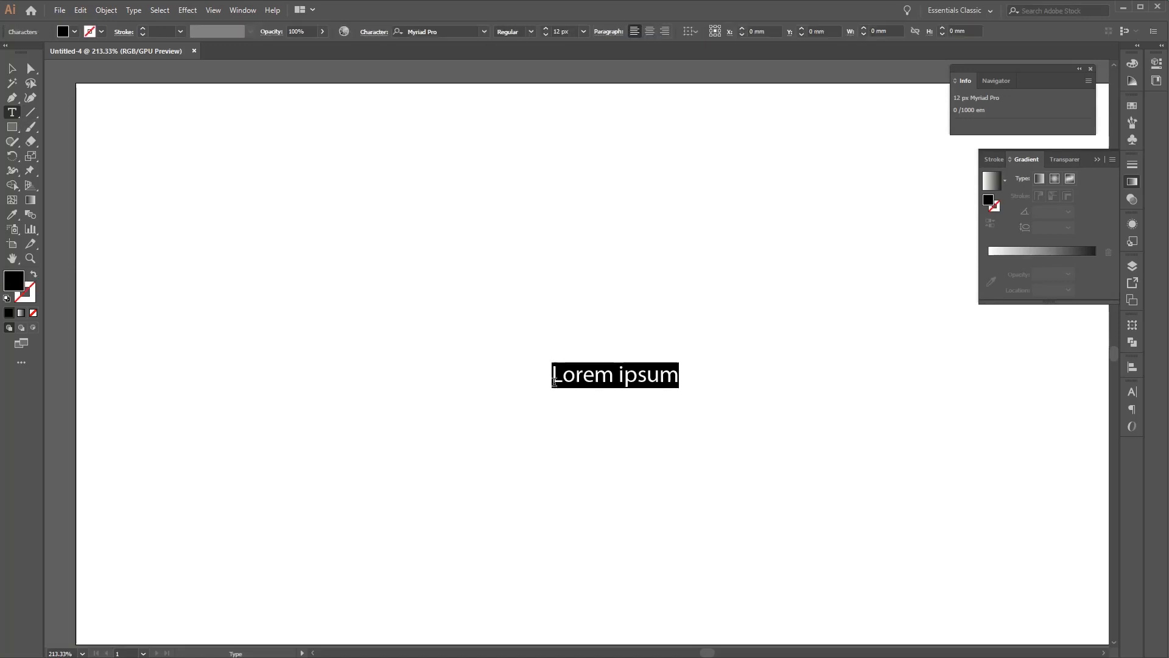
- Replace the placeholder text with NATURA and set its font to Ubuntu Bold
{"action": "type", "text": "N"}
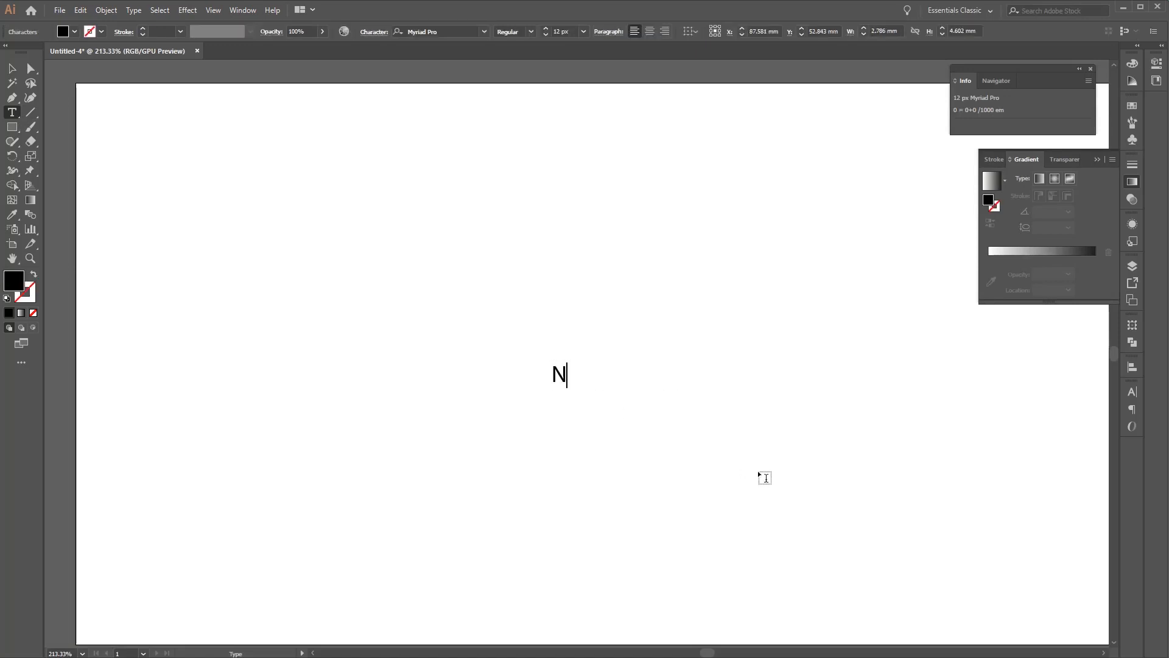
{"action": "type", "text": "ATURA"}
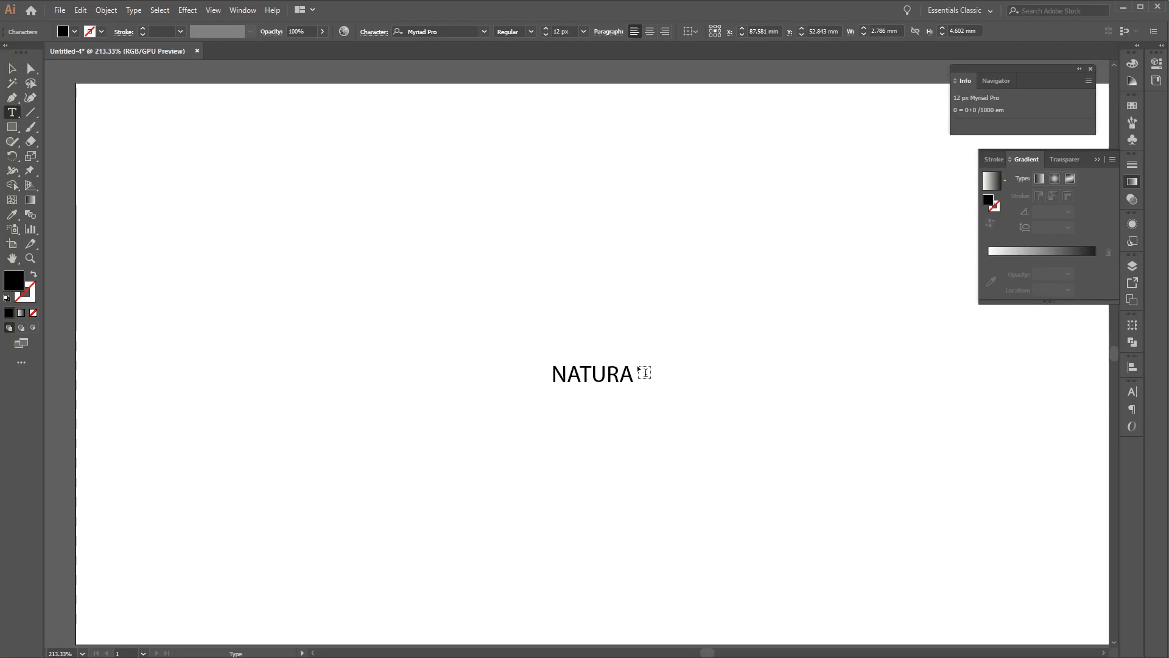
{"action": "left_click_drag", "start_coordinate": [631, 368], "coordinate": [494, 366]}
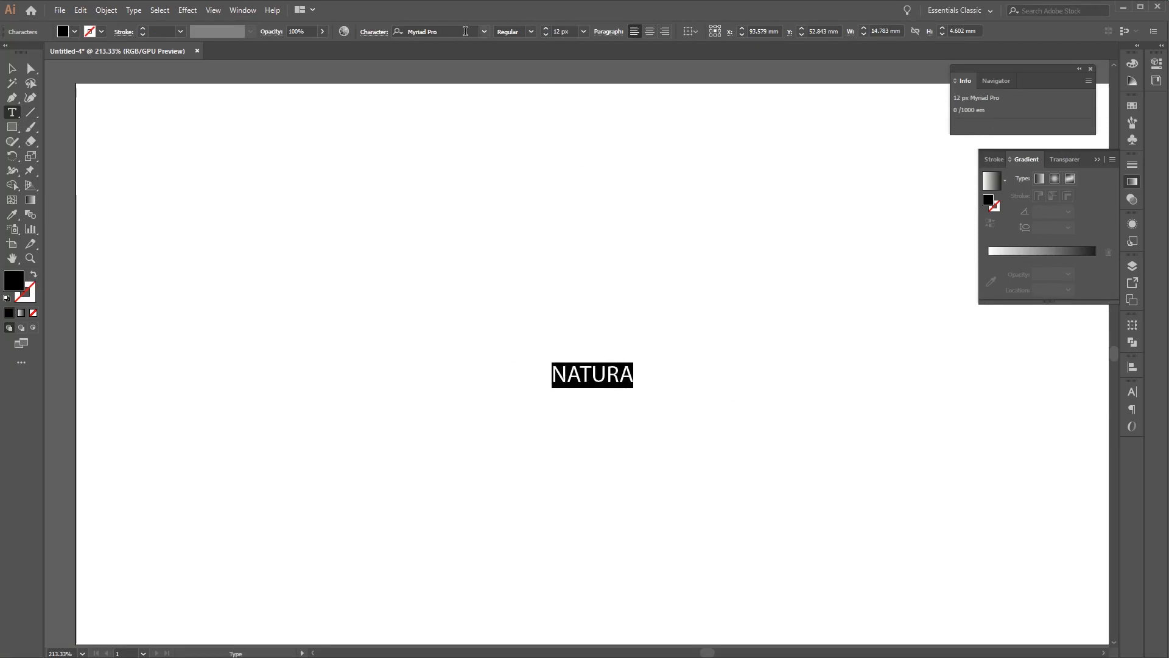
{"action": "left_click", "coordinate": [466, 31]}
{"action": "type", "text": "UB"}
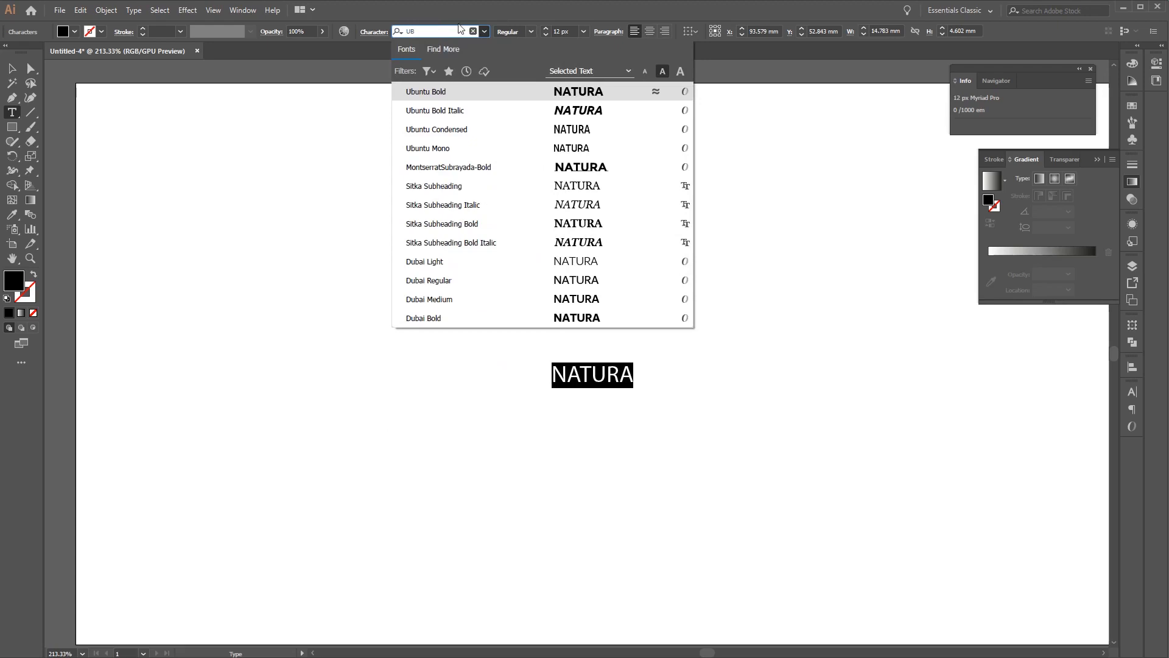
{"action": "left_click", "coordinate": [475, 92]}
- Scale the NATURA text proportionally to about 98 mm wide and move it to the upper middle of the artboard
{"action": "left_click", "coordinate": [11, 72]}
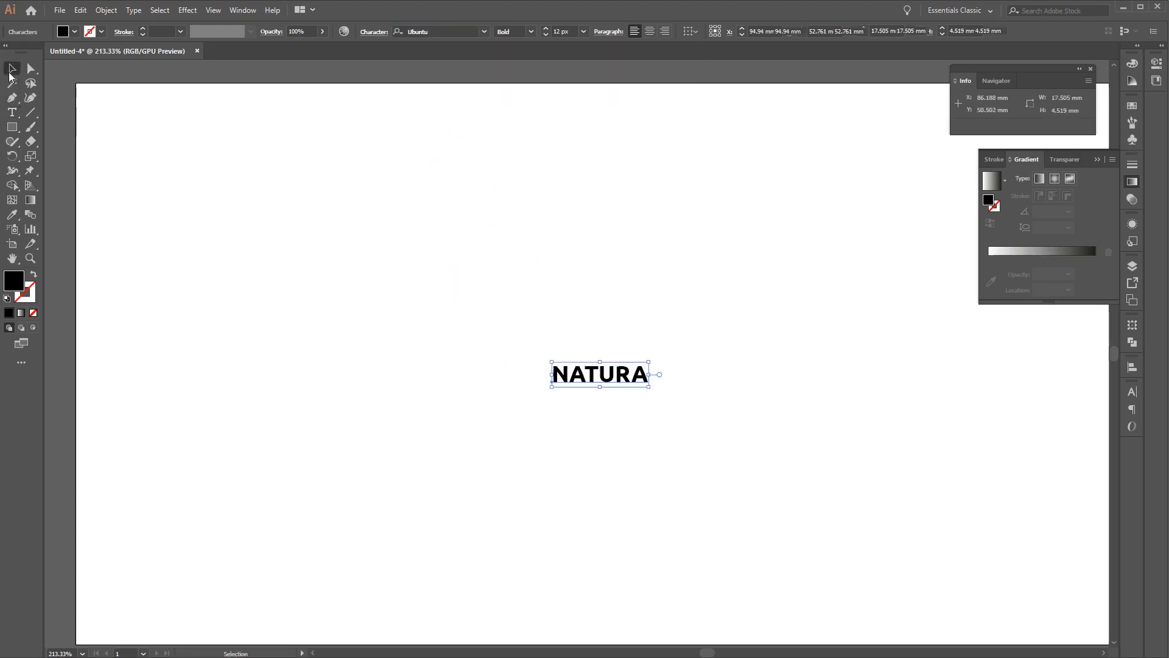
{"action": "left_click_drag", "start_coordinate": [651, 387], "coordinate": [927, 546]}
{"action": "left_click_drag", "start_coordinate": [851, 433], "coordinate": [670, 357]}
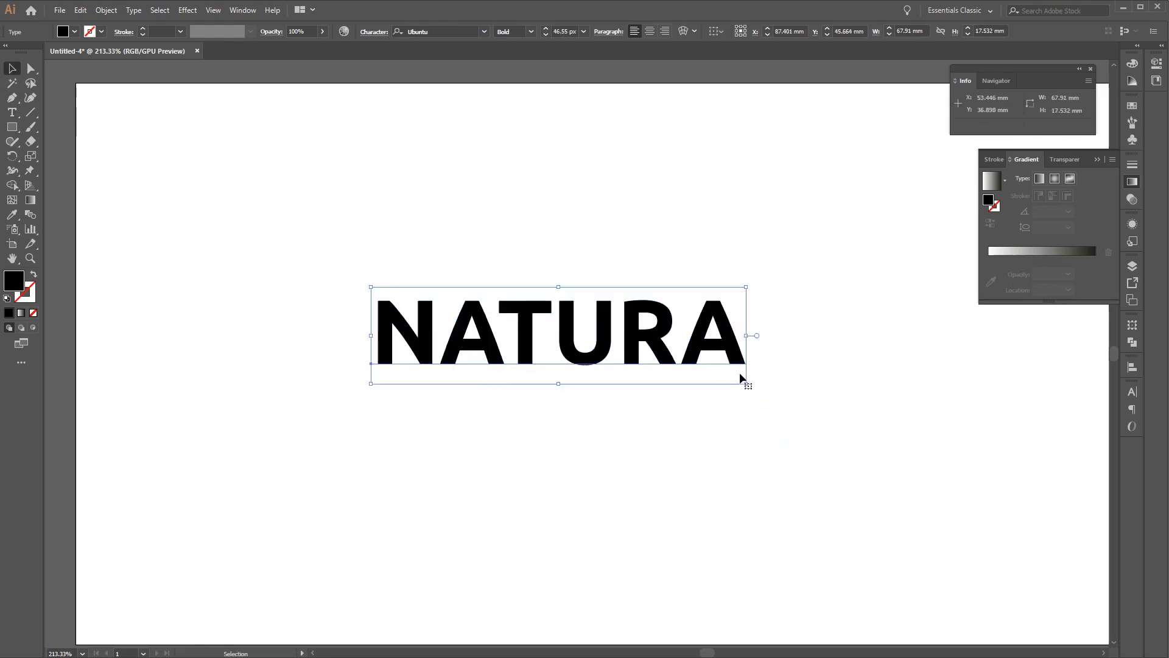
{"action": "left_click_drag", "start_coordinate": [749, 385], "coordinate": [922, 512]}
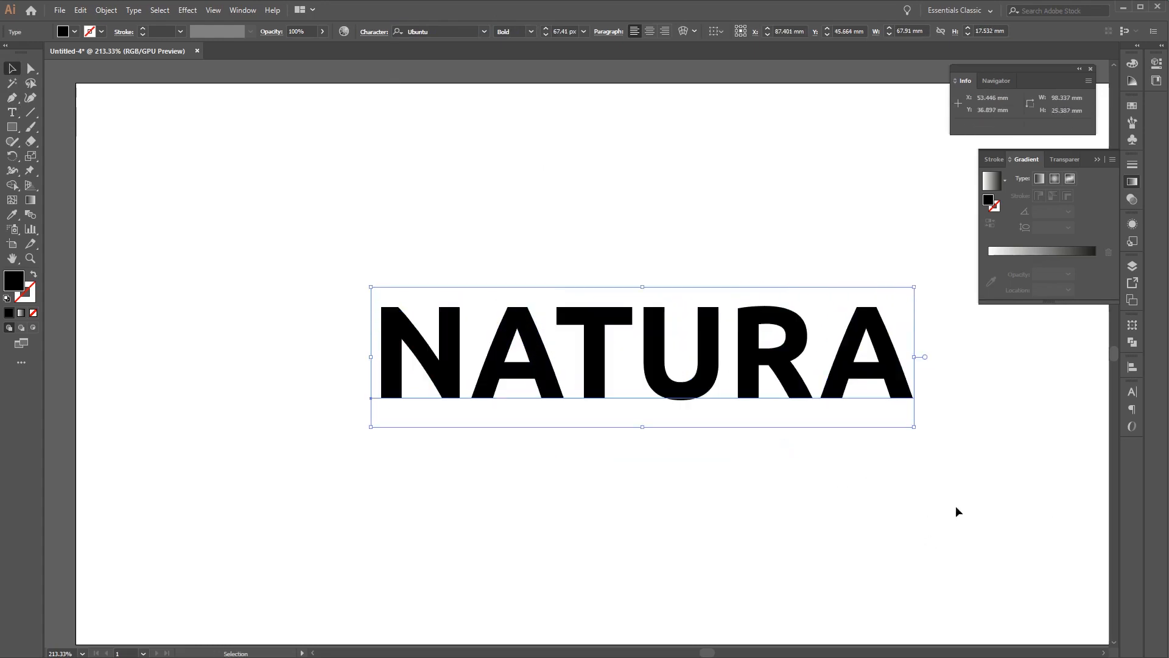
{"action": "left_click", "coordinate": [843, 474]}
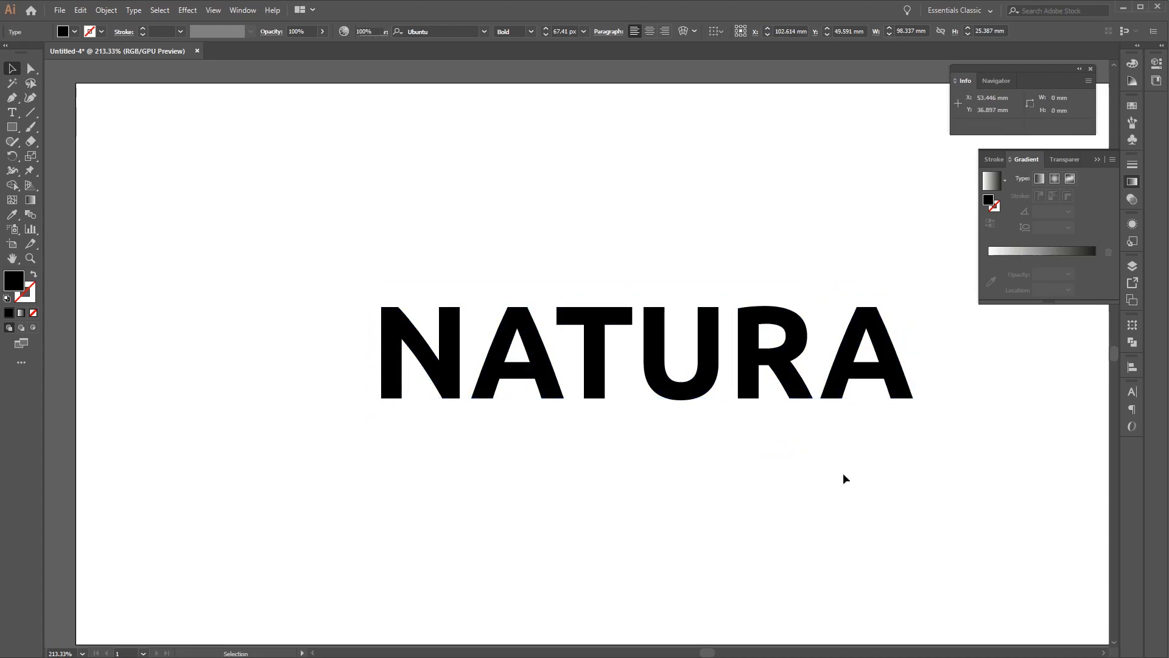
{"action": "left_click_drag", "start_coordinate": [815, 392], "coordinate": [762, 366]}
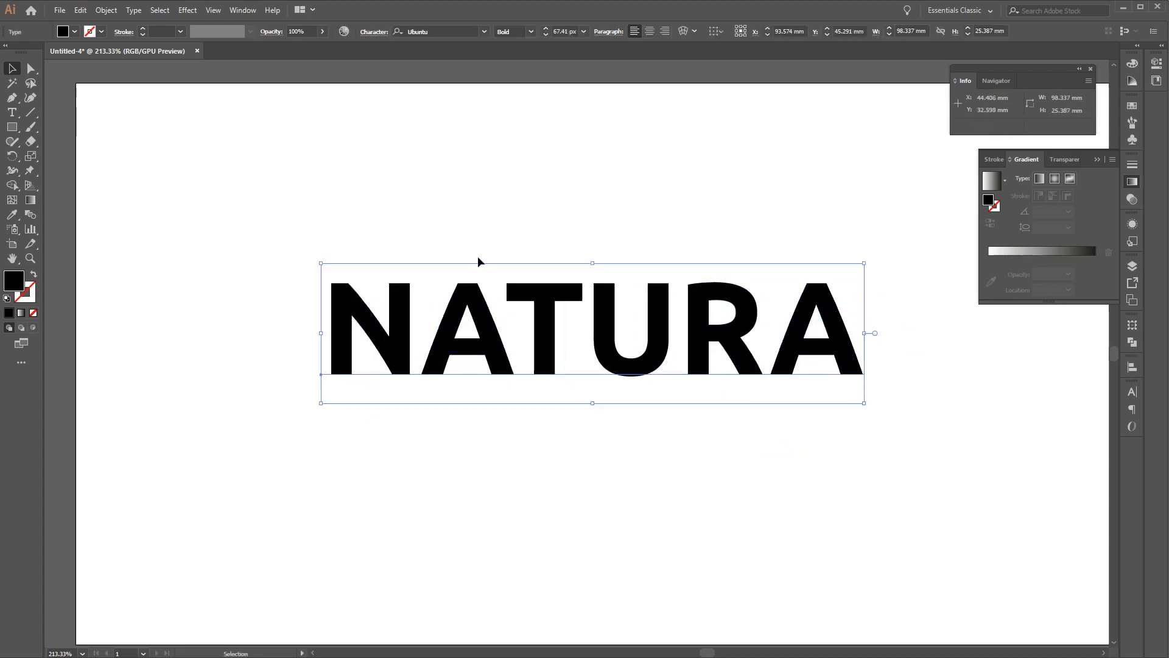
- Convert the NATURA text to outlines and apply the white-to-black linear gradient as its fill
{"action": "left_click", "coordinate": [134, 11]}
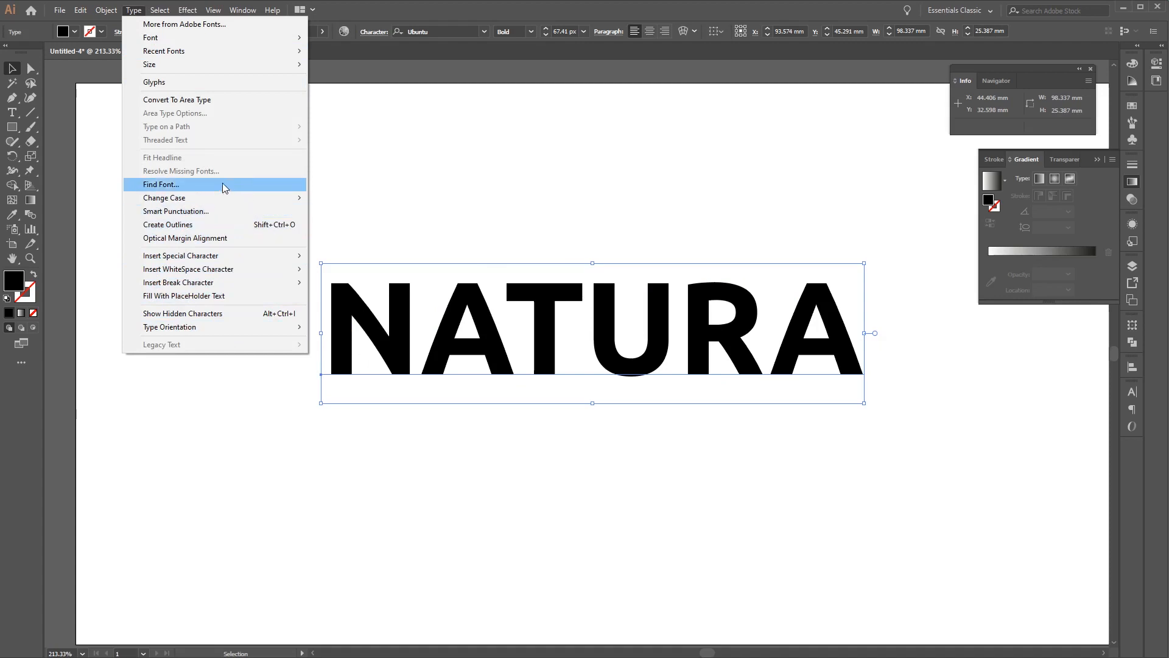
{"action": "left_click", "coordinate": [196, 229]}
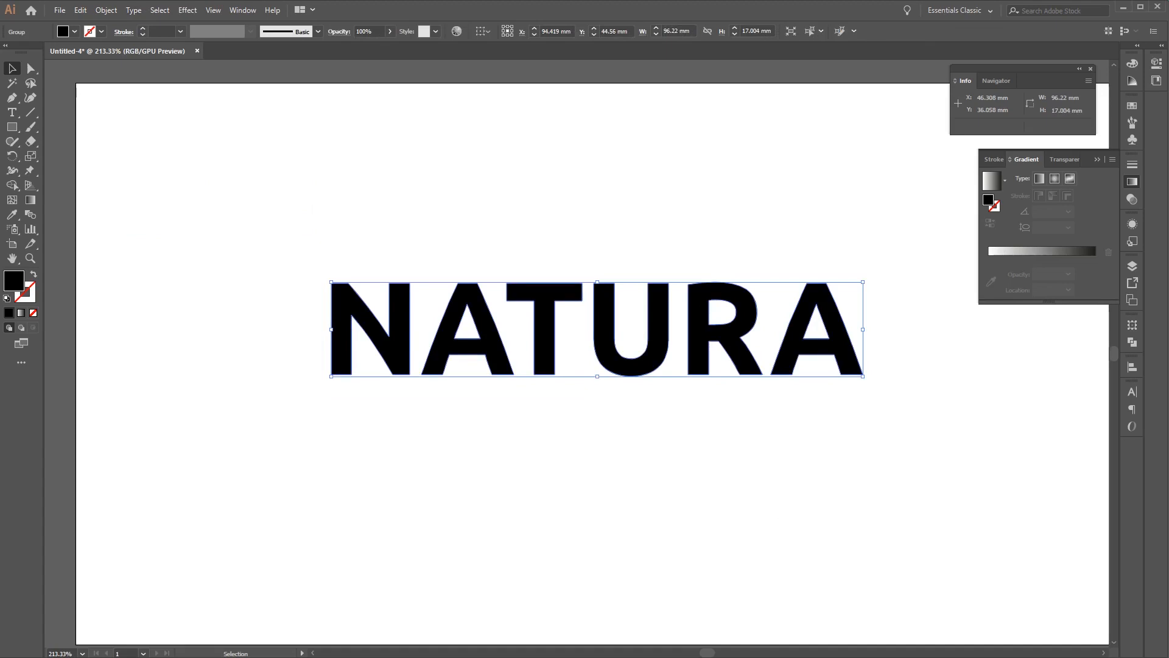
{"action": "left_click", "coordinate": [1129, 184]}
{"action": "left_click", "coordinate": [1129, 184]}
{"action": "left_click", "coordinate": [991, 182]}
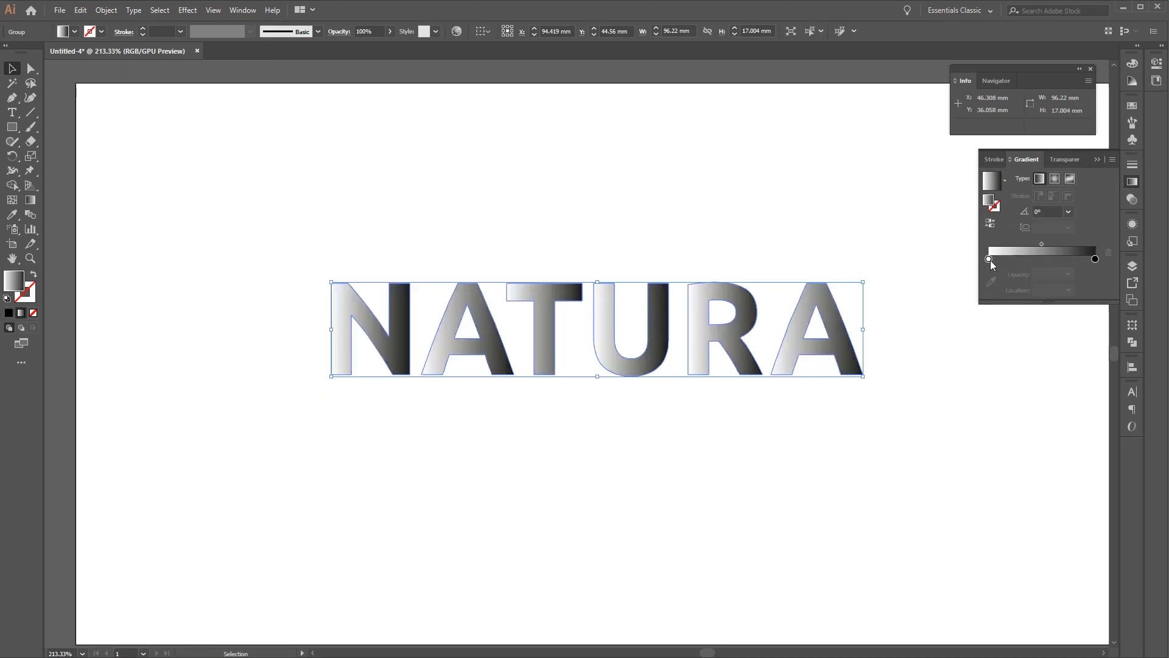
- Set the gradient's start colour to green R=57 G=181 B=74, its end colour to light yellow-green, and its angle to 90°
{"action": "left_click", "coordinate": [990, 260]}
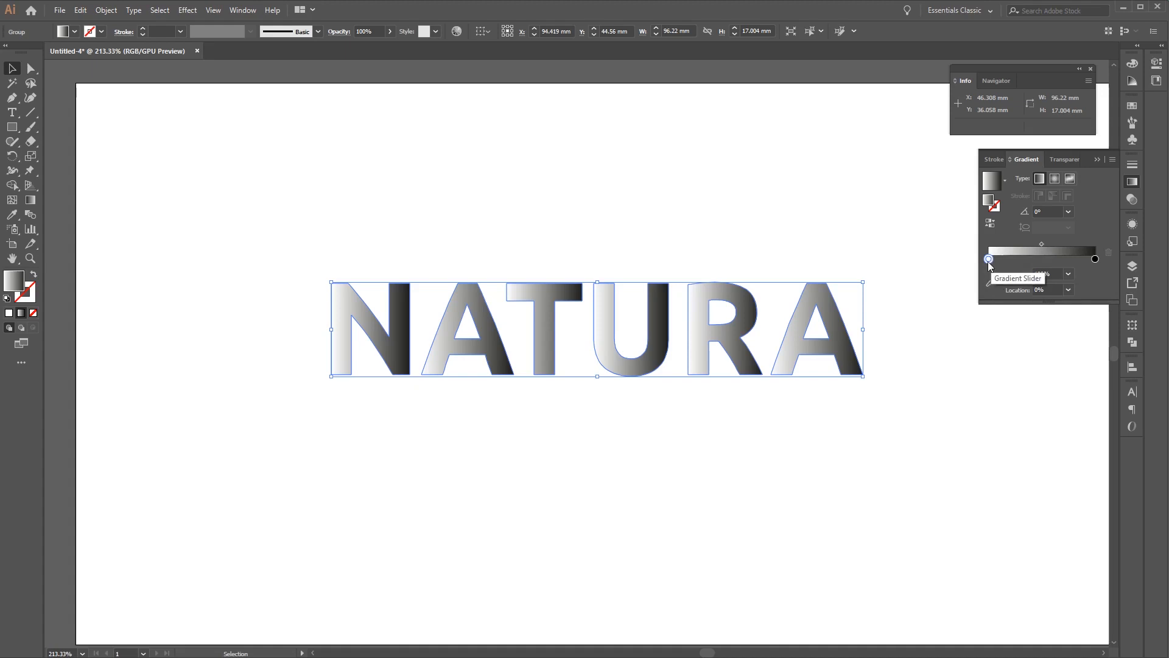
{"action": "double_click", "coordinate": [988, 260]}
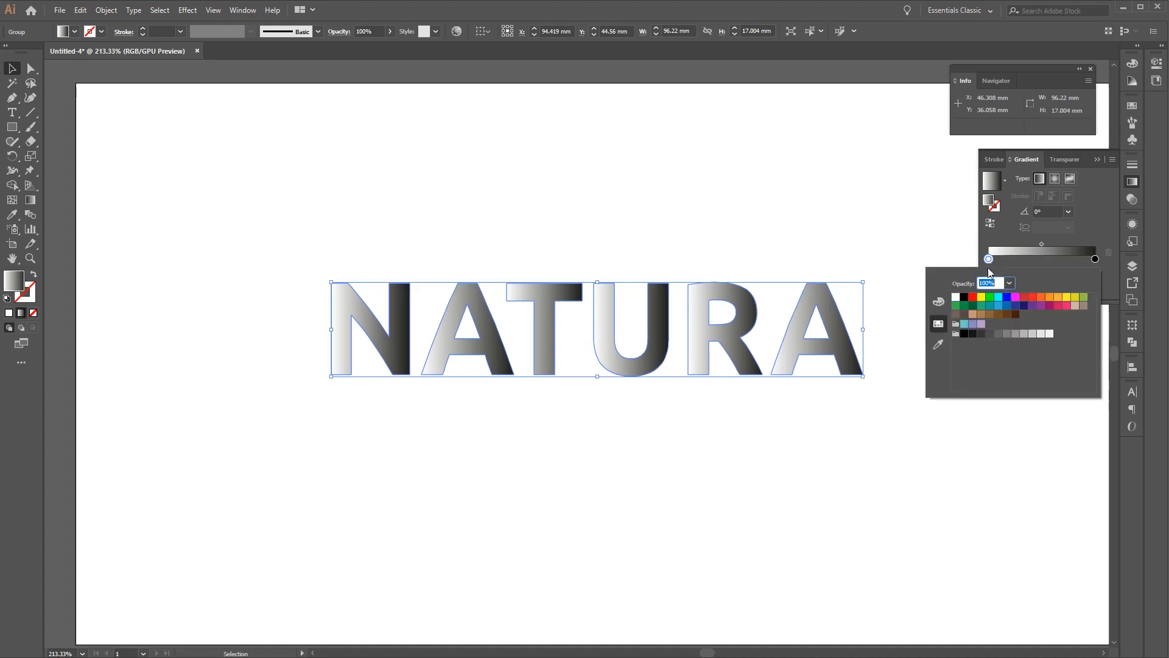
{"action": "left_click", "coordinate": [957, 307]}
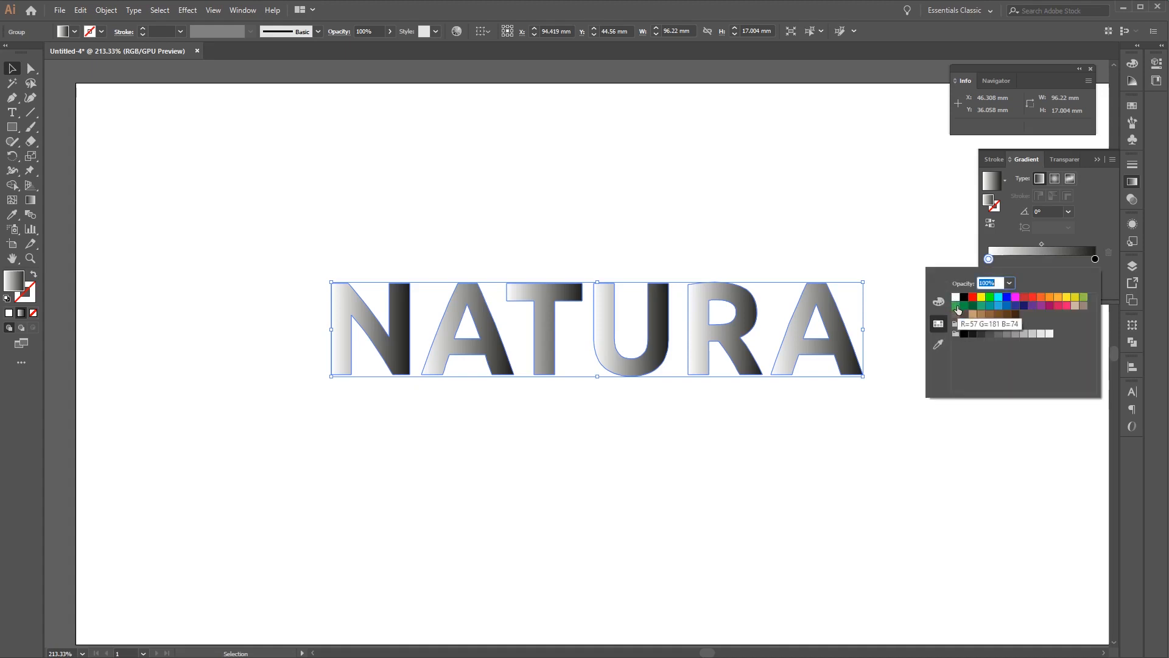
{"action": "double_click", "coordinate": [1095, 259]}
{"action": "left_click", "coordinate": [1086, 298]}
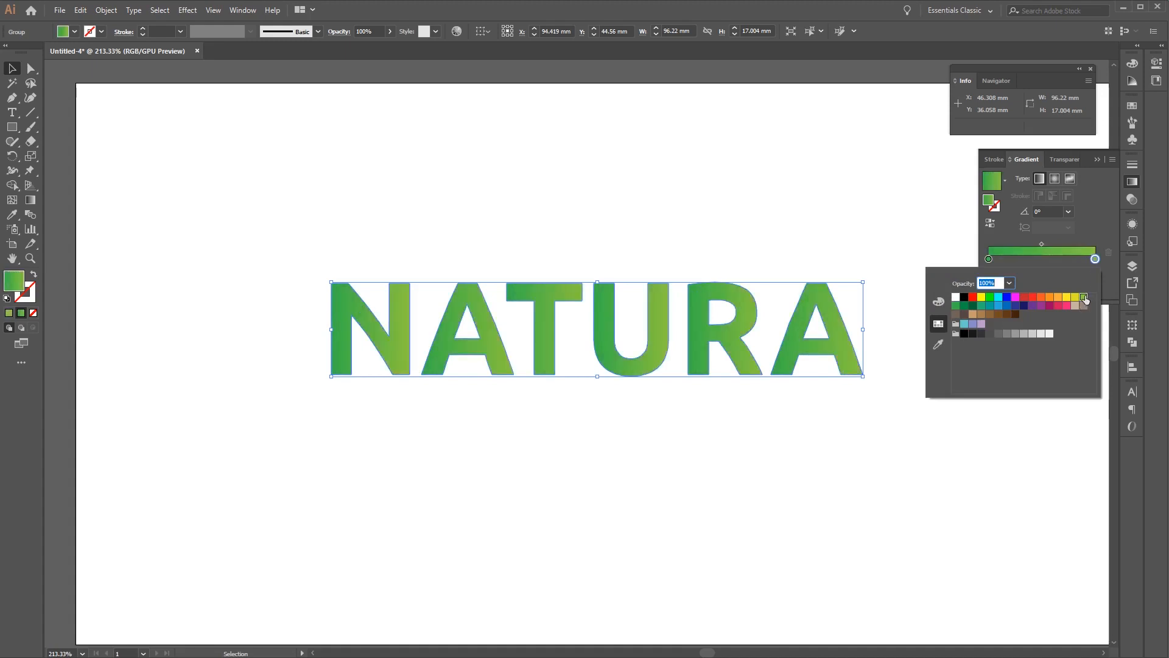
{"action": "left_click", "coordinate": [1058, 210]}
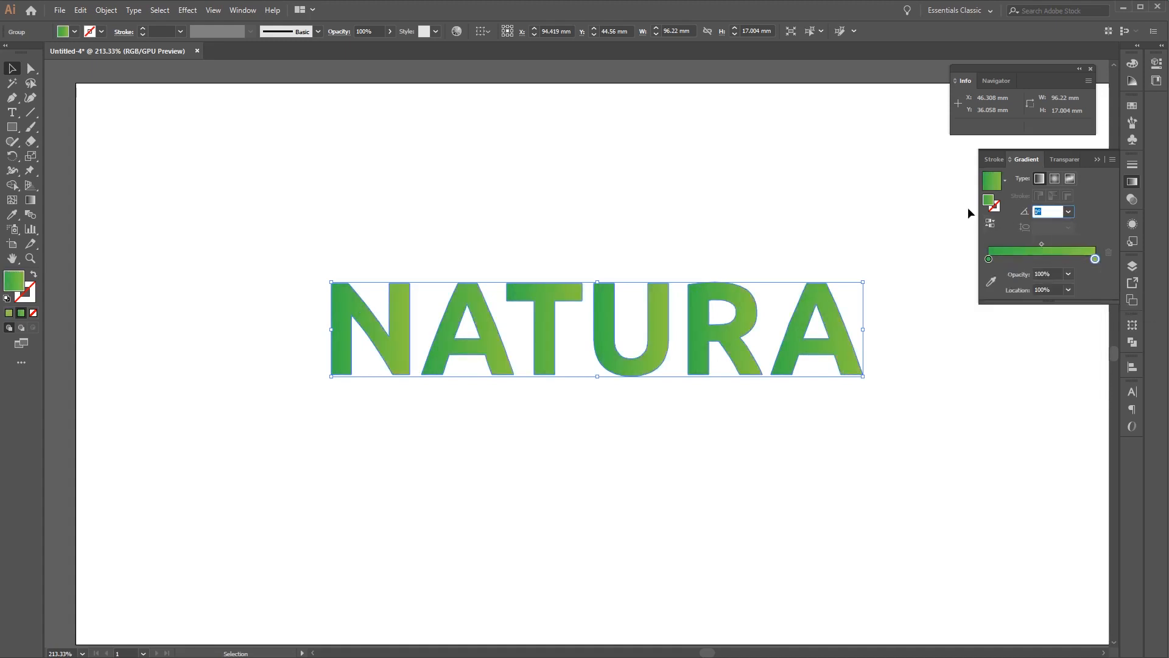
{"action": "type", "text": "90"}
{"action": "key", "text": "Return"}
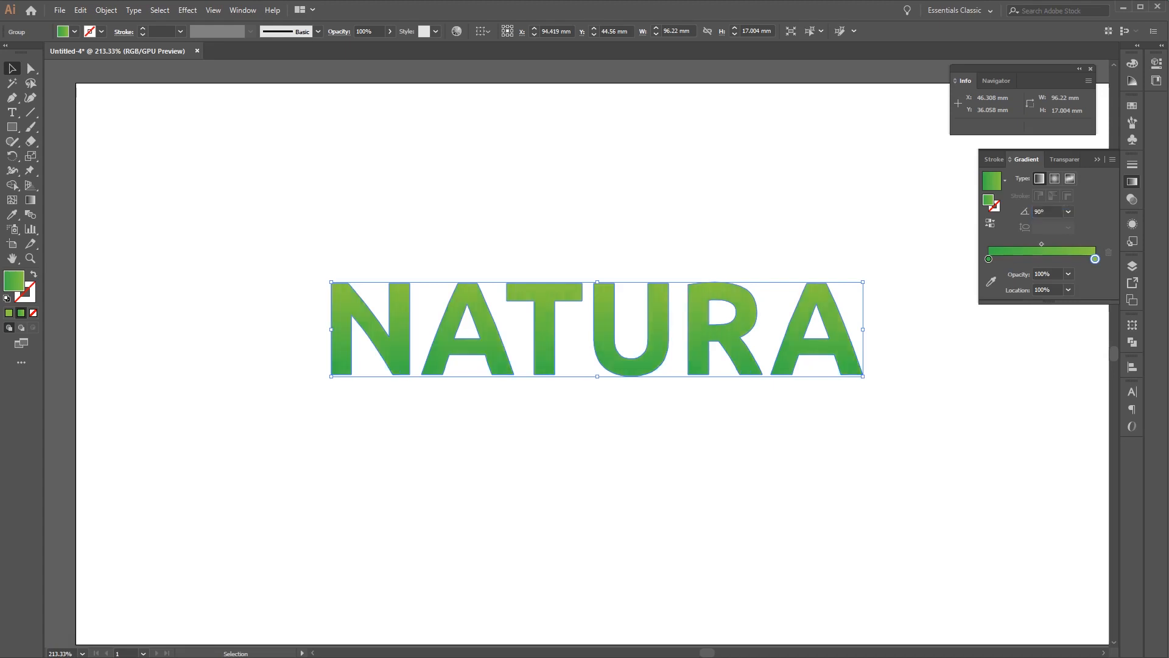
- Move the NATURA lettering up near the artboard's top edge, to about Y 19 mm, and deselect it
{"action": "left_click", "coordinate": [924, 408]}
{"action": "left_click_drag", "start_coordinate": [720, 345], "coordinate": [710, 229]}
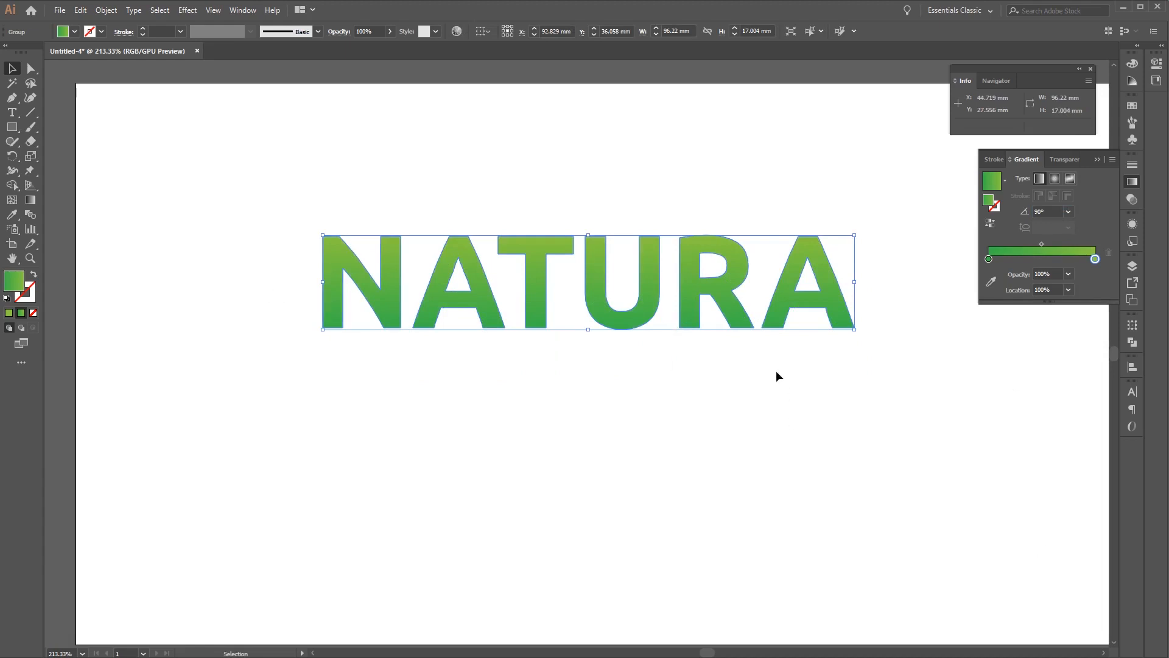
{"action": "left_click_drag", "start_coordinate": [733, 303], "coordinate": [722, 209]}
{"action": "key", "text": "ctrl+h"}
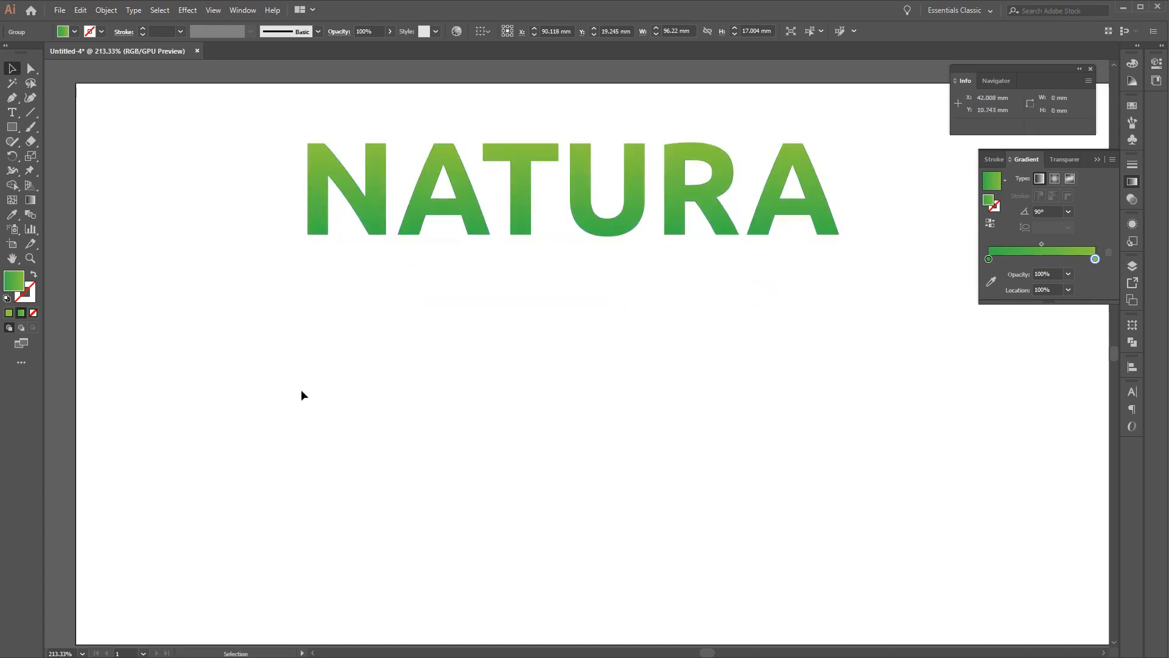
{"action": "left_click", "coordinate": [70, 67]}
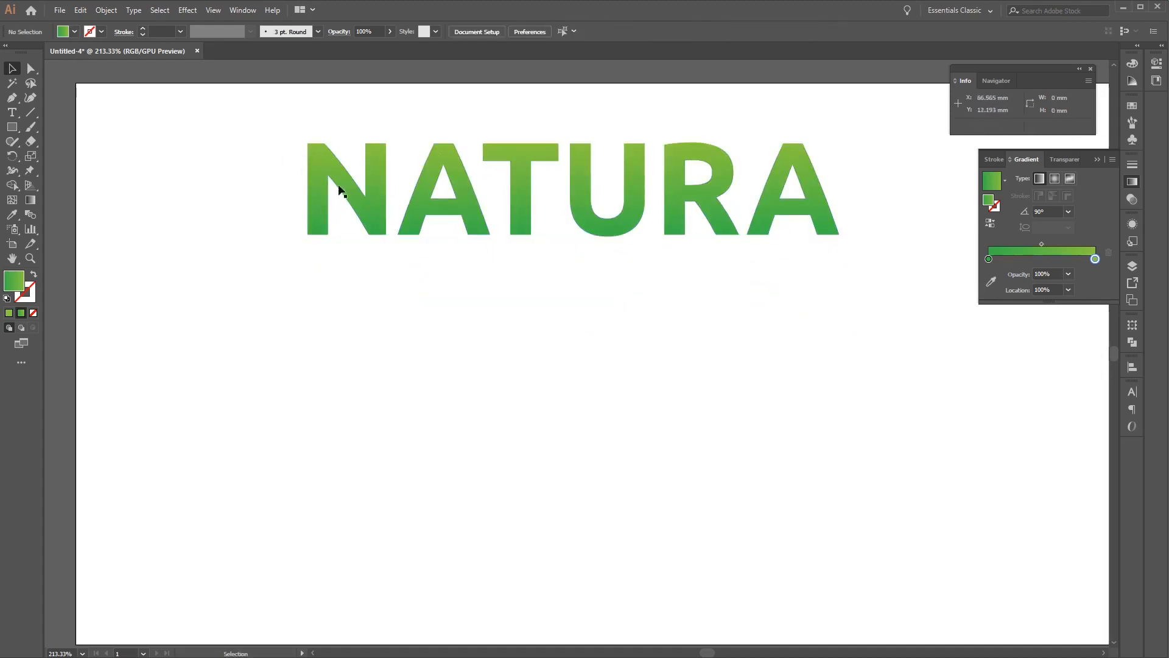
- Set the drawing colours for new shapes to no fill and a black stroke
{"action": "left_click", "coordinate": [75, 35]}
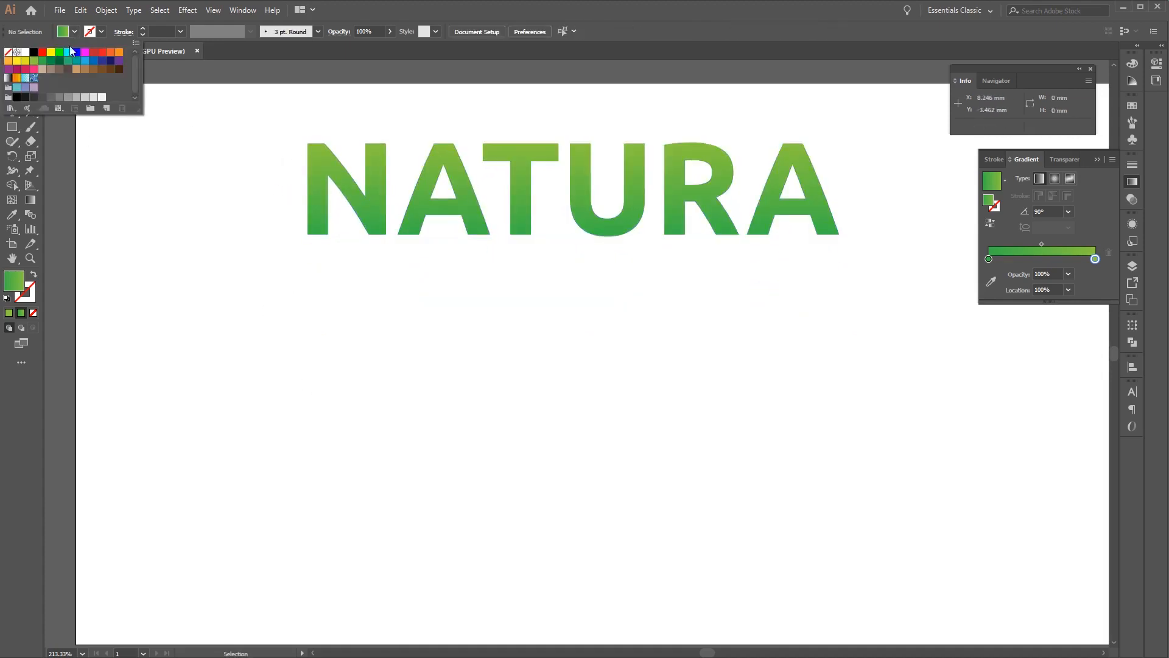
{"action": "left_click", "coordinate": [34, 52]}
{"action": "left_click", "coordinate": [224, 369]}
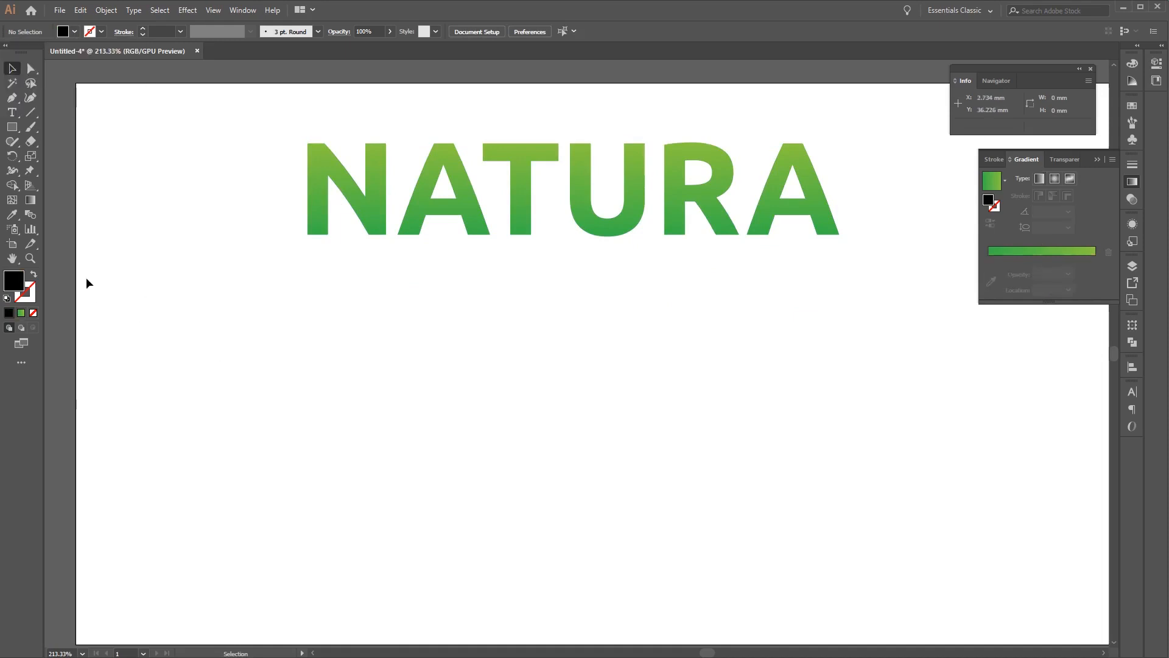
{"action": "left_click", "coordinate": [33, 276]}
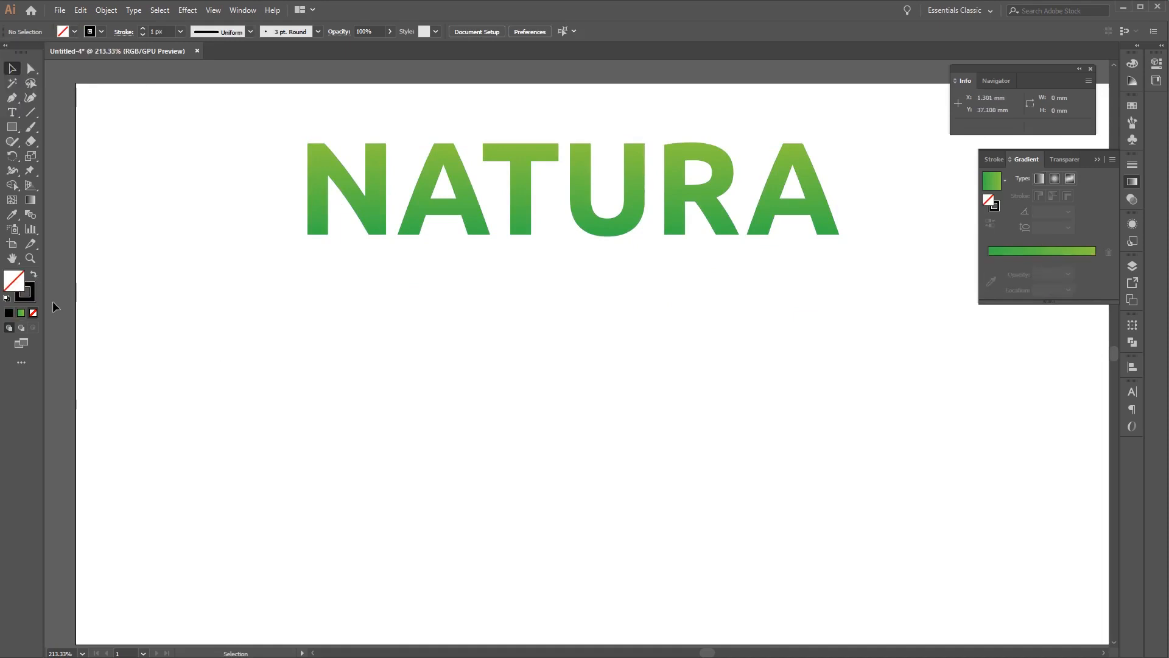
- Draw a closed curved leaf outline about 31 by 25 mm with the Pen tool, below the N and A, with its tip pointing left
{"action": "left_click", "coordinate": [11, 98]}
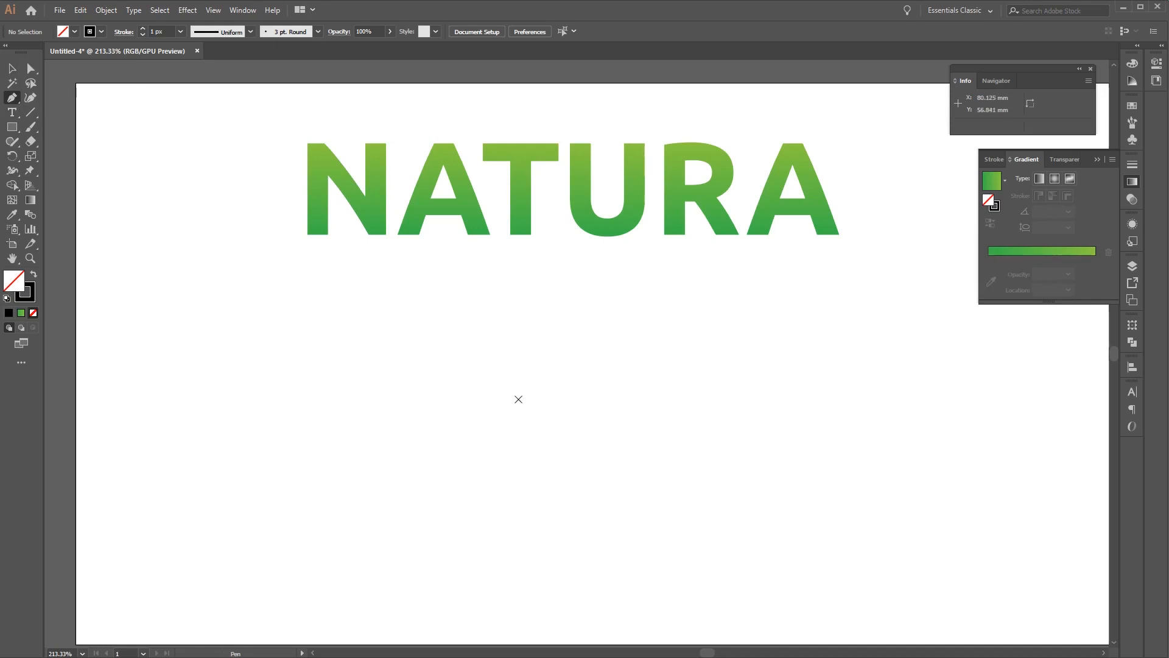
{"action": "left_click", "coordinate": [300, 350]}
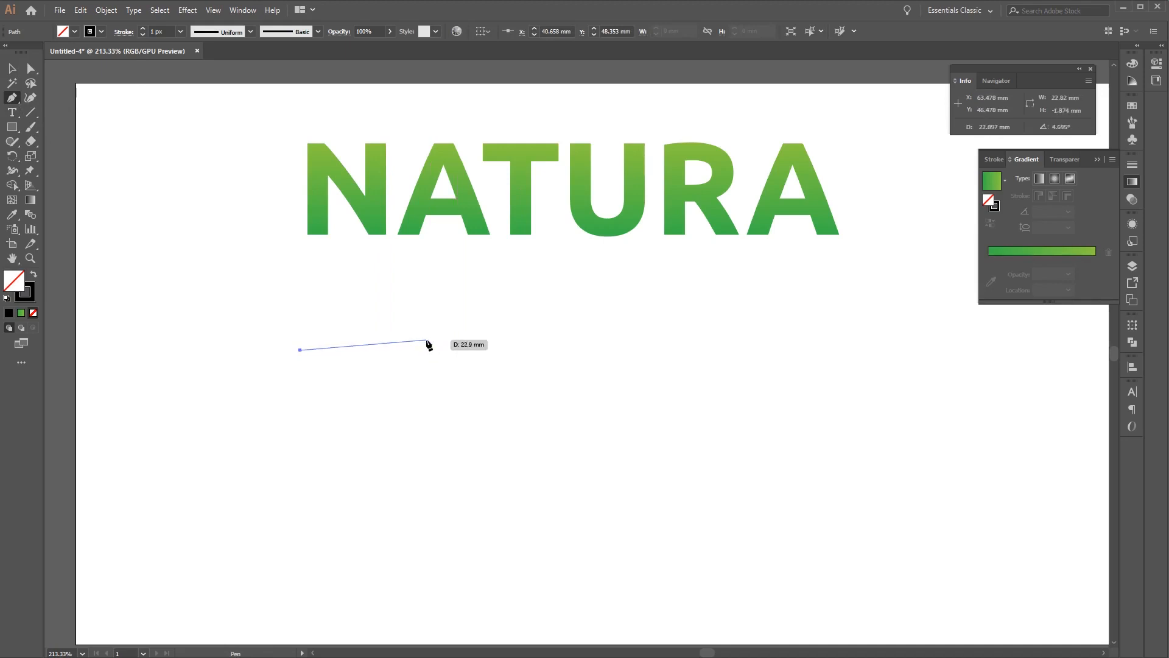
{"action": "left_click_drag", "start_coordinate": [426, 339], "coordinate": [477, 363]}
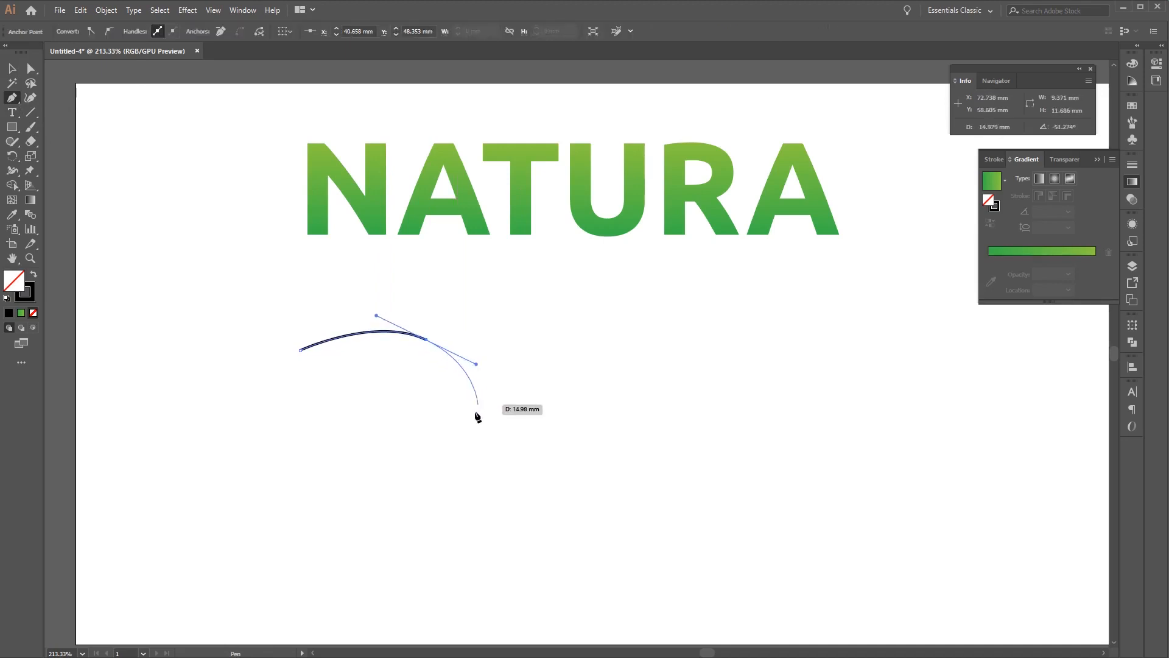
{"action": "left_click_drag", "start_coordinate": [468, 428], "coordinate": [457, 444]}
{"action": "left_click_drag", "start_coordinate": [377, 465], "coordinate": [342, 444]}
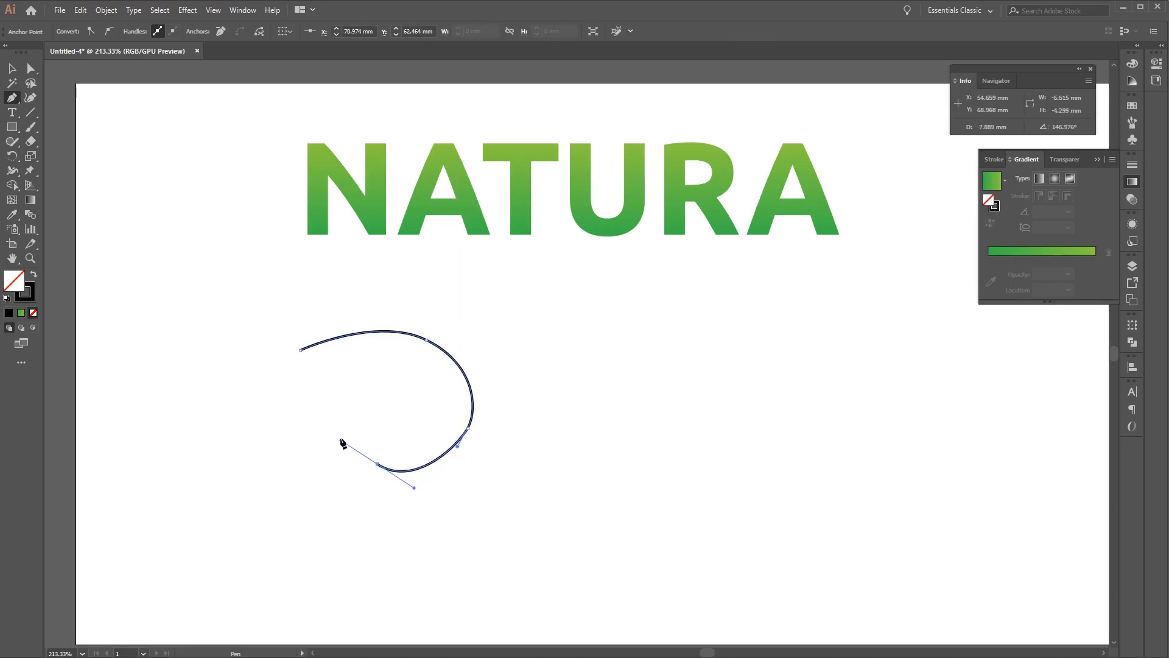
{"action": "left_click", "coordinate": [301, 349]}
{"action": "left_click_drag", "start_coordinate": [232, 329], "coordinate": [218, 316]}
- Refine the leaf outline's anchor points and tip handle with Direct Selection, slimming the leaf to about 32 by 22 mm
{"action": "key", "text": "a"}
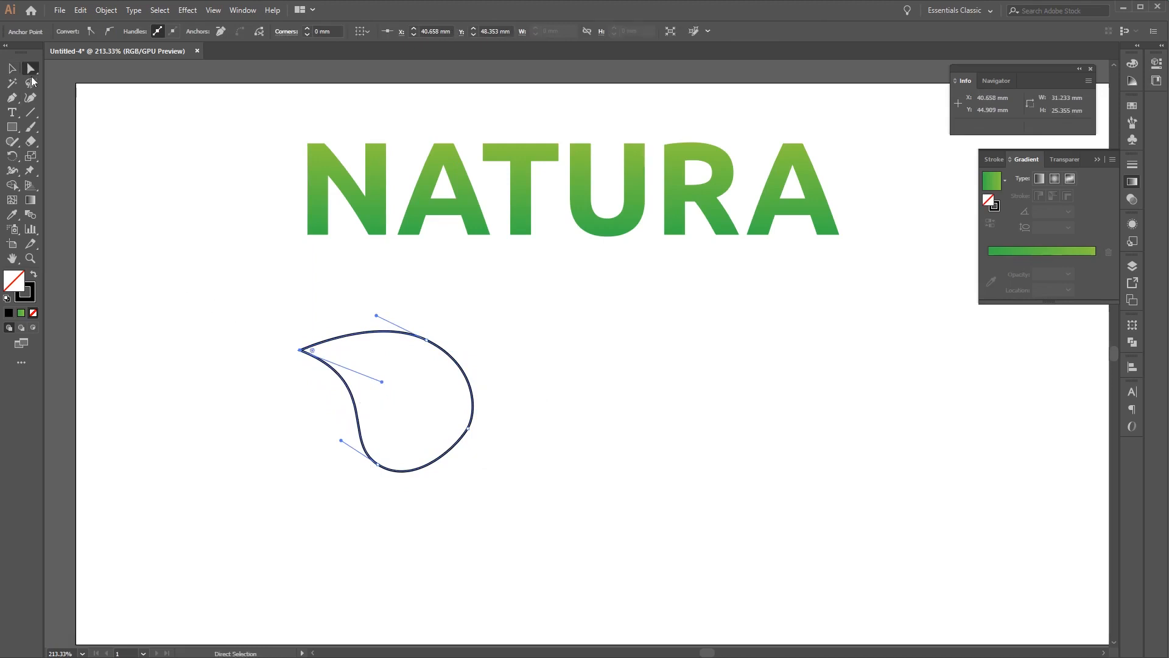
{"action": "left_click_drag", "start_coordinate": [378, 465], "coordinate": [420, 478]}
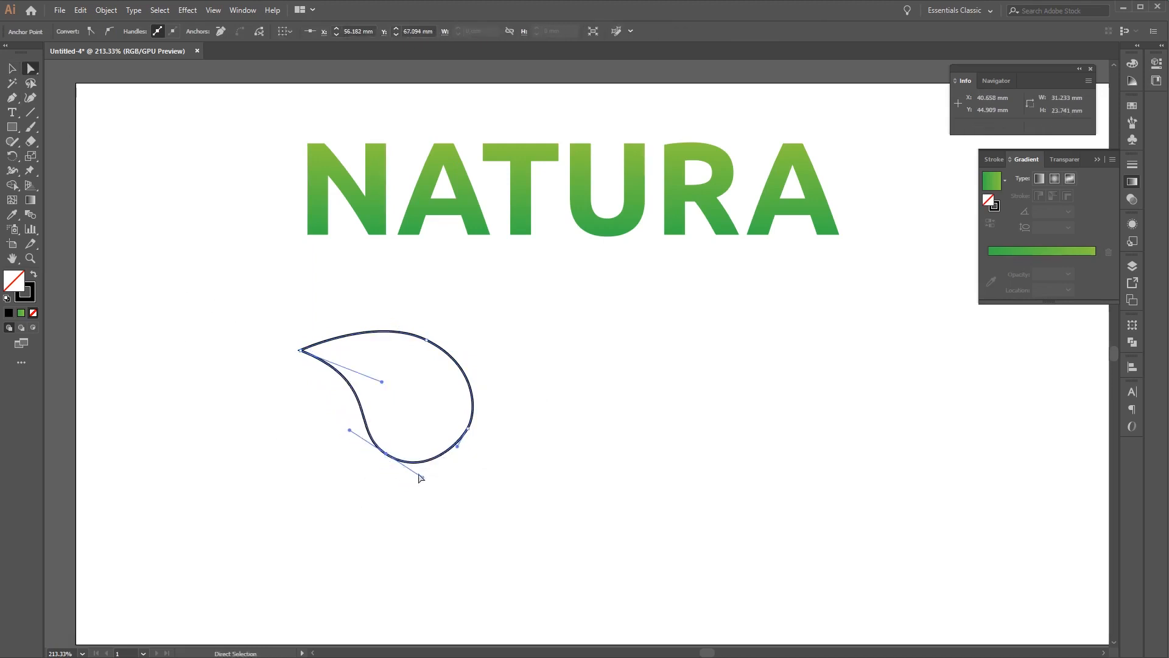
{"action": "left_click_drag", "start_coordinate": [468, 438], "coordinate": [478, 417]}
{"action": "left_click_drag", "start_coordinate": [429, 334], "coordinate": [431, 336]}
{"action": "left_click_drag", "start_coordinate": [478, 418], "coordinate": [474, 415]}
{"action": "left_click", "coordinate": [387, 456]}
{"action": "mouse_move", "coordinate": [387, 456]}
{"action": "left_mouse_down"}
{"action": "mouse_move", "coordinate": [424, 470]}
{"action": "mouse_move", "coordinate": [397, 443]}
{"action": "left_mouse_up"}
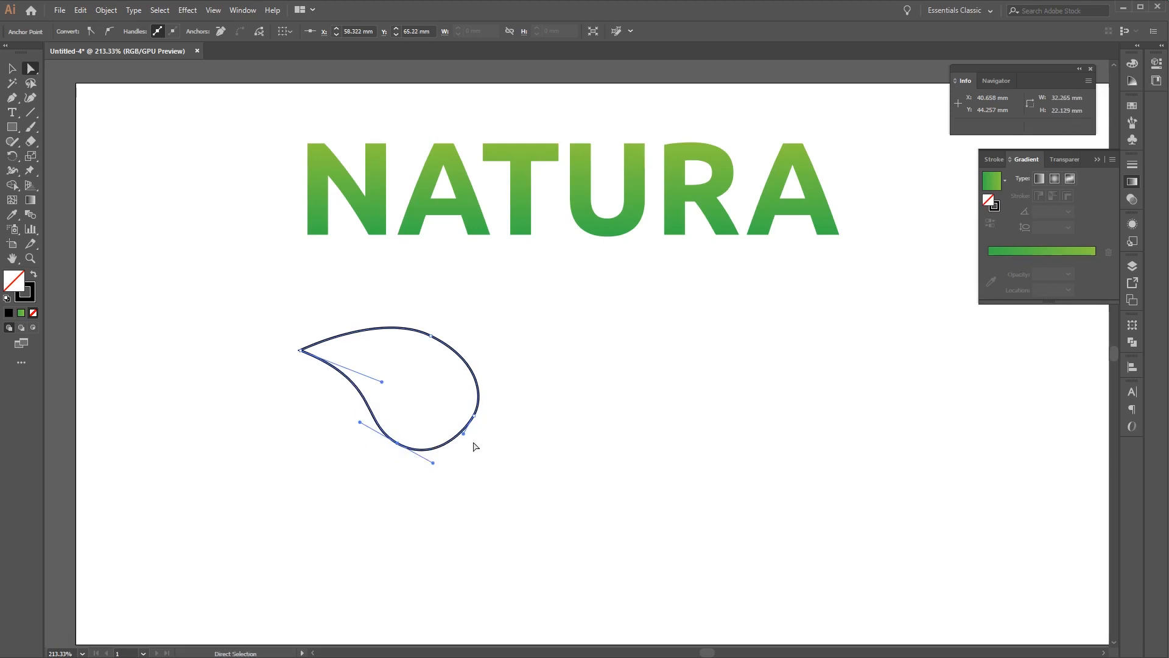
{"action": "left_click_drag", "start_coordinate": [382, 382], "coordinate": [375, 386]}
{"action": "left_click", "coordinate": [534, 470]}
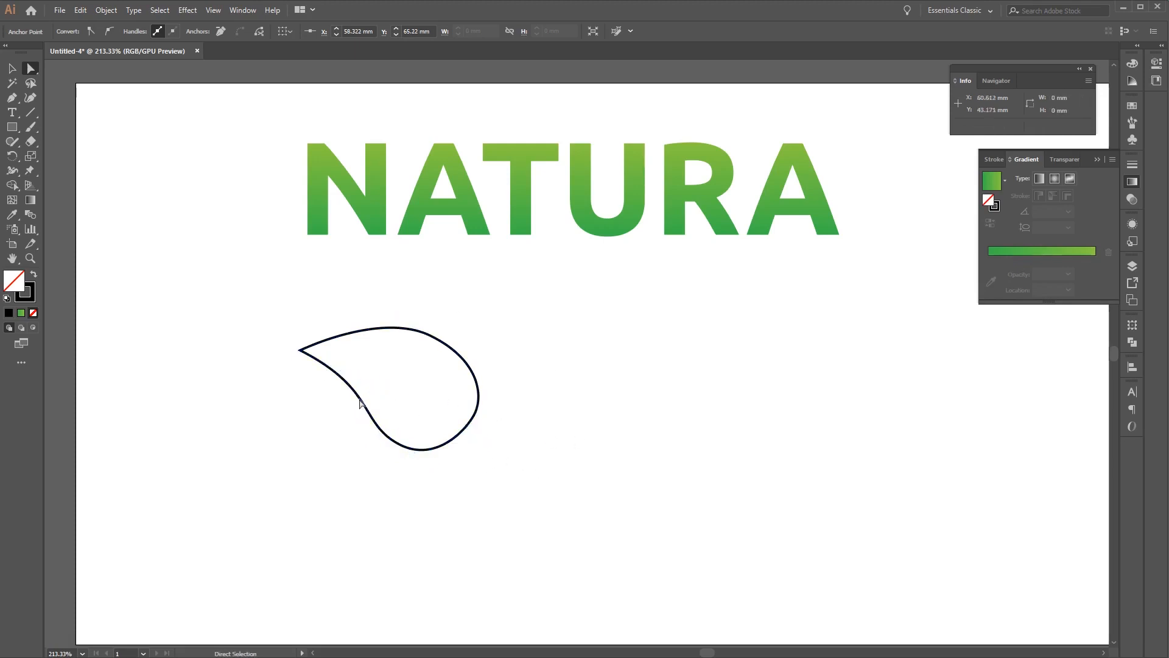
- Draw a curved midrib about 34 mm wide from just inside the leaf's tip to beyond its lower right edge, then adjust its end point
{"action": "left_click", "coordinate": [12, 98]}
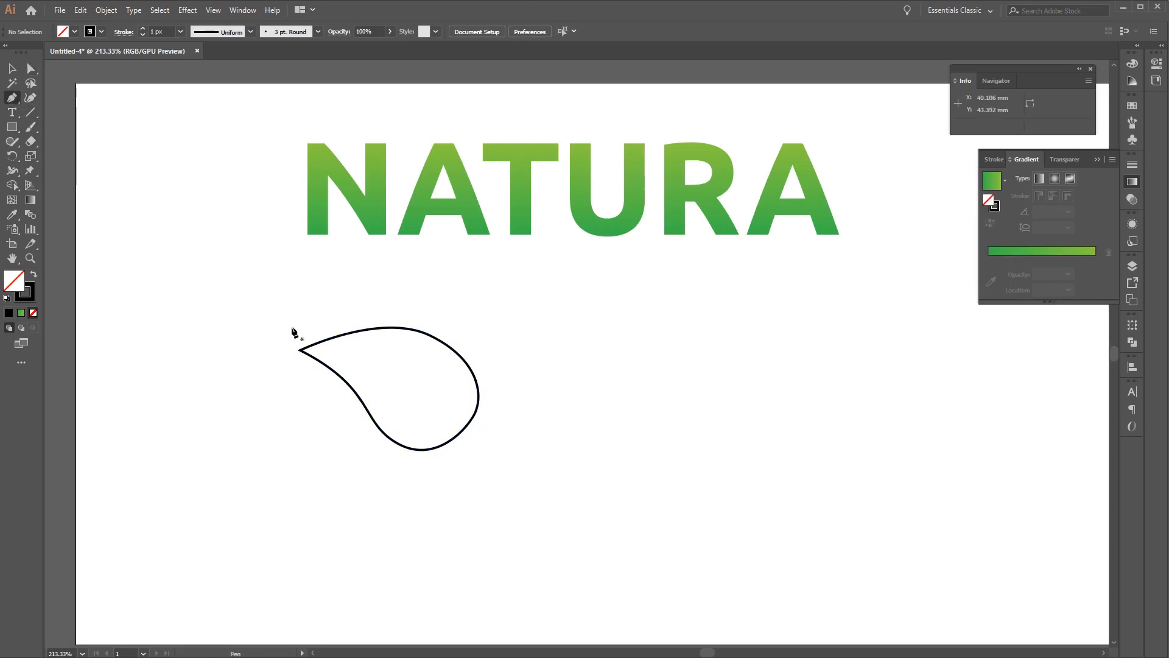
{"action": "left_click", "coordinate": [311, 351]}
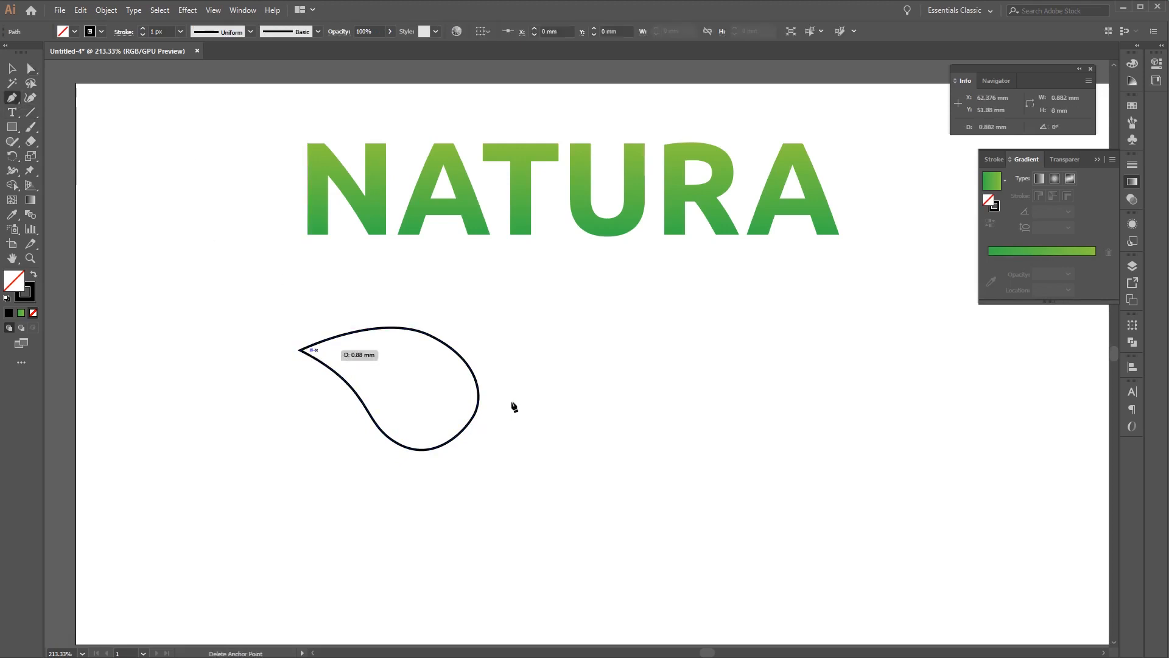
{"action": "left_click_drag", "start_coordinate": [508, 434], "coordinate": [572, 523]}
{"action": "key", "text": "ctrl"}
{"action": "left_click_drag", "start_coordinate": [508, 438], "coordinate": [502, 442]}
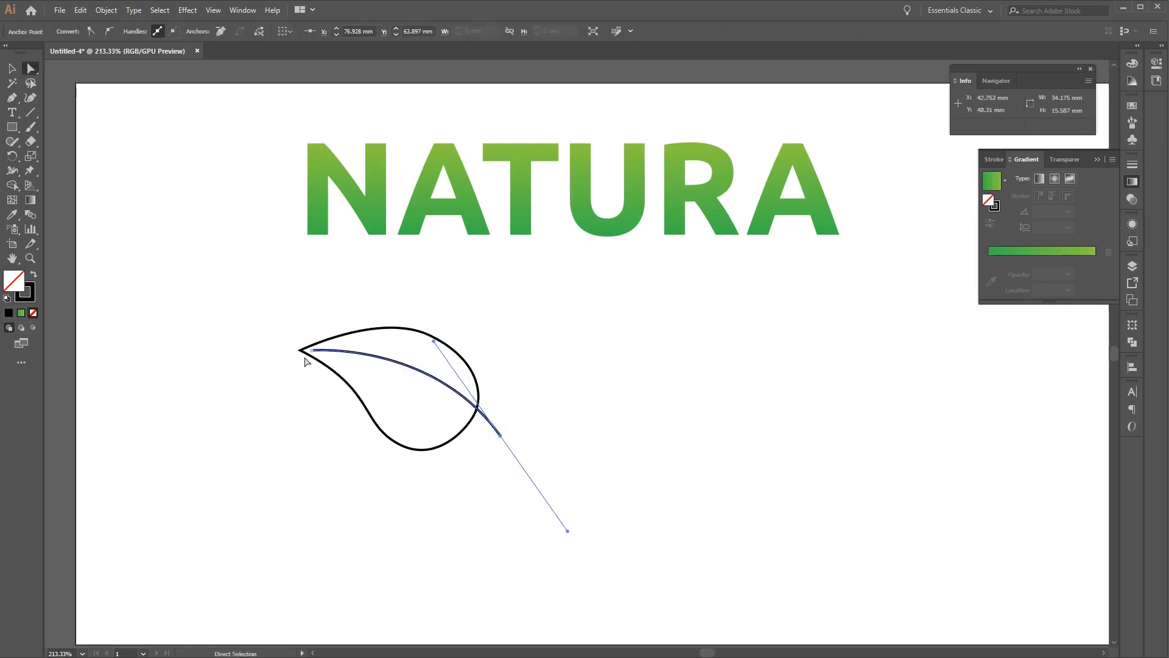
- Extend the midrib's start to the leaf tip and reshape its curve and lower end to about 36 by 17 mm
{"action": "left_click_drag", "start_coordinate": [310, 351], "coordinate": [301, 351]}
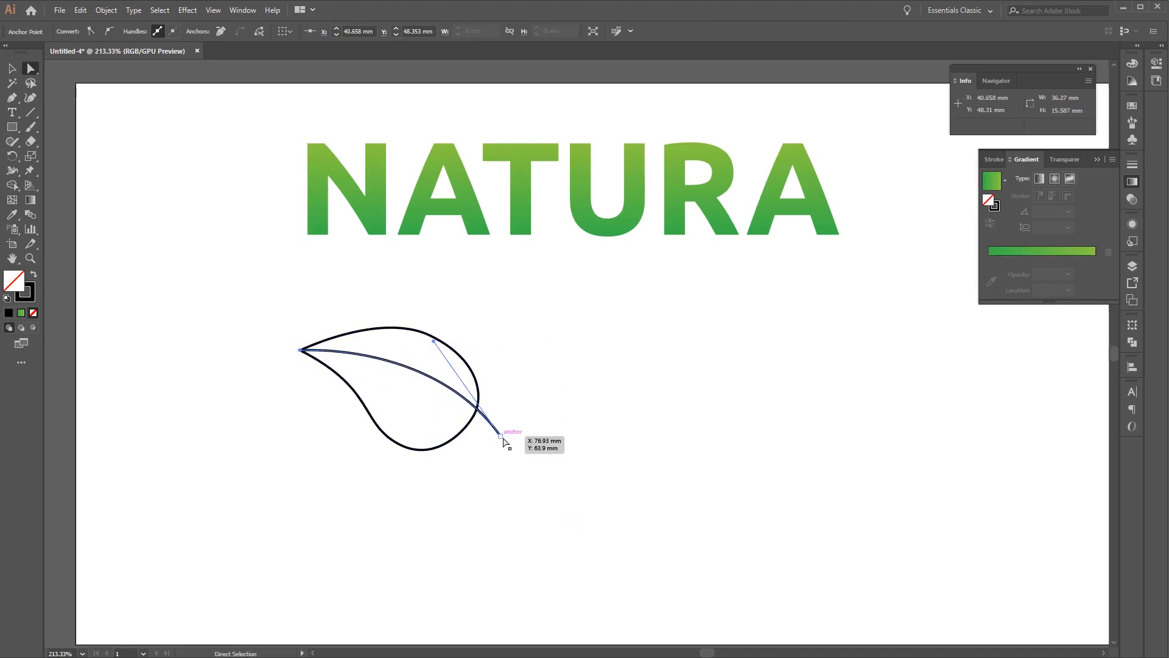
{"action": "left_click_drag", "start_coordinate": [435, 342], "coordinate": [448, 340]}
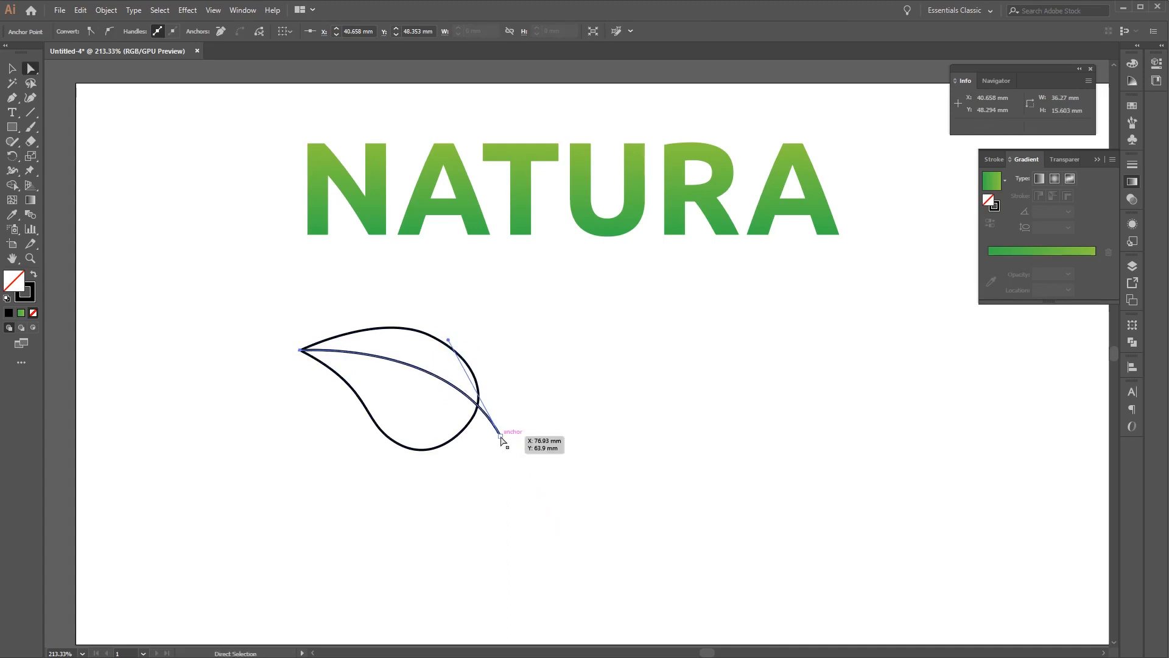
{"action": "left_click_drag", "start_coordinate": [501, 437], "coordinate": [498, 443]}
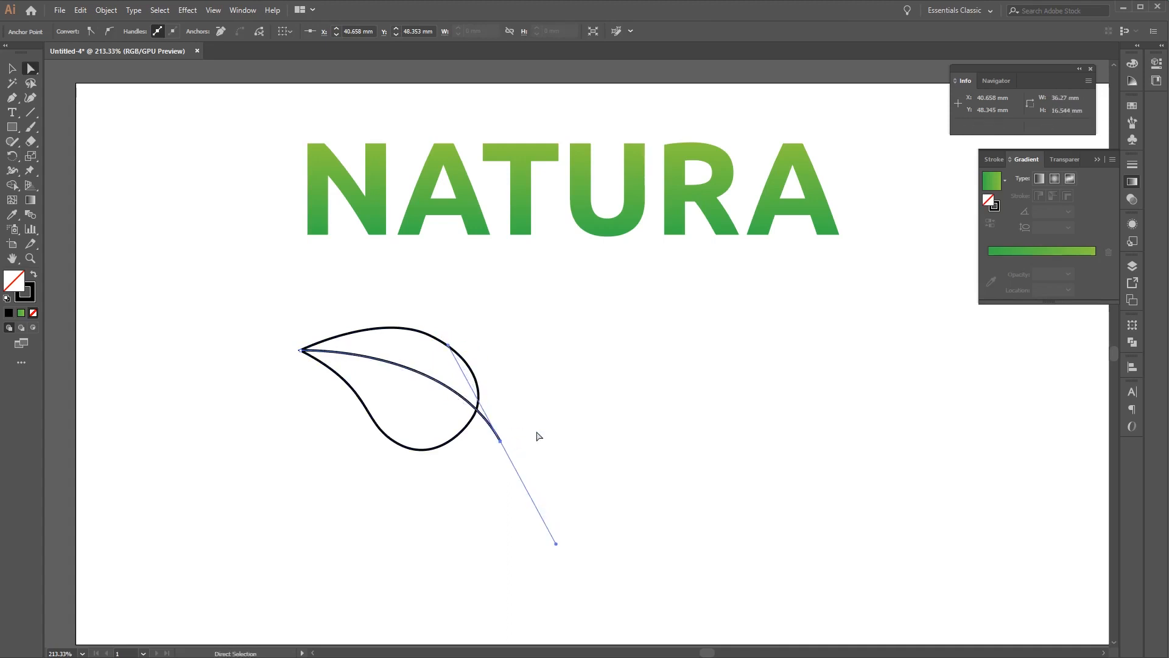
{"action": "left_click_drag", "start_coordinate": [450, 346], "coordinate": [457, 328]}
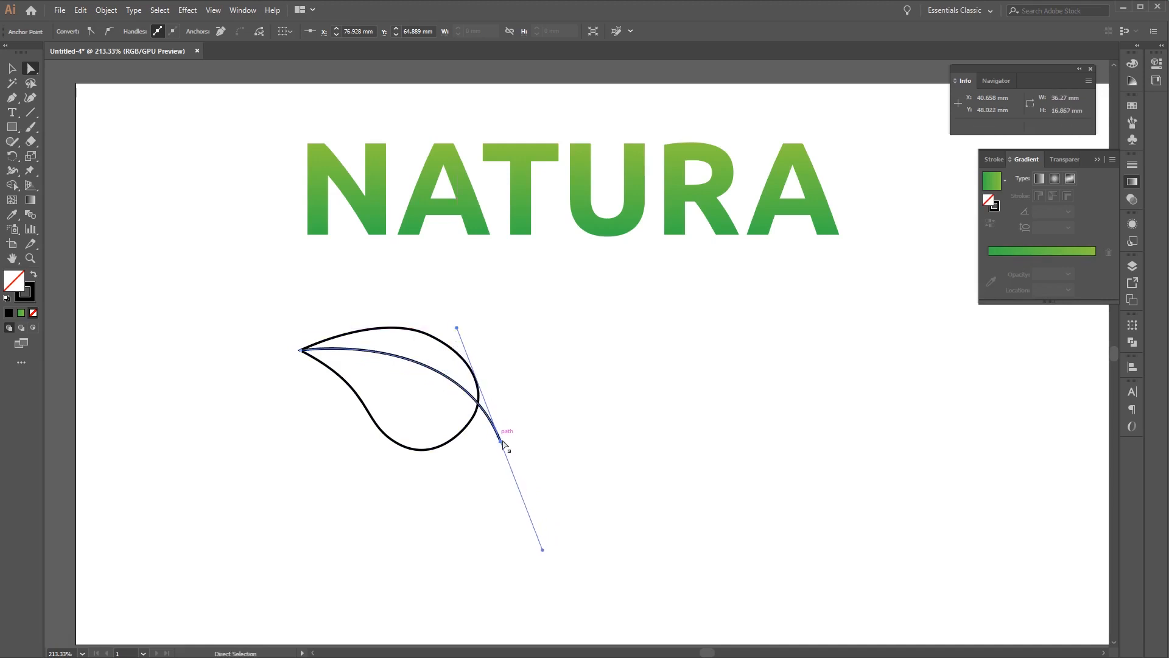
{"action": "left_click_drag", "start_coordinate": [500, 442], "coordinate": [497, 446]}
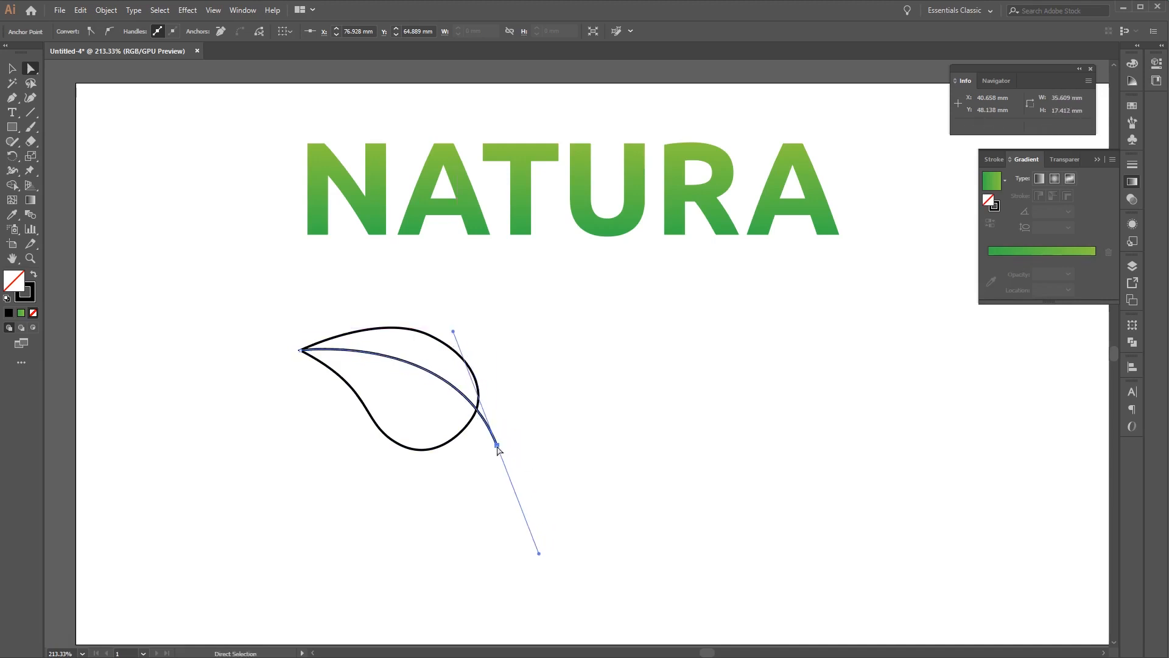
- Reshape the leaf outline's lower edge and tip handle with Direct Selection, reducing the leaf to about 32 by 21 mm
{"action": "left_click", "coordinate": [444, 451]}
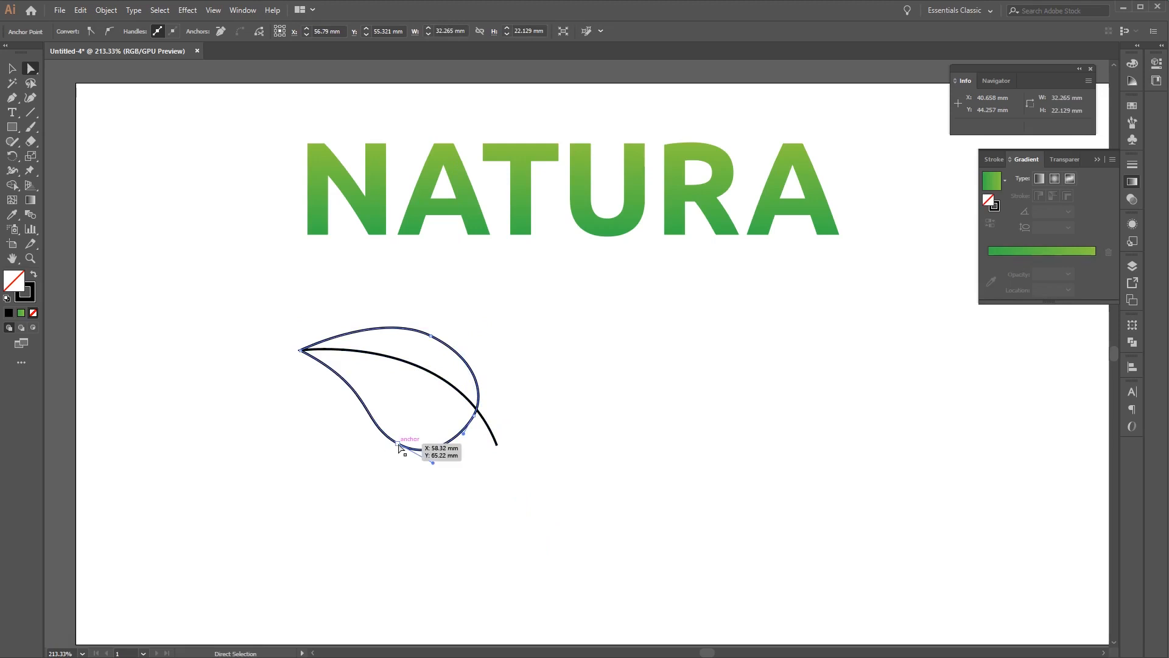
{"action": "left_click_drag", "start_coordinate": [398, 445], "coordinate": [442, 452]}
{"action": "left_click", "coordinate": [602, 449]}
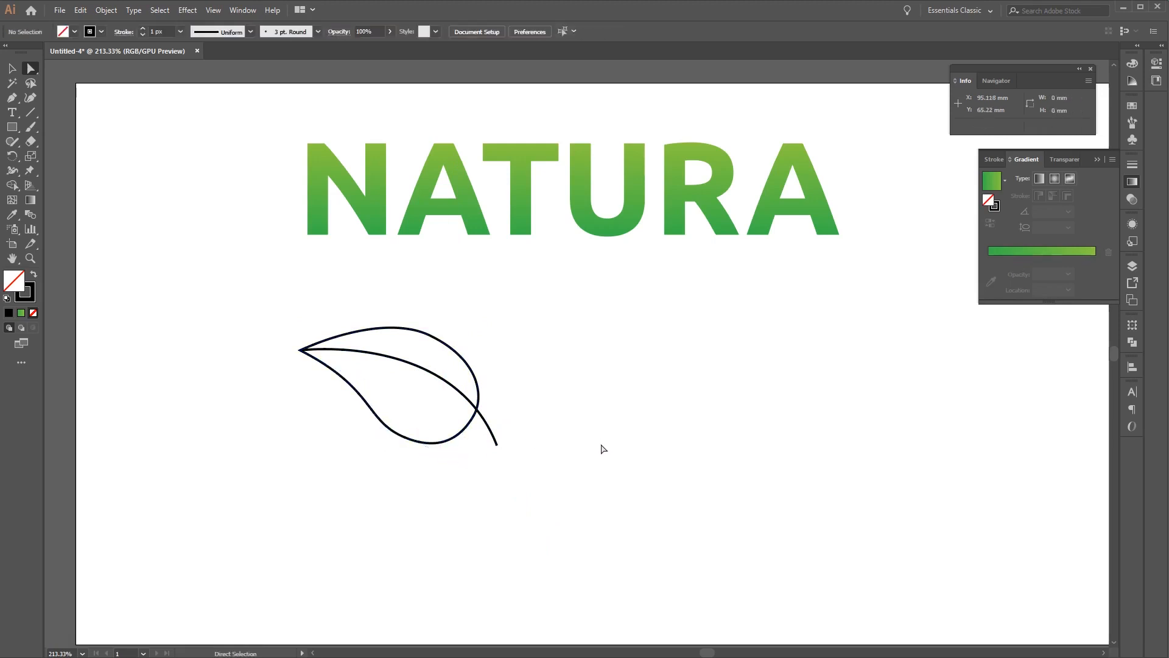
{"action": "left_click", "coordinate": [382, 422]}
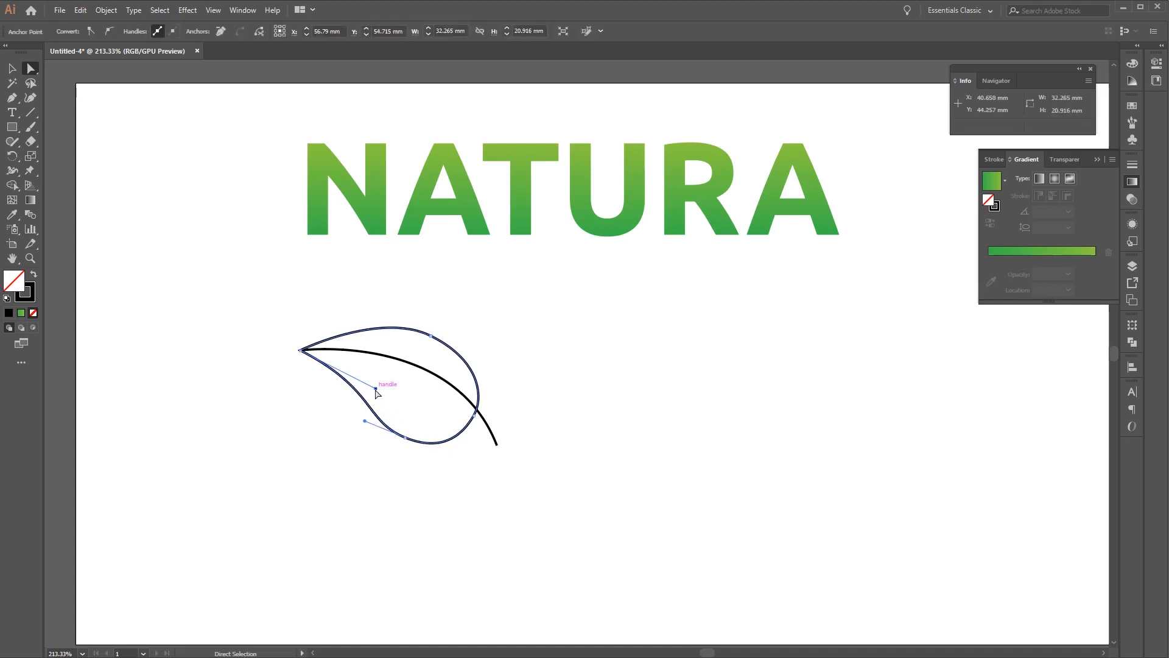
{"action": "left_click_drag", "start_coordinate": [376, 390], "coordinate": [389, 382]}
{"action": "left_click", "coordinate": [675, 408]}
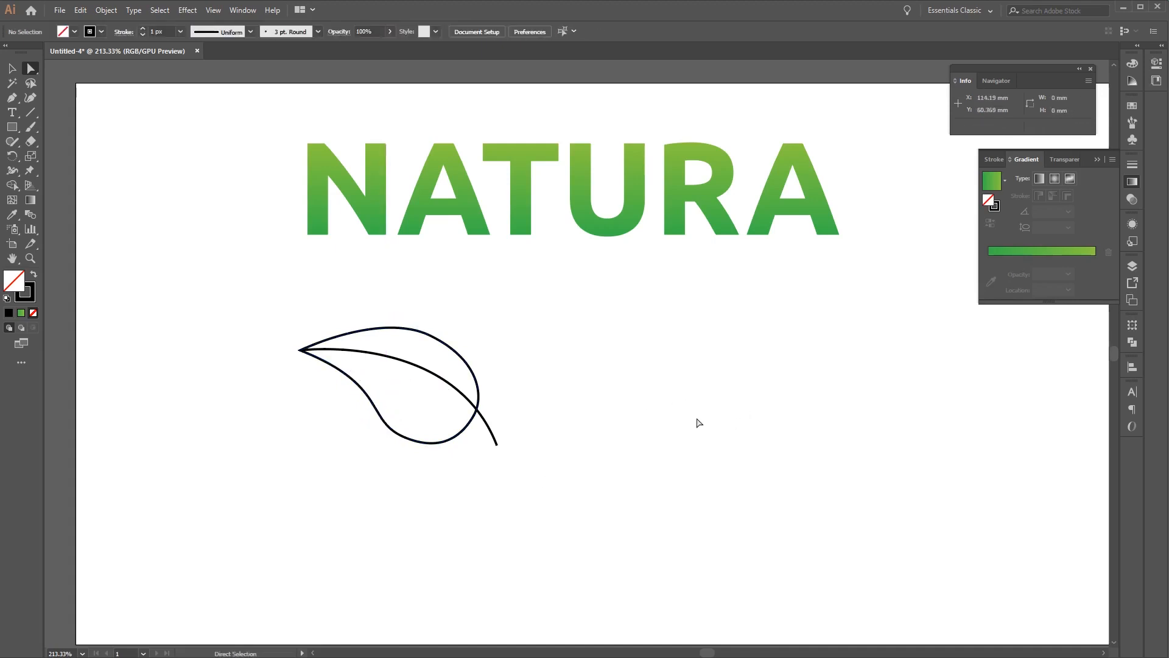
- Select the leaf outline and midrib together and split them with the Pathfinder Divide operation
{"action": "left_click", "coordinate": [11, 68]}
{"action": "left_click_drag", "start_coordinate": [273, 288], "coordinate": [589, 494]}
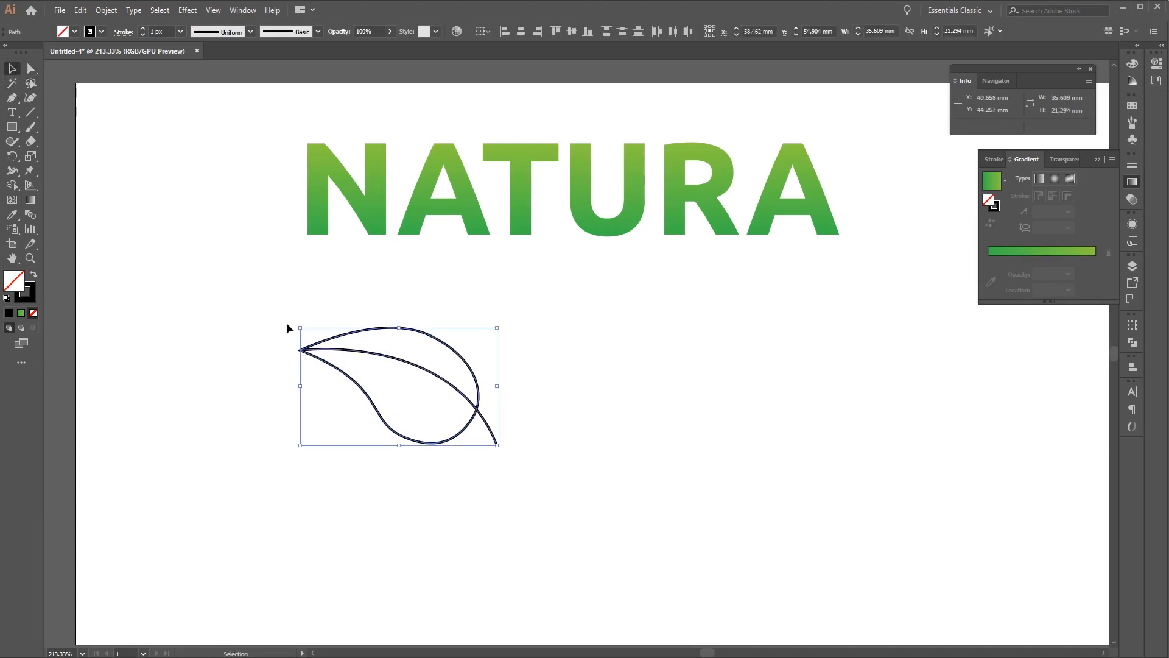
{"action": "left_click", "coordinate": [1133, 344]}
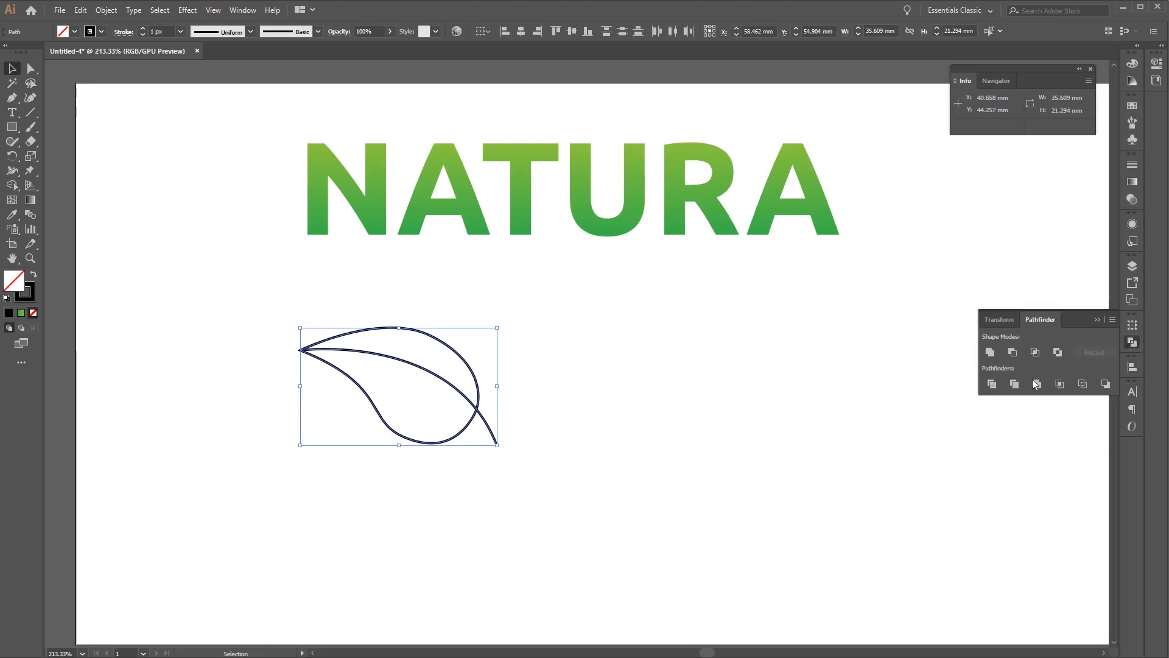
{"action": "left_click", "coordinate": [993, 384]}
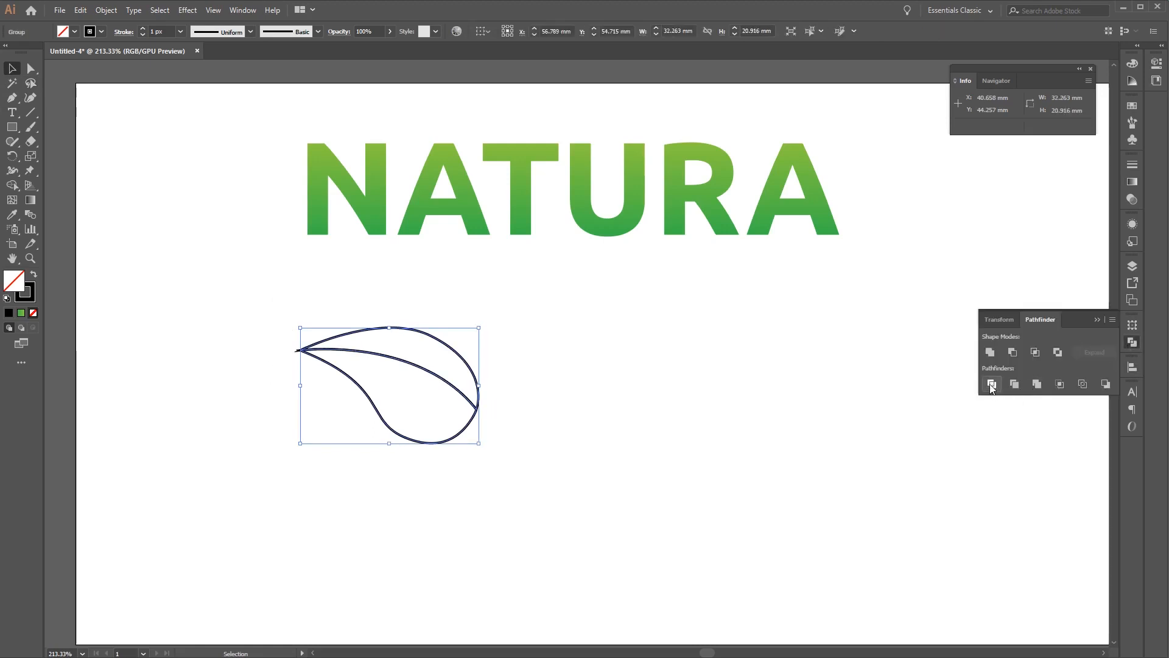
- Ungroup the divided leaf and reposition its two halves below the N and A
{"action": "left_click_drag", "start_coordinate": [460, 353], "coordinate": [527, 375]}
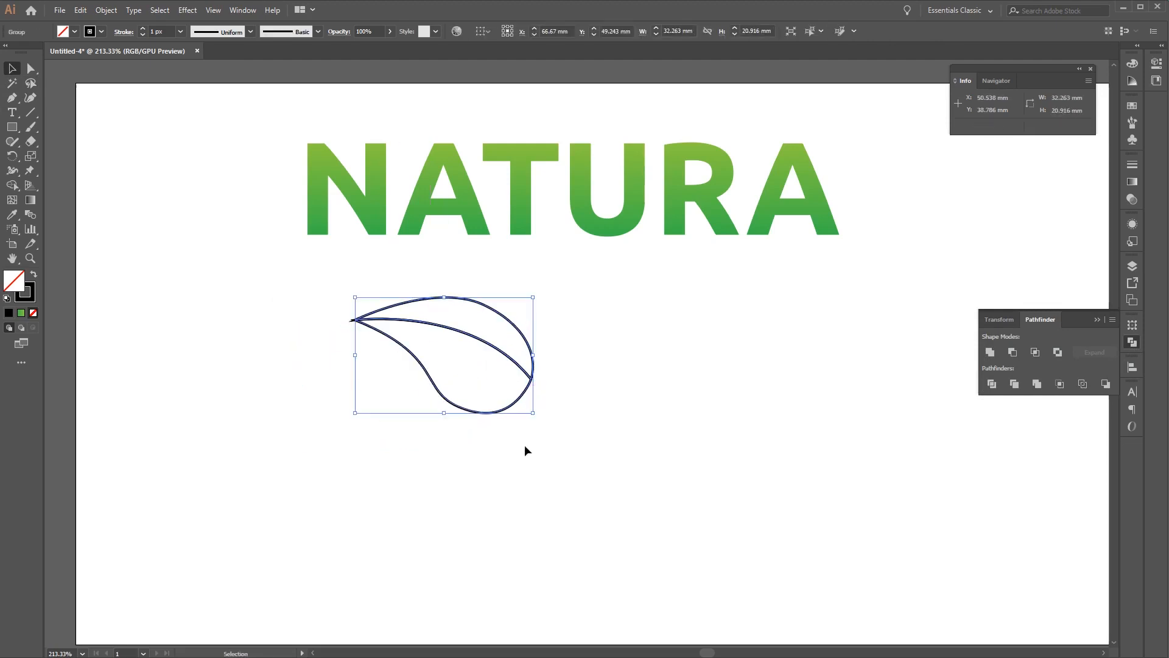
{"action": "right_click", "coordinate": [510, 362]}
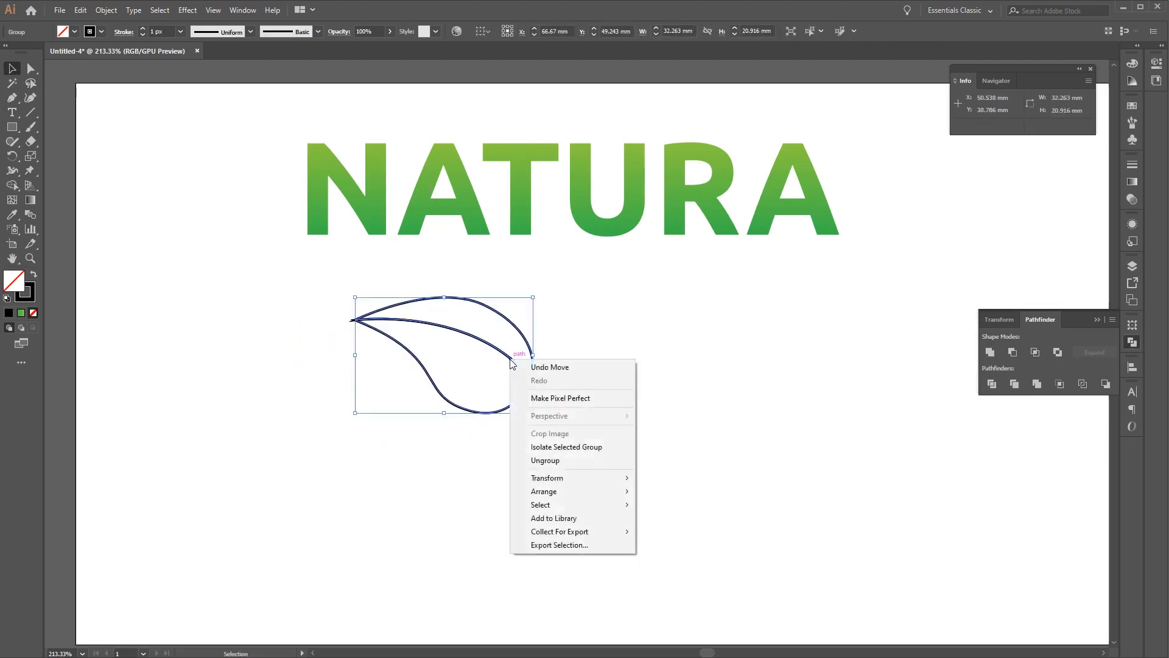
{"action": "left_click", "coordinate": [579, 460]}
{"action": "left_click", "coordinate": [542, 342]}
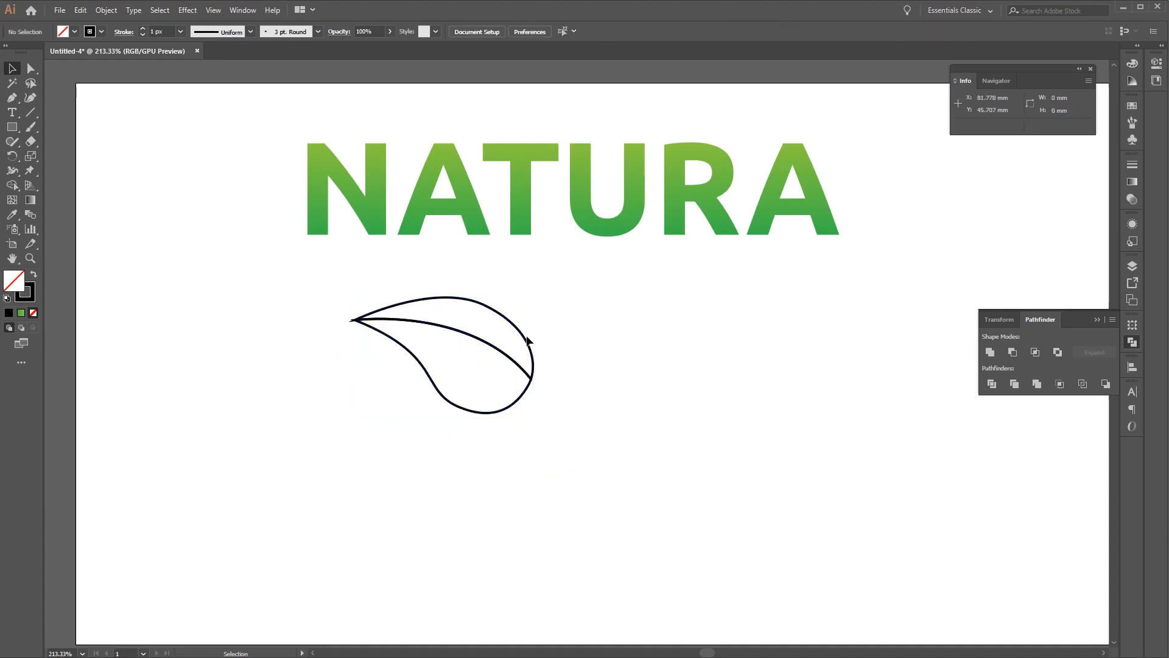
{"action": "left_click_drag", "start_coordinate": [527, 343], "coordinate": [476, 367]}
{"action": "key", "text": "ctrl+z"}
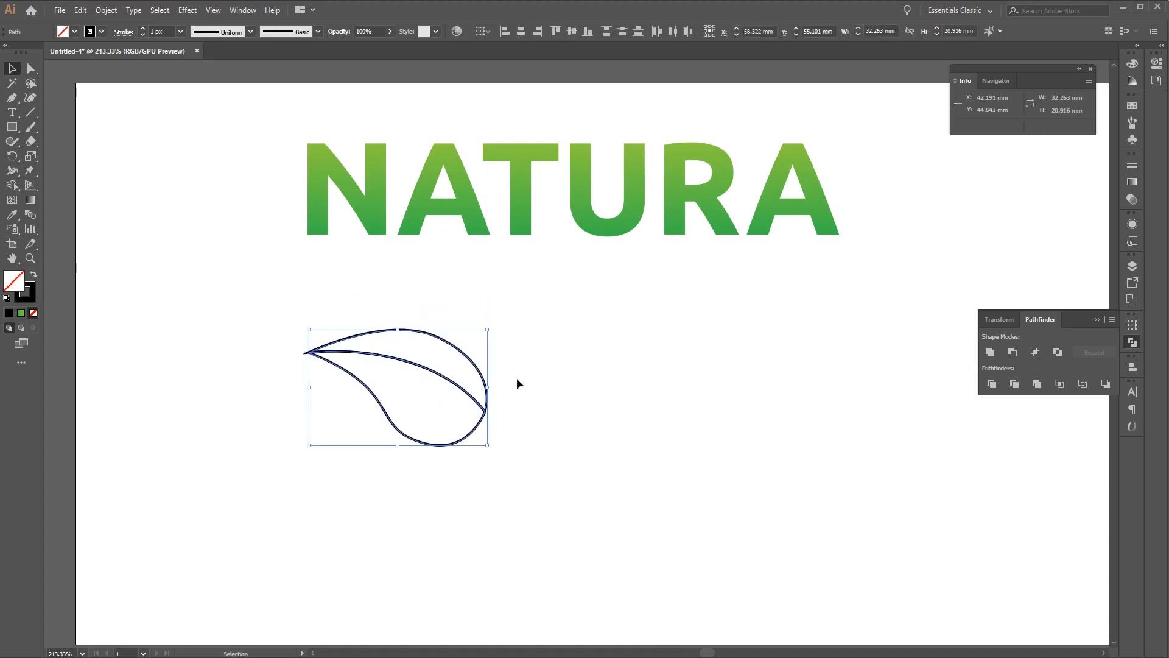
- Copy the green gradient fill from the NATURA lettering onto both leaf halves with the Eyedropper, then deselect them
{"action": "key", "text": "i"}
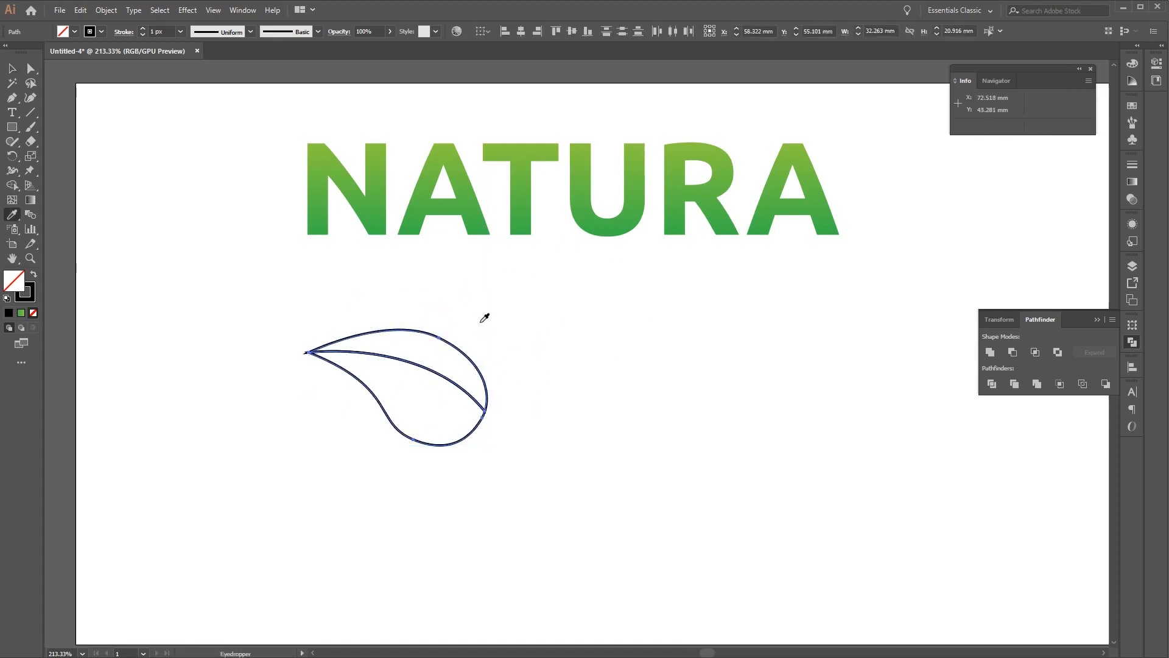
{"action": "left_click", "coordinate": [469, 201]}
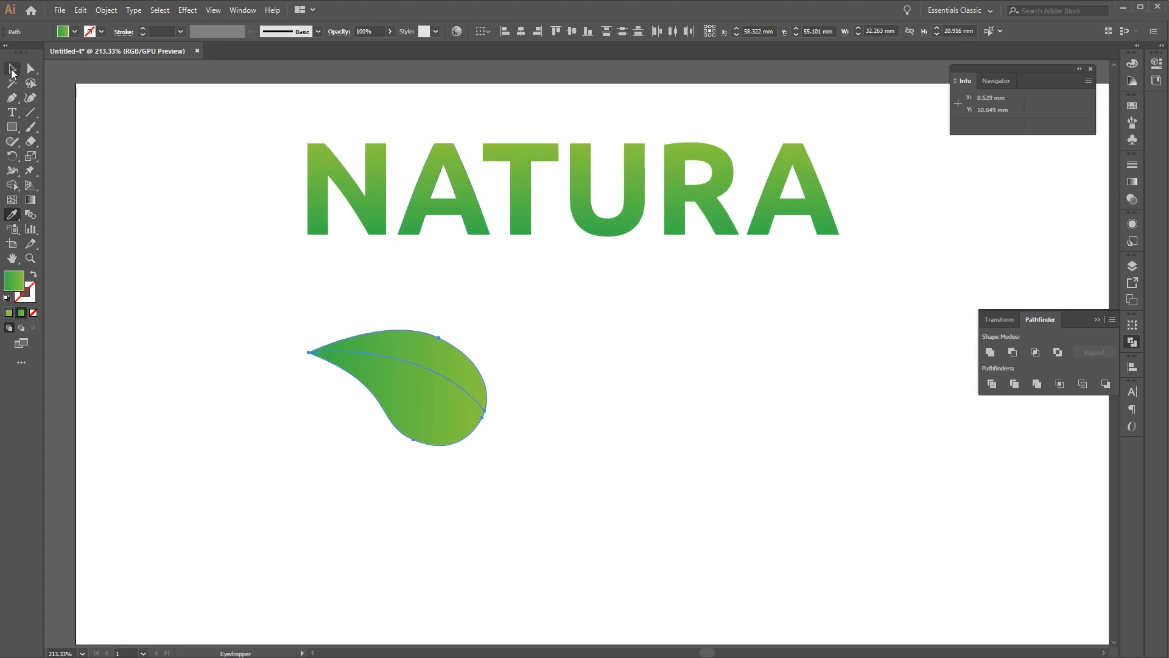
{"action": "left_click", "coordinate": [12, 69]}
{"action": "left_click", "coordinate": [522, 362]}
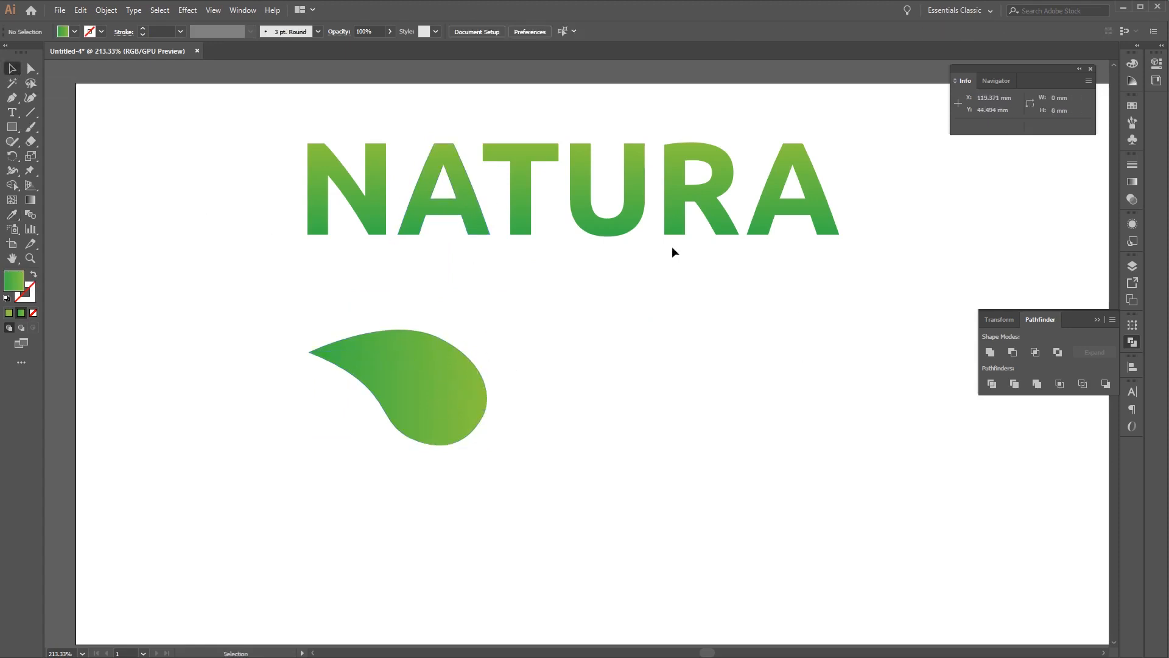
- Redirect the upper leaf half's gradient over about 7.5 mm at about 61°, dark green by the midrib and light green outward
{"action": "left_click", "coordinate": [31, 199]}
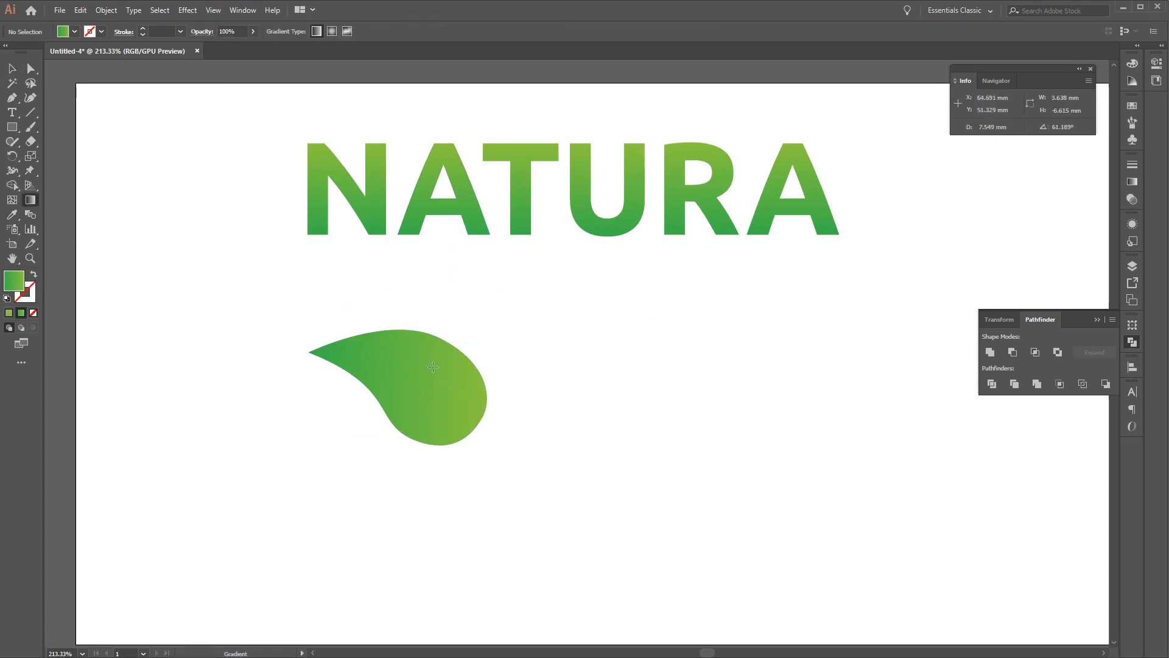
{"action": "left_click_drag", "start_coordinate": [436, 381], "coordinate": [443, 355]}
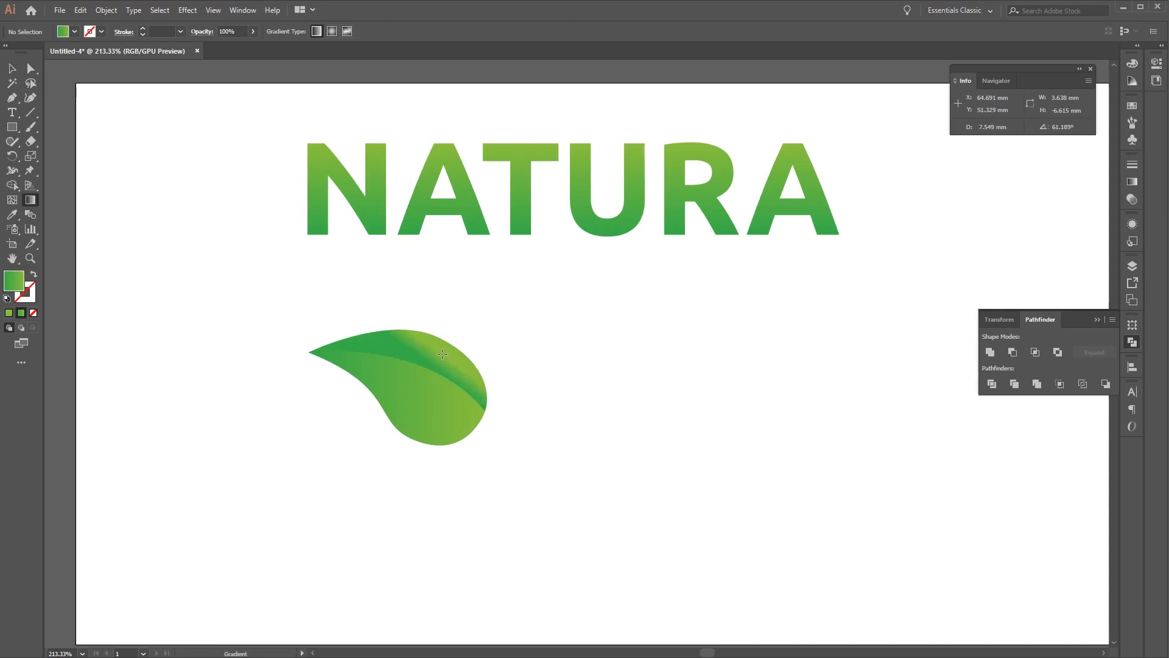
{"action": "left_click", "coordinate": [443, 354]}
{"action": "left_click", "coordinate": [3, 72]}
{"action": "left_click", "coordinate": [223, 405]}
- Redirect the lower leaf half's gradient over about 8.3 mm at about 46°, dark green at the outer edge and light green toward the midrib
{"action": "left_click", "coordinate": [404, 419]}
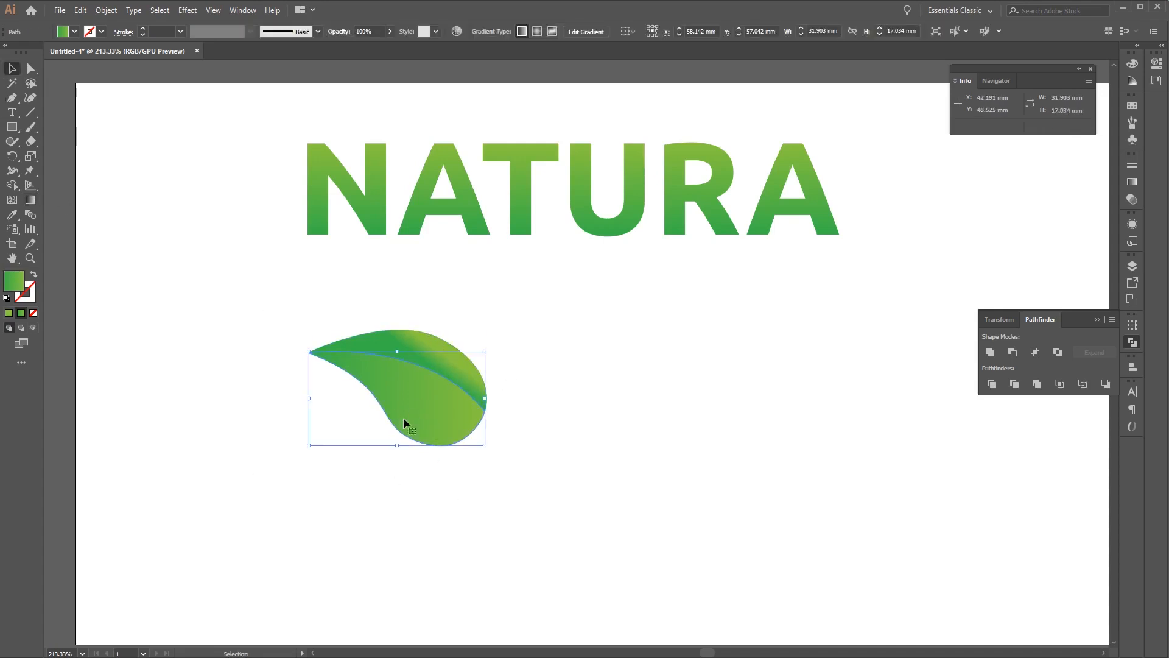
{"action": "left_click", "coordinate": [30, 200]}
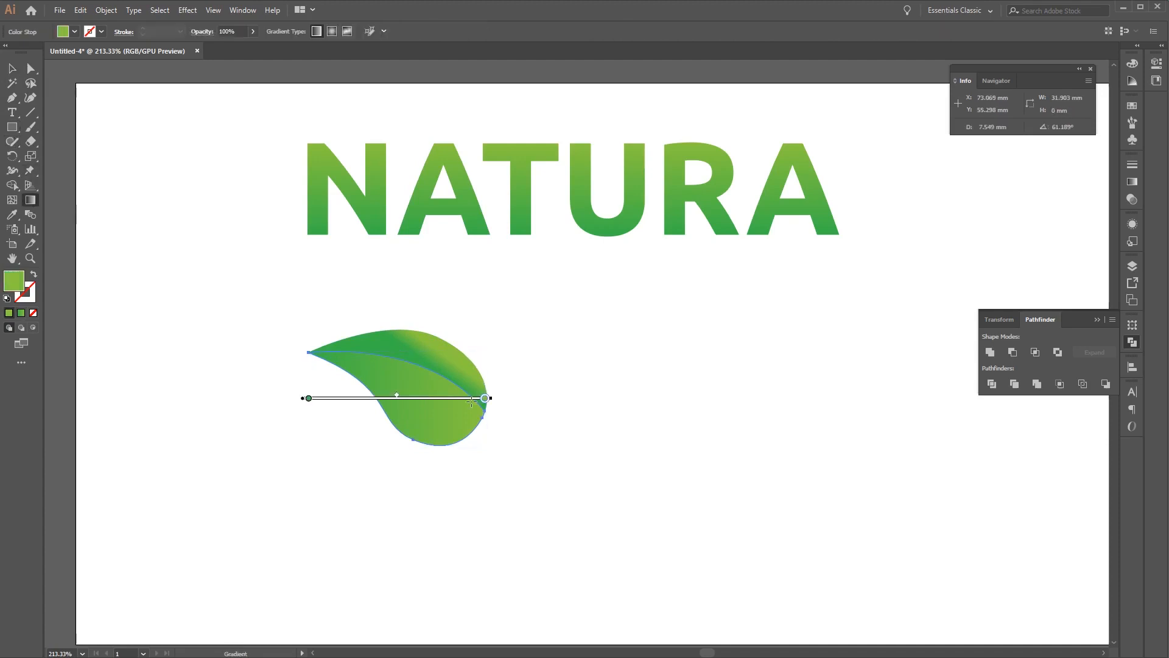
{"action": "left_click_drag", "start_coordinate": [405, 421], "coordinate": [438, 386]}
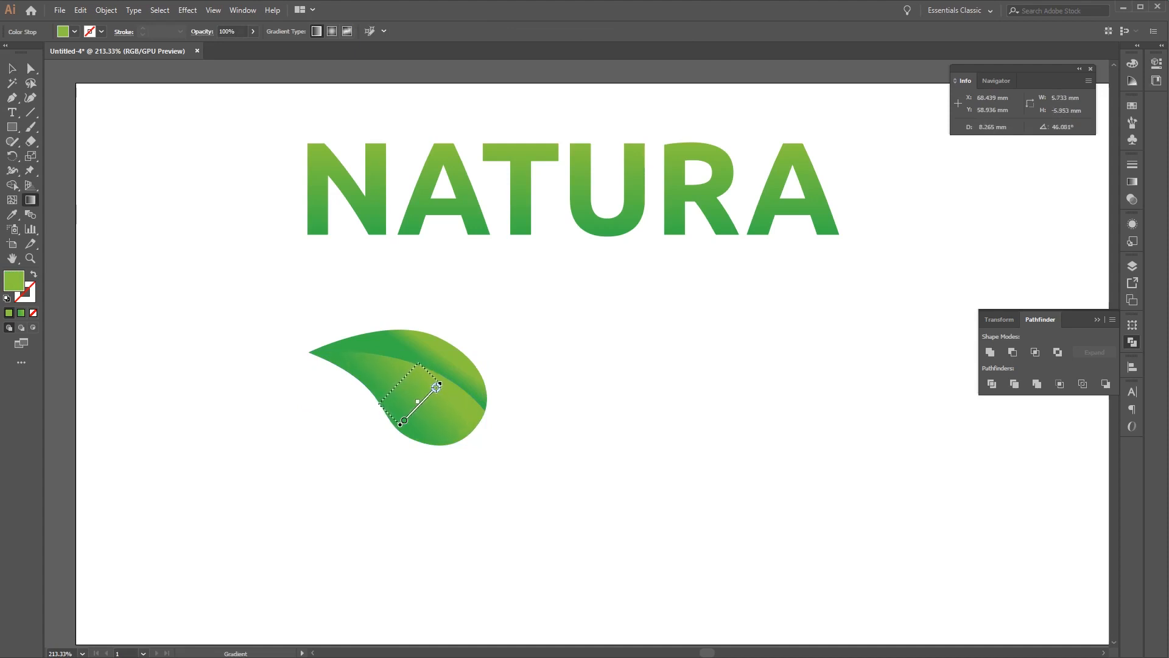
{"action": "key", "text": "v"}
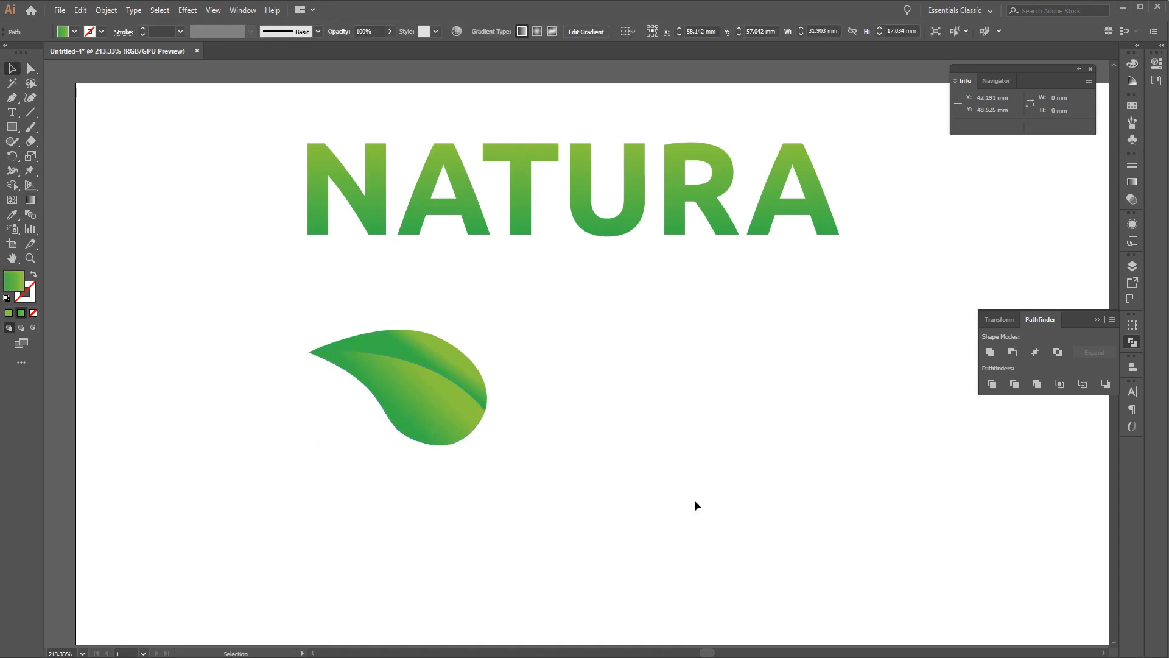
{"action": "left_click", "coordinate": [334, 522]}
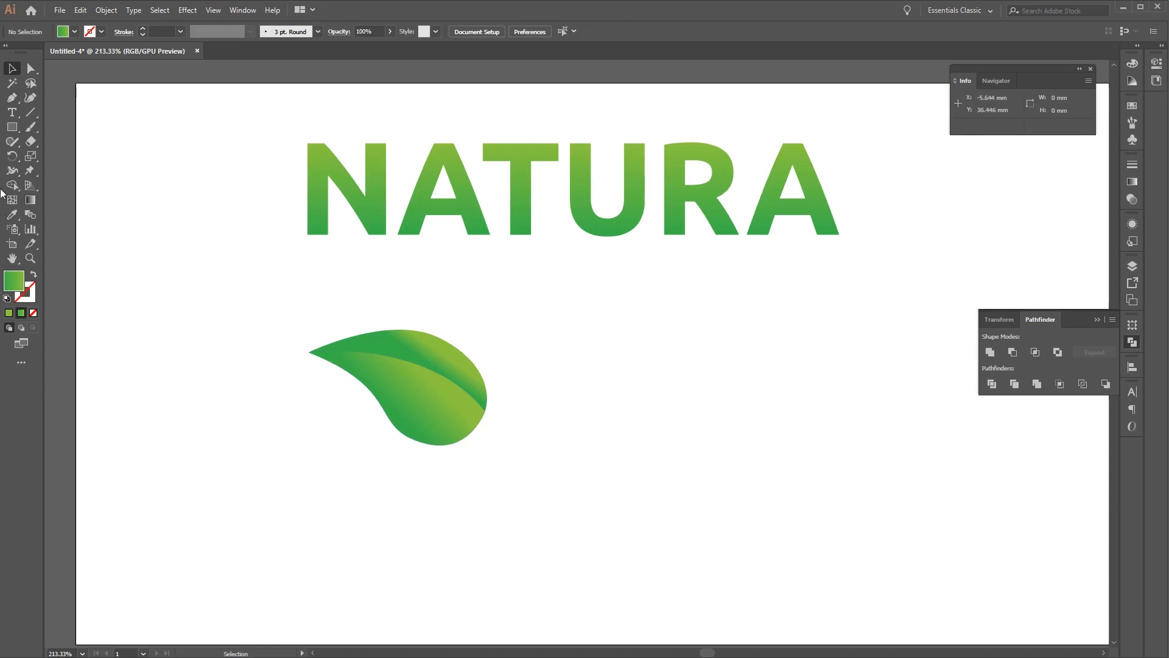
- Draw a thin closed curved sliver about 11 by 3 mm with the Pen tool beside the leaf's upper right edge
{"action": "left_click", "coordinate": [12, 98]}
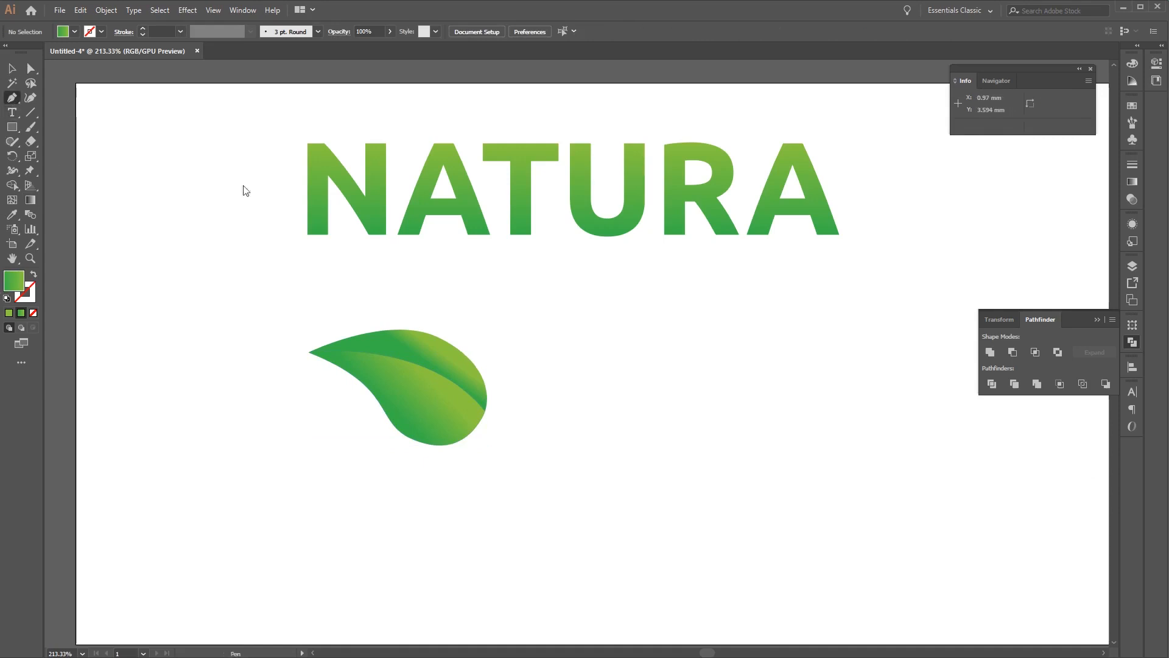
{"action": "left_click", "coordinate": [494, 338]}
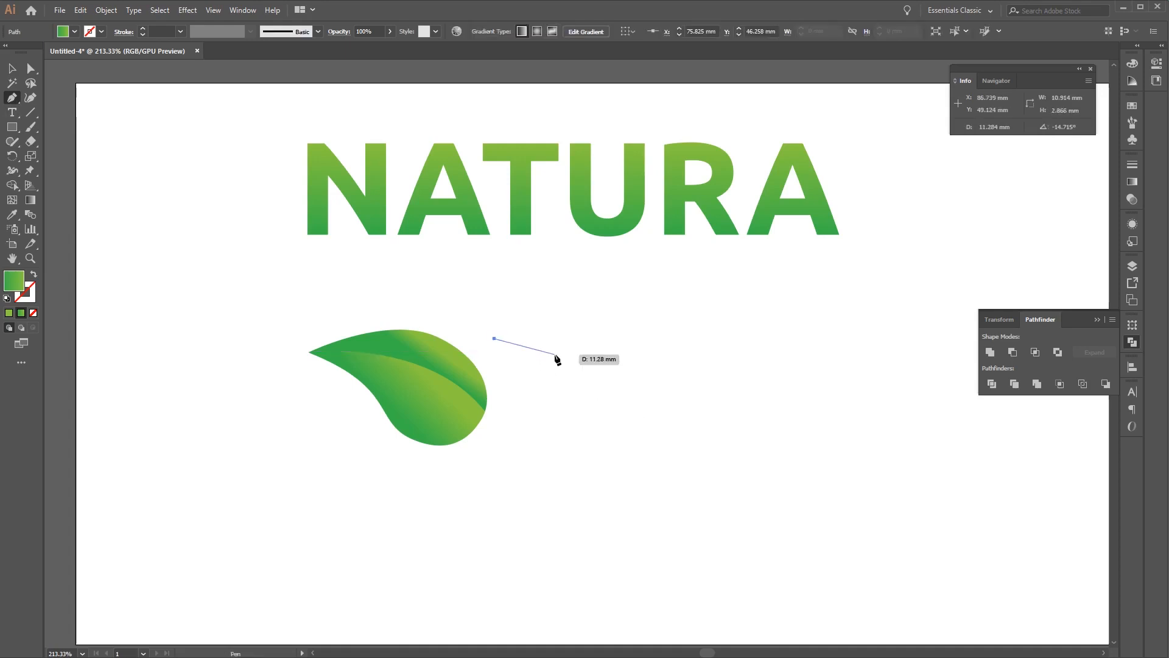
{"action": "left_click_drag", "start_coordinate": [554, 353], "coordinate": [573, 380]}
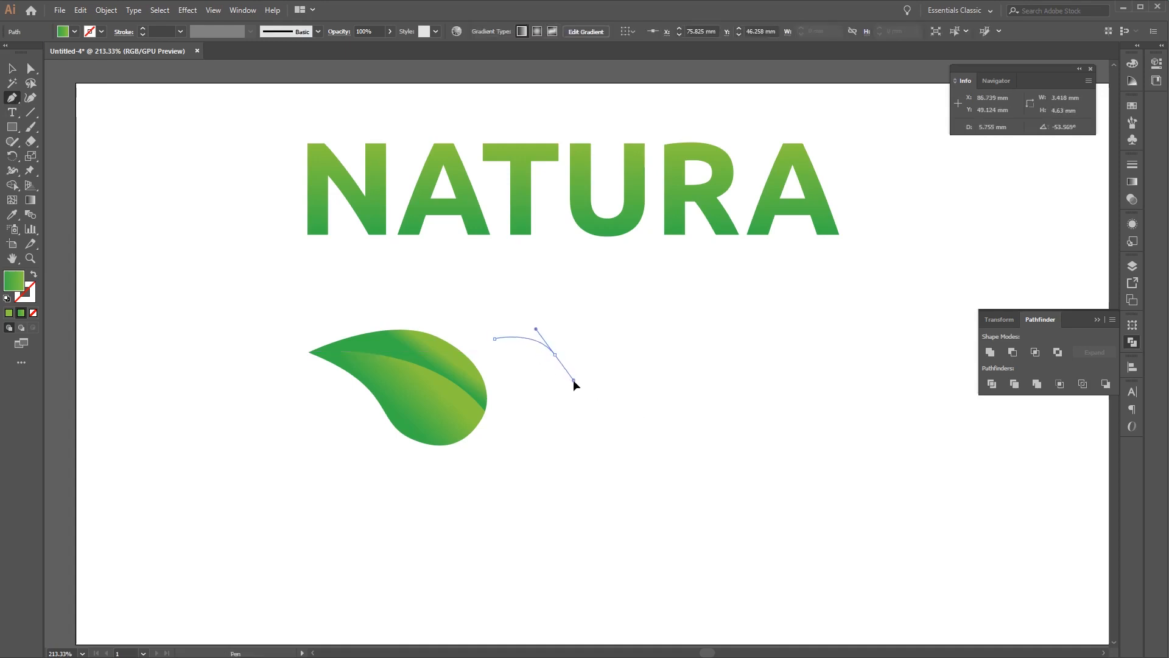
{"action": "left_click", "coordinate": [554, 354]}
{"action": "left_click", "coordinate": [494, 339]}
{"action": "left_click_drag", "start_coordinate": [494, 340], "coordinate": [482, 337]}
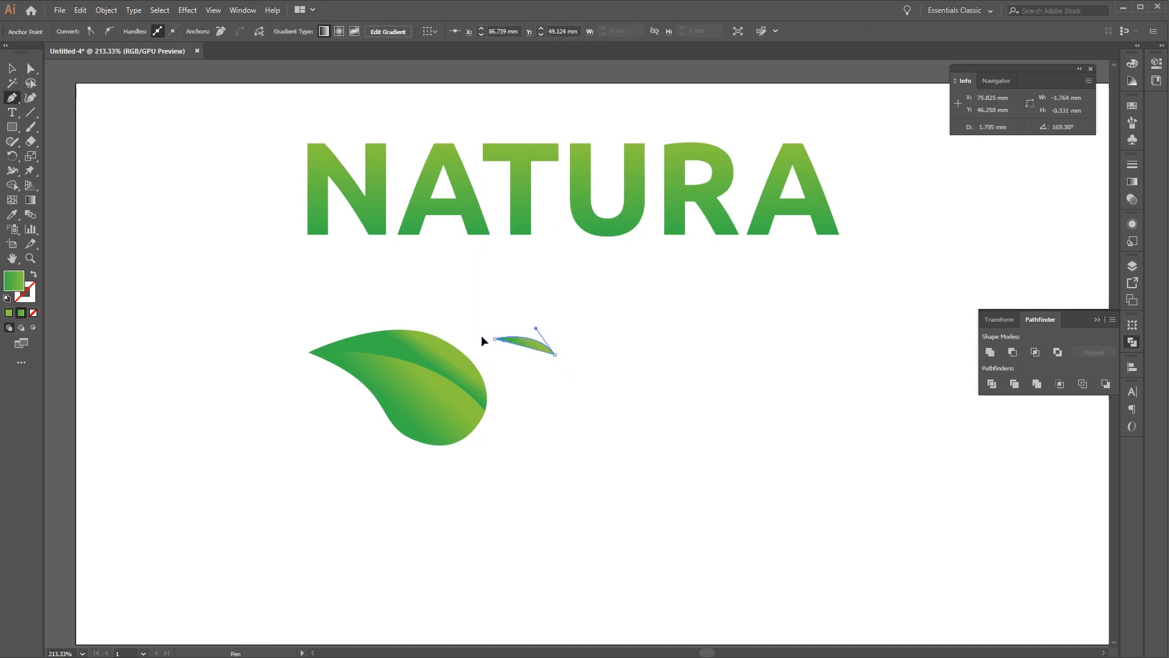
- Enlarge the curved sliver to about 13.7 by 4.9 mm and deselect it
{"action": "key", "text": "v"}
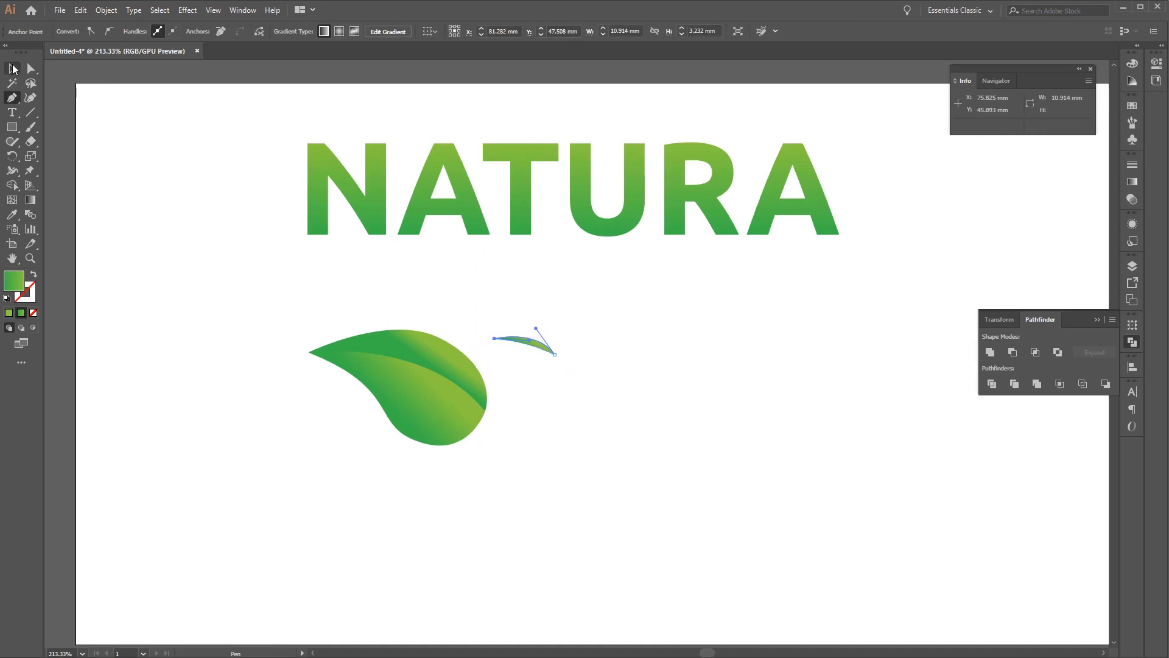
{"action": "left_click_drag", "start_coordinate": [555, 354], "coordinate": [570, 364]}
{"action": "left_click", "coordinate": [740, 395]}
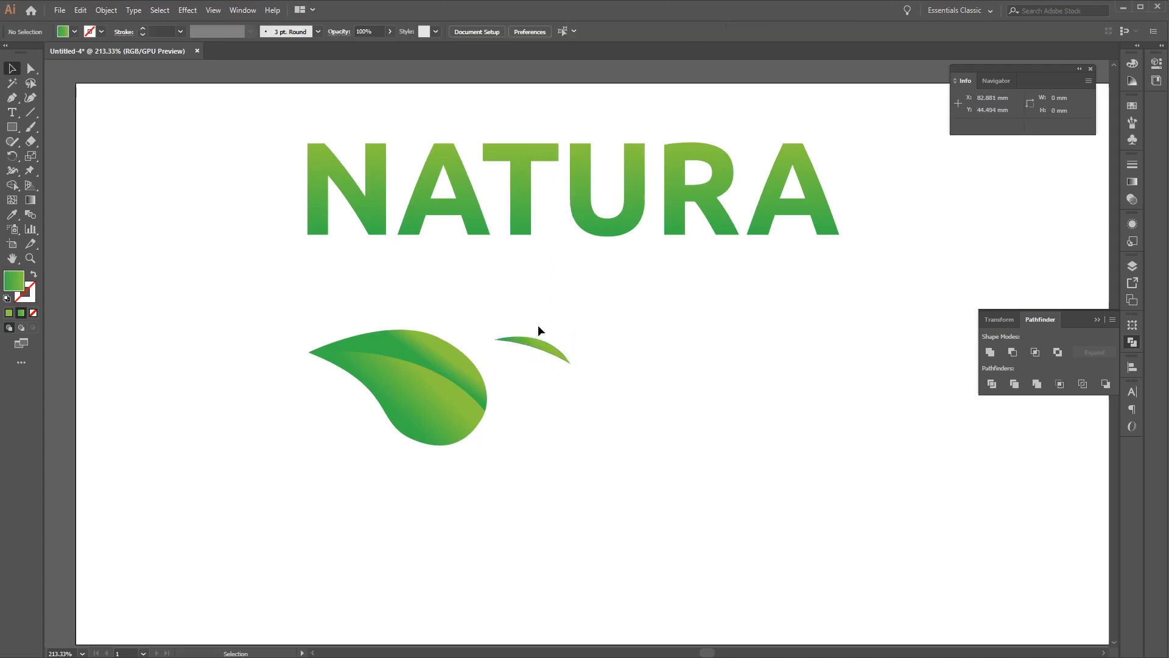
- Fill the curved sliver with a radial gradient running from white at the centre to light green at the edge
{"action": "left_click", "coordinate": [541, 343]}
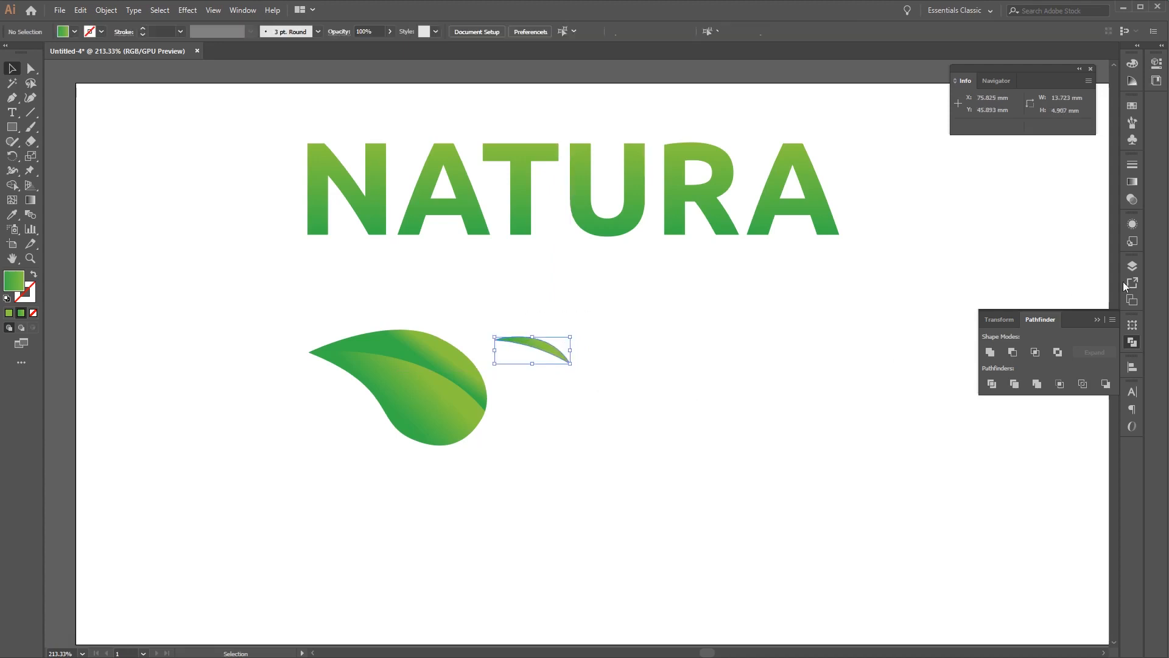
{"action": "left_click", "coordinate": [1134, 182]}
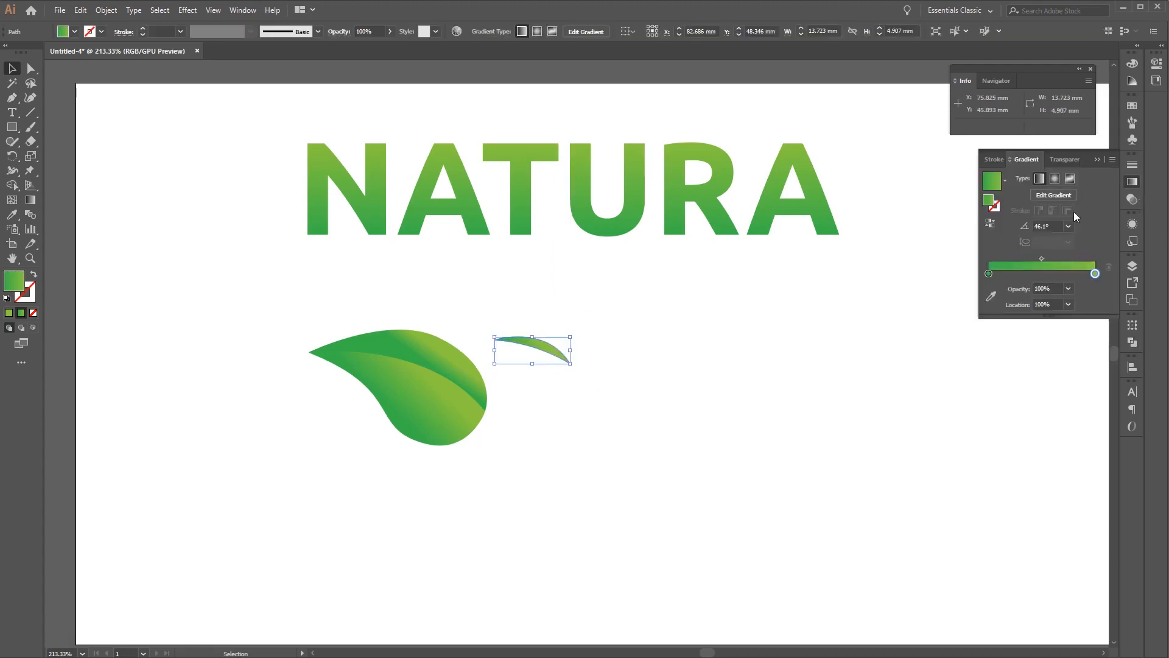
{"action": "double_click", "coordinate": [988, 274]}
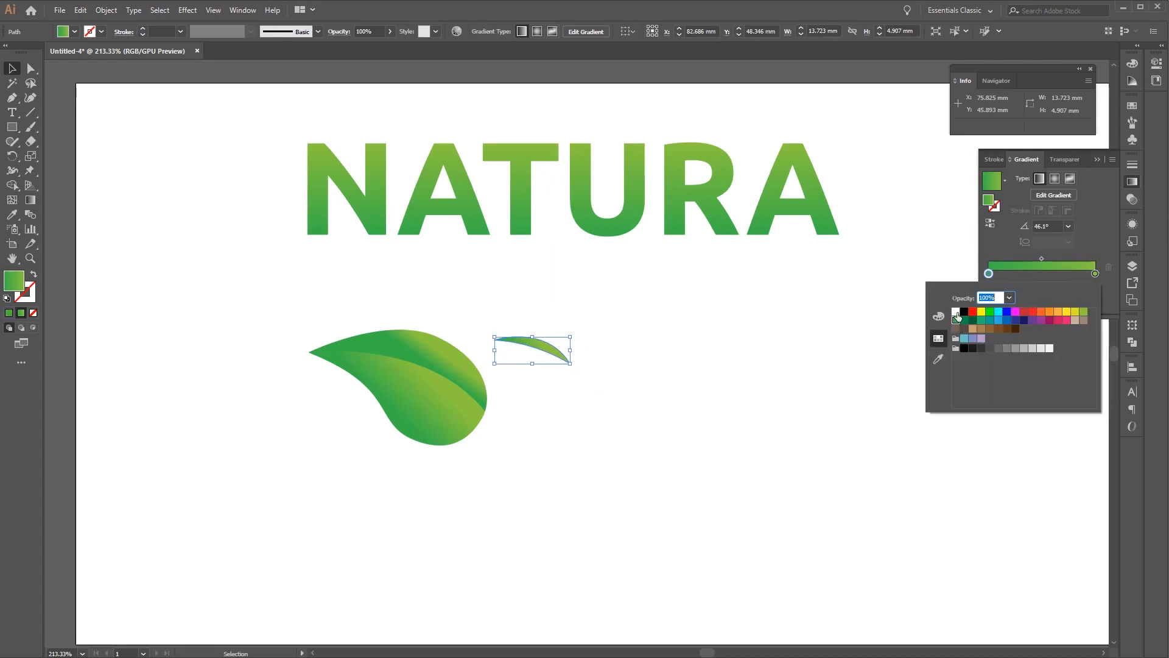
{"action": "left_click", "coordinate": [957, 312]}
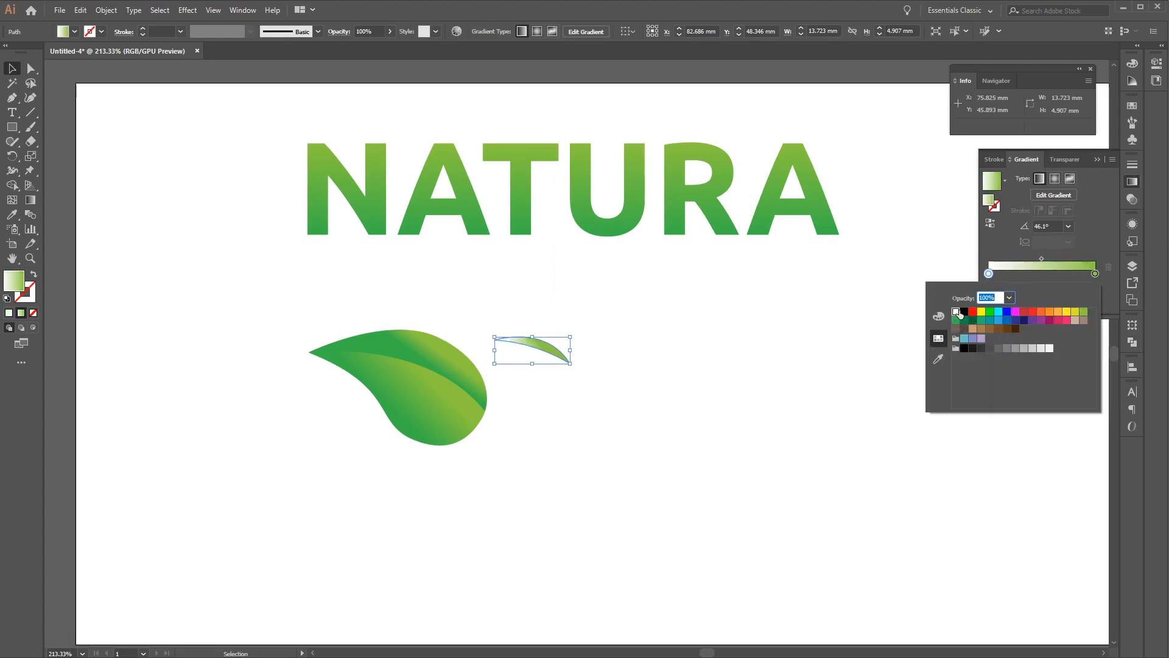
{"action": "left_click", "coordinate": [1056, 179]}
{"action": "left_click", "coordinate": [1057, 180]}
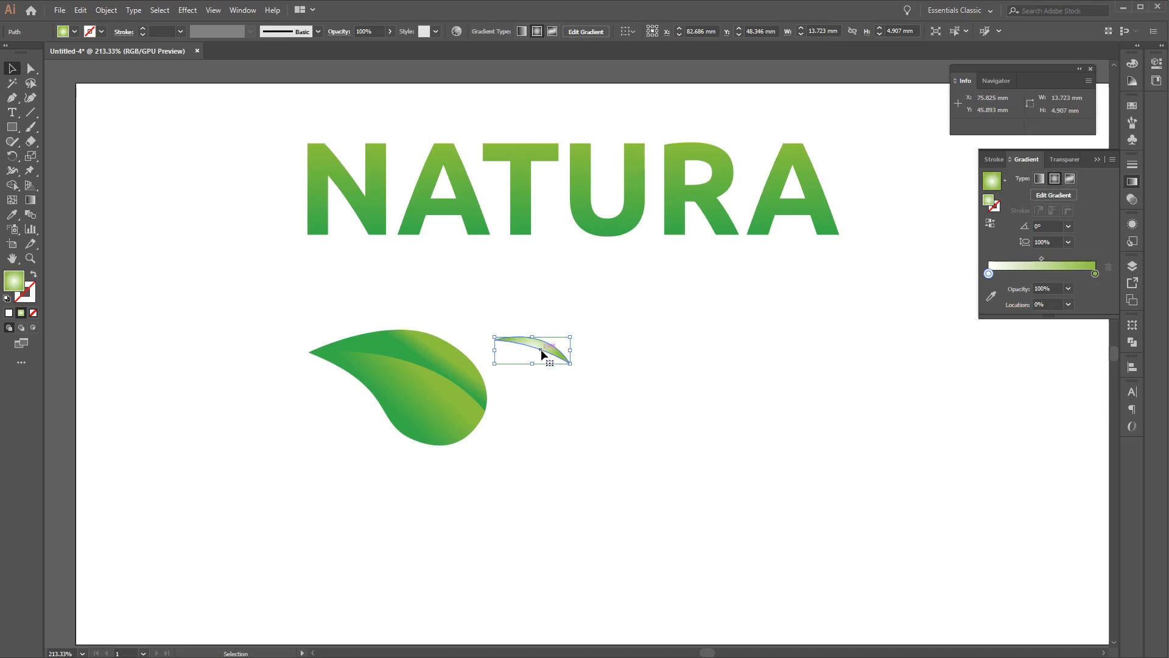
- Move the sliver onto the leaf's upper half as a highlight, rotate it about 14° clockwise and make it slightly narrower
{"action": "left_click_drag", "start_coordinate": [511, 351], "coordinate": [414, 358]}
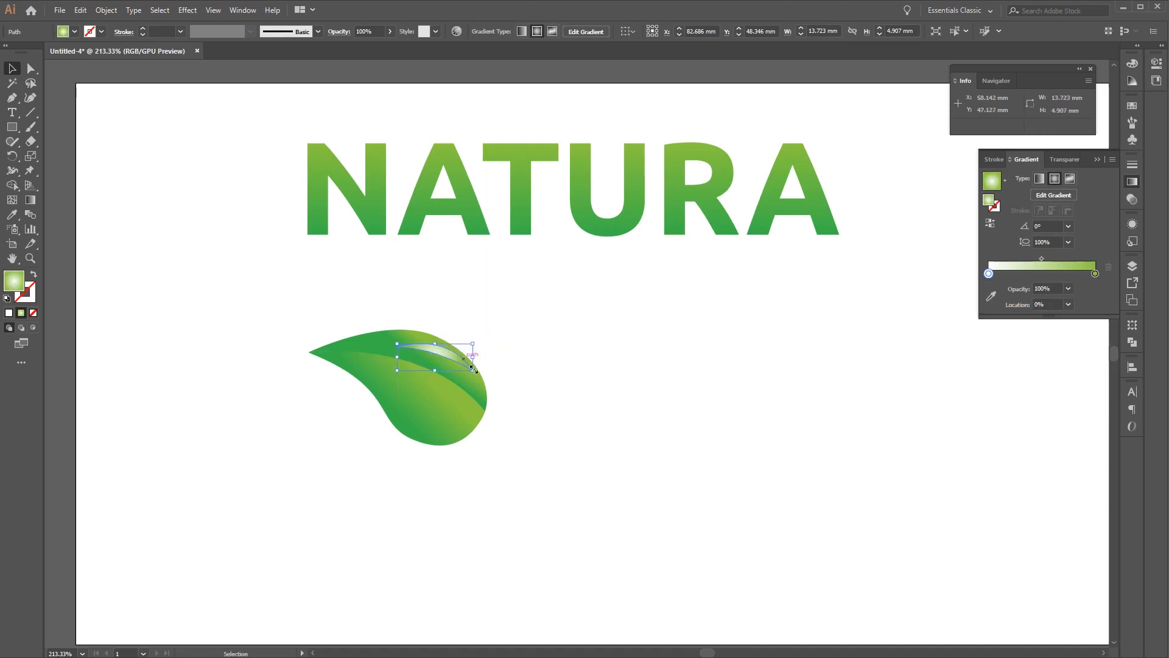
{"action": "left_click_drag", "start_coordinate": [478, 378], "coordinate": [473, 369]}
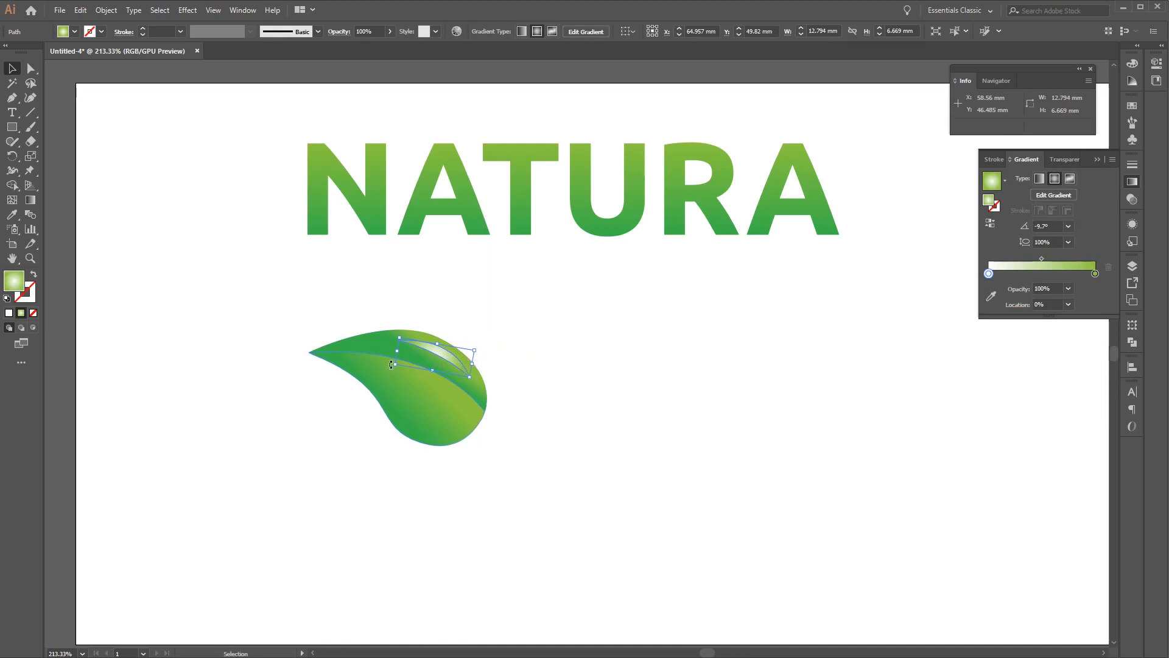
{"action": "left_click_drag", "start_coordinate": [393, 365], "coordinate": [398, 360]}
{"action": "left_click", "coordinate": [509, 356]}
{"action": "left_click", "coordinate": [453, 354]}
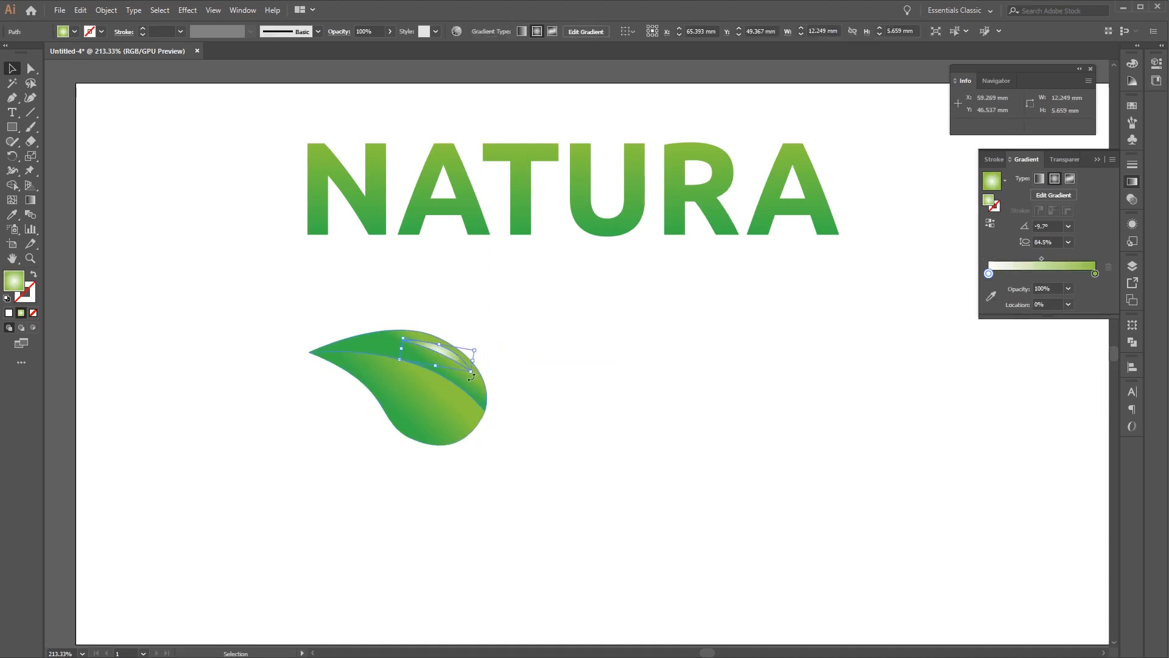
{"action": "left_click_drag", "start_coordinate": [473, 377], "coordinate": [473, 360]}
{"action": "left_click", "coordinate": [556, 388]}
- Pull the highlight's lower tip outward and adjust its curve handle so the shape spans about 12.8 by 7.6 mm
{"action": "key", "text": "a"}
{"action": "left_click", "coordinate": [470, 374]}
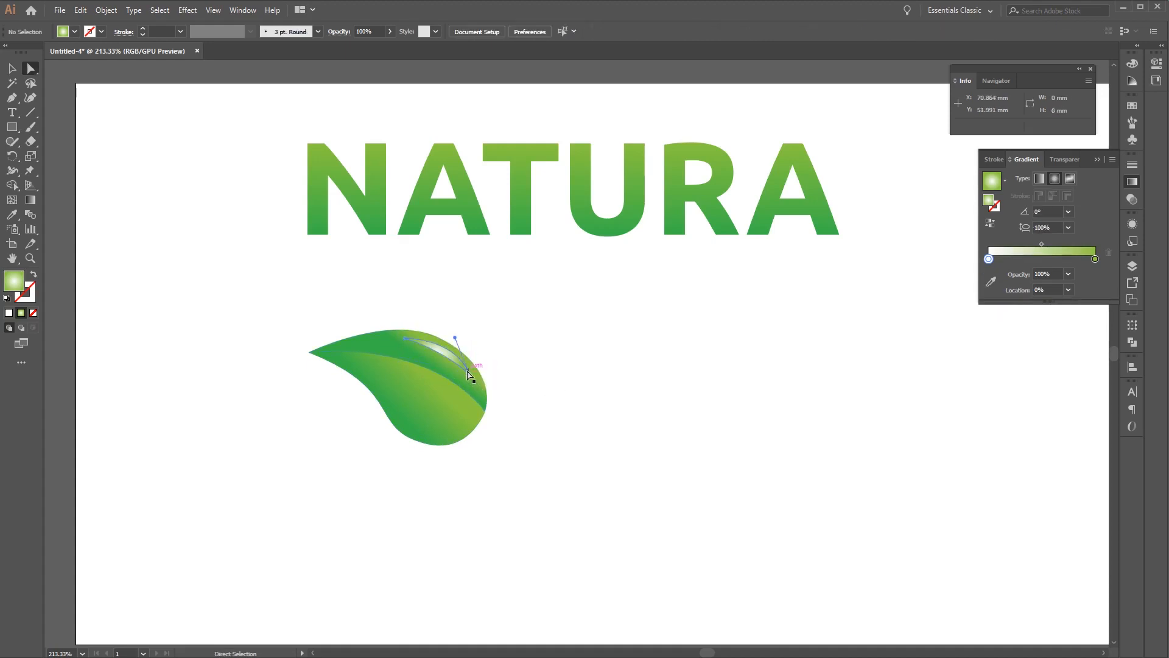
{"action": "left_click_drag", "start_coordinate": [469, 374], "coordinate": [475, 380]}
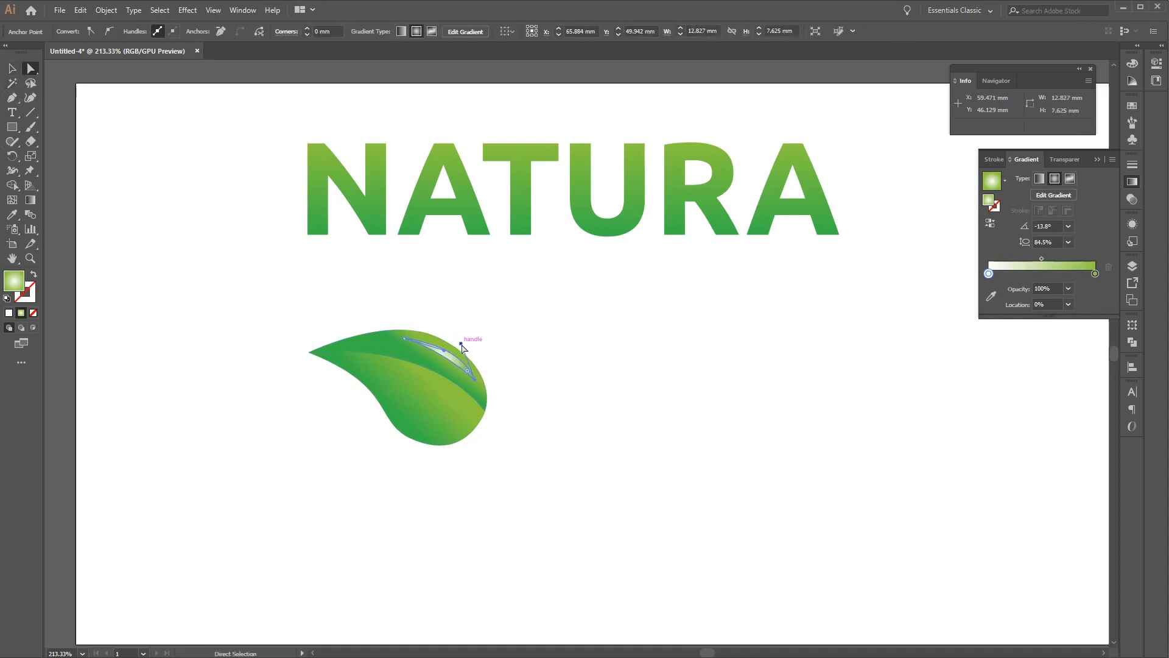
{"action": "left_click_drag", "start_coordinate": [461, 345], "coordinate": [459, 342]}
- Adjust the curve handle on the upper leaf half's outer edge to bulge it slightly around the highlight
{"action": "left_click", "coordinate": [391, 344]}
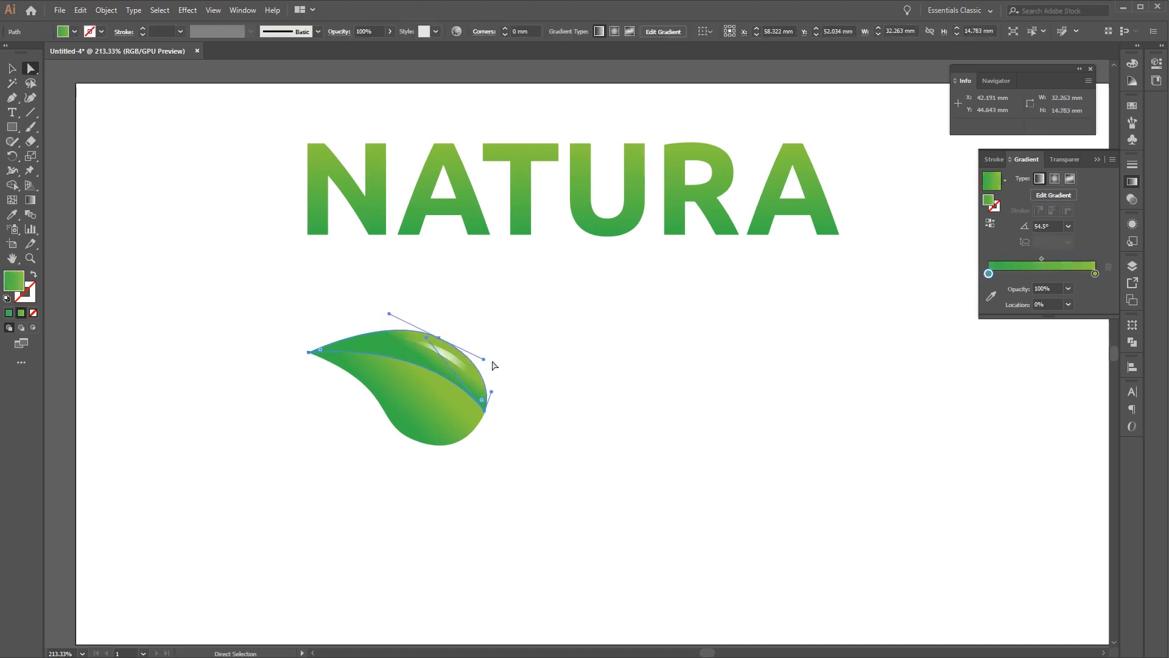
{"action": "left_click_drag", "start_coordinate": [484, 360], "coordinate": [488, 352]}
{"action": "left_click", "coordinate": [633, 461]}
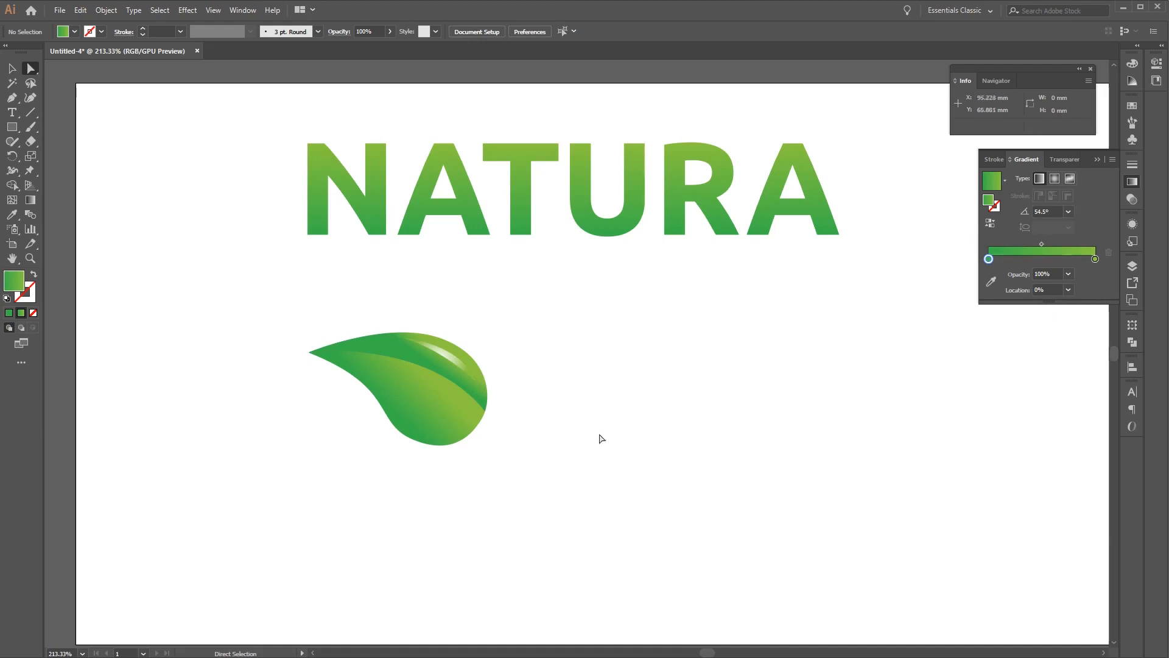
- Draw a closed curved stem outline about 10.5 by 10.5 mm from the leaf's rounded end with the Pen tool, no fill and 1 px black stroke
{"action": "left_click", "coordinate": [9, 104]}
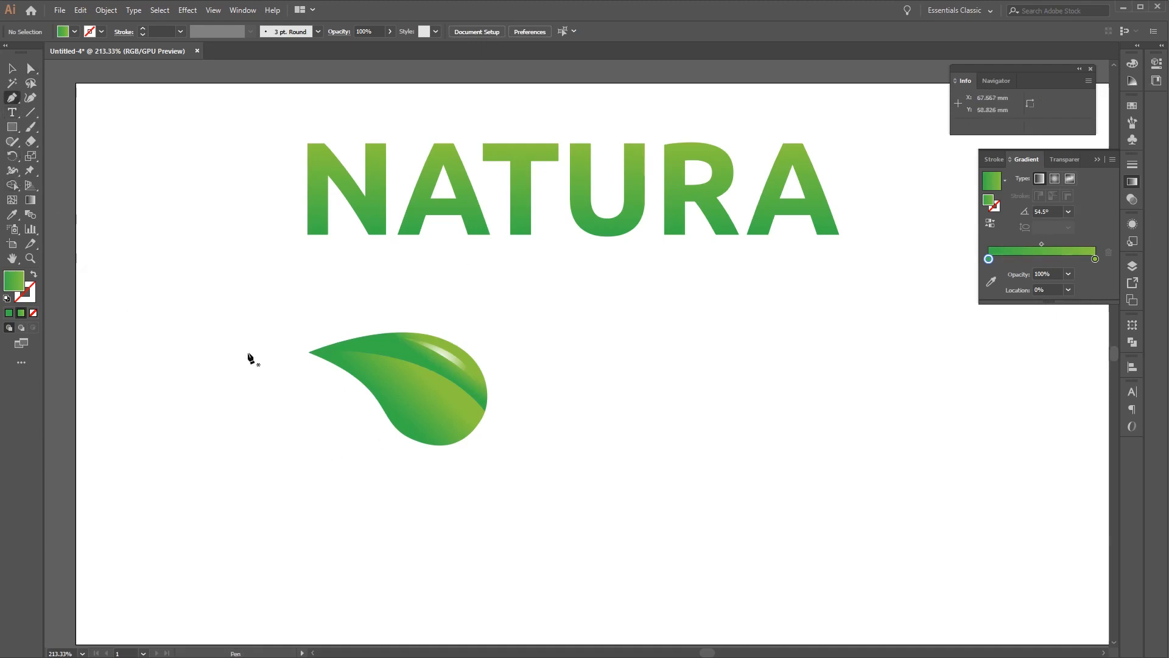
{"action": "left_click", "coordinate": [72, 33]}
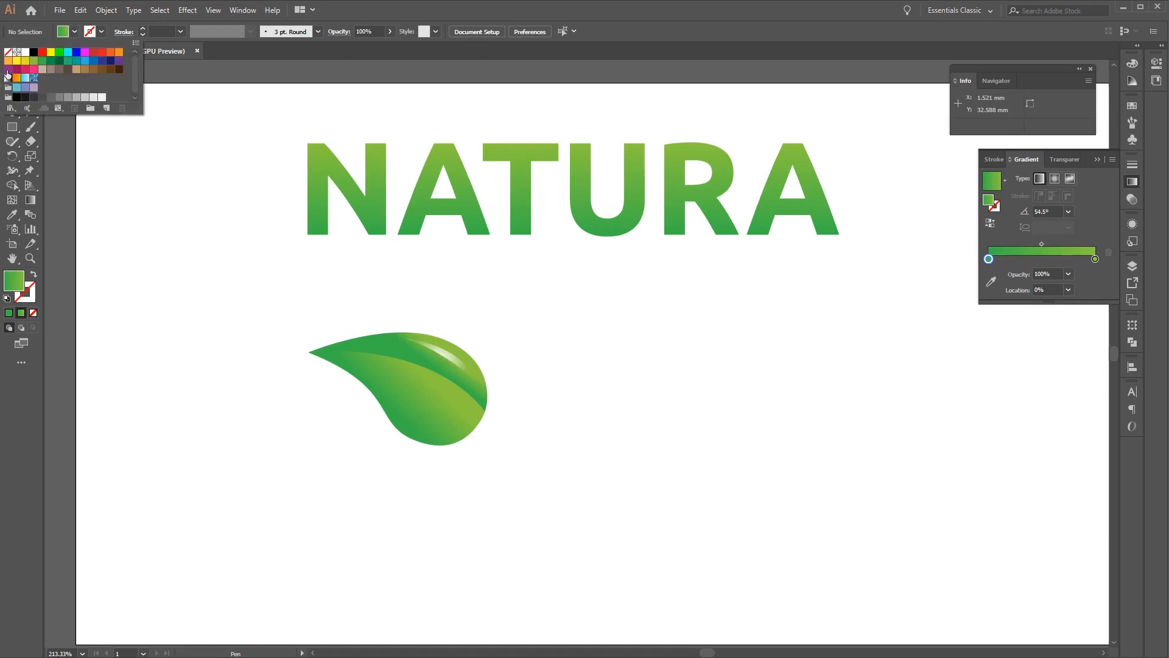
{"action": "left_click", "coordinate": [34, 51]}
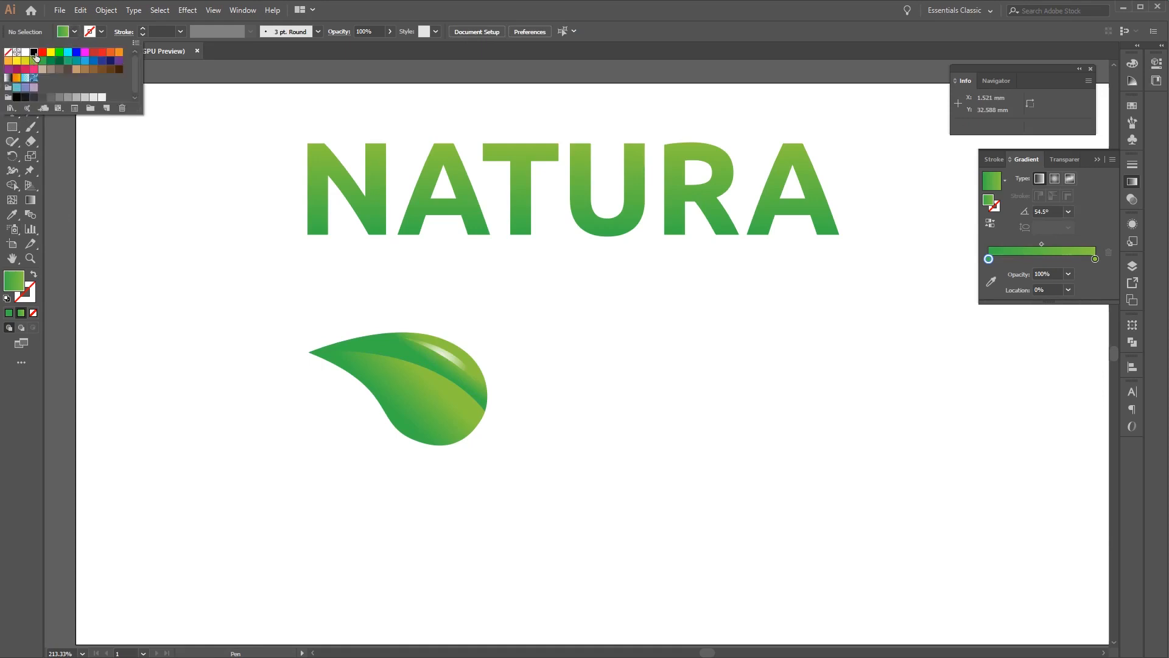
{"action": "left_click", "coordinate": [35, 274]}
{"action": "left_click", "coordinate": [34, 275]}
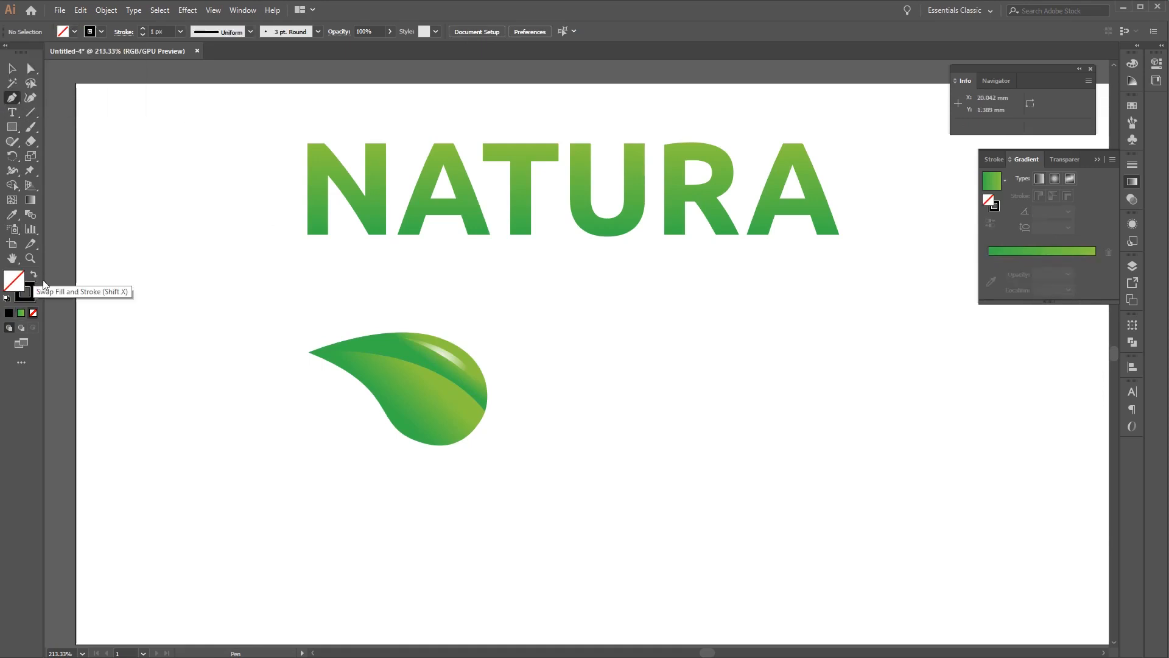
{"action": "left_click", "coordinate": [485, 398]}
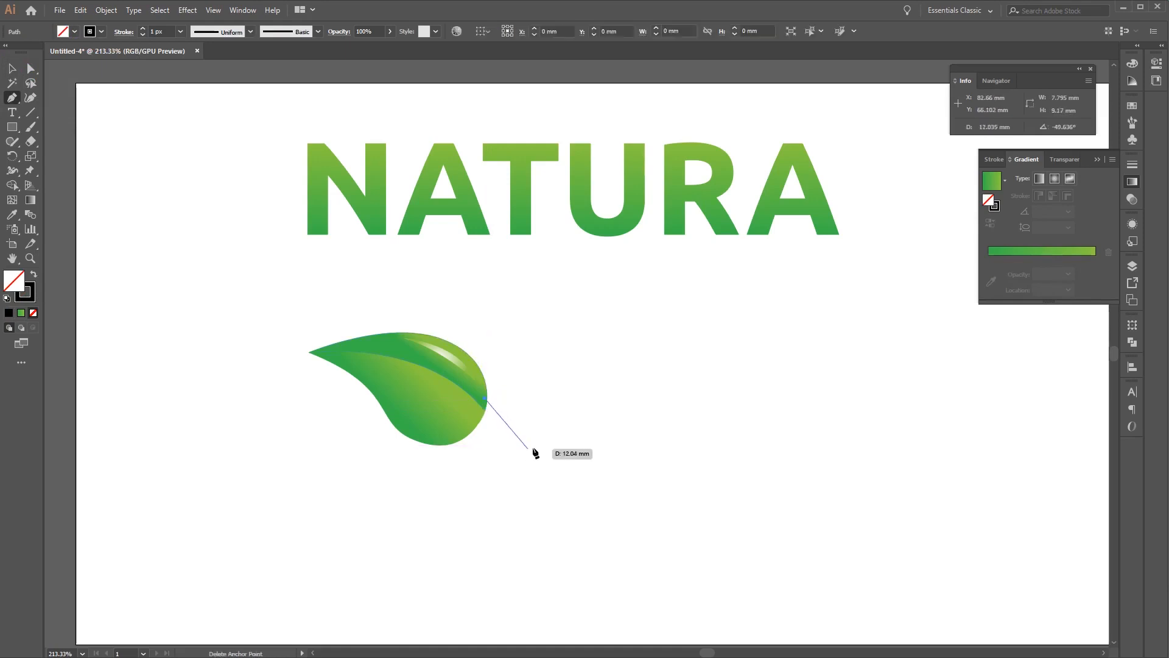
{"action": "left_click_drag", "start_coordinate": [533, 448], "coordinate": [542, 476]}
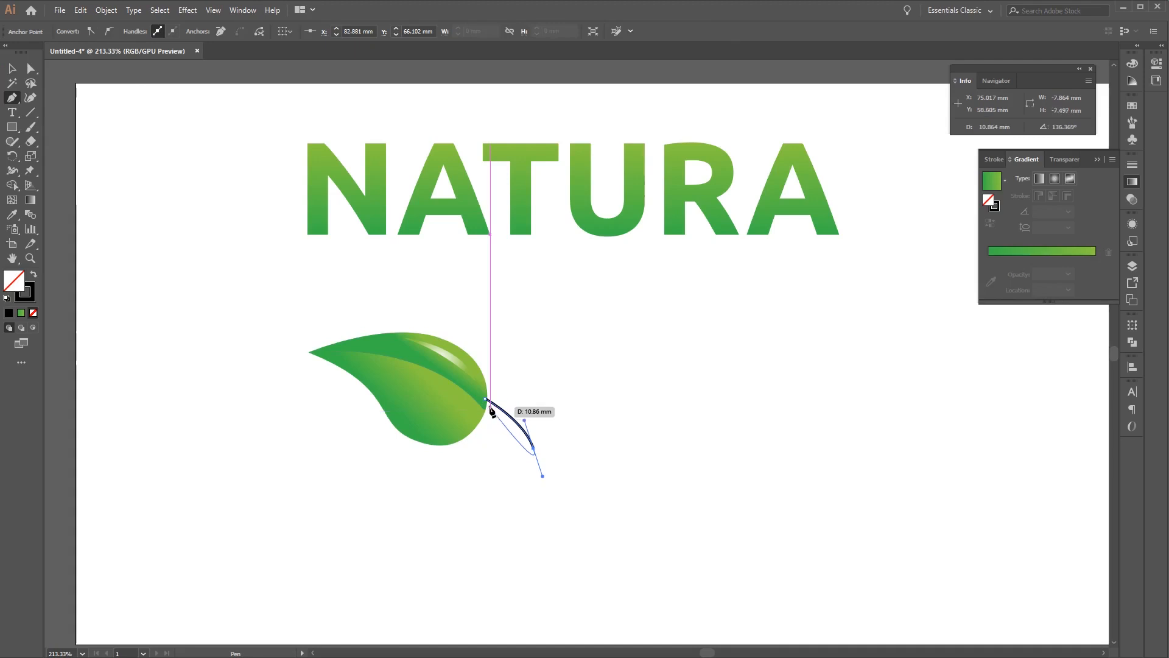
{"action": "mouse_move", "coordinate": [485, 411]}
{"action": "left_mouse_down"}
{"action": "mouse_move", "coordinate": [499, 395]}
{"action": "mouse_move", "coordinate": [491, 415]}
{"action": "left_mouse_up"}
{"action": "key", "text": "ctrl+z"}
- Reshape the stem outline's end at the leaf and its lower edge with the Direct Selection tool to smooth and widen it
{"action": "key", "text": "a"}
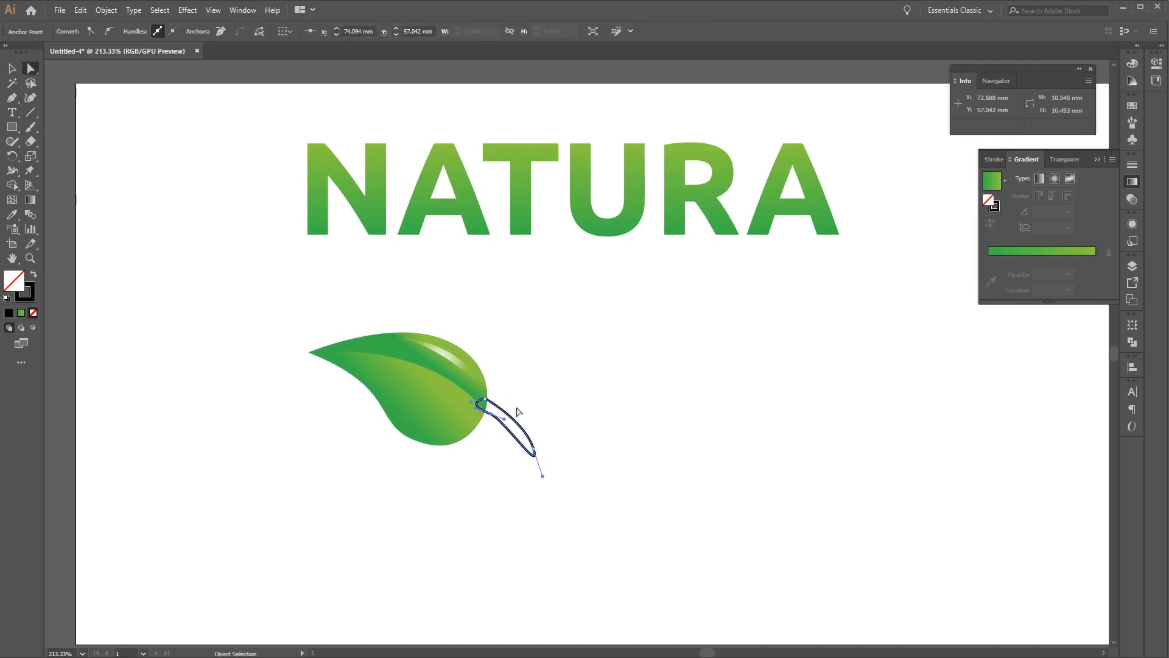
{"action": "left_click", "coordinate": [514, 406]}
{"action": "left_click", "coordinate": [486, 399]}
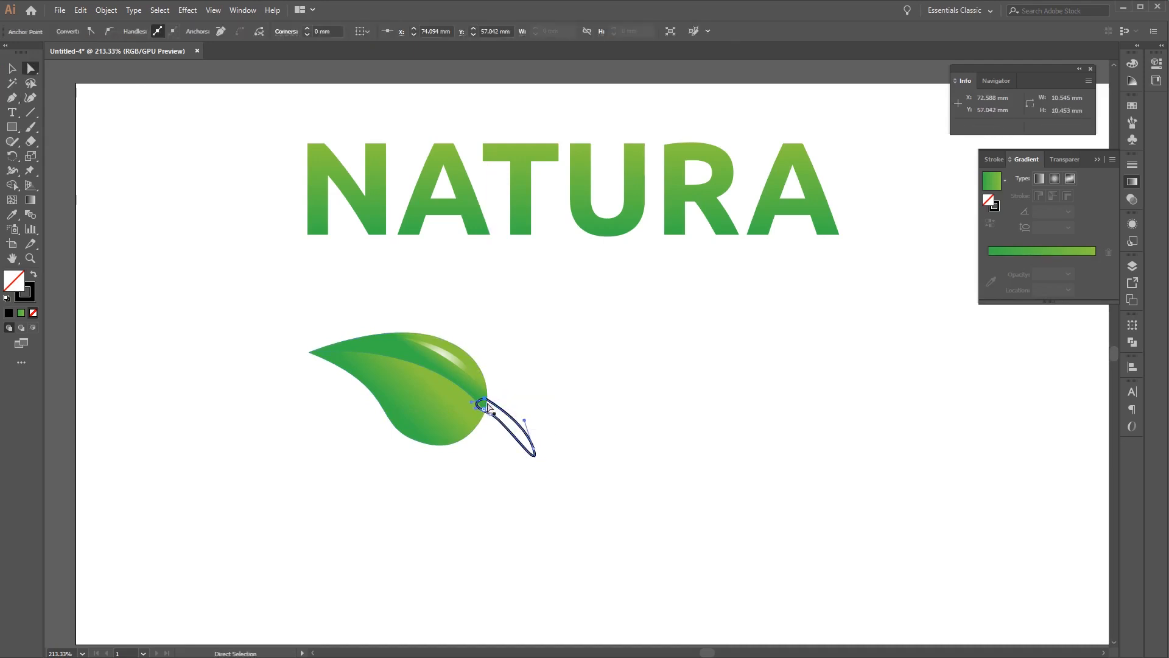
{"action": "left_click_drag", "start_coordinate": [484, 410], "coordinate": [520, 445]}
{"action": "left_click", "coordinate": [491, 415]}
{"action": "left_click", "coordinate": [567, 466]}
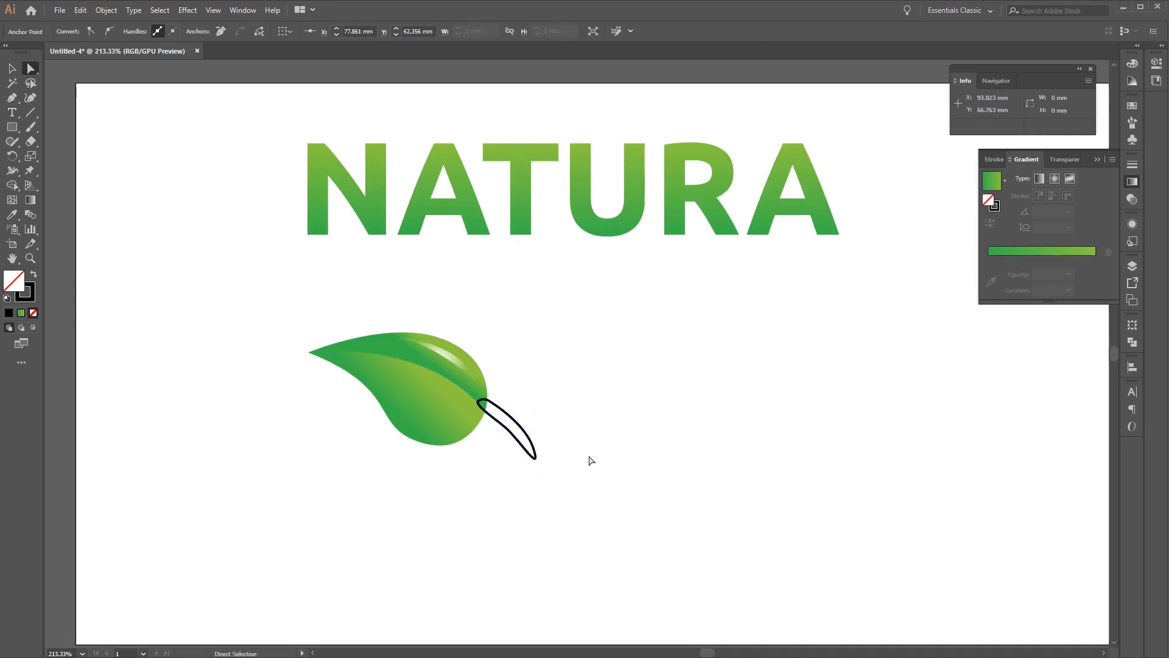
- Adjust the anchor points and handles at the stem's free tip so the outline spans about 10.8 by 10.5 mm
{"action": "key", "text": "ctrl+equal"}
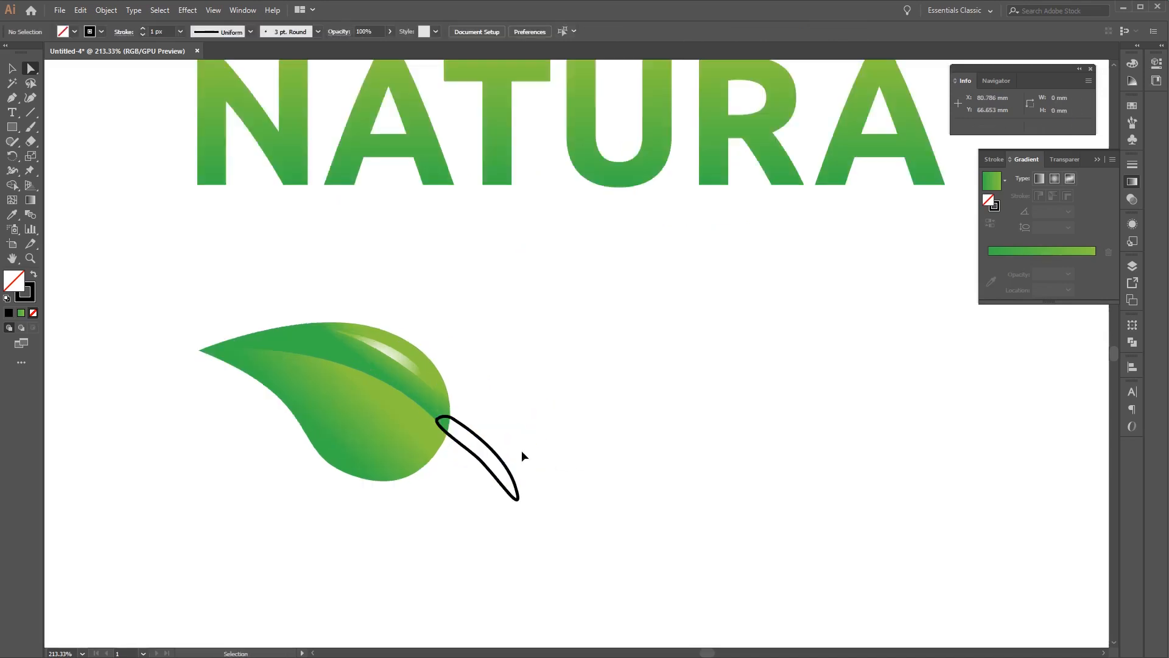
{"action": "left_click_drag", "start_coordinate": [533, 445], "coordinate": [584, 419]}
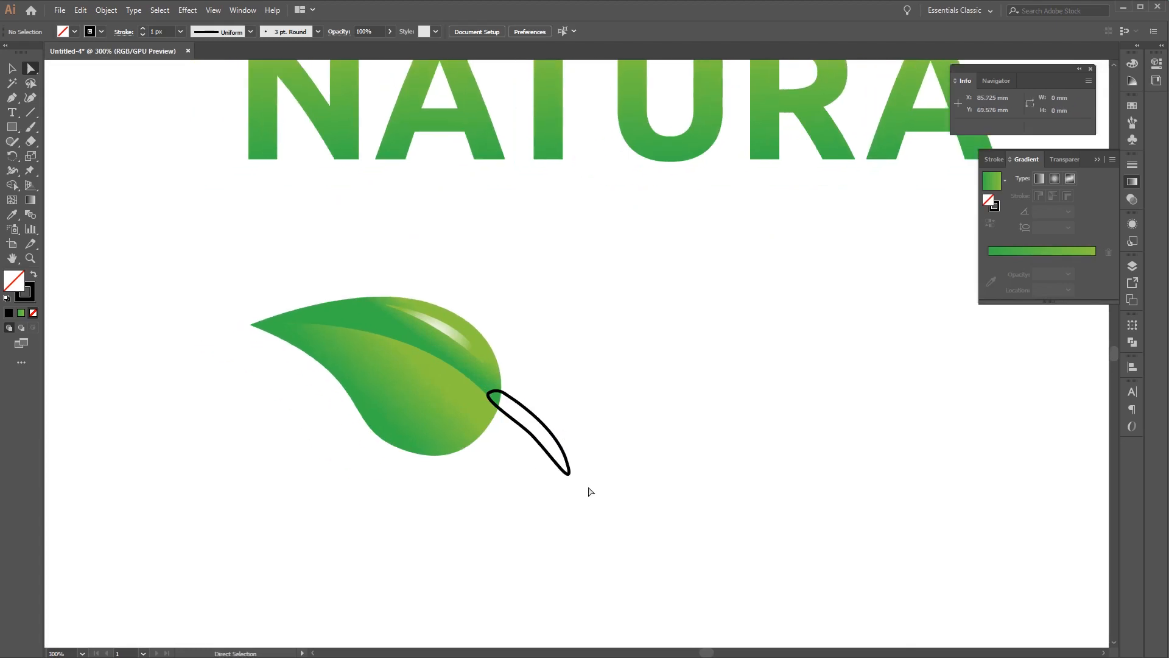
{"action": "left_click", "coordinate": [569, 473]}
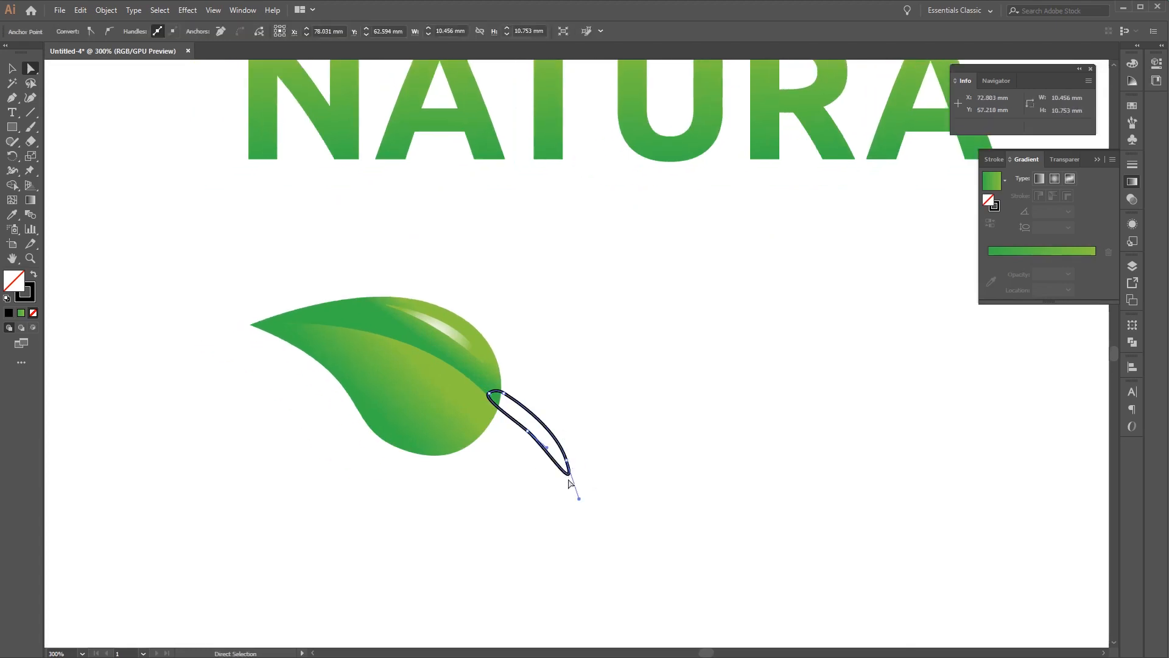
{"action": "left_click", "coordinate": [567, 460]}
{"action": "left_click_drag", "start_coordinate": [569, 462], "coordinate": [549, 449]}
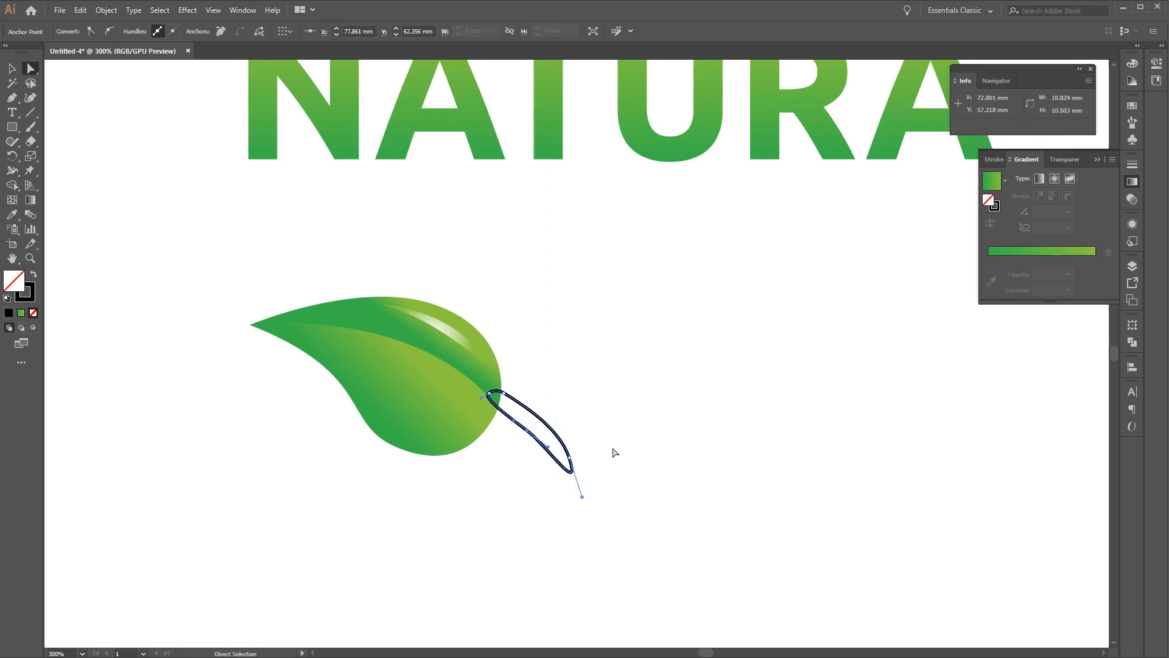
{"action": "left_click", "coordinate": [679, 575]}
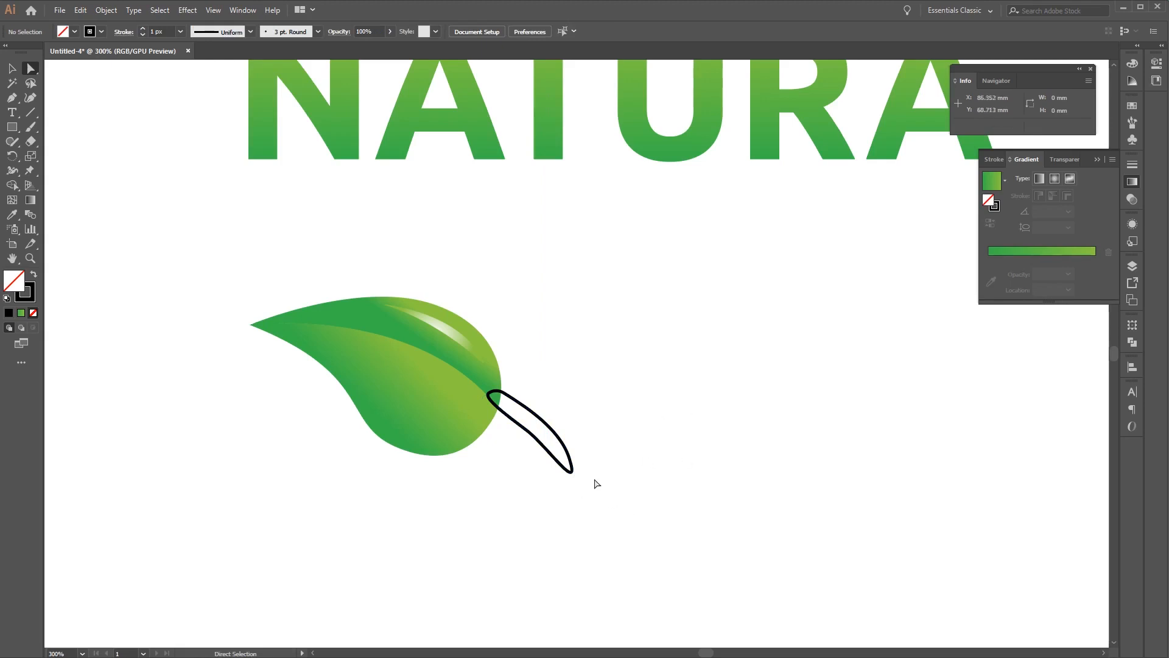
- Apply the lower leaf half's green gradient fill without stroke to the stem outline using the Eyedropper
{"action": "key", "text": "v"}
{"action": "left_click_drag", "start_coordinate": [611, 417], "coordinate": [570, 507]}
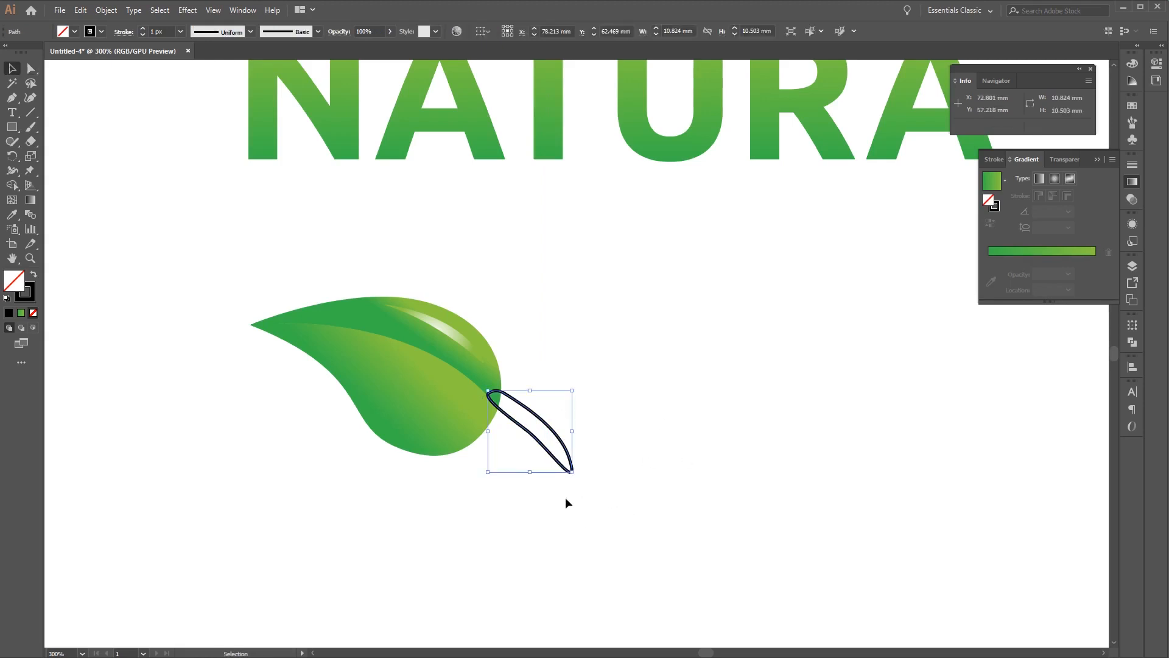
{"action": "key", "text": "i"}
{"action": "left_click", "coordinate": [449, 416]}
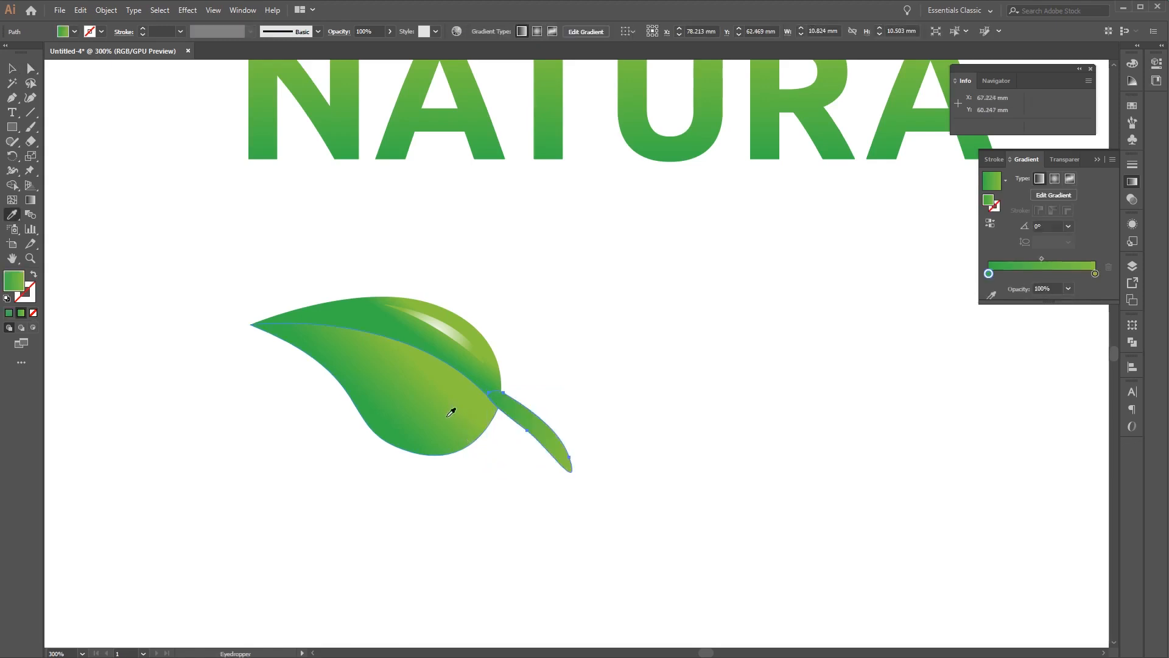
{"action": "left_click", "coordinate": [11, 70]}
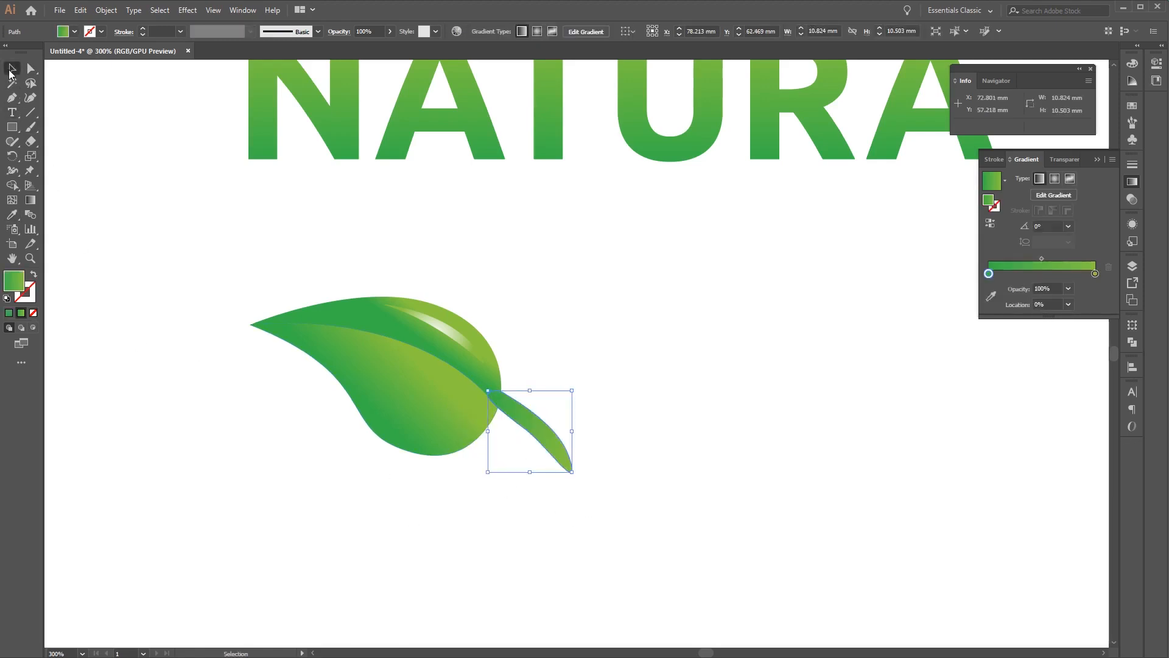
- Nudge the stem down about 0.5 mm to line it up with the leaf's midrib
{"action": "left_click", "coordinate": [651, 484]}
{"action": "left_click_drag", "start_coordinate": [529, 424], "coordinate": [529, 429]}
{"action": "left_click", "coordinate": [582, 478]}
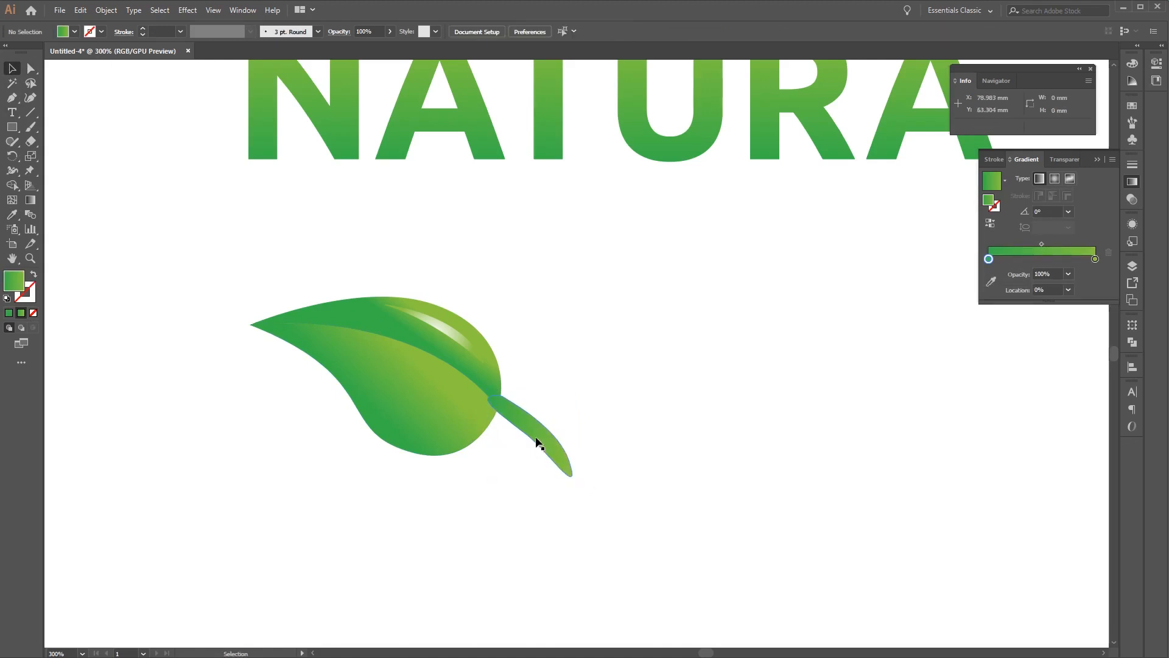
- Send the stem behind the leaf and shift it about 0.9 mm toward the leaf so its end tucks underneath
{"action": "left_click", "coordinate": [538, 430]}
{"action": "right_click", "coordinate": [538, 429]}
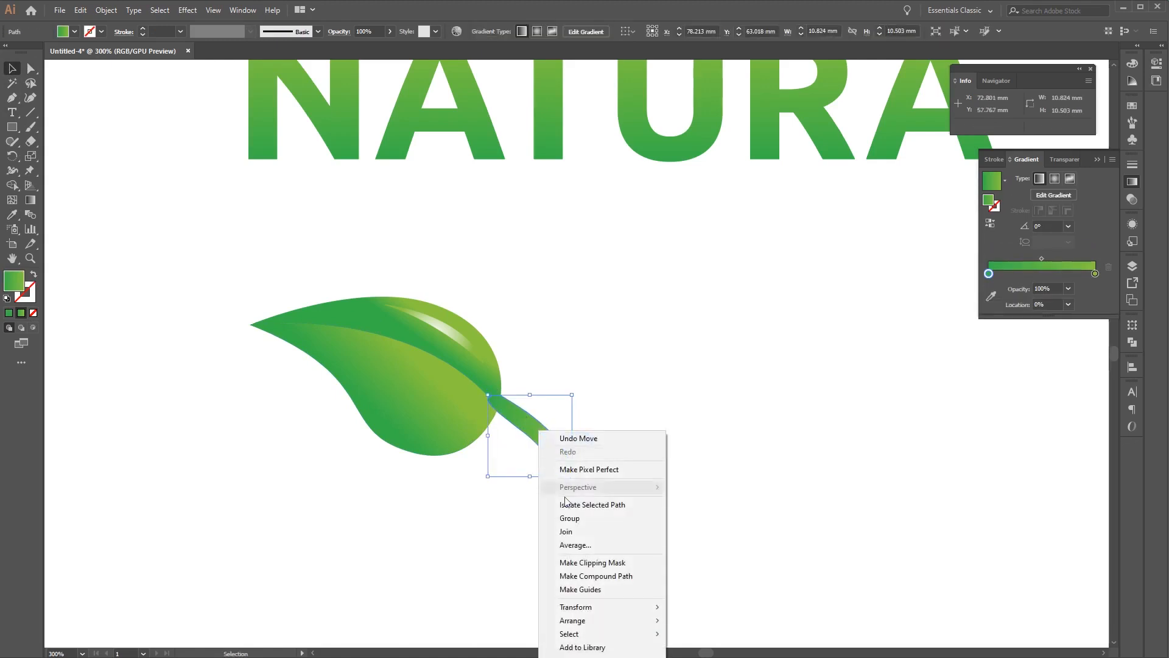
{"action": "mouse_move", "coordinate": [613, 619]}
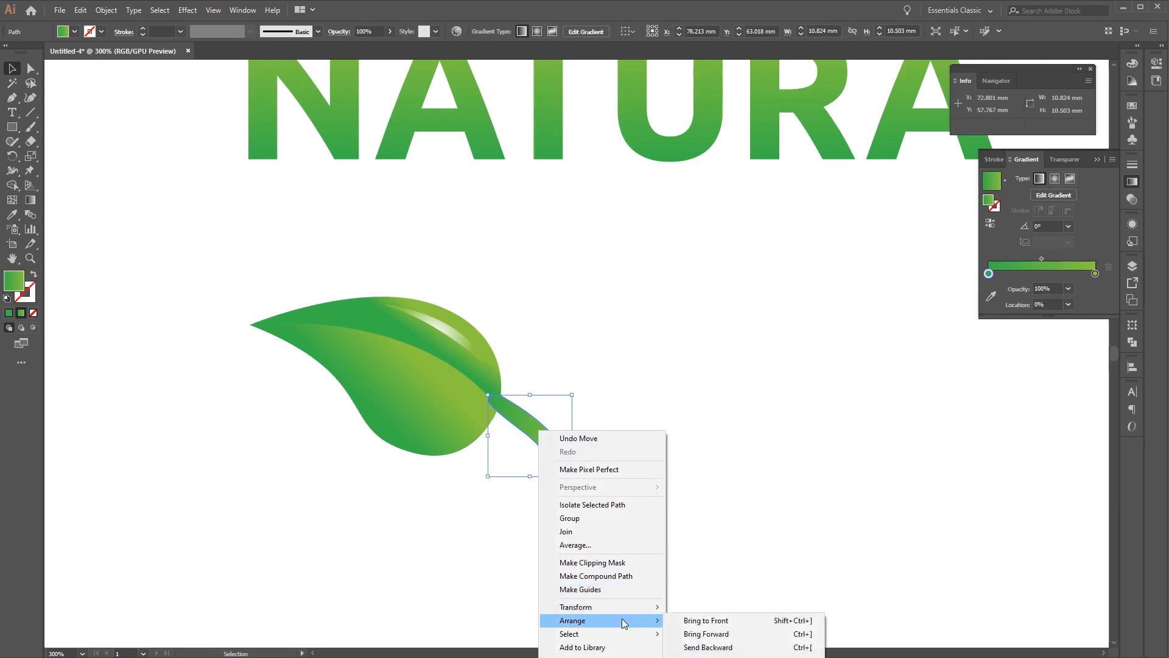
{"action": "left_click", "coordinate": [744, 647]}
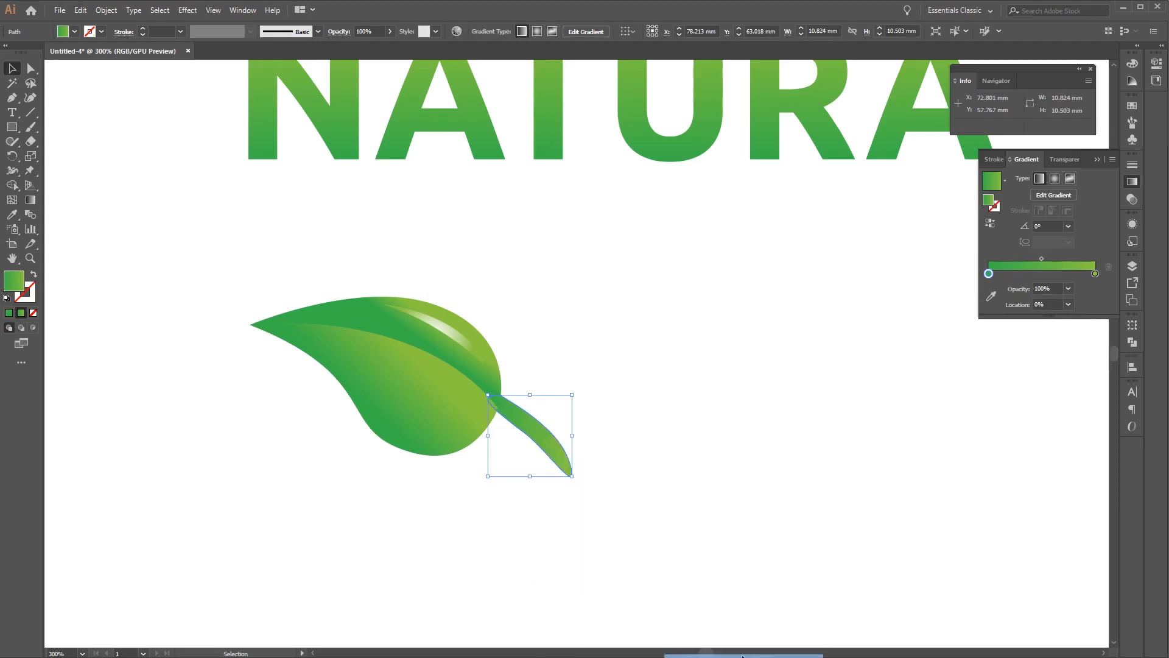
{"action": "left_click", "coordinate": [572, 447]}
{"action": "left_click_drag", "start_coordinate": [528, 426], "coordinate": [521, 425]}
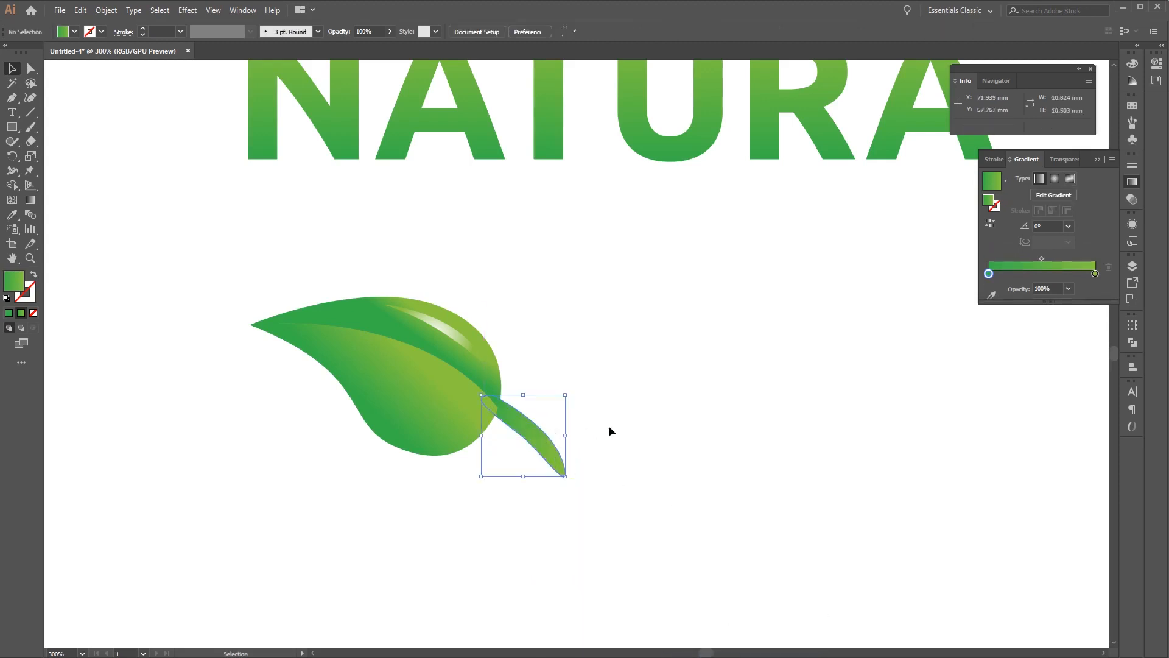
{"action": "left_click", "coordinate": [692, 515]}
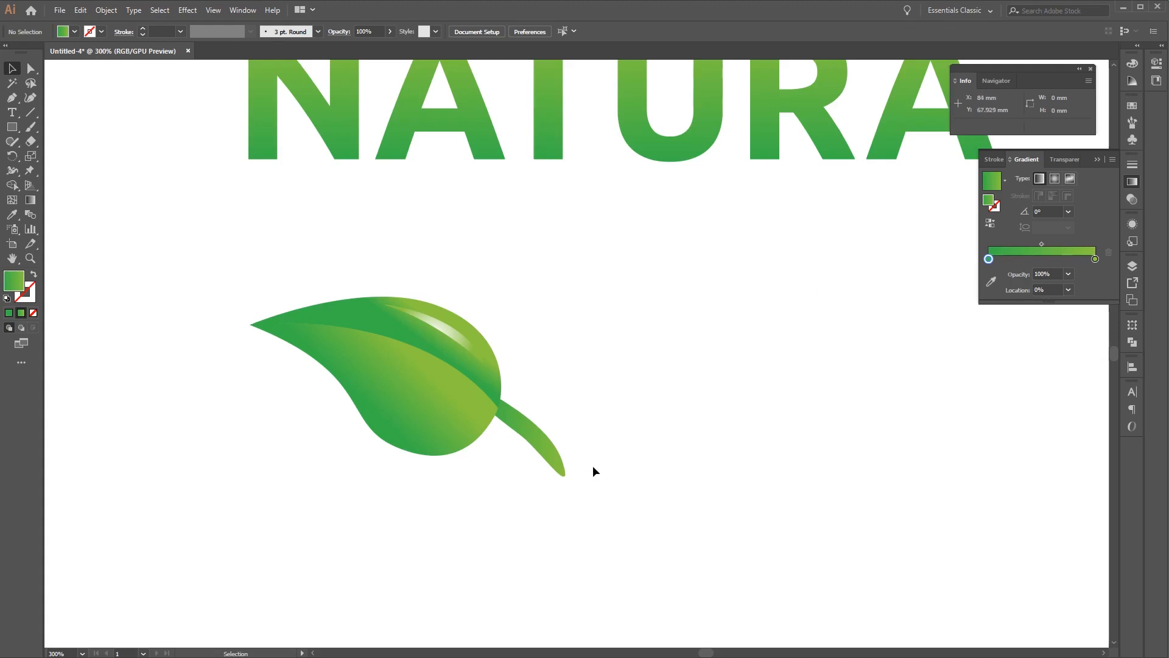
- Draw an ellipse about 11.8 by 7.0 mm in the empty area beside the leaf stem with the Ellipse tool
{"action": "left_click", "coordinate": [12, 130]}
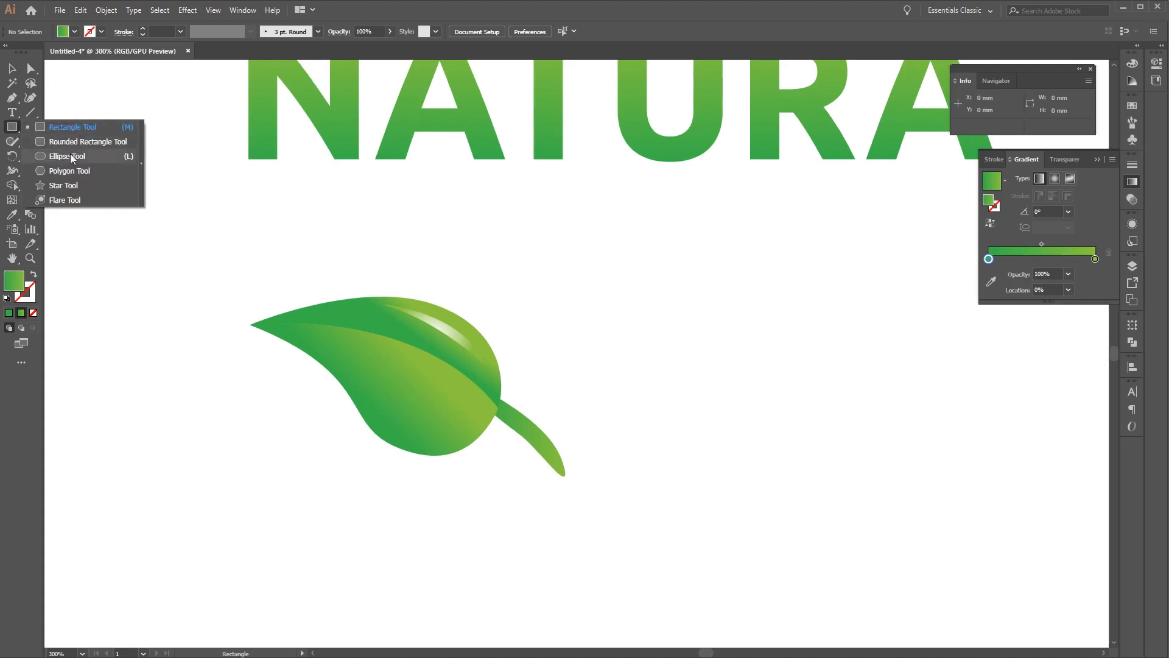
{"action": "left_click", "coordinate": [90, 159]}
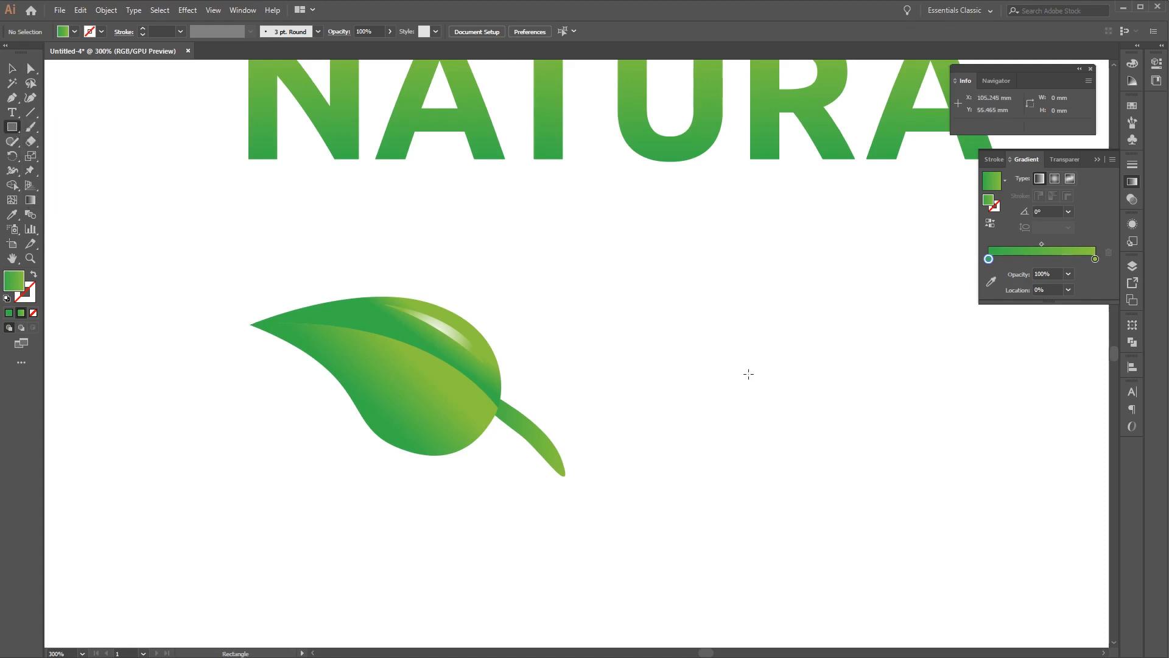
{"action": "left_click_drag", "start_coordinate": [719, 341], "coordinate": [811, 395]}
{"action": "left_click_drag", "start_coordinate": [860, 438], "coordinate": [715, 407]}
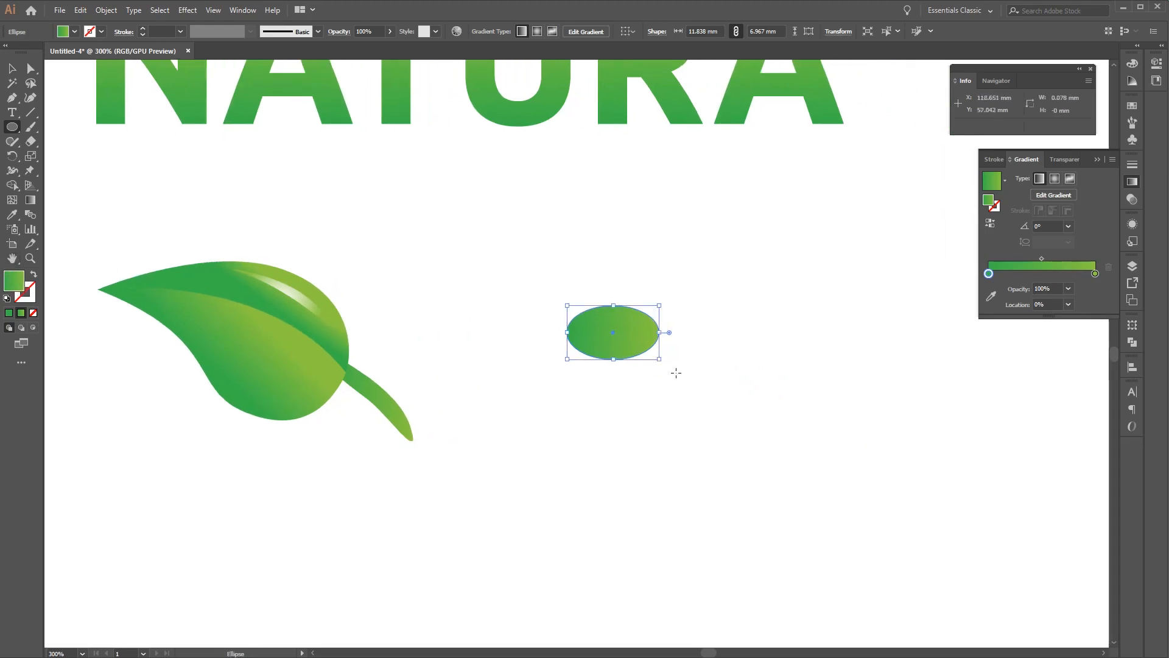
{"action": "key", "text": "ctrl+equal"}
{"action": "key", "text": "ctrl+equal"}
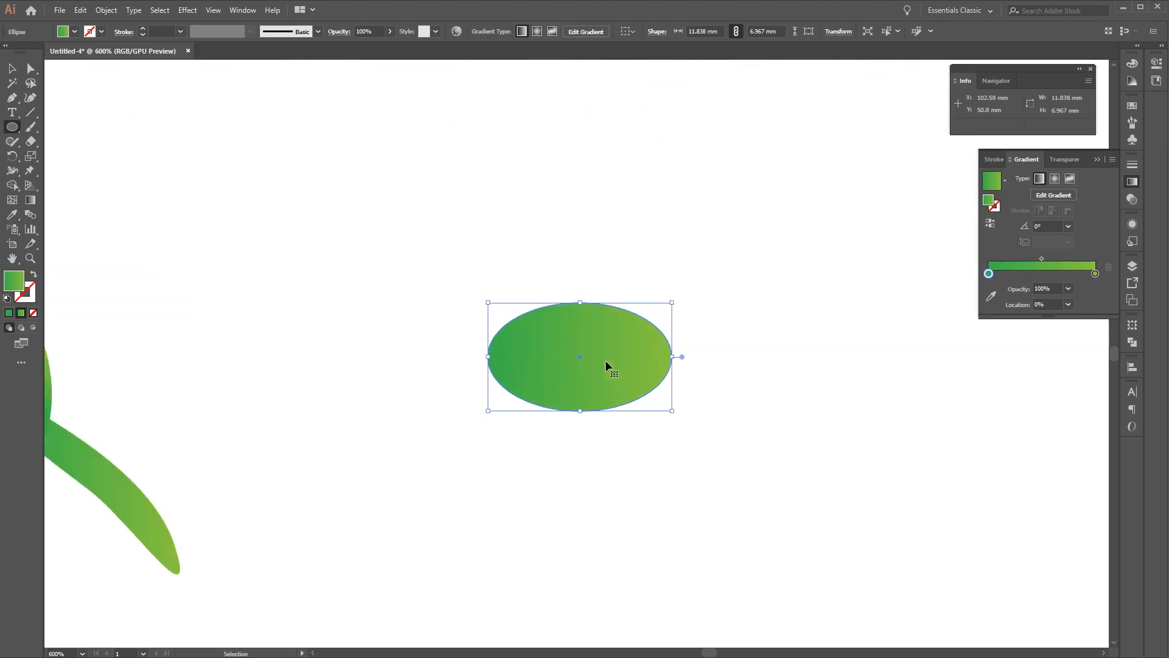
{"action": "left_click_drag", "start_coordinate": [606, 361], "coordinate": [584, 342]}
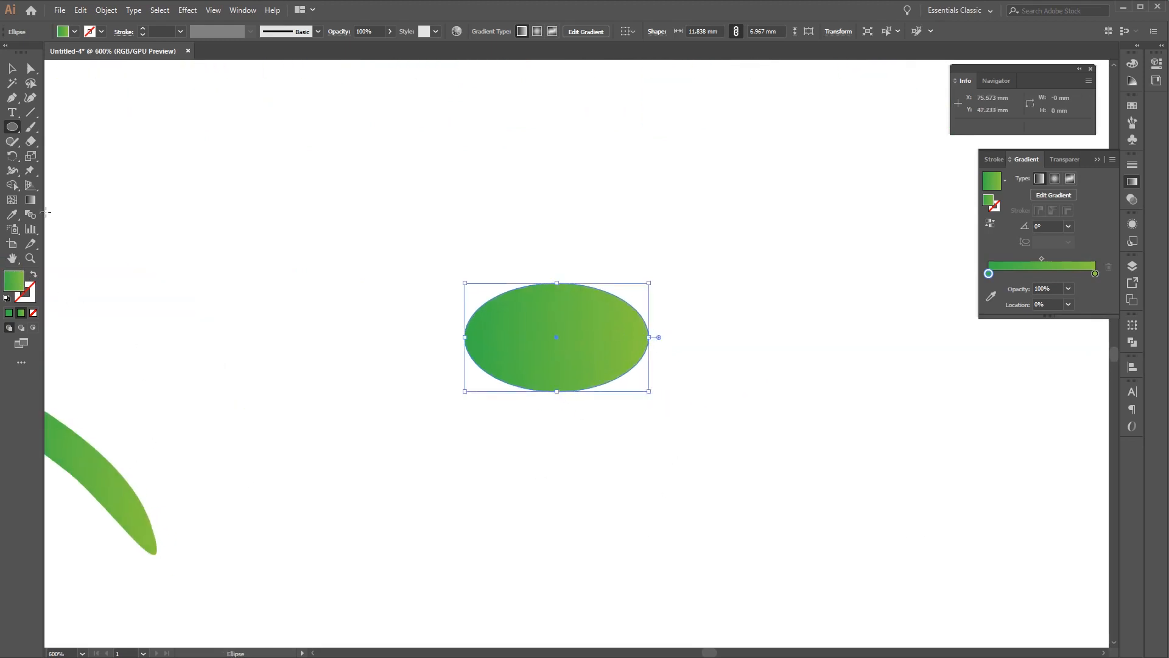
- Redraw the ellipse's linear gradient from right to left at about 173.6°, adding a light green stop at 87.79%
{"action": "left_click", "coordinate": [31, 201]}
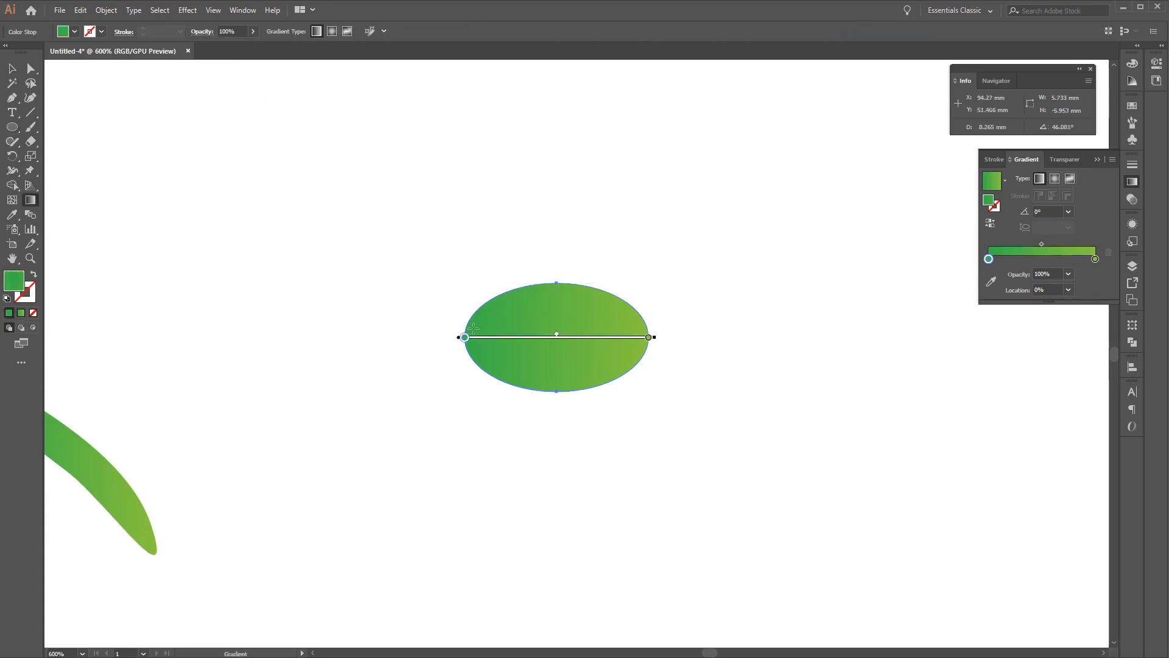
{"action": "left_click", "coordinate": [627, 341]}
{"action": "mouse_move", "coordinate": [618, 352]}
{"action": "left_mouse_down"}
{"action": "mouse_move", "coordinate": [522, 323]}
{"action": "mouse_move", "coordinate": [499, 338]}
{"action": "left_mouse_up"}
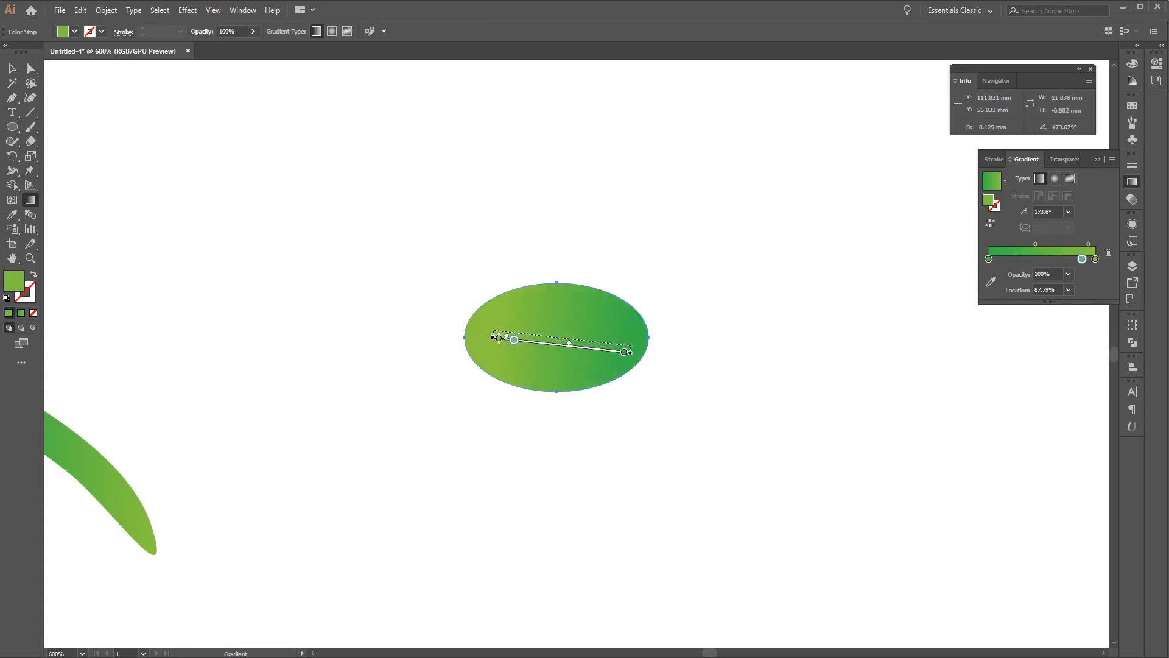
- Draw a second ellipse about 9.1 by 5.4 mm overlapping the first and change its dark green gradient stop to white
{"action": "left_click", "coordinate": [14, 127]}
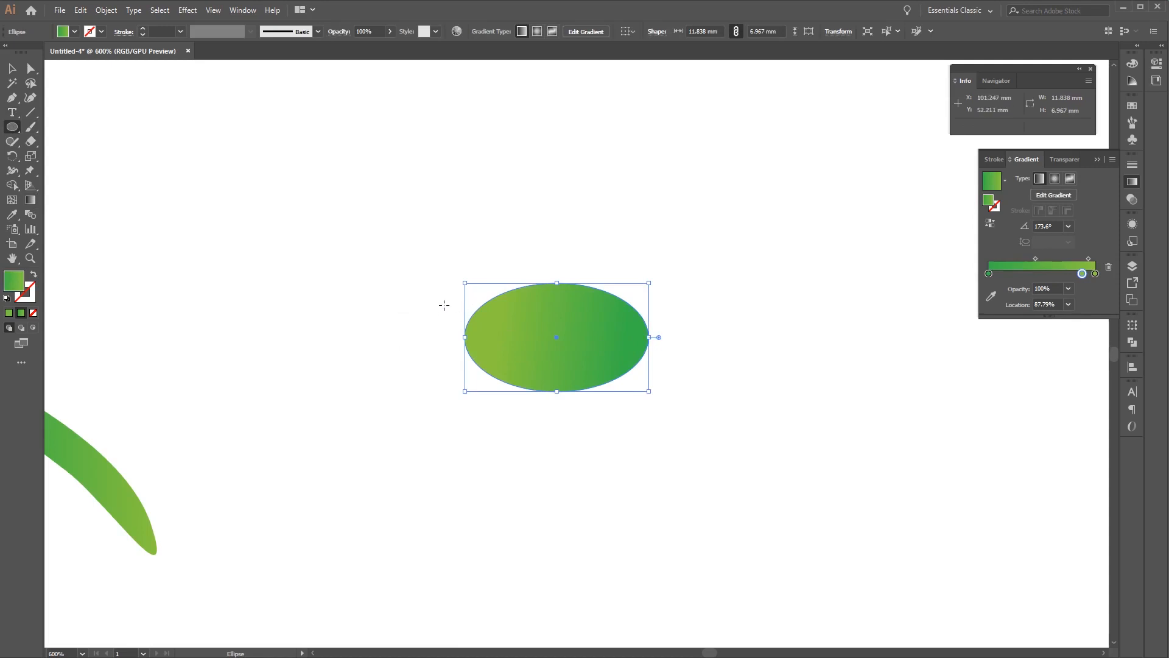
{"action": "left_click_drag", "start_coordinate": [444, 305], "coordinate": [586, 388]}
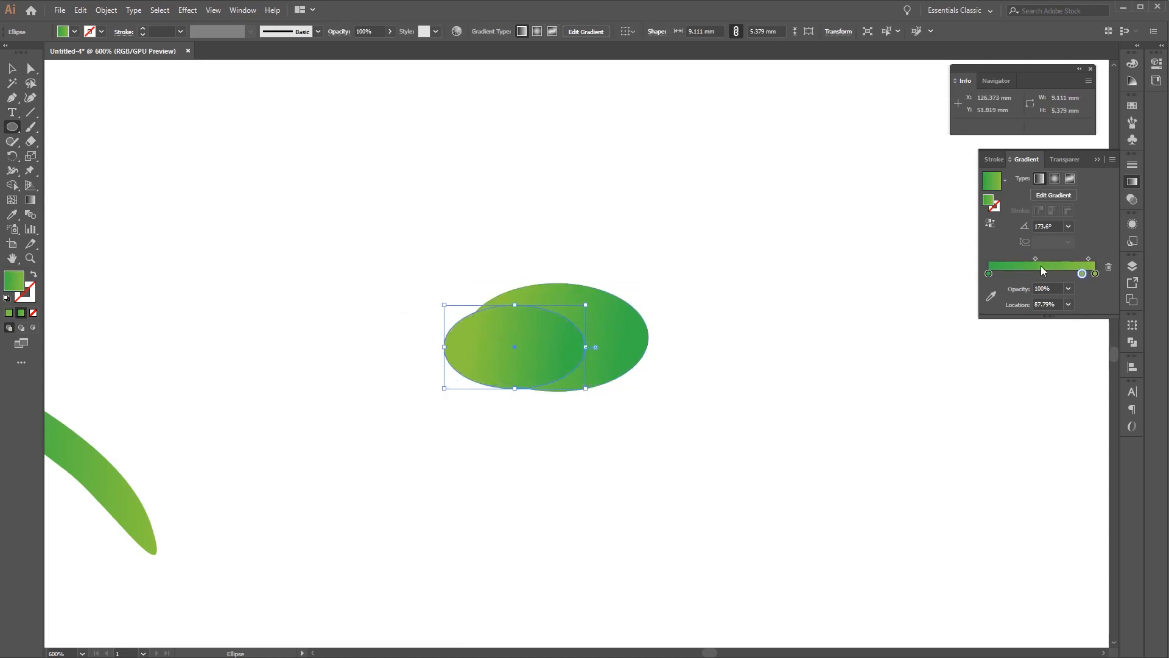
{"action": "double_click", "coordinate": [989, 274]}
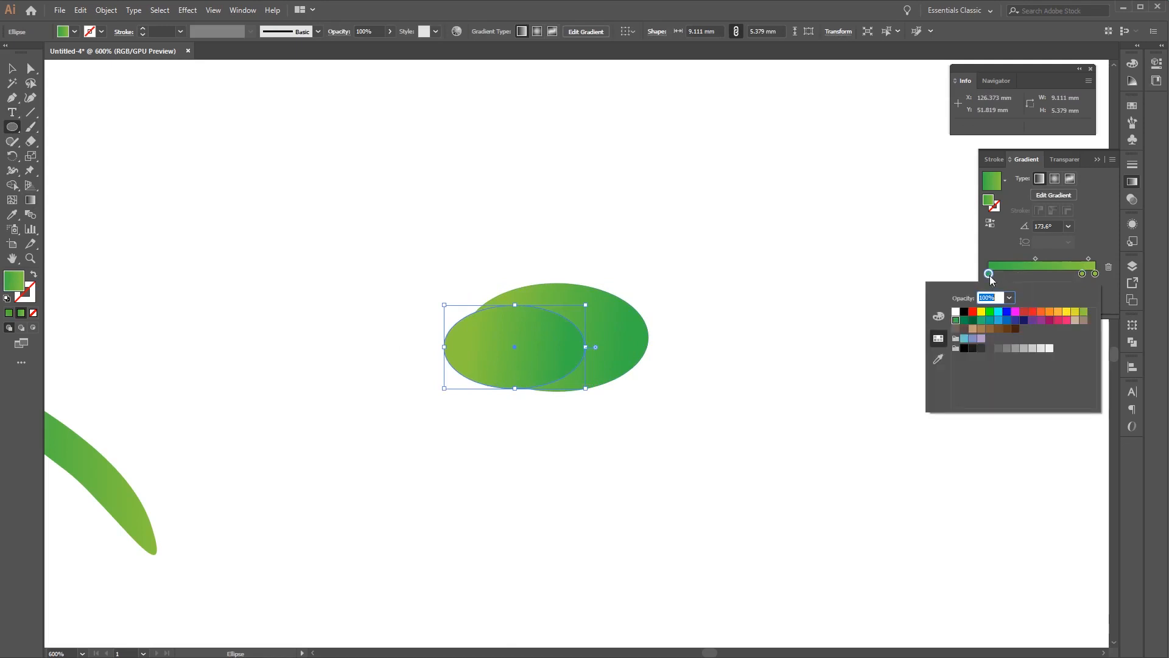
{"action": "left_click", "coordinate": [956, 312]}
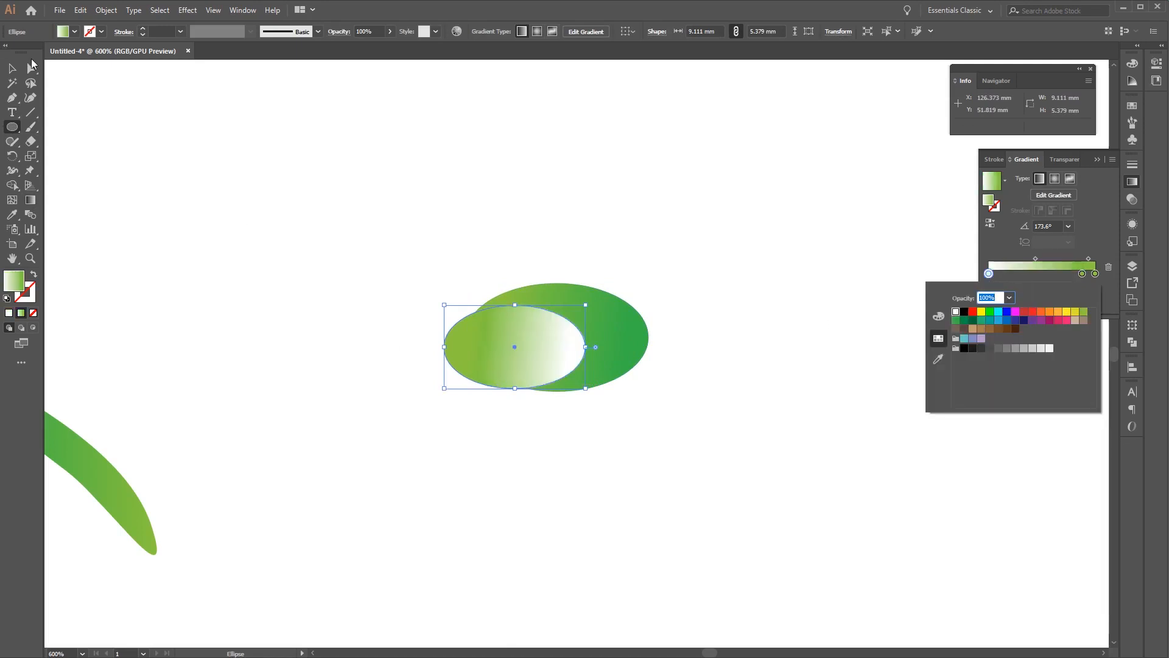
{"action": "left_click", "coordinate": [12, 70]}
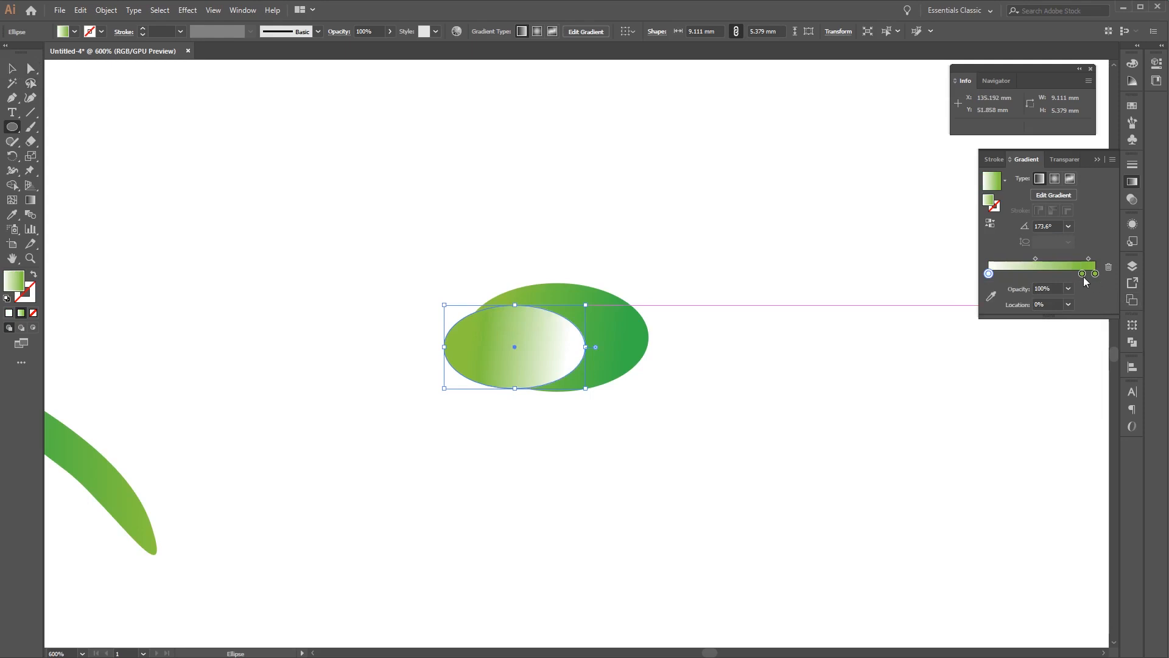
- Make the smaller ellipse's gradient a two-stop radial blend and shift its white centre toward the ellipse's lower right
{"action": "left_click_drag", "start_coordinate": [1081, 275], "coordinate": [1078, 334]}
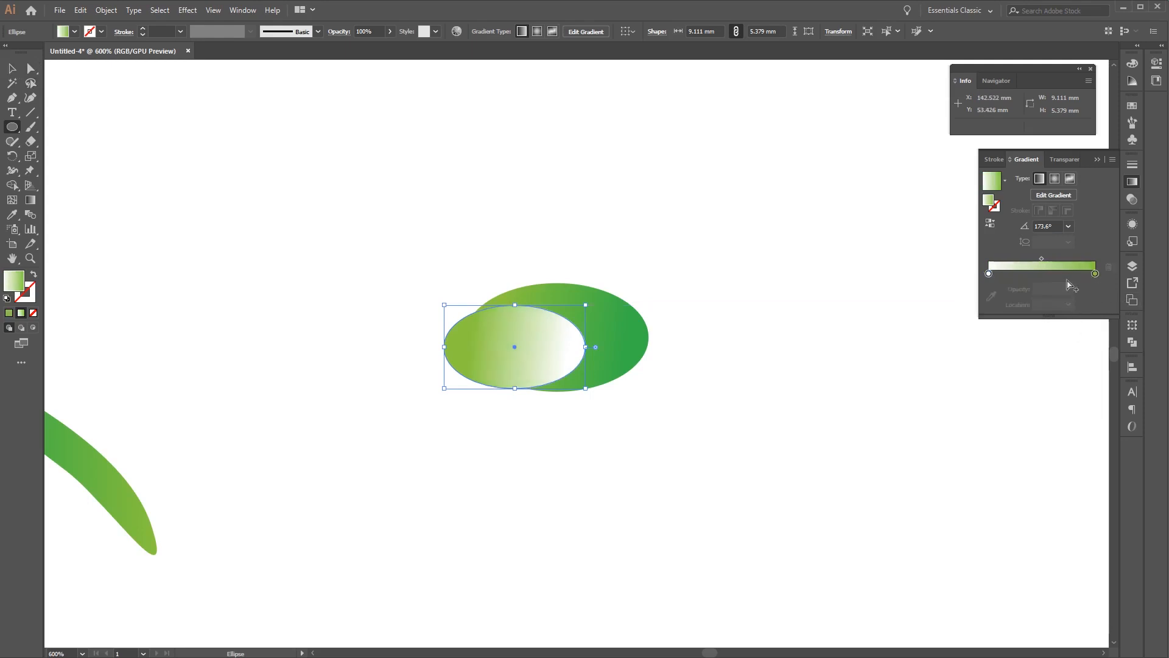
{"action": "left_click", "coordinate": [1055, 180]}
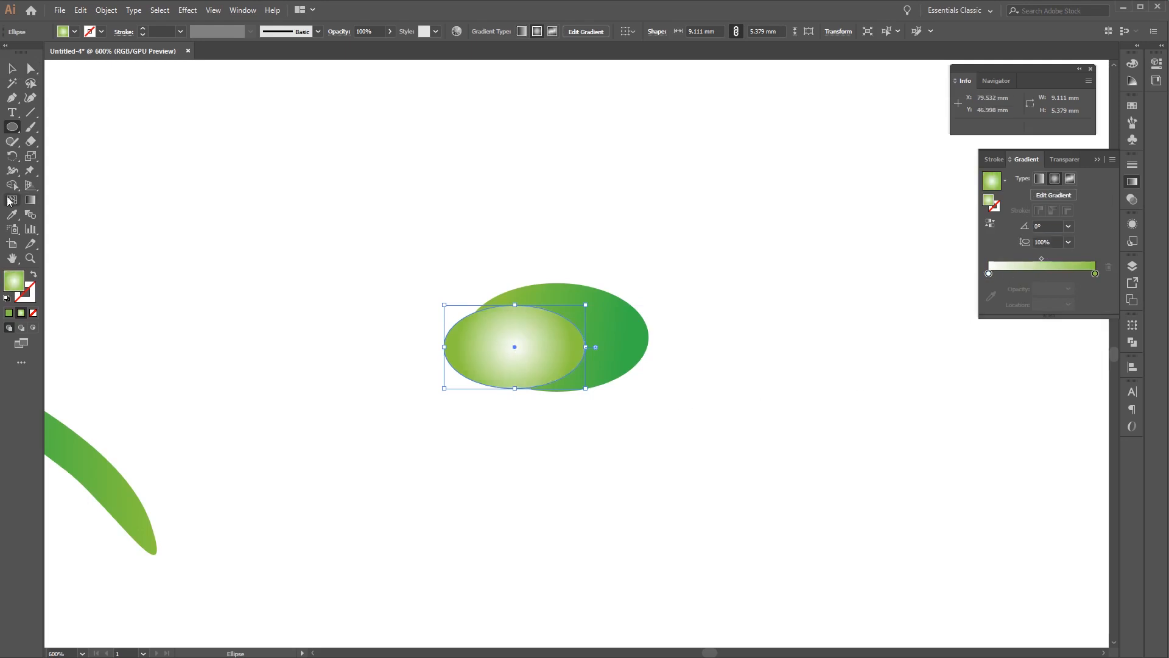
{"action": "key", "text": "g"}
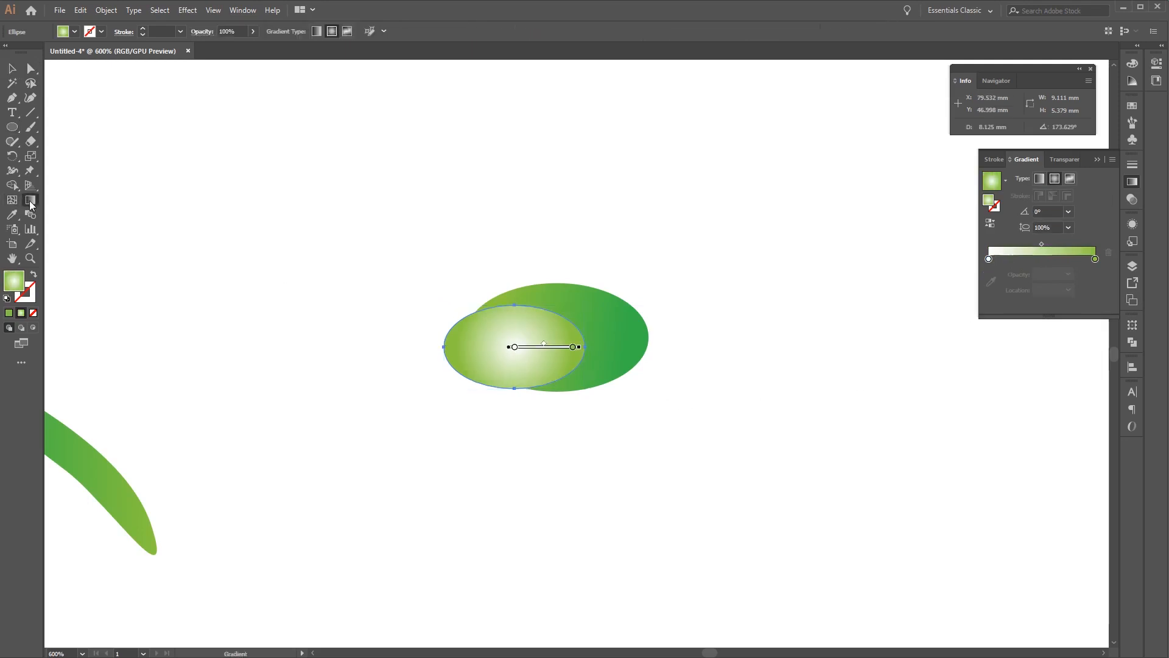
{"action": "left_click", "coordinate": [513, 350]}
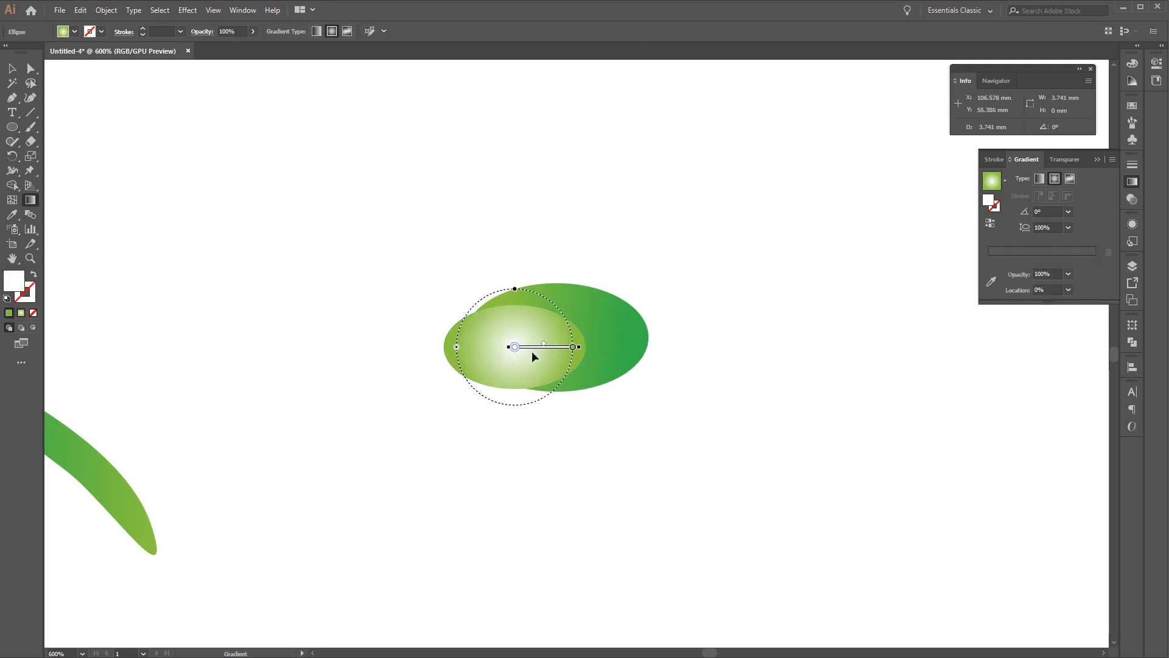
{"action": "left_click_drag", "start_coordinate": [541, 347], "coordinate": [564, 364]}
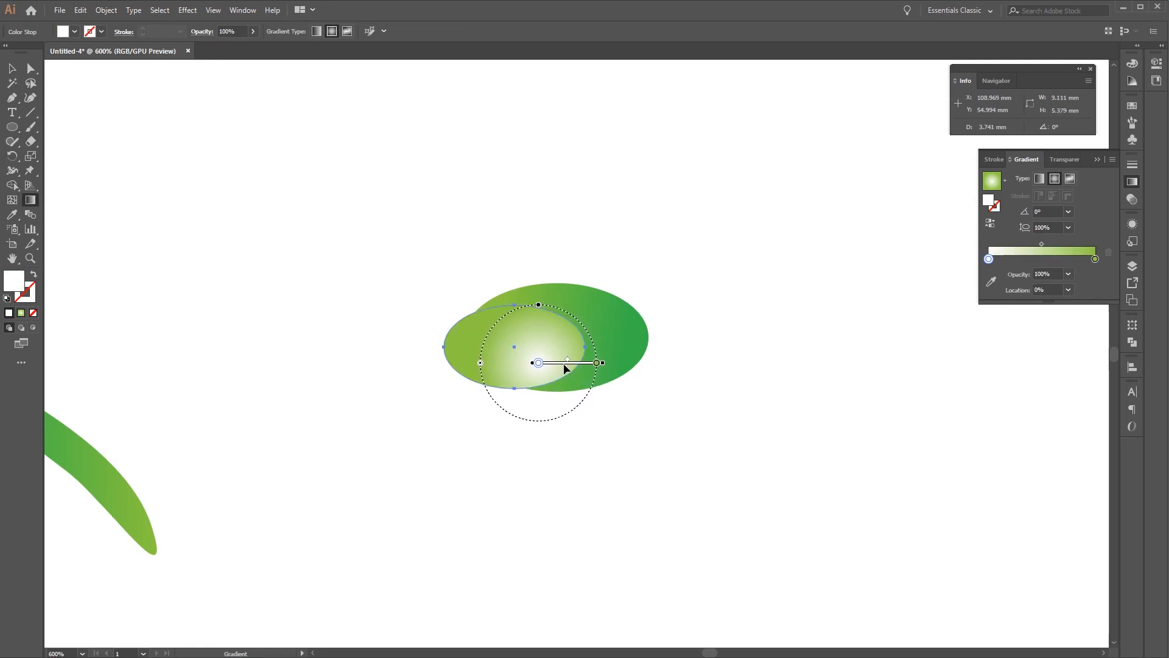
- Move the white-to-green ellipse up and right so it sits inside the larger green ellipse
{"action": "left_click", "coordinate": [12, 70]}
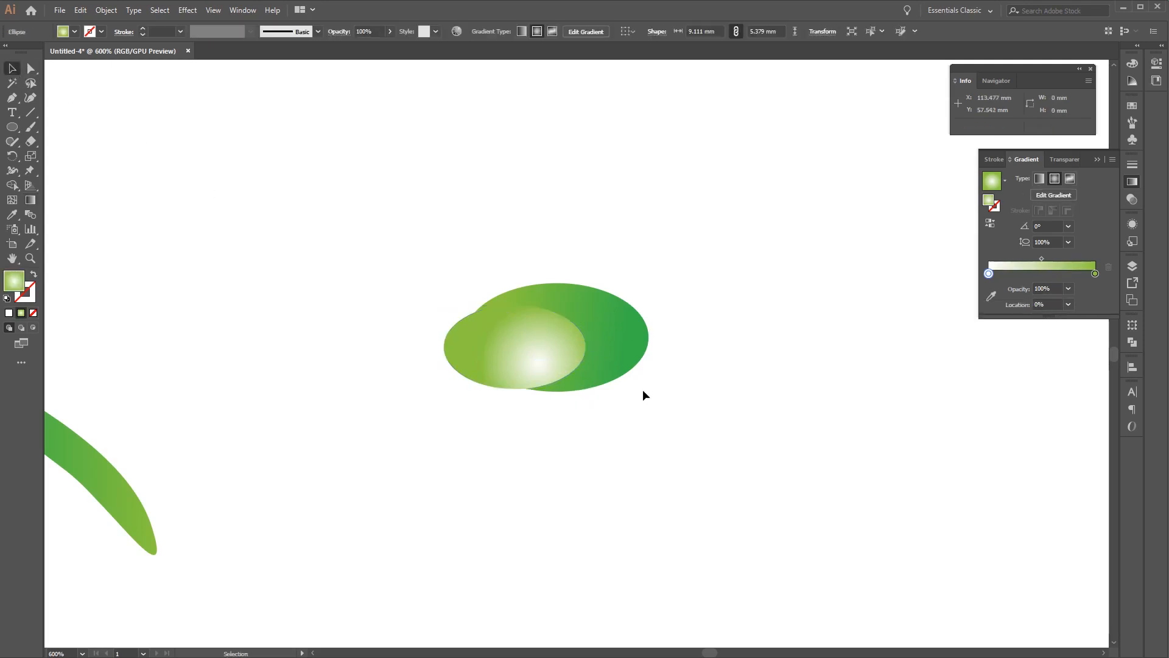
{"action": "left_click", "coordinate": [642, 389]}
{"action": "left_click_drag", "start_coordinate": [546, 351], "coordinate": [568, 344]}
{"action": "left_click", "coordinate": [755, 419]}
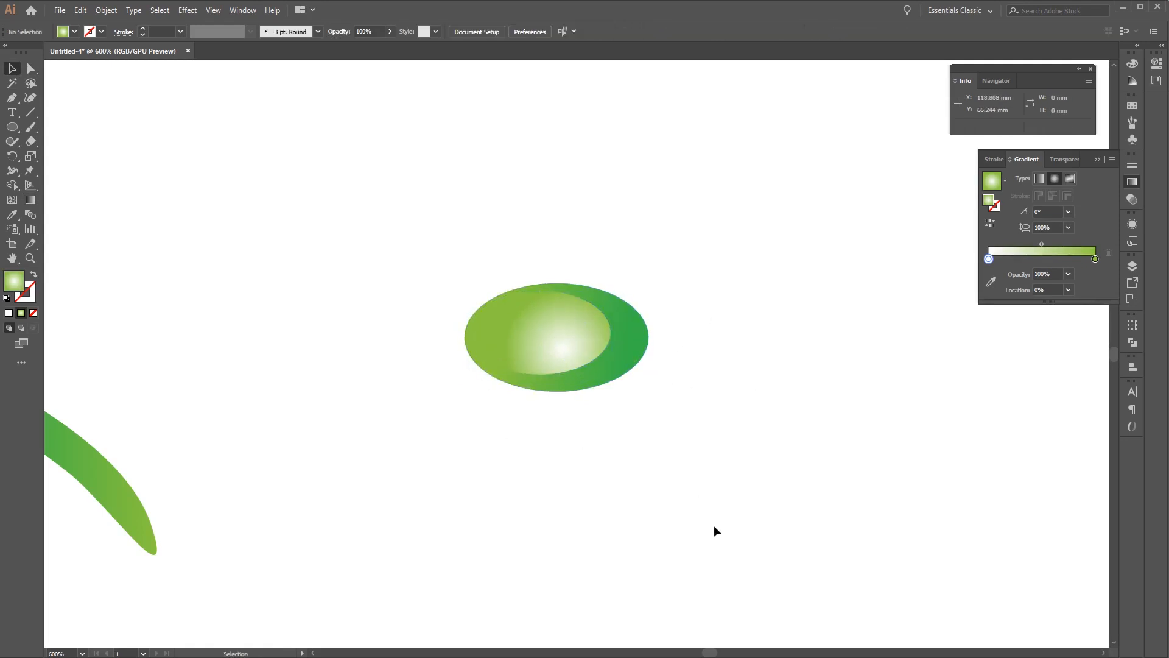
- Duplicate the inner ellipse, place the copy below and right of the droplet, and scale it to about 4.9 by 2.7 mm
{"action": "left_click", "coordinate": [535, 339]}
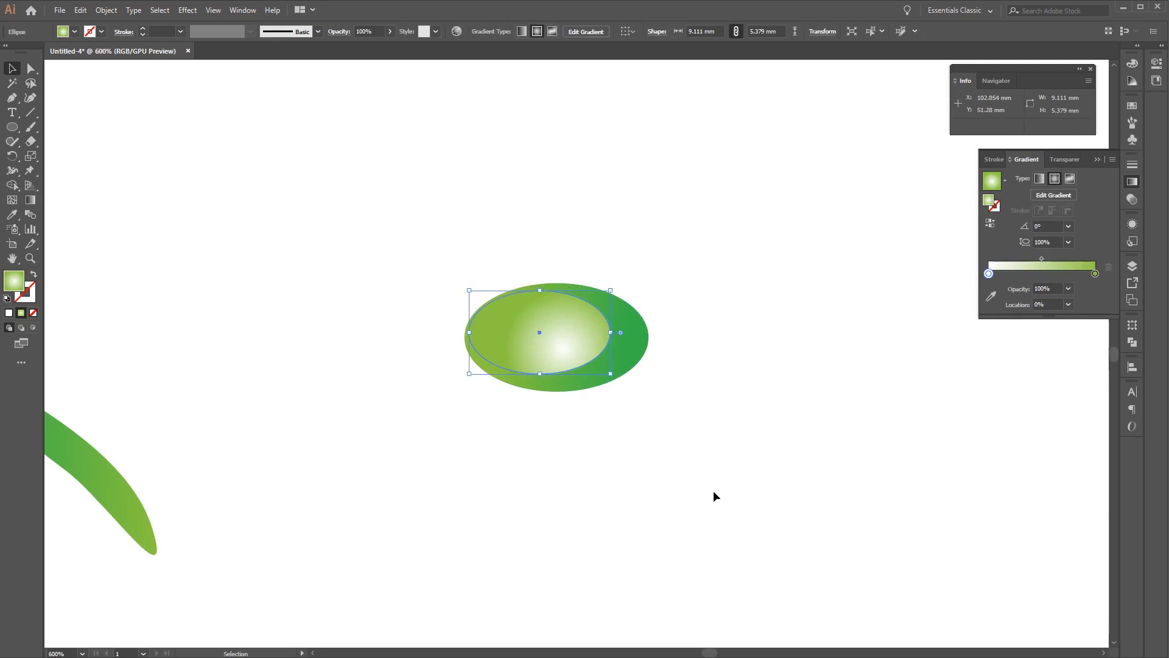
{"action": "key", "text": "a"}
{"action": "key", "text": "ctrl+f"}
{"action": "key", "text": "ctrl+v"}
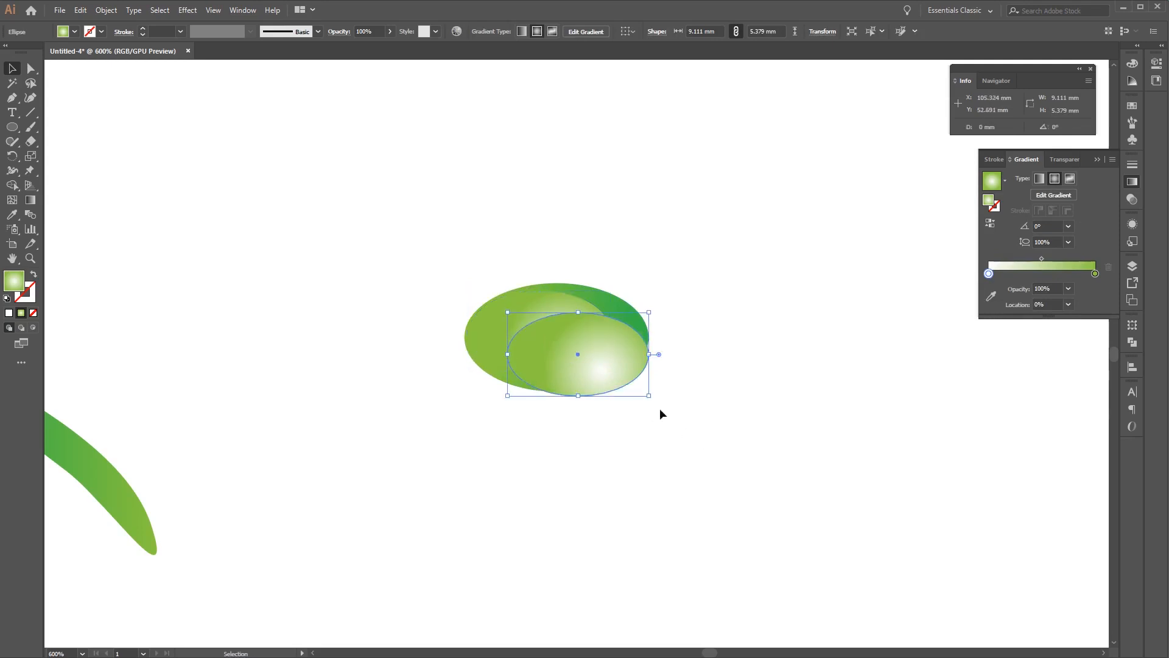
{"action": "left_click_drag", "start_coordinate": [592, 372], "coordinate": [727, 444]}
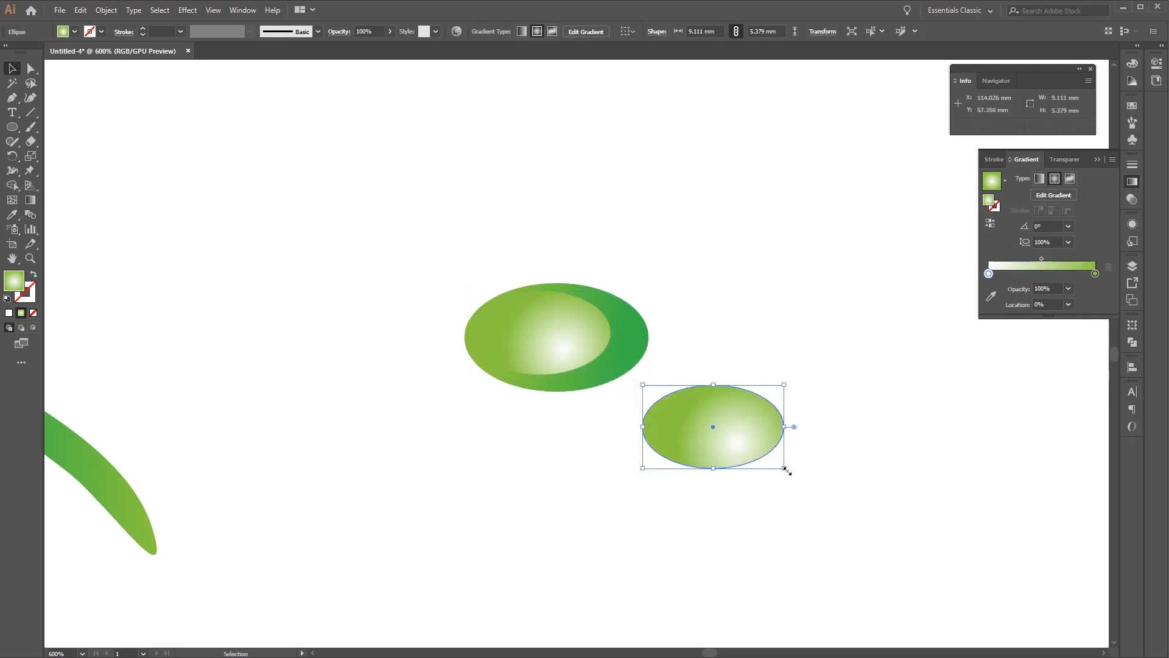
{"action": "left_click_drag", "start_coordinate": [785, 469], "coordinate": [720, 427]}
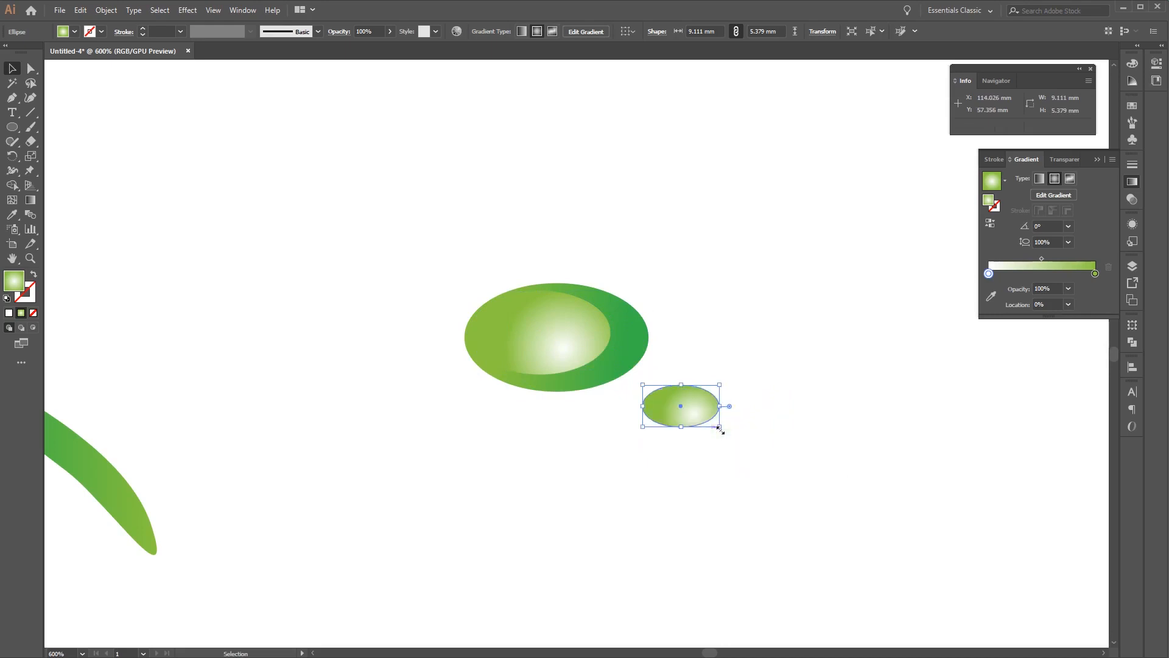
- Add a pale green stop at 57.72% to the copy's radial gradient and shift its white centre to the left end at about -13.8°
{"action": "left_click", "coordinate": [31, 202]}
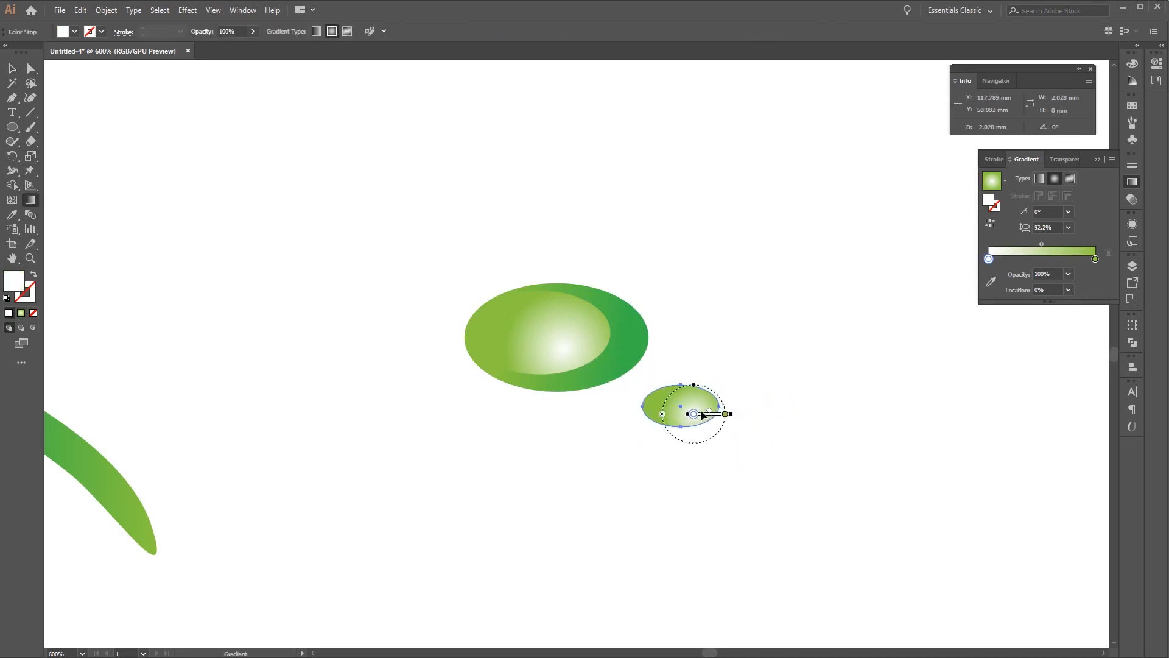
{"action": "left_click_drag", "start_coordinate": [710, 413], "coordinate": [711, 414]}
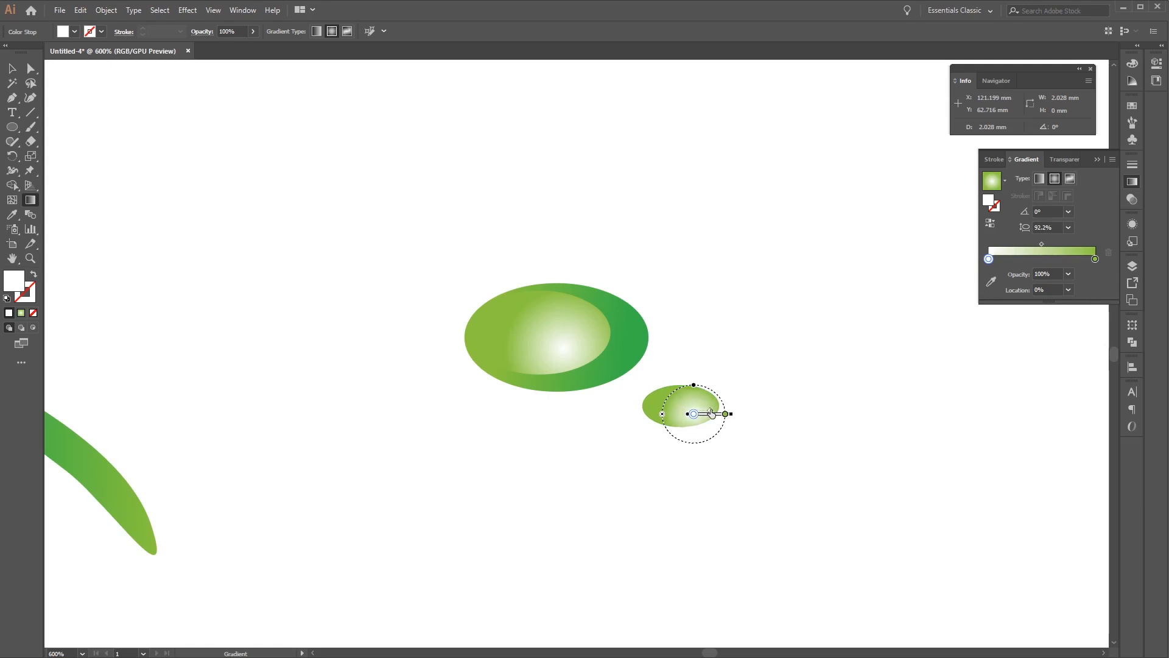
{"action": "left_click", "coordinate": [704, 413]}
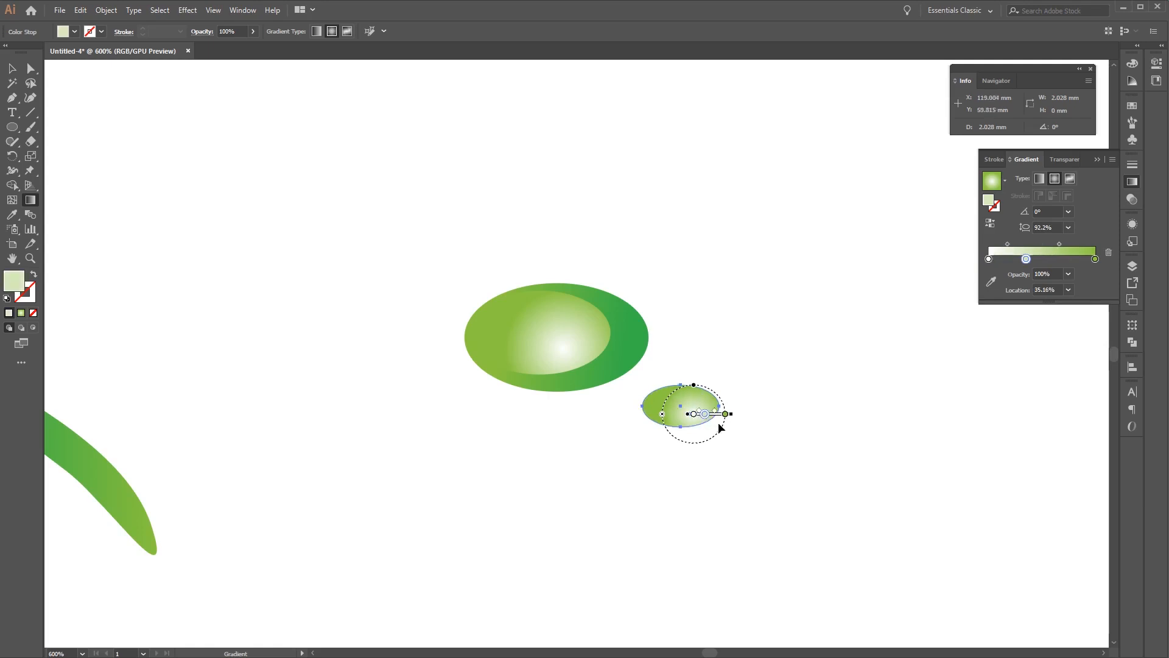
{"action": "left_click_drag", "start_coordinate": [706, 419], "coordinate": [656, 411]}
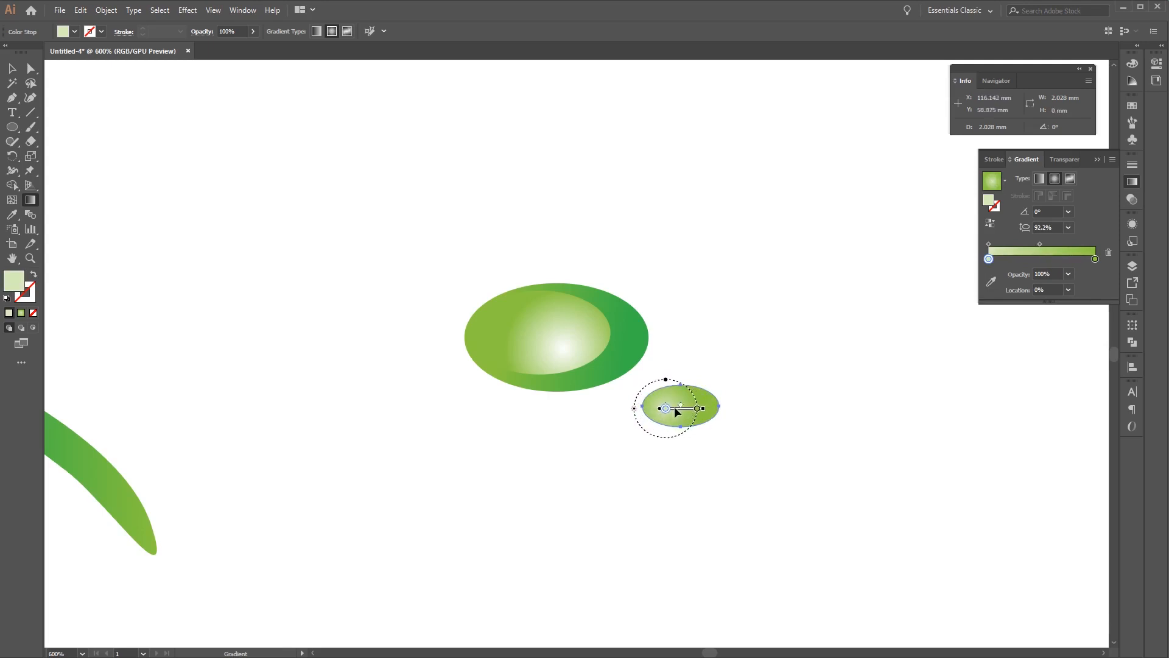
{"action": "mouse_move", "coordinate": [666, 411]}
{"action": "left_mouse_down"}
{"action": "mouse_move", "coordinate": [686, 414]}
{"action": "mouse_move", "coordinate": [651, 404]}
{"action": "mouse_move", "coordinate": [661, 408]}
{"action": "left_mouse_up"}
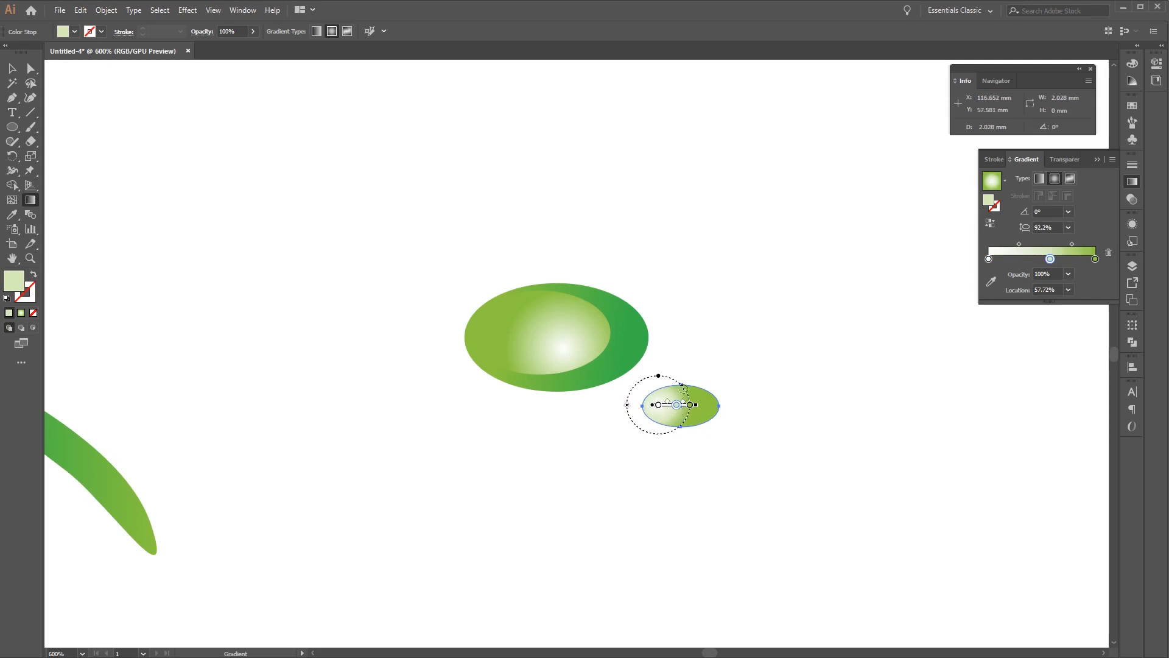
{"action": "mouse_move", "coordinate": [685, 386]}
{"action": "left_mouse_down"}
{"action": "mouse_move", "coordinate": [692, 347]}
{"action": "mouse_move", "coordinate": [695, 391]}
{"action": "mouse_move", "coordinate": [730, 425]}
{"action": "mouse_move", "coordinate": [704, 418]}
{"action": "left_mouse_up"}
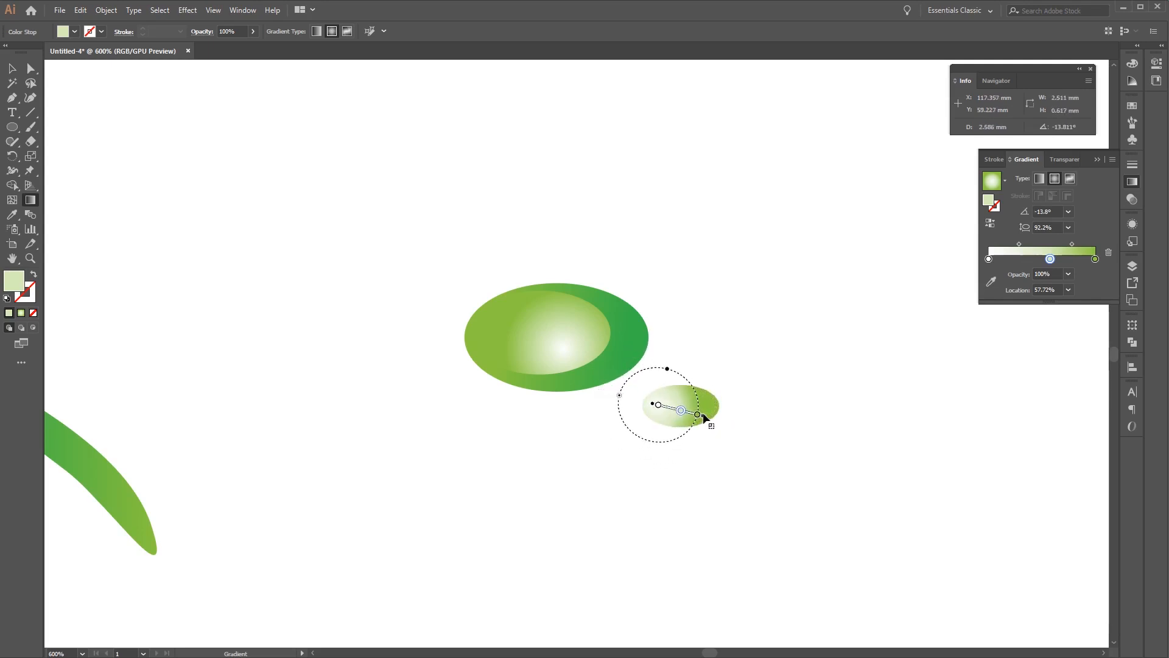
- Shrink the copy to about 2.5 by 1.6 mm inside the droplet's upper left and angle its radial gradient to about -15.9°
{"action": "left_click", "coordinate": [12, 69]}
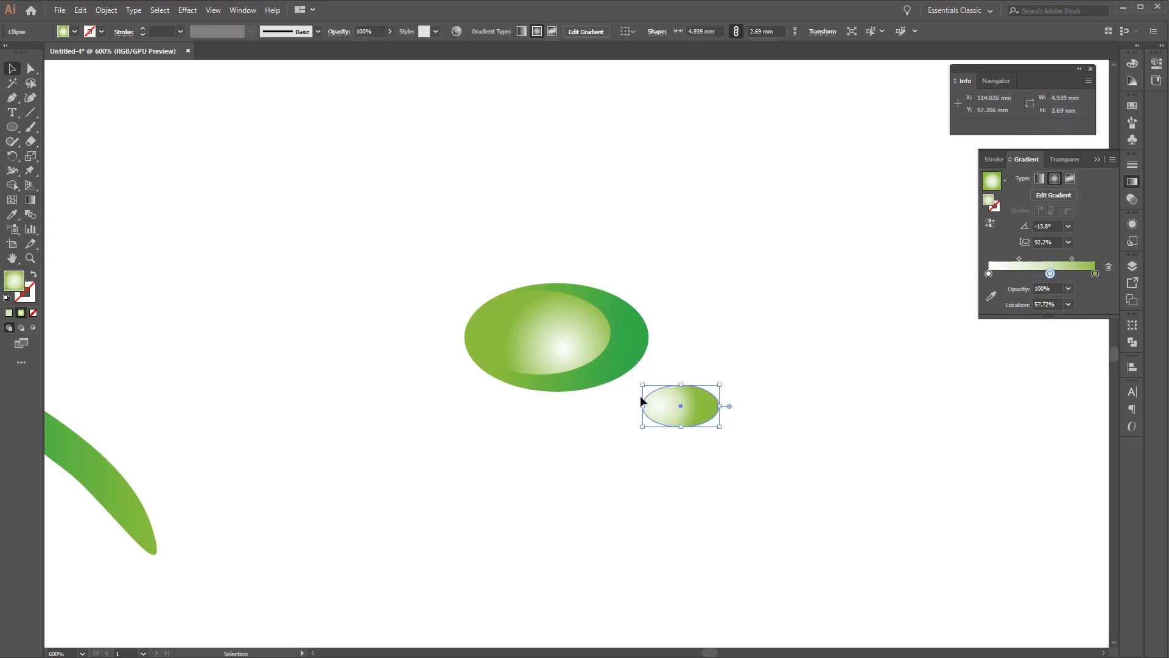
{"action": "left_click_drag", "start_coordinate": [720, 427], "coordinate": [525, 333]}
{"action": "left_click_drag", "start_coordinate": [1049, 275], "coordinate": [1046, 278]}
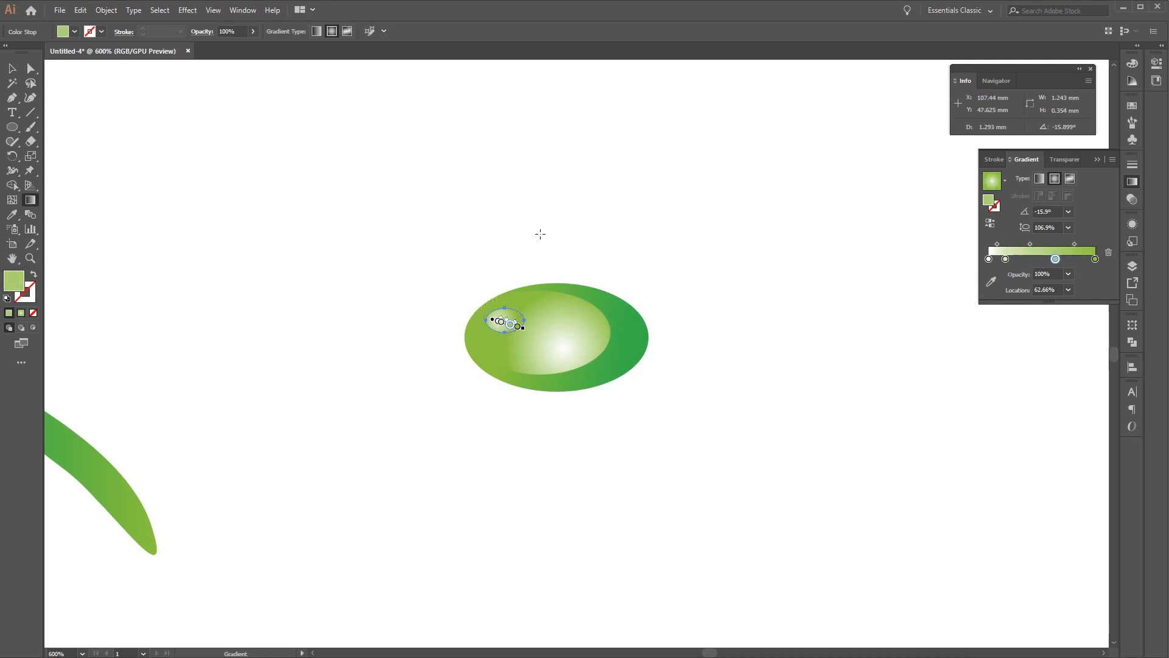
{"action": "mouse_move", "coordinate": [508, 301]}
{"action": "left_mouse_down"}
{"action": "mouse_move", "coordinate": [489, 339]}
{"action": "mouse_move", "coordinate": [524, 327]}
{"action": "left_mouse_up"}
{"action": "left_click", "coordinate": [12, 68]}
{"action": "left_click", "coordinate": [330, 223]}
- Undo the last edits and remove the intermediate stops from the small highlight's gradient, leaving a plain white-to-green blend
{"action": "key", "text": "ctrl+z"}
{"action": "key", "text": "ctrl+z"}
{"action": "key", "text": "ctrl+z"}
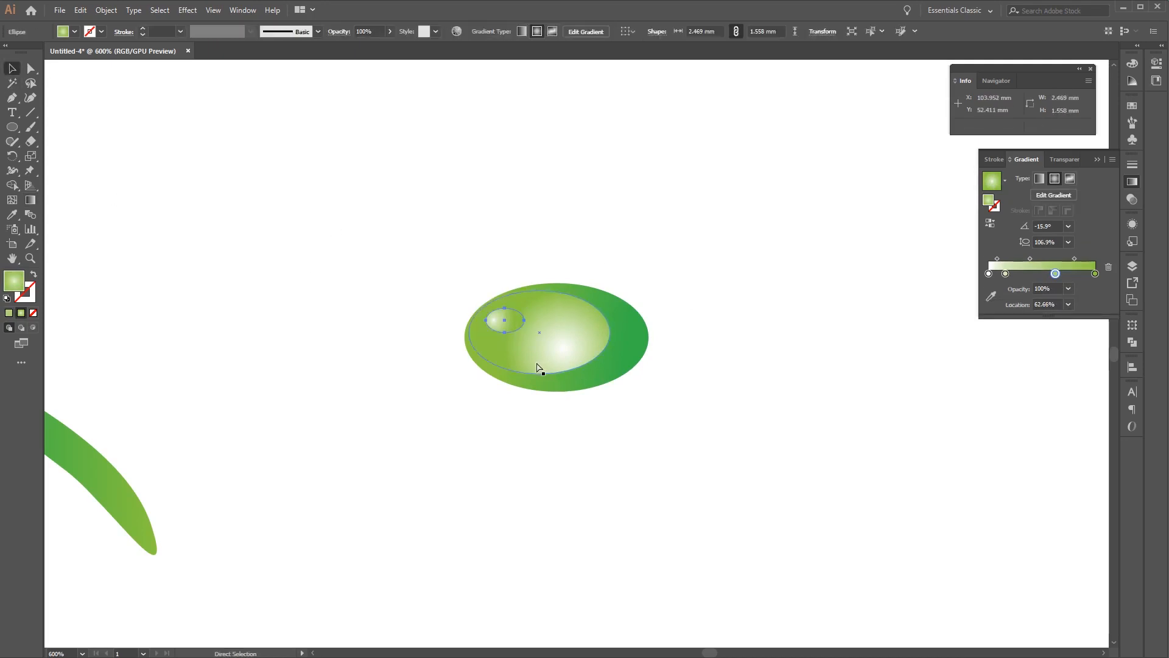
{"action": "left_click_drag", "start_coordinate": [1006, 274], "coordinate": [1057, 373]}
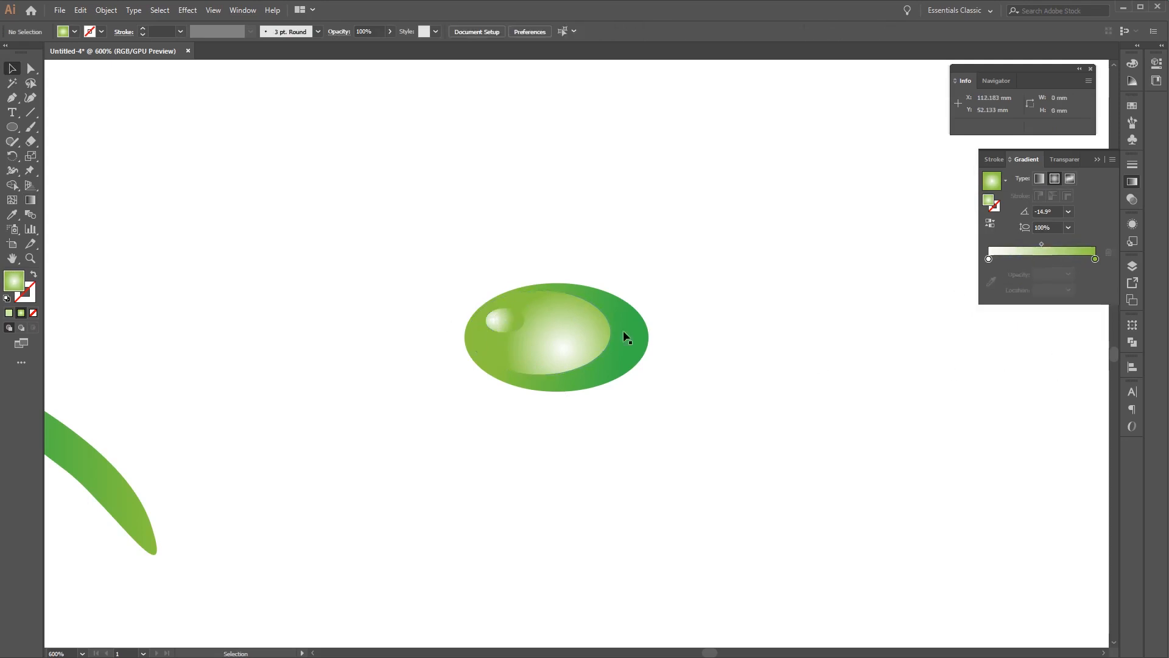
- Duplicate the small white highlight, shrink the copy and place it near the droplet's upper edge, right of the original
{"action": "key", "text": "ctrl+c"}
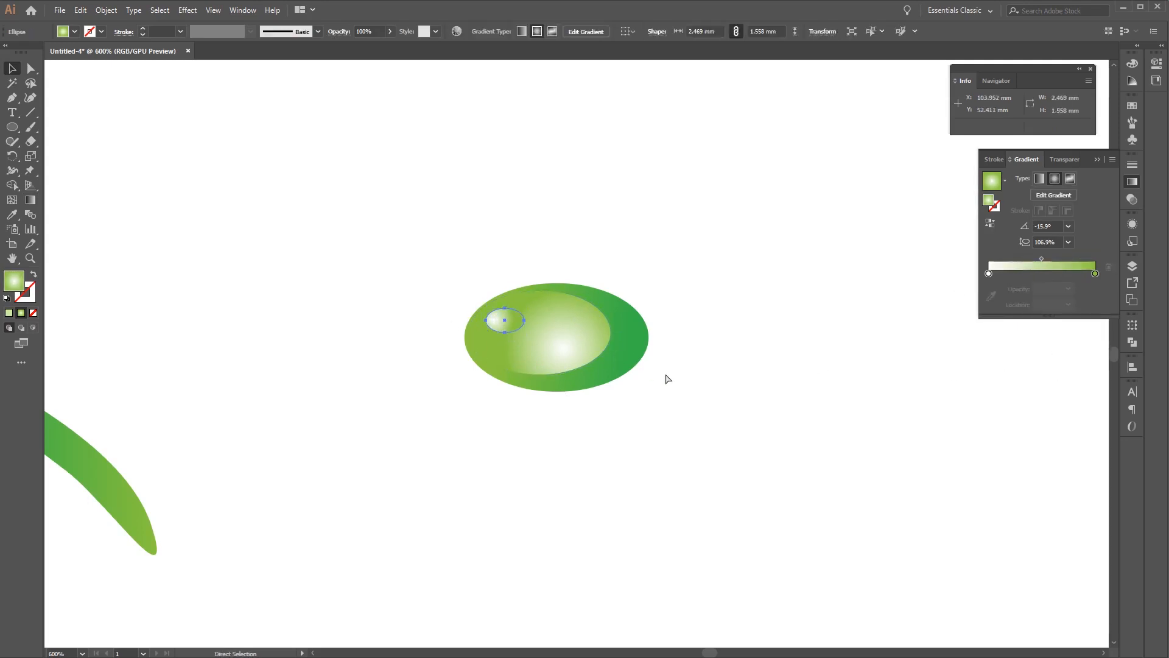
{"action": "key", "text": "ctrl+v"}
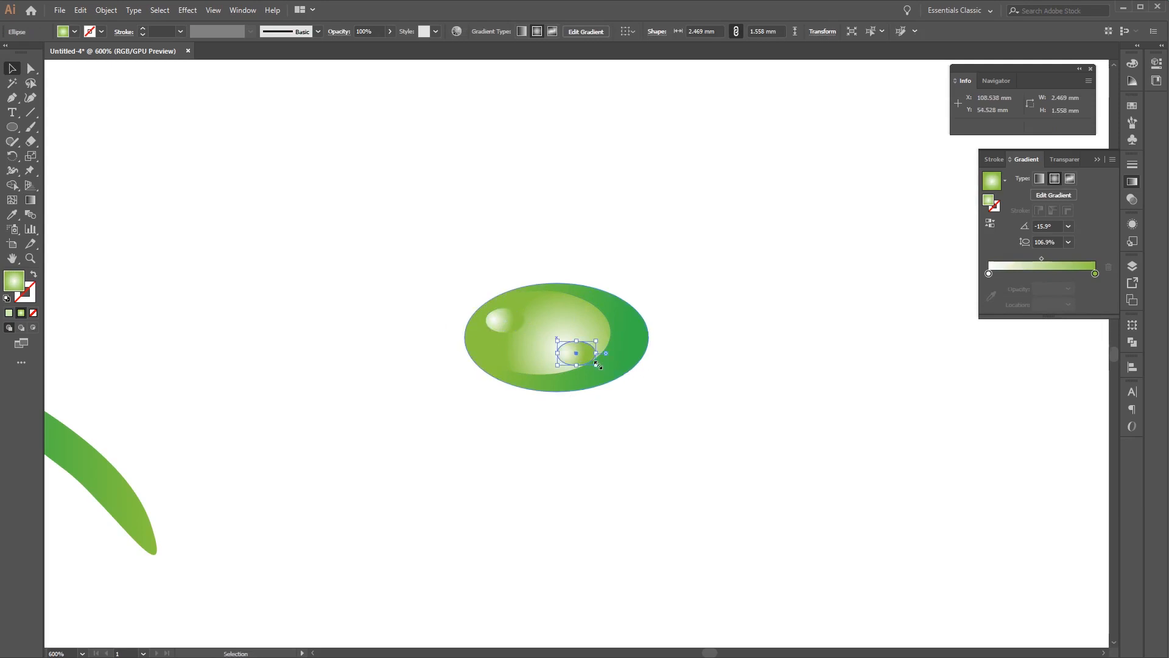
{"action": "left_click_drag", "start_coordinate": [598, 365], "coordinate": [547, 303]}
{"action": "left_click", "coordinate": [553, 360]}
{"action": "left_click", "coordinate": [733, 414]}
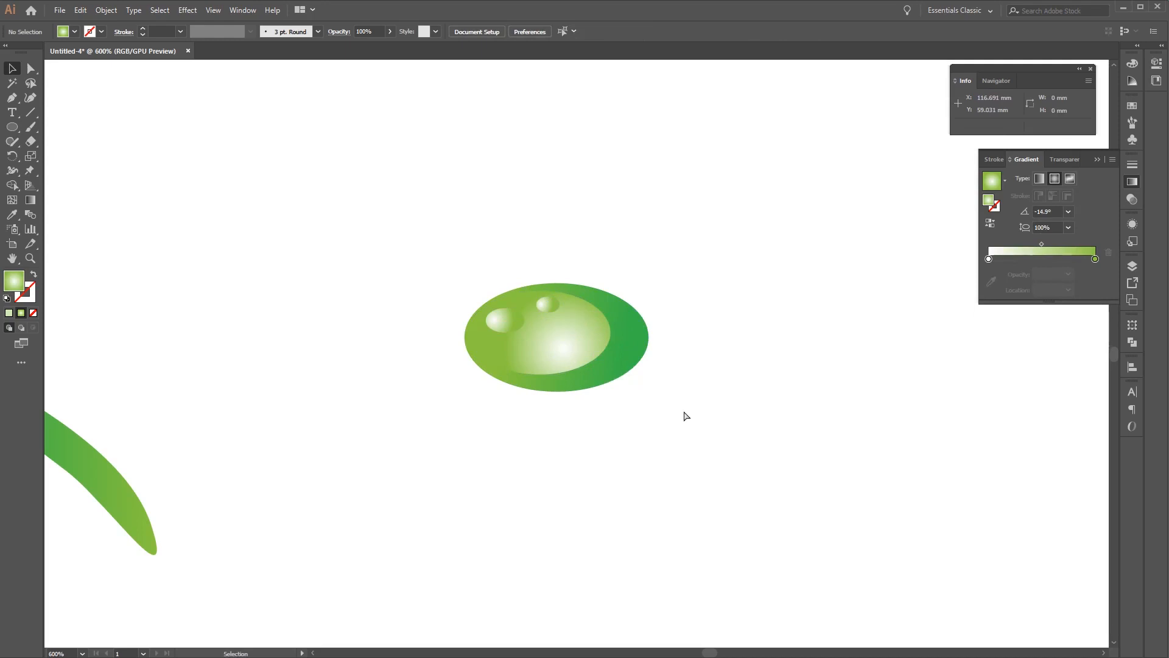
- Scale the complete droplet down to about 6.1 by 4.3 mm and group its shapes
{"action": "key", "text": "ctrl+minus"}
{"action": "key", "text": "ctrl+minus"}
{"action": "key", "text": "ctrl+minus"}
{"action": "key", "text": "ctrl+minus"}
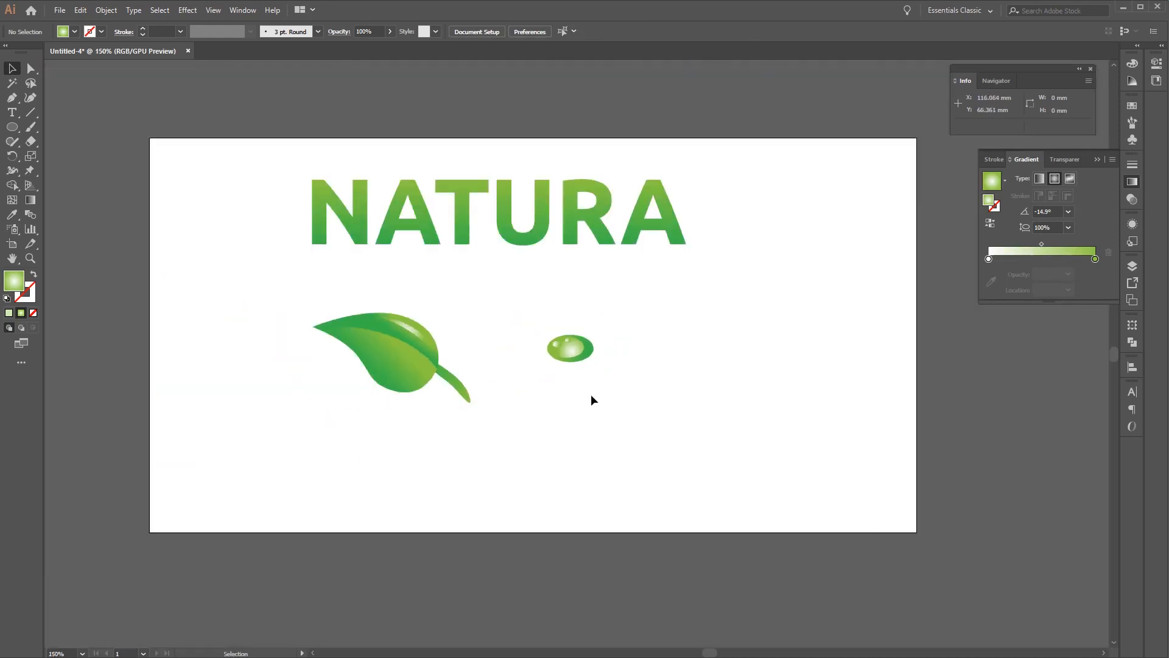
{"action": "left_click_drag", "start_coordinate": [613, 319], "coordinate": [496, 369]}
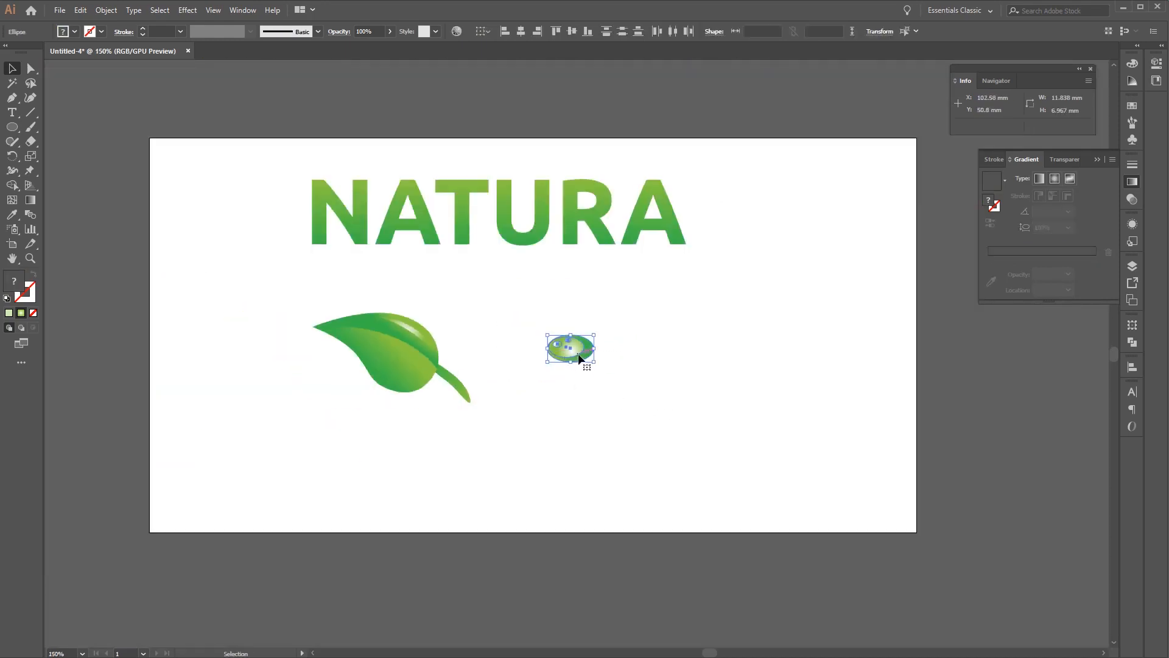
{"action": "left_click_drag", "start_coordinate": [594, 361], "coordinate": [512, 355]}
{"action": "left_click", "coordinate": [605, 350]}
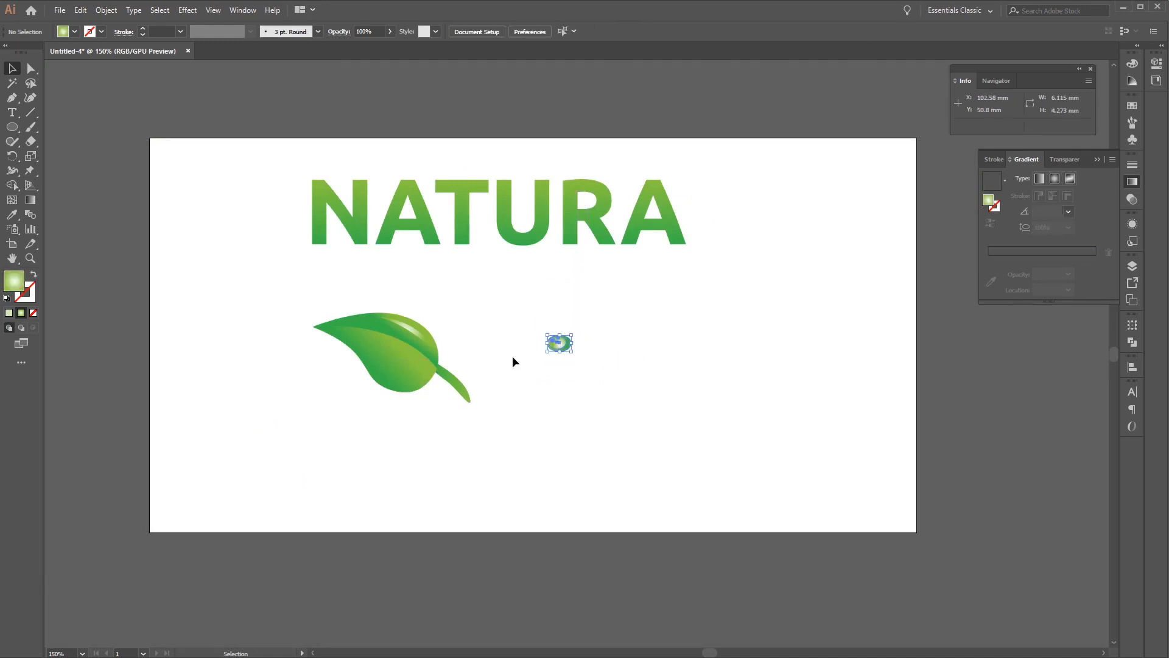
{"action": "key", "text": "ctrl+g"}
- Place the grouped droplet on the leaf's lower half near its pointed end, scaled to about 4.8 by 3.0 mm
{"action": "left_click_drag", "start_coordinate": [593, 318], "coordinate": [669, 316]}
{"action": "left_click", "coordinate": [595, 363]}
{"action": "key", "text": "ctrl+equal"}
{"action": "key", "text": "ctrl+equal"}
{"action": "left_click_drag", "start_coordinate": [304, 280], "coordinate": [297, 292]}
- Duplicate the droplet group and place the copy lower right of the first on the leaf, scaled to about 3.6 by 2.0 mm
{"action": "key", "text": "a"}
{"action": "key", "text": "ctrl+c"}
{"action": "key", "text": "ctrl+v"}
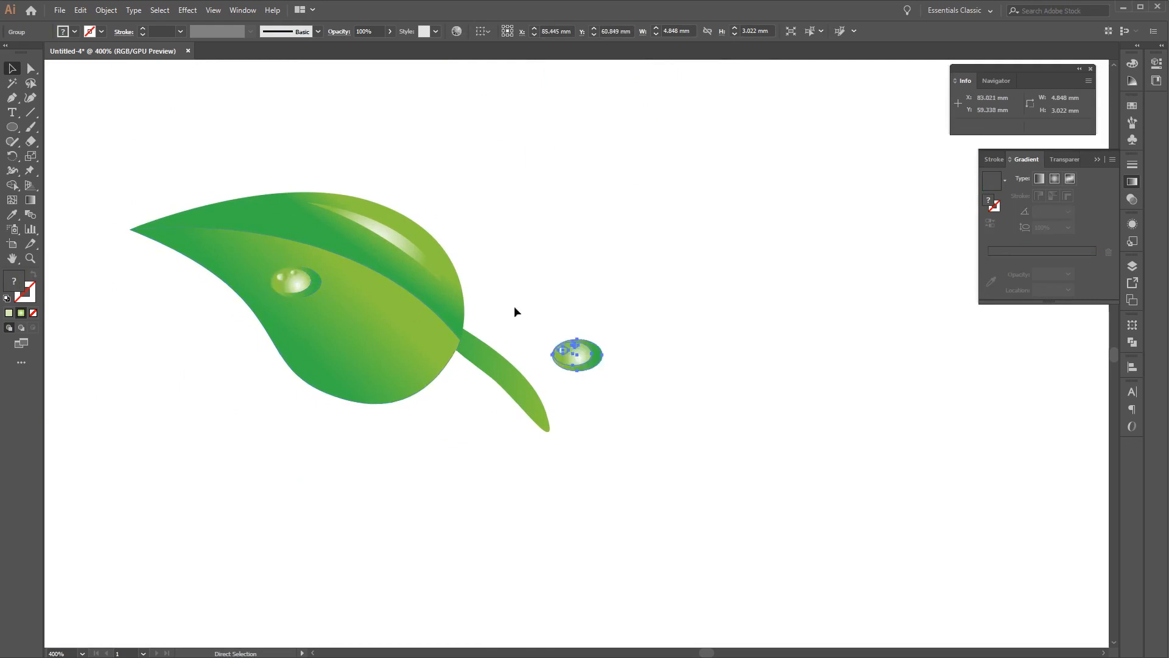
{"action": "left_click_drag", "start_coordinate": [578, 351], "coordinate": [369, 315]}
{"action": "left_click", "coordinate": [394, 335]}
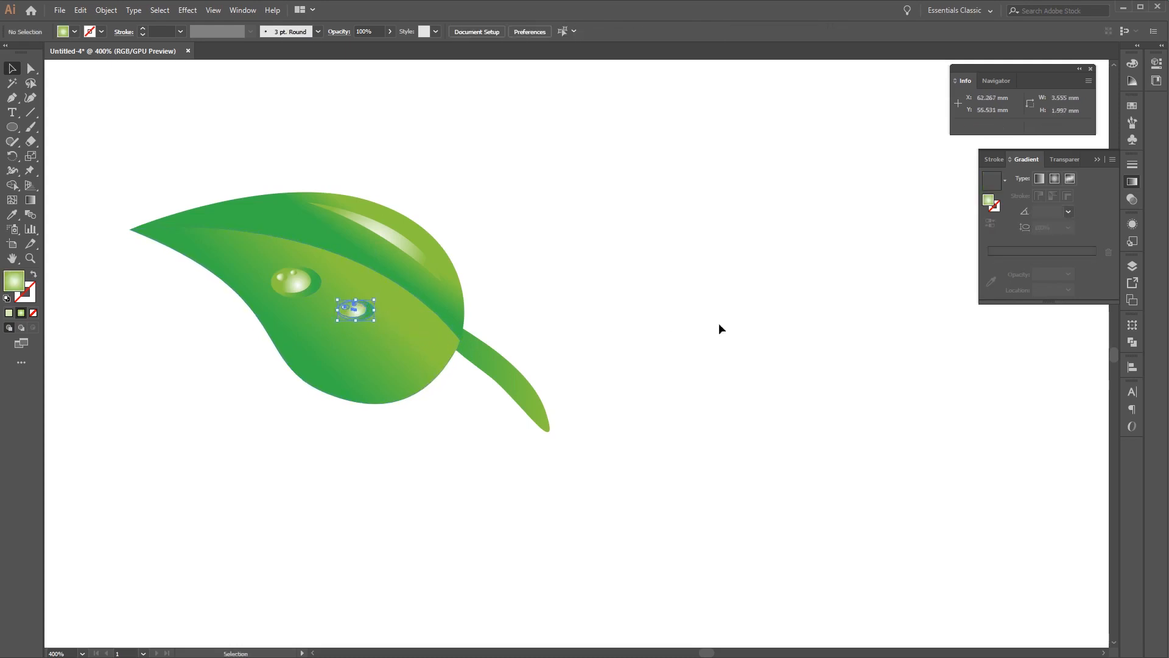
{"action": "left_click", "coordinate": [742, 332]}
{"action": "key", "text": "ctrl+minus"}
{"action": "key", "text": "ctrl+minus"}
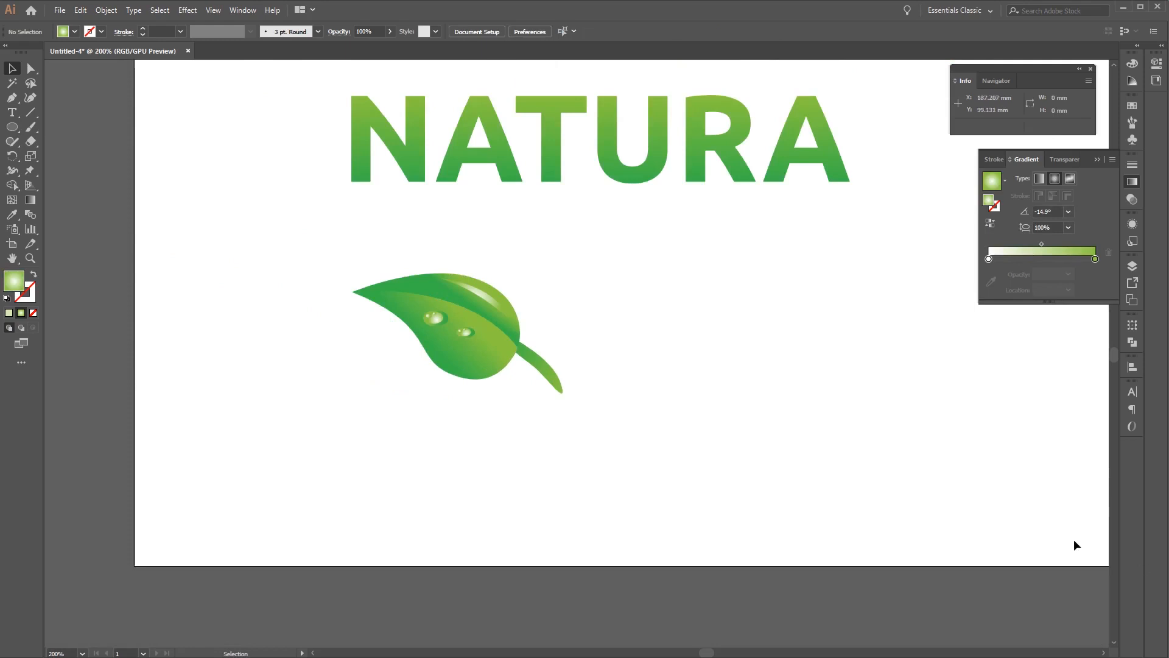
- Draw an unfilled circle about 22.3 mm across with a black 1 px outline on the empty area right of the leaf
{"action": "left_click_drag", "start_coordinate": [856, 477], "coordinate": [628, 459]}
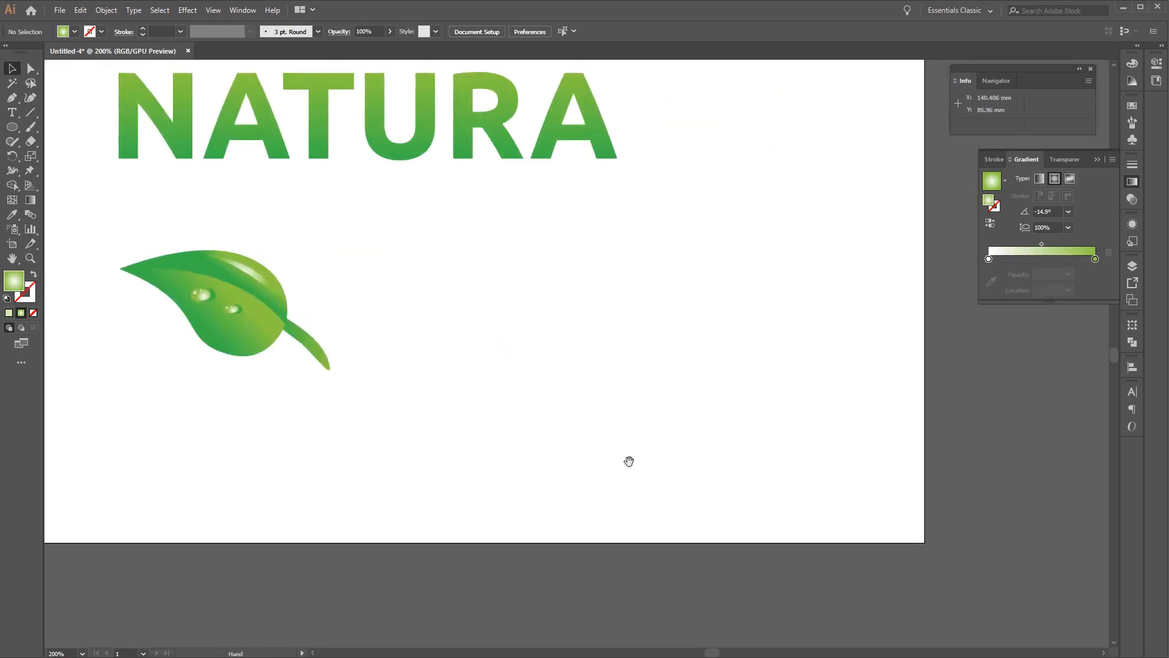
{"action": "left_click", "coordinate": [11, 128]}
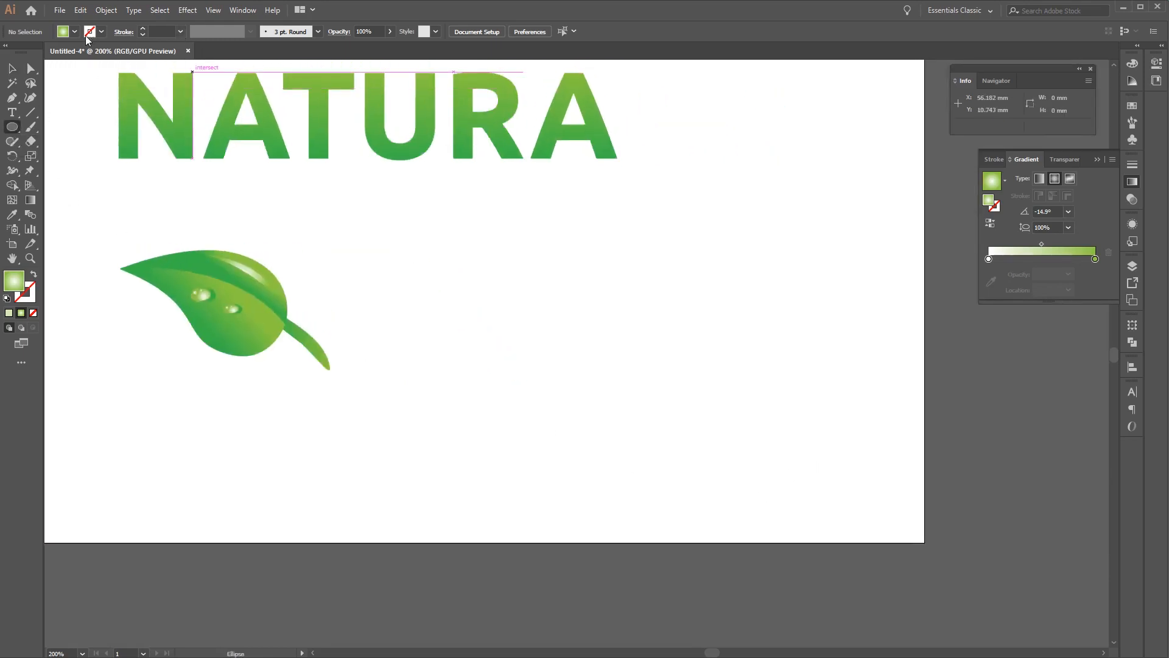
{"action": "left_click", "coordinate": [75, 32]}
{"action": "left_click", "coordinate": [34, 52]}
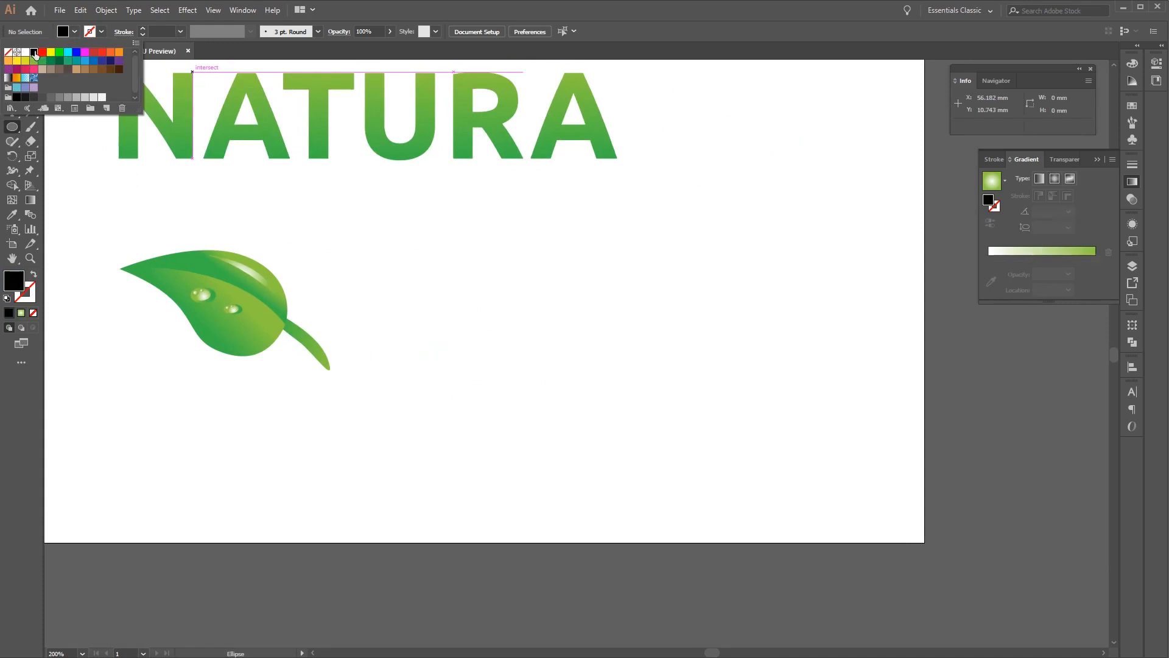
{"action": "left_click", "coordinate": [34, 273]}
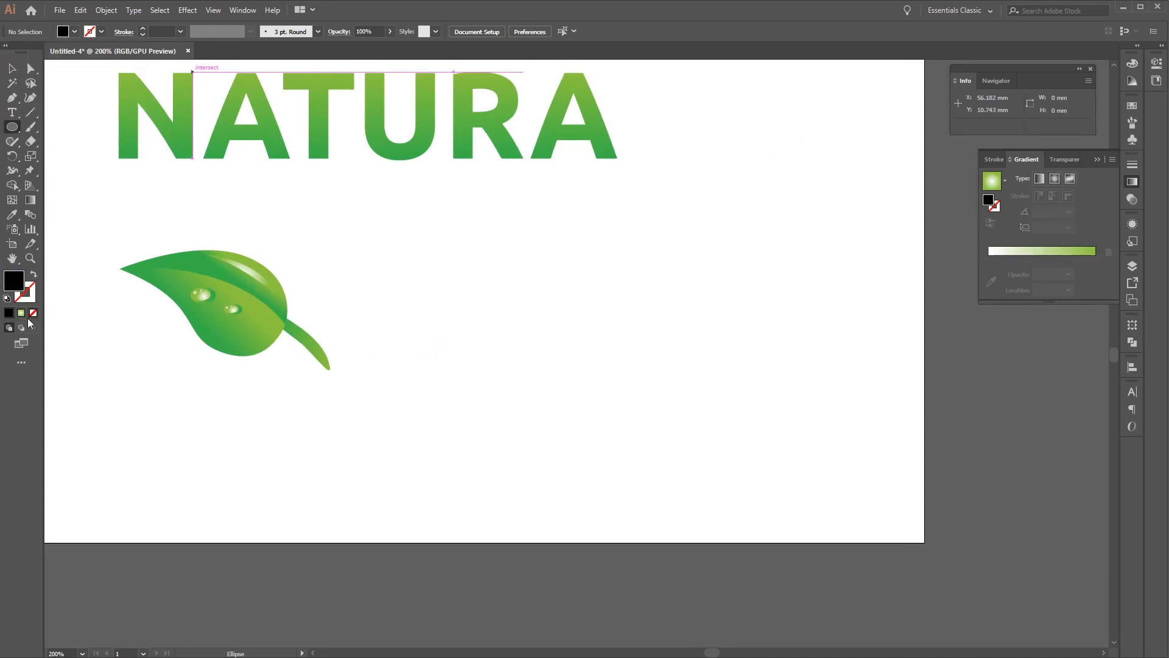
{"action": "left_click", "coordinate": [33, 274]}
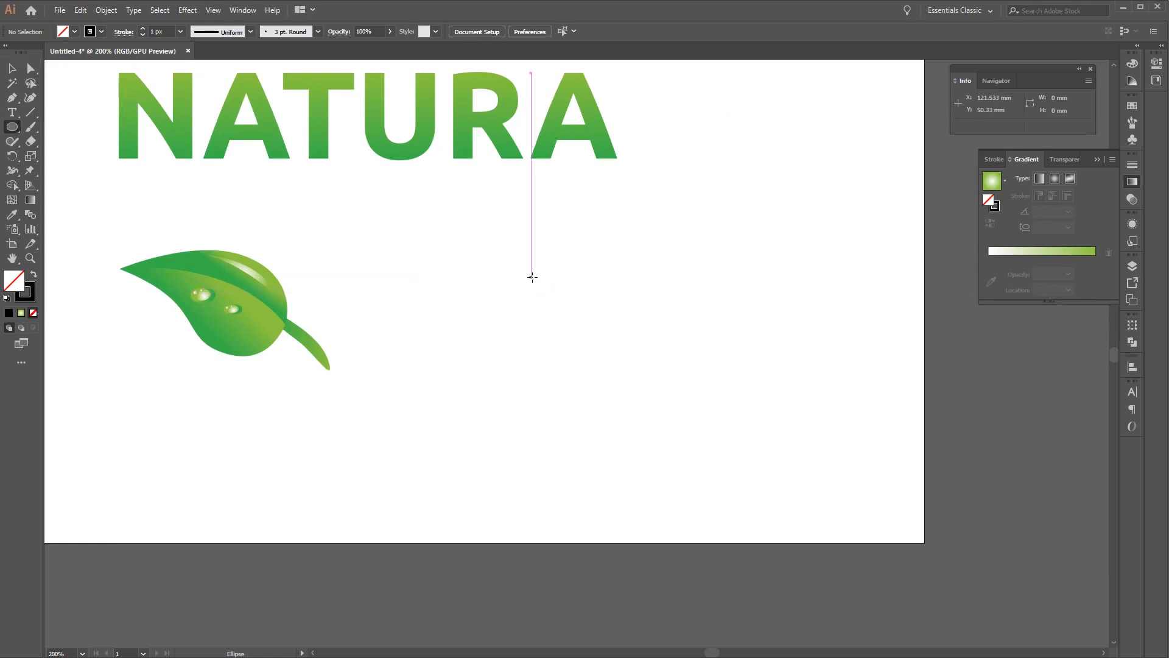
{"action": "mouse_move", "coordinate": [532, 277]}
{"action": "left_mouse_down"}
{"action": "mouse_move", "coordinate": [590, 335]}
{"action": "mouse_move", "coordinate": [622, 393]}
{"action": "left_mouse_up"}
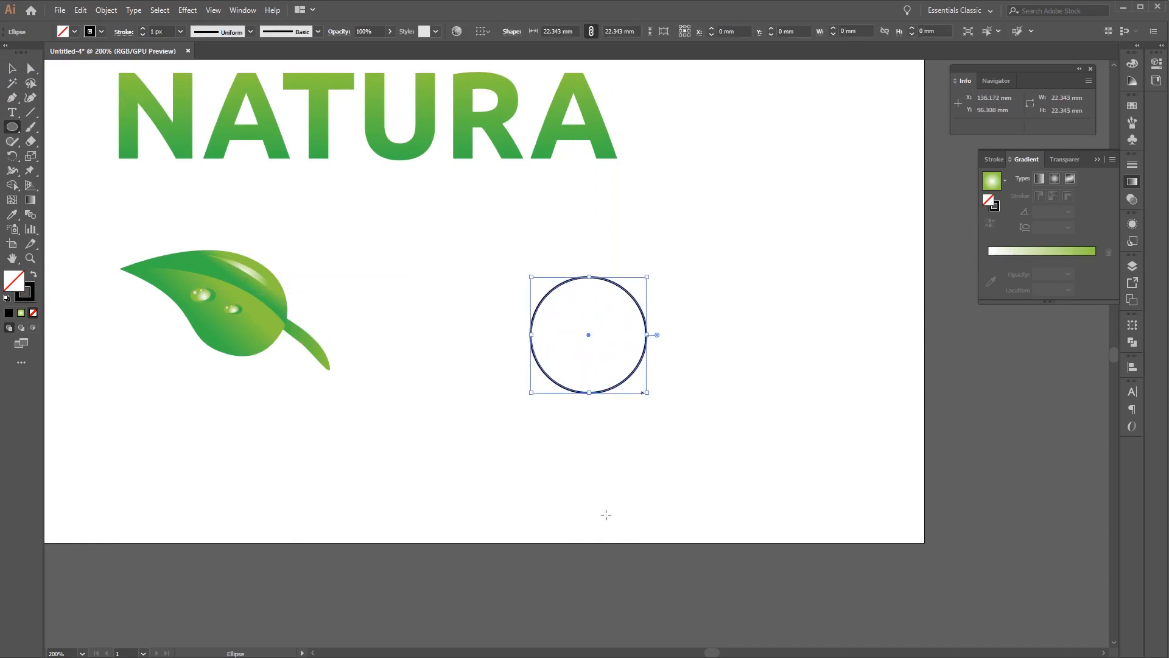
{"action": "left_click", "coordinate": [11, 68]}
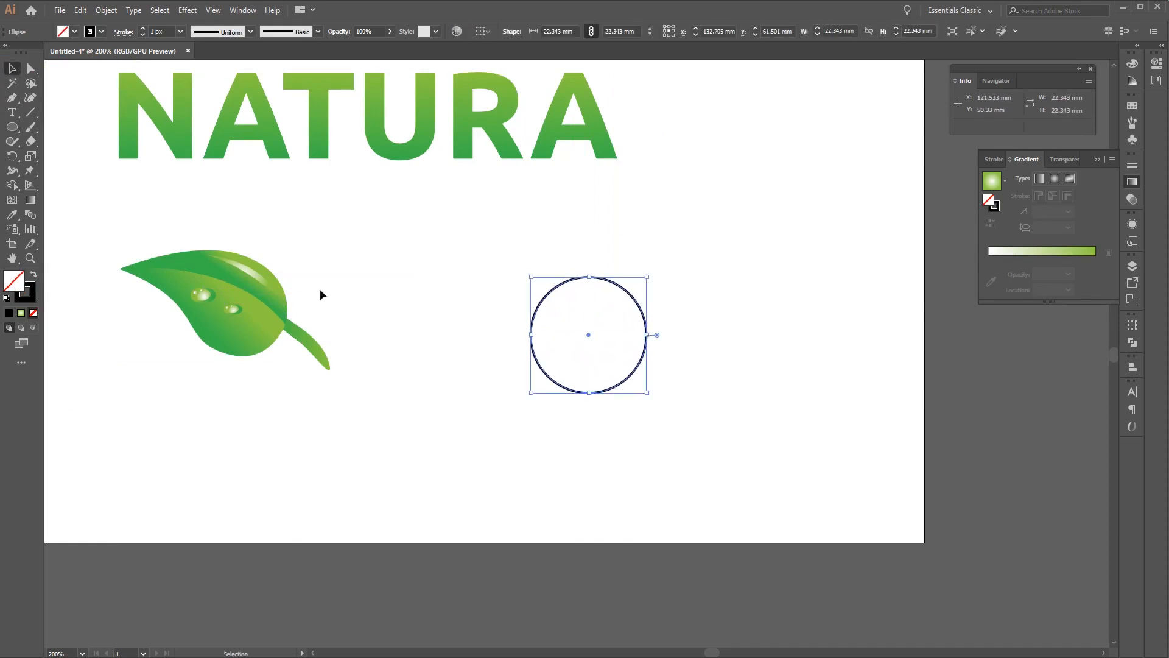
{"action": "left_click", "coordinate": [632, 441]}
- Fill the circle with a linear gradient and remove its black outline
{"action": "left_click_drag", "start_coordinate": [693, 254], "coordinate": [526, 430]}
{"action": "left_click", "coordinate": [1036, 176]}
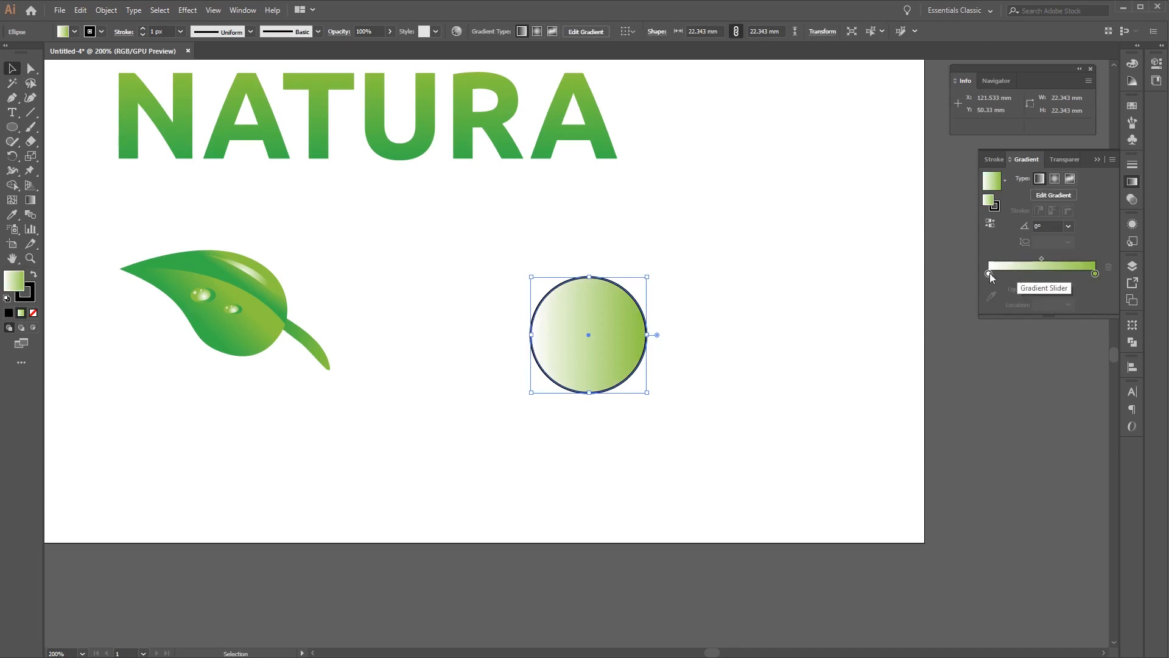
{"action": "left_click", "coordinate": [102, 32]}
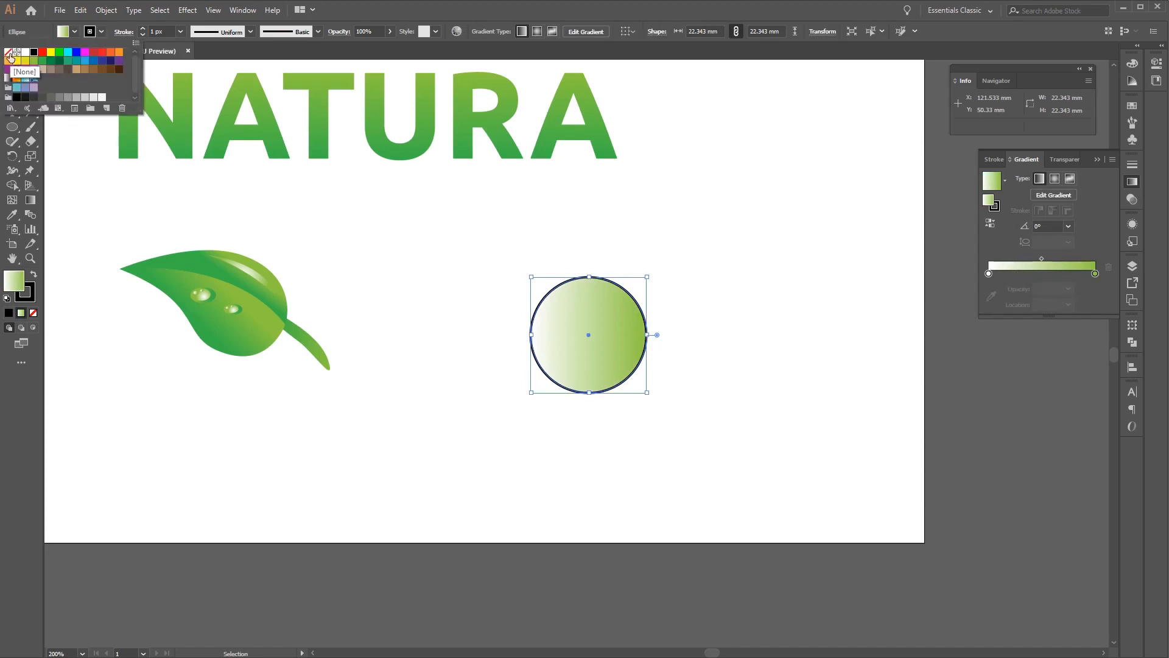
{"action": "left_click", "coordinate": [8, 53]}
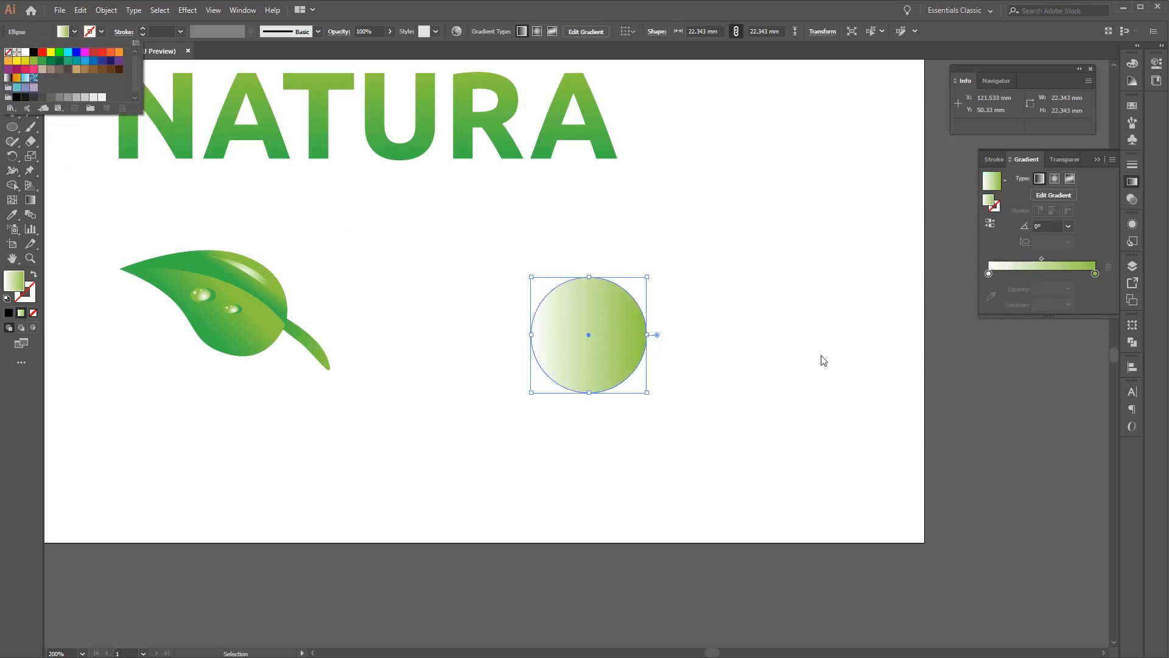
{"action": "left_click", "coordinate": [1101, 231]}
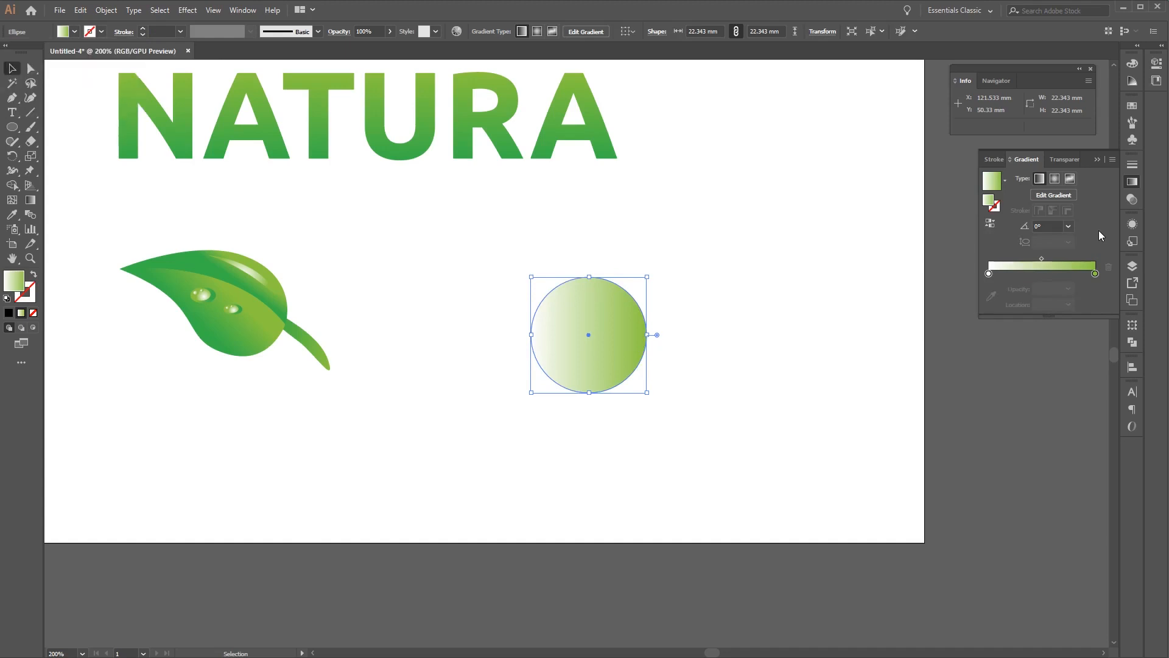
- Recolour the circle's gradient with RGB Red at the start stop and a slightly darker red at the end stop
{"action": "double_click", "coordinate": [989, 274]}
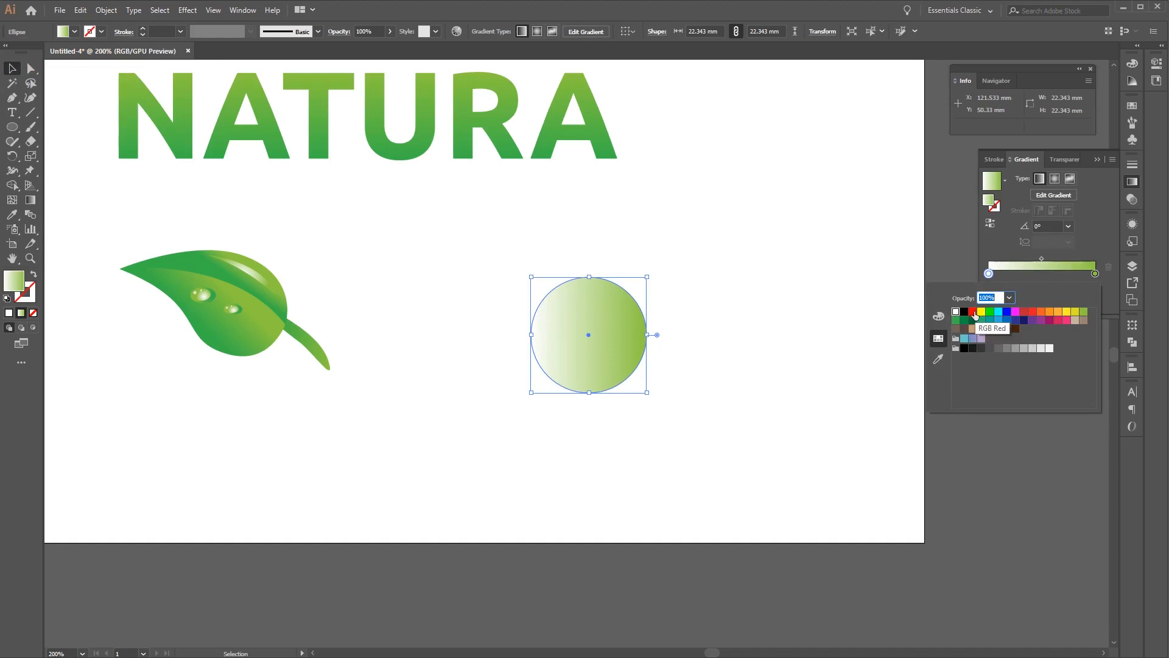
{"action": "left_click", "coordinate": [974, 313]}
{"action": "left_click", "coordinate": [1100, 255]}
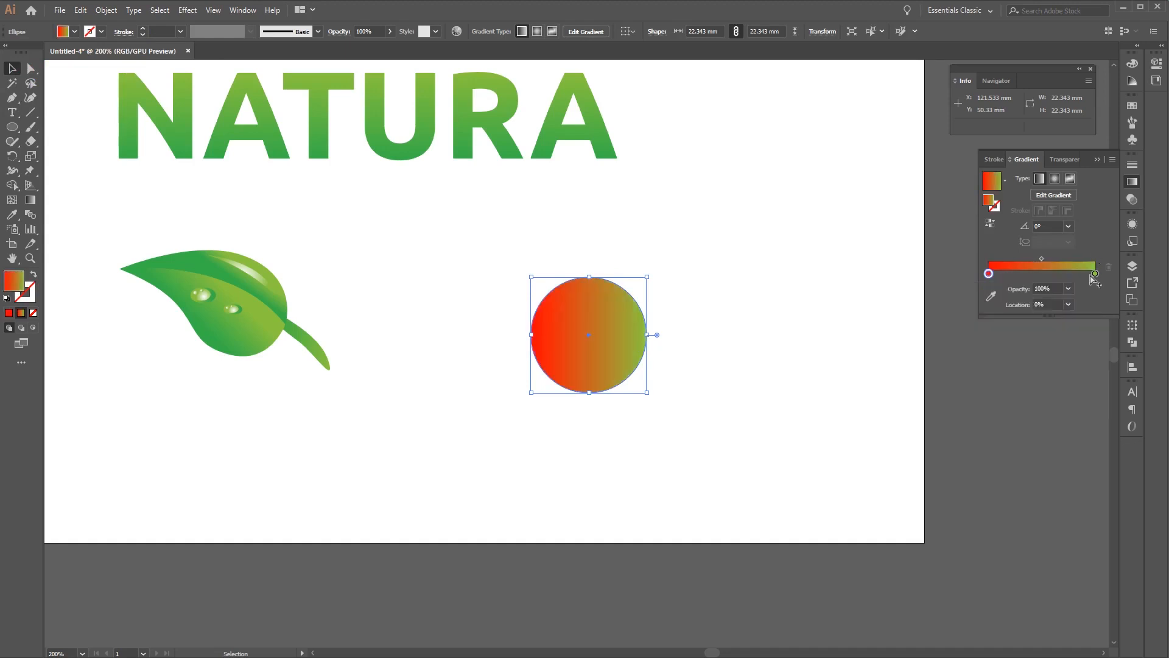
{"action": "double_click", "coordinate": [1095, 273]}
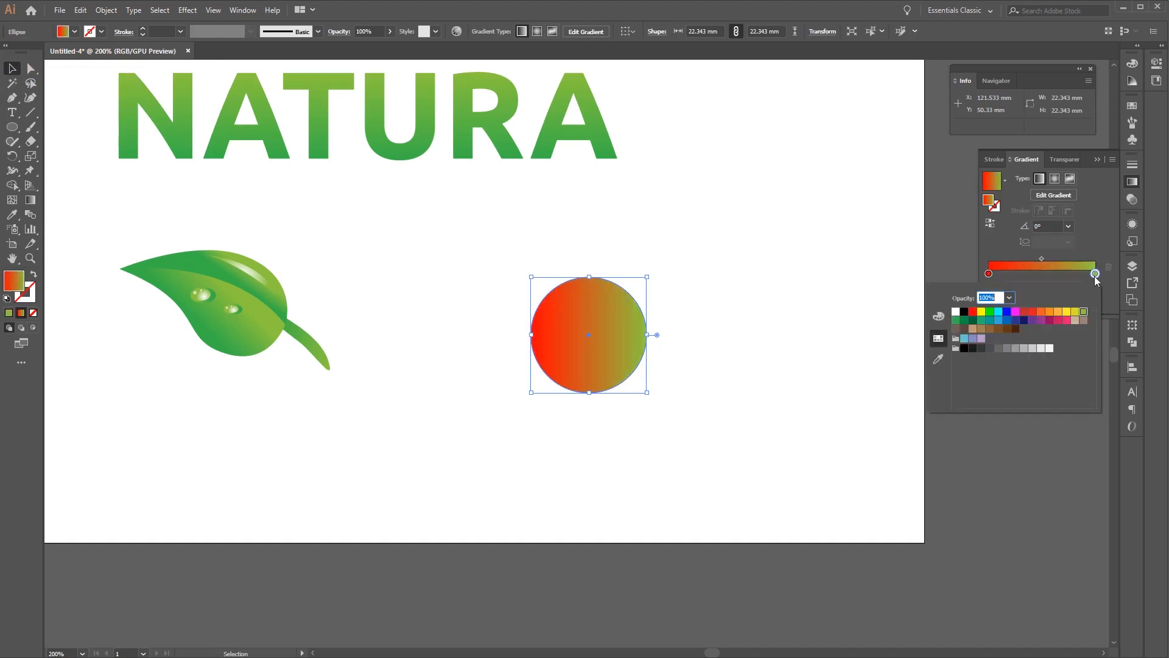
{"action": "left_click", "coordinate": [1025, 313]}
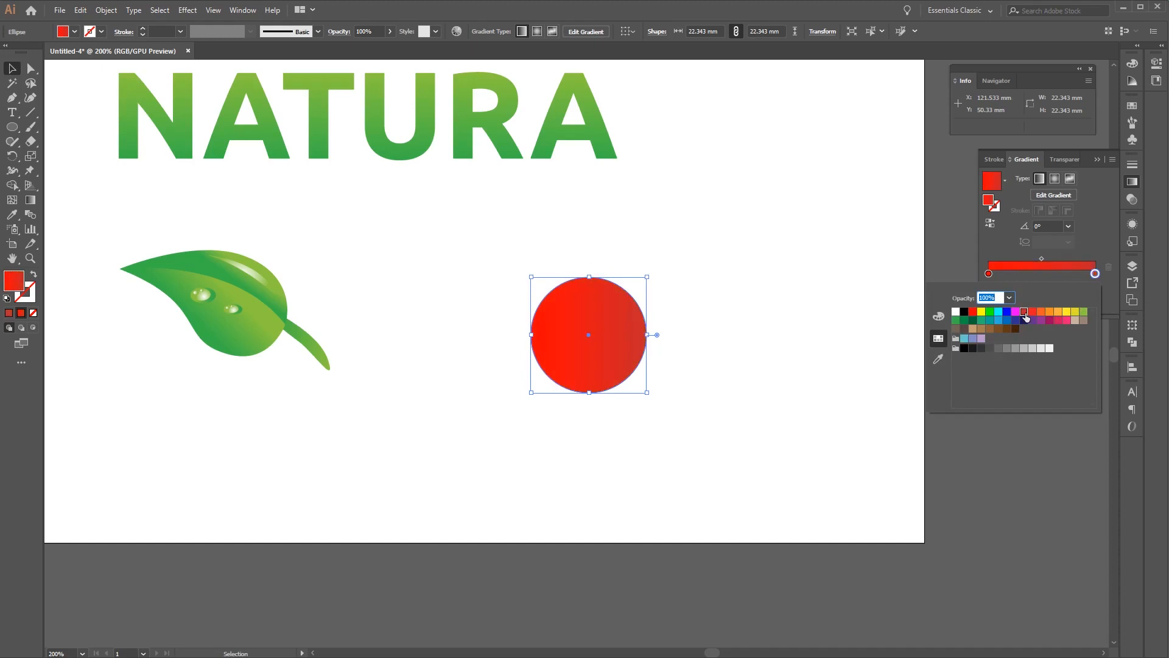
- Set the circle's gradient angle to 90°
{"action": "left_click", "coordinate": [1037, 227]}
{"action": "left_click", "coordinate": [1023, 228]}
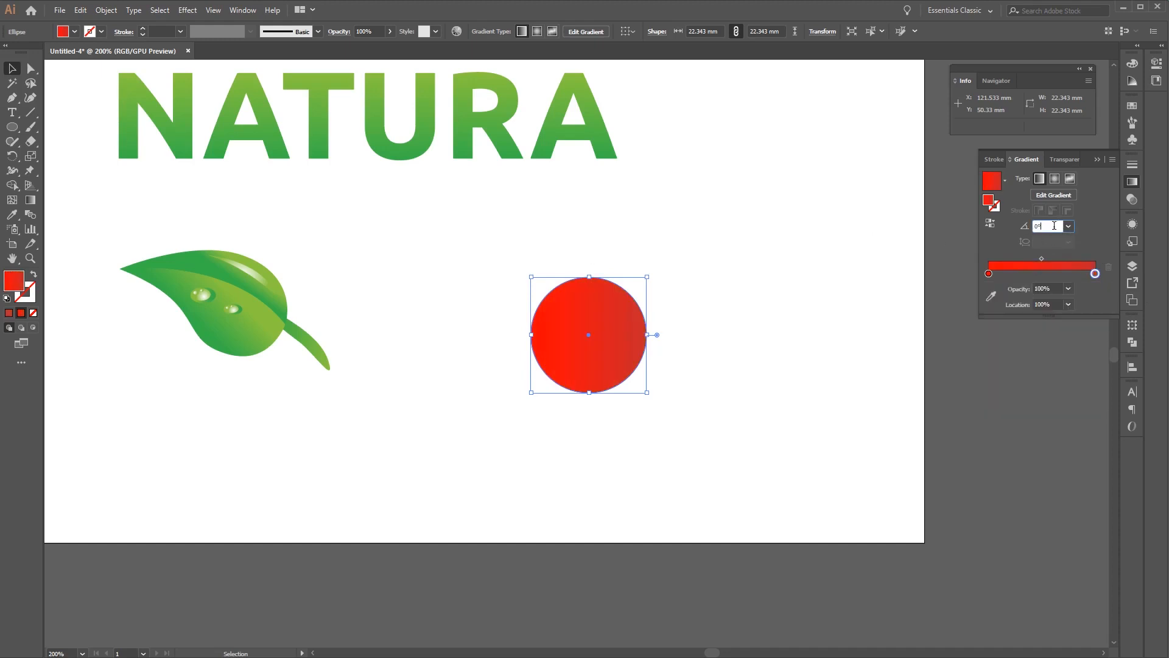
{"action": "type", "text": "90"}
{"action": "key", "text": "Return"}
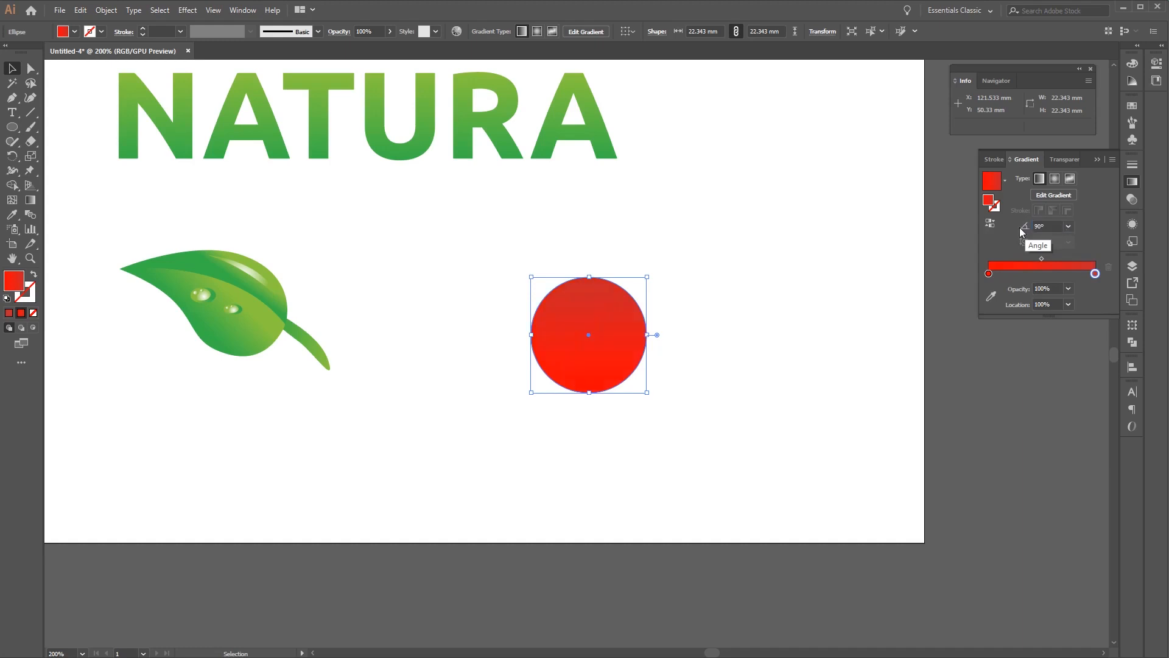
- Darken the gradient's end stop to #81272d and slightly raise the green value of the bright red start stop
{"action": "double_click", "coordinate": [1095, 274]}
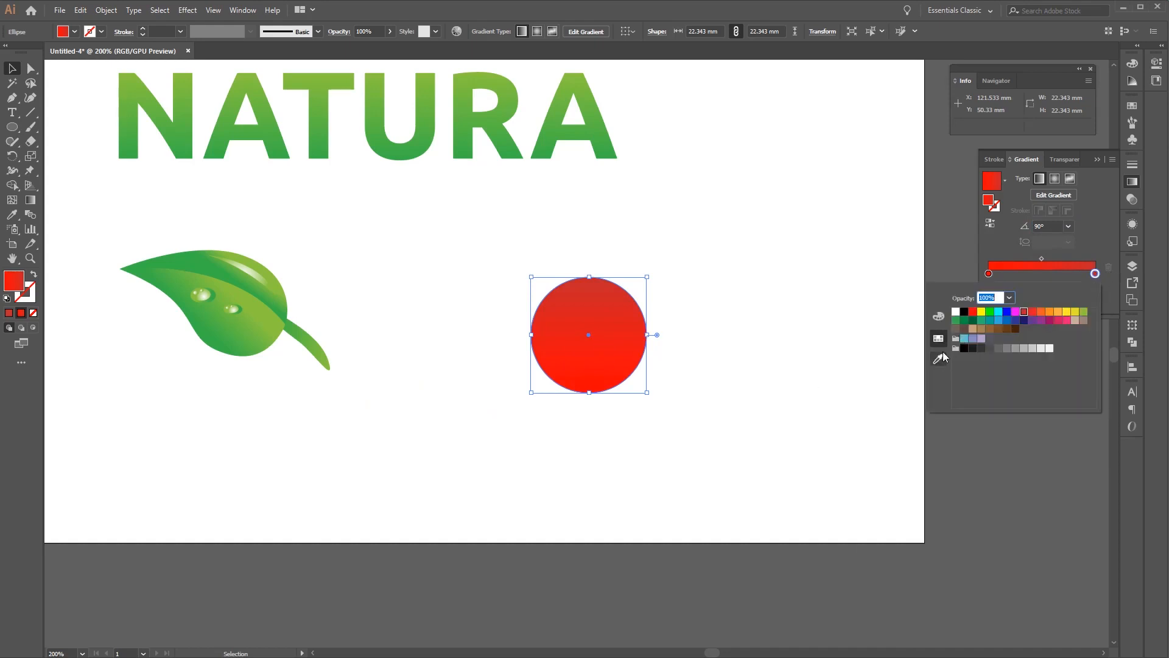
{"action": "left_click", "coordinate": [938, 316]}
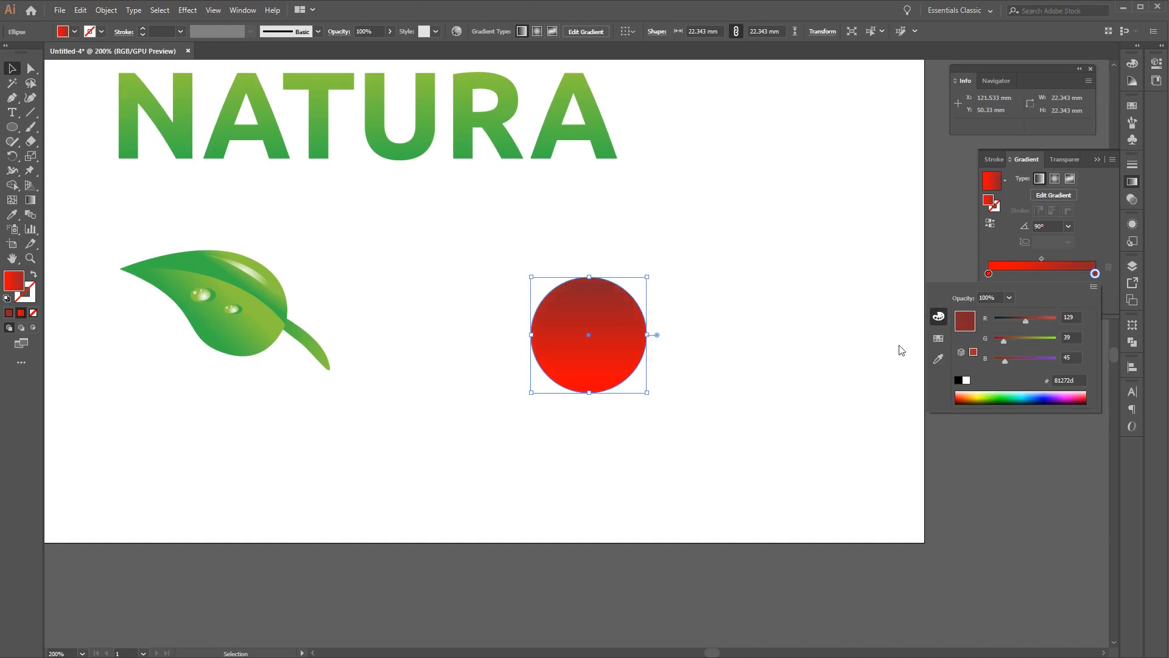
{"action": "double_click", "coordinate": [989, 274]}
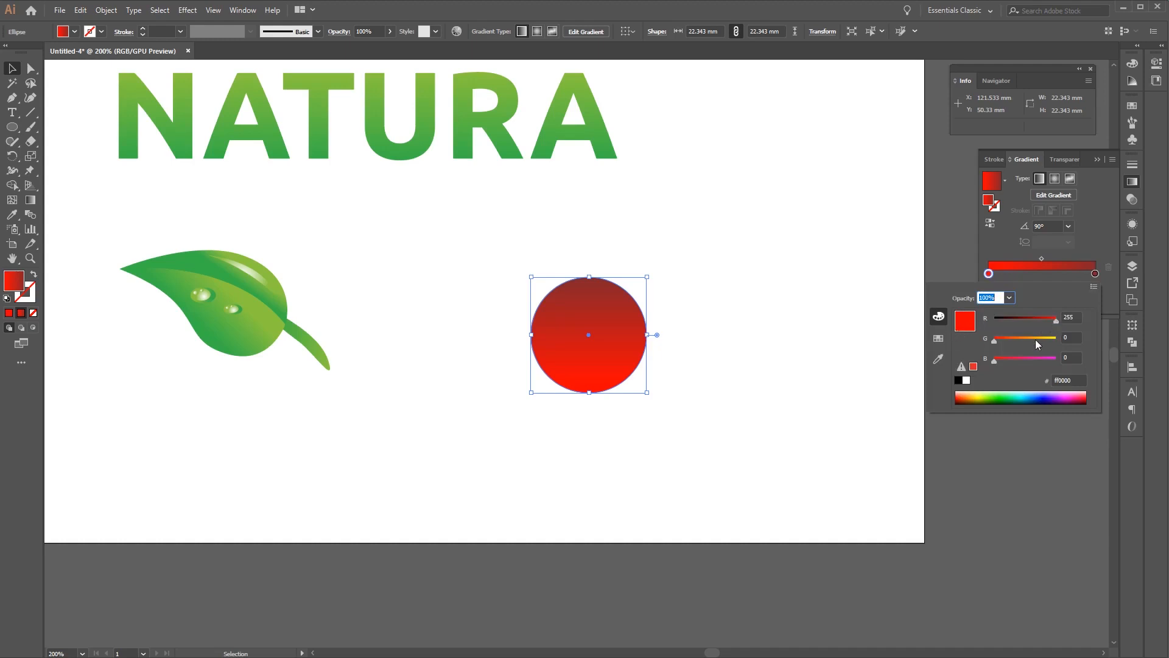
{"action": "left_click_drag", "start_coordinate": [994, 342], "coordinate": [997, 345]}
{"action": "left_click", "coordinate": [814, 411]}
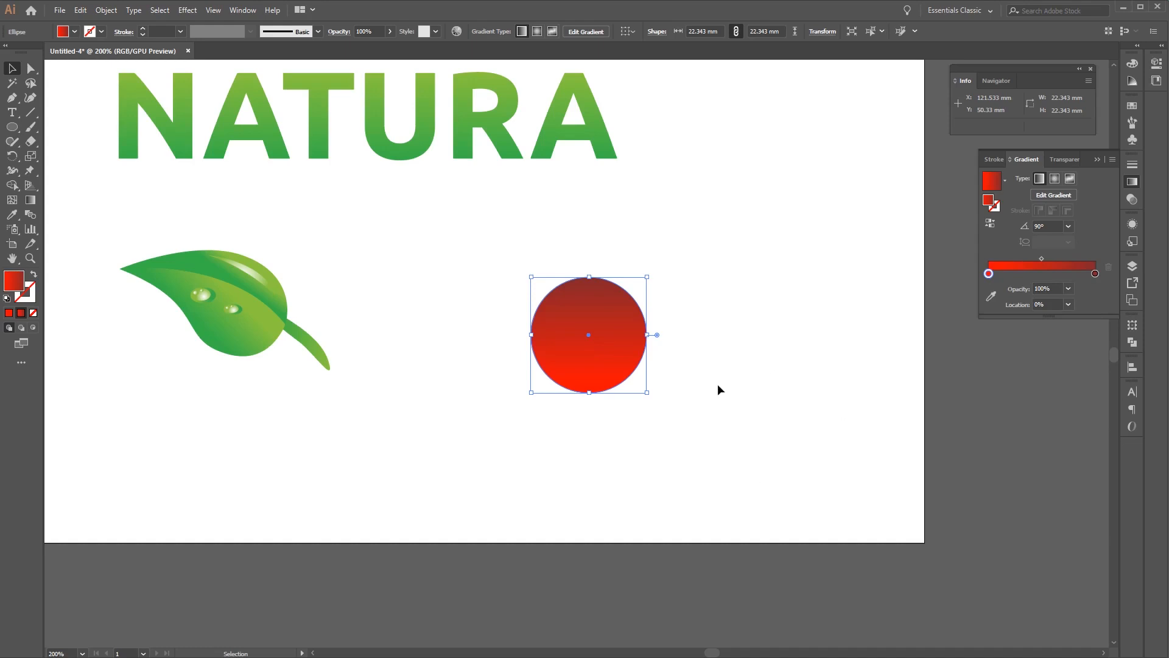
- Draw an ellipse about 32.3 by 19.5 mm over the red circle's upper left part and nudge it slightly upward
{"action": "left_click", "coordinate": [12, 129]}
{"action": "left_click_drag", "start_coordinate": [479, 247], "coordinate": [646, 346]}
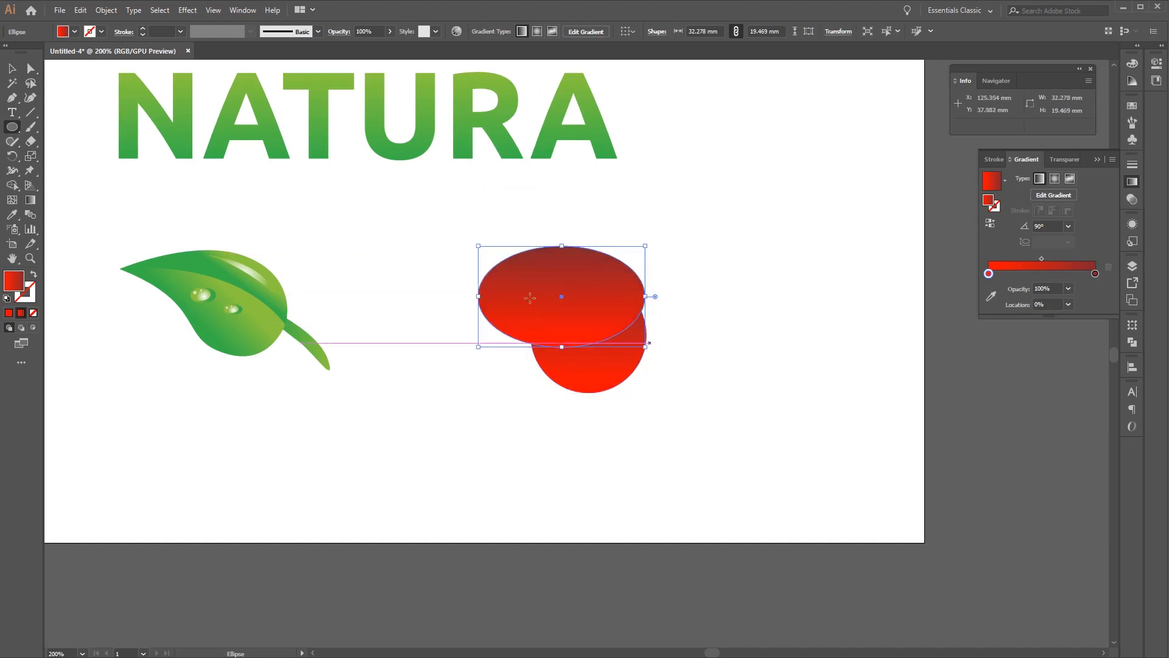
{"action": "left_click", "coordinate": [12, 68]}
{"action": "left_click", "coordinate": [658, 300]}
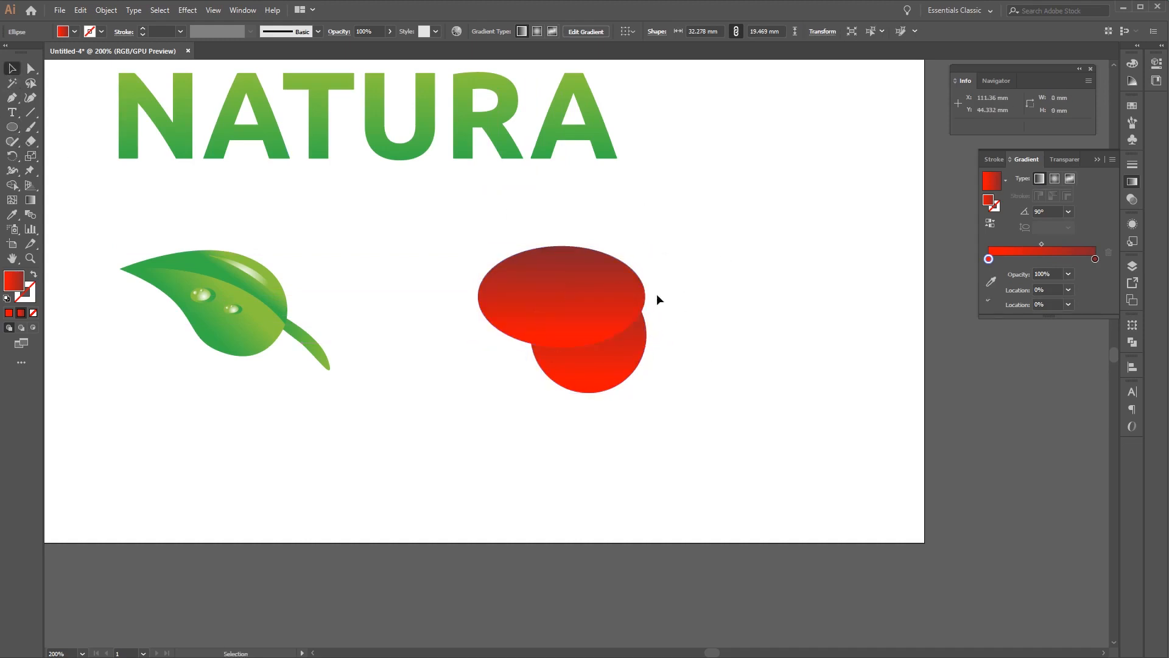
{"action": "left_click_drag", "start_coordinate": [634, 291], "coordinate": [635, 286]}
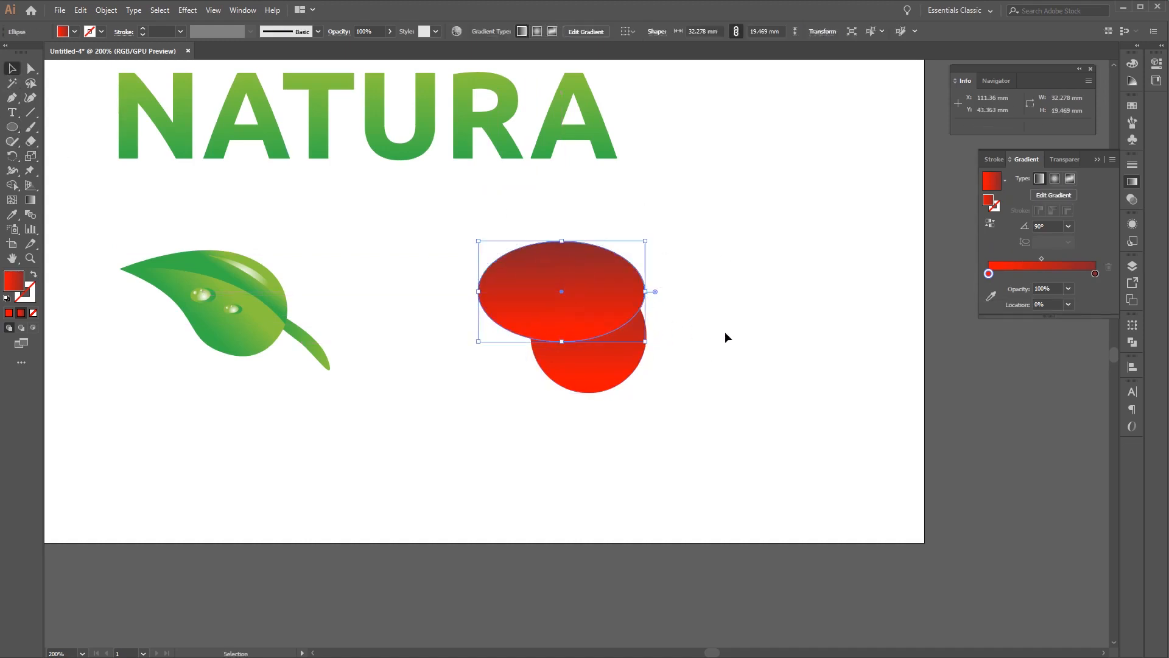
{"action": "left_click", "coordinate": [702, 364]}
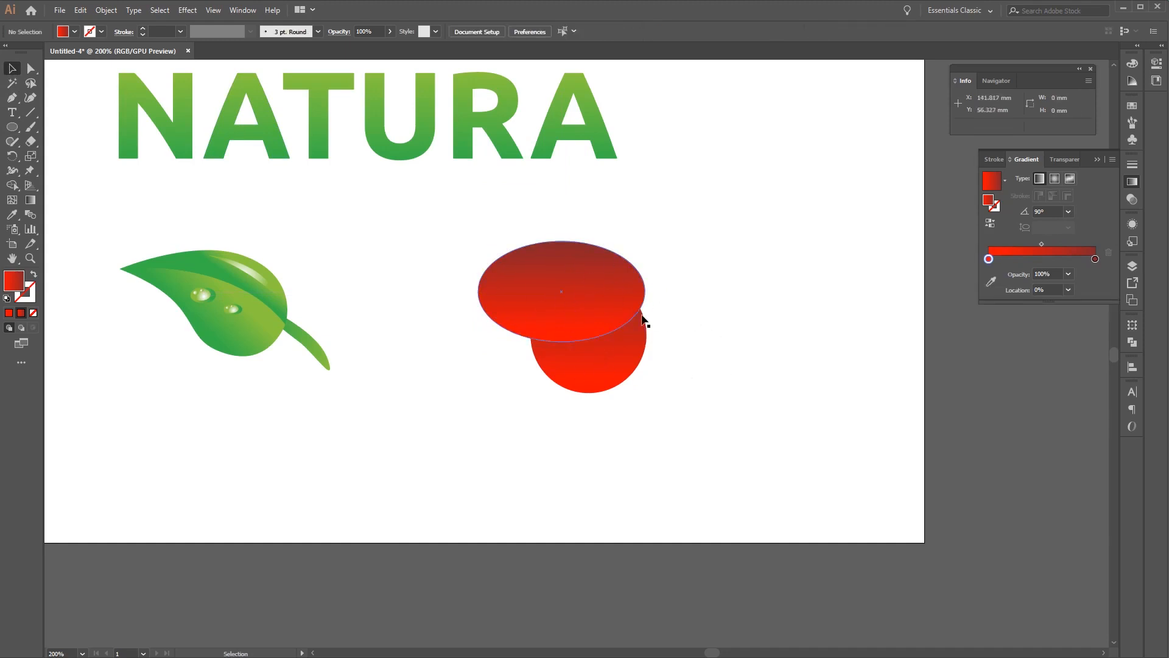
{"action": "left_click", "coordinate": [616, 269]}
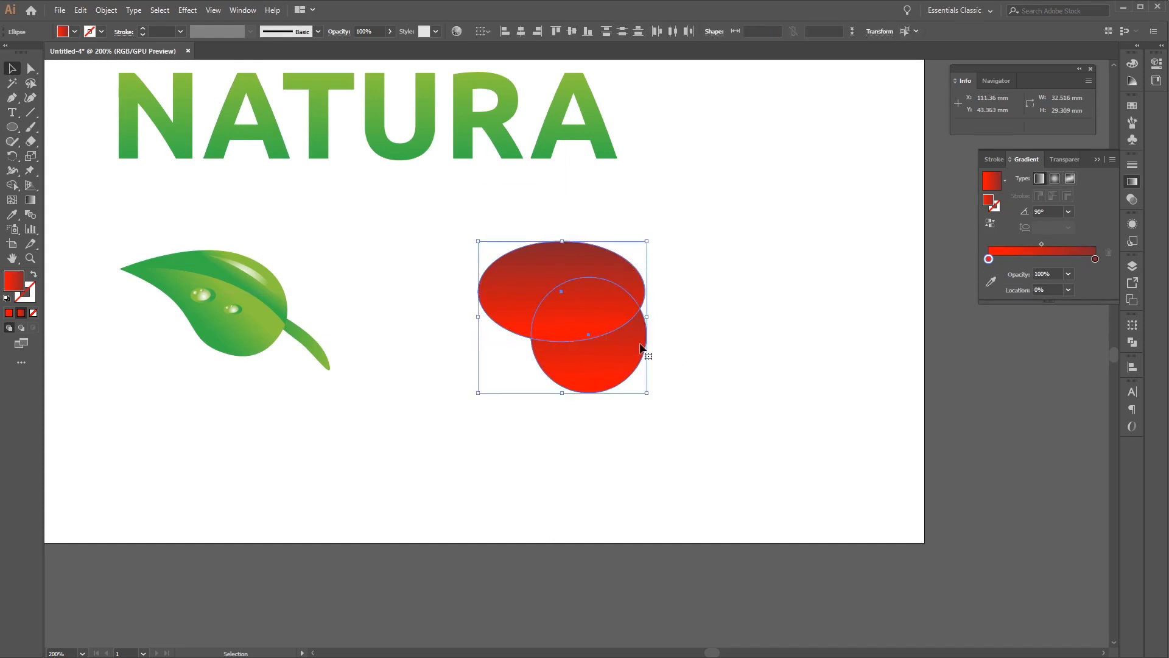
{"action": "left_click", "coordinate": [598, 350], "text": "shift"}
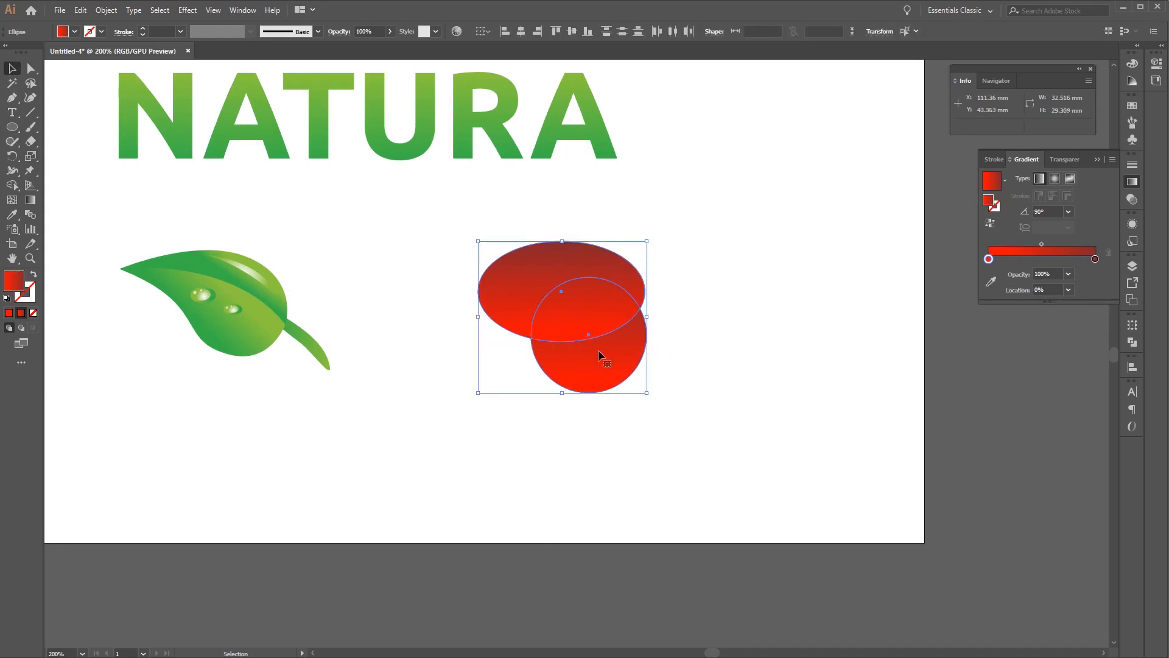
{"action": "left_click", "coordinate": [693, 378]}
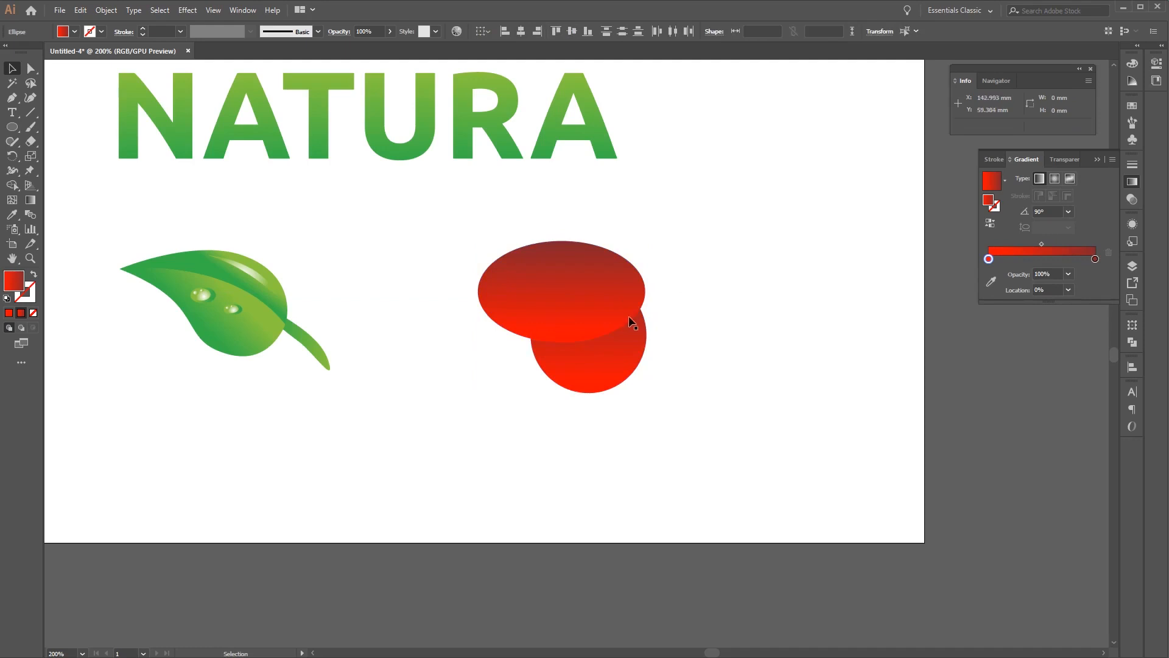
{"action": "left_click", "coordinate": [611, 351]}
{"action": "left_click", "coordinate": [666, 296]}
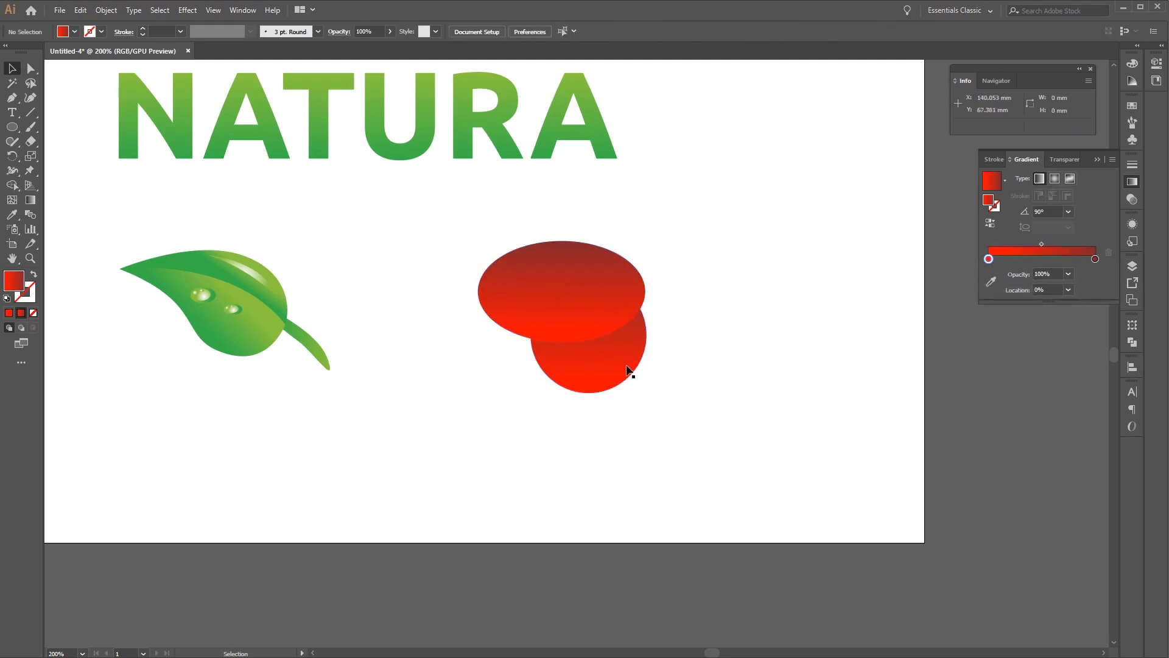
- Duplicate the red circle in place, with the copy in front of the ellipse
{"action": "left_click", "coordinate": [629, 373]}
{"action": "key", "text": "a"}
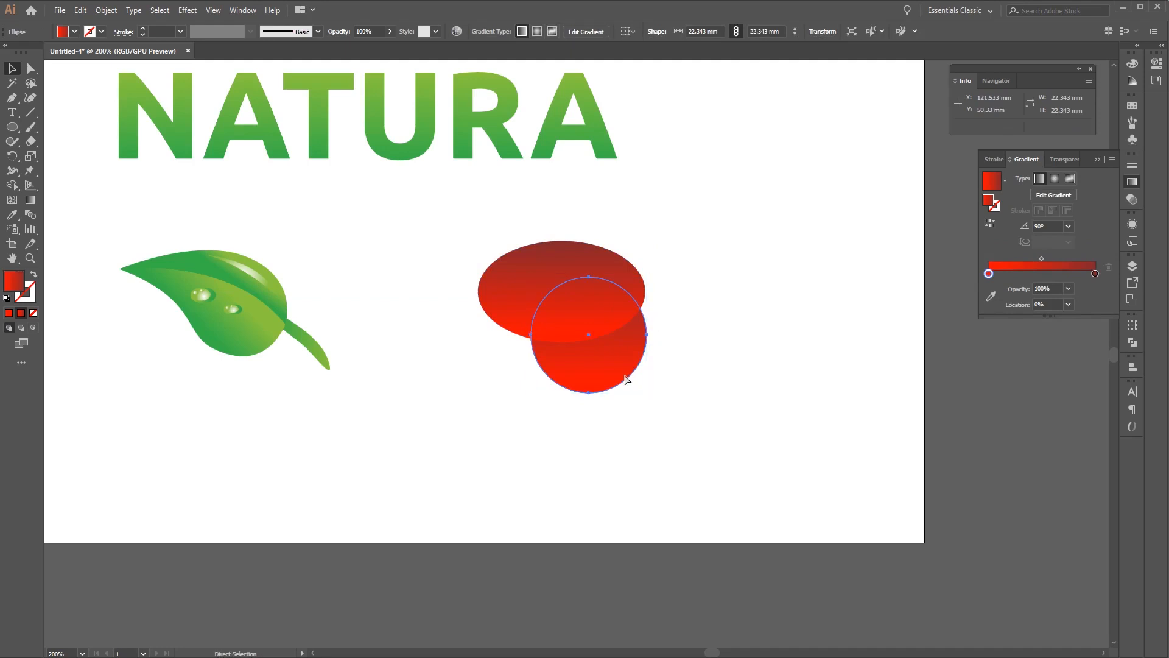
{"action": "key", "text": "v"}
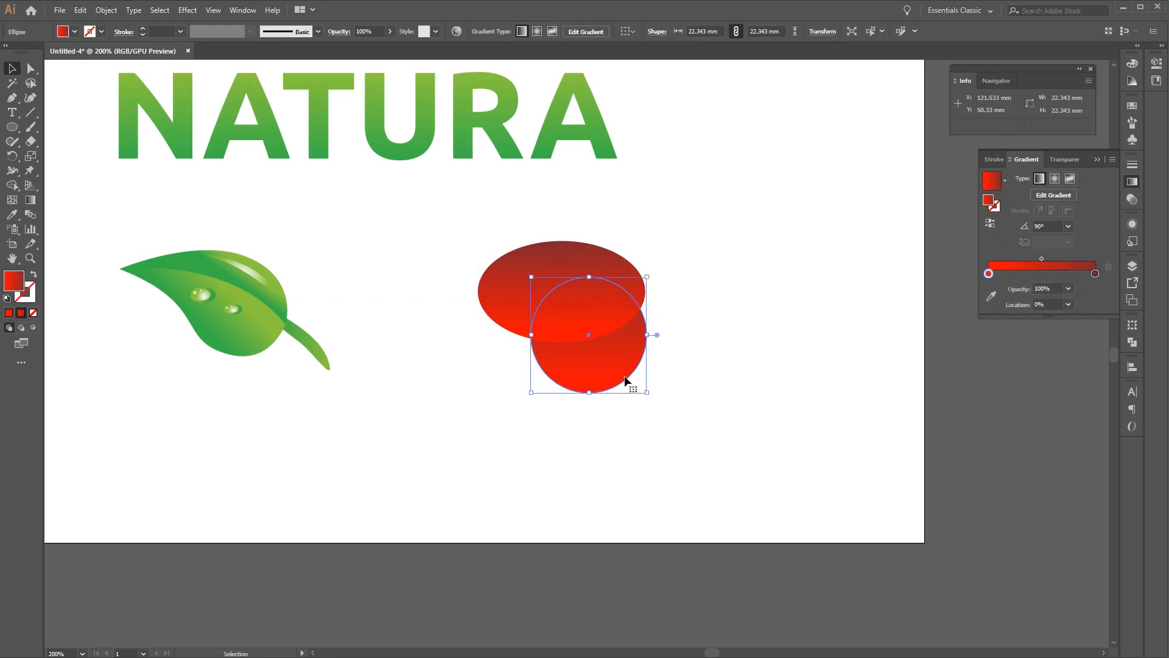
{"action": "key", "text": "a"}
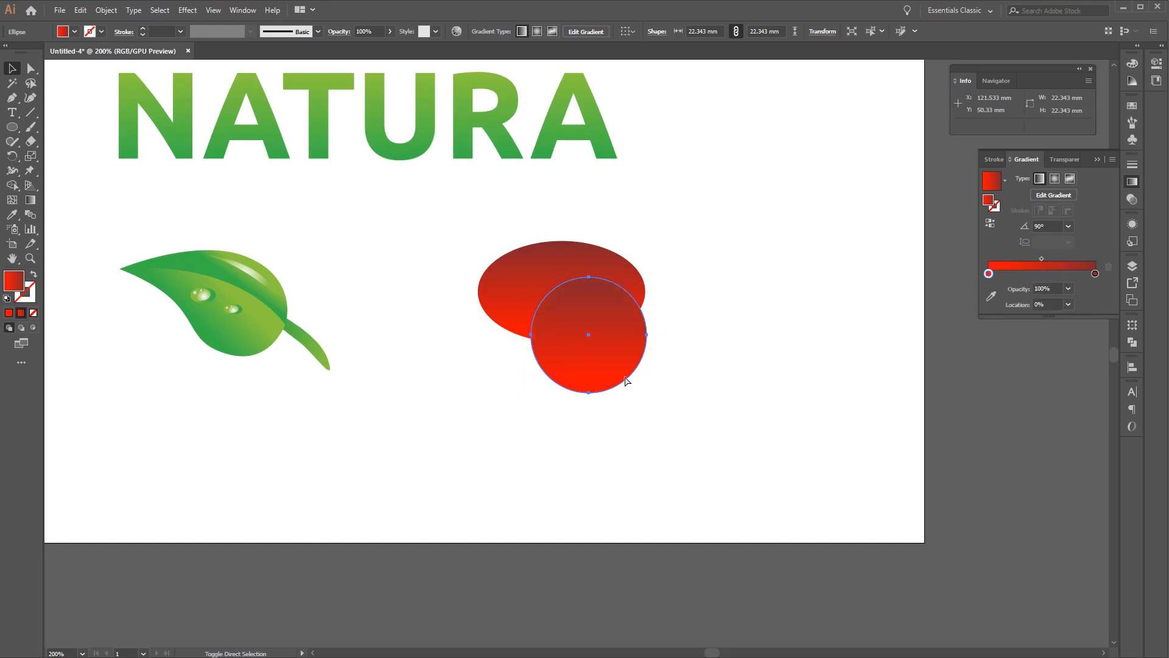
{"action": "key", "text": "v"}
- Move the front circle copy below the other shapes to check the original circle, and undo the move
{"action": "left_click", "coordinate": [701, 356]}
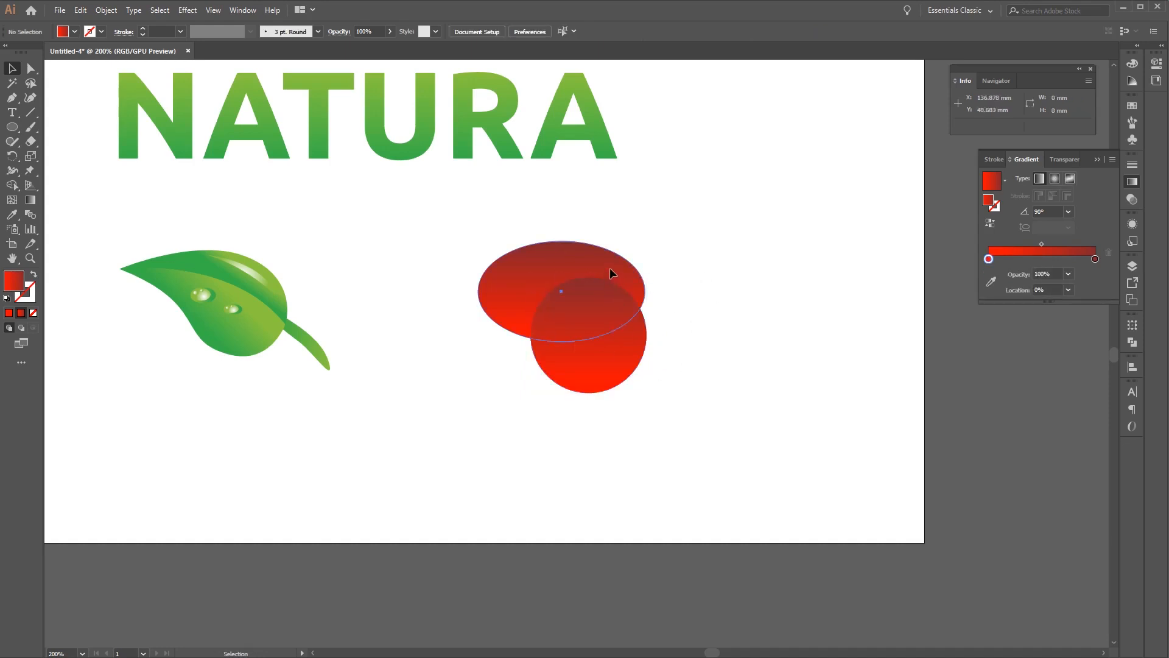
{"action": "left_click", "coordinate": [609, 268]}
{"action": "left_click", "coordinate": [616, 356], "text": "shift"}
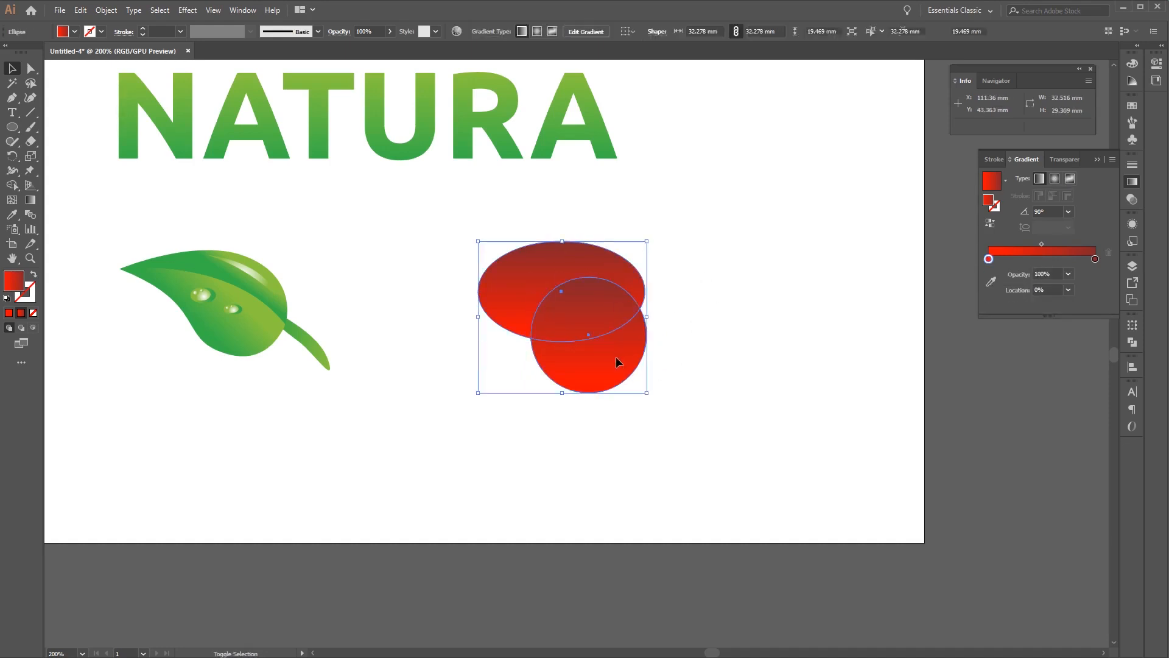
{"action": "left_click", "coordinate": [680, 399]}
{"action": "left_click_drag", "start_coordinate": [603, 366], "coordinate": [699, 491]}
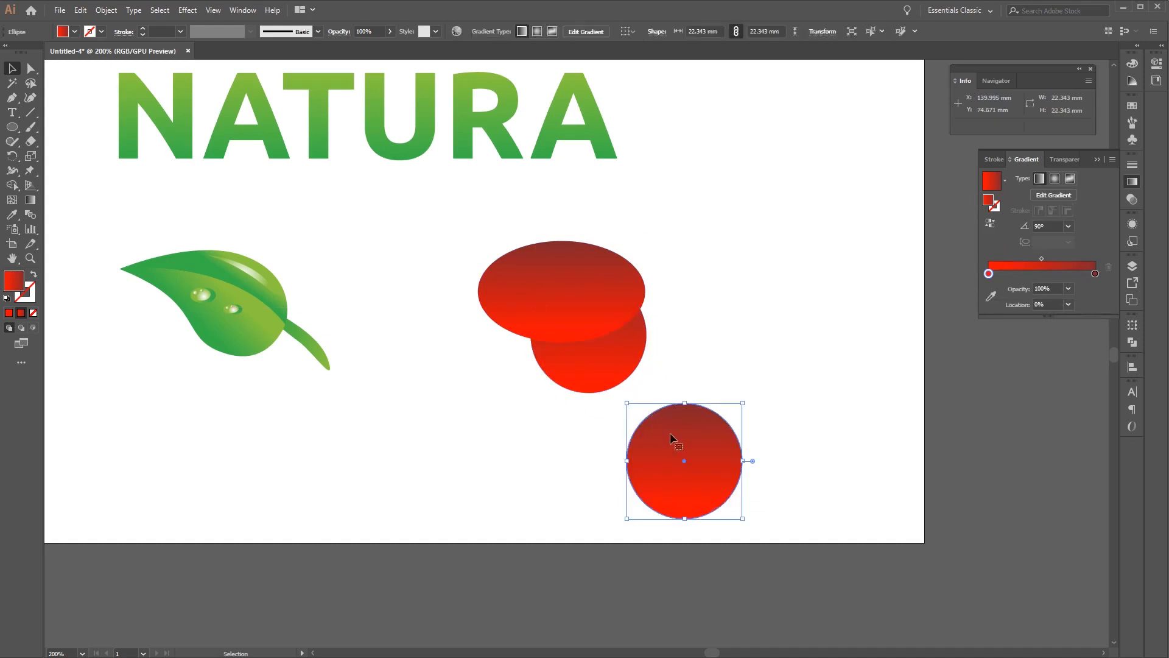
{"action": "left_click", "coordinate": [595, 303]}
{"action": "left_click", "coordinate": [719, 456]}
{"action": "key", "text": "ctrl+z"}
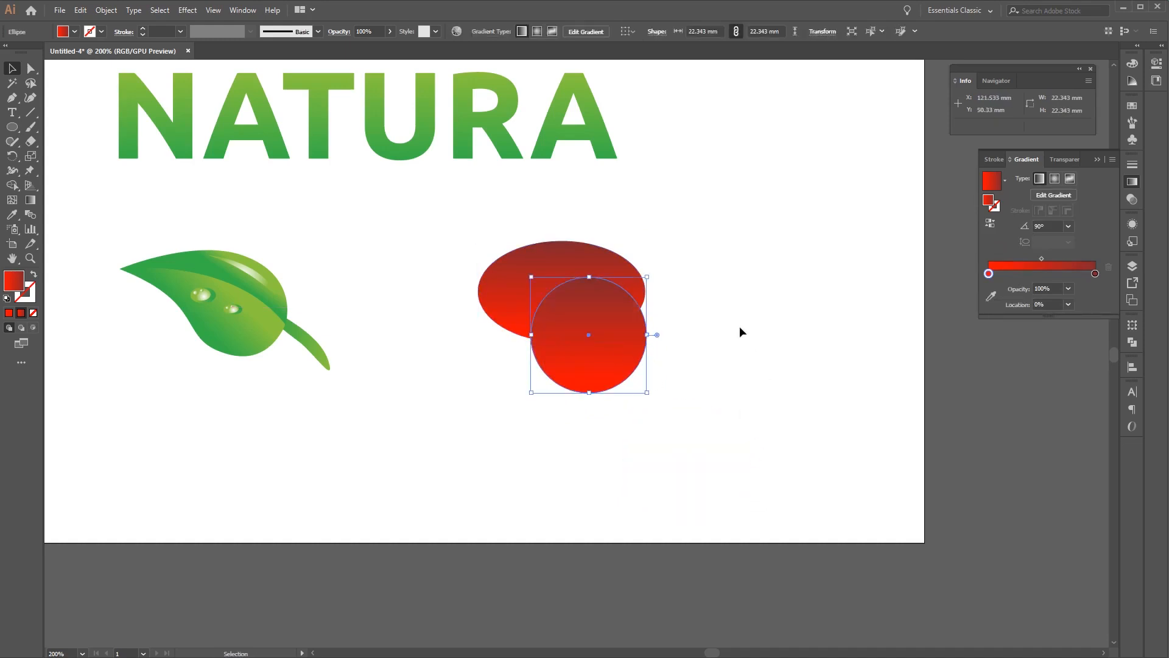
- Intersect the front circle copy with the ellipse using Pathfinder
{"action": "left_click", "coordinate": [532, 272], "text": "shift"}
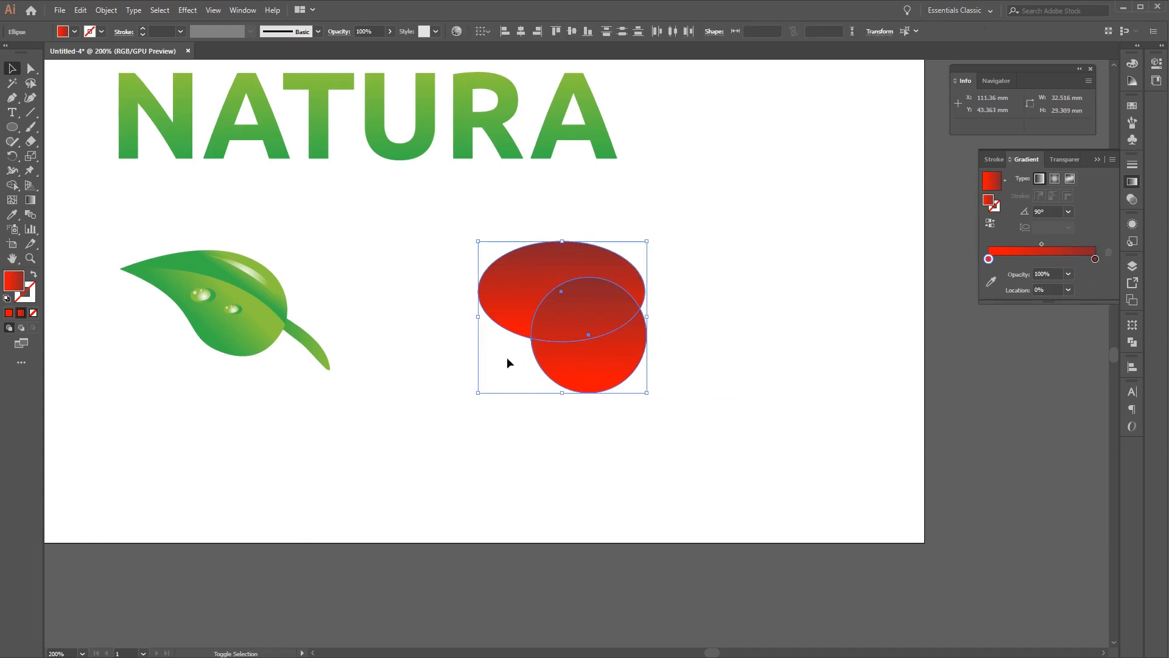
{"action": "left_click", "coordinate": [1134, 343]}
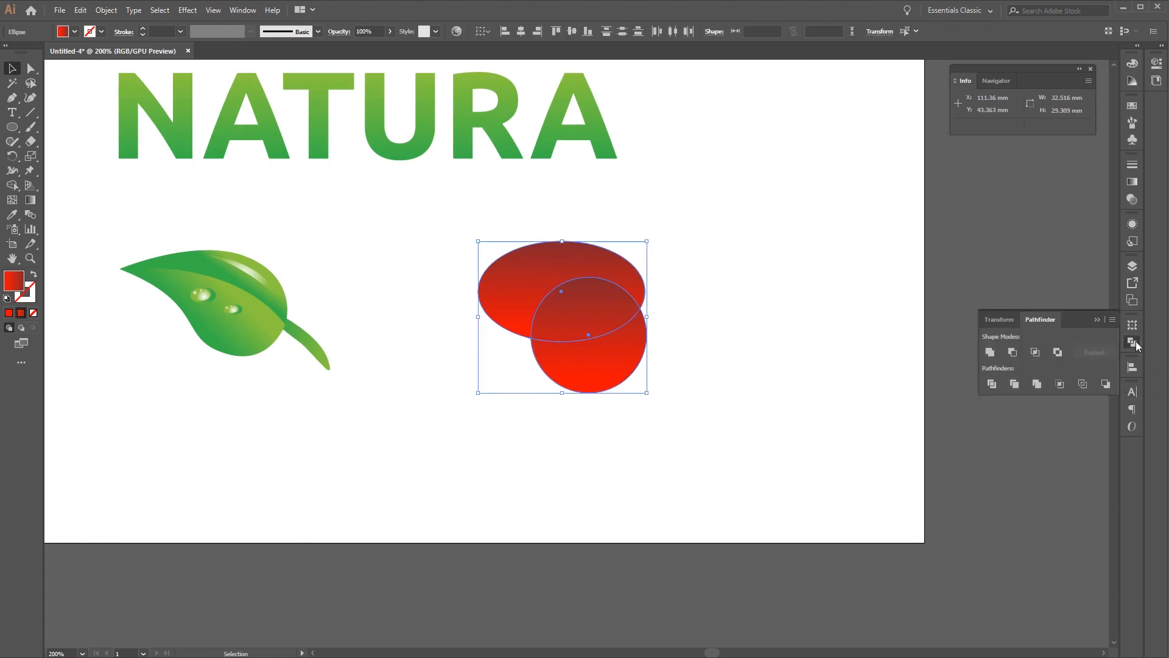
{"action": "left_click", "coordinate": [1036, 352]}
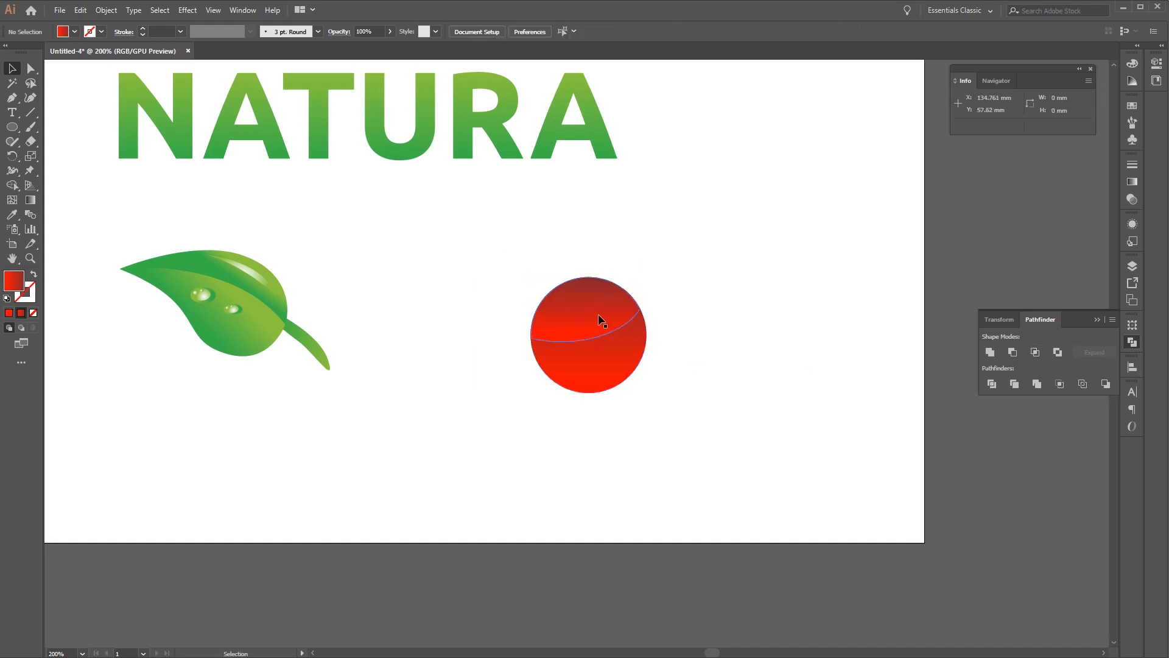
- Move the intersected cap shape away from the circle to check it, and undo the move
{"action": "left_click_drag", "start_coordinate": [598, 318], "coordinate": [718, 253]}
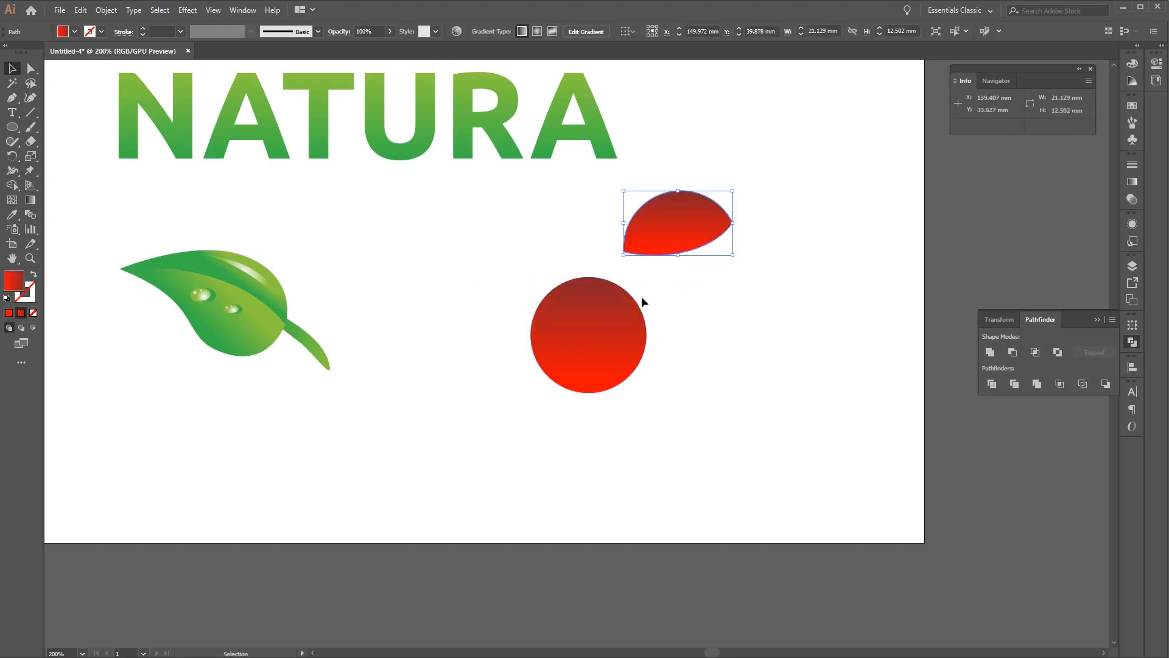
{"action": "key", "text": "a"}
{"action": "key", "text": "ctrl+z"}
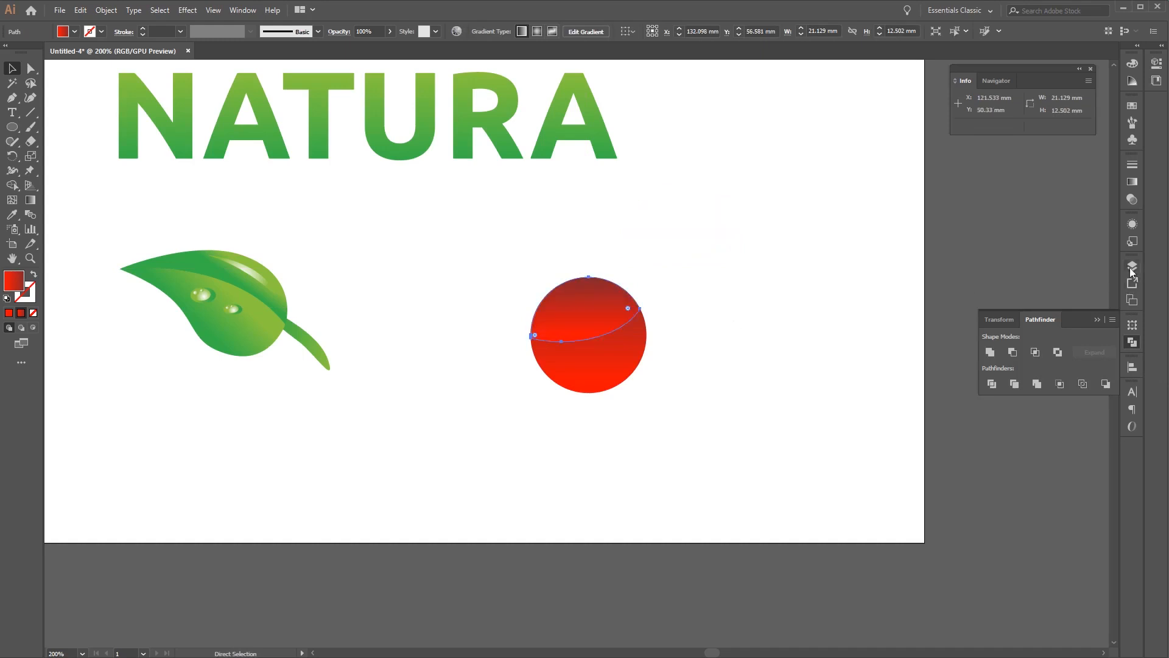
- Set the start stop of the cap shape's gradient to White and the gradient angle to -90°
{"action": "left_click", "coordinate": [1135, 182]}
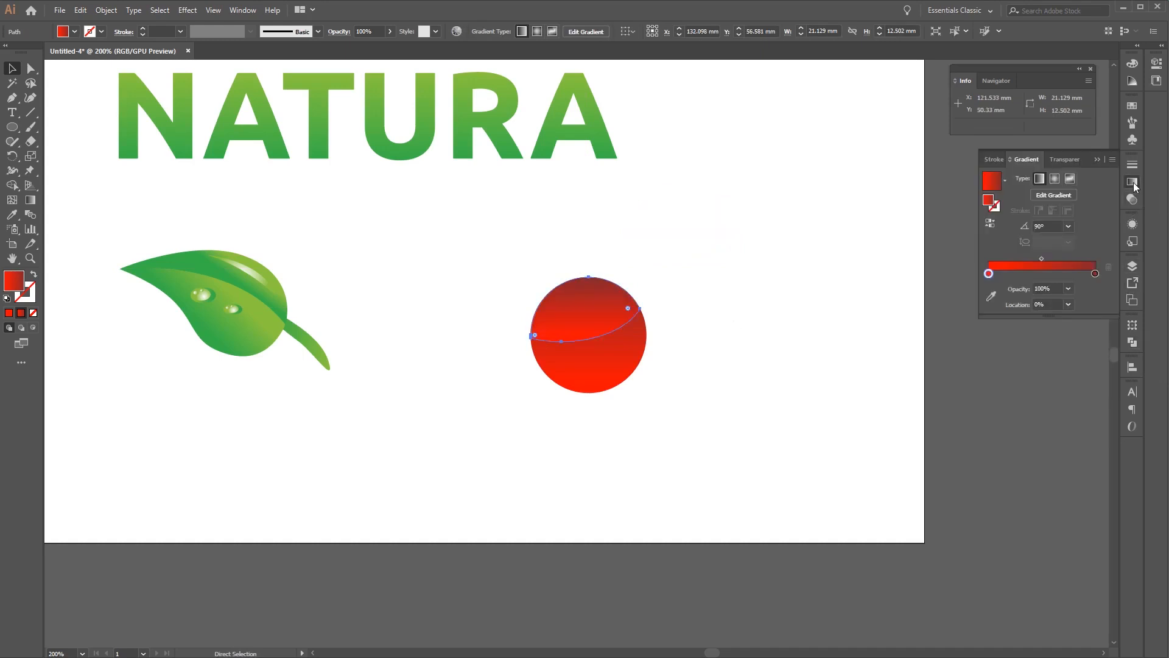
{"action": "double_click", "coordinate": [988, 273]}
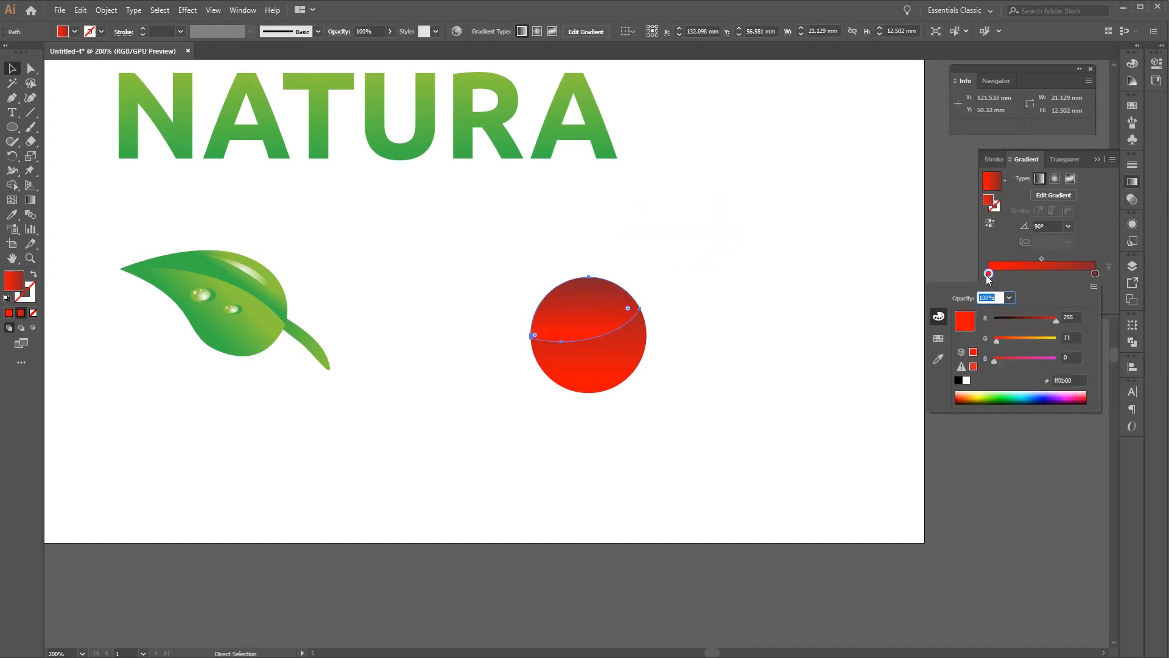
{"action": "left_click", "coordinate": [939, 339]}
{"action": "left_click", "coordinate": [955, 312]}
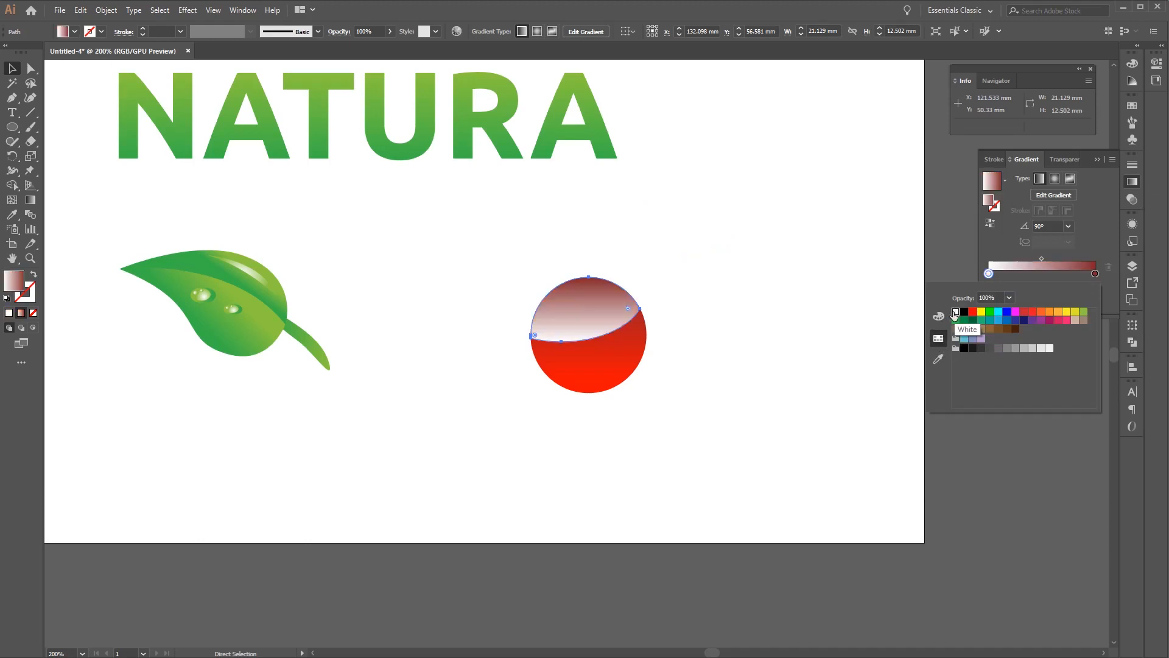
{"action": "left_click", "coordinate": [1056, 236]}
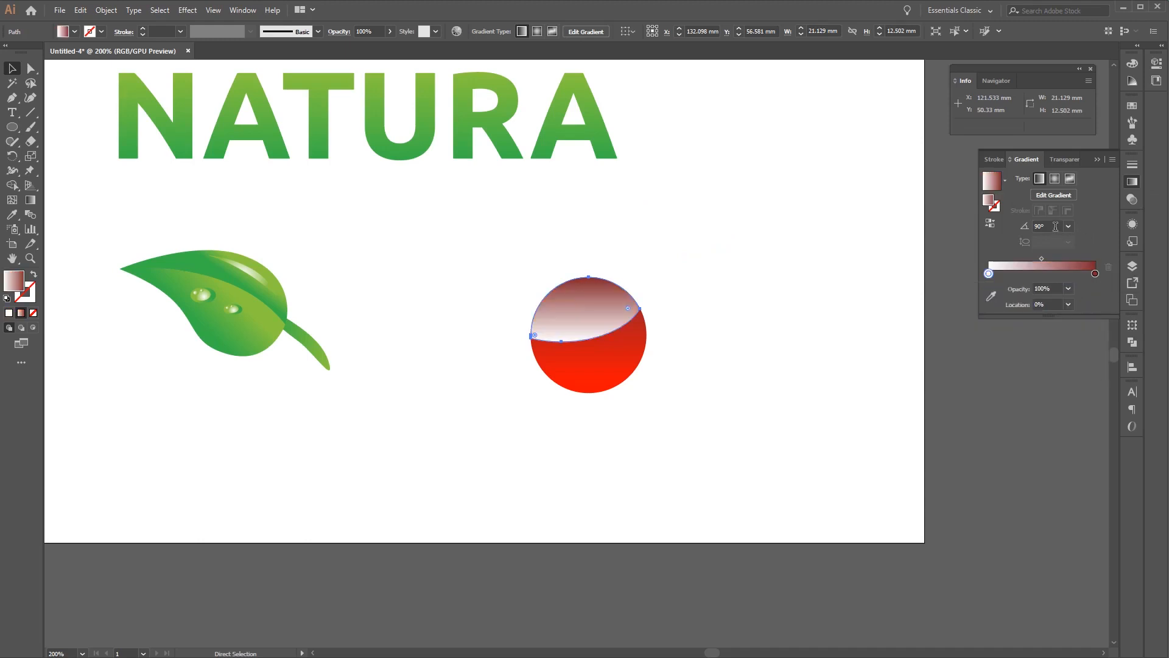
{"action": "left_click", "coordinate": [1048, 226]}
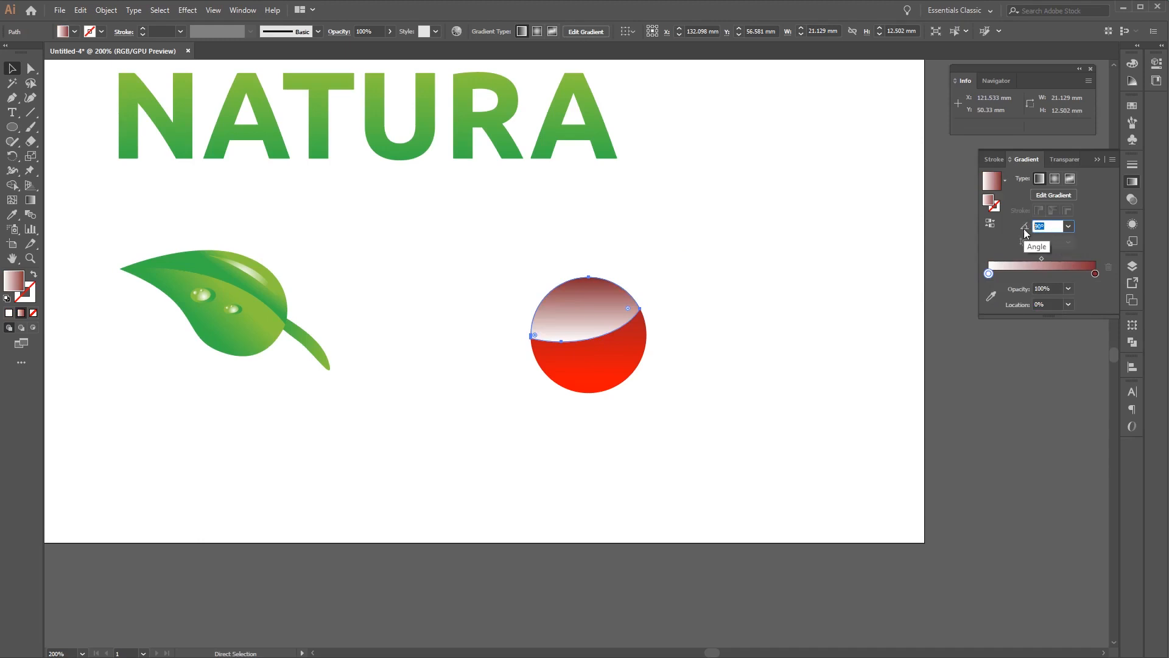
{"action": "type", "text": "-90"}
{"action": "key", "text": "Return"}
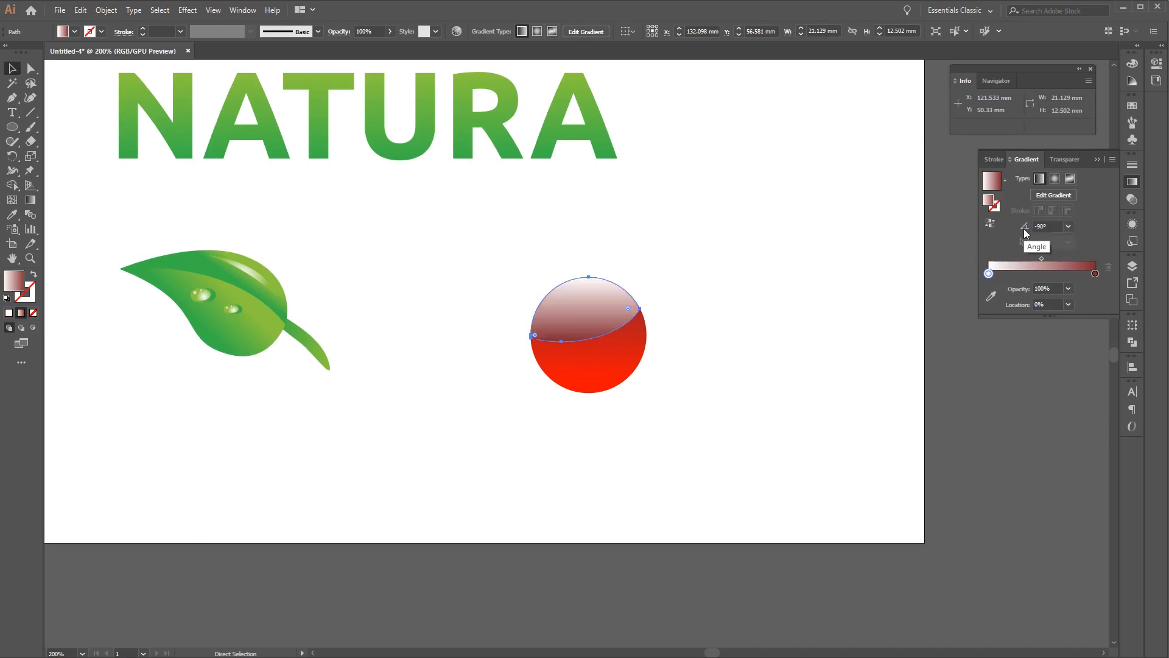
- Set the end stop of the cap shape's gradient to the bright RGB red swatch
{"action": "double_click", "coordinate": [1096, 273]}
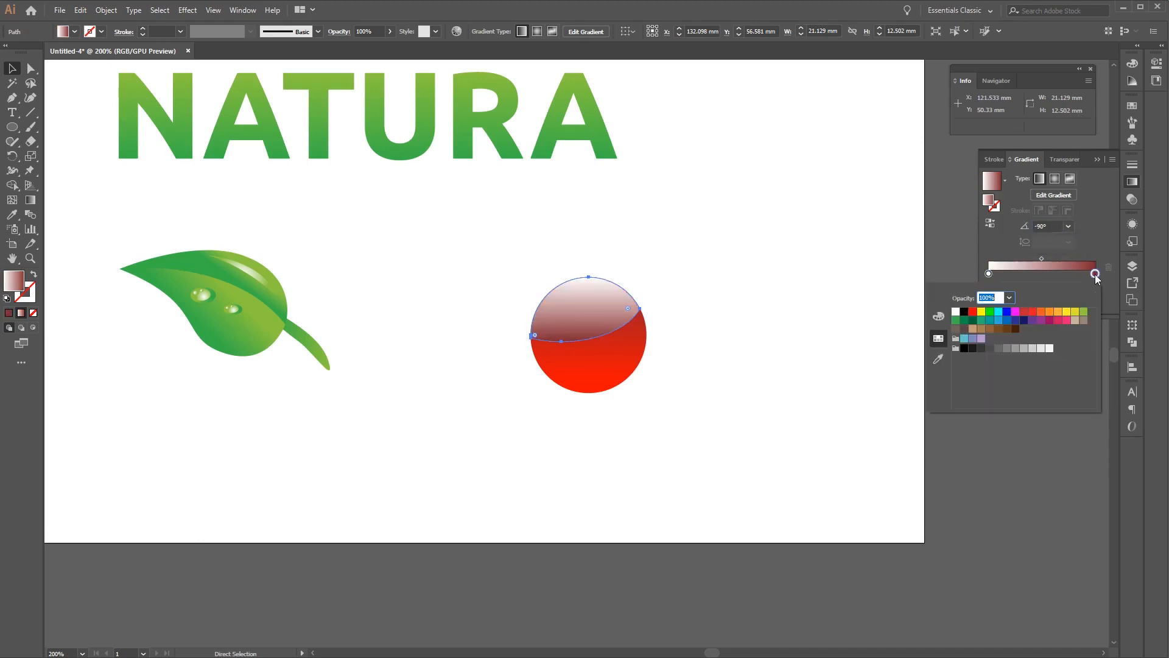
{"action": "left_click", "coordinate": [973, 312]}
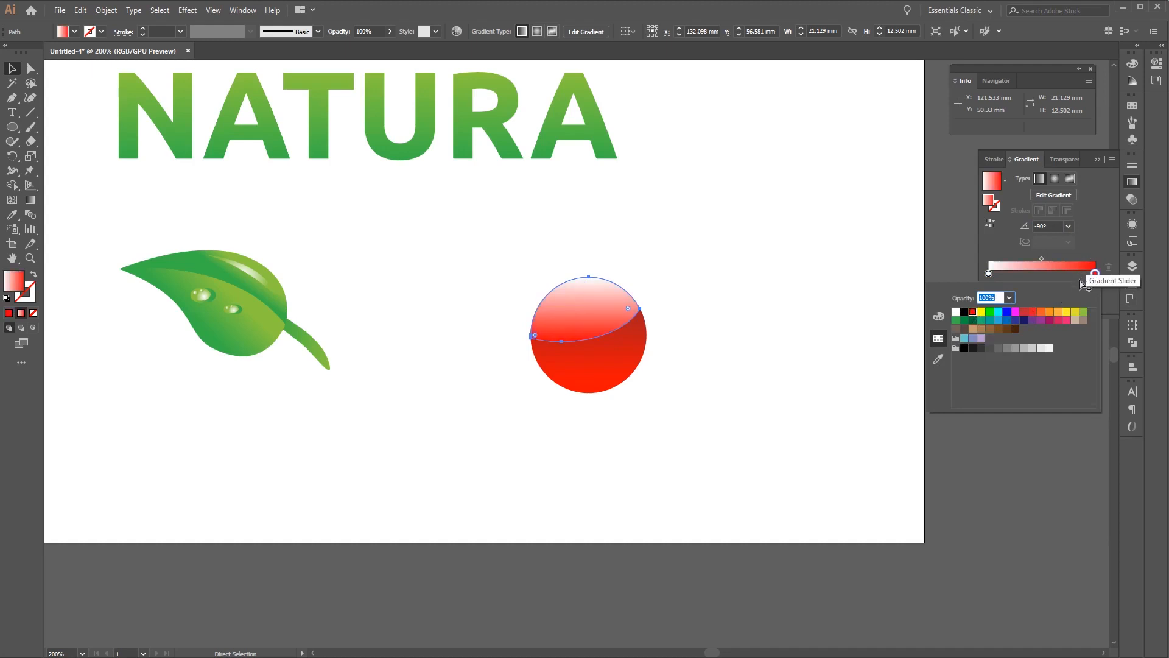
{"action": "left_click", "coordinate": [1094, 247]}
{"action": "key", "text": "v"}
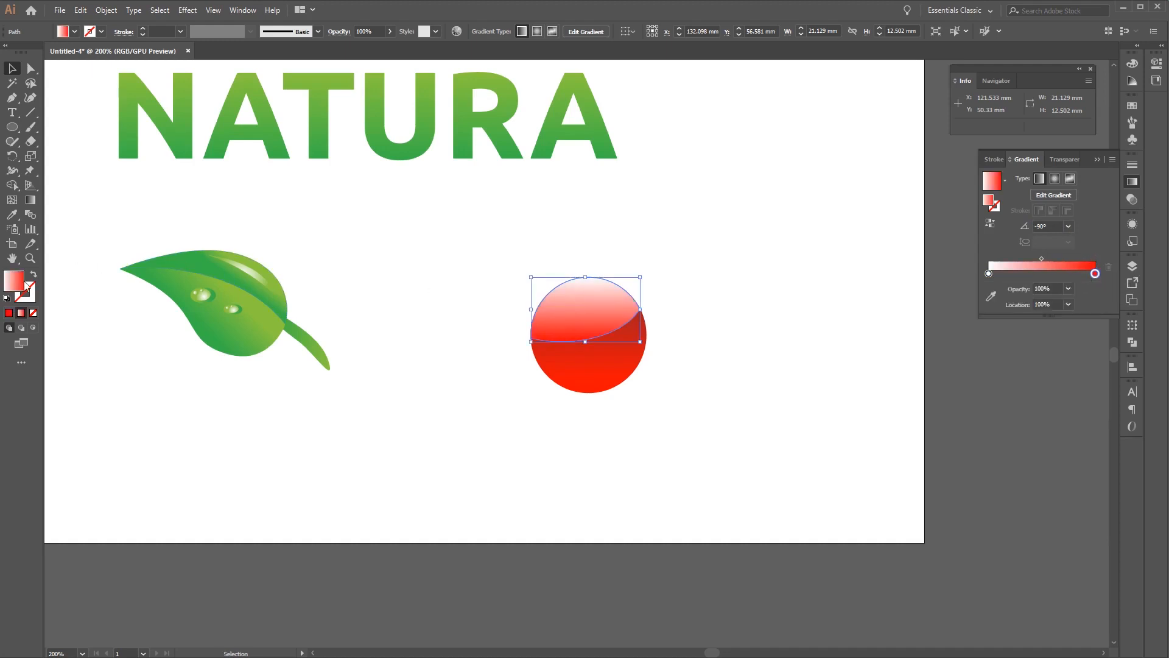
- Redraw the cap's gradient with the Gradient tool from near its upper edge to below its lower edge, about 13.3 mm long at -74.6°
{"action": "left_click", "coordinate": [28, 202]}
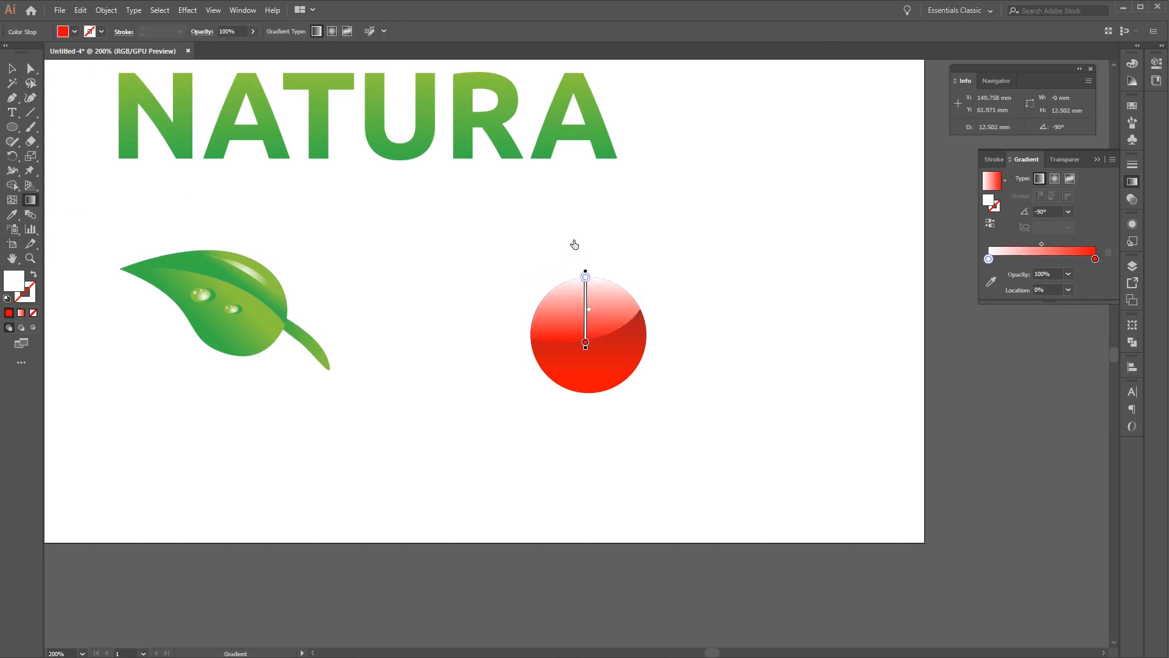
{"action": "left_click", "coordinate": [585, 277]}
{"action": "left_click_drag", "start_coordinate": [595, 325], "coordinate": [623, 368]}
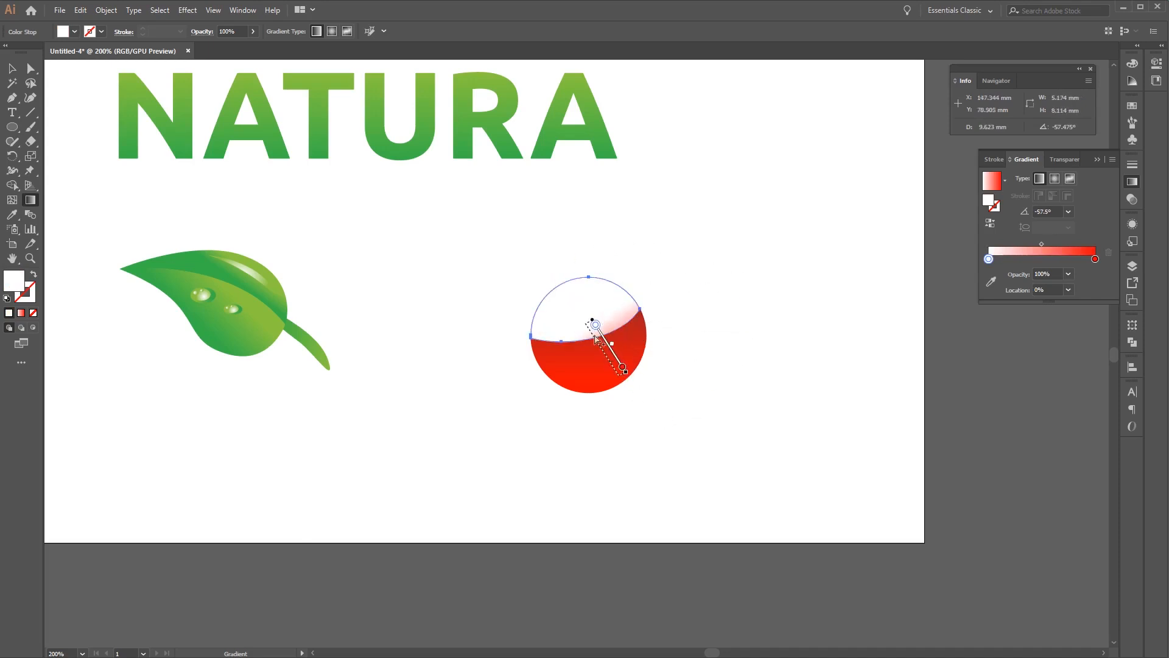
{"action": "left_click_drag", "start_coordinate": [564, 291], "coordinate": [582, 359]}
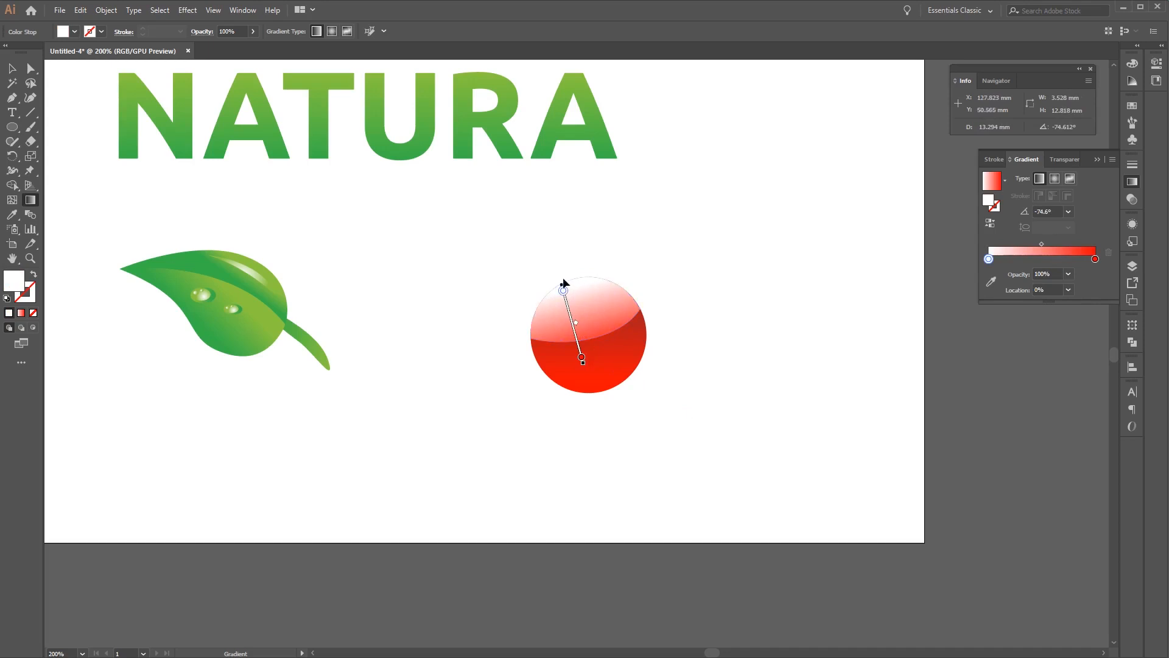
- Change the start stop of the cap's gradient to light pink #ffbfc2 and return to the Selection tool
{"action": "double_click", "coordinate": [989, 259]}
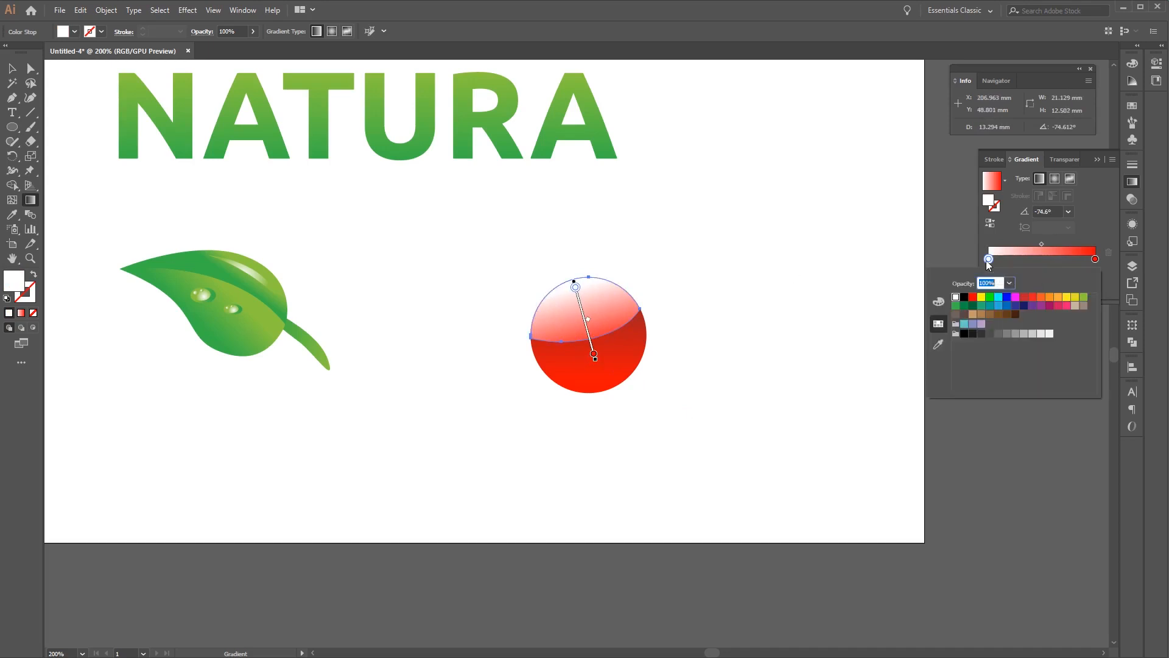
{"action": "left_click", "coordinate": [938, 302]}
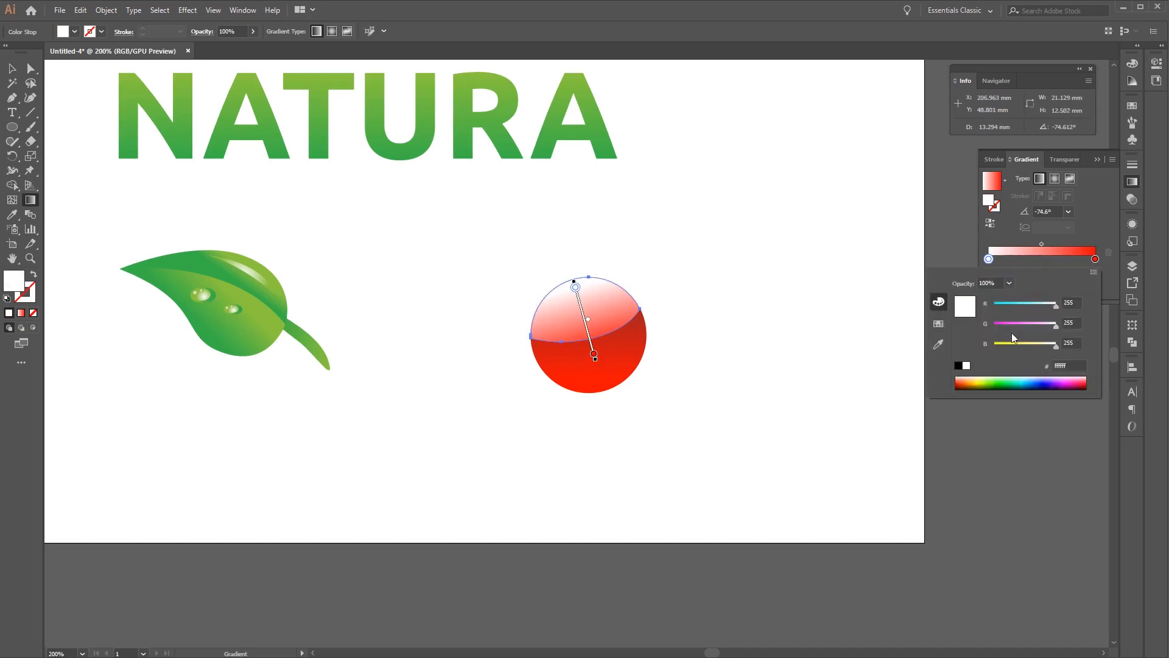
{"action": "left_click", "coordinate": [1081, 378]}
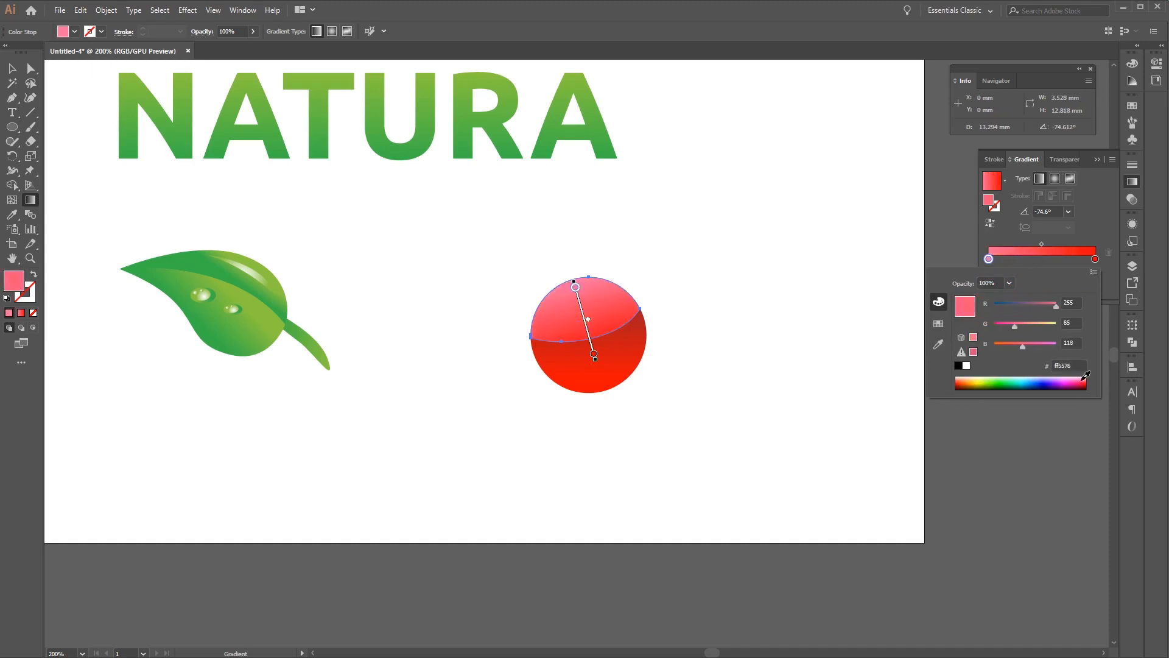
{"action": "left_click_drag", "start_coordinate": [1087, 375], "coordinate": [1091, 379]}
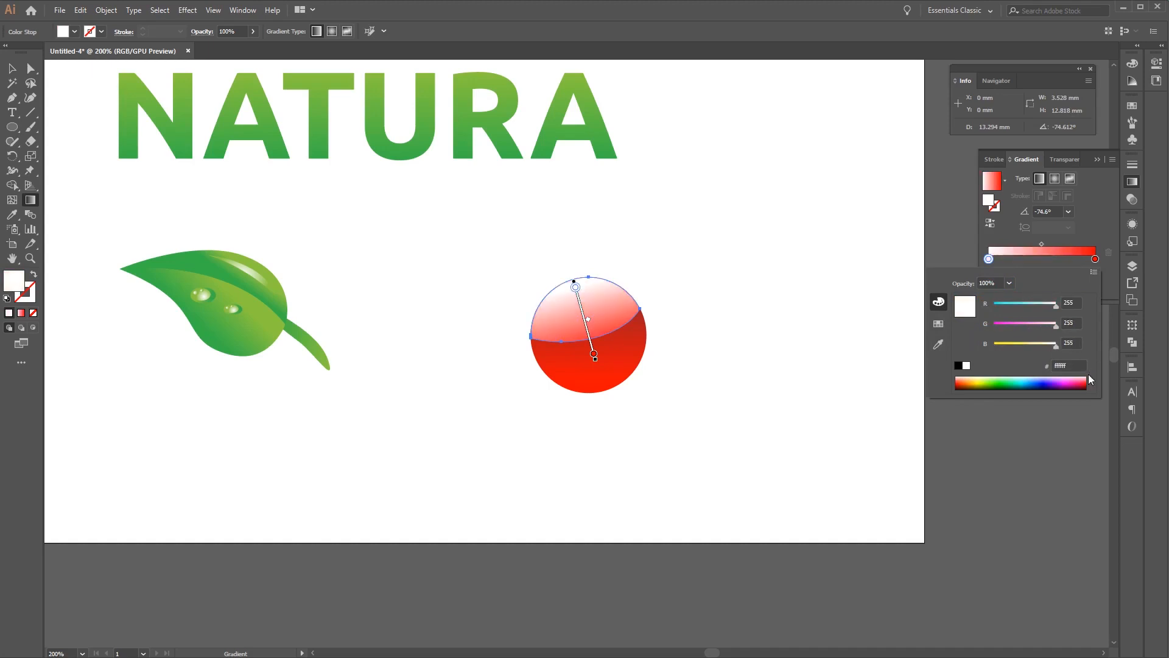
{"action": "left_click", "coordinate": [1088, 375]}
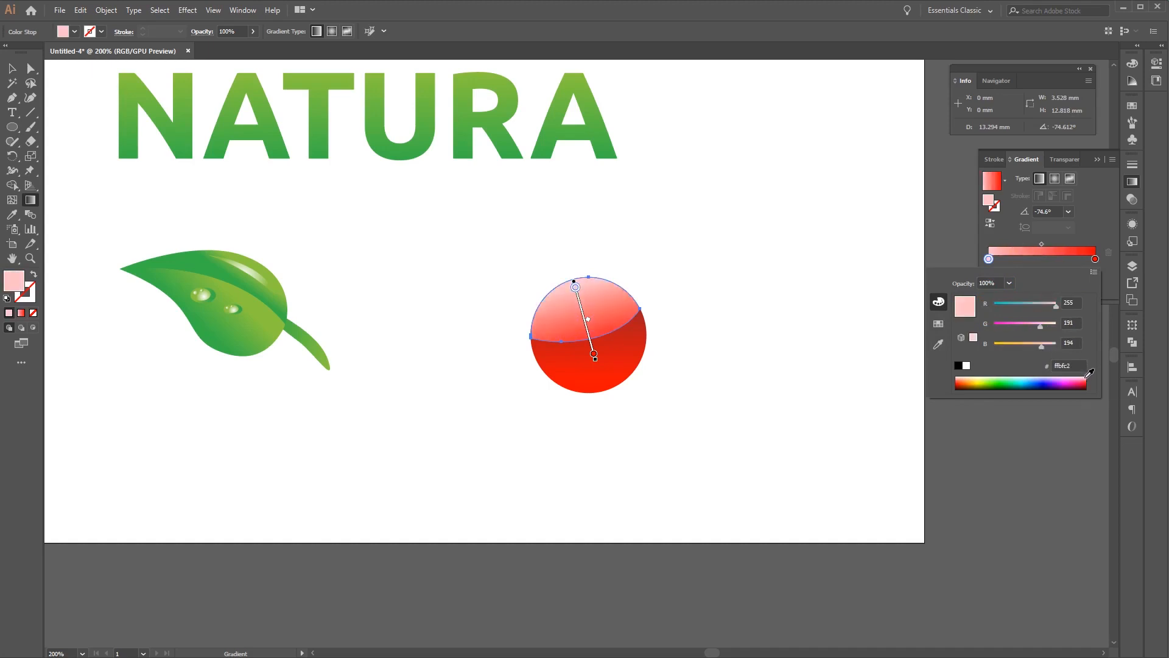
{"action": "left_click", "coordinate": [12, 69]}
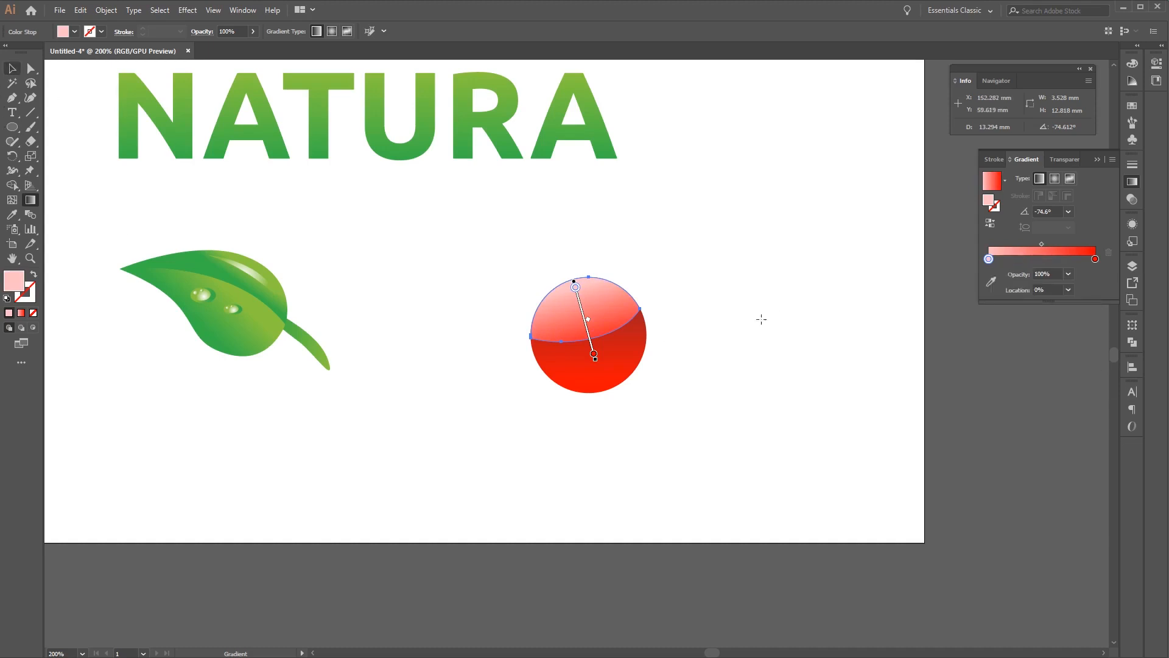
- Undo the stray Gradient tool edit and deselect the ball's cap shape
{"action": "left_click", "coordinate": [781, 306]}
{"action": "key", "text": "ctrl+z"}
{"action": "left_click", "coordinate": [12, 68]}
{"action": "left_click", "coordinate": [704, 409]}
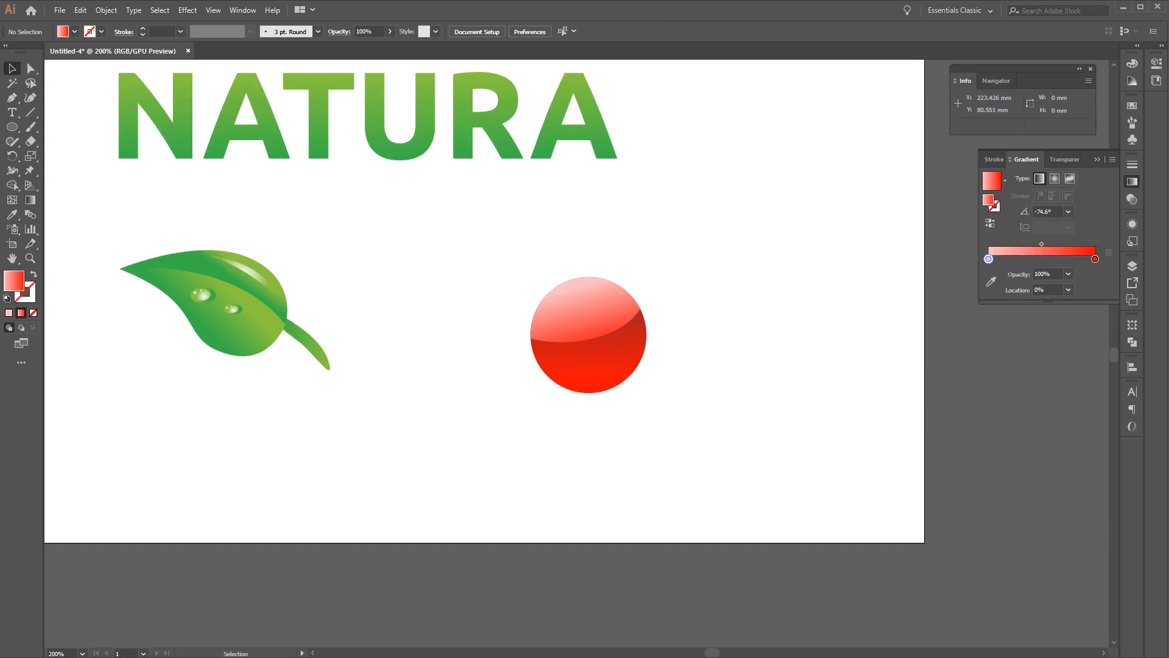
- Draw five black circular spots across the red ball and its edges, the upper-right one about 8.4 mm wide
{"action": "left_click", "coordinate": [12, 129]}
{"action": "left_click", "coordinate": [75, 33]}
{"action": "left_click", "coordinate": [34, 52]}
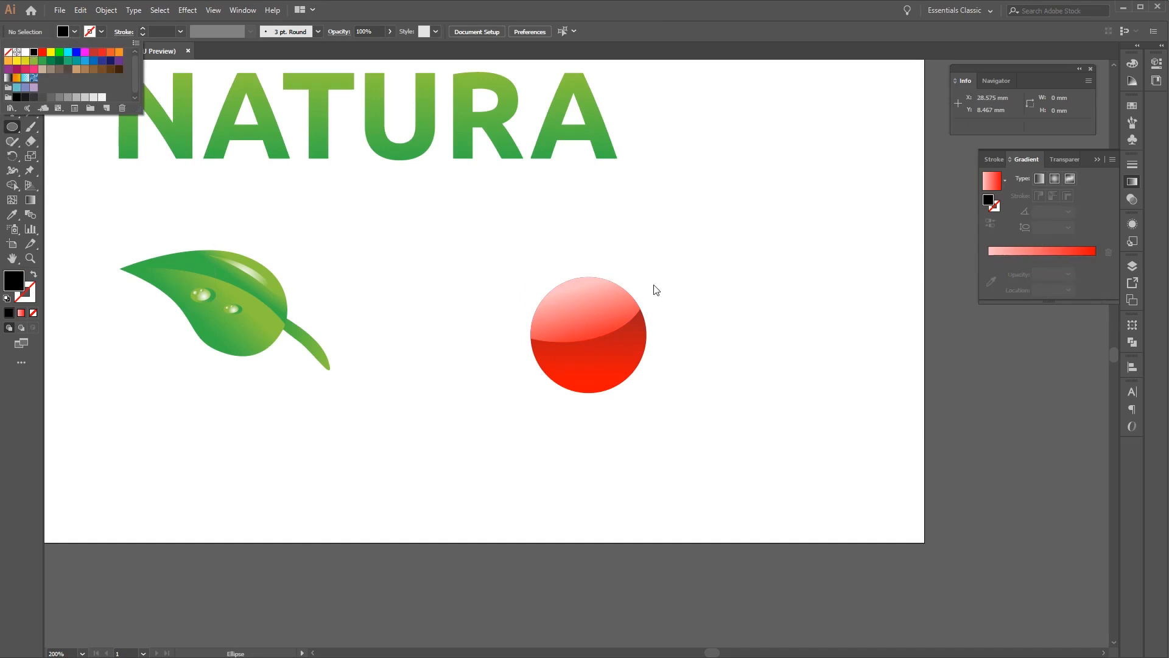
{"action": "left_click", "coordinate": [628, 274]}
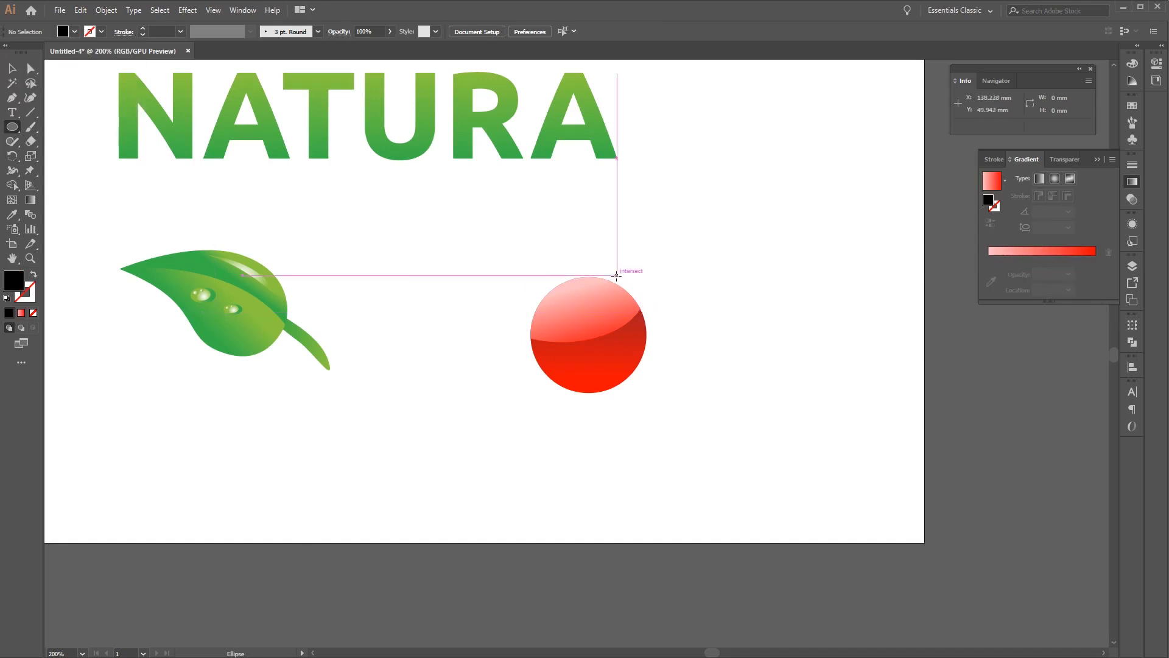
{"action": "left_click_drag", "start_coordinate": [617, 275], "coordinate": [661, 318]}
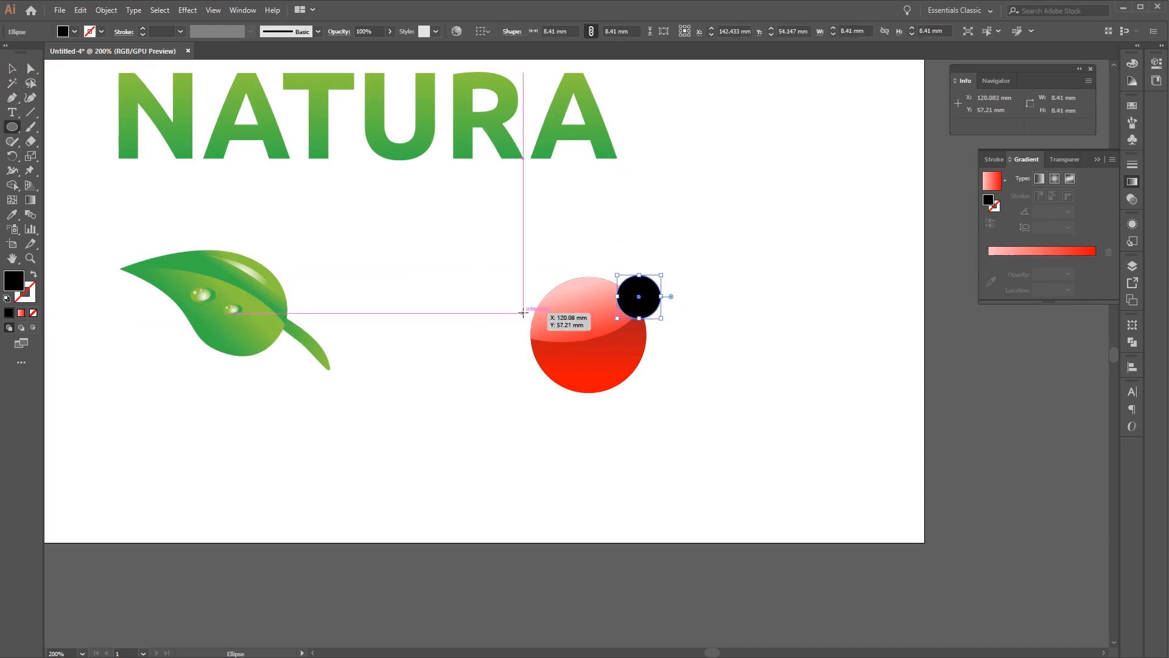
{"action": "left_click_drag", "start_coordinate": [523, 307], "coordinate": [656, 384]}
{"action": "left_click_drag", "start_coordinate": [550, 370], "coordinate": [581, 401]}
{"action": "key", "text": "v"}
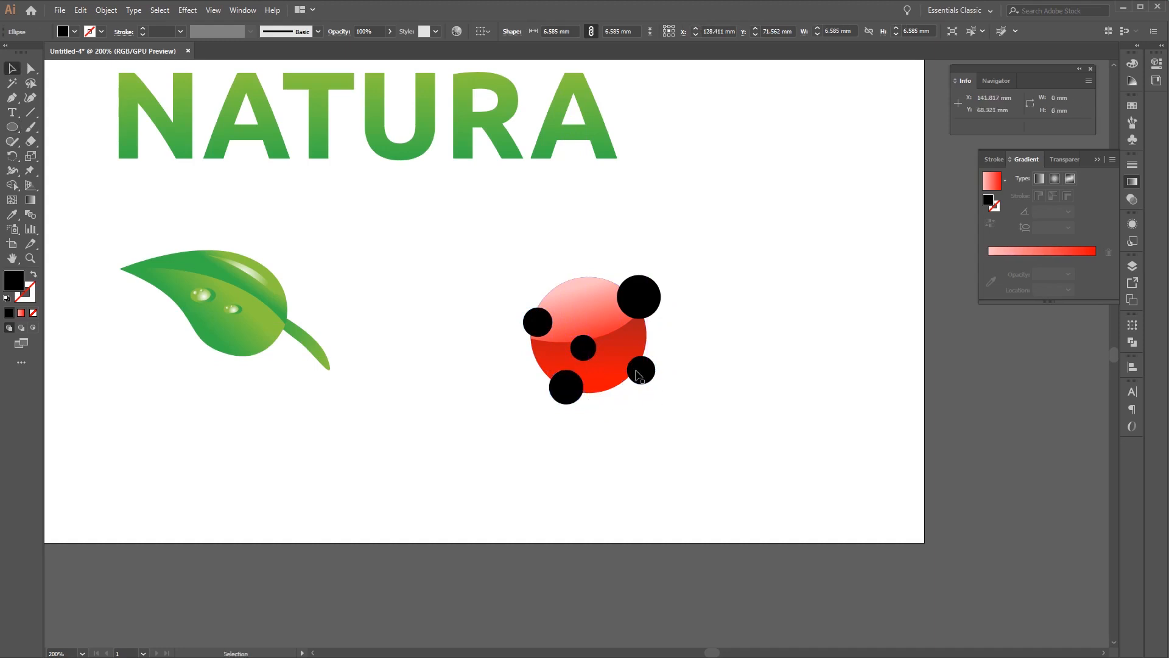
- Reposition the black spots slightly, moving the edge spots inward and the centre spot a little upward
{"action": "left_click_drag", "start_coordinate": [637, 374], "coordinate": [633, 369]}
{"action": "left_click_drag", "start_coordinate": [552, 397], "coordinate": [552, 392]}
{"action": "left_click", "coordinate": [643, 297]}
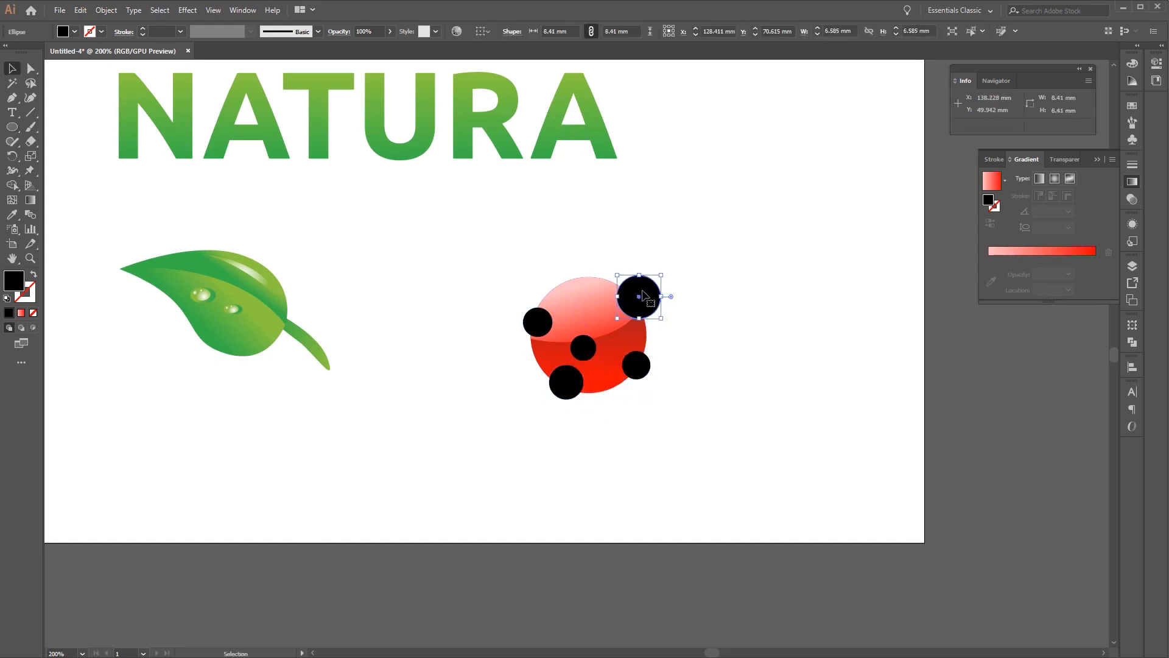
{"action": "left_click_drag", "start_coordinate": [643, 296], "coordinate": [627, 290]}
{"action": "left_click_drag", "start_coordinate": [549, 319], "coordinate": [550, 311]}
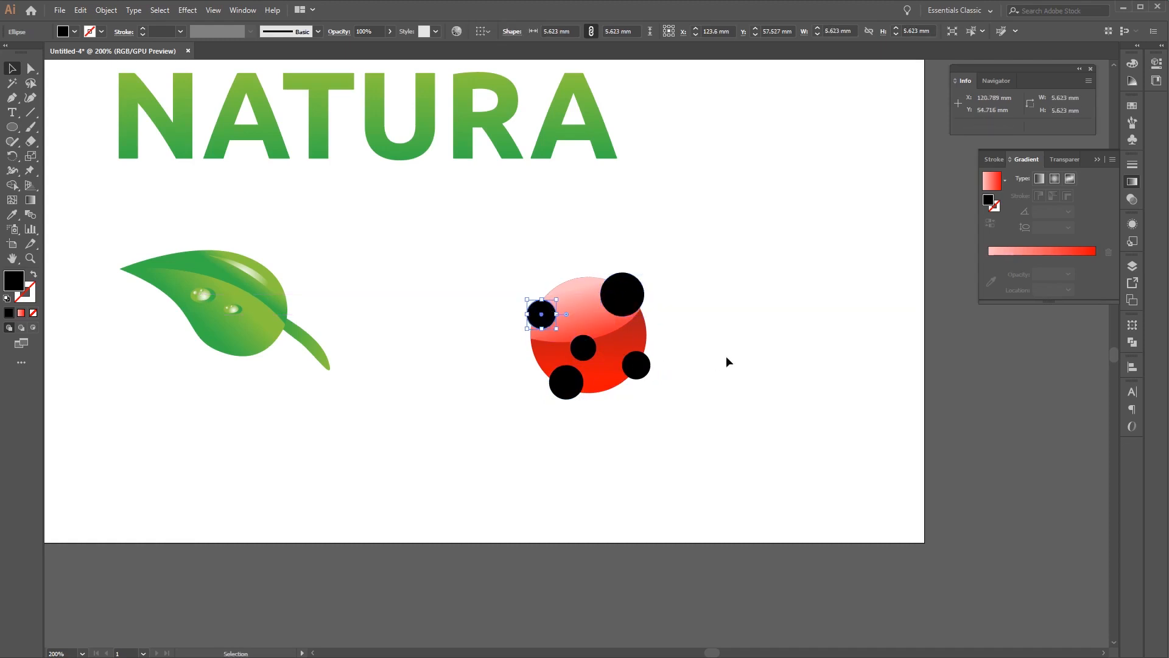
{"action": "left_click", "coordinate": [726, 356]}
{"action": "left_click_drag", "start_coordinate": [592, 349], "coordinate": [595, 342]}
- Copy the red ball and place the copy in front of all the spots
{"action": "left_click", "coordinate": [628, 346]}
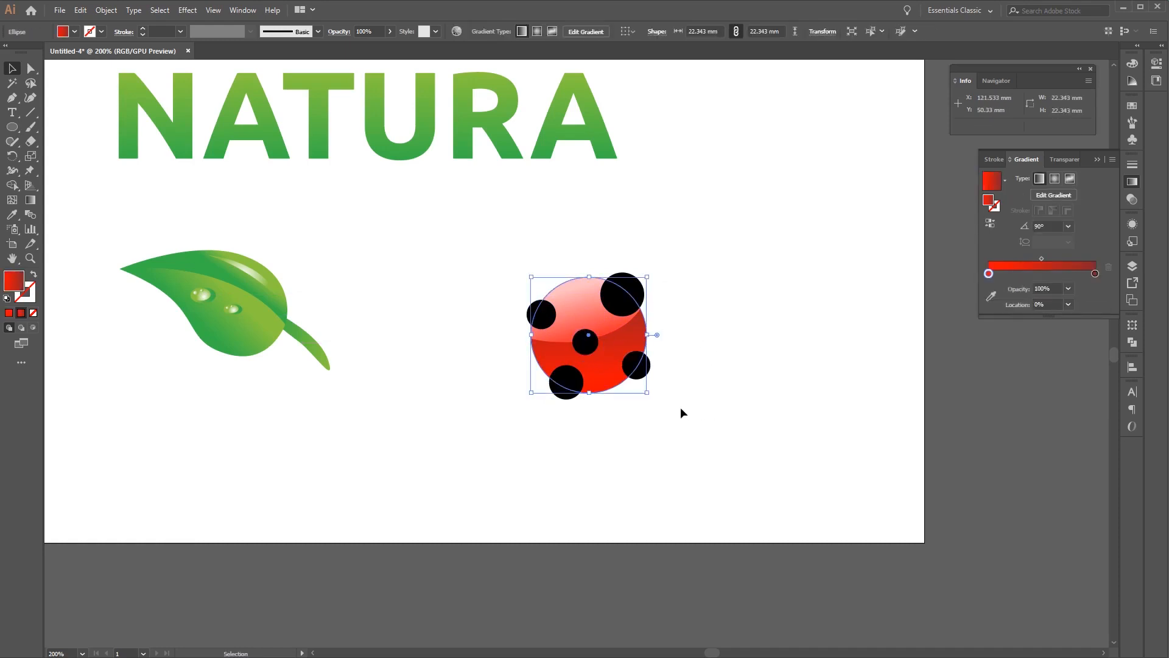
{"action": "key", "text": "ctrl"}
{"action": "key", "text": "ctrl"}
{"action": "key", "text": "ctrl+shift+bracketright"}
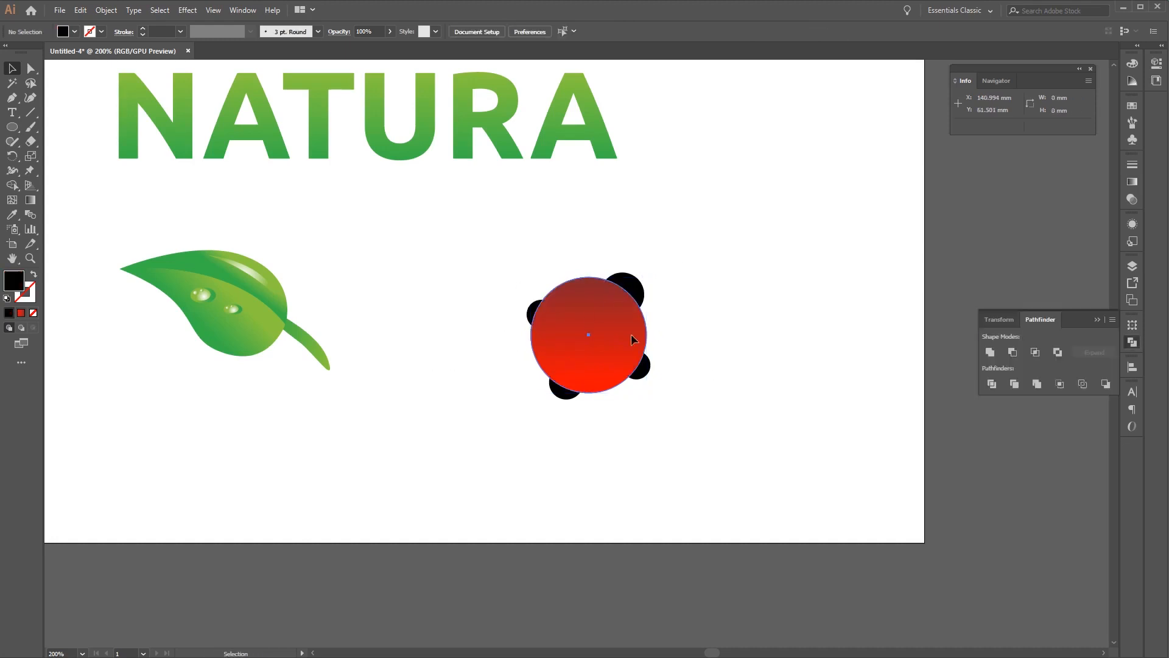
{"action": "left_click", "coordinate": [631, 337]}
{"action": "left_click", "coordinate": [739, 257]}
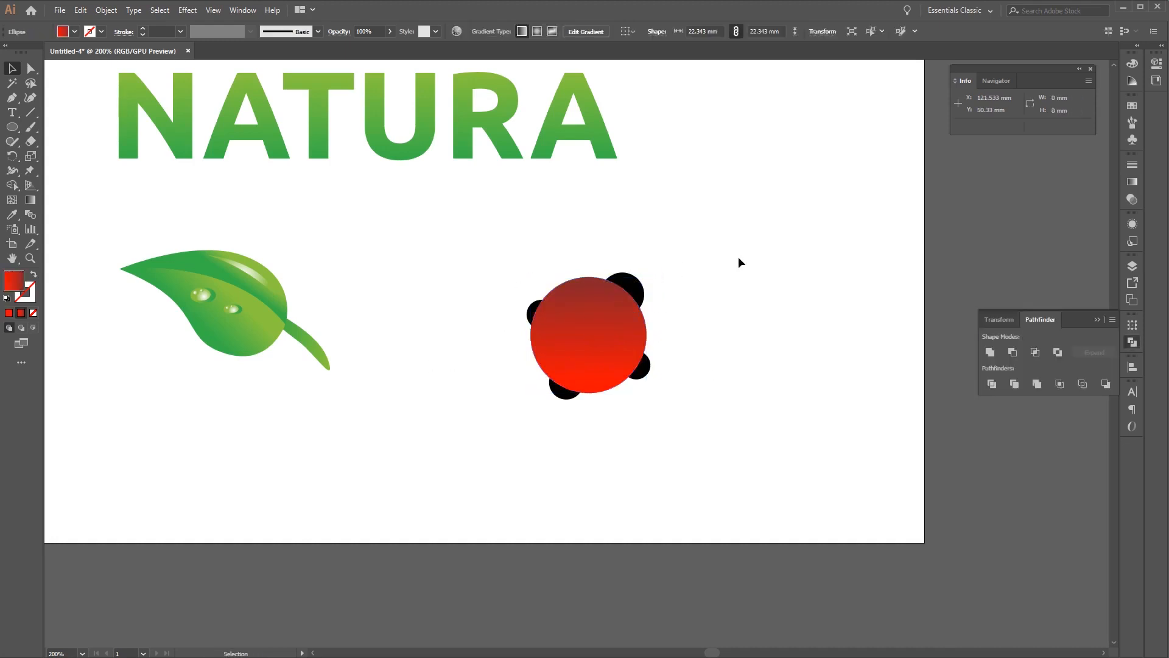
- Trim the upper-right spot by intersecting it with the ball copy and give it the black fill of another spot
{"action": "left_click", "coordinate": [623, 313]}
{"action": "left_click", "coordinate": [630, 289], "text": "shift"}
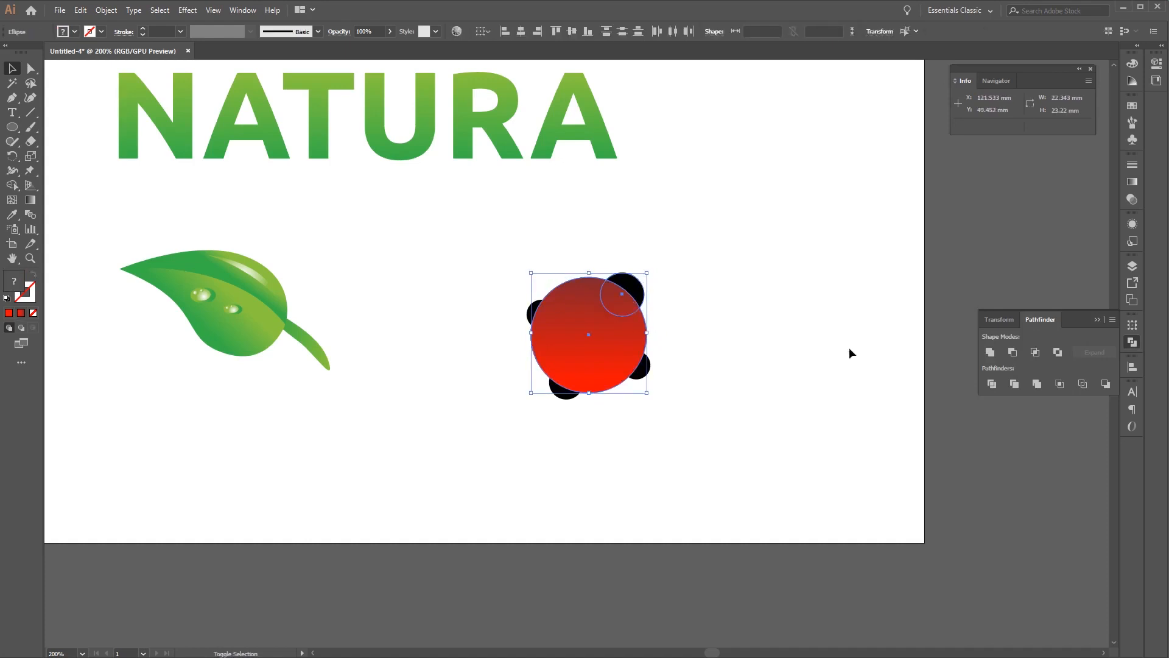
{"action": "left_click", "coordinate": [1035, 352]}
{"action": "left_click", "coordinate": [677, 298]}
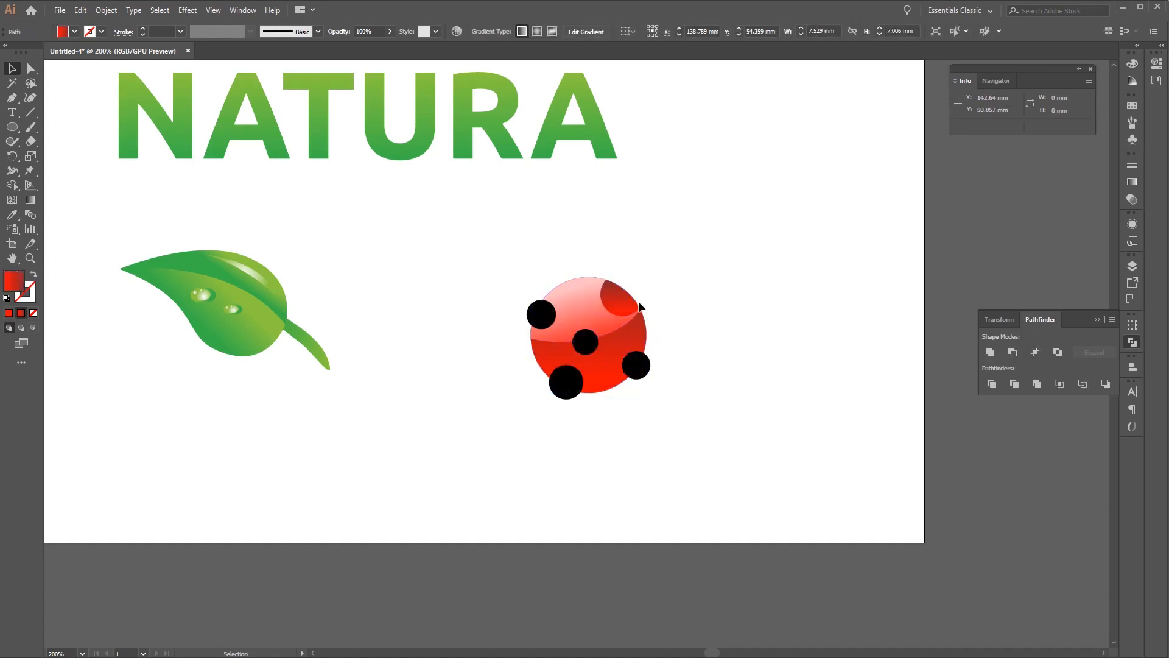
{"action": "left_click", "coordinate": [624, 303]}
{"action": "key", "text": "i"}
{"action": "left_click", "coordinate": [636, 365]}
{"action": "key", "text": "v"}
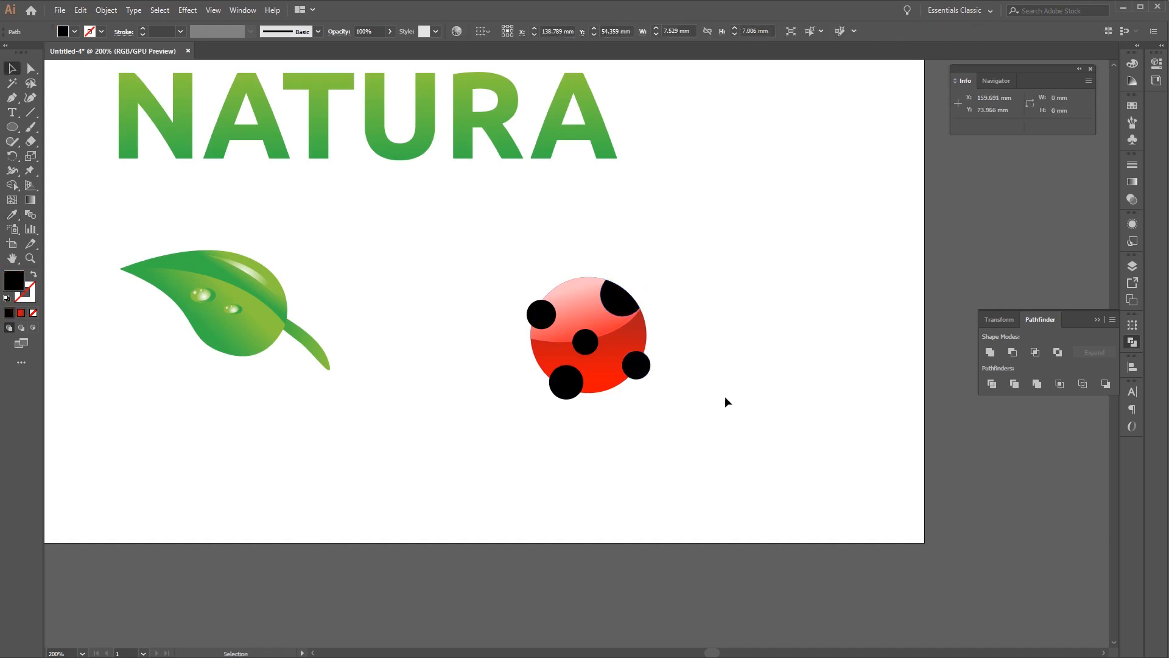
{"action": "left_click", "coordinate": [724, 396]}
- Paste a ball copy in front, intersect it with the lower-right spot and sample black onto the trimmed shape
{"action": "key", "text": "ctrl+f"}
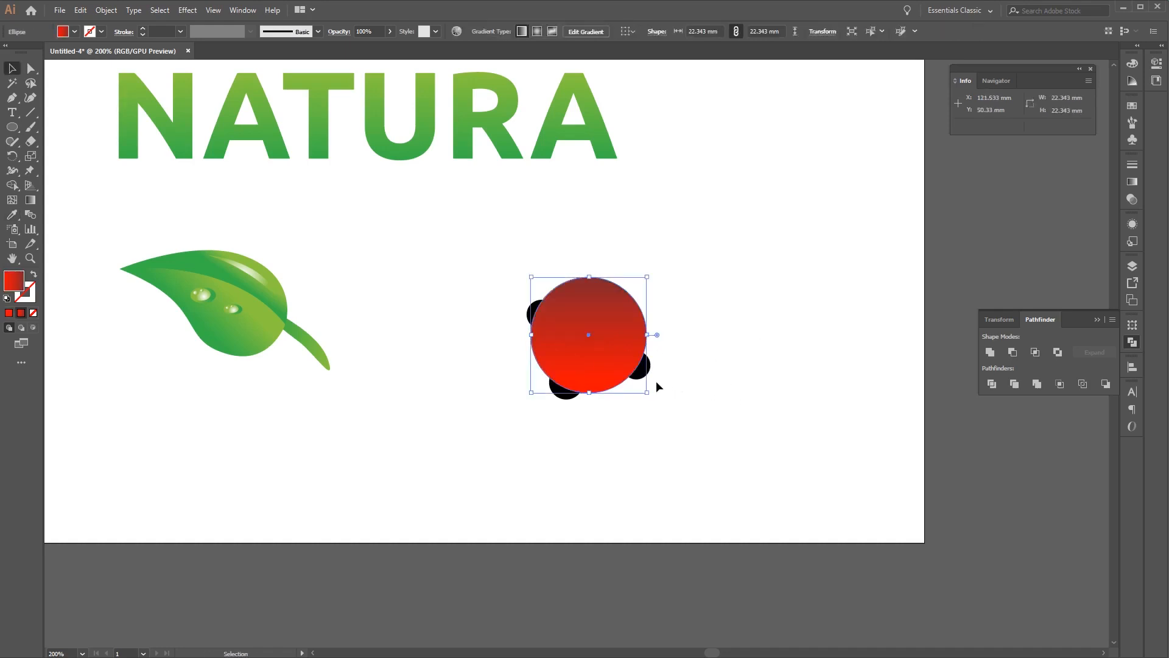
{"action": "left_click", "coordinate": [642, 368], "text": "shift"}
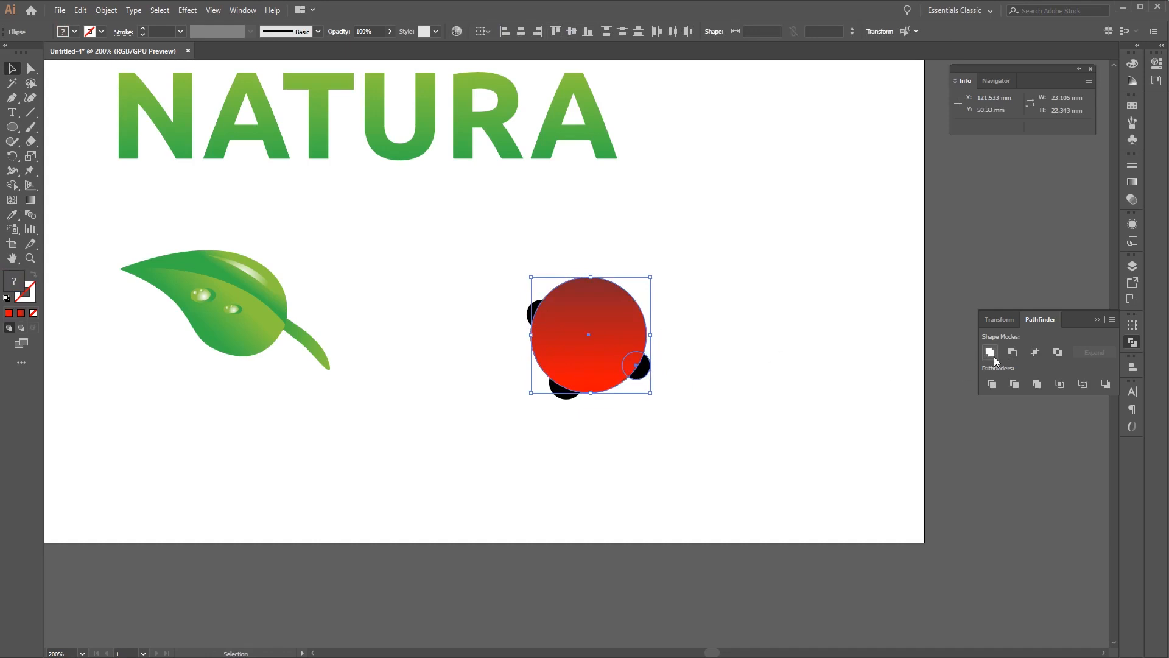
{"action": "left_click", "coordinate": [1036, 353]}
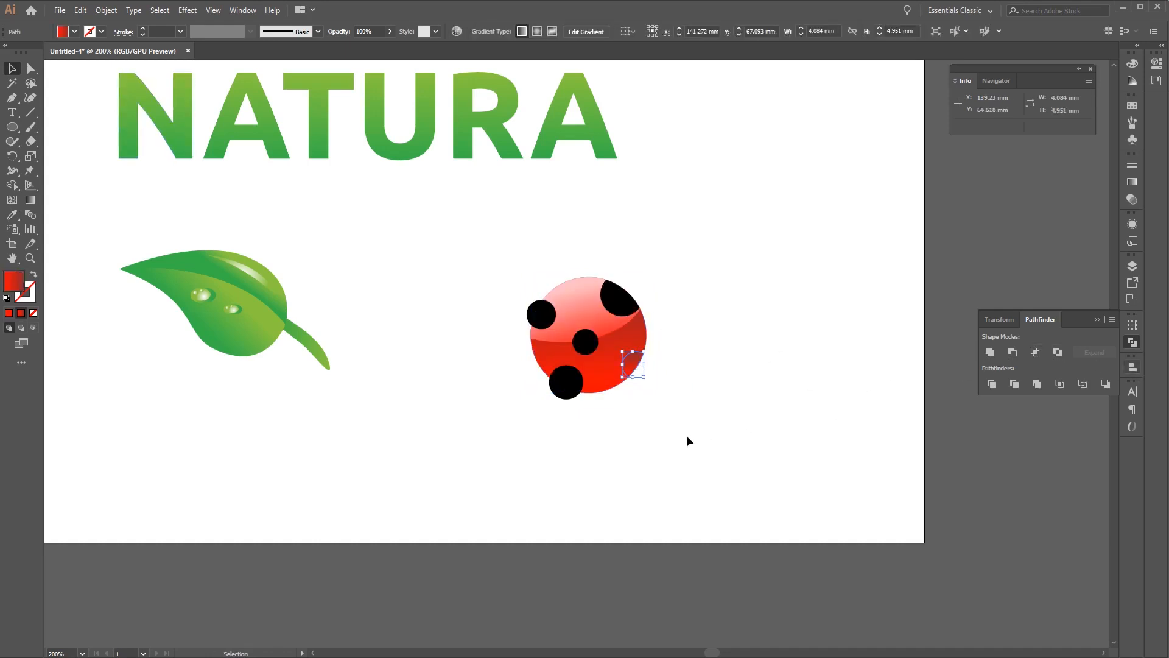
{"action": "key", "text": "i"}
{"action": "left_click", "coordinate": [625, 297]}
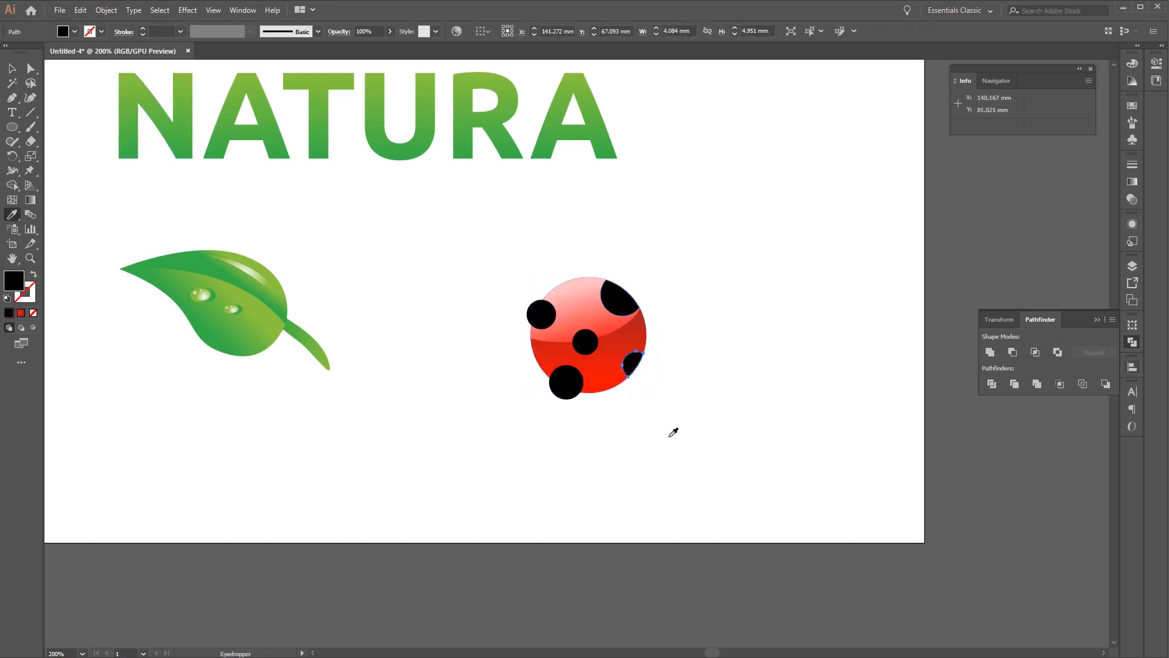
{"action": "key", "text": "v"}
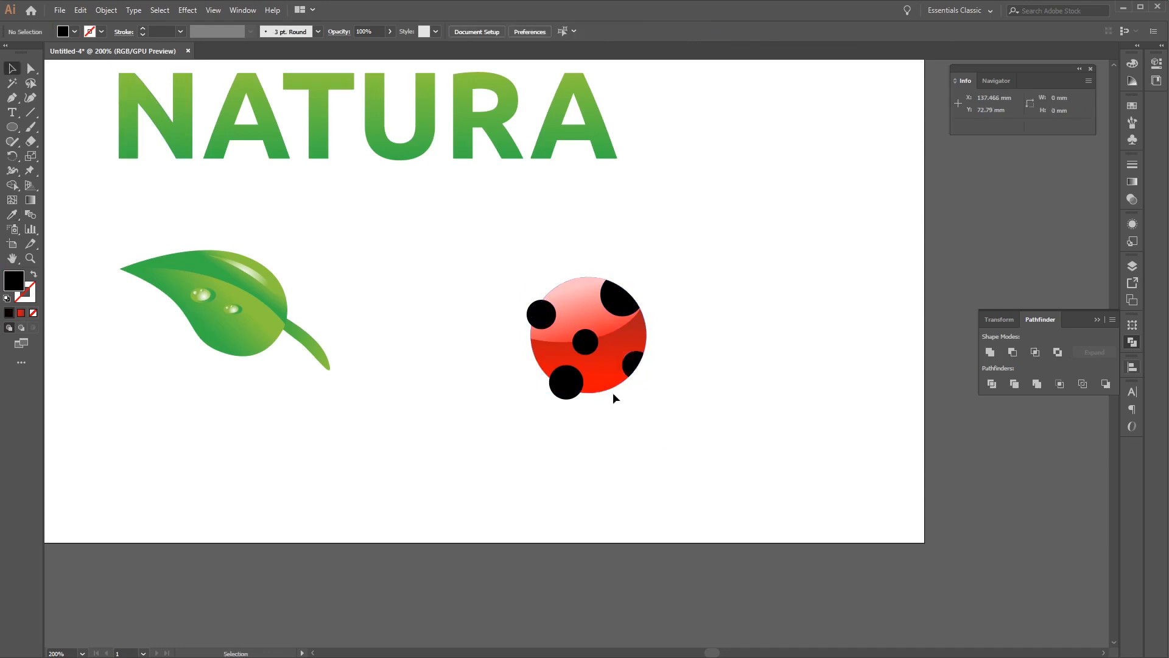
- Trim the lower-left spot to the ball's outline with another pasted ball copy and fill it black
{"action": "key", "text": "ctrl+f"}
{"action": "left_click", "coordinate": [564, 400], "text": "shift"}
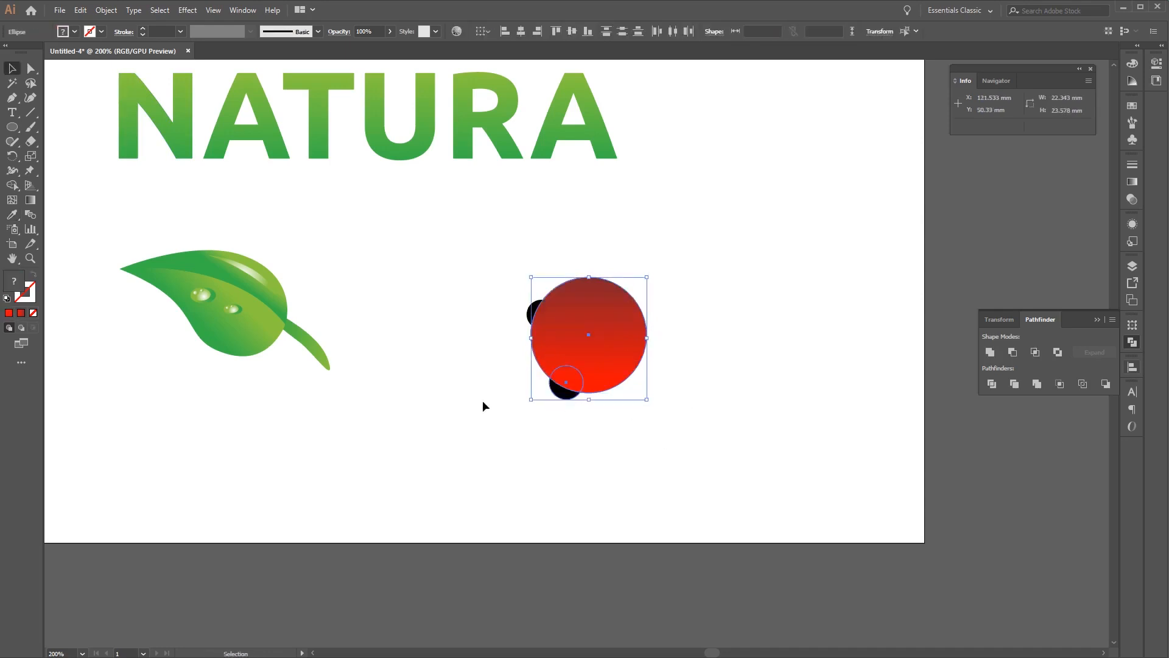
{"action": "left_click", "coordinate": [1035, 352]}
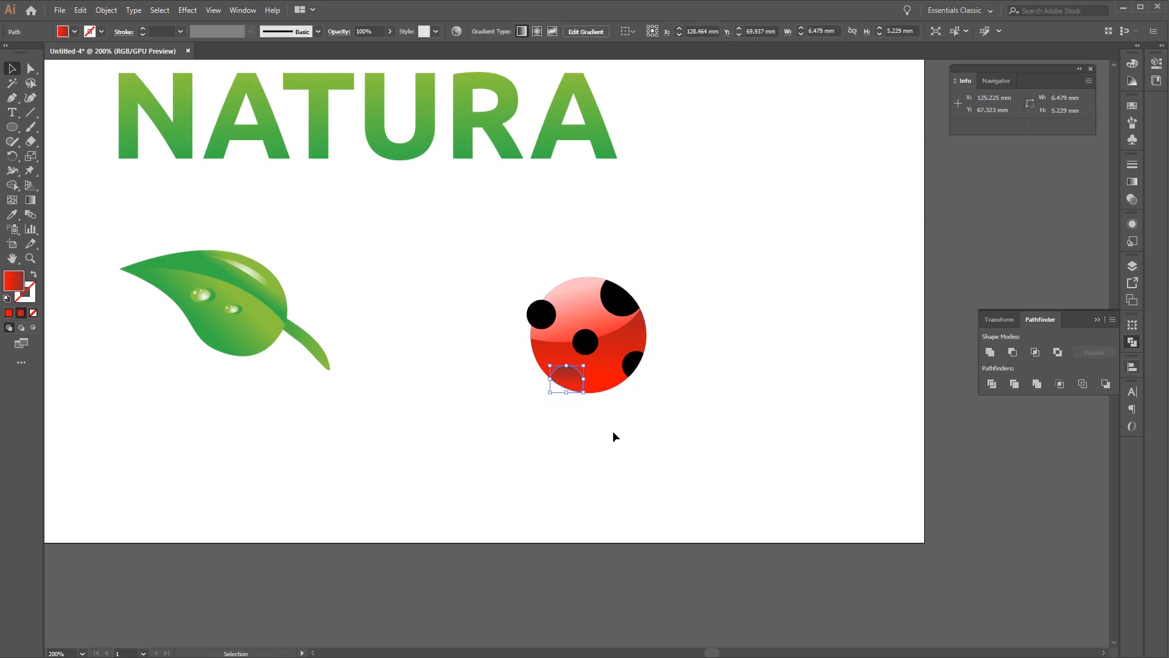
{"action": "key", "text": "i"}
{"action": "left_click", "coordinate": [635, 367]}
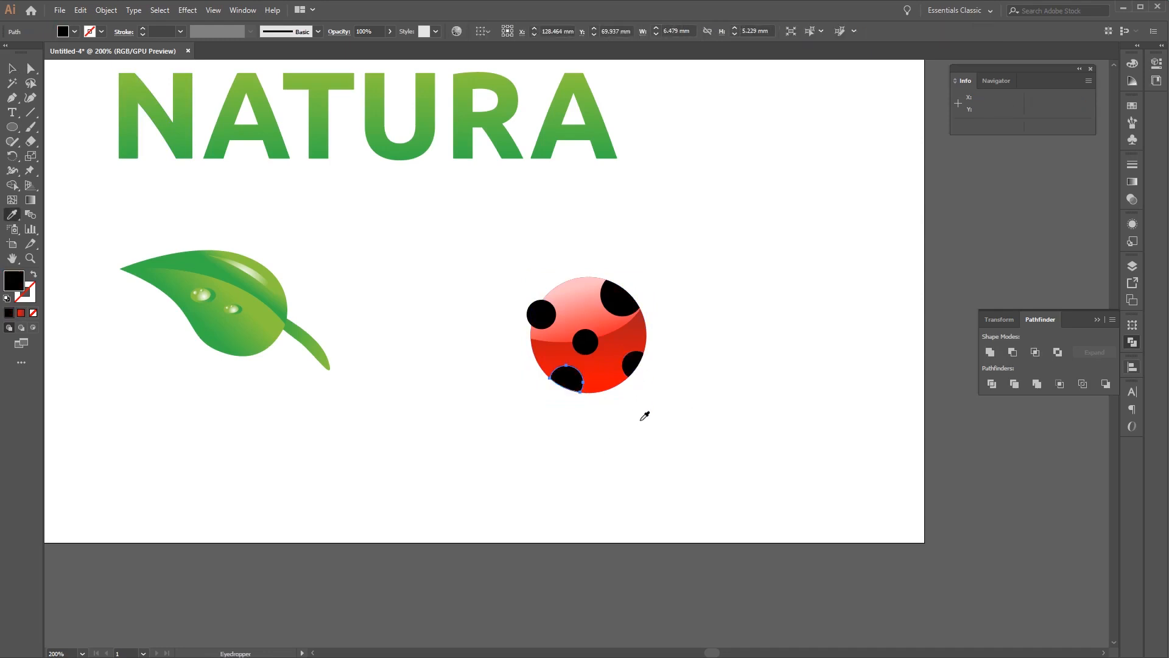
{"action": "left_click", "coordinate": [642, 427], "text": "ctrl"}
- Intersect a pasted ball copy with the upper-left spot and fill the trimmed shape black using the Eyedropper
{"action": "key", "text": "ctrl+f"}
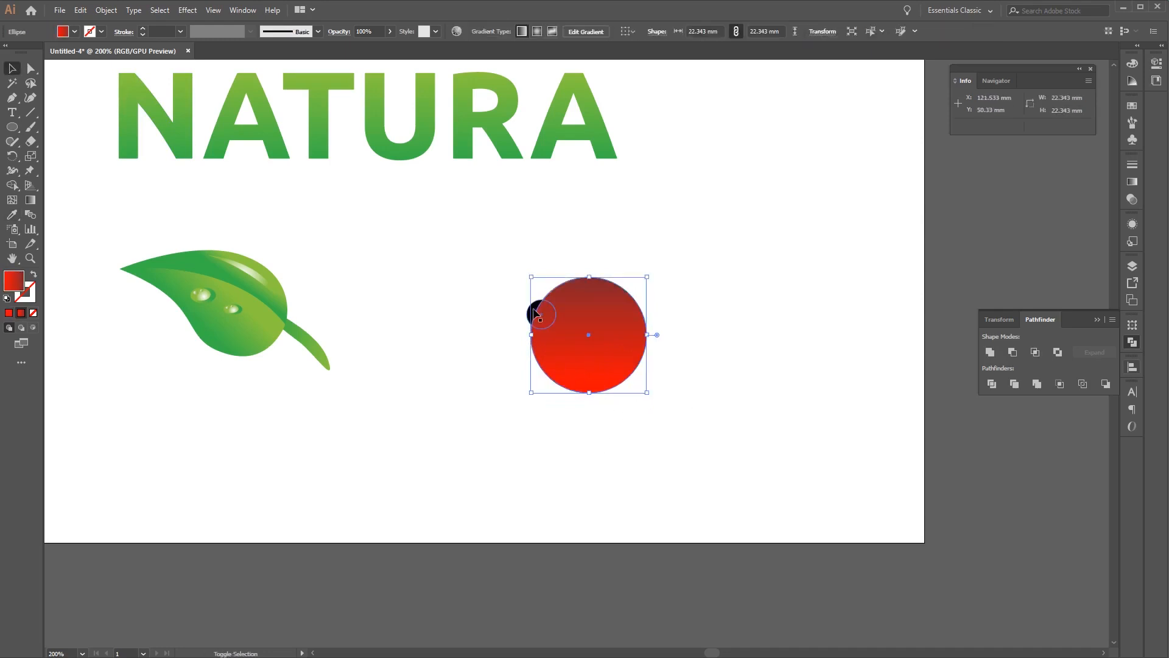
{"action": "left_click", "coordinate": [1035, 352]}
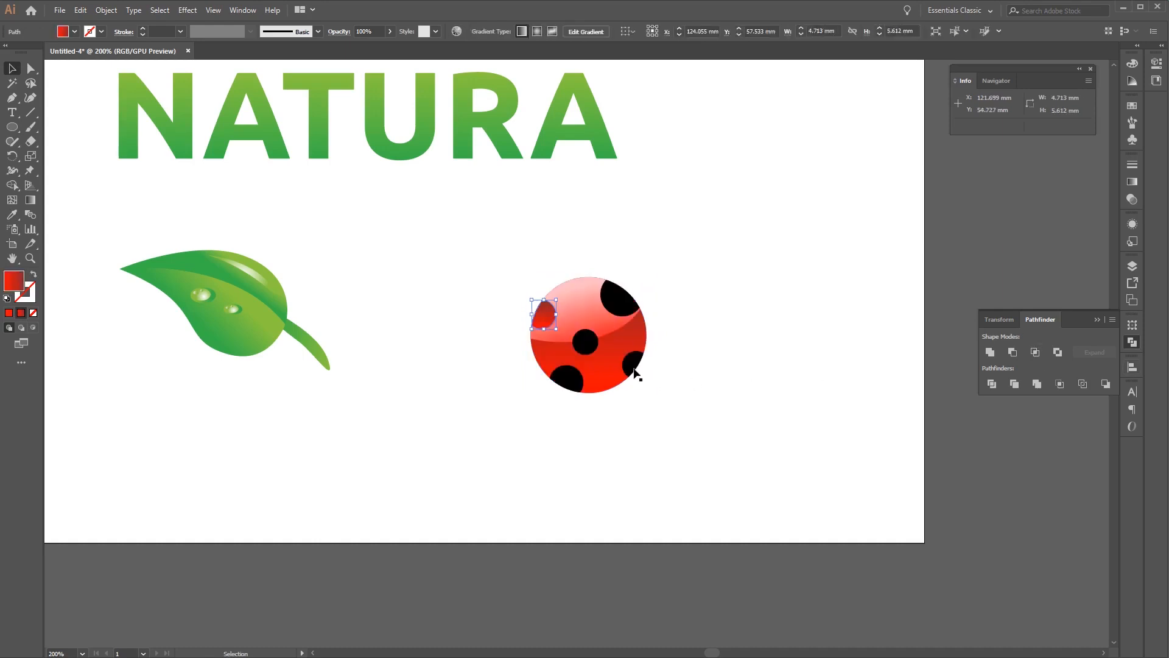
{"action": "left_click_drag", "start_coordinate": [545, 327], "coordinate": [547, 332]}
{"action": "key", "text": "i"}
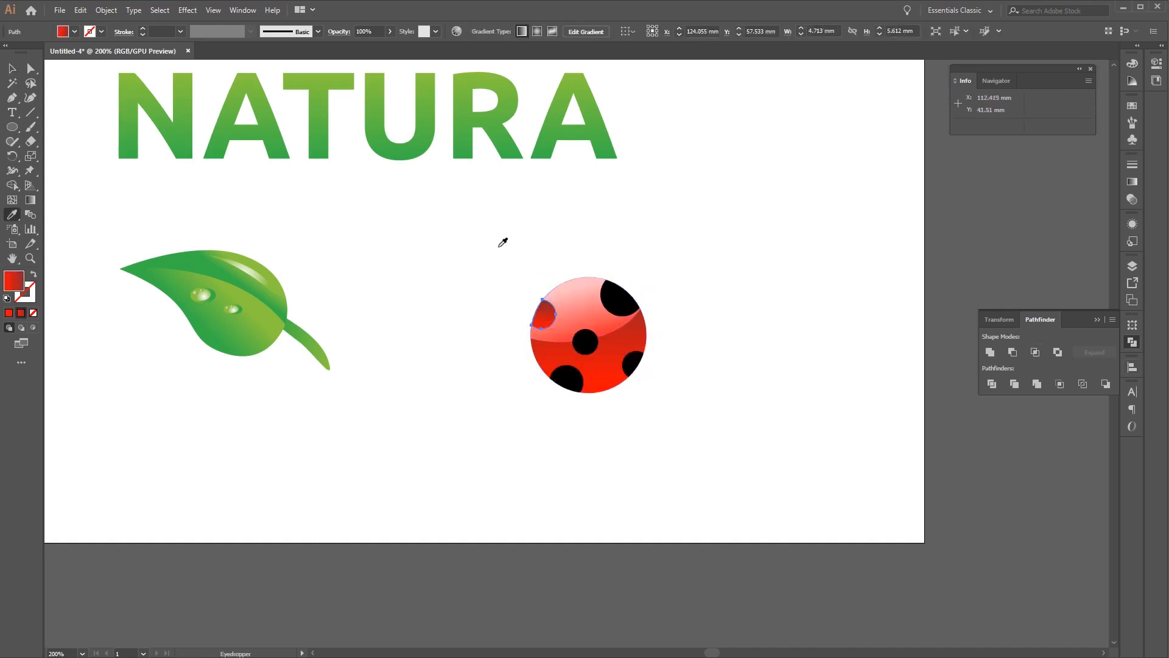
{"action": "left_click", "coordinate": [608, 290]}
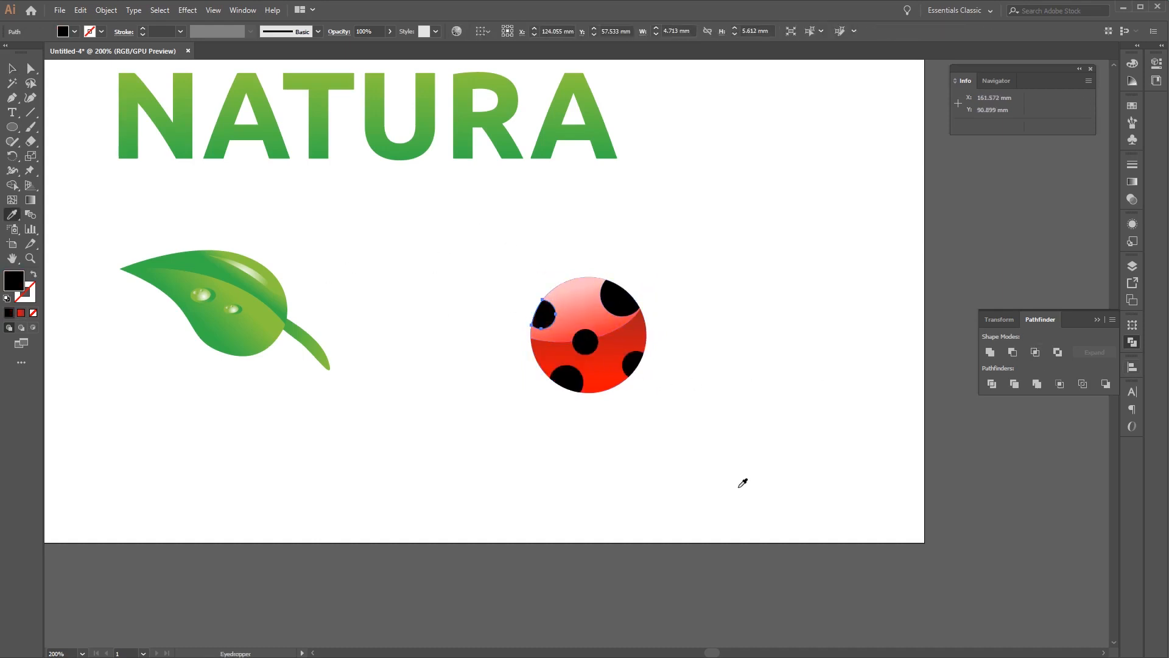
{"action": "key", "text": "v"}
{"action": "left_click", "coordinate": [738, 489]}
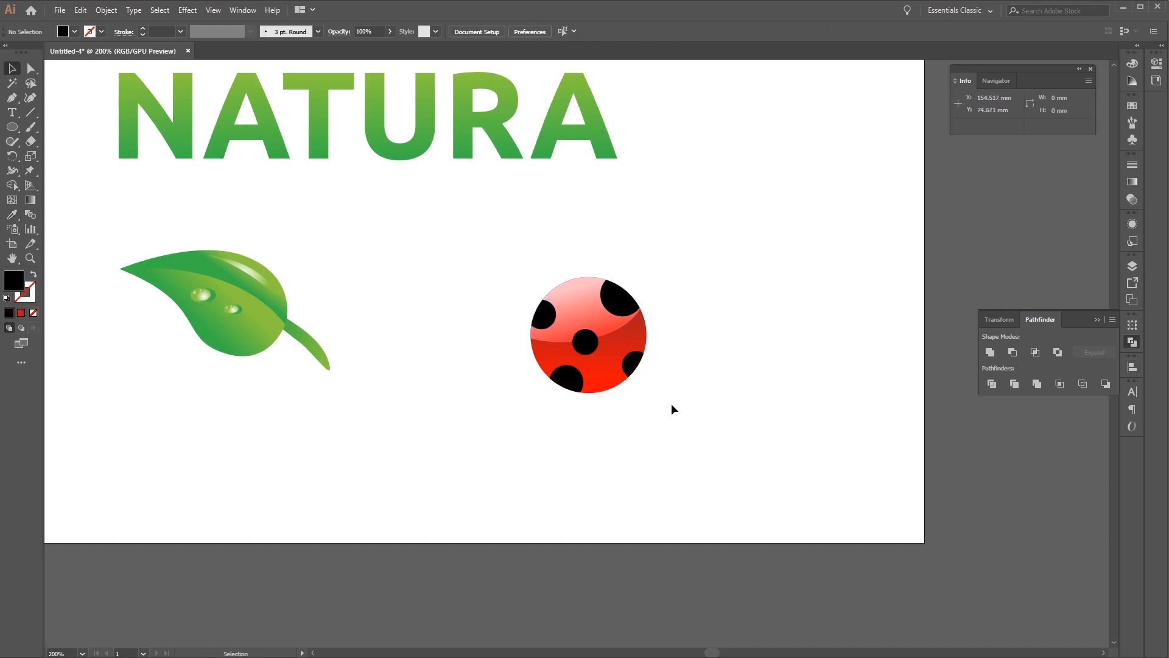
- Set the fill of the two upper edge spots to dark grey #333333
{"action": "left_click", "coordinate": [618, 296]}
{"action": "left_click", "coordinate": [545, 321], "text": "shift"}
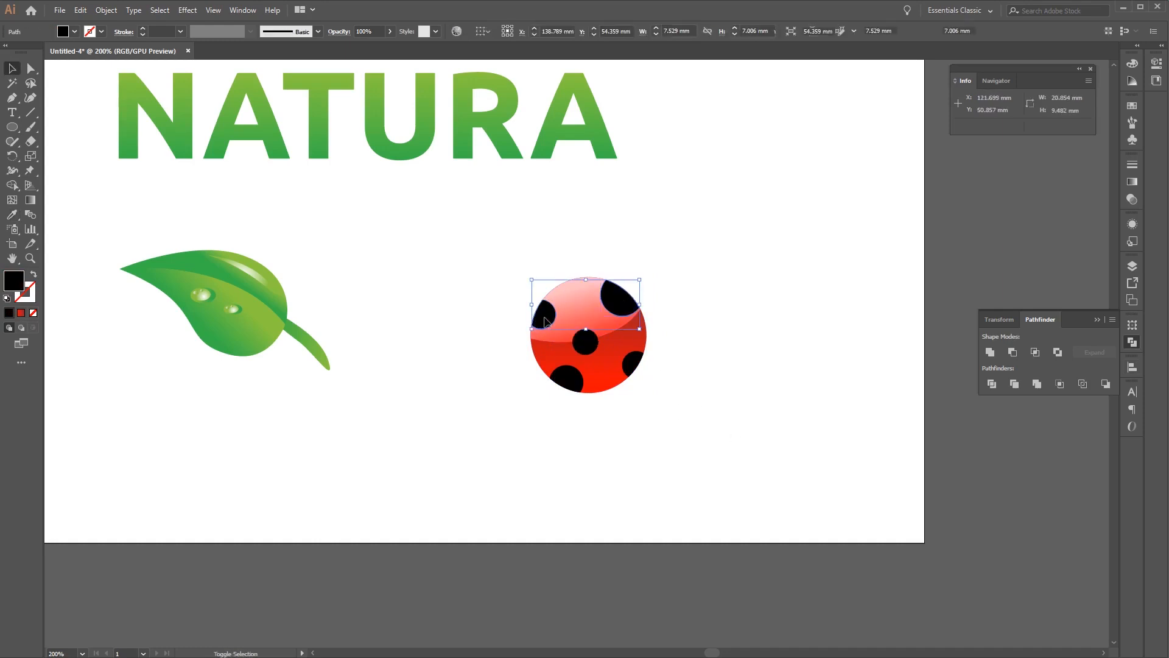
{"action": "double_click", "coordinate": [13, 281]}
{"action": "left_click_drag", "start_coordinate": [742, 124], "coordinate": [877, 122]}
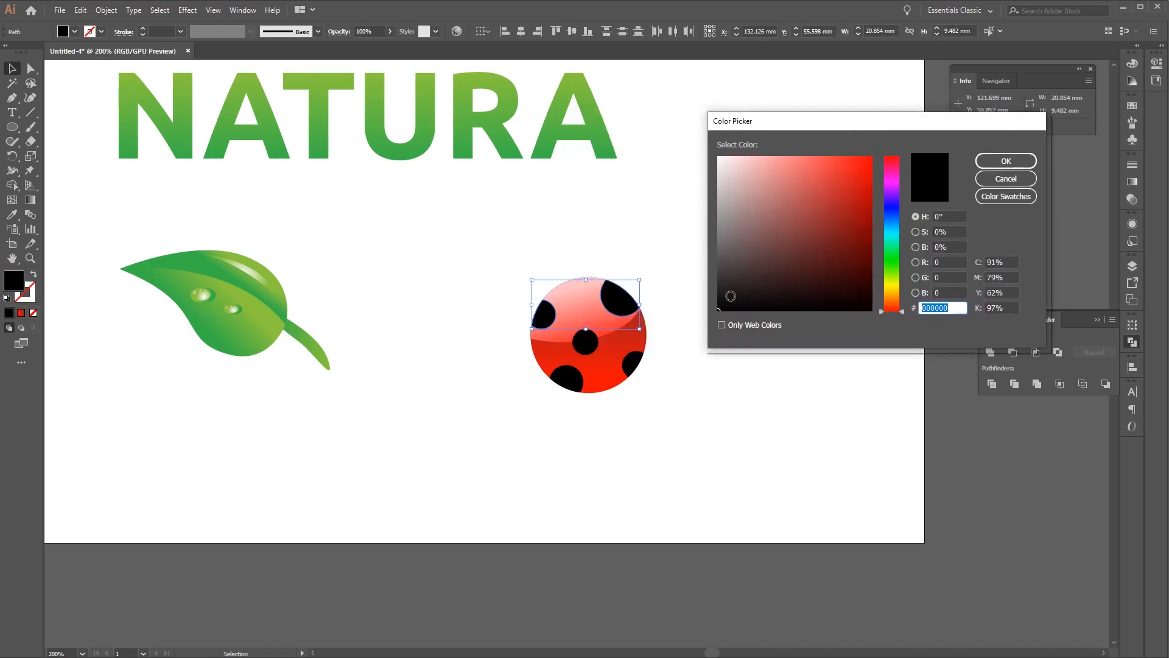
{"action": "mouse_move", "coordinate": [731, 294]}
{"action": "left_mouse_down"}
{"action": "mouse_move", "coordinate": [709, 284]}
{"action": "mouse_move", "coordinate": [704, 259]}
{"action": "mouse_move", "coordinate": [716, 279]}
{"action": "left_mouse_up"}
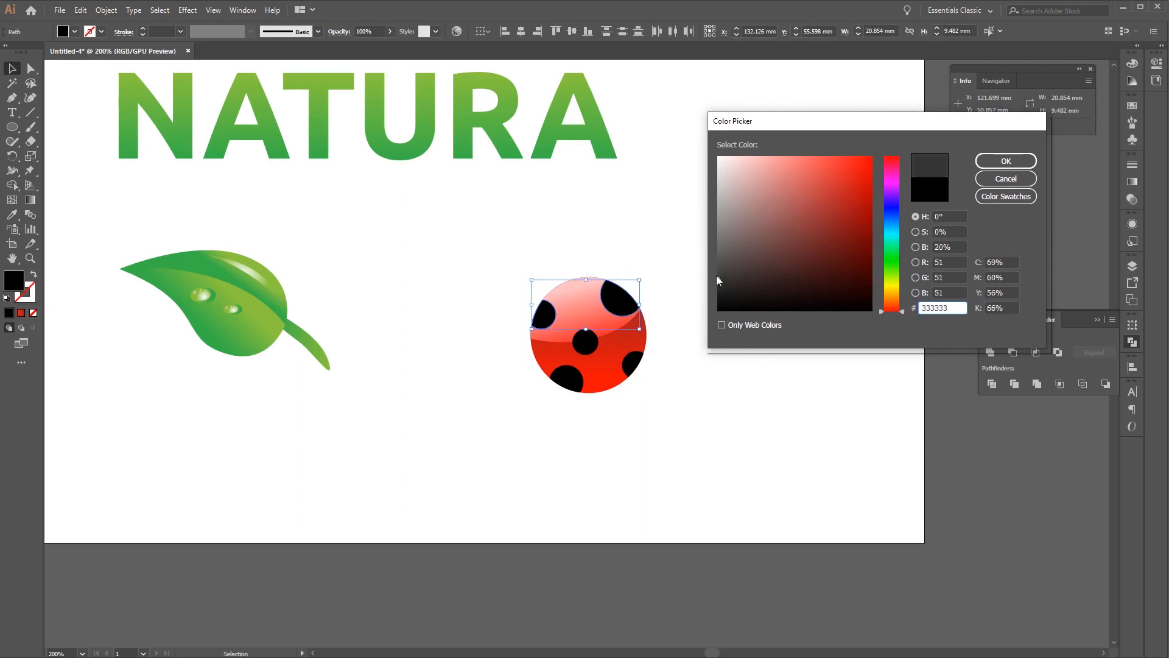
{"action": "left_click", "coordinate": [1006, 160]}
{"action": "left_click", "coordinate": [735, 320]}
- Try a lighter grey fill on the two upper edge spots and undo it
{"action": "left_click", "coordinate": [627, 309]}
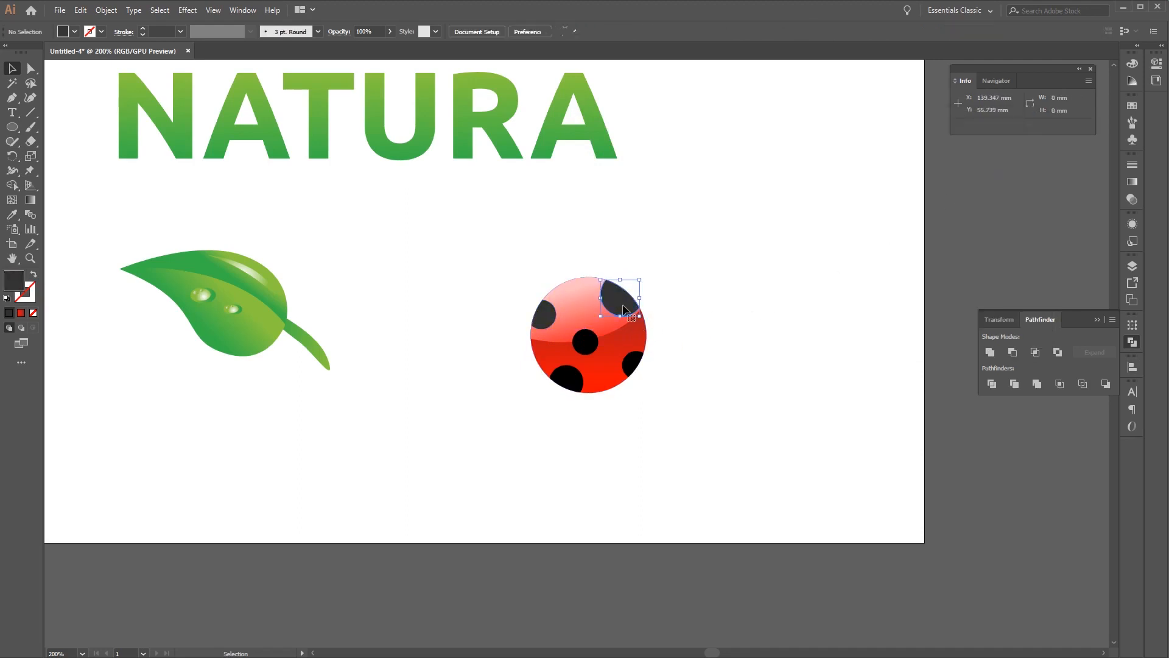
{"action": "left_click", "coordinate": [551, 323], "text": "shift"}
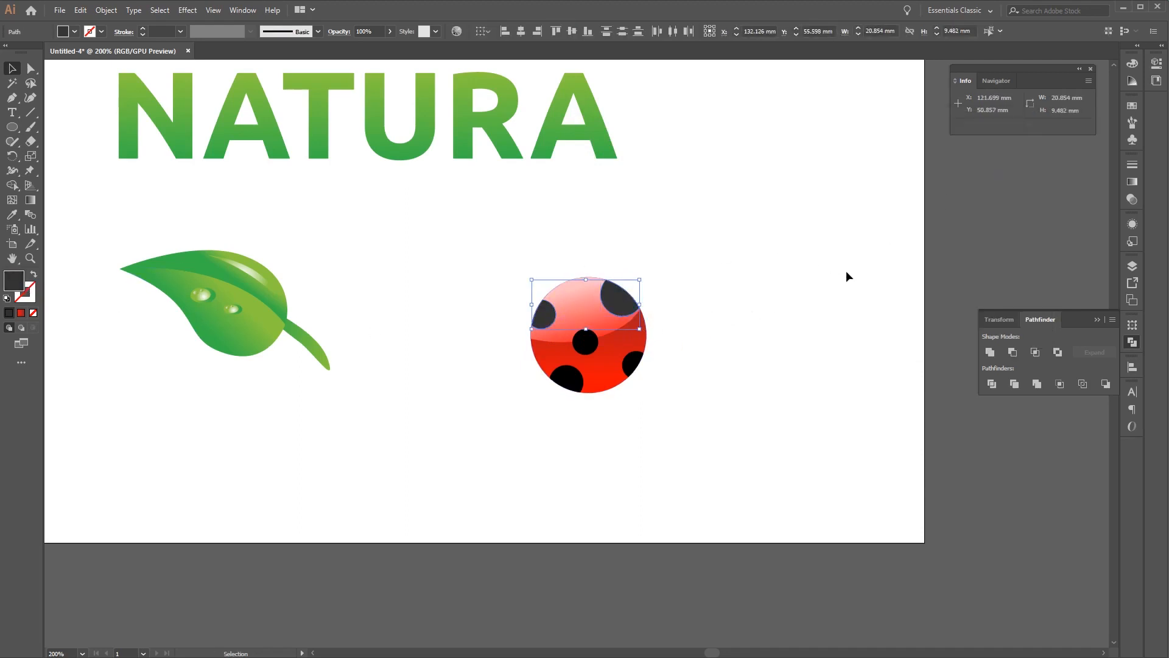
{"action": "double_click", "coordinate": [13, 282]}
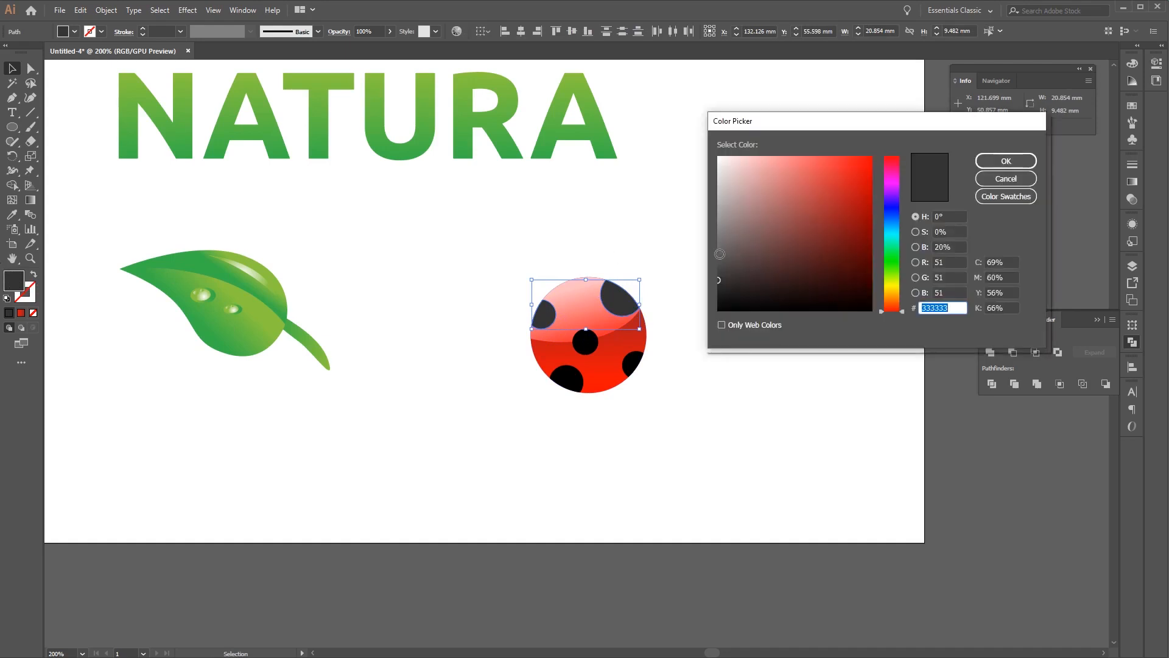
{"action": "left_click", "coordinate": [717, 254]}
{"action": "left_click", "coordinate": [1006, 161]}
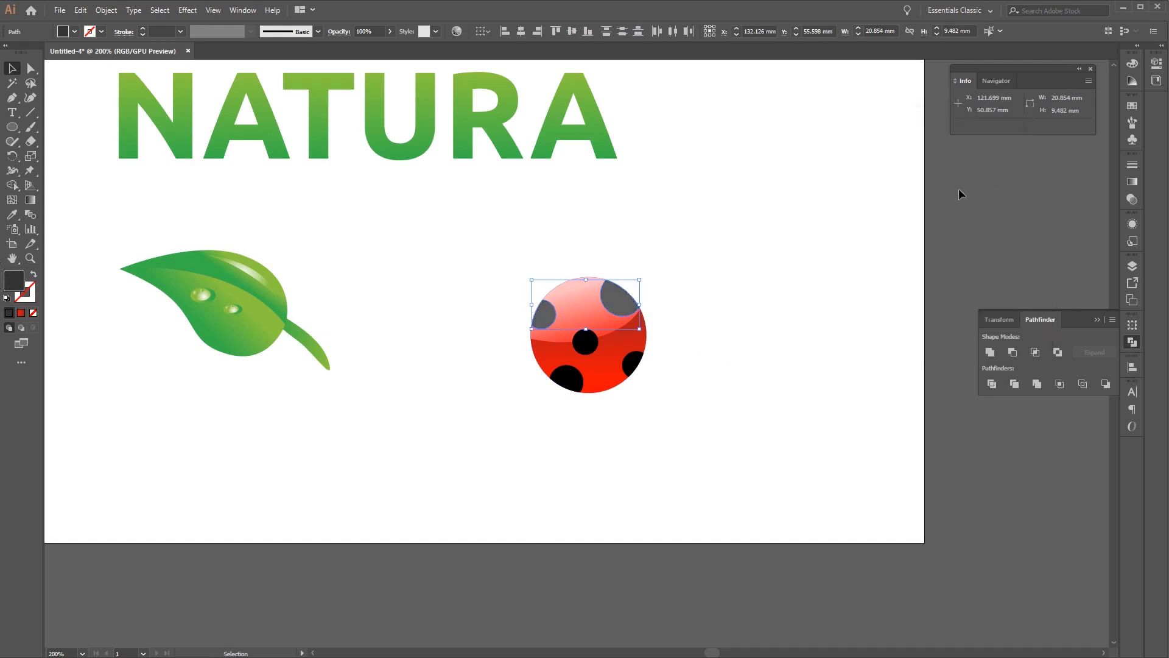
{"action": "left_click", "coordinate": [766, 307]}
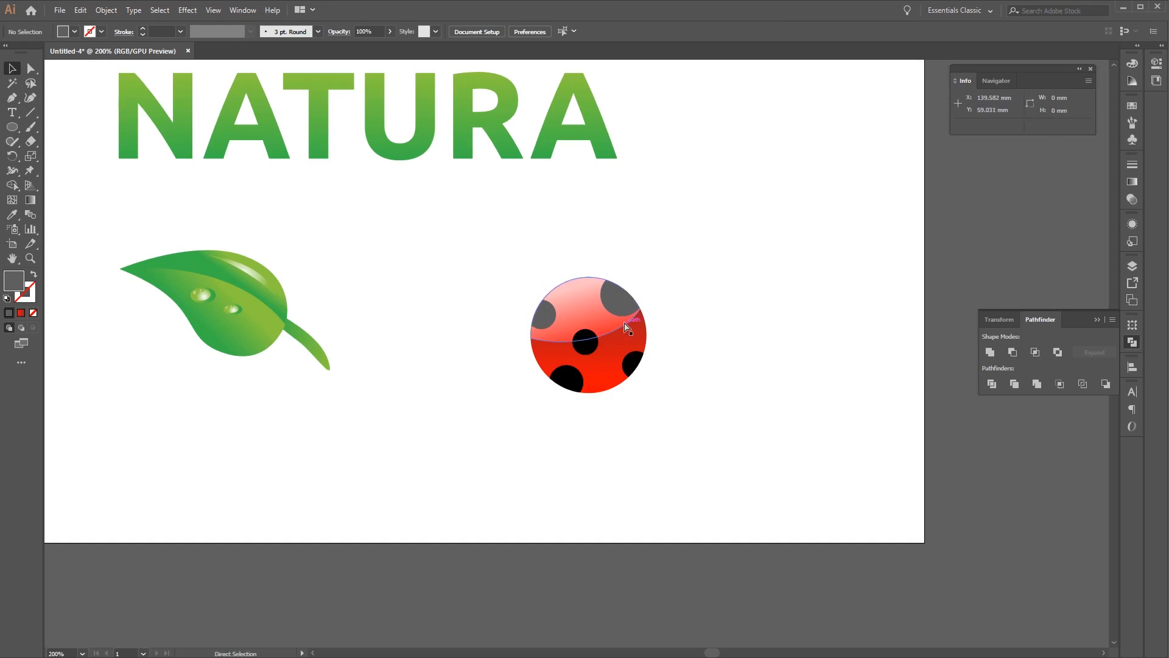
{"action": "key", "text": "ctrl+z"}
- Set the fill of the two upper edge spots to the lighter dark grey #444444
{"action": "double_click", "coordinate": [14, 290]}
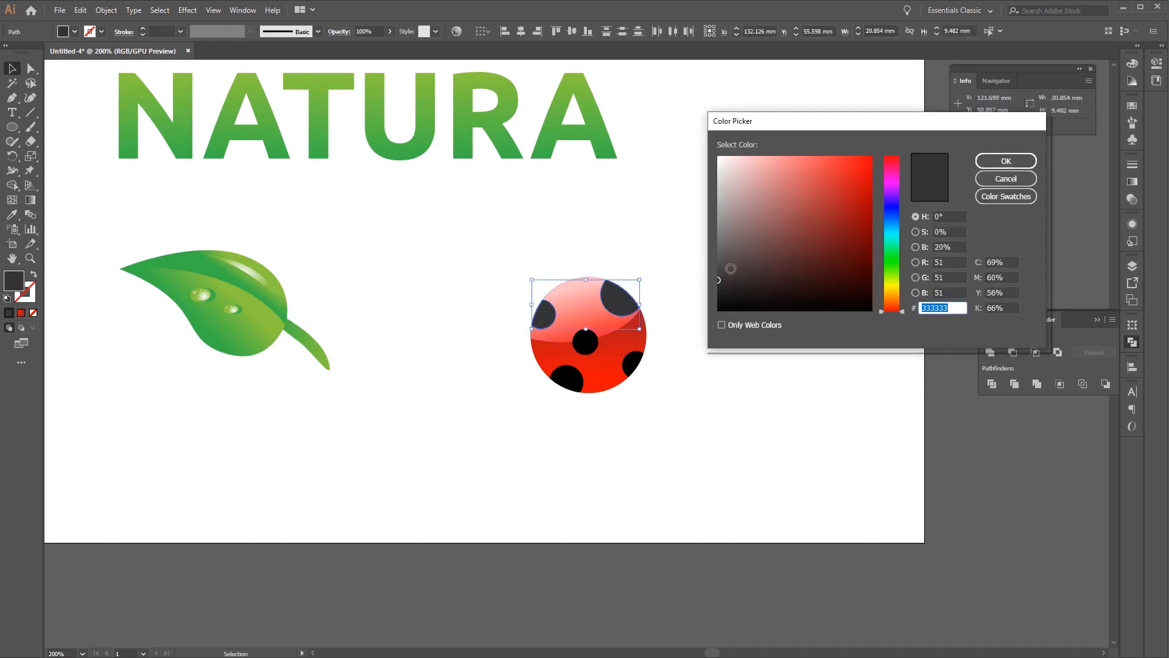
{"action": "left_click", "coordinate": [720, 269]}
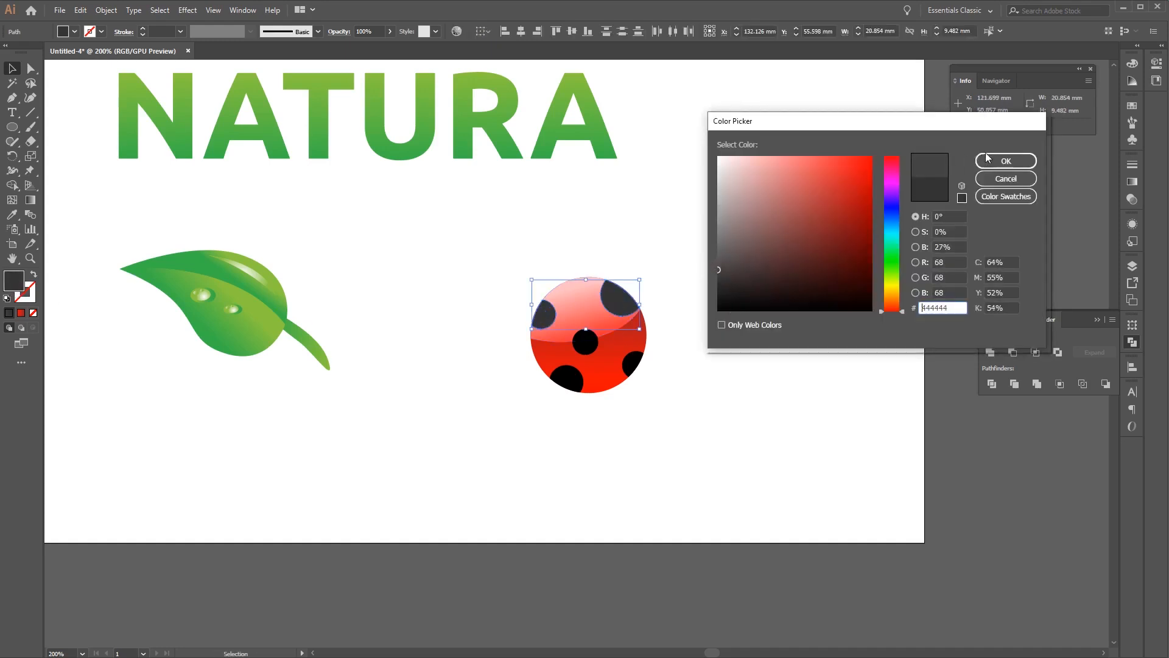
{"action": "left_click", "coordinate": [990, 159]}
{"action": "left_click", "coordinate": [645, 358]}
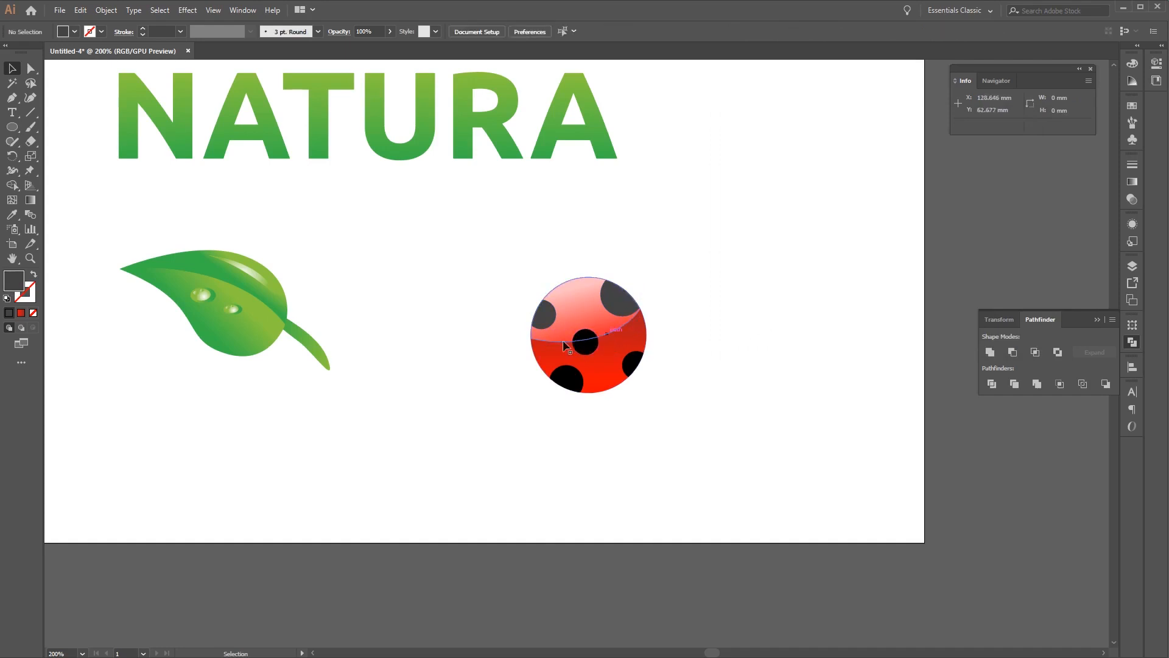
- Duplicate the ball's glossy highlight in place and bring the copy to the front
{"action": "left_click", "coordinate": [606, 322]}
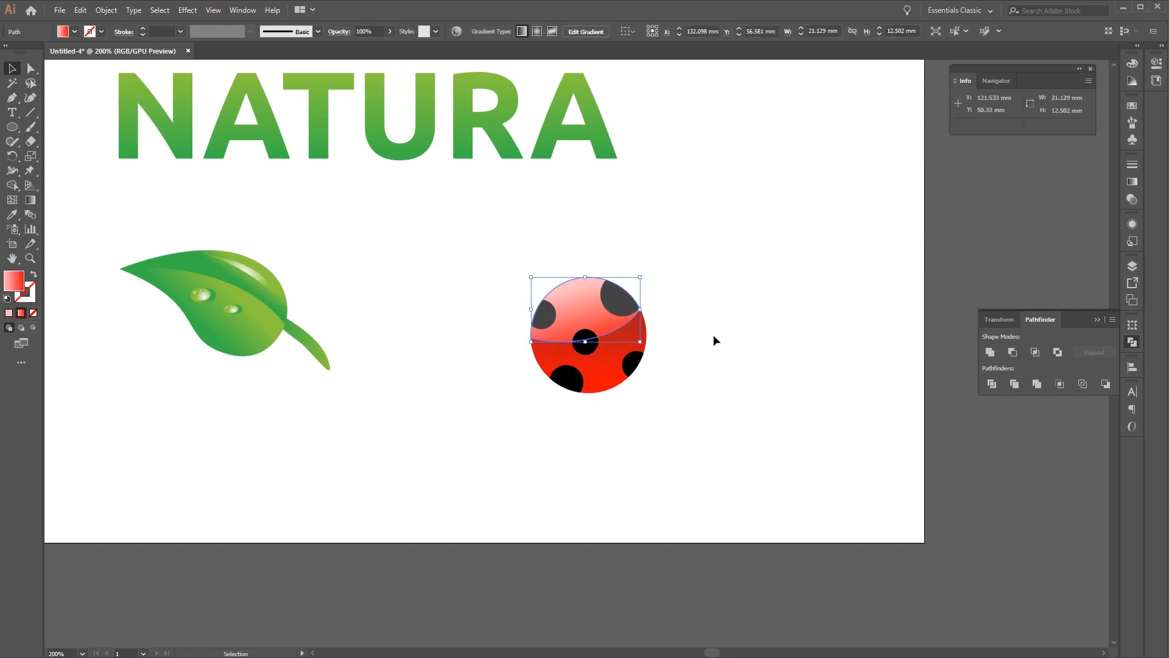
{"action": "key", "text": "a"}
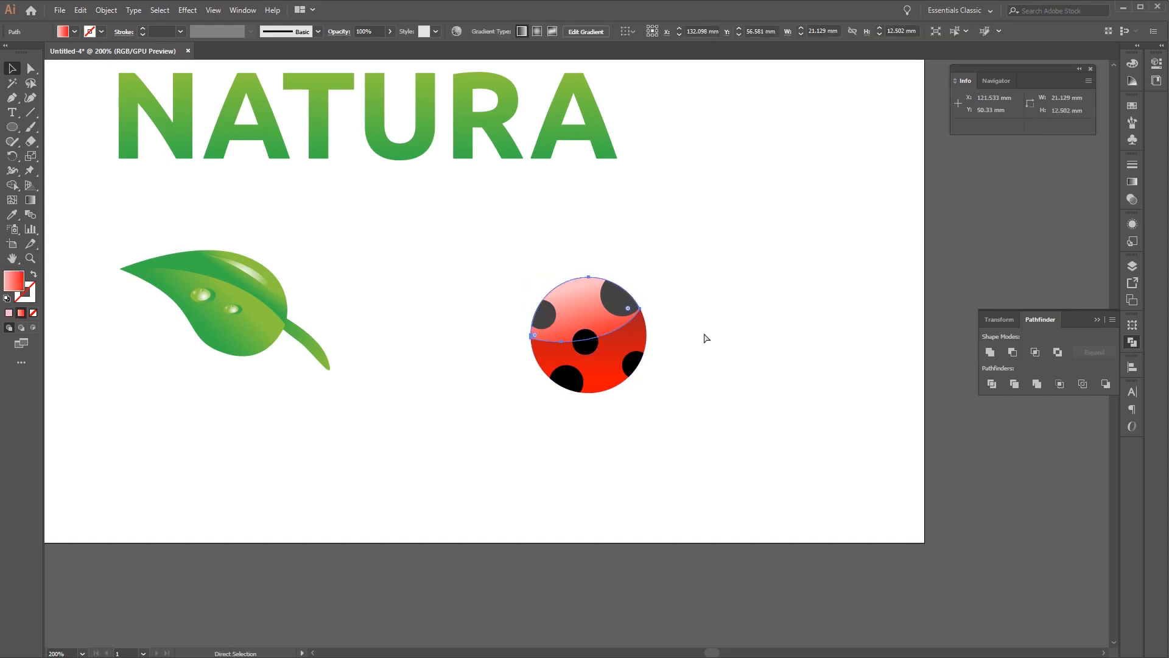
{"action": "key", "text": "v"}
{"action": "key", "text": "ctrl+shift+bracketright"}
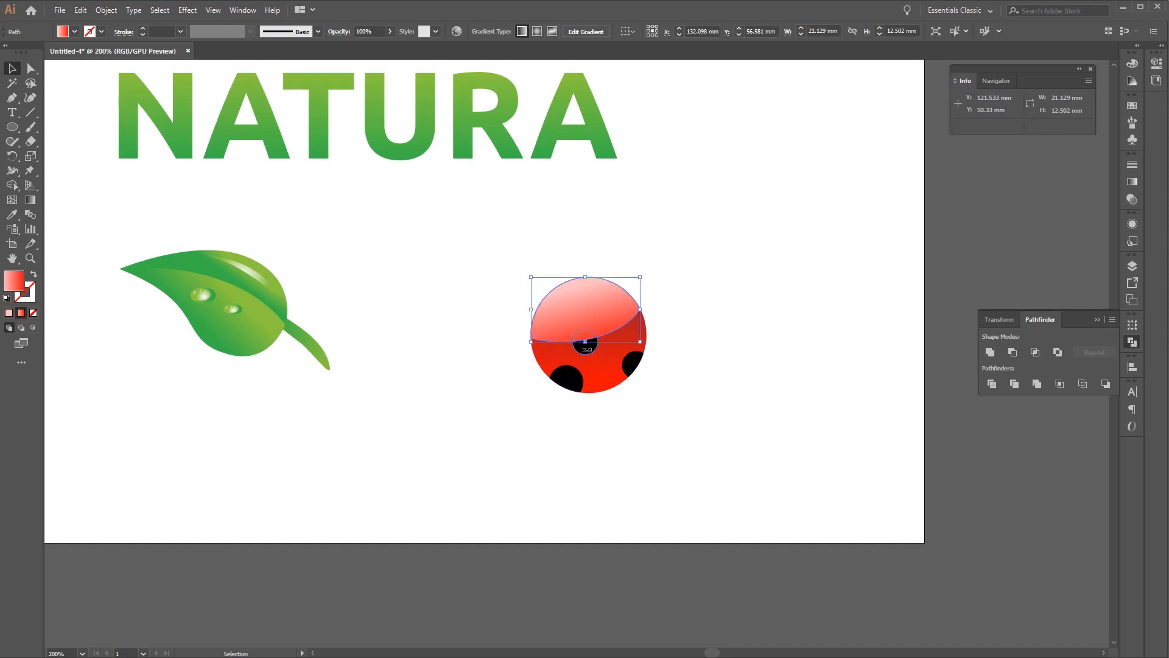
- Duplicate the centre spot in place in front of the highlight copy and intersect the two copies
{"action": "left_click", "coordinate": [588, 351]}
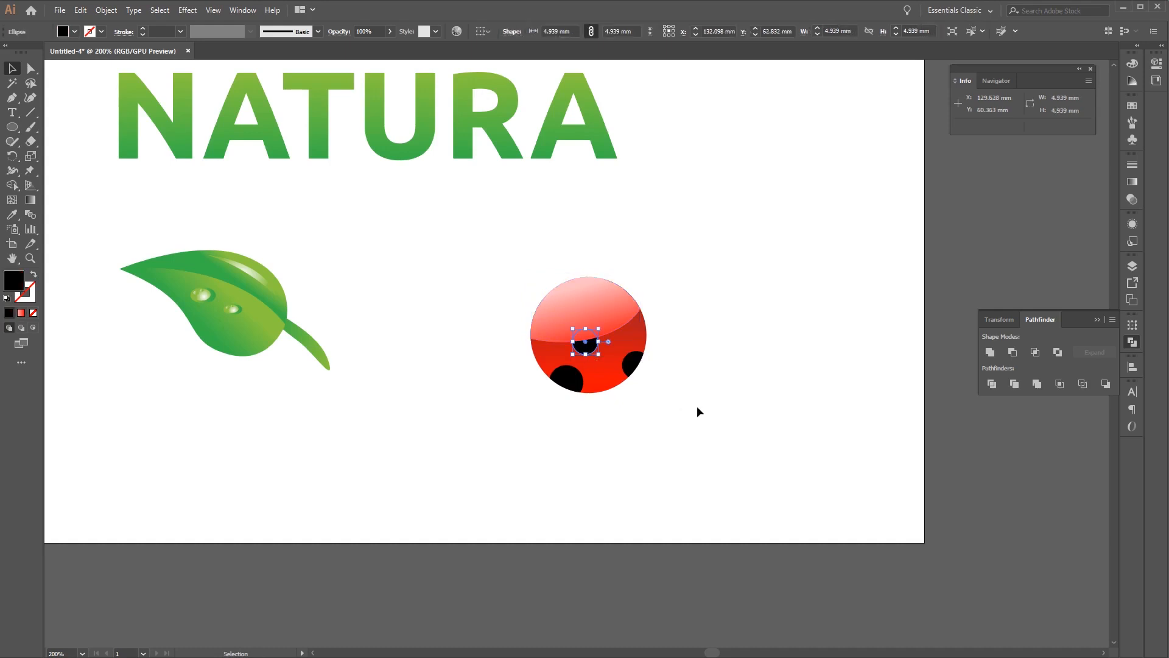
{"action": "key", "text": "a"}
{"action": "key", "text": "ctrl+equal"}
{"action": "key", "text": "ctrl+equal"}
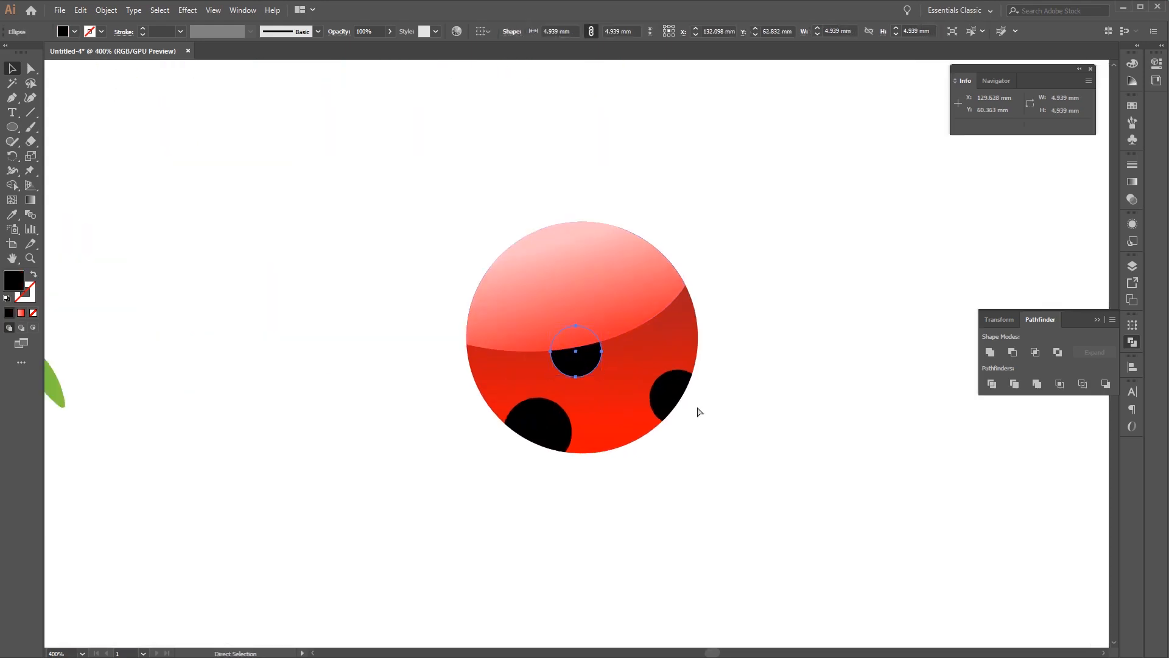
{"action": "key", "text": "v"}
{"action": "key", "text": "ctrl+shift+bracketright"}
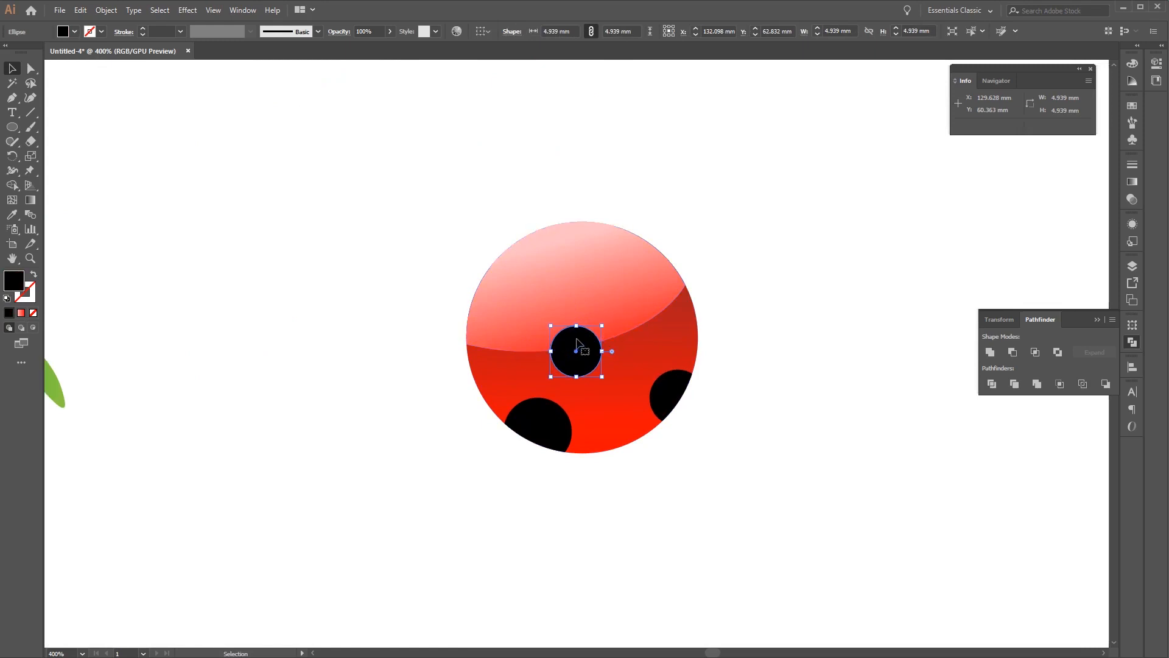
{"action": "left_click", "coordinate": [613, 309], "text": "shift"}
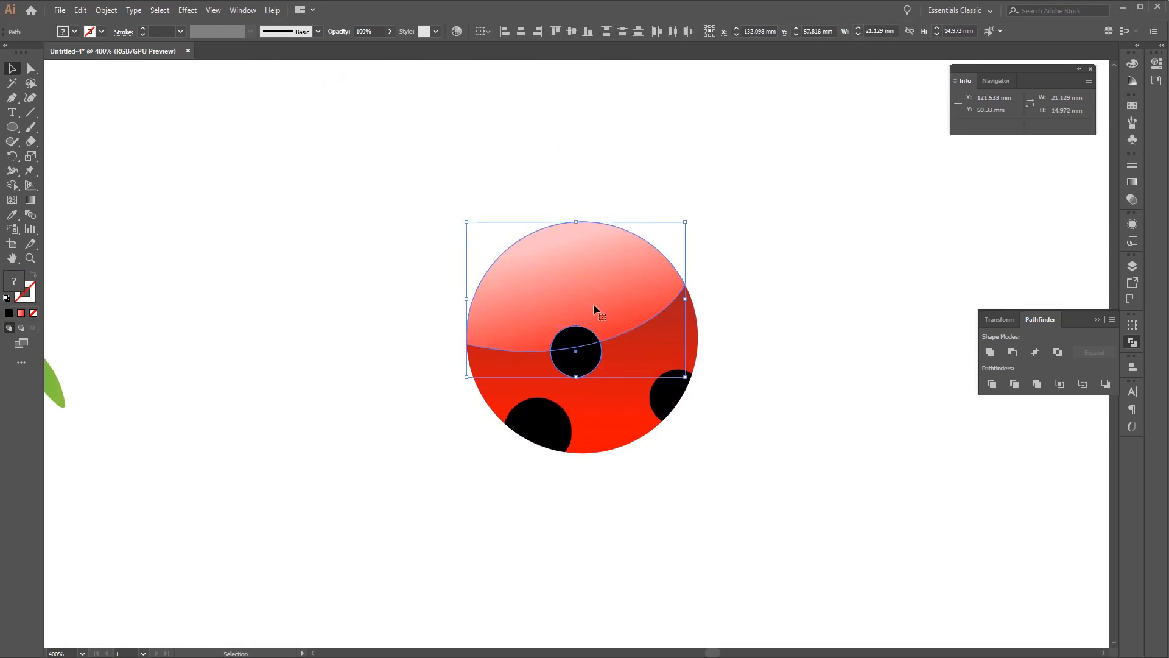
{"action": "left_click", "coordinate": [1033, 357]}
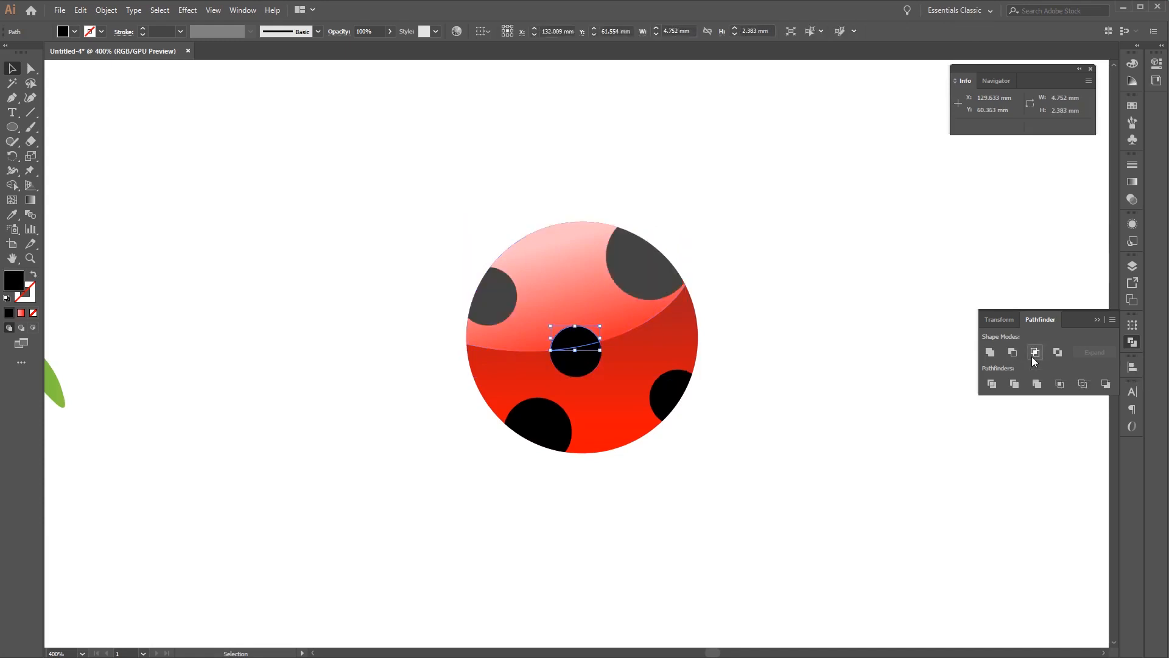
- Recolour the upper part of the central spot with the dark grey sampled from the large spot in the highlight
{"action": "left_click", "coordinate": [700, 375]}
{"action": "left_click", "coordinate": [587, 342]}
{"action": "left_click_drag", "start_coordinate": [585, 345], "coordinate": [802, 257]}
{"action": "key", "text": "ctrl+z"}
{"action": "key", "text": "i"}
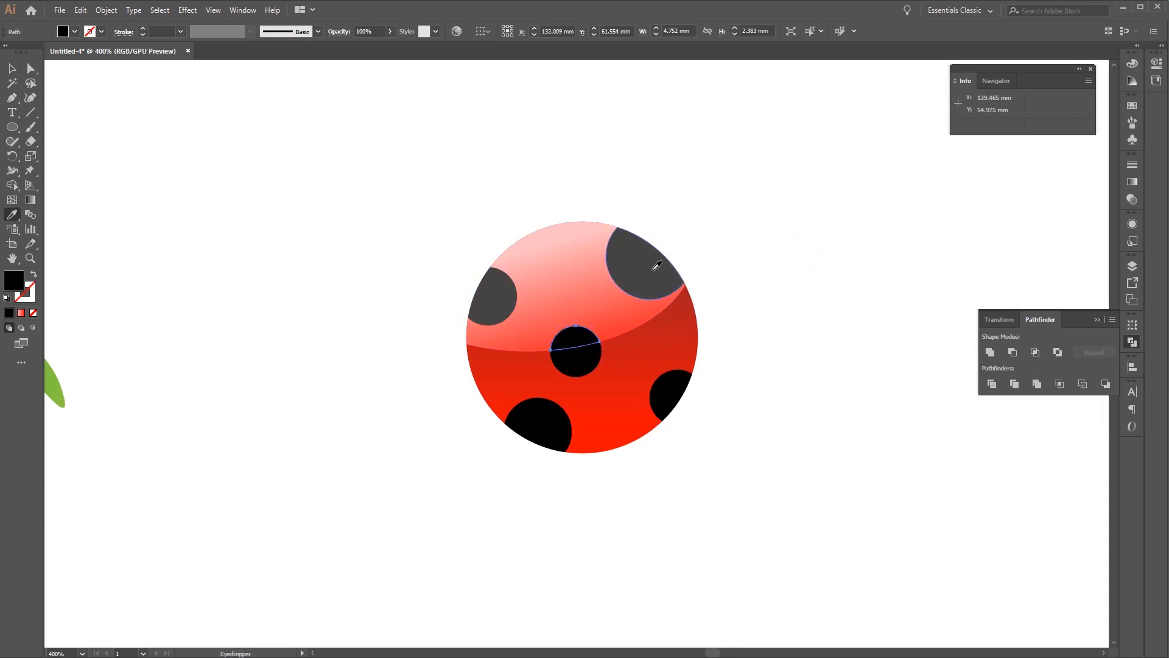
{"action": "left_click", "coordinate": [657, 266]}
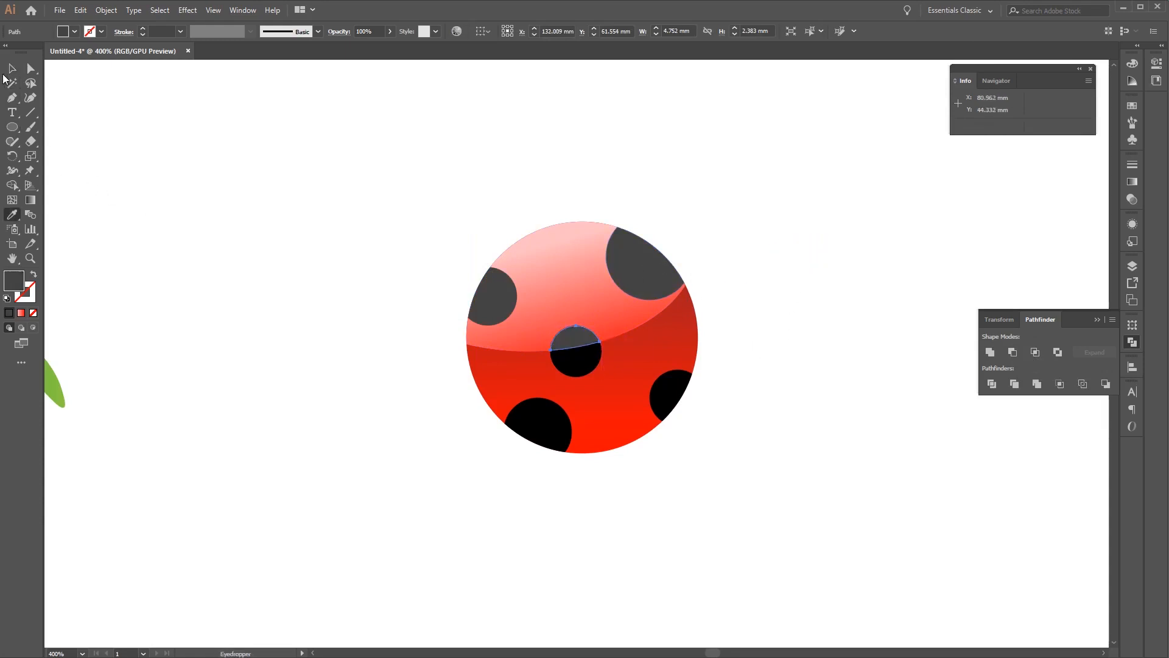
{"action": "left_click", "coordinate": [6, 70]}
{"action": "left_click", "coordinate": [337, 369]}
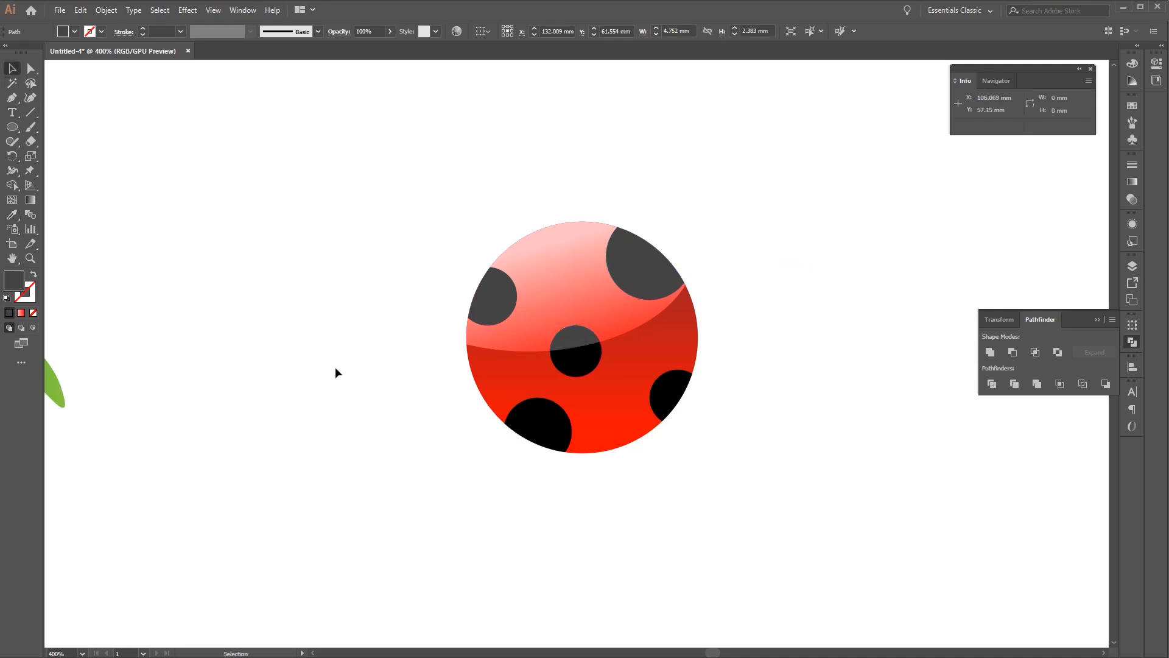
- Draw a dark grey circle about 8.8 mm in diameter above the ladybug's body for its head
{"action": "key", "text": "ctrl+minus"}
{"action": "key", "text": "ctrl+minus"}
{"action": "key", "text": "ctrl+minus"}
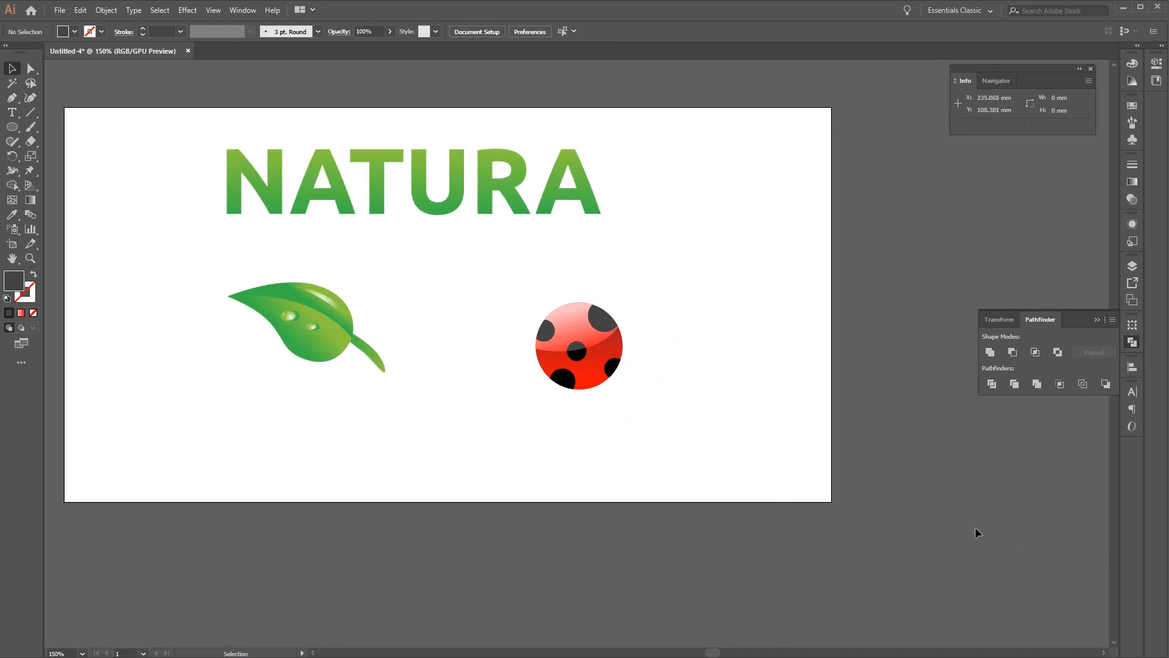
{"action": "key", "text": "ctrl+plus"}
{"action": "key", "text": "ctrl+plus"}
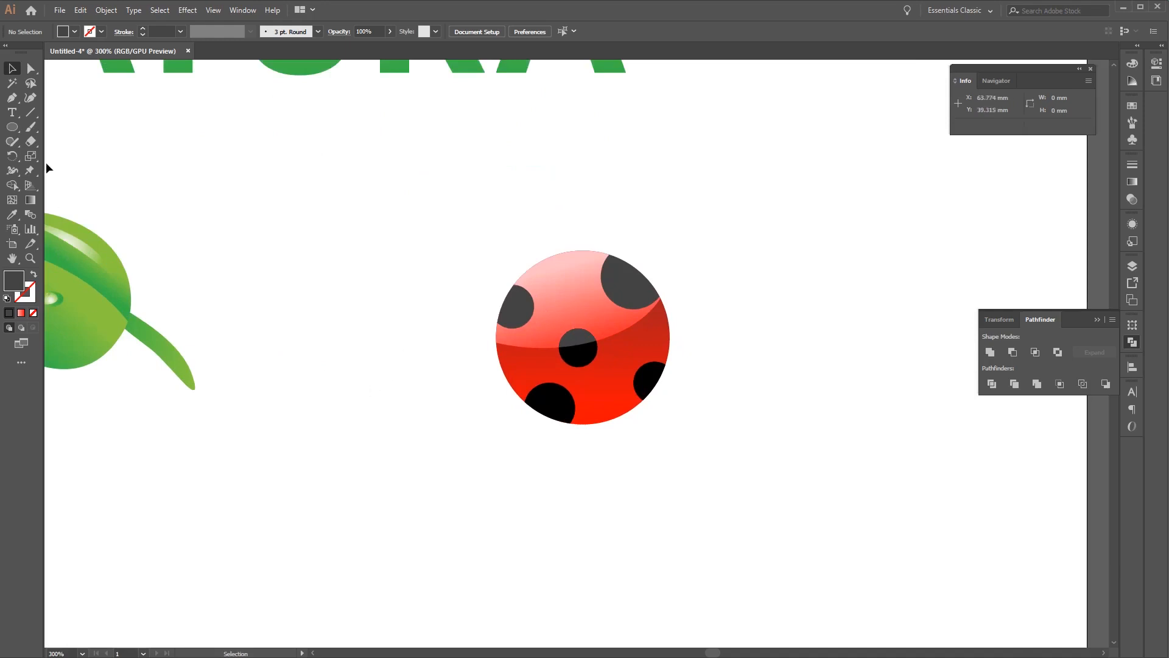
{"action": "left_click", "coordinate": [11, 127]}
{"action": "mouse_move", "coordinate": [552, 217]}
{"action": "left_mouse_down"}
{"action": "mouse_move", "coordinate": [620, 263]}
{"action": "mouse_move", "coordinate": [627, 251]}
{"action": "mouse_move", "coordinate": [630, 276]}
{"action": "mouse_move", "coordinate": [619, 279]}
{"action": "mouse_move", "coordinate": [593, 243]}
{"action": "mouse_move", "coordinate": [692, 181]}
{"action": "left_mouse_up"}
{"action": "key", "text": "v"}
- Group the ladybug's red body, highlight and spots into one object
{"action": "left_click_drag", "start_coordinate": [750, 255], "coordinate": [424, 501]}
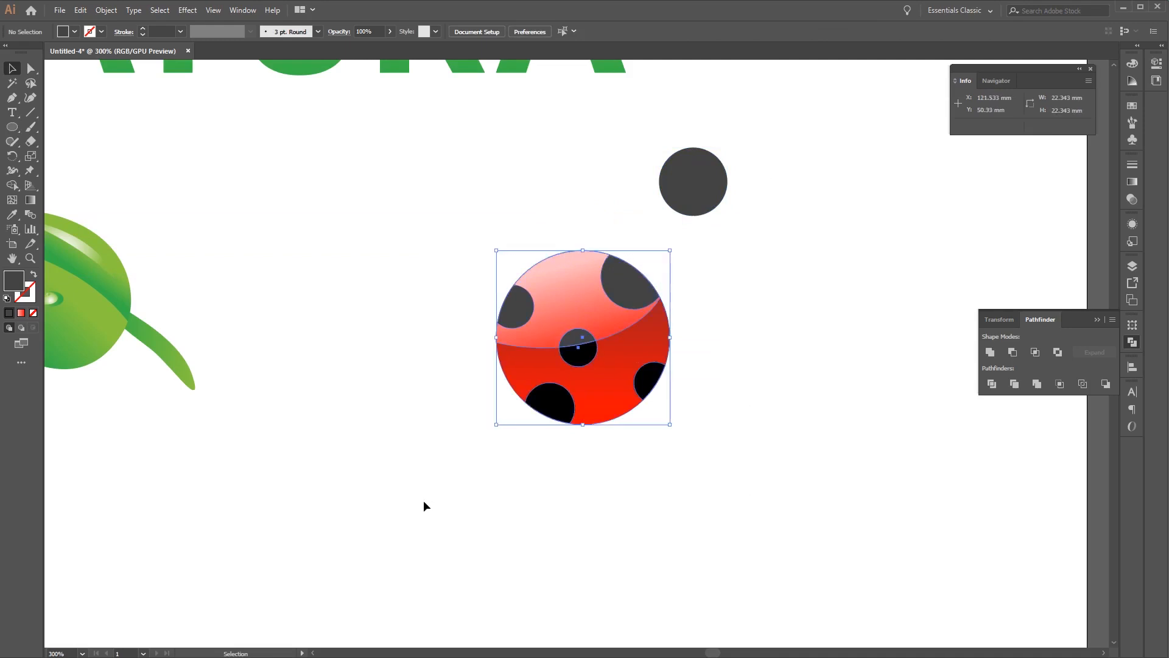
{"action": "key", "text": "ctrl+h"}
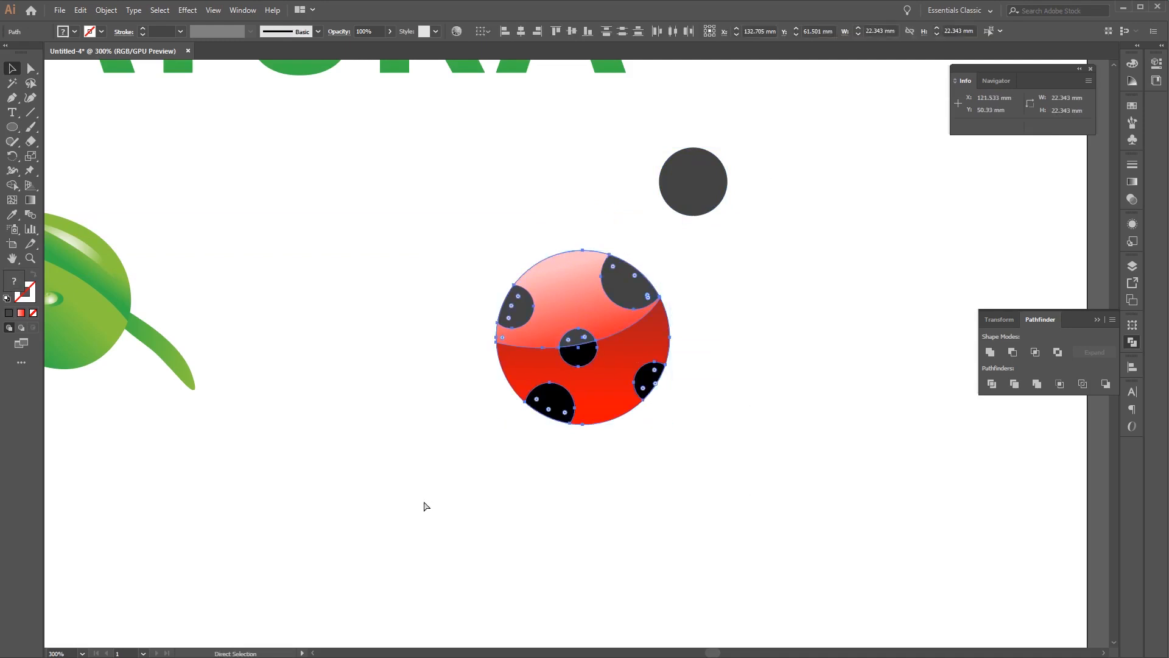
{"action": "key", "text": "ctrl+g"}
{"action": "left_click", "coordinate": [754, 286]}
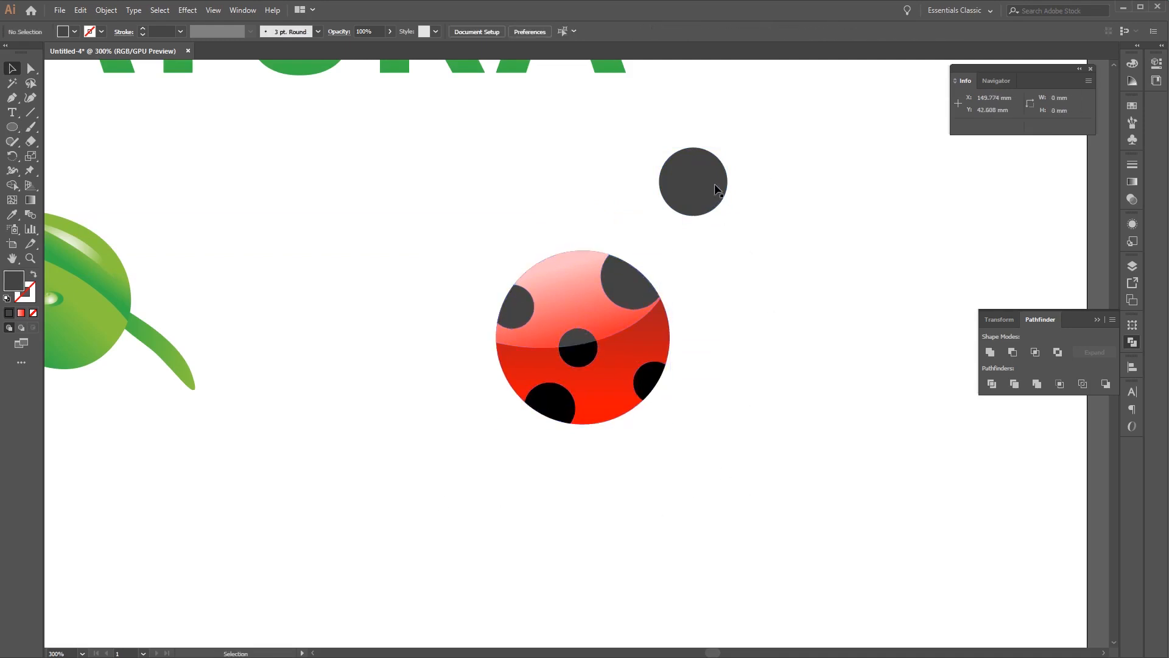
- Place the head circle on the body's upper edge, centre it horizontally with the body, and lower it slightly to overlap more
{"action": "left_click_drag", "start_coordinate": [712, 182], "coordinate": [382, 473]}
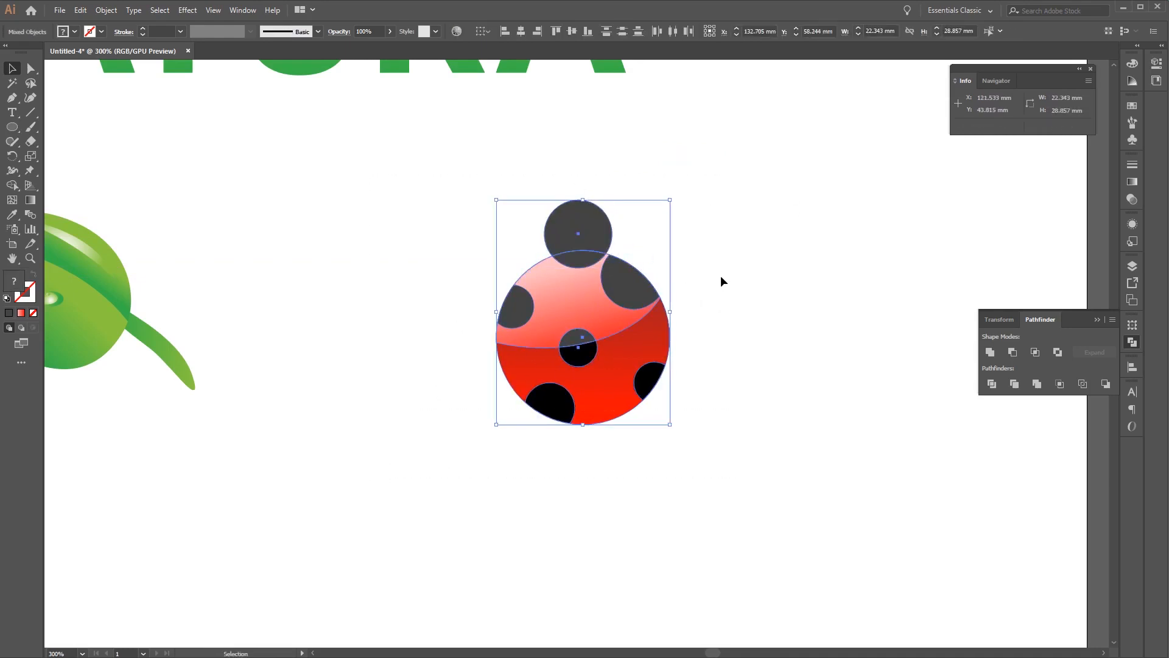
{"action": "left_click", "coordinate": [520, 32]}
{"action": "left_click", "coordinate": [782, 316]}
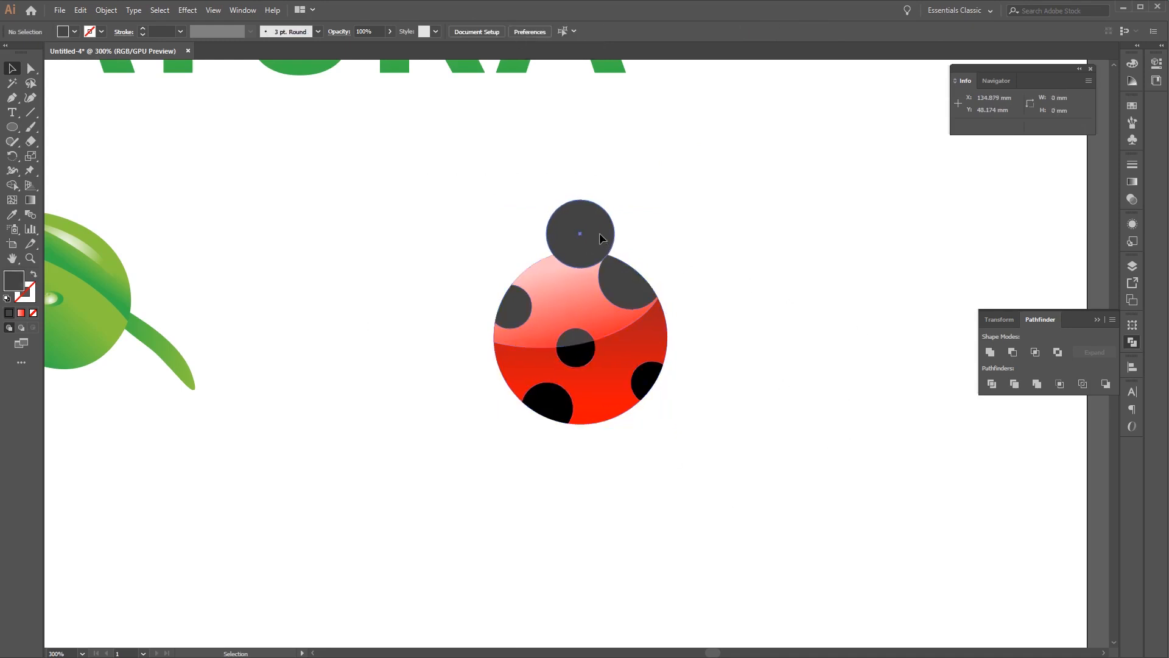
{"action": "left_click_drag", "start_coordinate": [599, 233], "coordinate": [597, 244]}
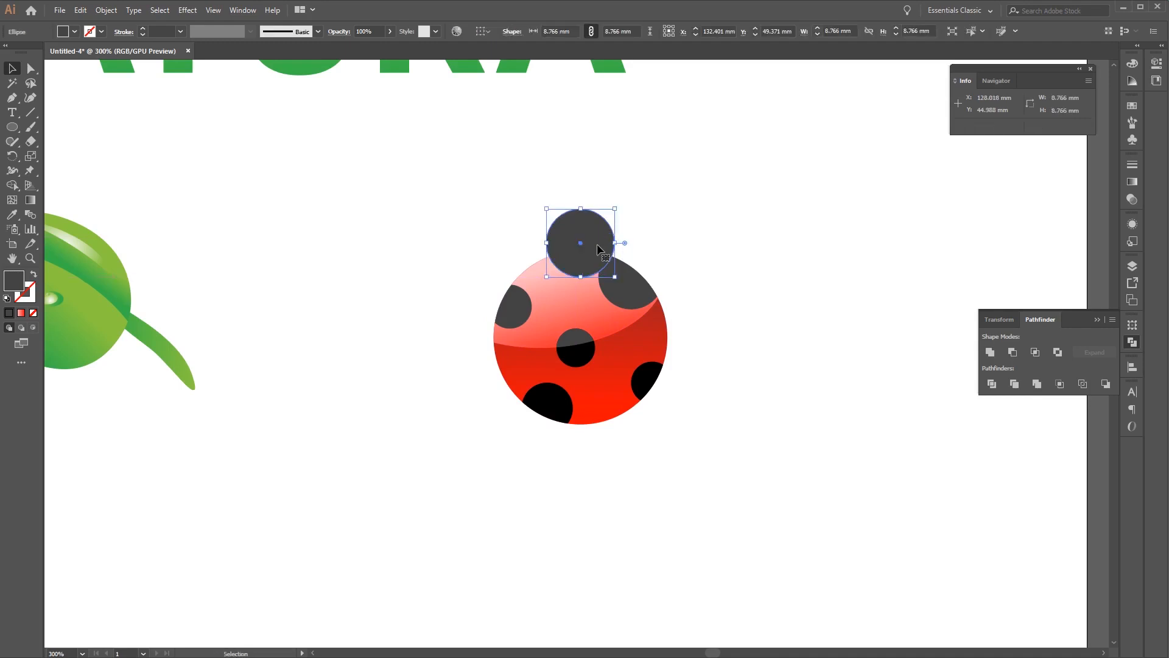
- Fill the head circle with a linear gradient at an angle of 90°
{"action": "left_click", "coordinate": [1132, 182]}
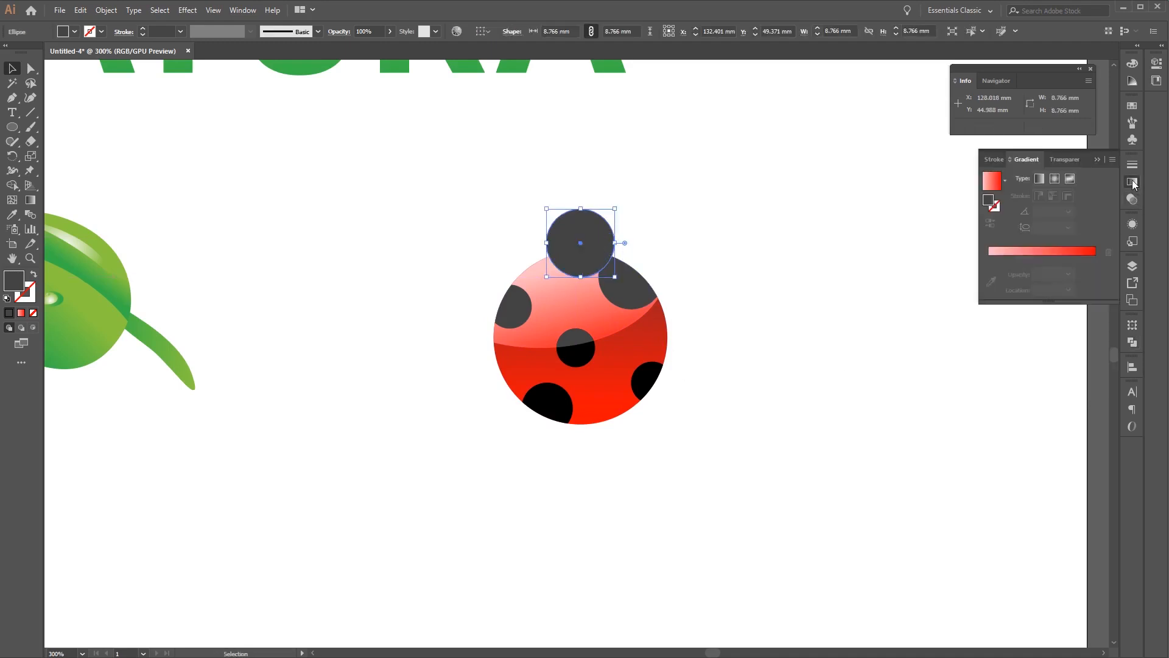
{"action": "left_click", "coordinate": [1037, 178]}
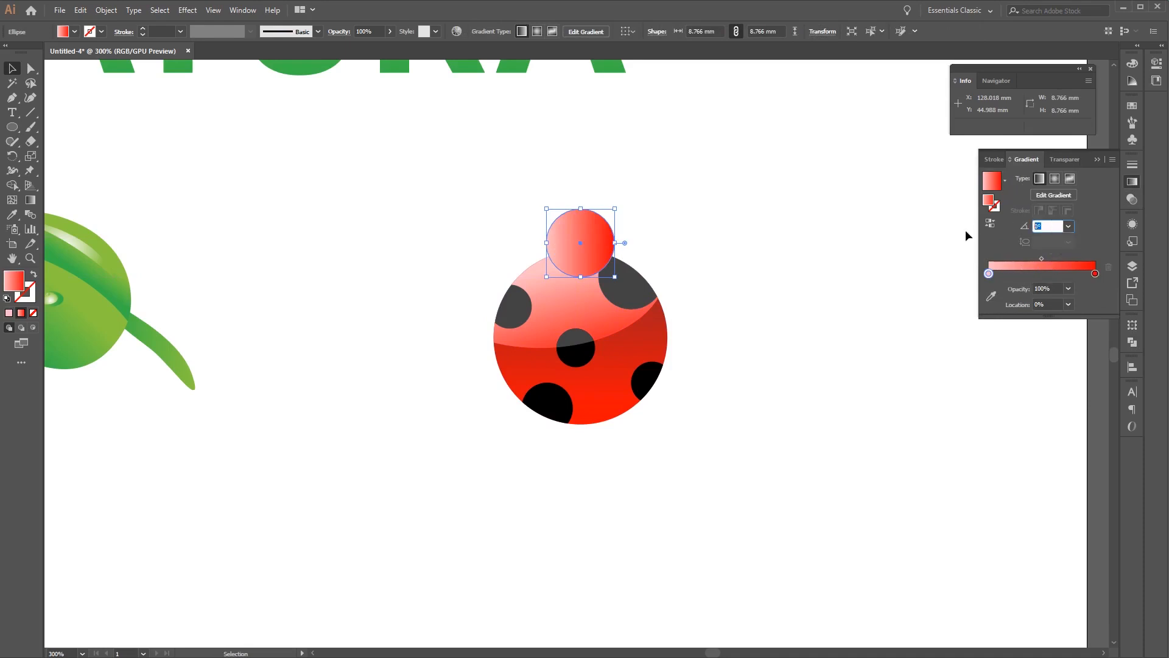
{"action": "type", "text": "90"}
{"action": "key", "text": "Return"}
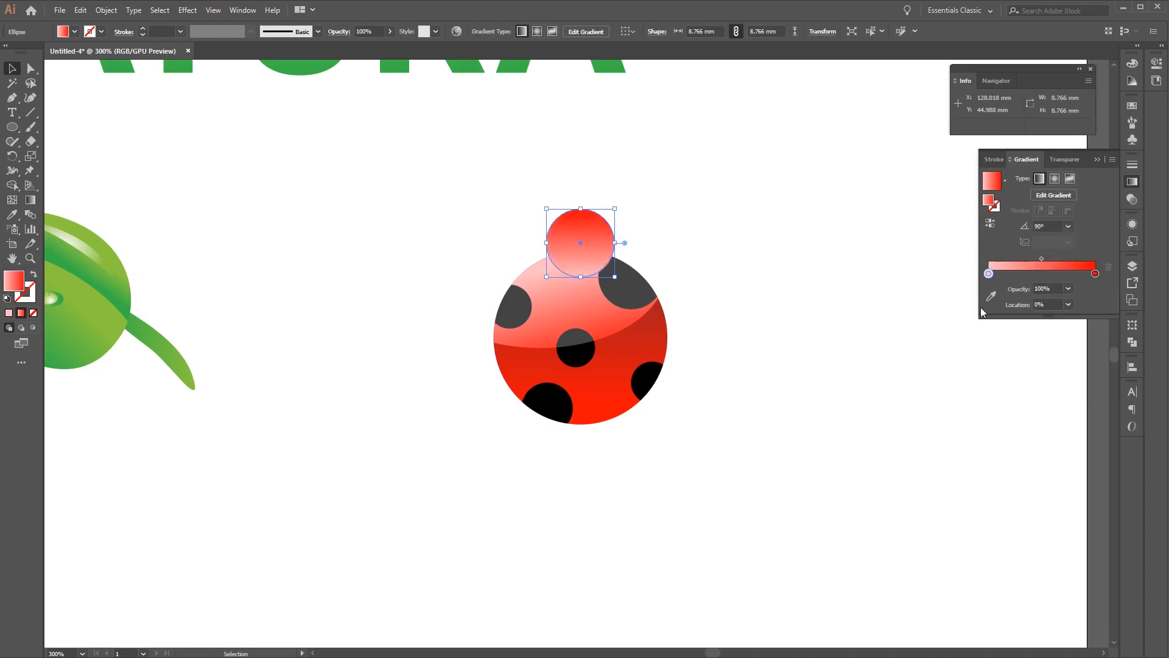
- Change the head's gradient stops to black at the start and medium grey at the end
{"action": "double_click", "coordinate": [989, 272]}
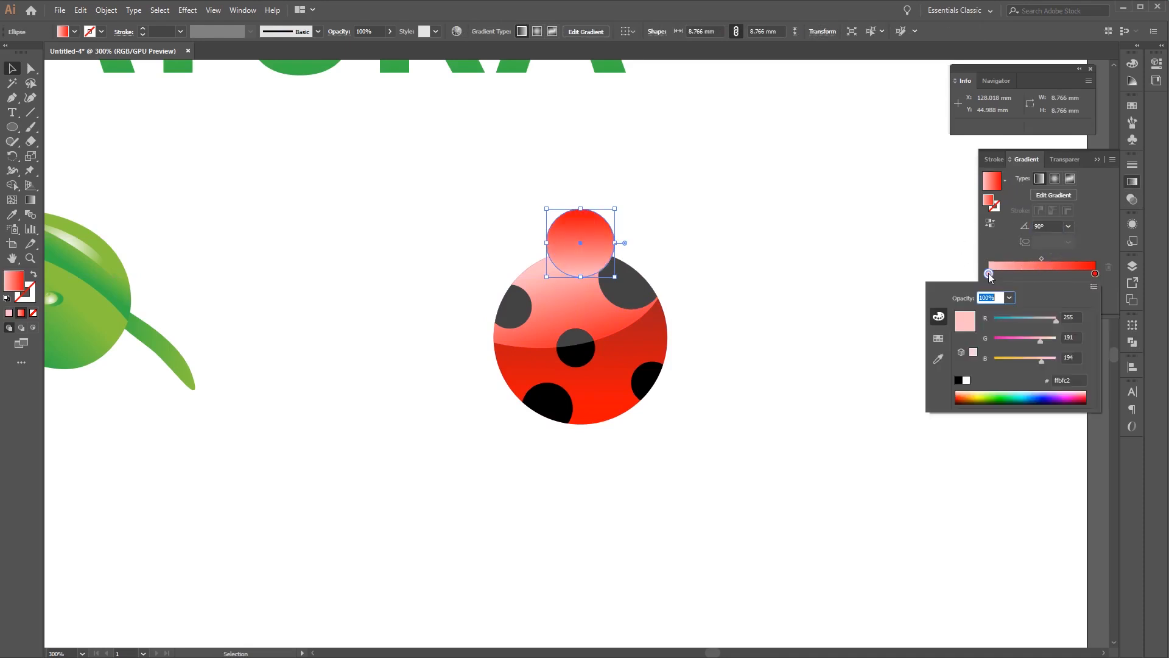
{"action": "left_click", "coordinate": [939, 338]}
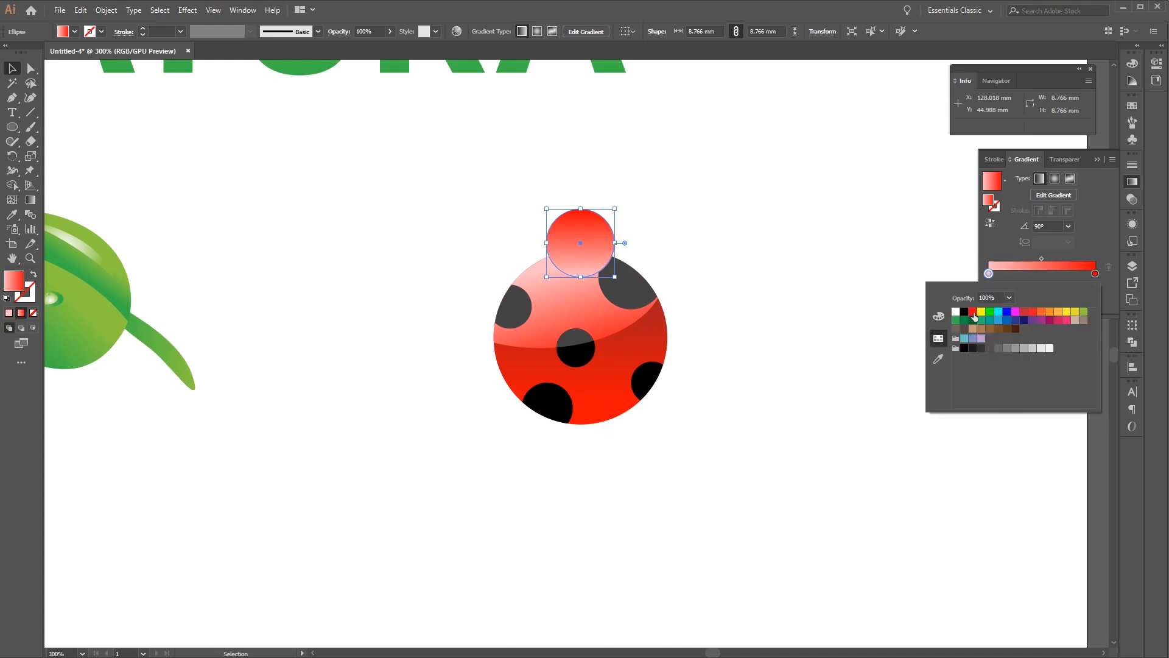
{"action": "left_click", "coordinate": [964, 311]}
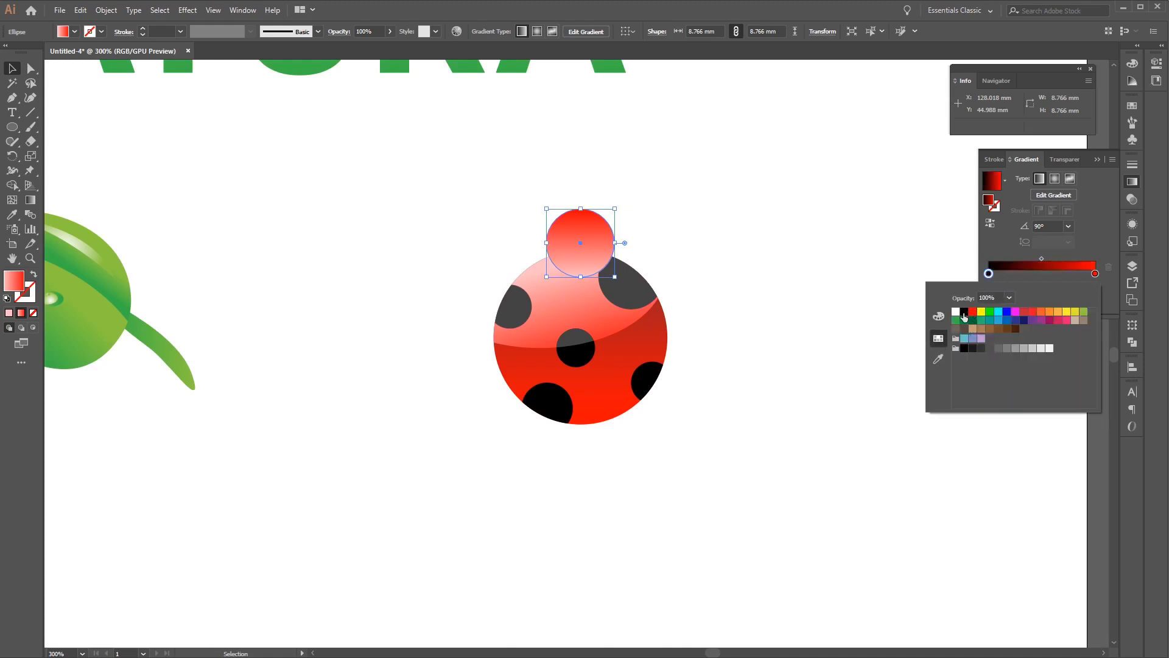
{"action": "left_click", "coordinate": [1097, 255]}
{"action": "left_click", "coordinate": [1096, 273]}
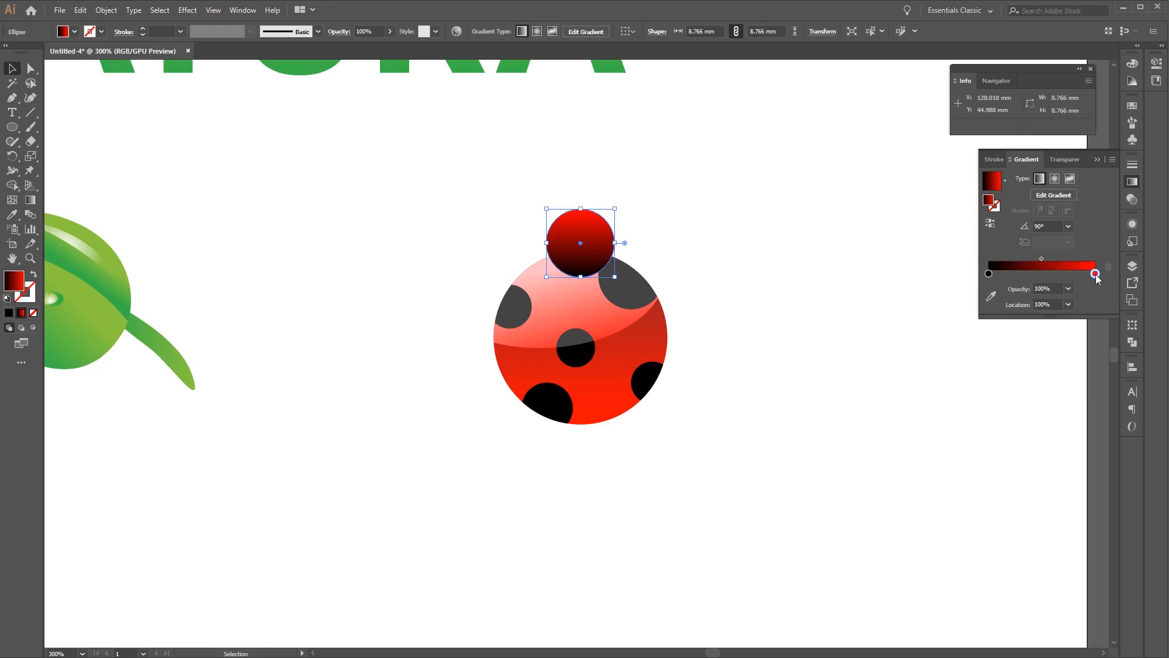
{"action": "double_click", "coordinate": [1095, 273]}
{"action": "left_click", "coordinate": [1015, 349]}
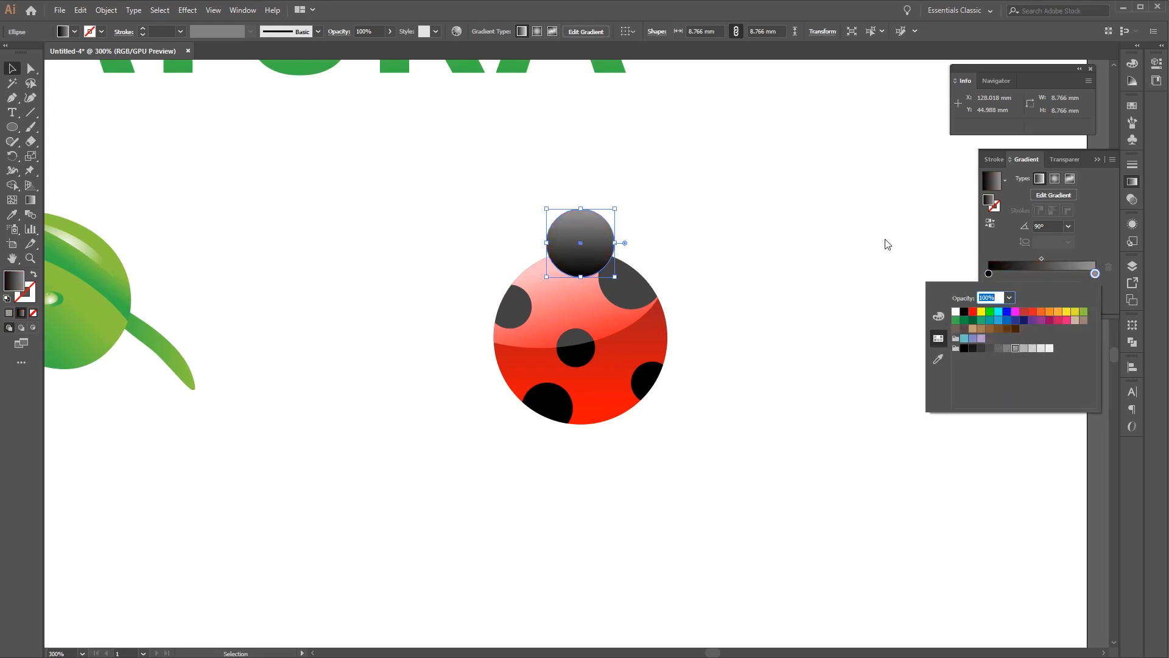
{"action": "left_click", "coordinate": [880, 261]}
- Move the head circle behind the ladybug's body in the stacking order
{"action": "right_click", "coordinate": [595, 231]}
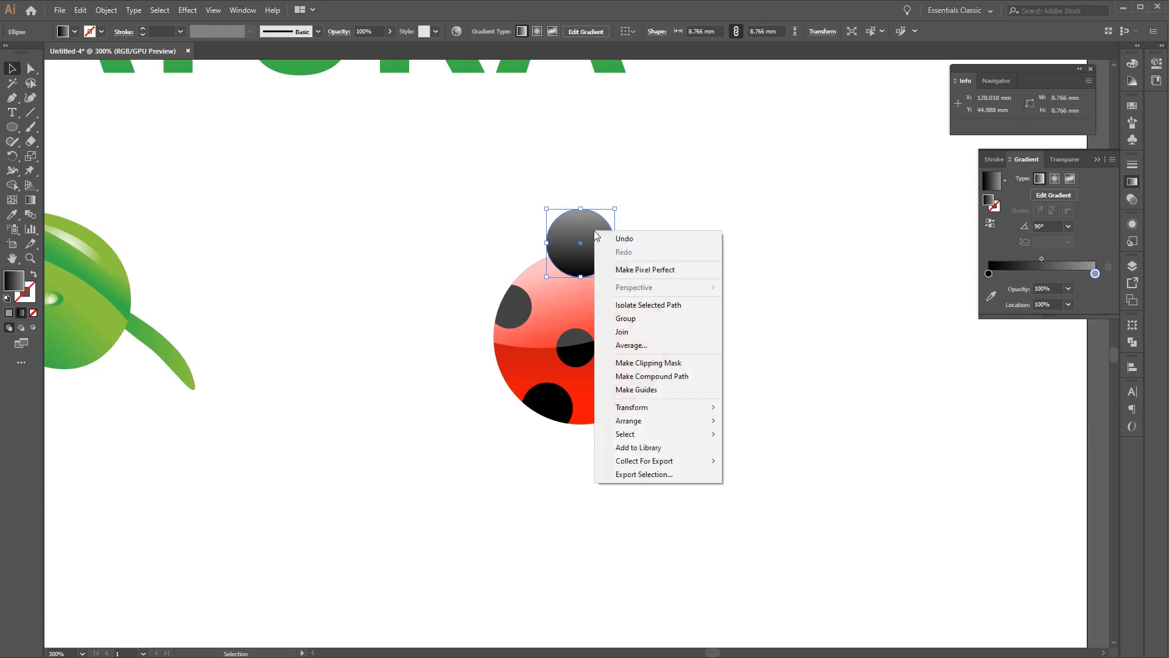
{"action": "mouse_move", "coordinate": [690, 415]}
{"action": "left_click", "coordinate": [769, 447]}
{"action": "left_click", "coordinate": [784, 424]}
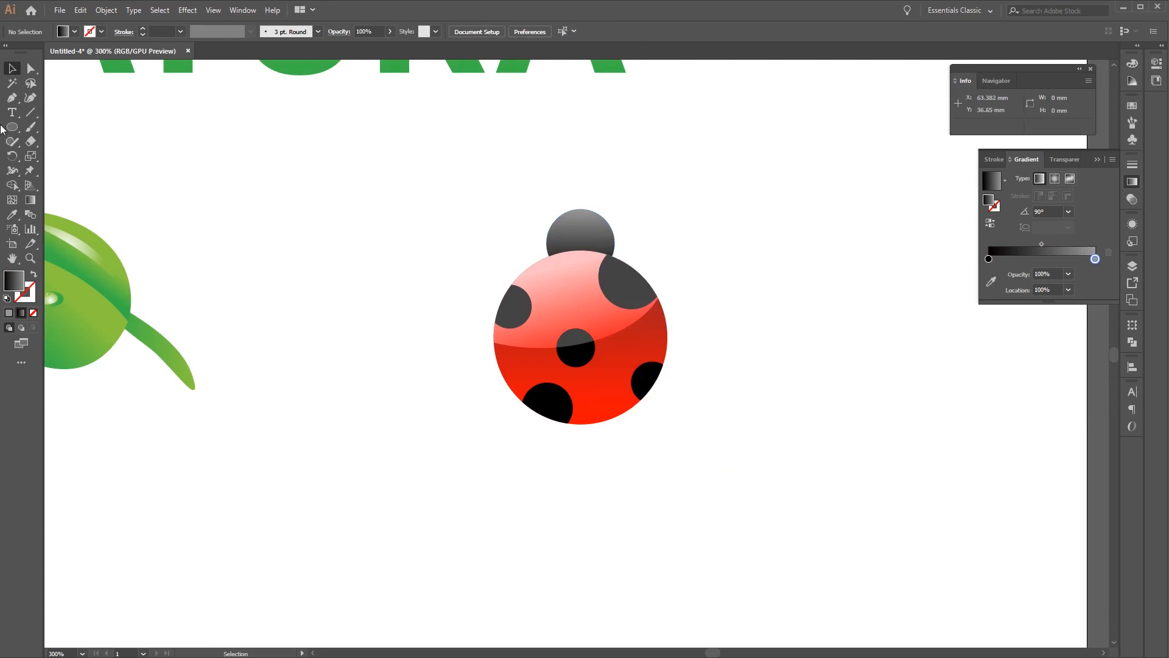
- Draw a curved, pointed antenna about 4.75 by 2.9 mm at the head's upper left with the Pen tool
{"action": "left_click", "coordinate": [11, 99]}
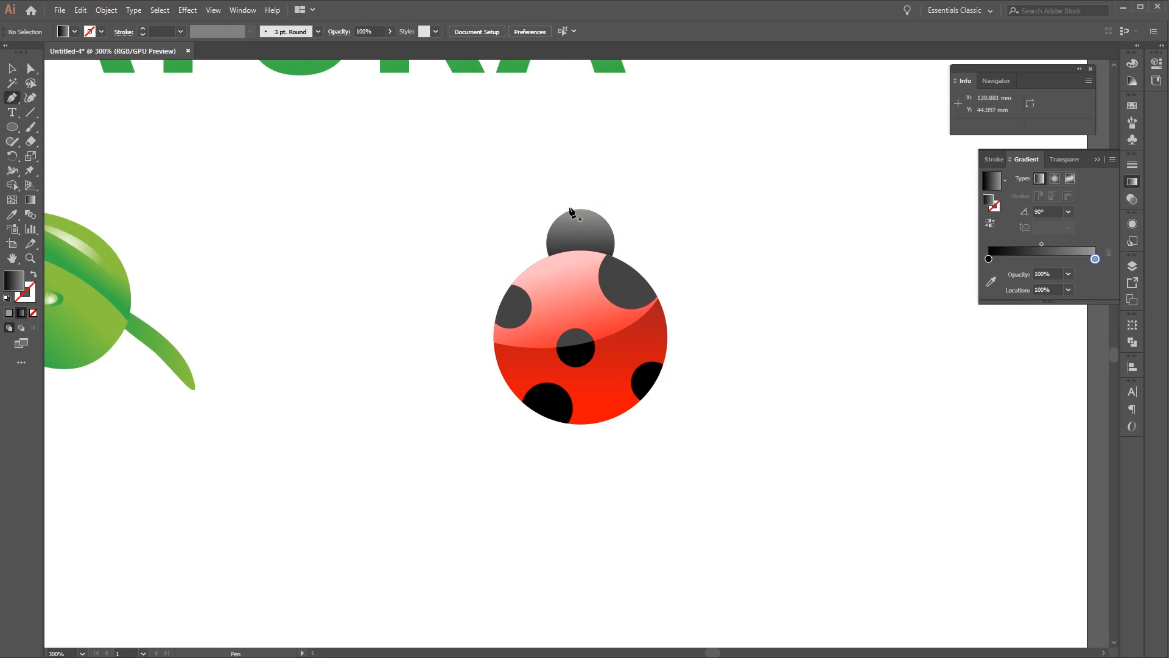
{"action": "left_click", "coordinate": [574, 221]}
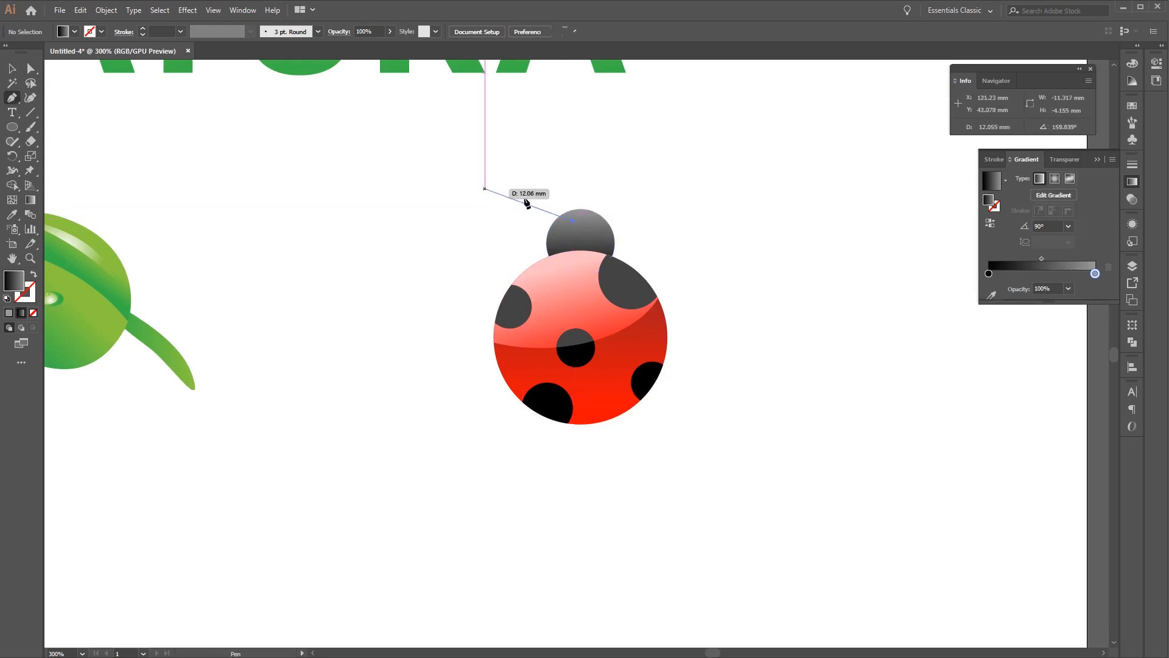
{"action": "left_click_drag", "start_coordinate": [536, 199], "coordinate": [507, 204]}
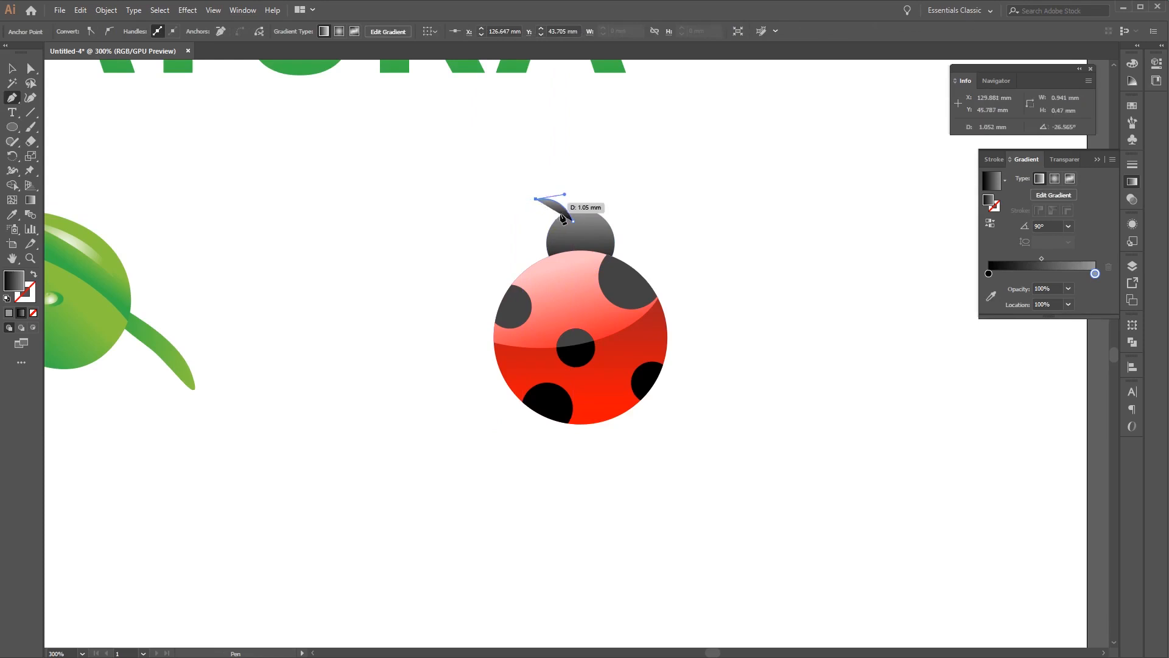
{"action": "left_click", "coordinate": [572, 221]}
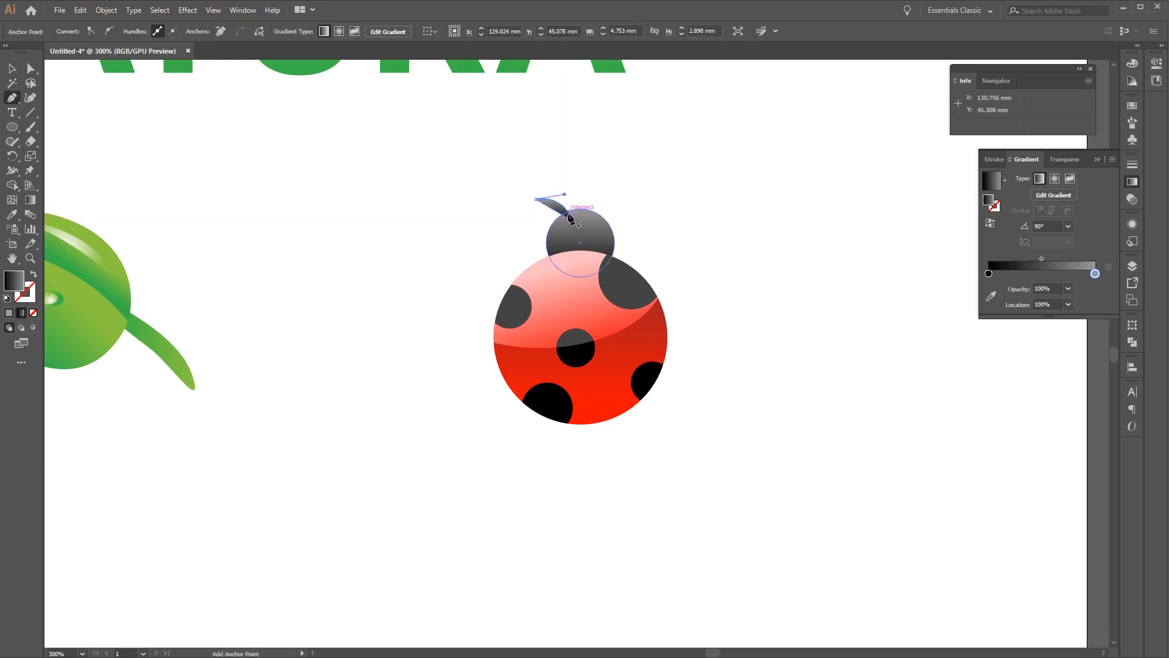
- Send the antenna to the back so it sits behind the head
{"action": "key", "text": "v"}
{"action": "right_click", "coordinate": [558, 207]}
{"action": "mouse_move", "coordinate": [632, 395]}
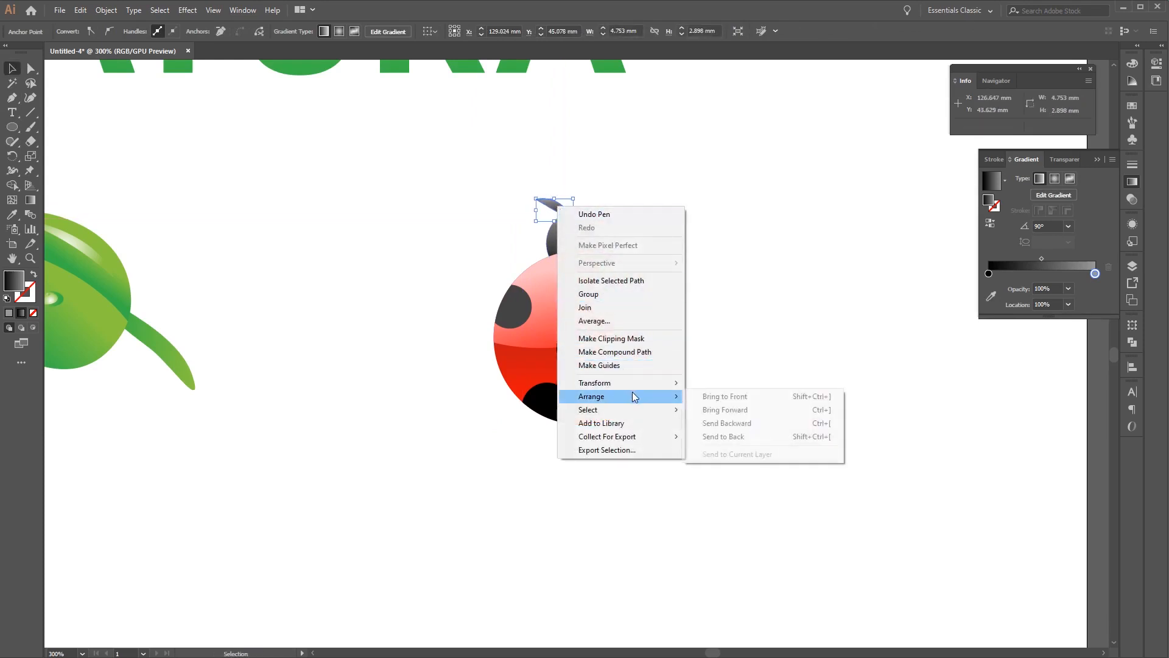
{"action": "left_click", "coordinate": [733, 435]}
{"action": "left_click", "coordinate": [569, 213]}
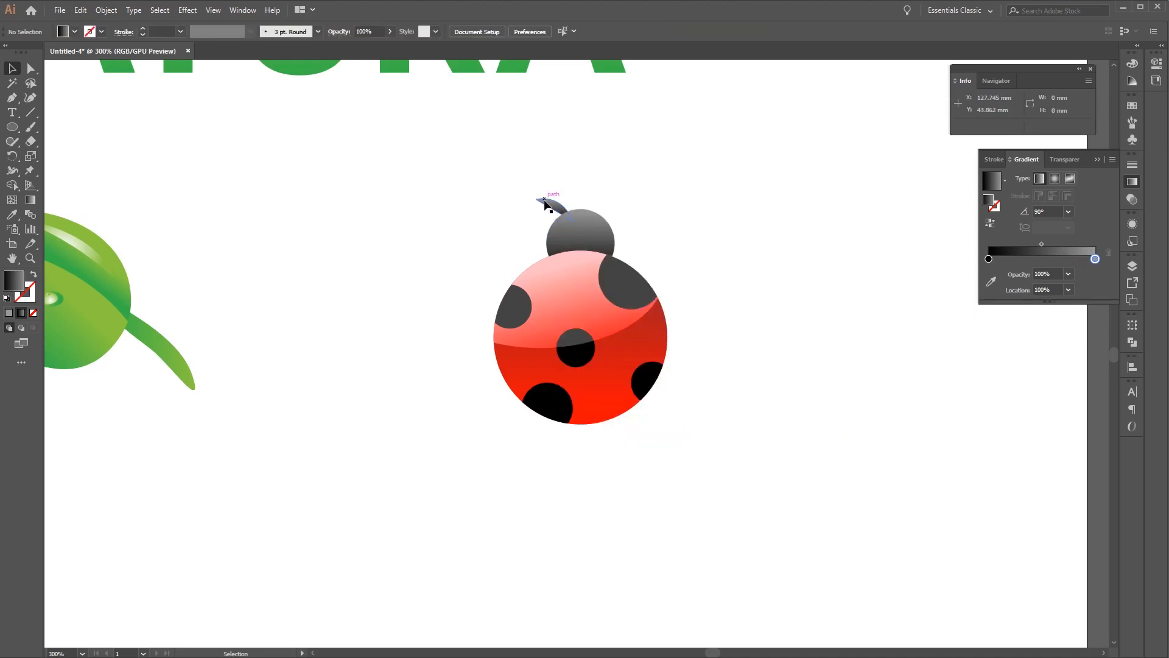
- Paste a copy of the antenna in place and reflect it across the vertical axis
{"action": "key", "text": "ctrl"}
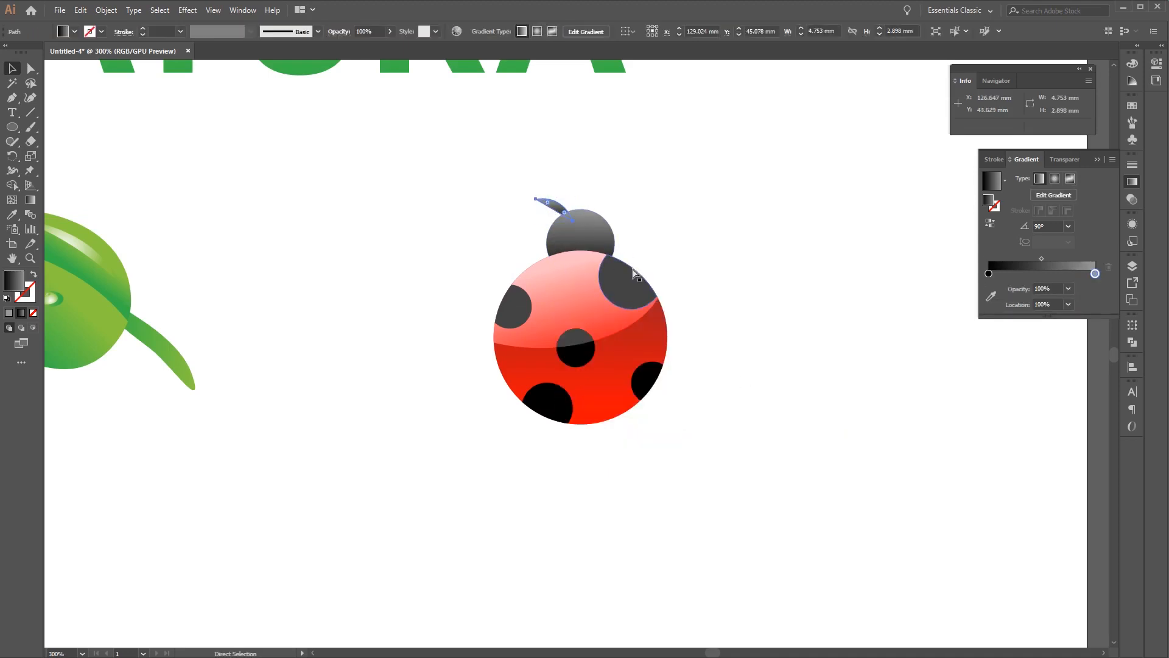
{"action": "key", "text": "ctrl"}
{"action": "right_click", "coordinate": [554, 206]}
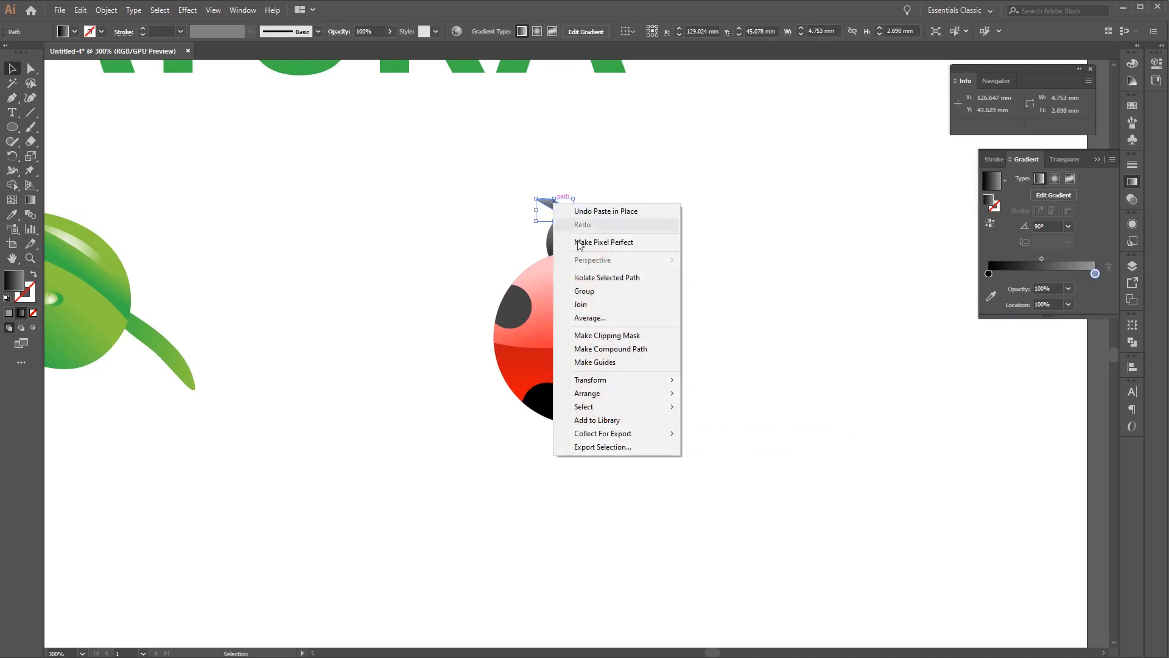
{"action": "mouse_move", "coordinate": [643, 381]}
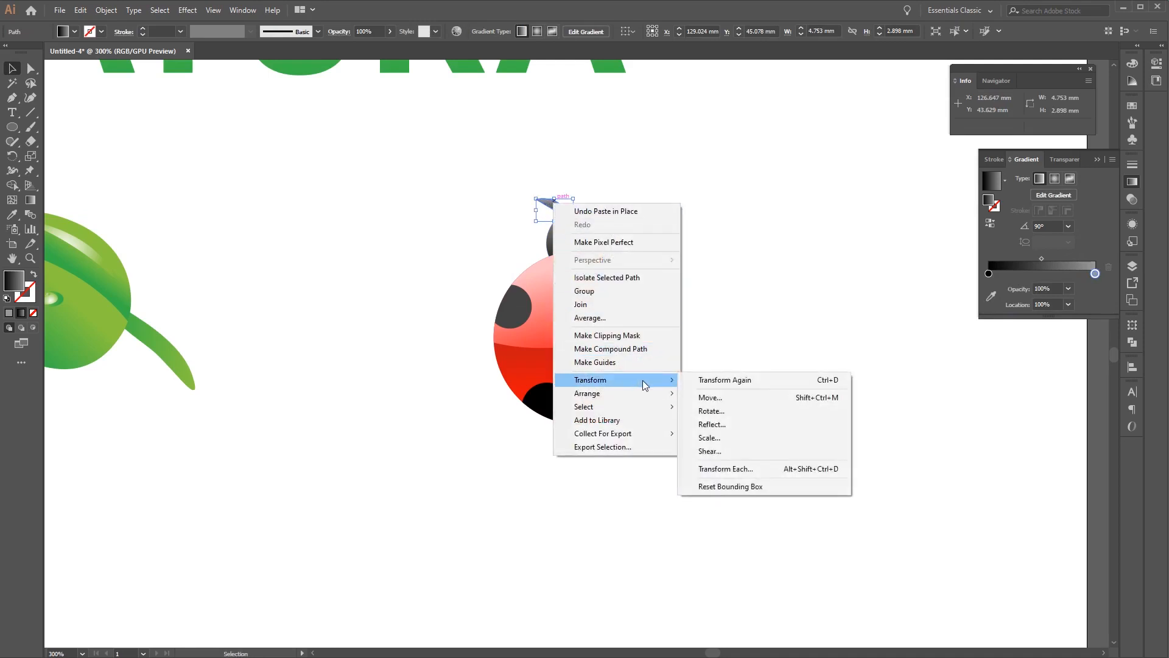
{"action": "left_click", "coordinate": [751, 425]}
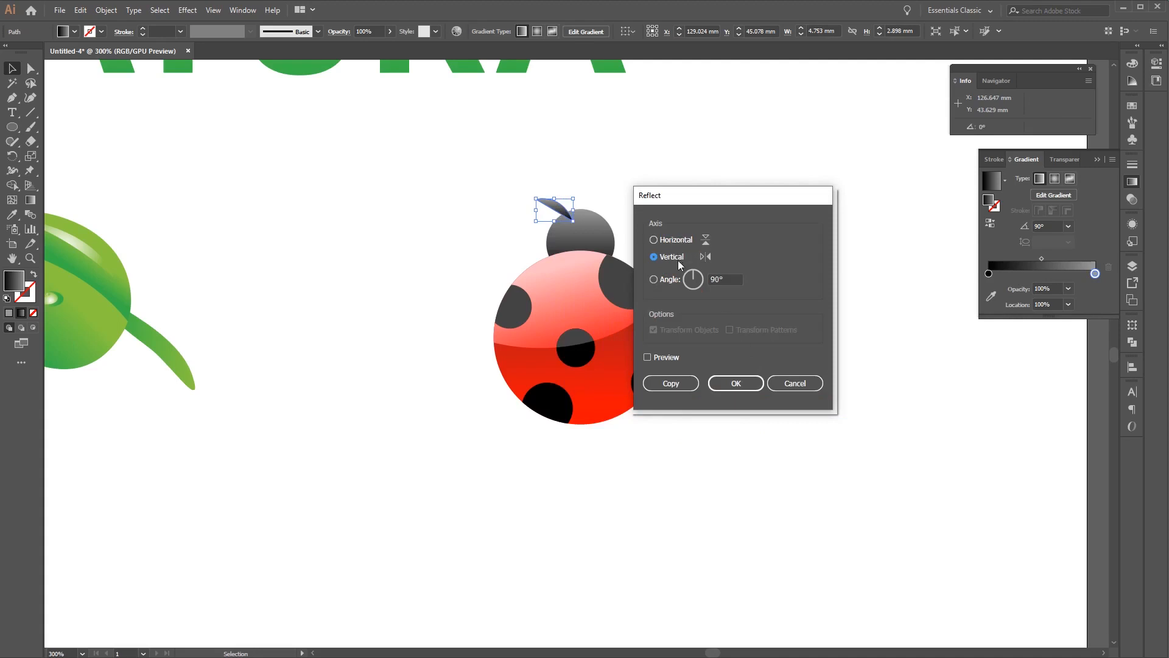
{"action": "left_click", "coordinate": [732, 382]}
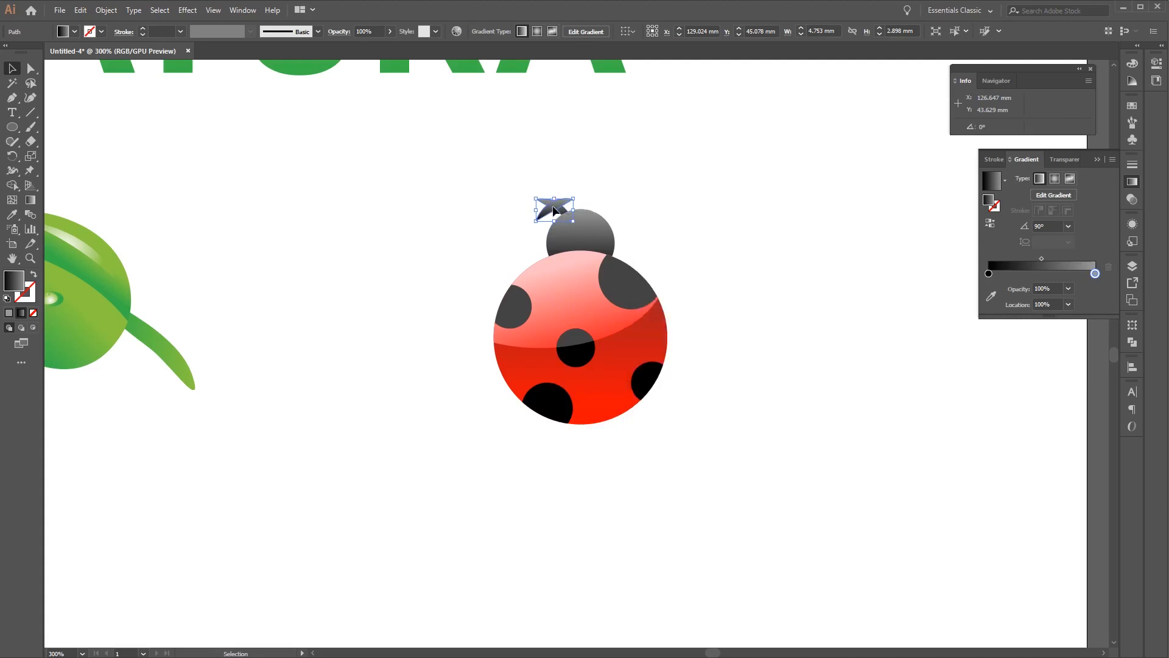
- Move the mirrored antenna to the head's upper right and send it to the back
{"action": "left_click_drag", "start_coordinate": [551, 207], "coordinate": [610, 210]}
{"action": "right_click", "coordinate": [618, 208]}
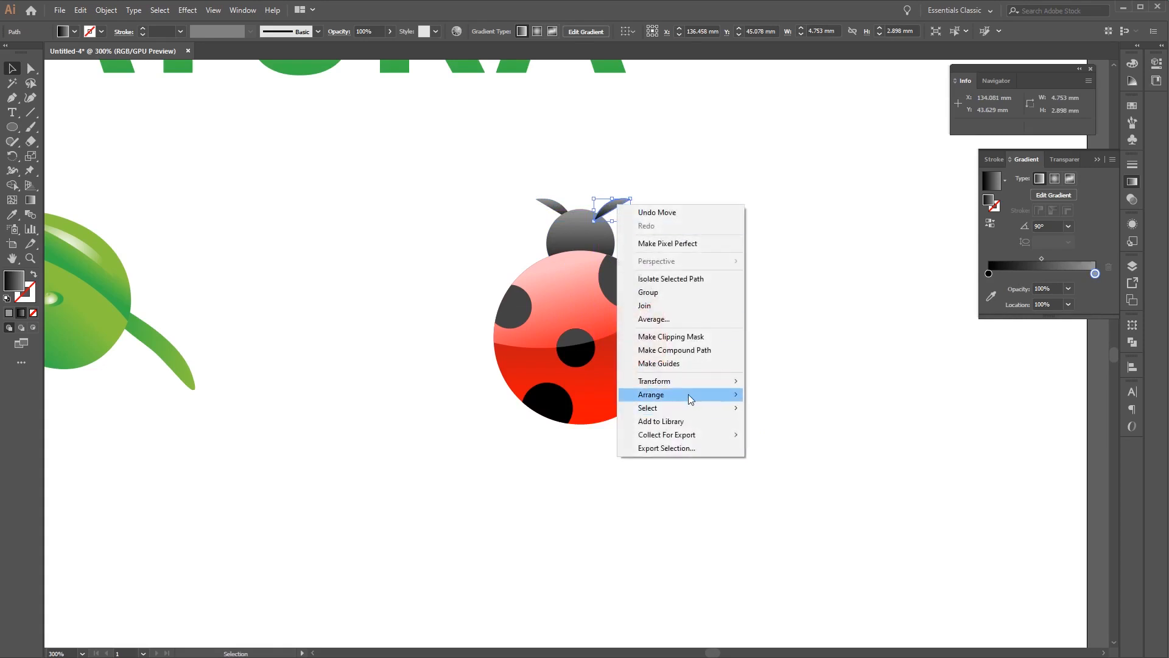
{"action": "mouse_move", "coordinate": [689, 394]}
{"action": "left_click", "coordinate": [784, 434]}
{"action": "left_click", "coordinate": [654, 184]}
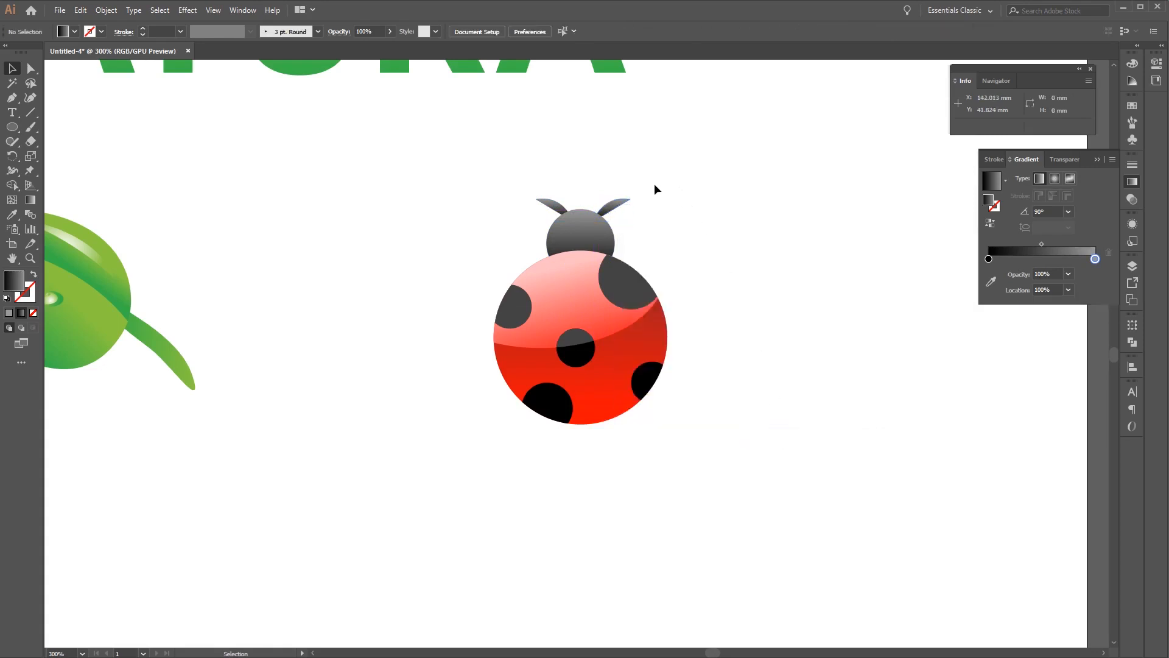
- Align the two antennae with each other by their vertical centres and group them
{"action": "left_click", "coordinate": [556, 208]}
{"action": "left_click", "coordinate": [615, 204], "text": "shift"}
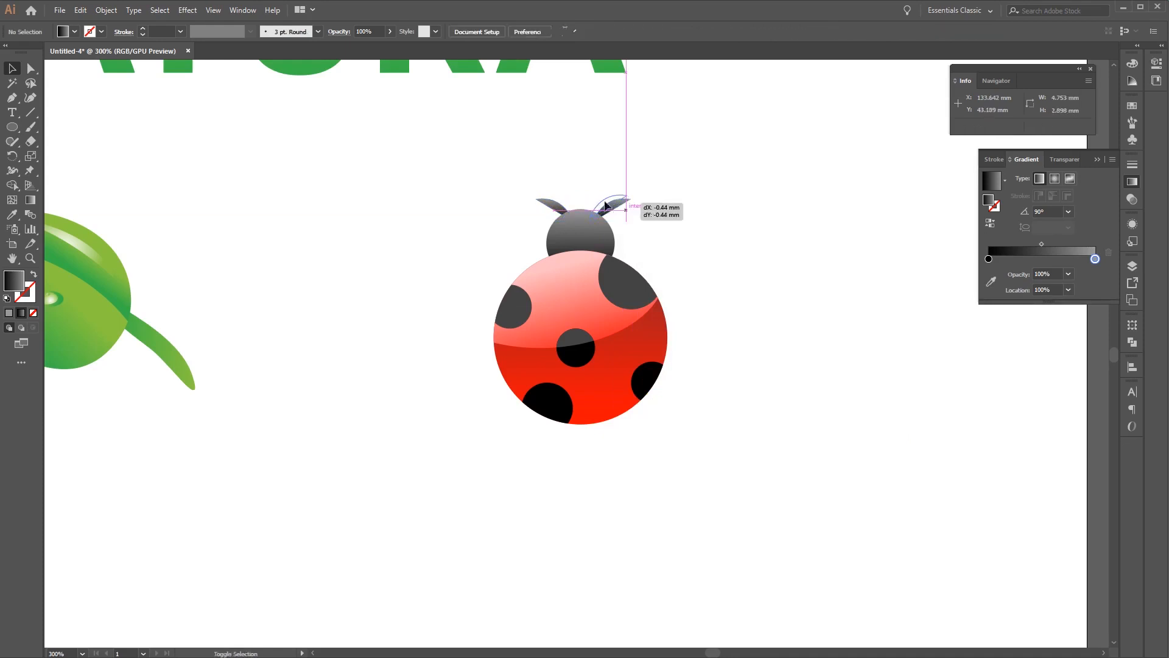
{"action": "left_click", "coordinate": [557, 208], "text": "shift"}
{"action": "left_click", "coordinate": [558, 209], "text": "shift"}
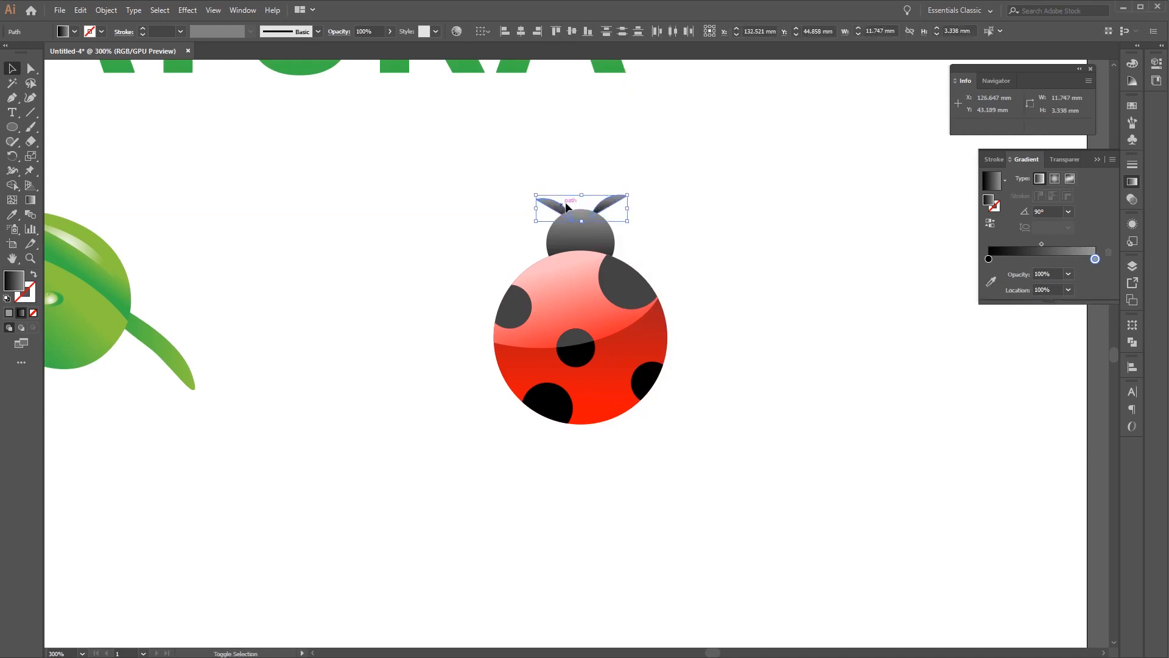
{"action": "left_click", "coordinate": [569, 30]}
{"action": "key", "text": "a"}
{"action": "key", "text": "v"}
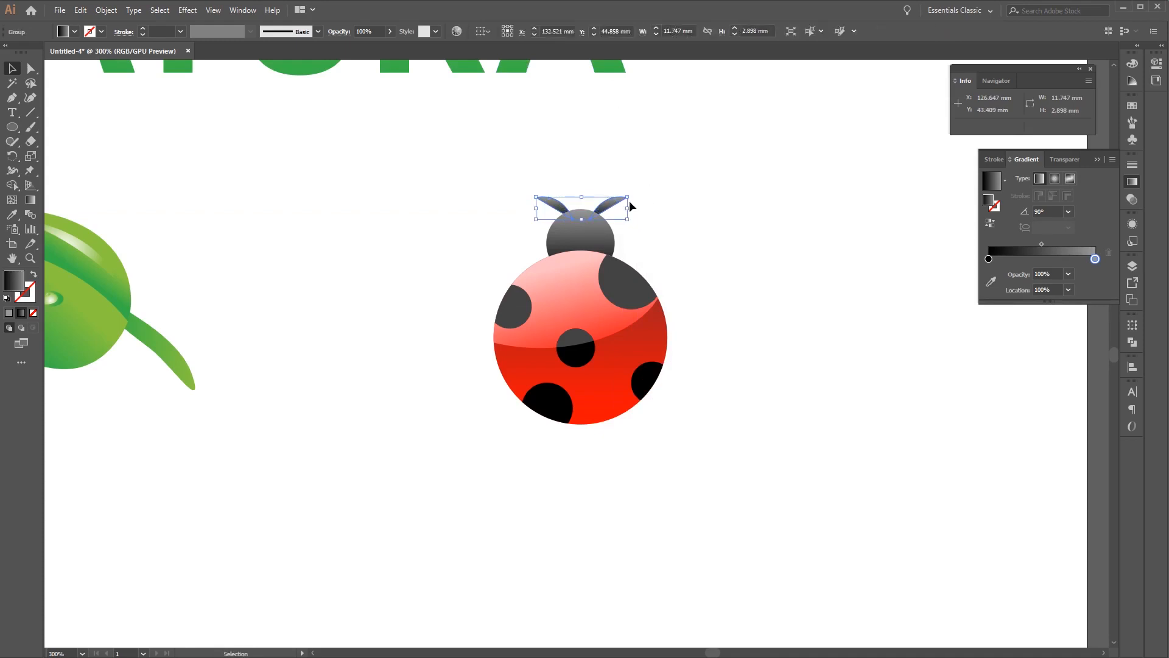
- Align all the ladybug's parts, including head and antennae, on their horizontal centres
{"action": "left_click_drag", "start_coordinate": [717, 183], "coordinate": [457, 512]}
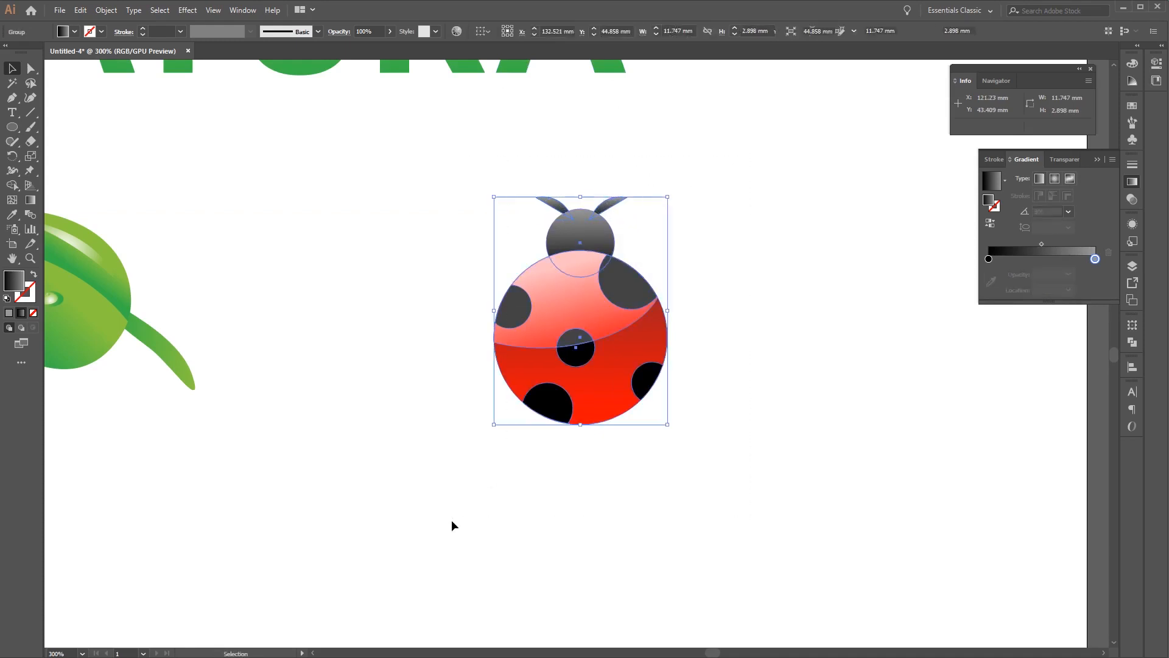
{"action": "left_click", "coordinate": [519, 32]}
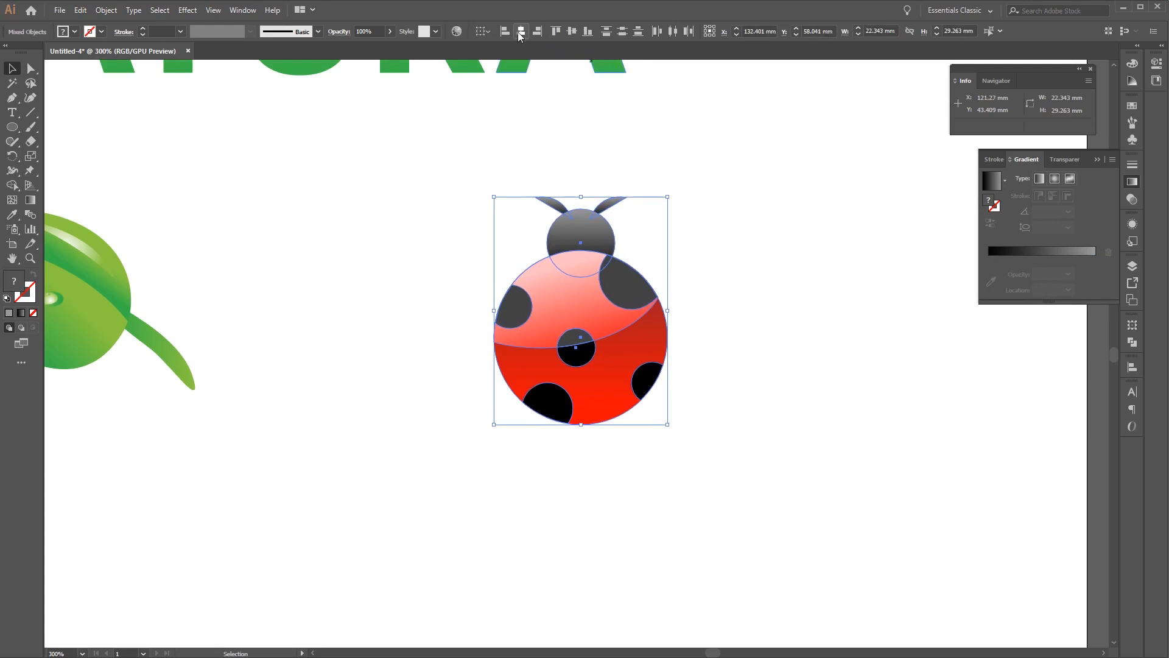
{"action": "left_click", "coordinate": [782, 227]}
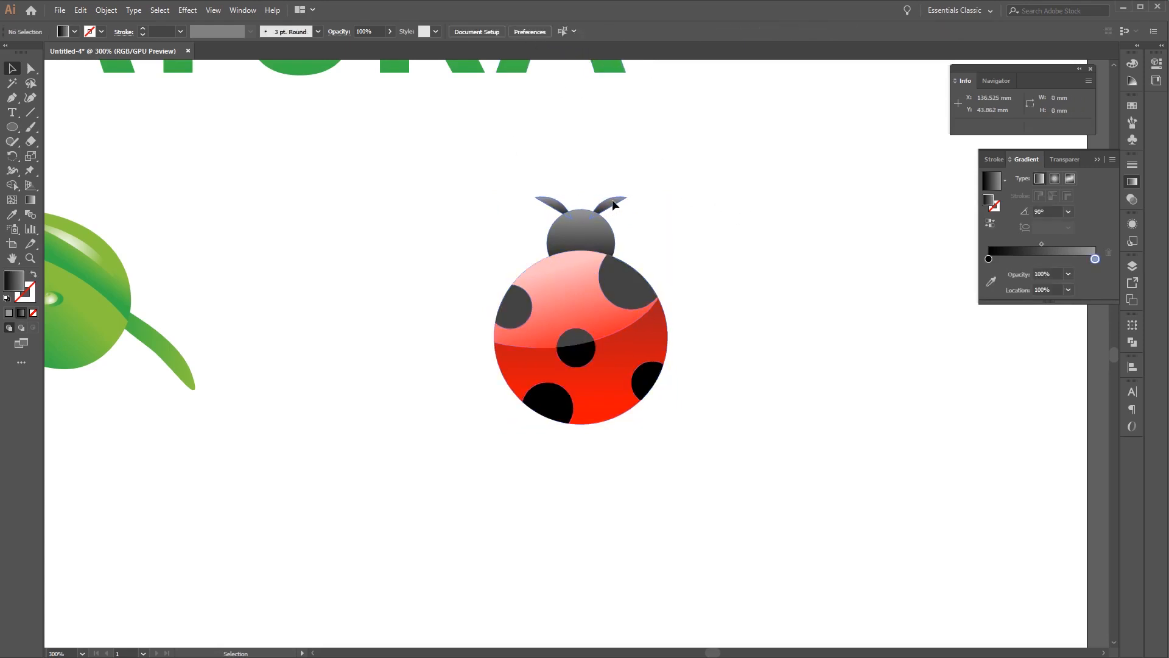
- Move the antenna pair slightly down so it sits closer to the head
{"action": "left_click_drag", "start_coordinate": [613, 203], "coordinate": [613, 209]}
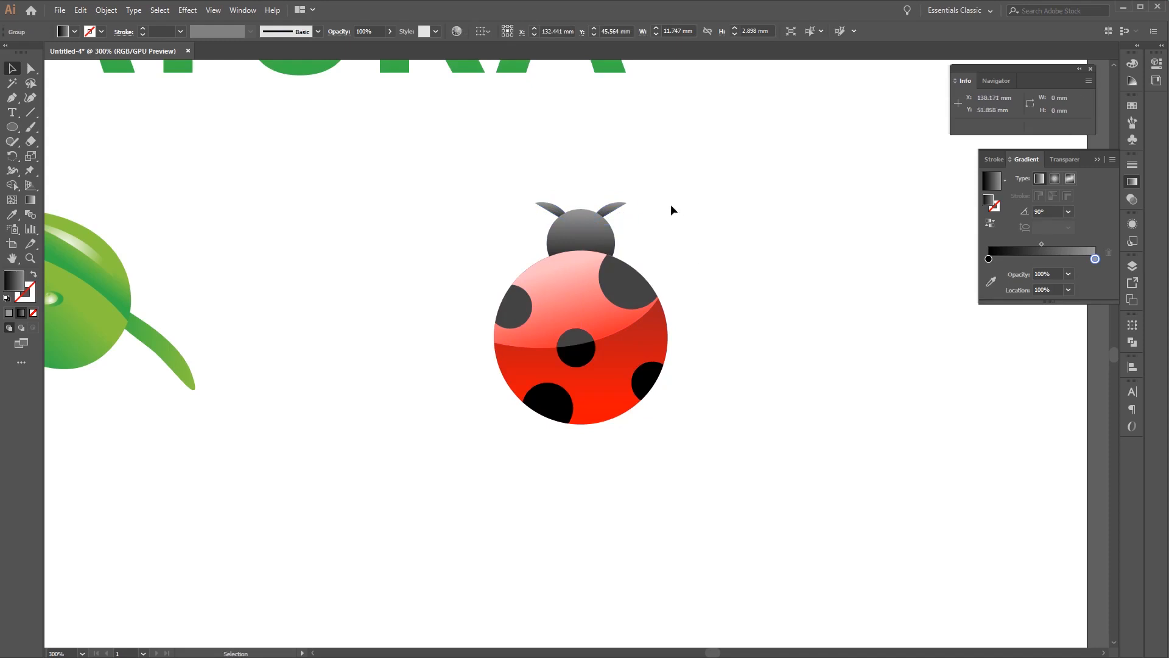
{"action": "left_click", "coordinate": [676, 341]}
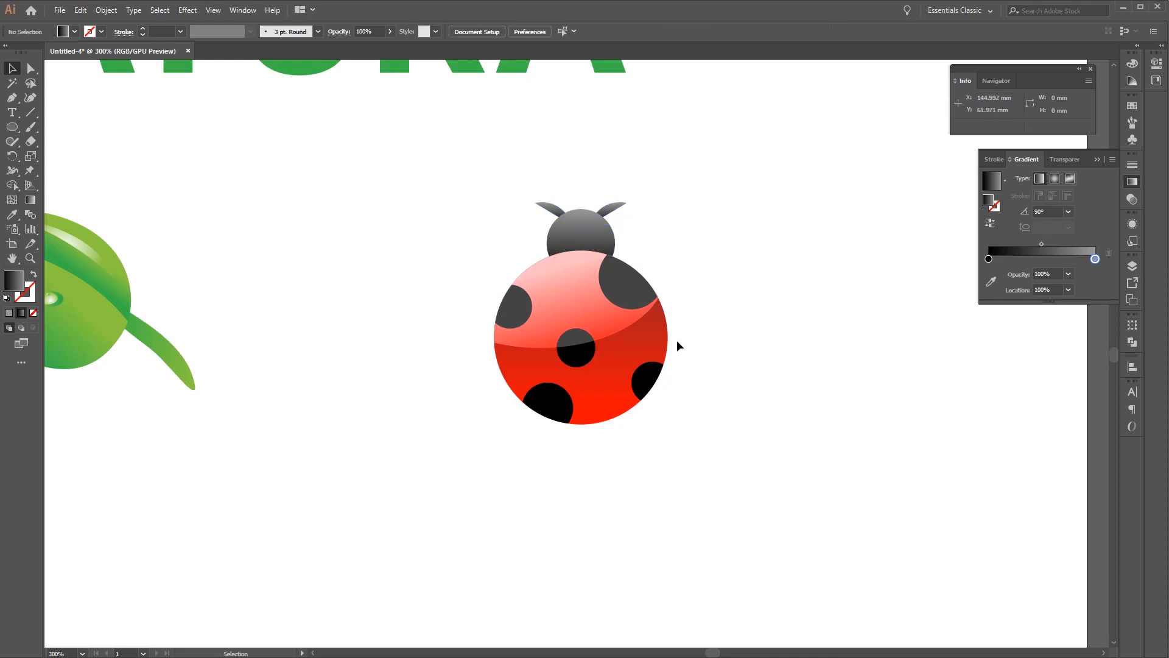
{"action": "left_click", "coordinate": [530, 278]}
{"action": "left_click", "coordinate": [714, 452]}
- Draw a circle about 22 mm across between leaf and ladybug, filled with a radial gradient from black centre to white edge
{"action": "left_click", "coordinate": [10, 128]}
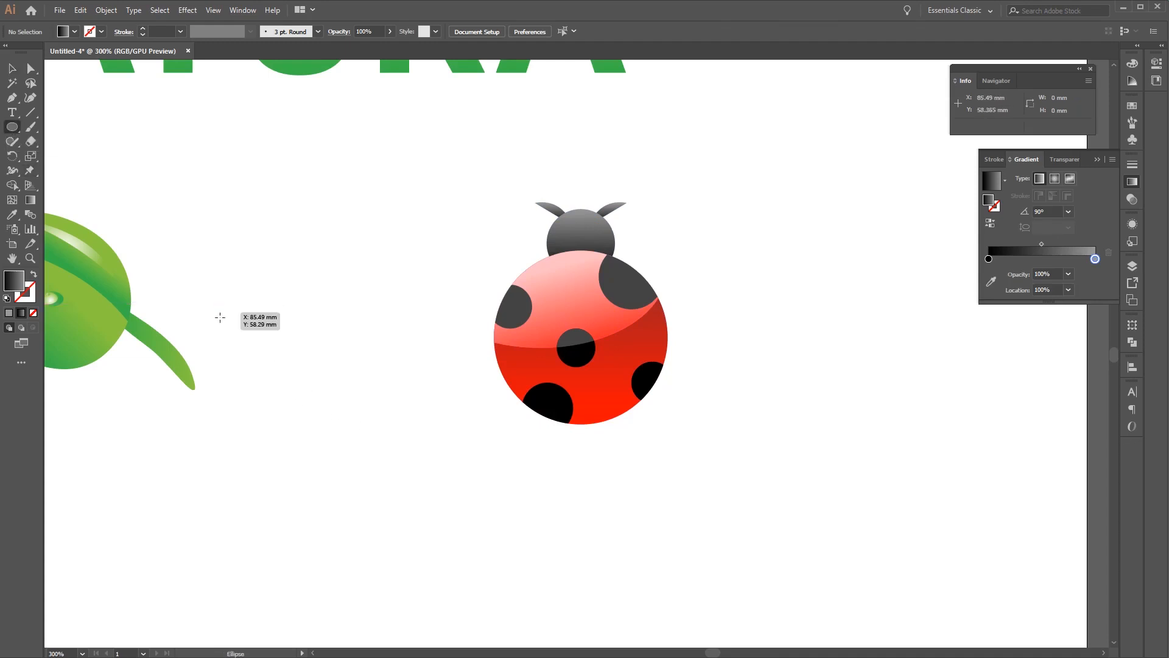
{"action": "left_click_drag", "start_coordinate": [295, 293], "coordinate": [437, 465]}
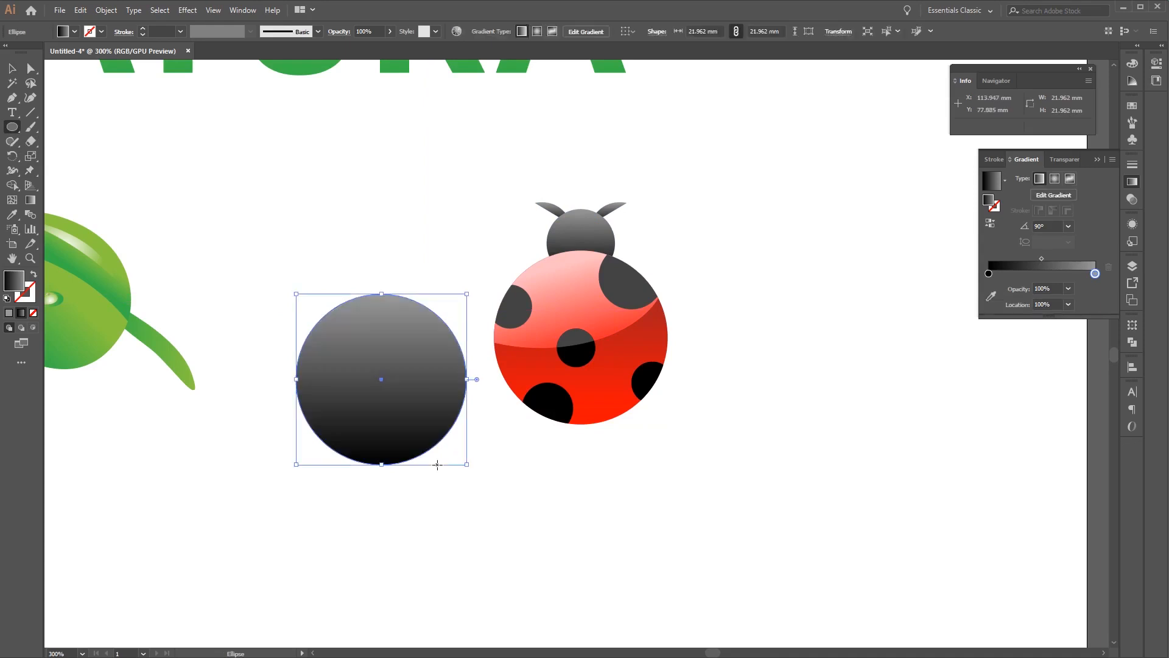
{"action": "left_click", "coordinate": [1055, 179]}
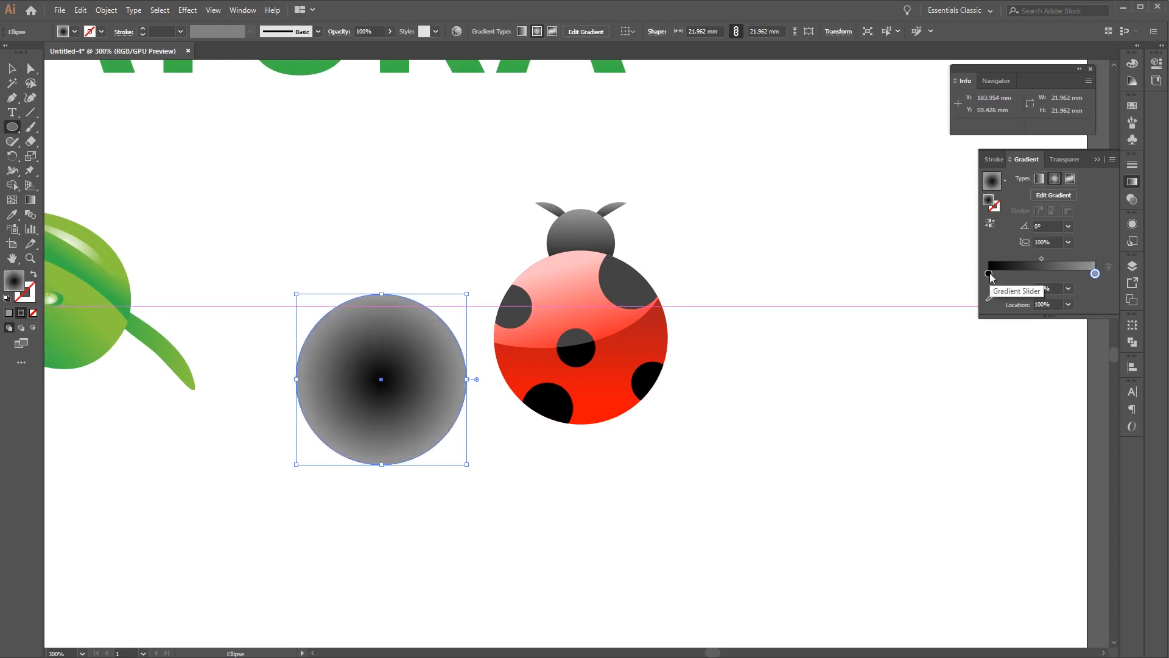
{"action": "left_click_drag", "start_coordinate": [1094, 275], "coordinate": [1092, 276]}
{"action": "key", "text": "ctrl+z"}
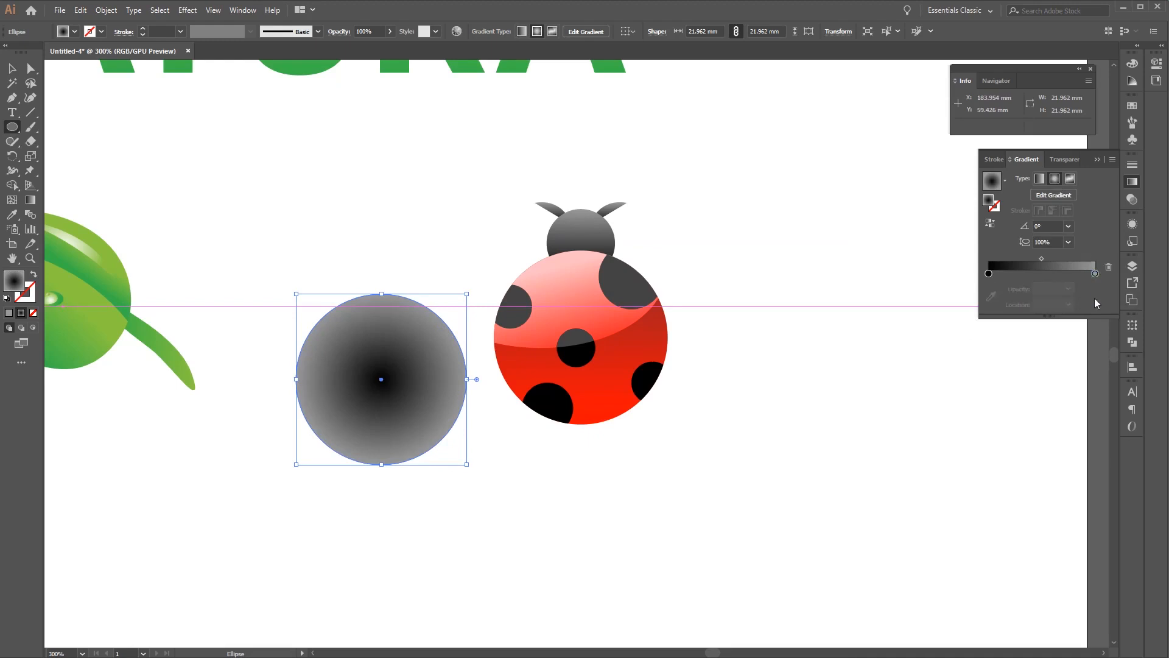
{"action": "double_click", "coordinate": [1096, 274]}
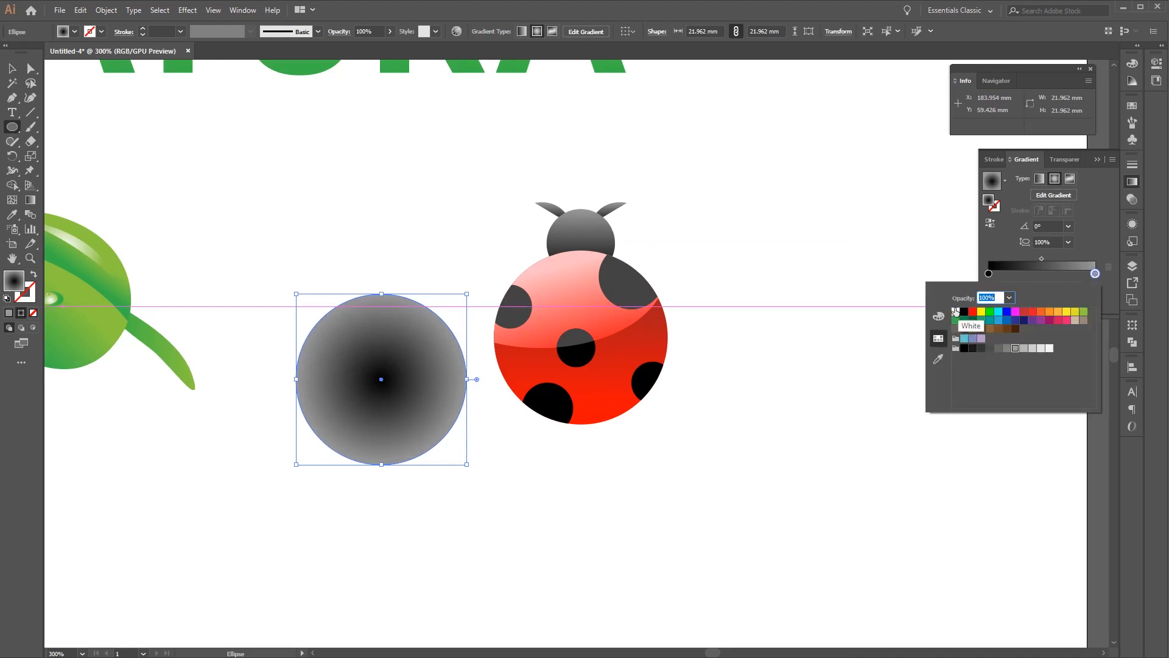
{"action": "left_click", "coordinate": [956, 312]}
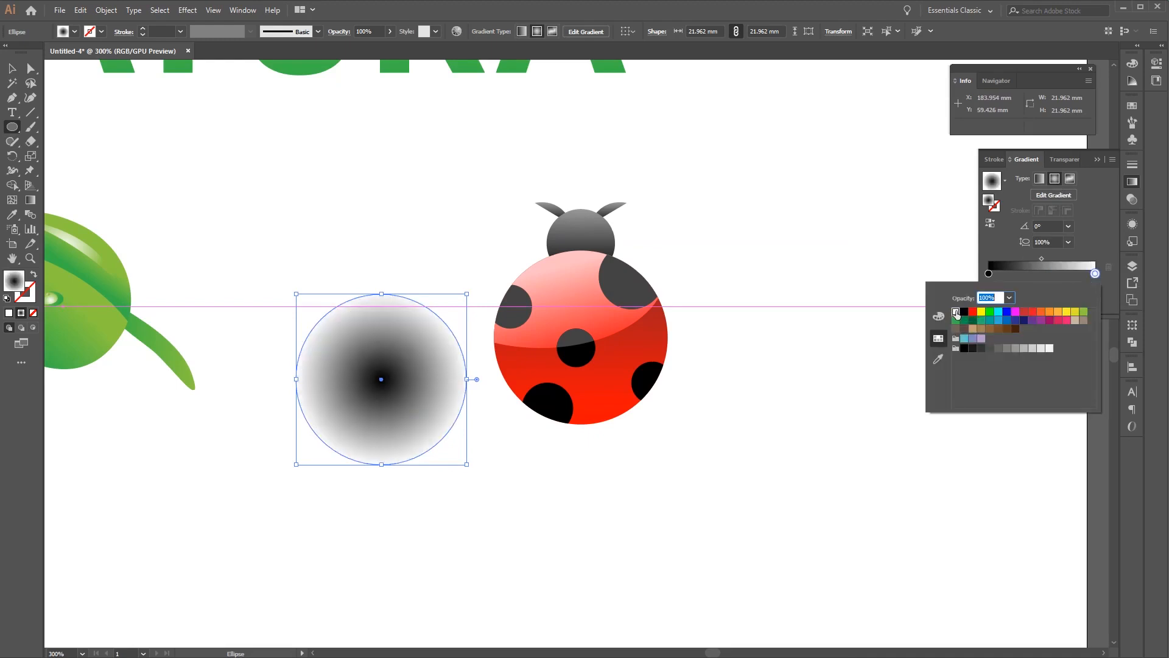
{"action": "double_click", "coordinate": [989, 275]}
{"action": "left_click", "coordinate": [12, 68]}
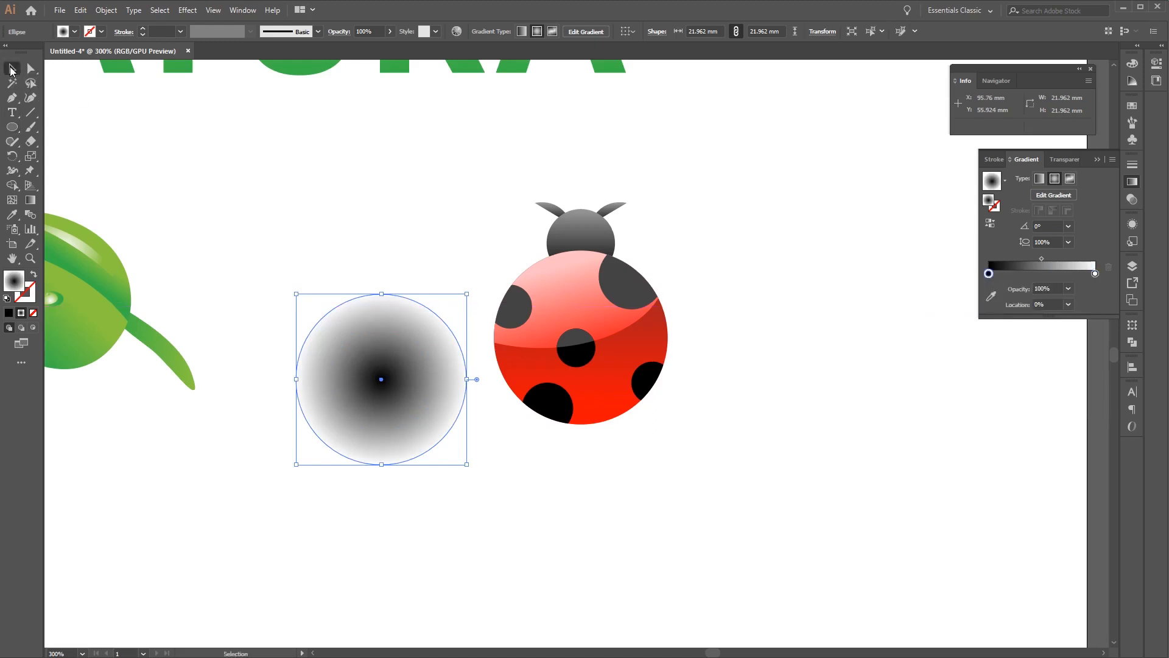
- Set the gradient circle's blending mode to Multiply
{"action": "left_click", "coordinate": [1134, 182]}
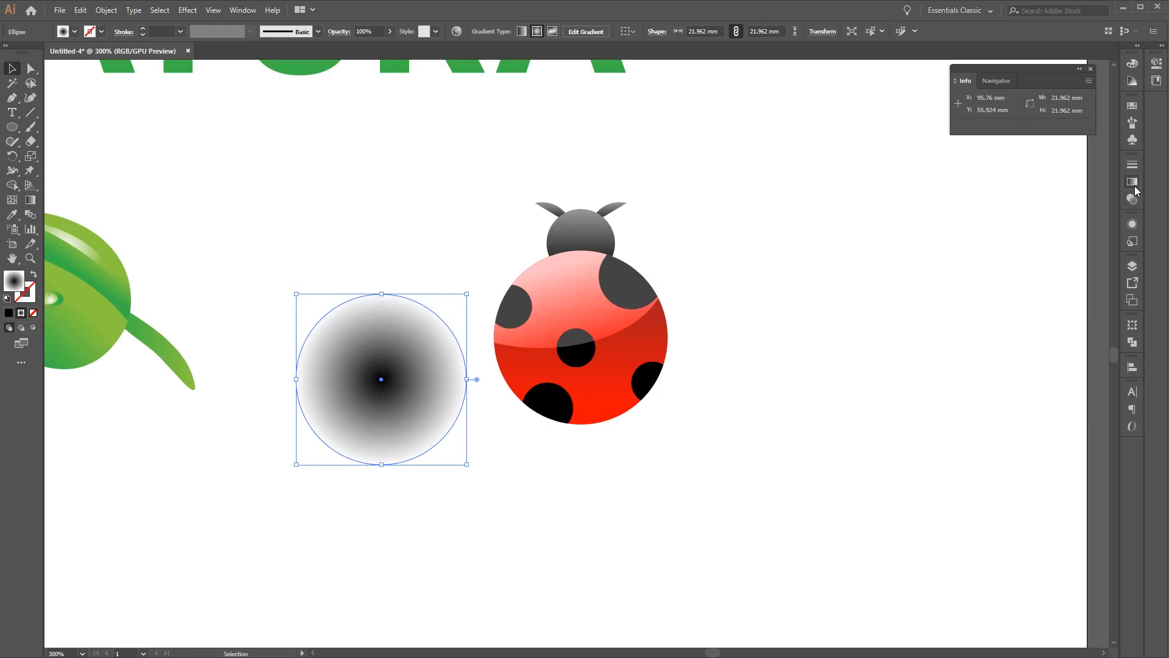
{"action": "left_click", "coordinate": [1133, 201]}
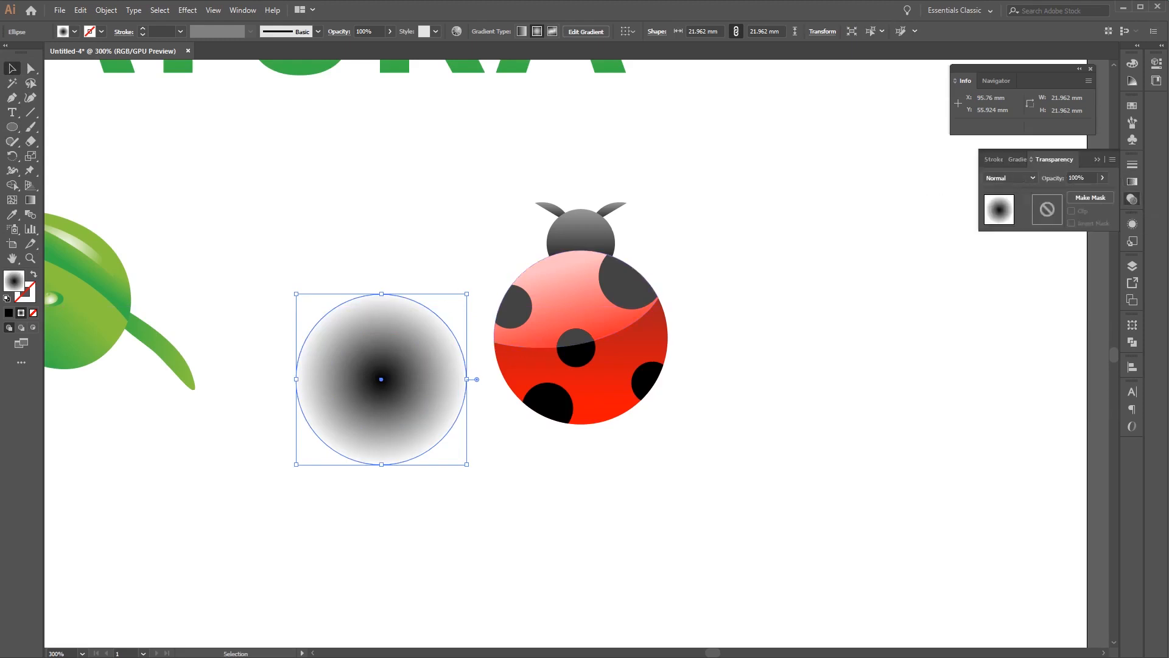
{"action": "left_click", "coordinate": [1035, 180]}
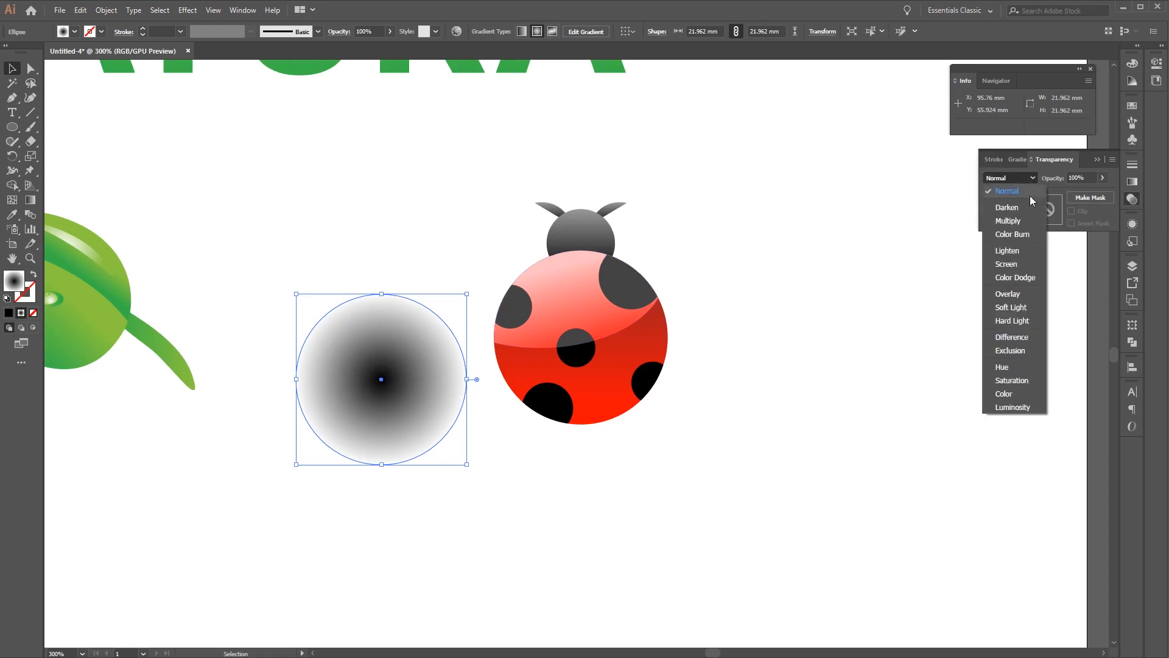
{"action": "left_click", "coordinate": [1018, 224]}
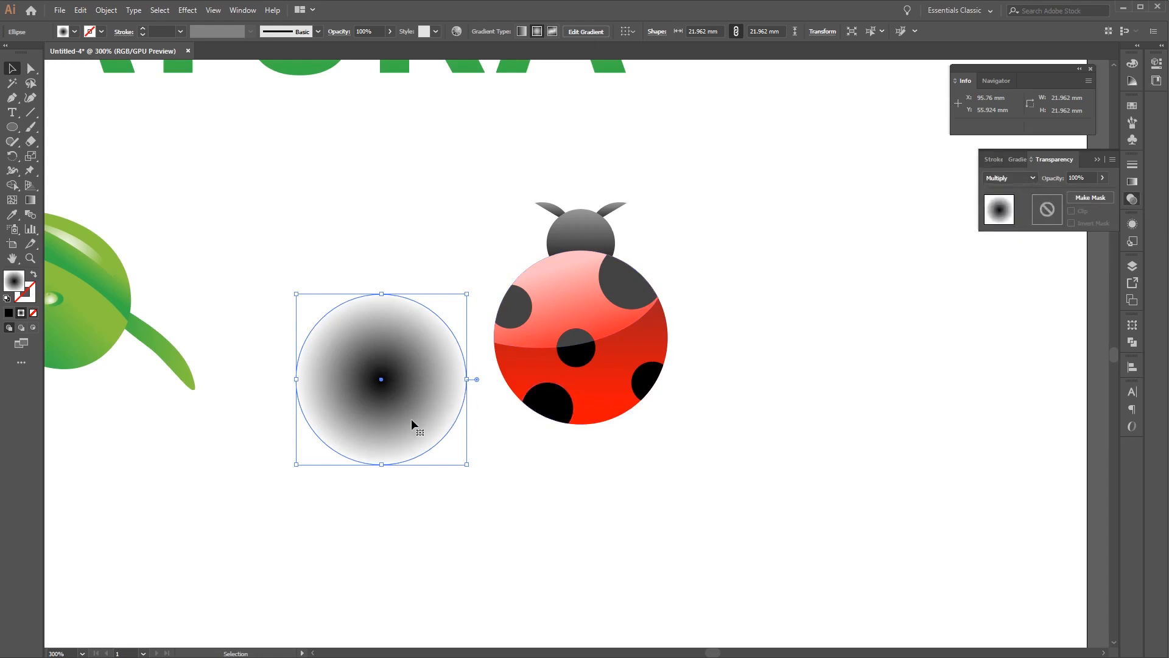
- Enlarge the gradient circle to about 24.4 mm and place it behind the ladybug, offset to the lower left as a shadow
{"action": "left_click_drag", "start_coordinate": [411, 419], "coordinate": [588, 403]}
{"action": "left_click_drag", "start_coordinate": [646, 443], "coordinate": [663, 461]}
{"action": "right_click", "coordinate": [621, 433]}
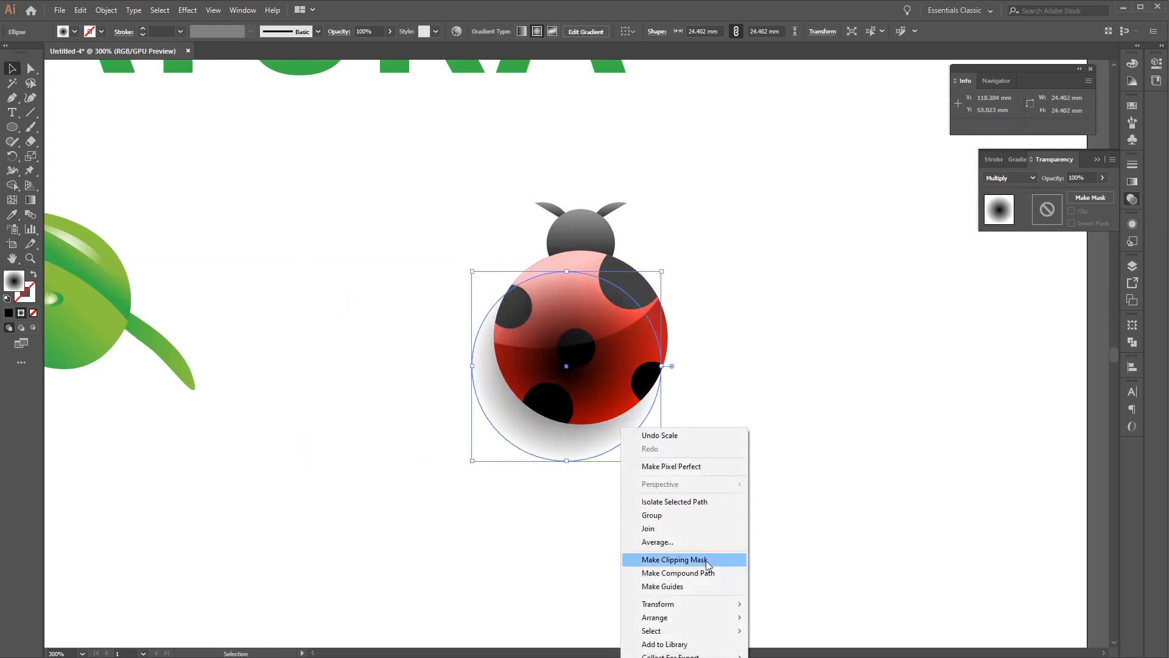
{"action": "mouse_move", "coordinate": [714, 618]}
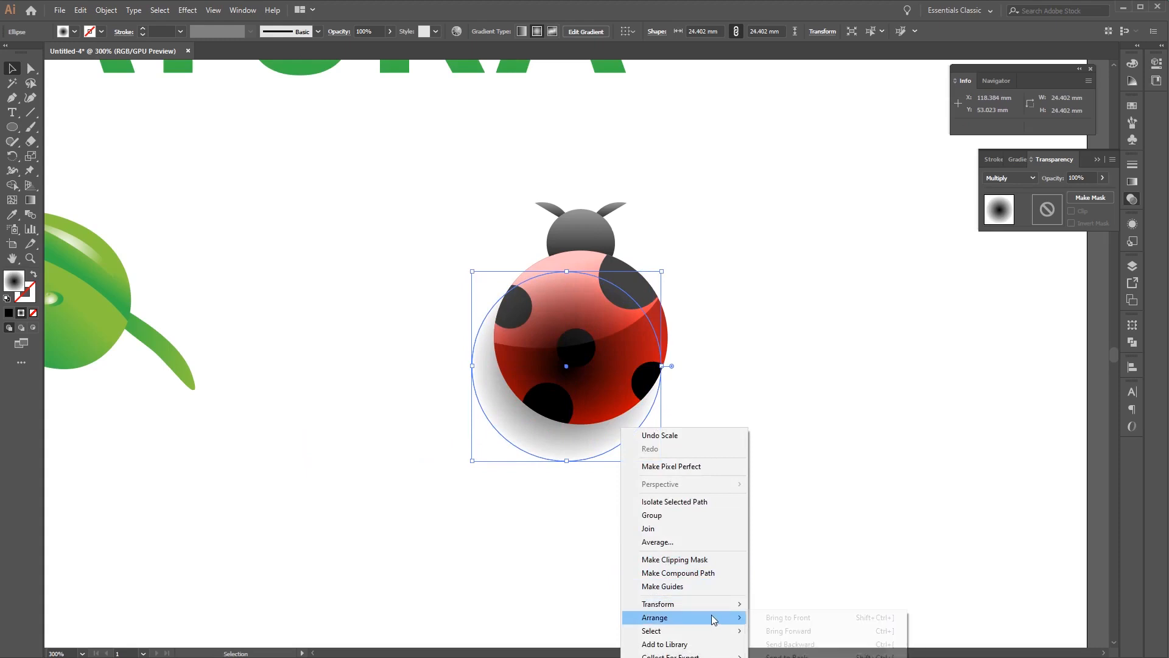
{"action": "left_click", "coordinate": [792, 644]}
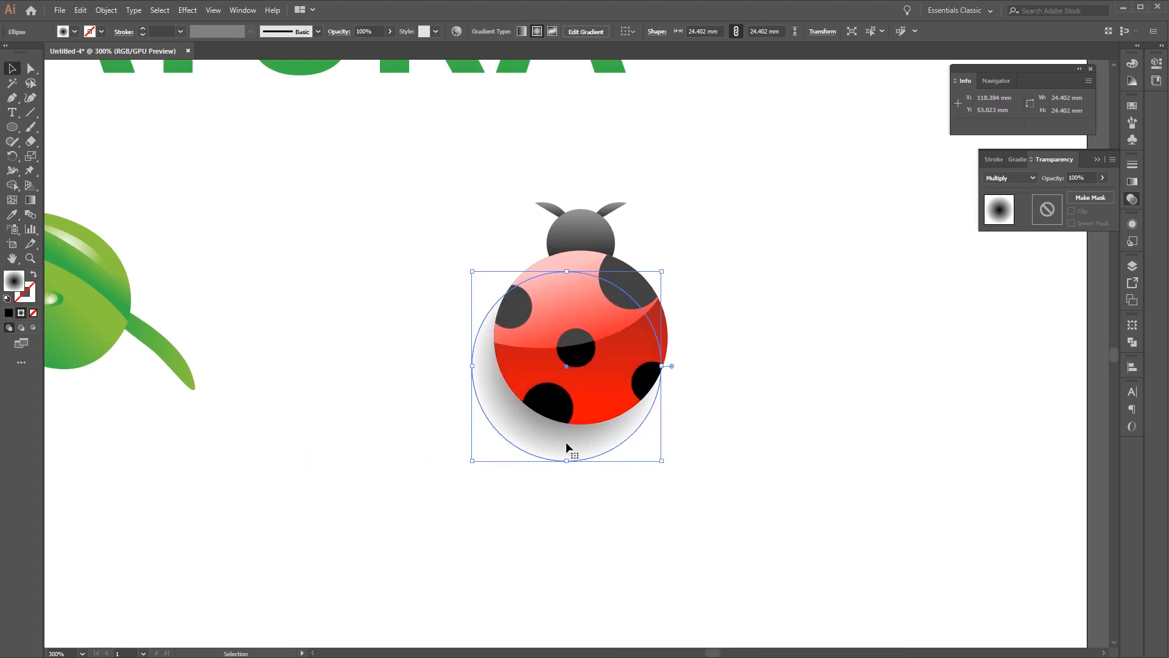
{"action": "left_click_drag", "start_coordinate": [567, 443], "coordinate": [565, 438]}
{"action": "left_click", "coordinate": [724, 512]}
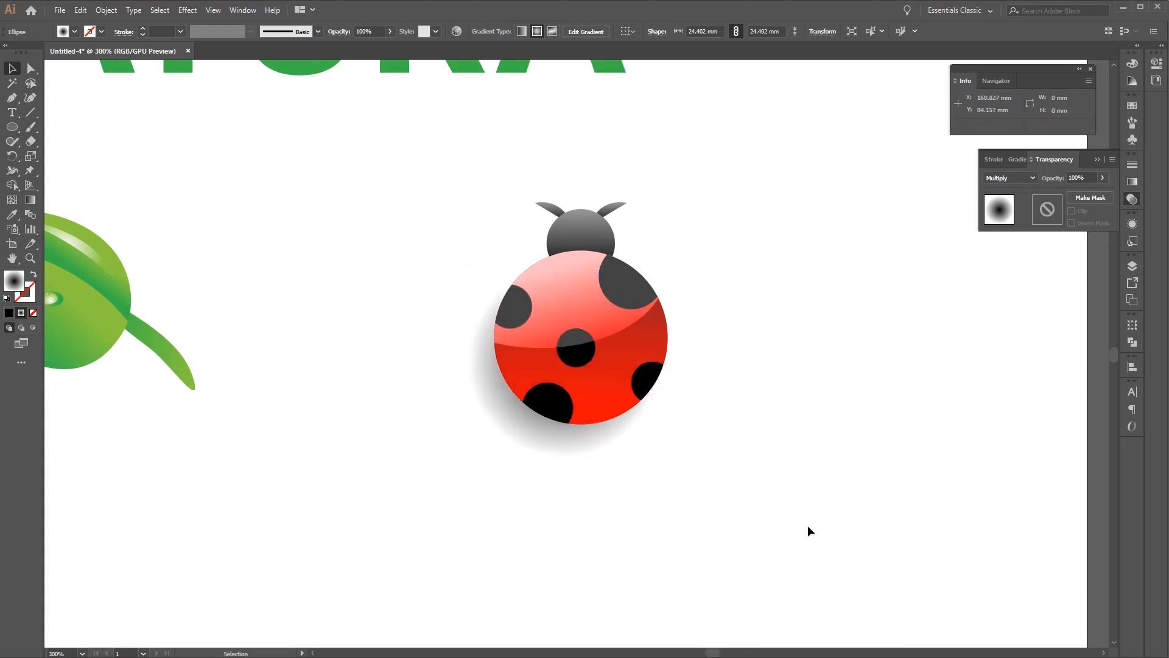
- Group the whole ladybug together with its shadow
{"action": "left_click_drag", "start_coordinate": [808, 526], "coordinate": [373, 161]}
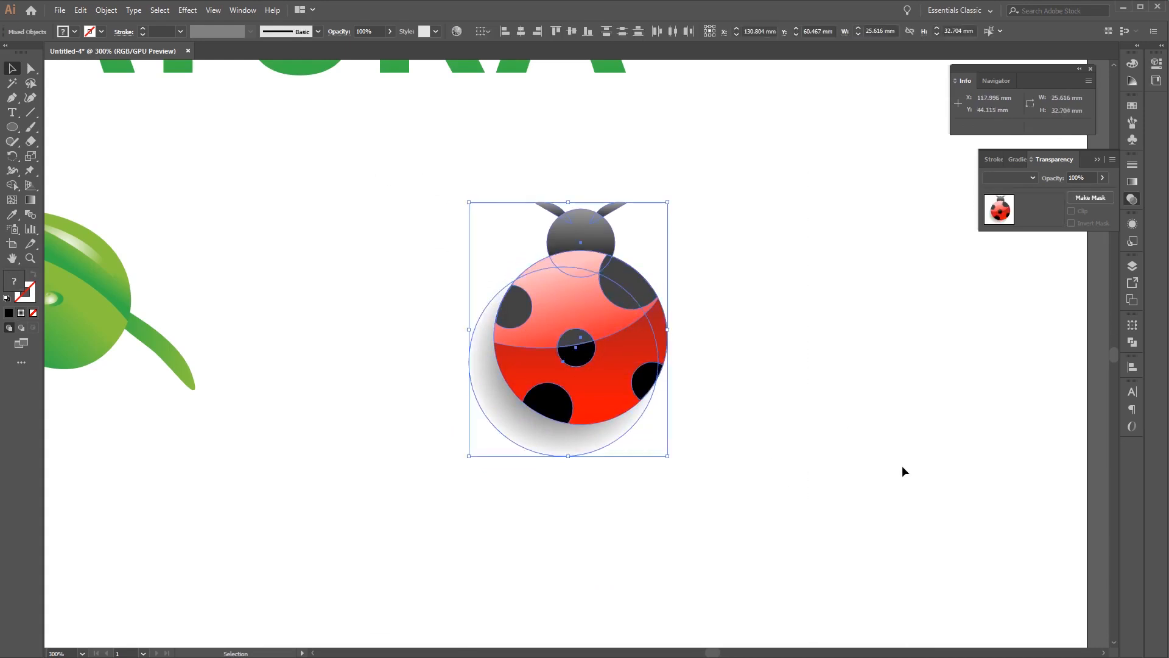
{"action": "key", "text": "ctrl+g"}
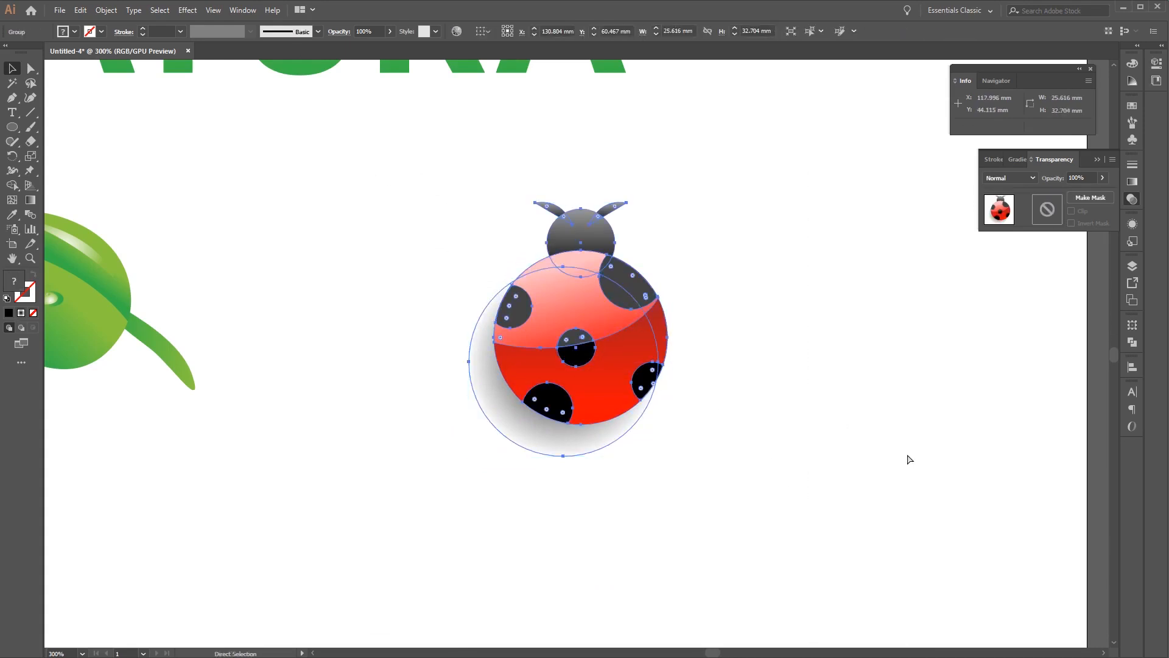
{"action": "left_click", "coordinate": [795, 414]}
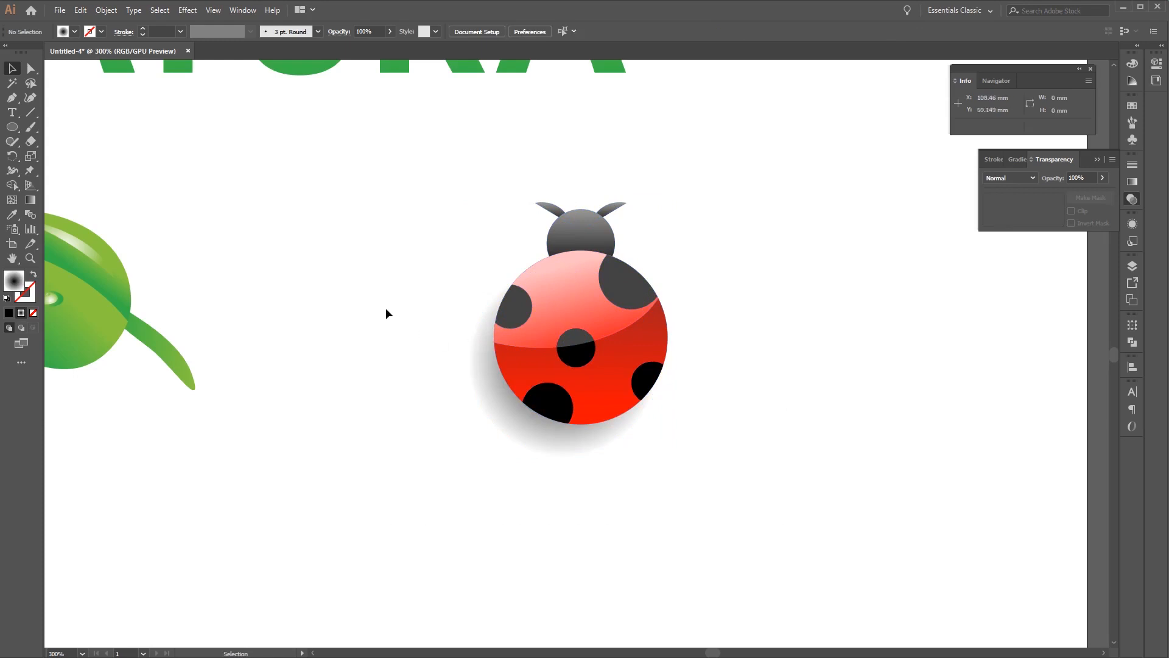
- Duplicate the ladybug group towards the leaf and scale the copy down to about 5.3 by 6.7 mm
{"action": "left_click_drag", "start_coordinate": [385, 310], "coordinate": [540, 359]}
{"action": "left_click", "coordinate": [804, 437]}
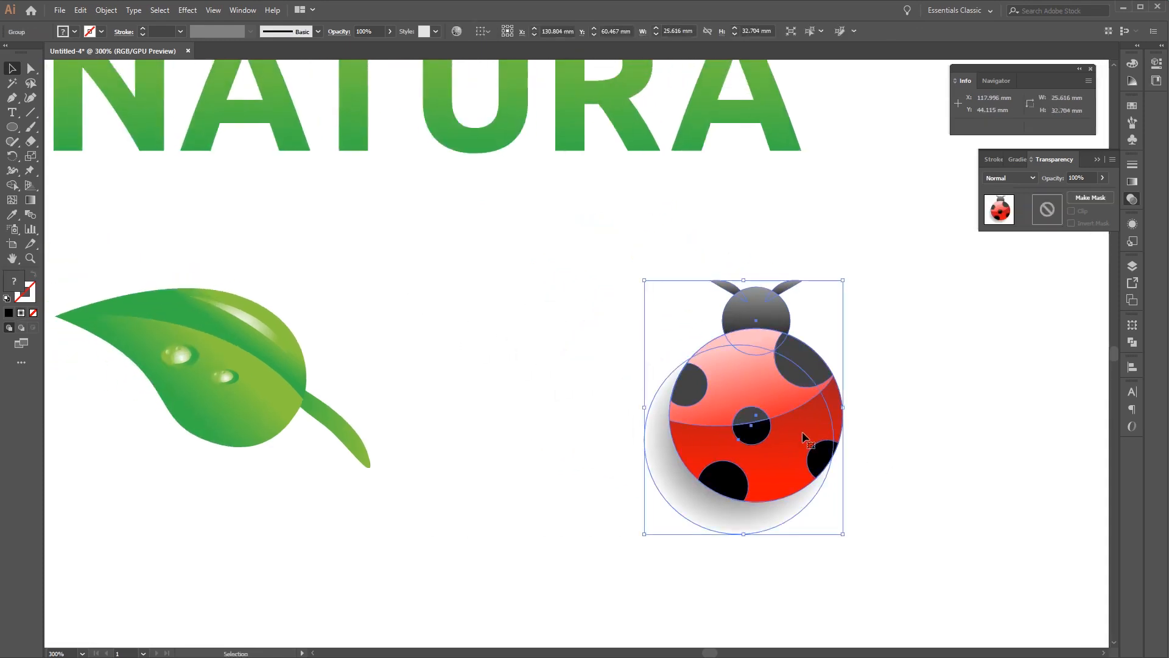
{"action": "left_click_drag", "start_coordinate": [804, 438], "coordinate": [542, 394]}
{"action": "left_click_drag", "start_coordinate": [583, 492], "coordinate": [425, 290]}
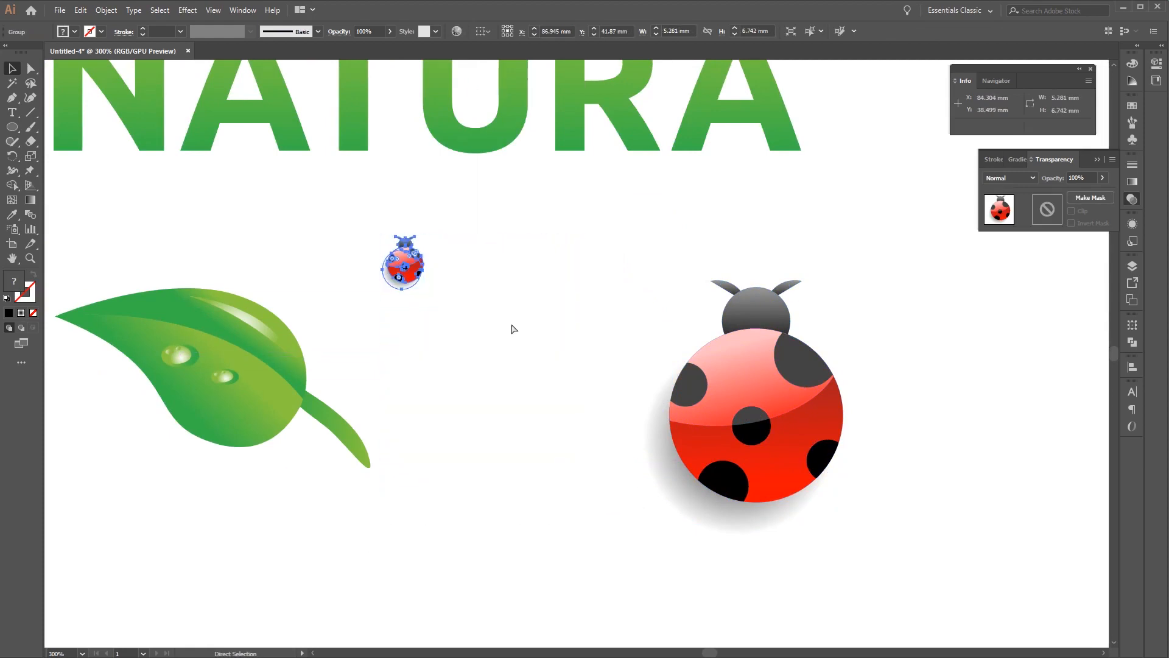
- Move the small ladybug onto the leaf's midrib beside the droplets and shrink it to about 4.6 by 5.8 mm
{"action": "key", "text": "ctrl+plus"}
{"action": "left_click_drag", "start_coordinate": [508, 327], "coordinate": [588, 265]}
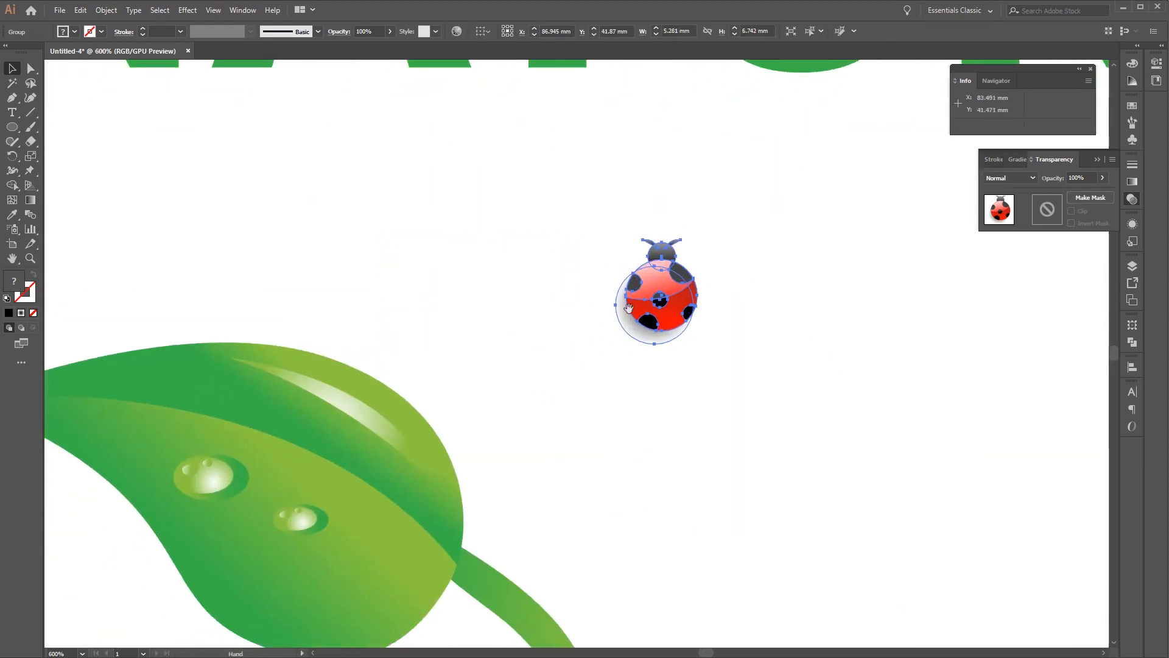
{"action": "left_click_drag", "start_coordinate": [670, 289], "coordinate": [384, 491]}
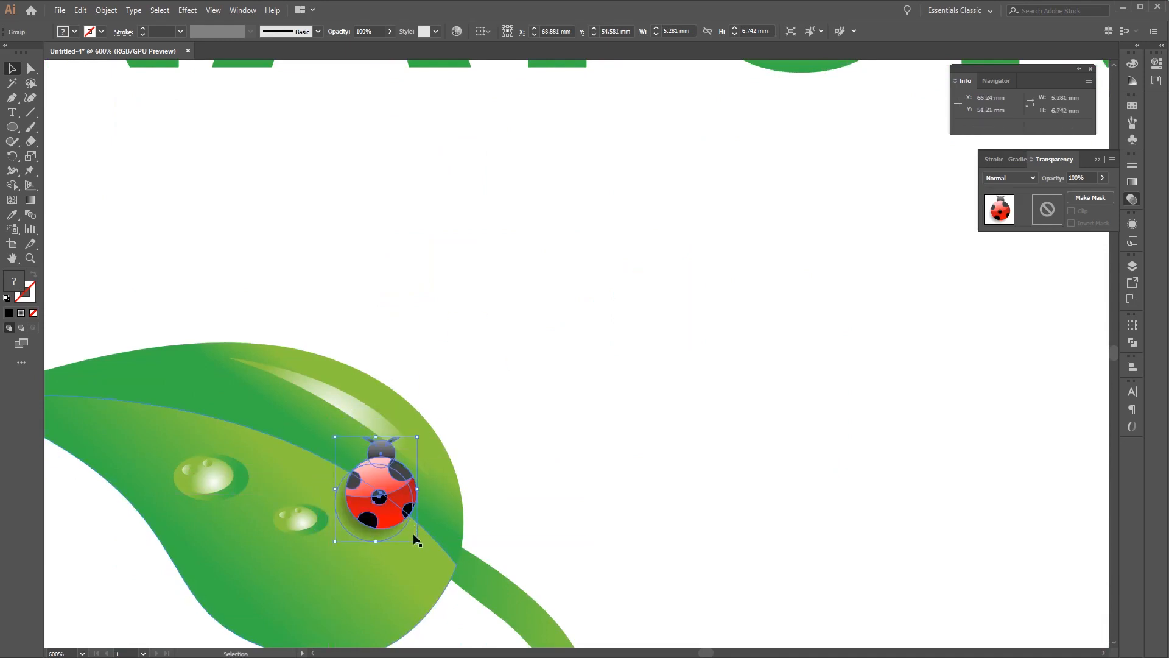
{"action": "left_click_drag", "start_coordinate": [474, 484], "coordinate": [539, 414]}
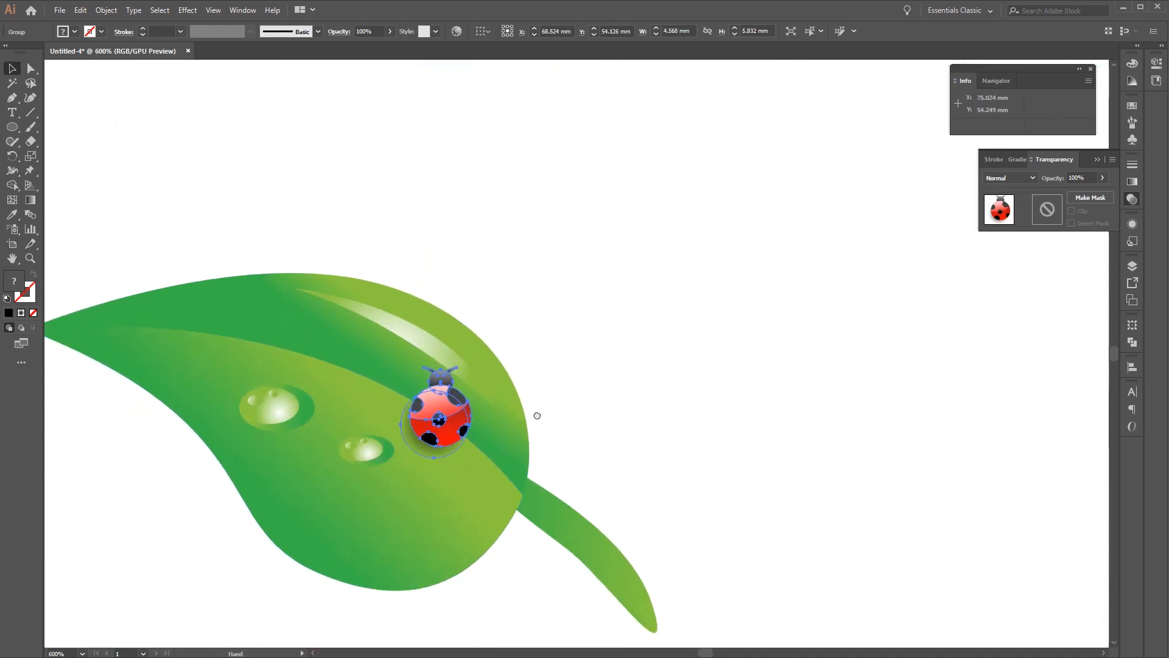
- Rotate the small ladybug anticlockwise and shift it slightly towards the leaf's stem end
{"action": "left_click_drag", "start_coordinate": [478, 463], "coordinate": [524, 452]}
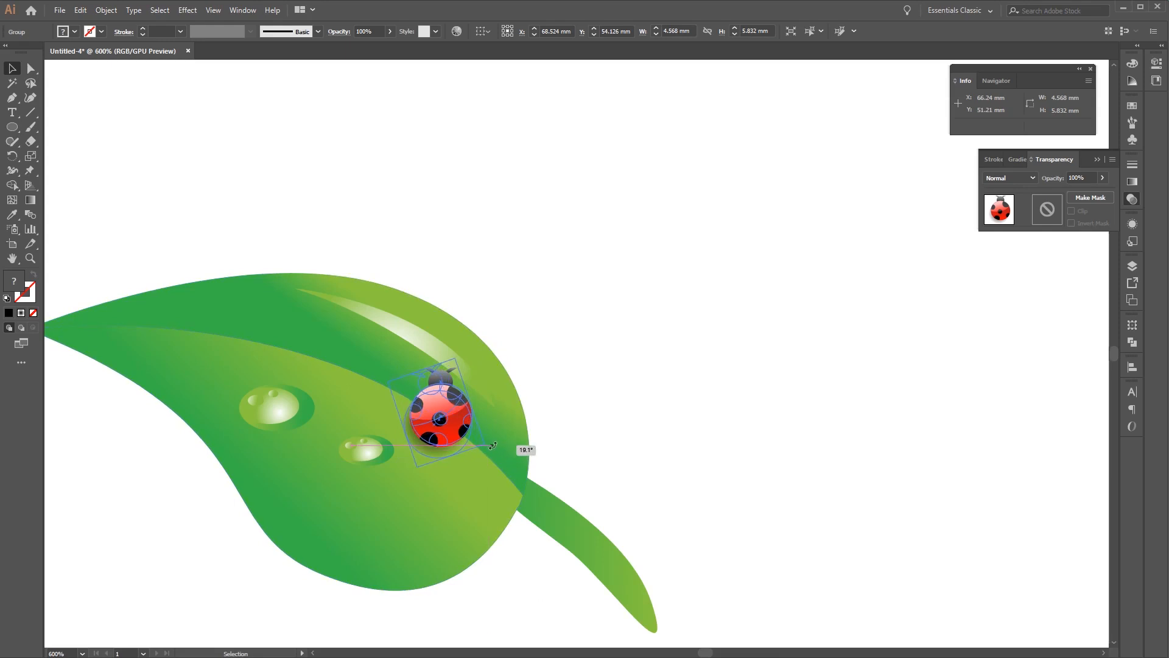
{"action": "left_click_drag", "start_coordinate": [449, 418], "coordinate": [458, 422]}
{"action": "left_click", "coordinate": [691, 384]}
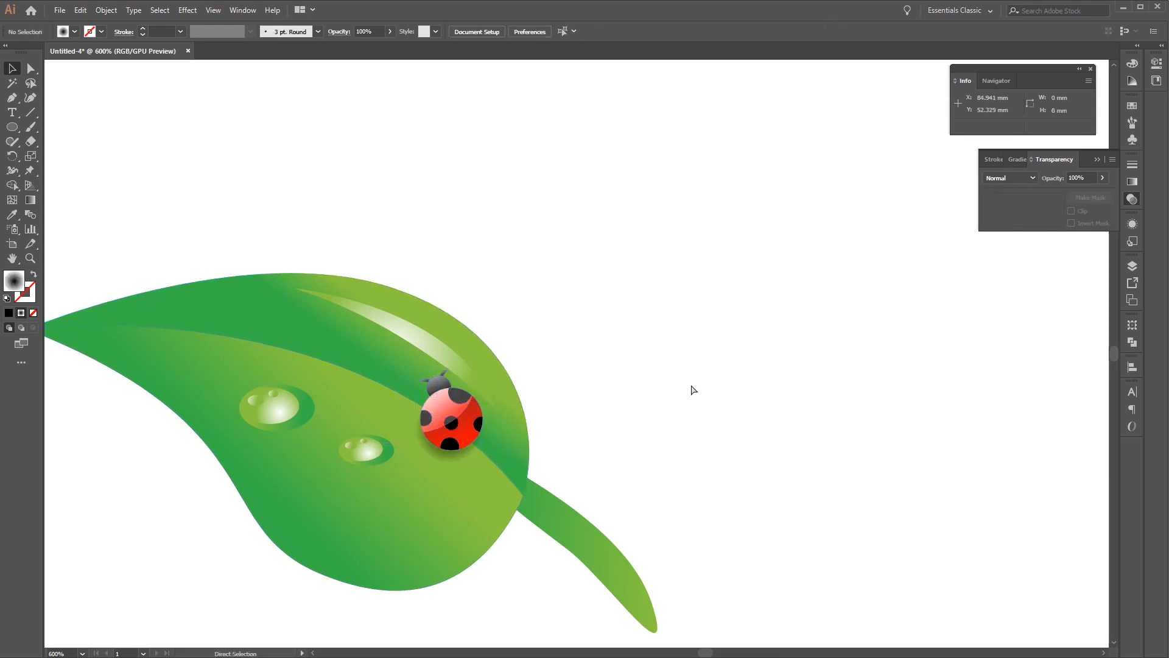
- Move the large original ladybug off the artboard, beyond its lower-right corner
{"action": "key", "text": "ctrl+minus"}
{"action": "key", "text": "ctrl+minus"}
{"action": "key", "text": "ctrl+minus"}
{"action": "key", "text": "space"}
{"action": "left_click_drag", "start_coordinate": [692, 385], "coordinate": [537, 334]}
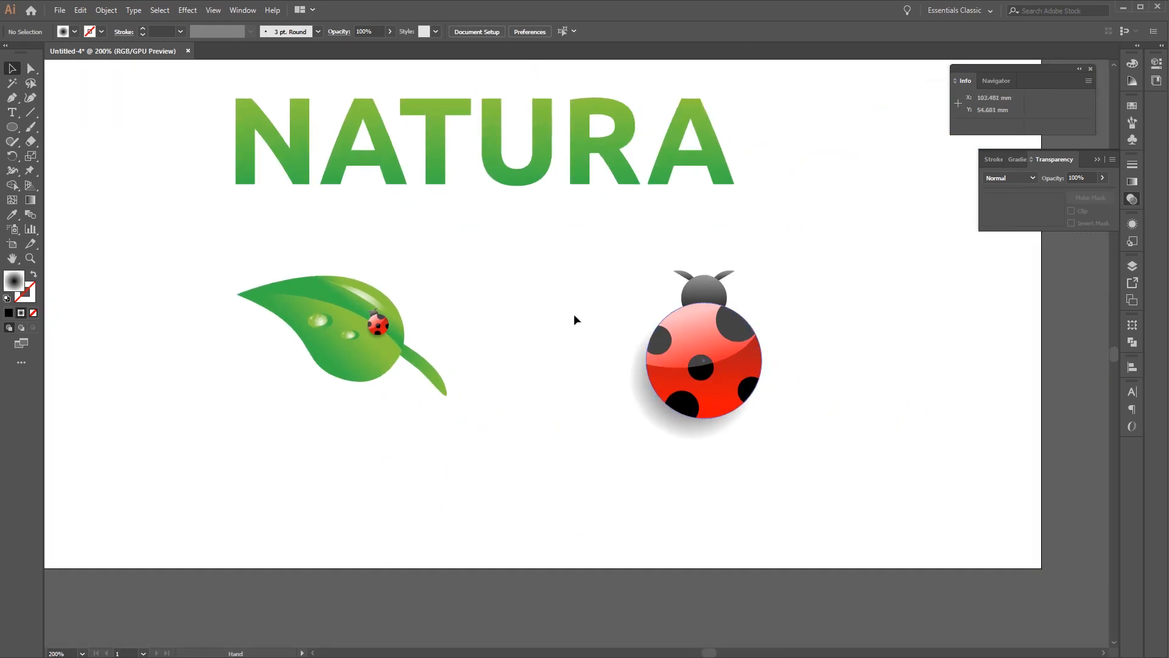
{"action": "left_click_drag", "start_coordinate": [590, 228], "coordinate": [879, 510]}
{"action": "left_click_drag", "start_coordinate": [716, 349], "coordinate": [938, 529]}
{"action": "key", "text": "space"}
{"action": "left_click_drag", "start_coordinate": [937, 527], "coordinate": [963, 551]}
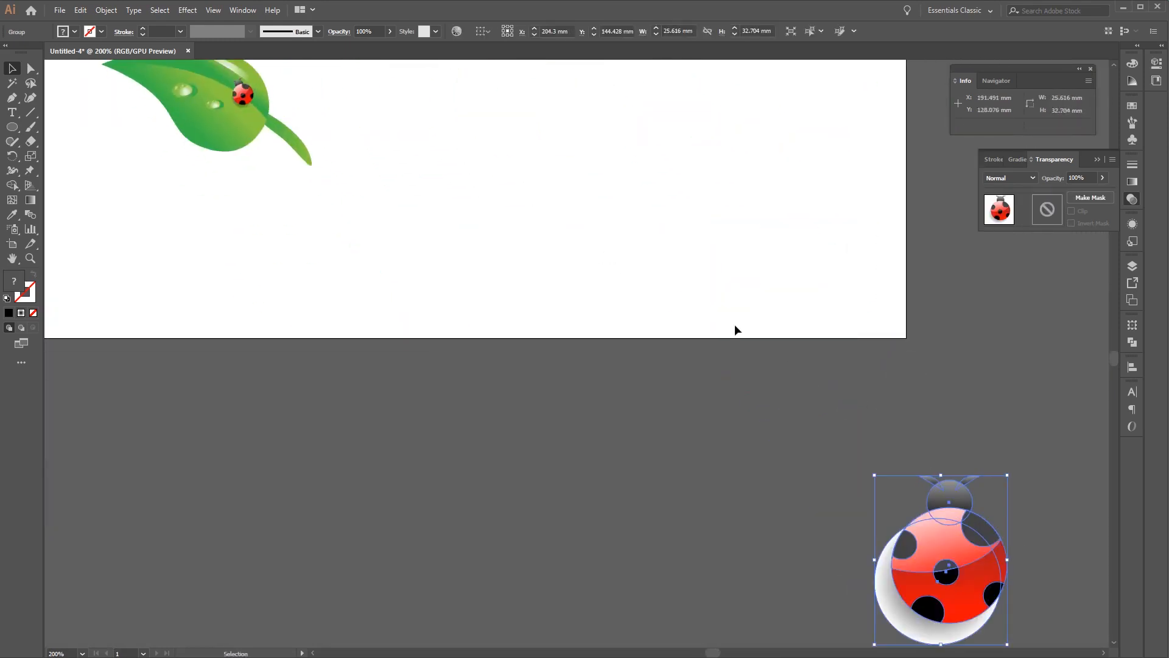
- Group the leaf's shapes, stem and water droplets together, leaving the small ladybug out of the group
{"action": "left_click", "coordinate": [684, 306]}
{"action": "key", "text": "space"}
{"action": "left_click_drag", "start_coordinate": [684, 305], "coordinate": [825, 501]}
{"action": "left_click_drag", "start_coordinate": [750, 371], "coordinate": [787, 429]}
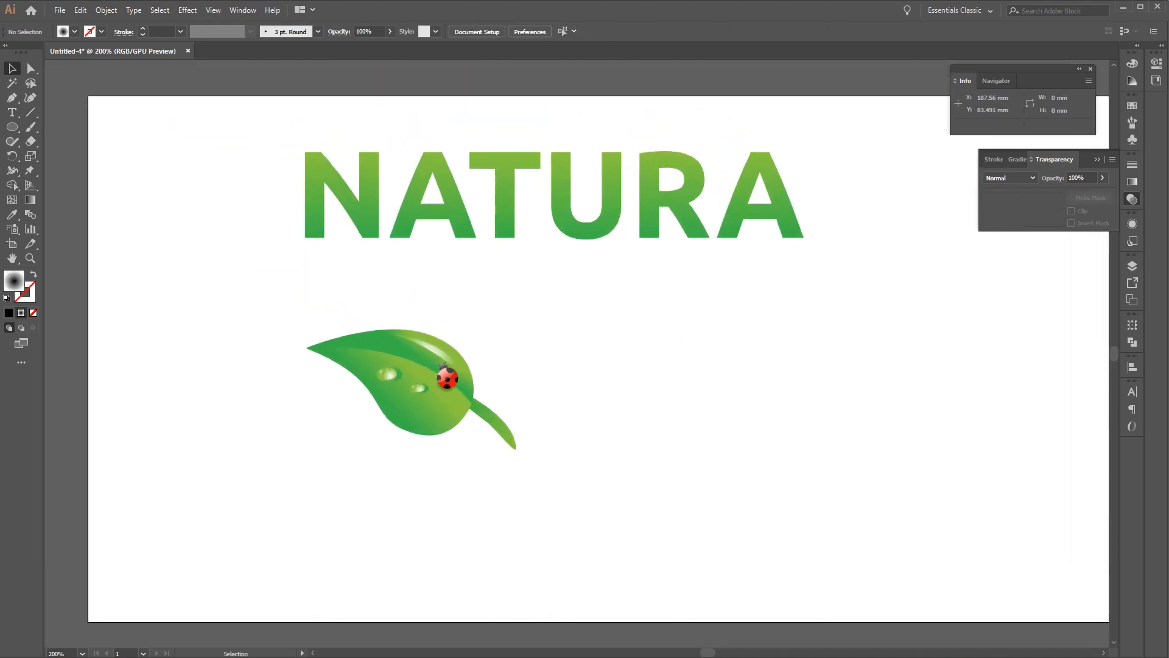
{"action": "left_click_drag", "start_coordinate": [628, 418], "coordinate": [702, 494]}
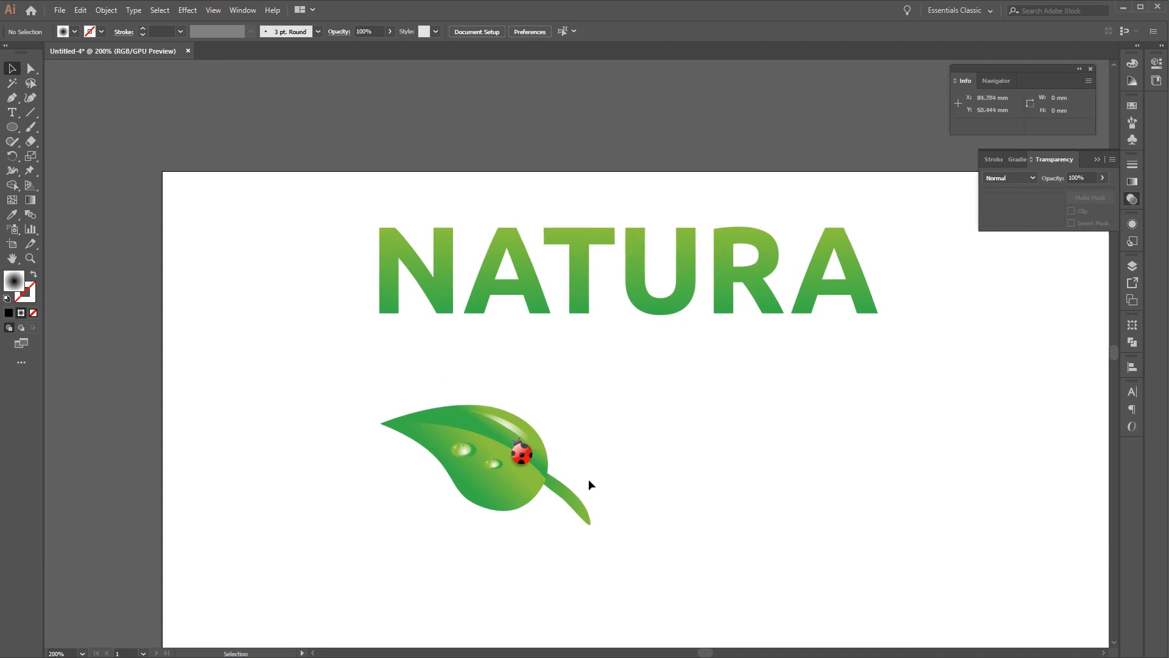
{"action": "left_click", "coordinate": [486, 419]}
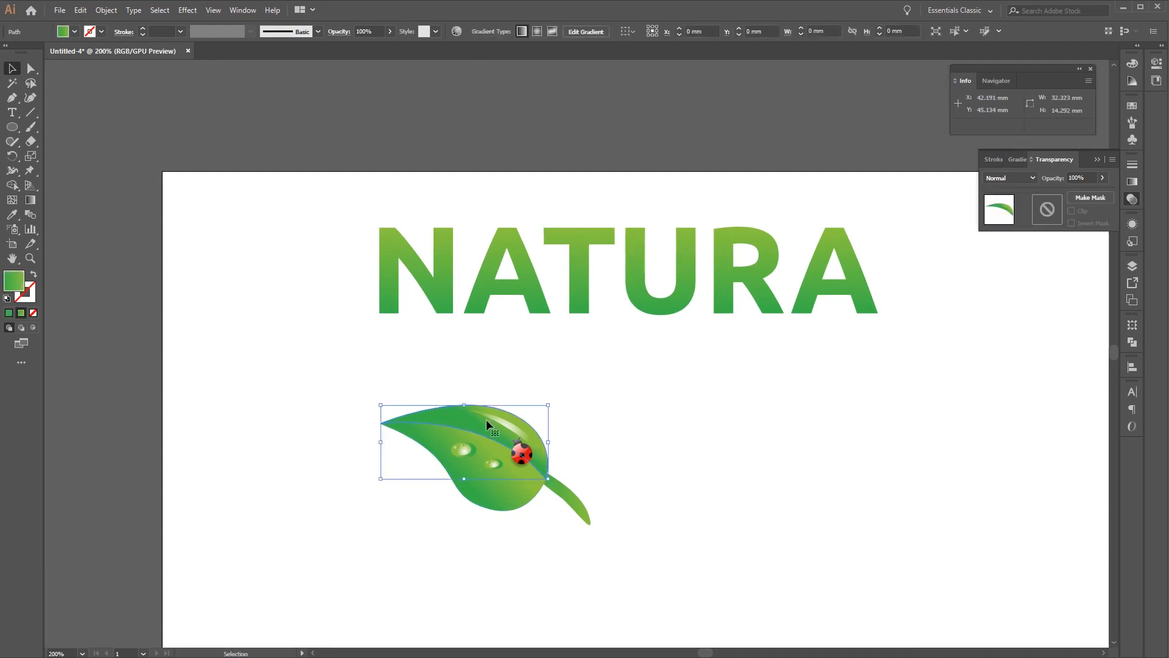
{"action": "left_click_drag", "start_coordinate": [652, 405], "coordinate": [437, 498]}
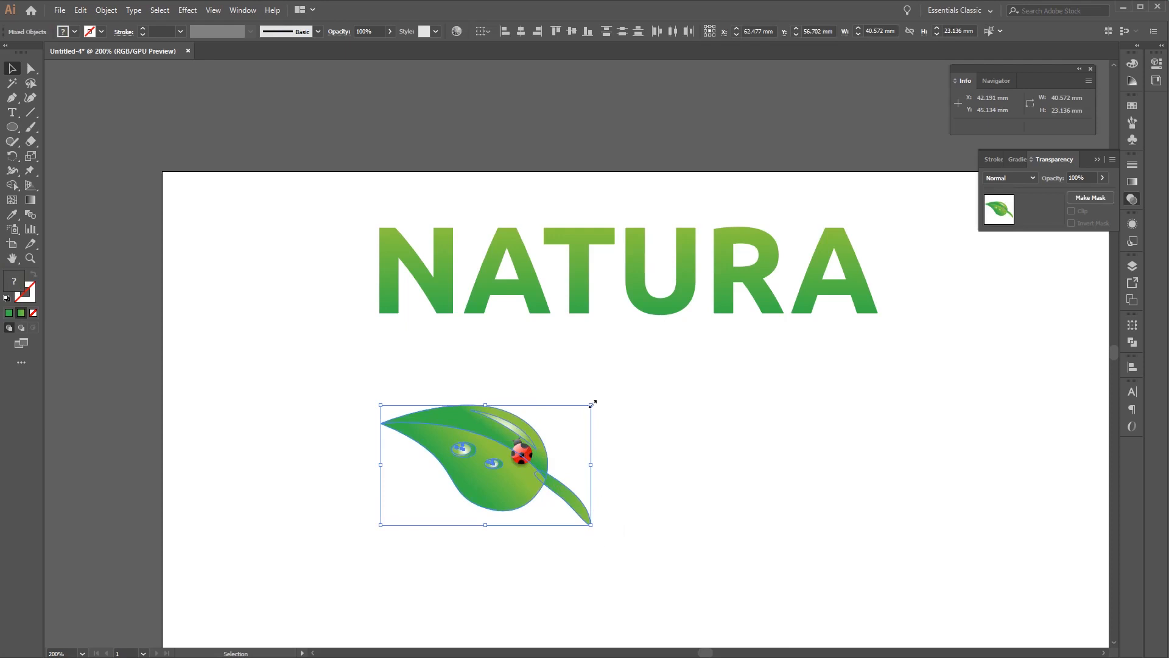
{"action": "key", "text": "ctrl+g"}
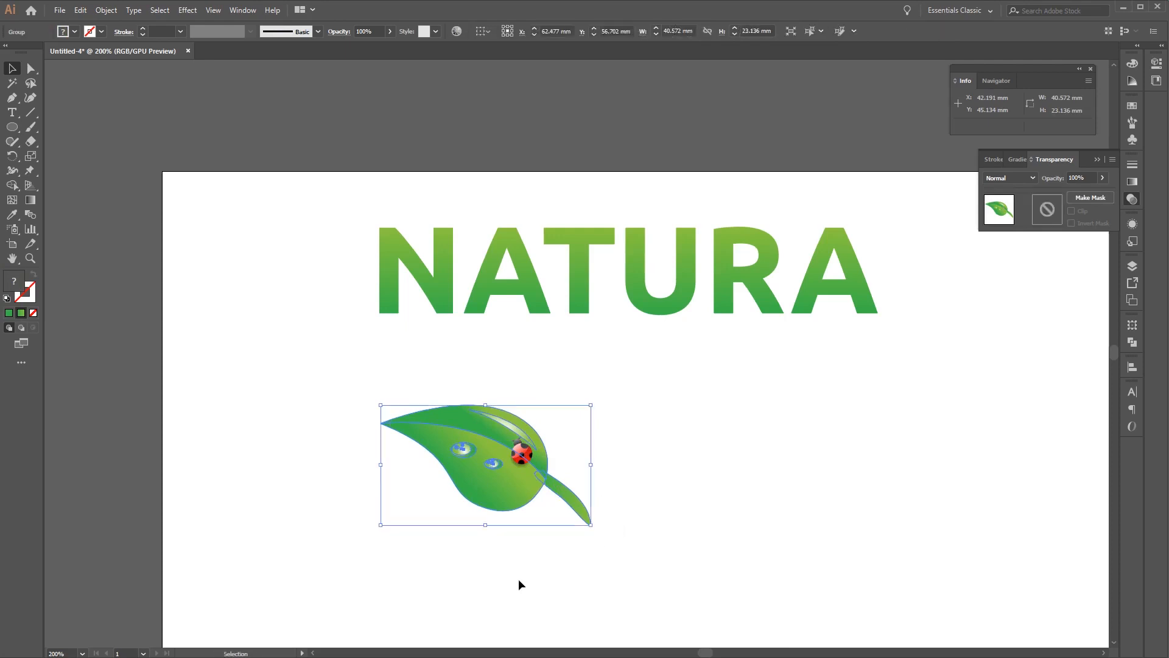
- Duplicate the leaf group without the ladybug into the empty area below the end of the NATURA lettering
{"action": "key", "text": "ctrl"}
{"action": "key", "text": "ctrl"}
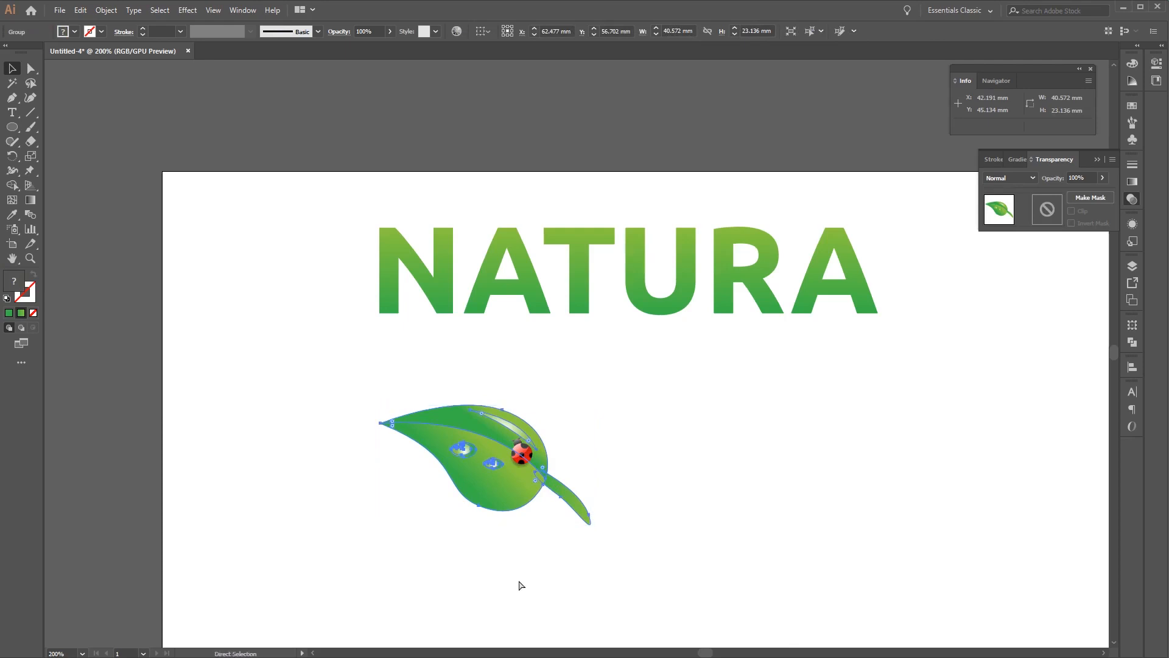
{"action": "left_click_drag", "start_coordinate": [442, 479], "coordinate": [866, 545]}
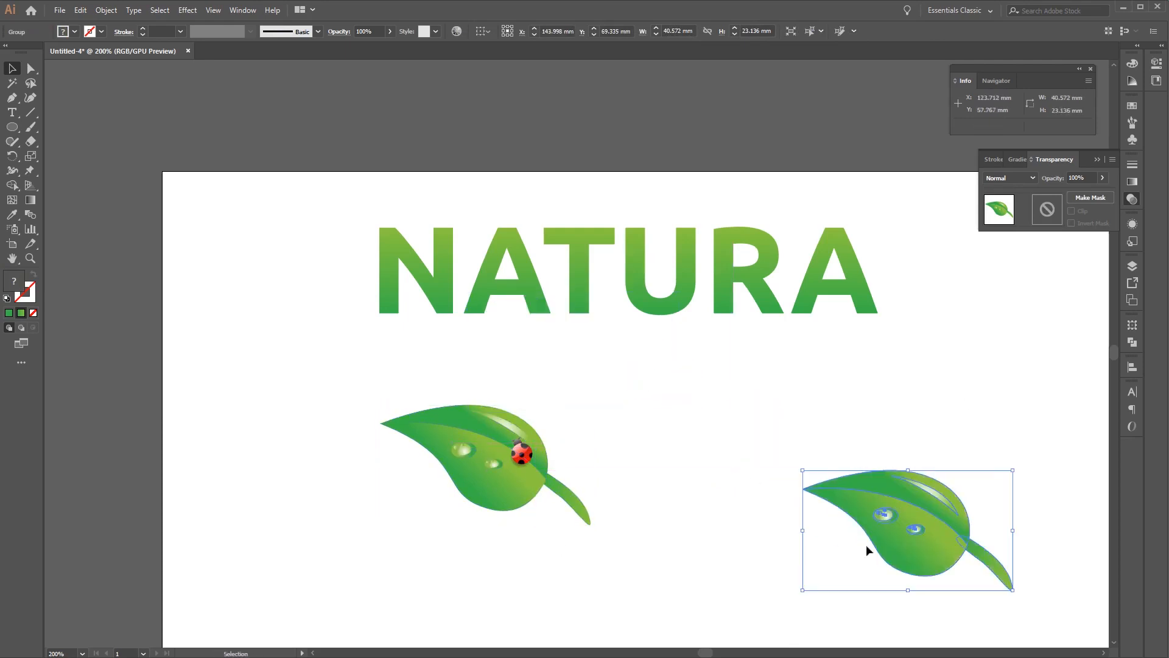
{"action": "left_click", "coordinate": [670, 478]}
- Scale the leaf with the ladybug down to about 24.4 by 12.6 mm and place its stem at the N's top-left corner
{"action": "left_click_drag", "start_coordinate": [597, 457], "coordinate": [669, 493]}
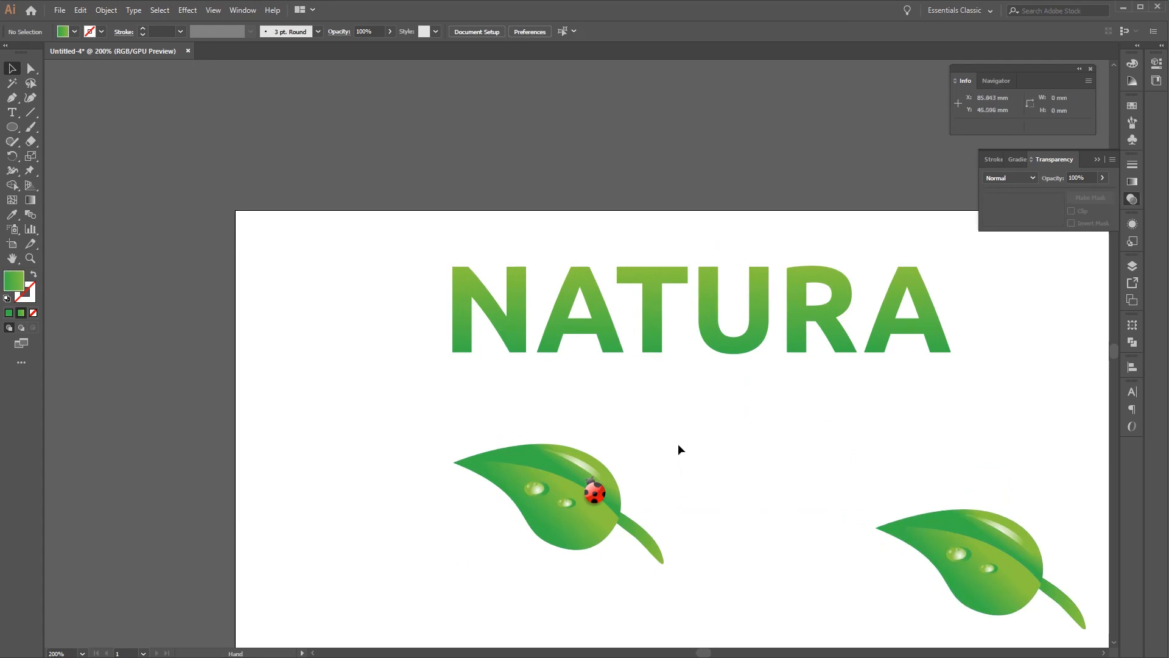
{"action": "left_click_drag", "start_coordinate": [677, 434], "coordinate": [374, 560]}
{"action": "left_click_drag", "start_coordinate": [568, 511], "coordinate": [410, 230]}
{"action": "left_click_drag", "start_coordinate": [505, 282], "coordinate": [422, 228]}
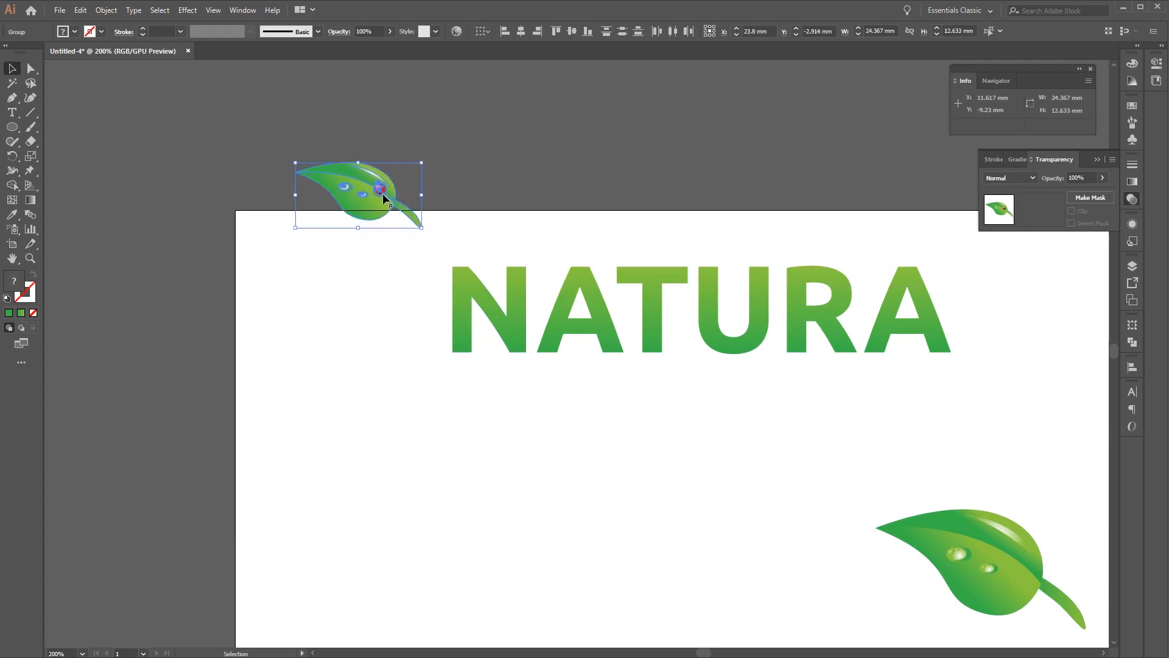
{"action": "left_click_drag", "start_coordinate": [383, 192], "coordinate": [419, 240]}
{"action": "left_click", "coordinate": [226, 170]}
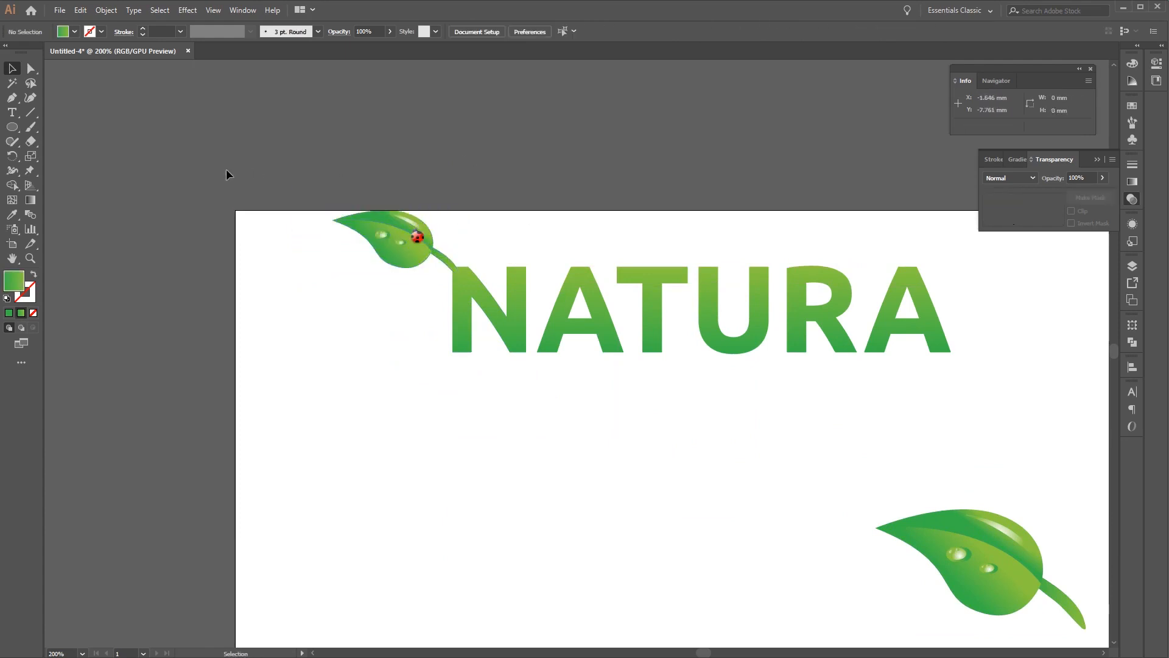
- Move the NATURA lettering with its leaf lower on the artboard and rotate the ladybug leaf clockwise
{"action": "left_click_drag", "start_coordinate": [225, 170], "coordinate": [1000, 436]}
{"action": "left_click_drag", "start_coordinate": [805, 309], "coordinate": [804, 402]}
{"action": "left_click_drag", "start_coordinate": [325, 271], "coordinate": [459, 385]}
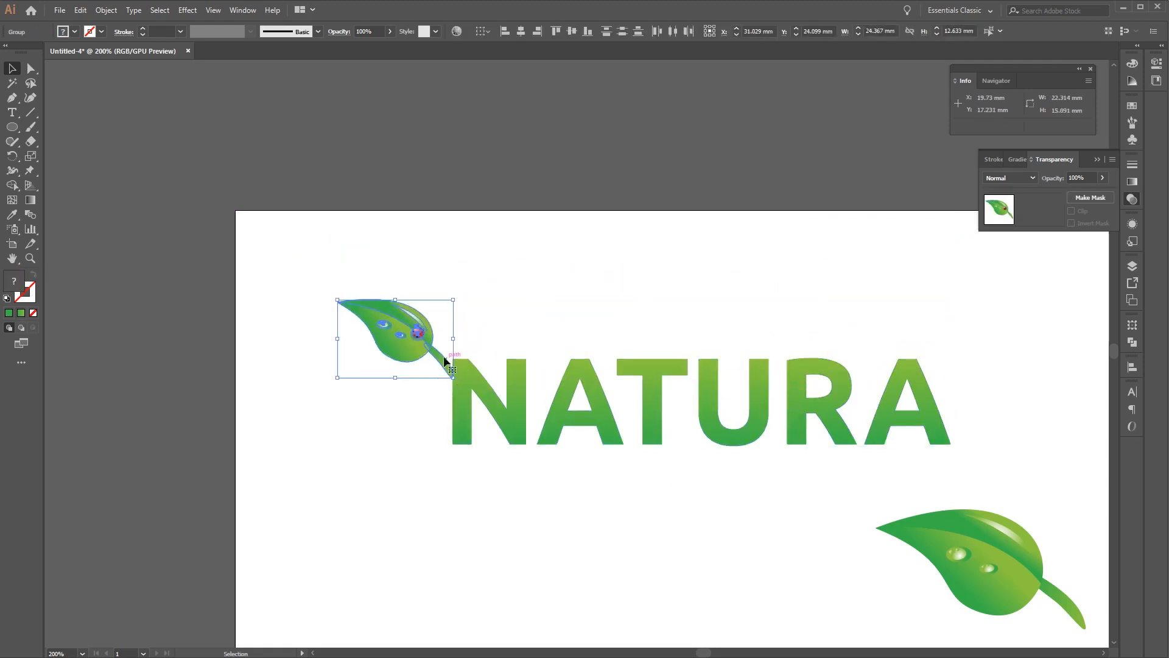
{"action": "left_click_drag", "start_coordinate": [425, 331], "coordinate": [431, 331]}
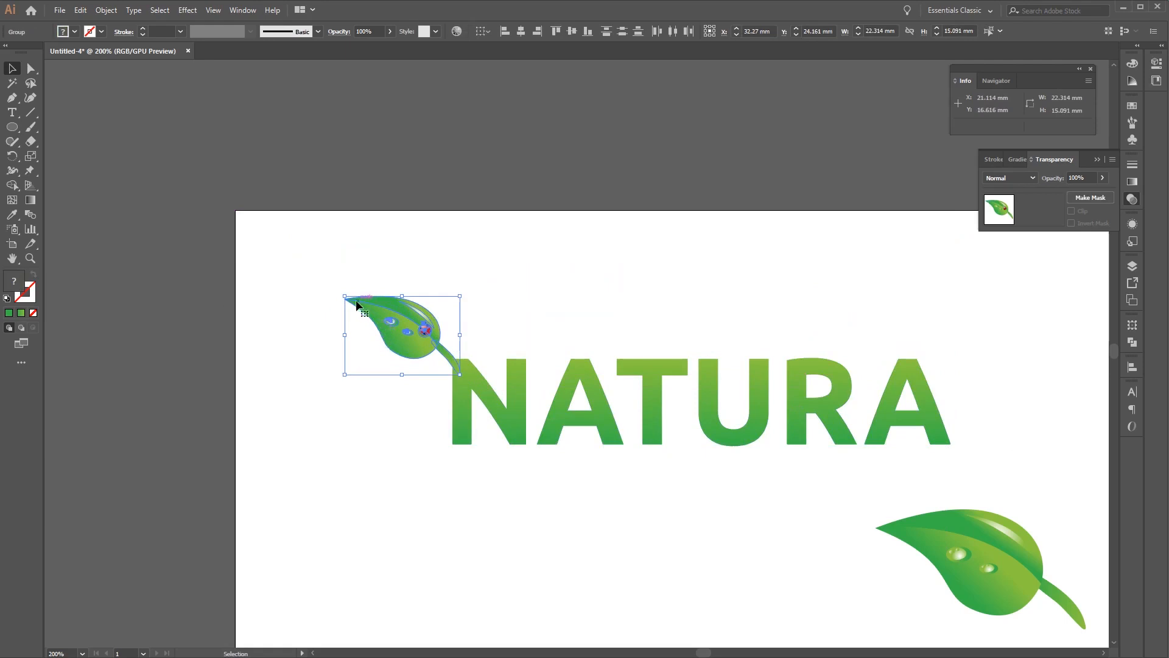
- Fine-tune the ladybug leaf's rotation and size to about 21.9 by 13 mm, with its stem resting on the N's top-left corner
{"action": "left_click_drag", "start_coordinate": [344, 297], "coordinate": [352, 302]}
{"action": "left_click", "coordinate": [488, 291]}
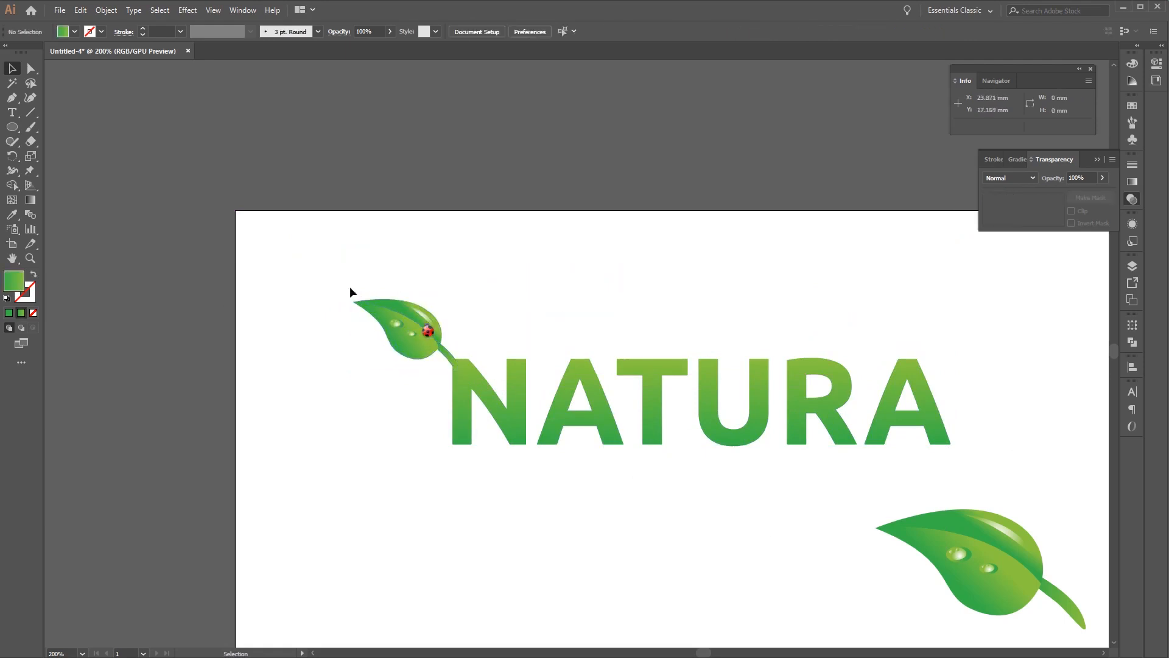
{"action": "left_click_drag", "start_coordinate": [268, 268], "coordinate": [471, 369]}
{"action": "left_click_drag", "start_coordinate": [431, 327], "coordinate": [431, 329]}
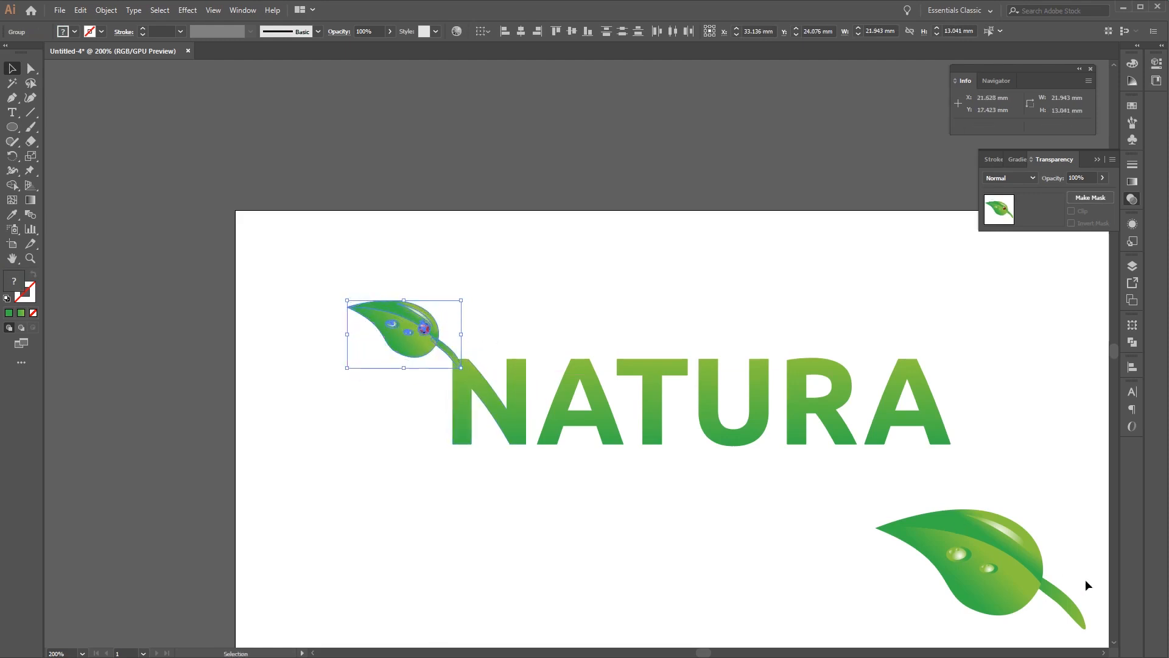
- Paste a copy of the large leaf group without the ladybug over the NATURA lettering
{"action": "left_click", "coordinate": [1062, 502]}
{"action": "left_click_drag", "start_coordinate": [1044, 563], "coordinate": [884, 487]}
{"action": "left_click", "coordinate": [884, 486]}
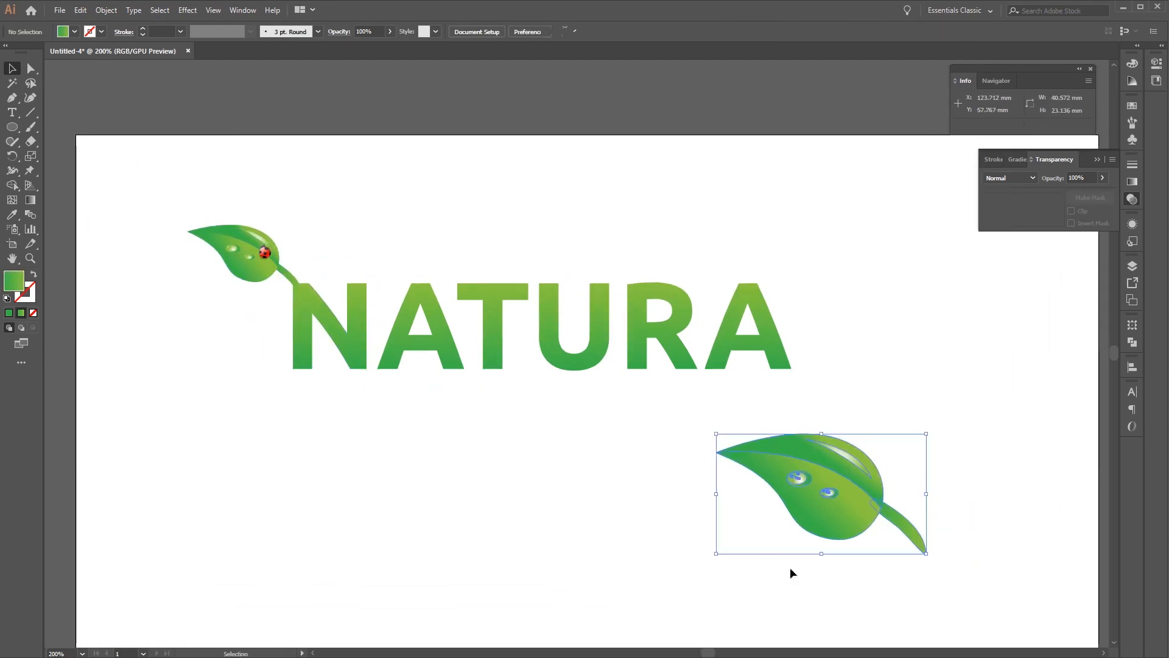
{"action": "left_click_drag", "start_coordinate": [605, 496], "coordinate": [704, 632]}
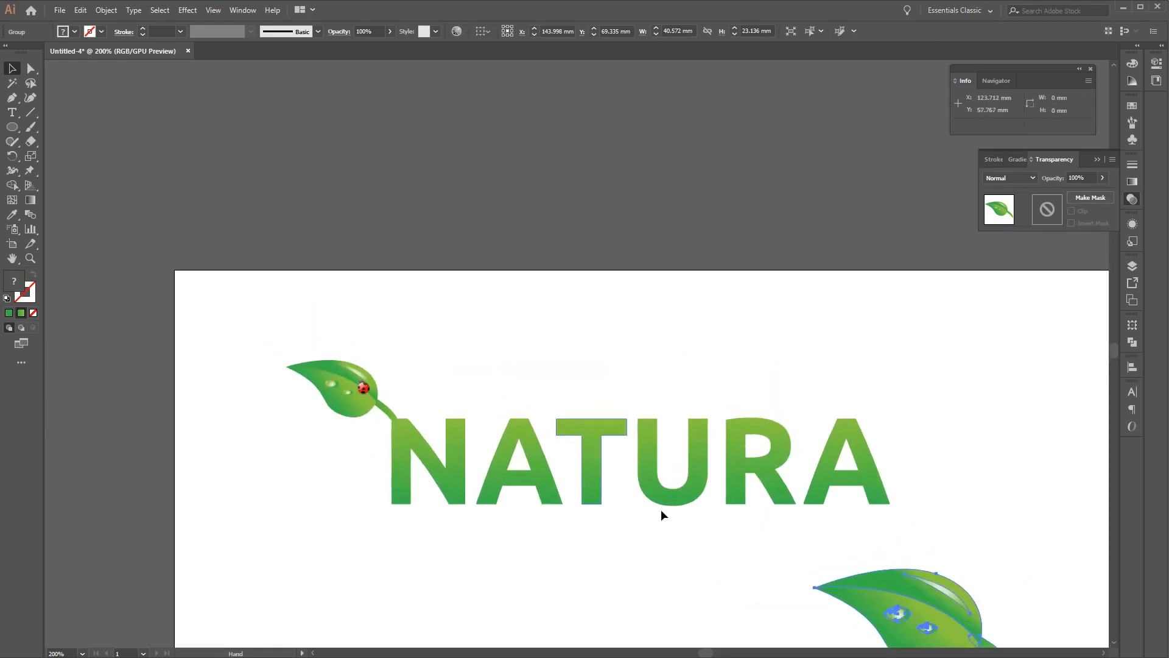
{"action": "key", "text": "ctrl+v"}
- Reflect the pasted leaf across the vertical axis and place it, scaled down, on the N with its stem meeting the ladybug leaf's stem
{"action": "right_click", "coordinate": [607, 342]}
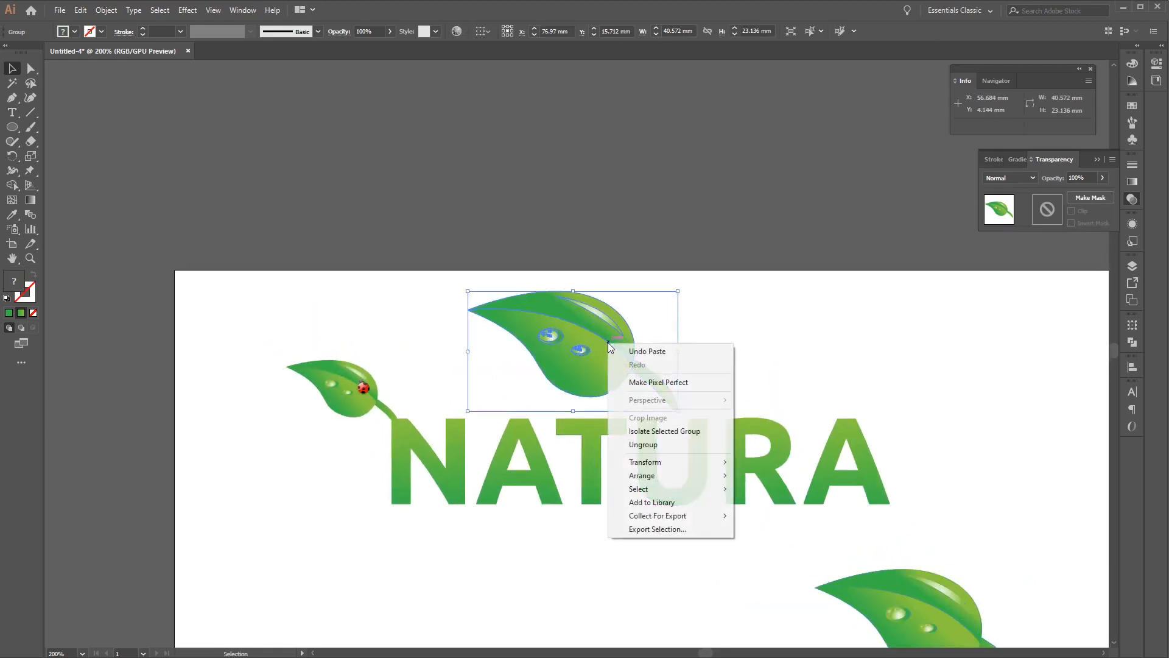
{"action": "mouse_move", "coordinate": [730, 468]}
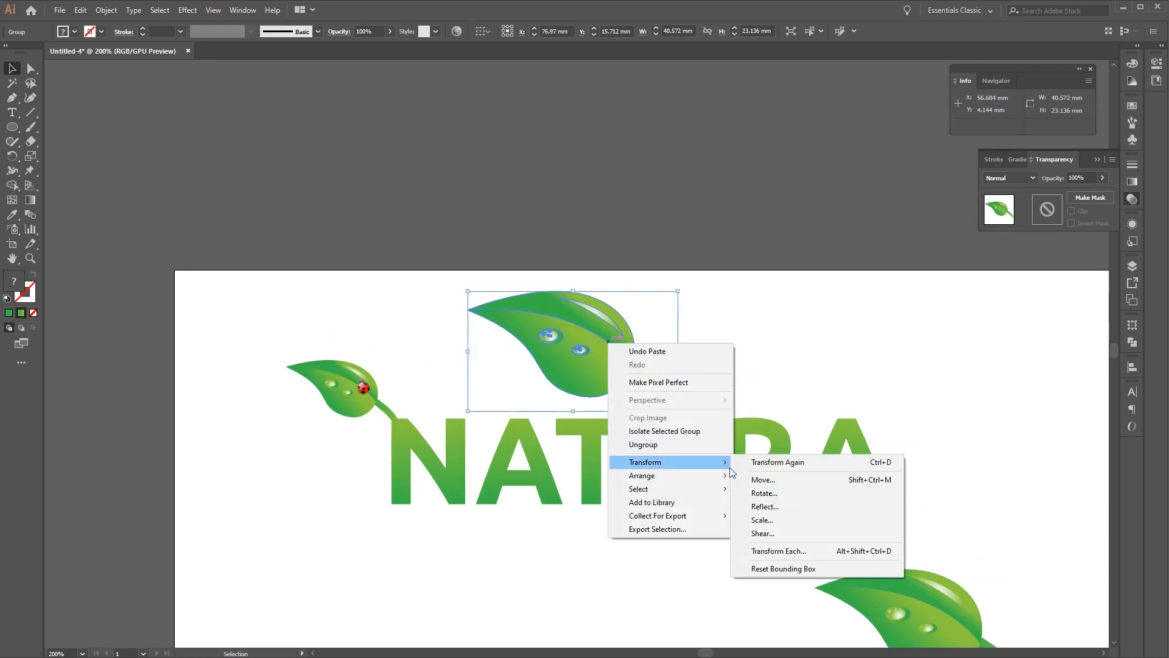
{"action": "left_click", "coordinate": [823, 507]}
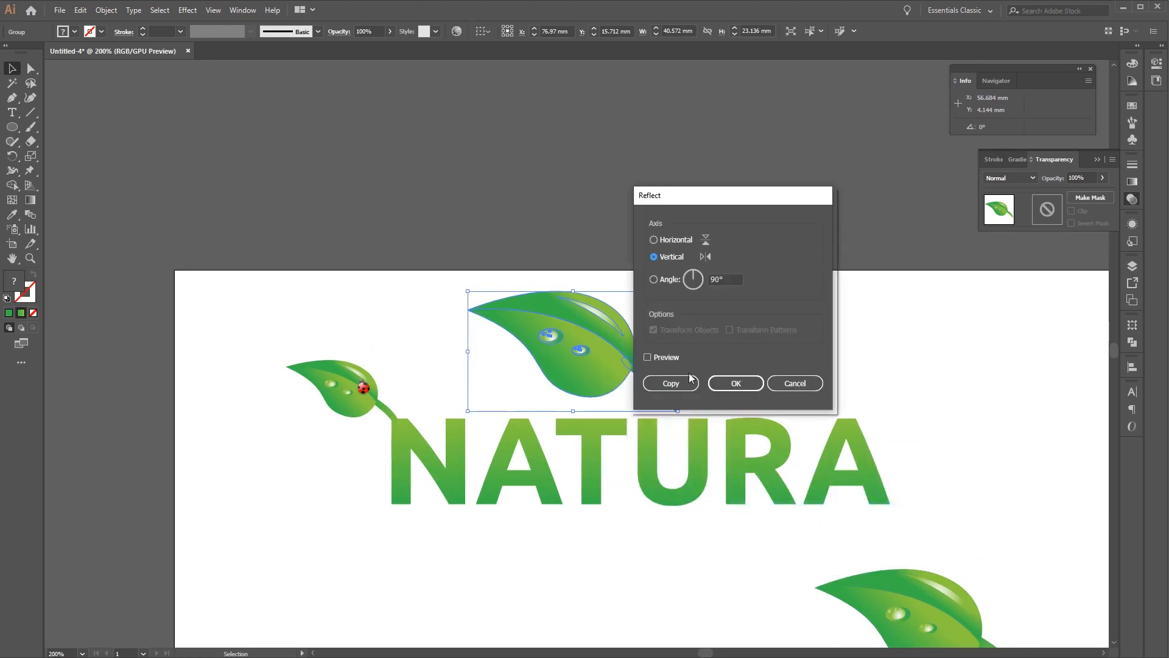
{"action": "left_click", "coordinate": [736, 384]}
{"action": "left_click_drag", "start_coordinate": [681, 292], "coordinate": [437, 402]}
{"action": "left_click_drag", "start_coordinate": [467, 422], "coordinate": [484, 415]}
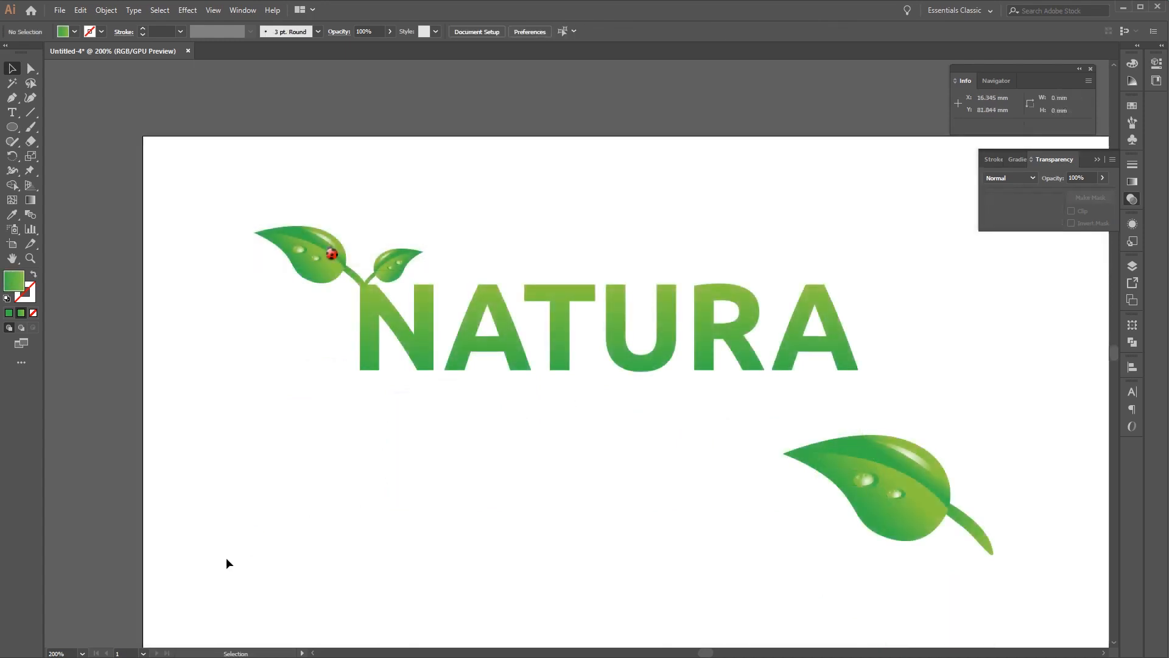
- Bring the mixed-case "Natura" lettering from outside the artboard to just below the uppercase NATURA lettering
{"action": "key", "text": "space"}
{"action": "left_click_drag", "start_coordinate": [226, 559], "coordinate": [426, 415]}
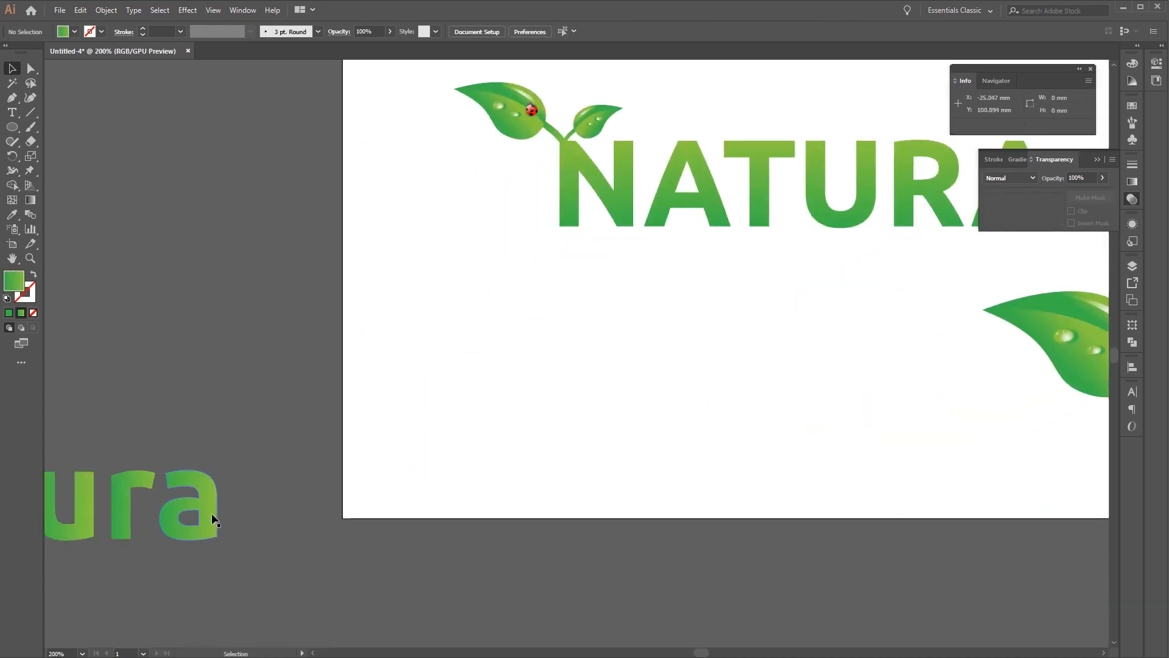
{"action": "left_click_drag", "start_coordinate": [211, 514], "coordinate": [967, 310]}
{"action": "key", "text": "space"}
{"action": "left_click_drag", "start_coordinate": [893, 295], "coordinate": [661, 440]}
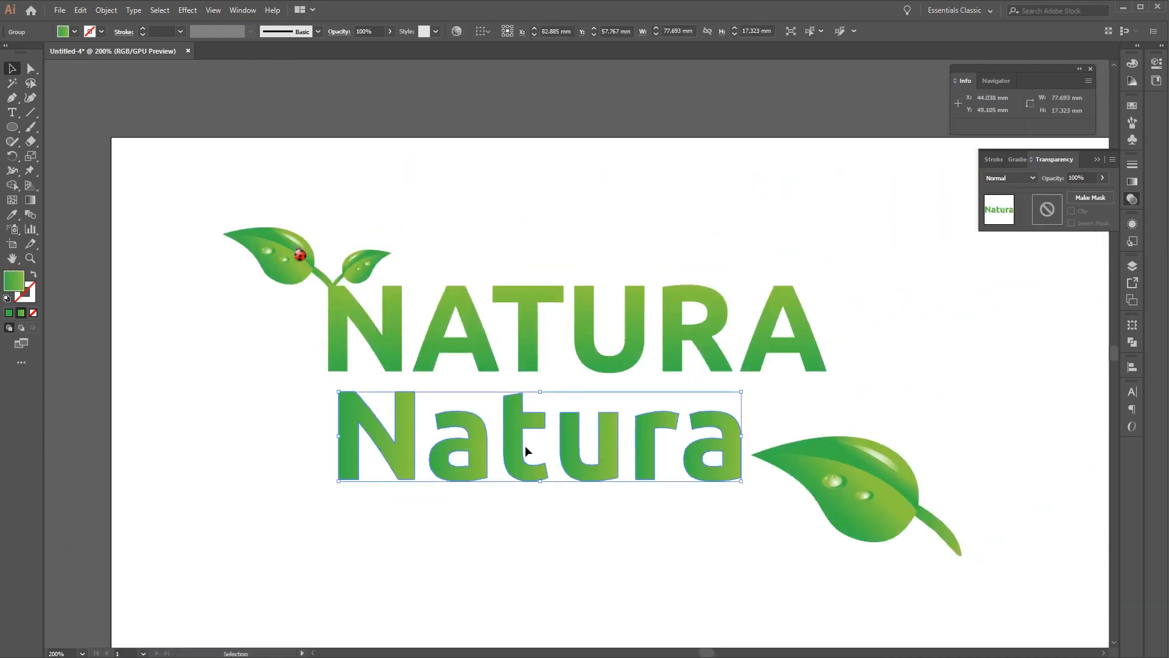
{"action": "left_click_drag", "start_coordinate": [513, 447], "coordinate": [503, 418]}
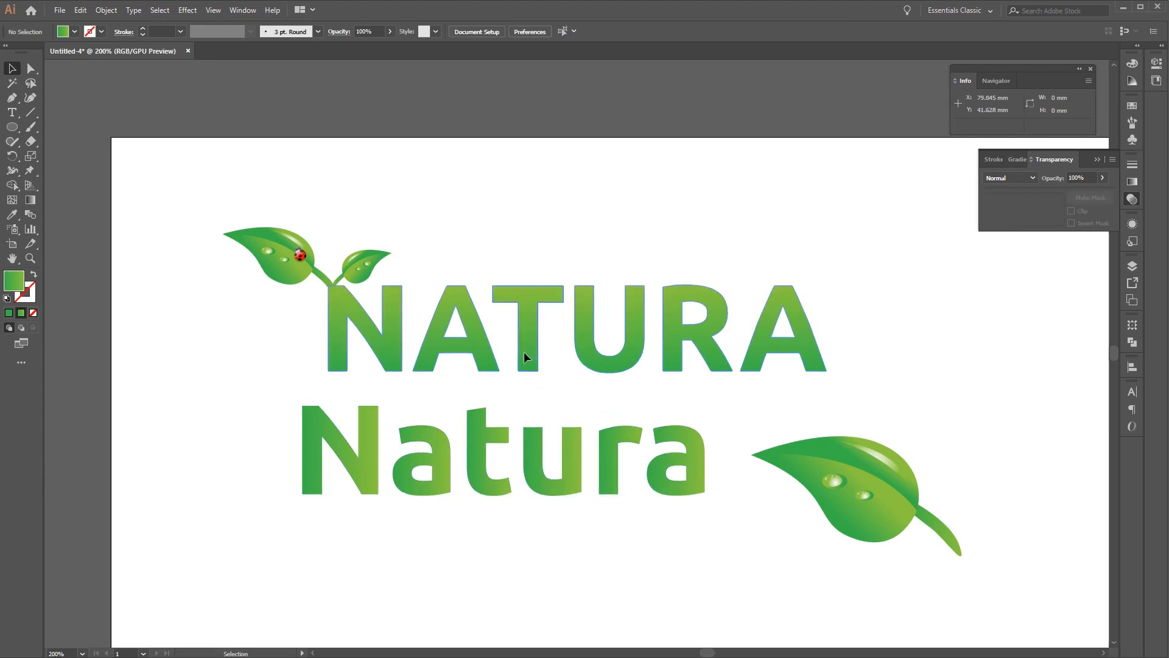
- Move the uppercase NATURA lettering off the artboard, above its top edge
{"action": "left_click_drag", "start_coordinate": [523, 352], "coordinate": [744, 144]}
{"action": "key", "text": "space"}
{"action": "left_click_drag", "start_coordinate": [720, 184], "coordinate": [653, 415]}
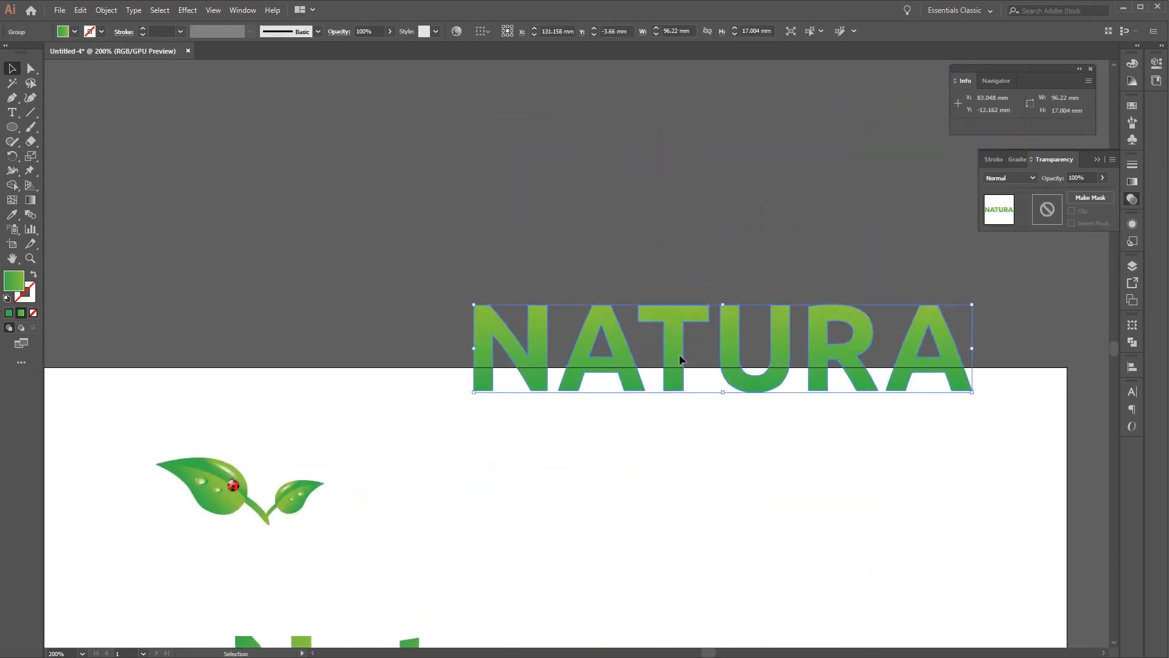
{"action": "left_click_drag", "start_coordinate": [679, 353], "coordinate": [744, 159]}
- Move the mixed-case "Natura" lettering up so the two leaf stems meet the N's top-left corner
{"action": "key", "text": "space"}
{"action": "left_click_drag", "start_coordinate": [547, 537], "coordinate": [668, 336]}
{"action": "left_click_drag", "start_coordinate": [556, 477], "coordinate": [564, 363]}
{"action": "left_click", "coordinate": [637, 295]}
- Paste another copy of the large leaf group and scale it down to about 13.7 by 9 mm
{"action": "left_click", "coordinate": [898, 539]}
{"action": "key", "text": "a"}
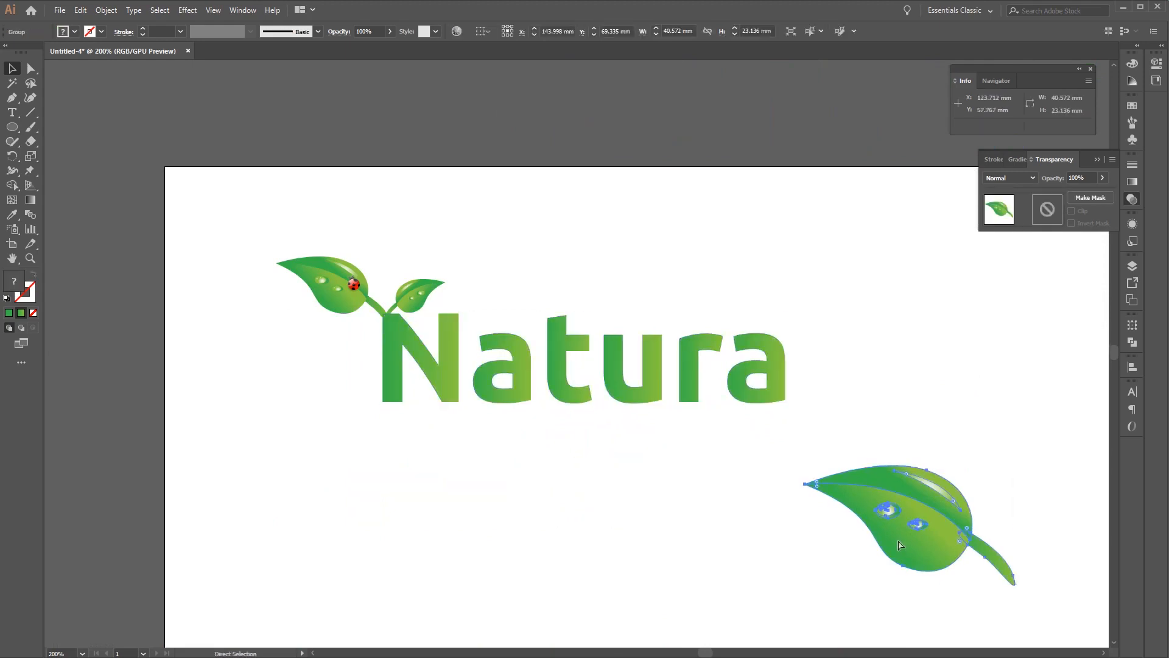
{"action": "key", "text": "ctrl+c"}
{"action": "key", "text": "ctrl+v"}
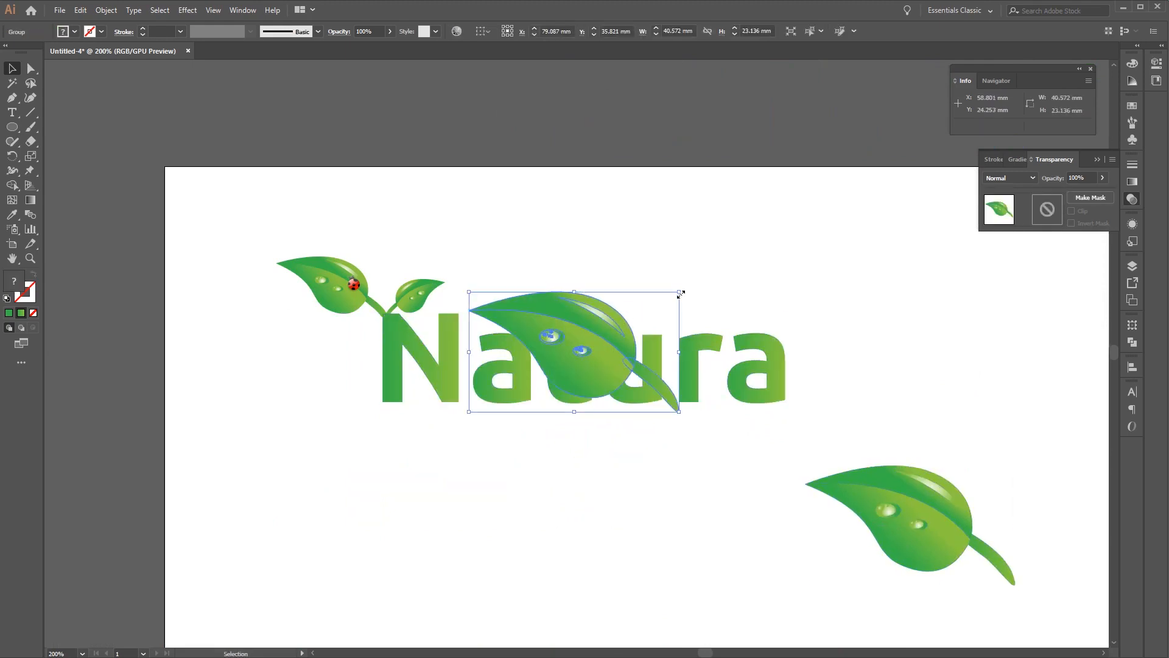
{"action": "left_click_drag", "start_coordinate": [680, 294], "coordinate": [539, 366]}
- Reflect the reduced leaf across the vertical axis and place it on top of the t at about 5.7 by 7 mm
{"action": "right_click", "coordinate": [532, 385]}
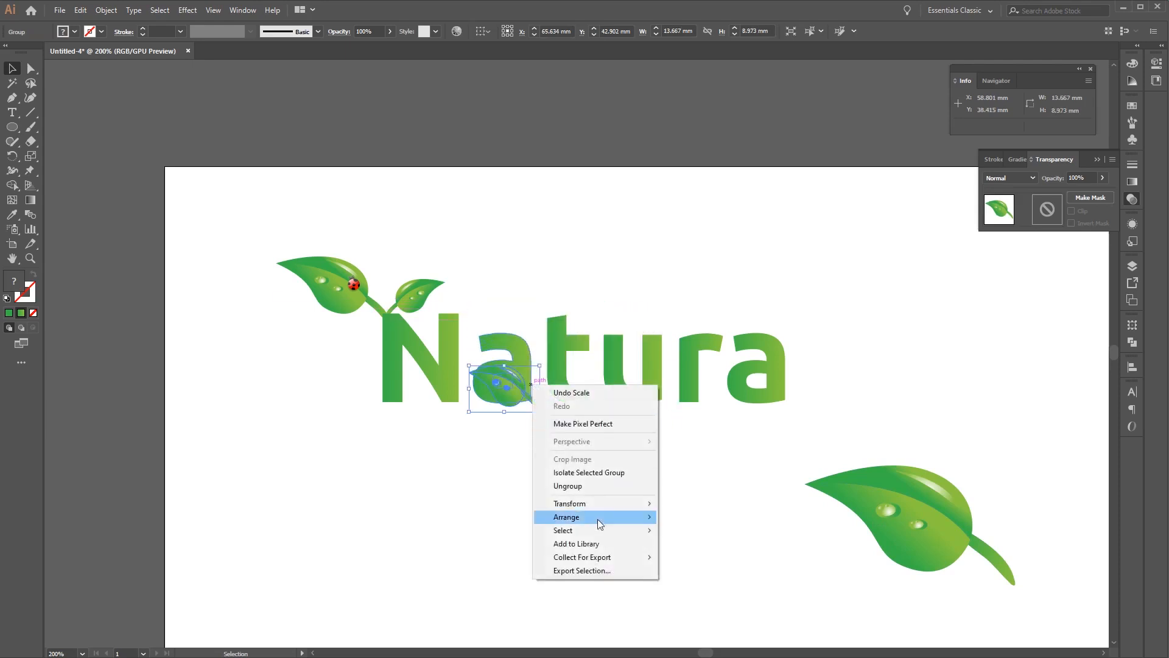
{"action": "mouse_move", "coordinate": [631, 505]}
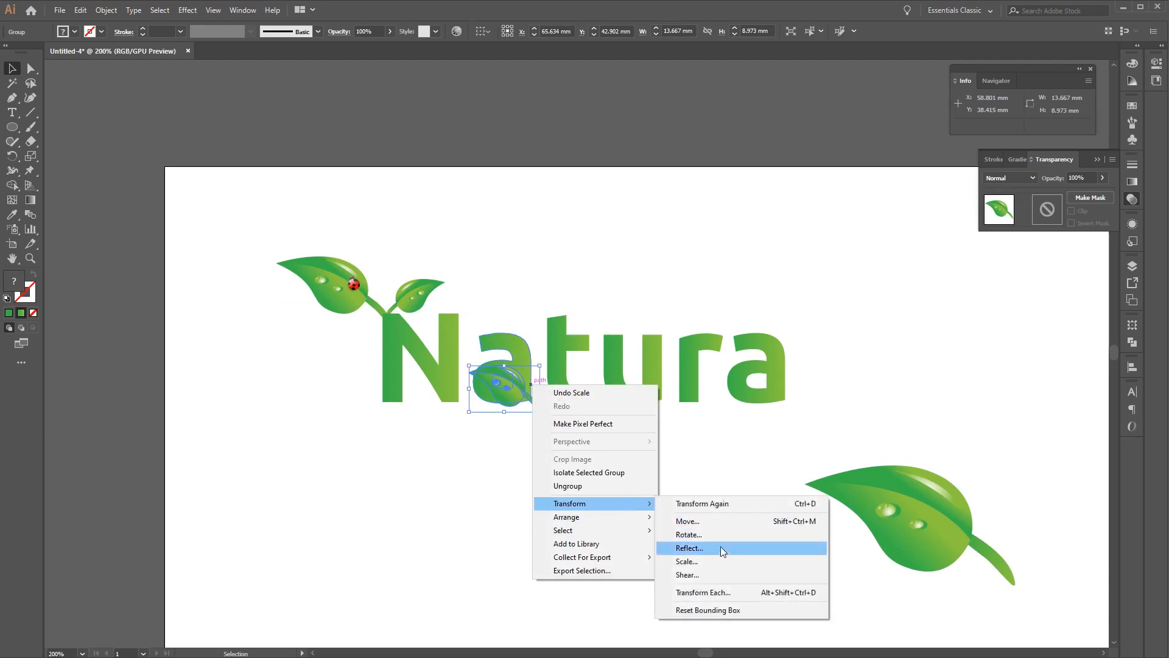
{"action": "left_click", "coordinate": [724, 550]}
{"action": "left_click", "coordinate": [736, 384]}
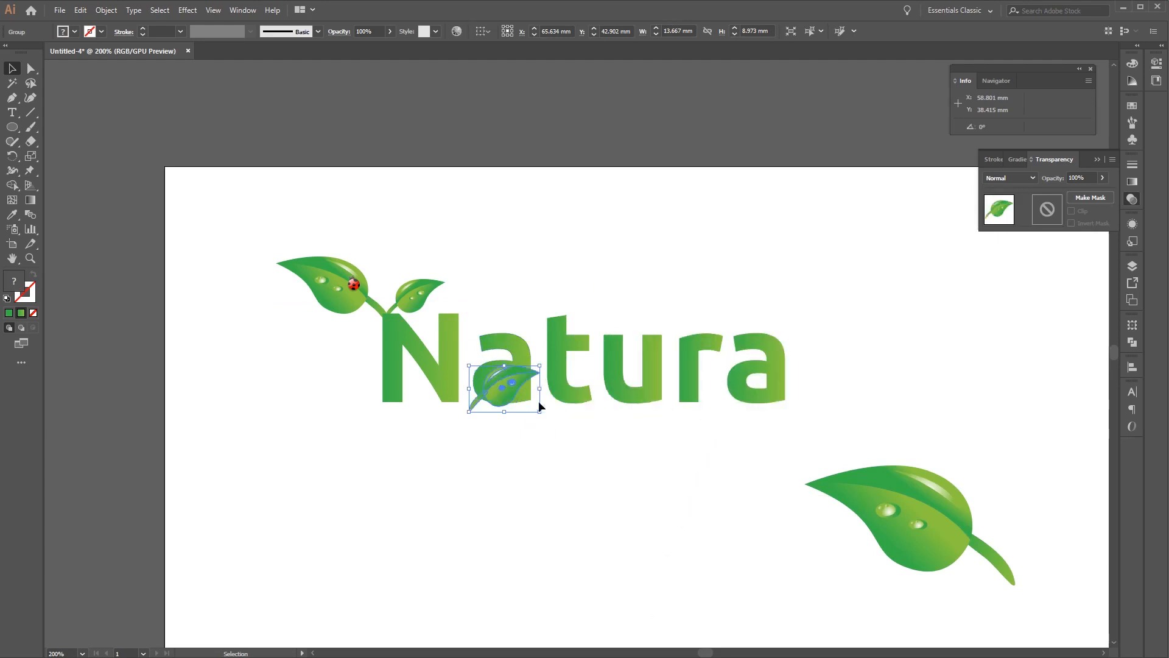
{"action": "left_click_drag", "start_coordinate": [513, 373], "coordinate": [557, 254]}
{"action": "key", "text": "ctrl+="}
- Duplicate the leaf from the t above the r and reflect the copy across the vertical axis
{"action": "left_click_drag", "start_coordinate": [544, 313], "coordinate": [818, 336]}
{"action": "key", "text": "ctrl+c"}
{"action": "key", "text": "ctrl+v"}
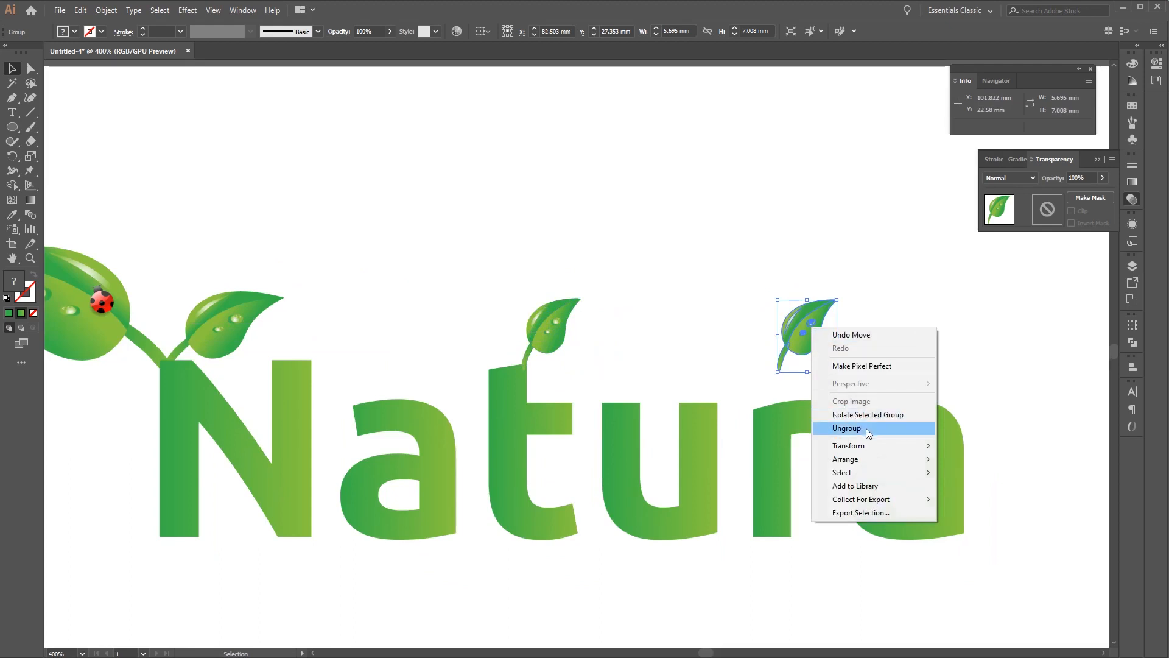
{"action": "mouse_move", "coordinate": [872, 446]}
{"action": "left_click", "coordinate": [1044, 490]}
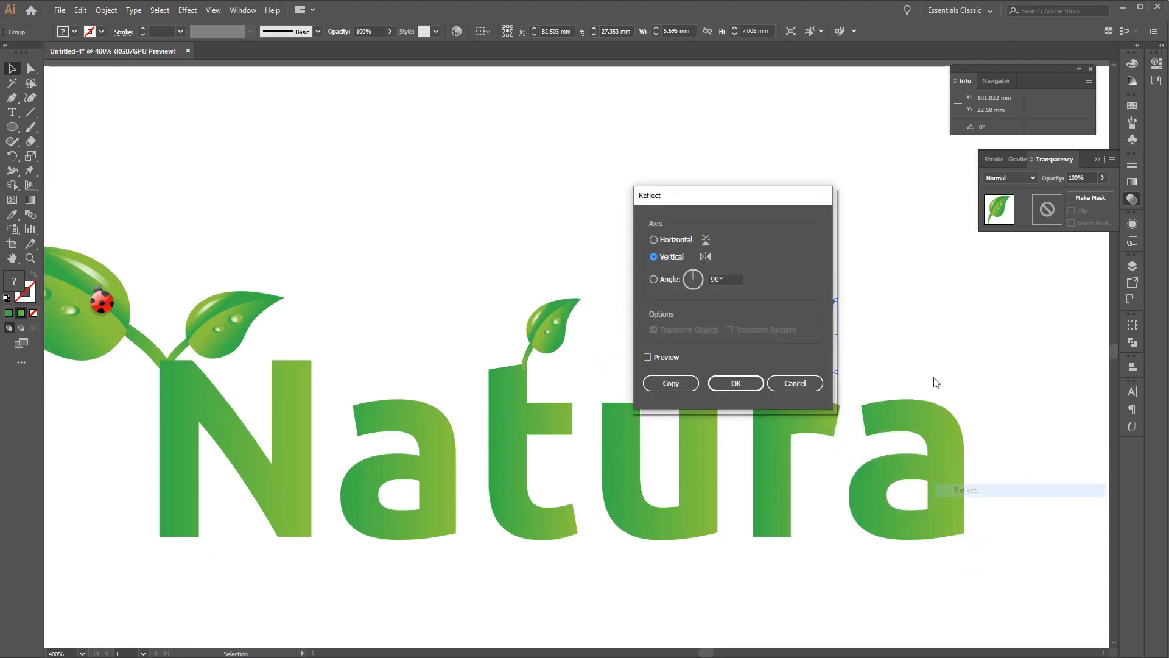
{"action": "left_click", "coordinate": [735, 383]}
- Set the mirrored leaf's stem on the end of the r's arm and shrink the leaf to about 4.9 by 6 mm
{"action": "left_click_drag", "start_coordinate": [825, 340], "coordinate": [826, 372]}
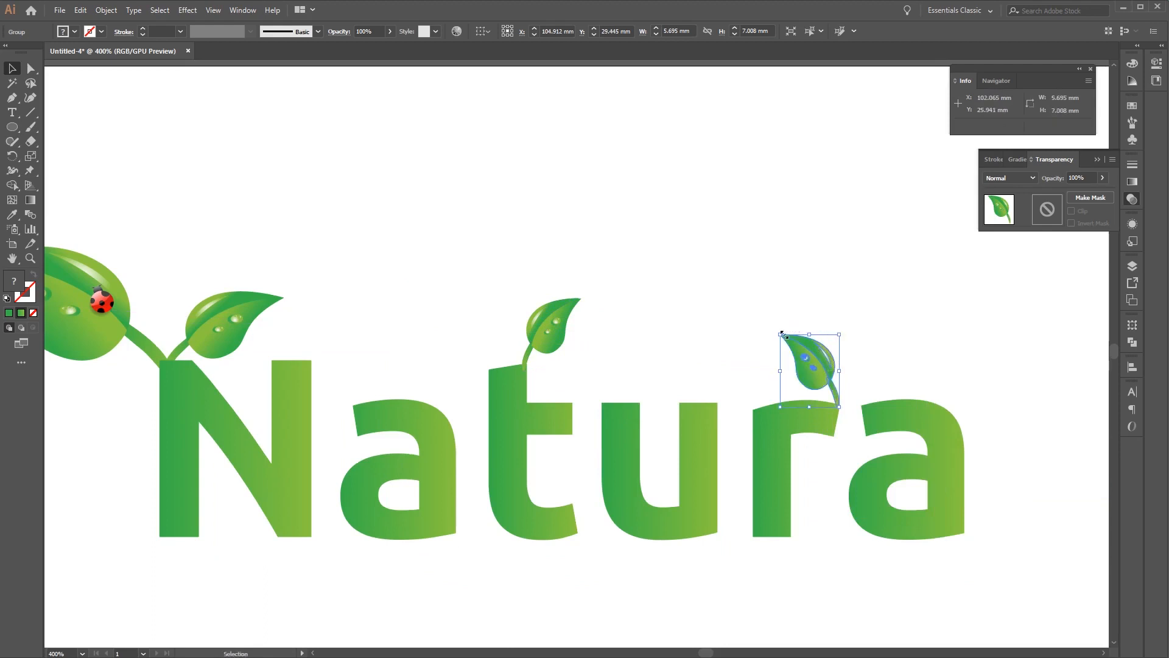
{"action": "left_click_drag", "start_coordinate": [781, 334], "coordinate": [837, 377]}
{"action": "left_click", "coordinate": [892, 346]}
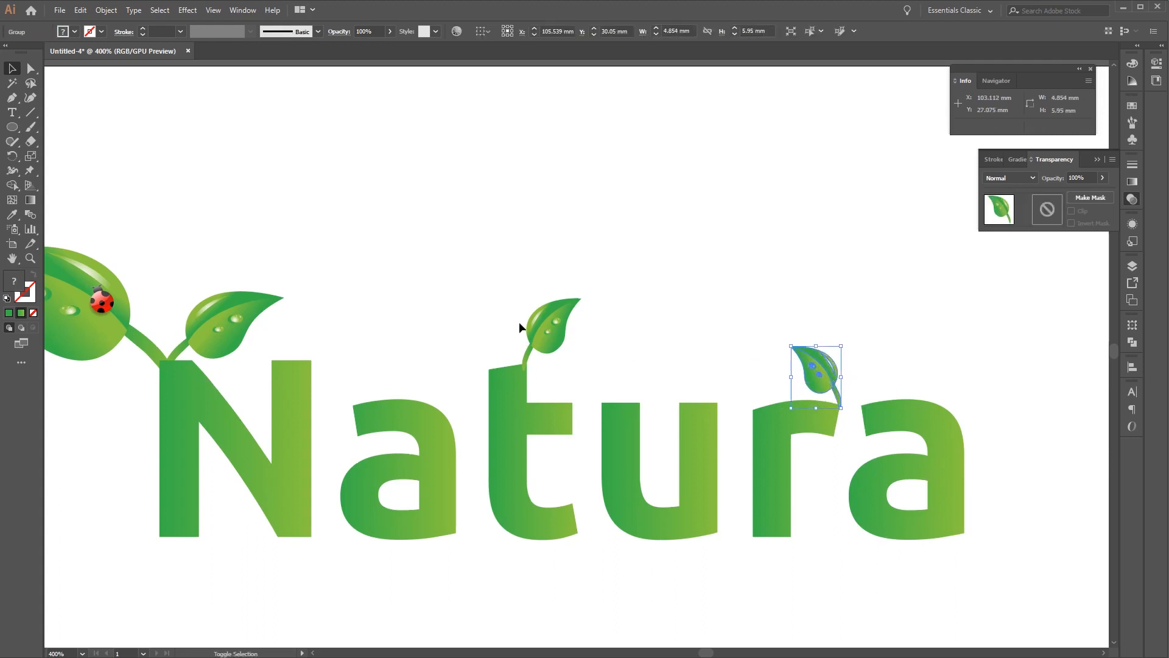
- Send the leaves on the t and the r to the back, behind the lettering
{"action": "left_click", "coordinate": [553, 316], "text": "shift"}
{"action": "right_click", "coordinate": [554, 315]}
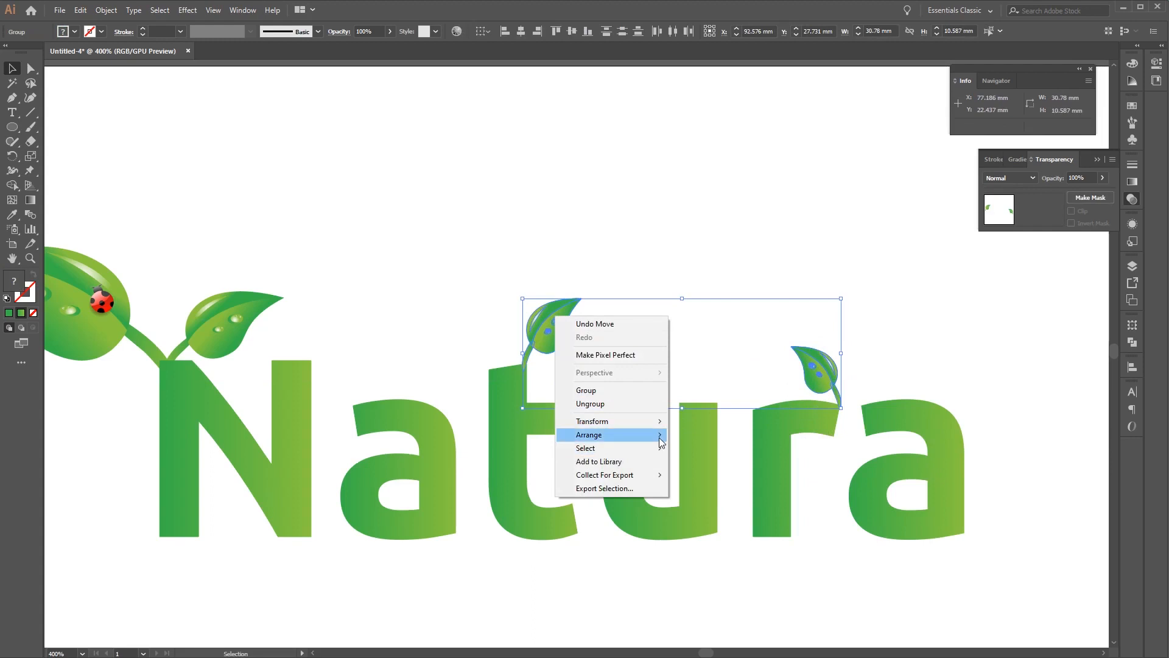
{"action": "left_click", "coordinate": [734, 475]}
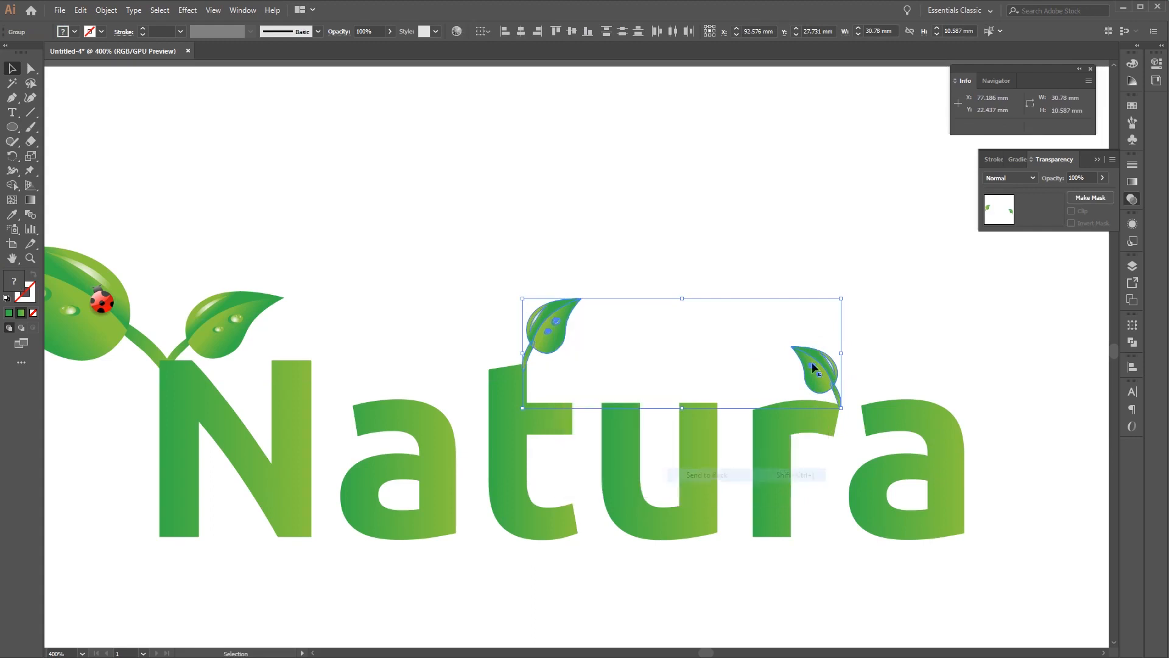
- Move the leaf on the r slightly down so its stem tucks behind the letter's arm
{"action": "left_click", "coordinate": [856, 352]}
{"action": "left_click_drag", "start_coordinate": [828, 365], "coordinate": [824, 370]}
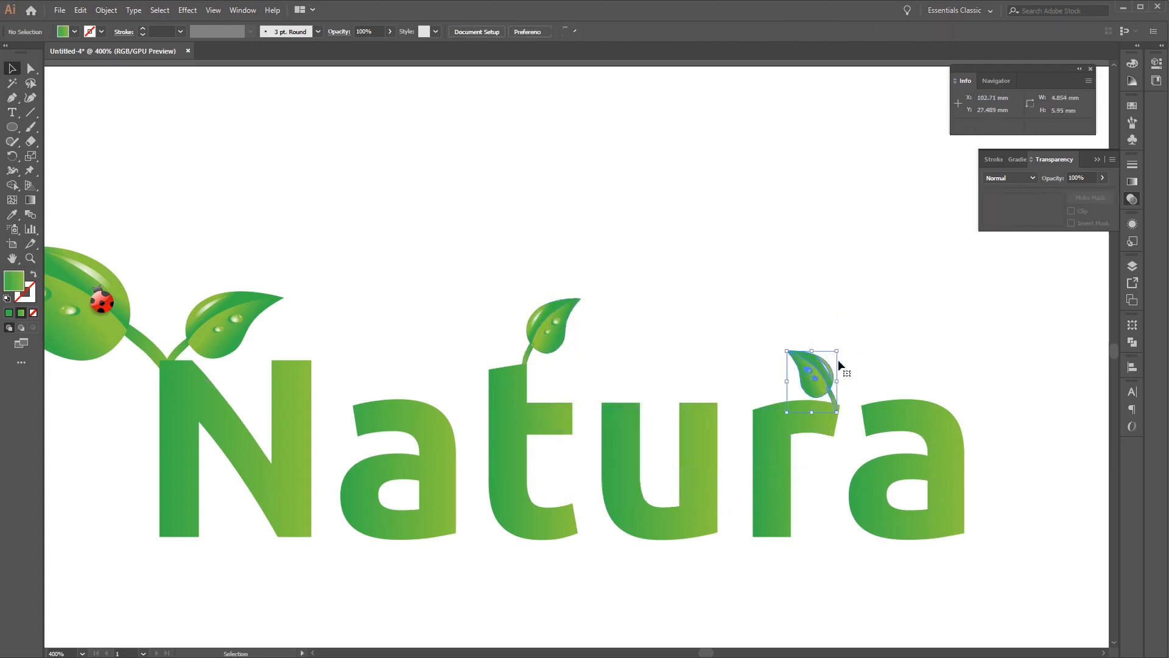
- Duplicate the r's leaf, turn and enlarge the copy to about 11.4 by 7.8 mm, and set its stem on the last a's tail
{"action": "left_click_drag", "start_coordinate": [898, 350], "coordinate": [720, 327]}
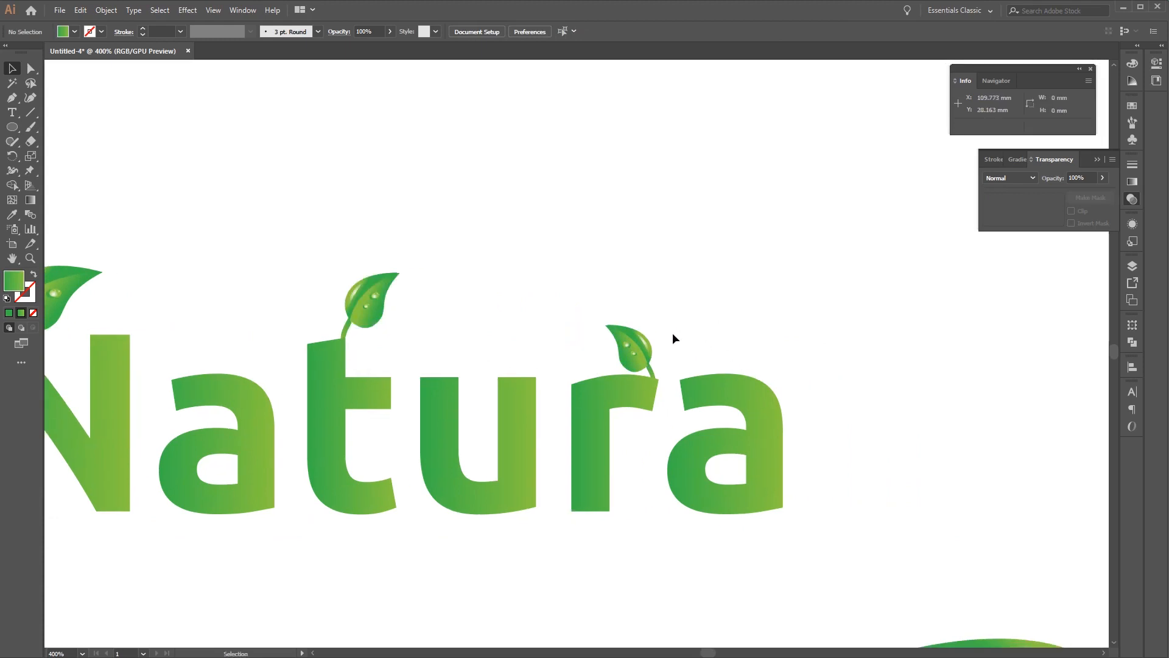
{"action": "key", "text": "ctrl+c"}
{"action": "key", "text": "ctrl+v"}
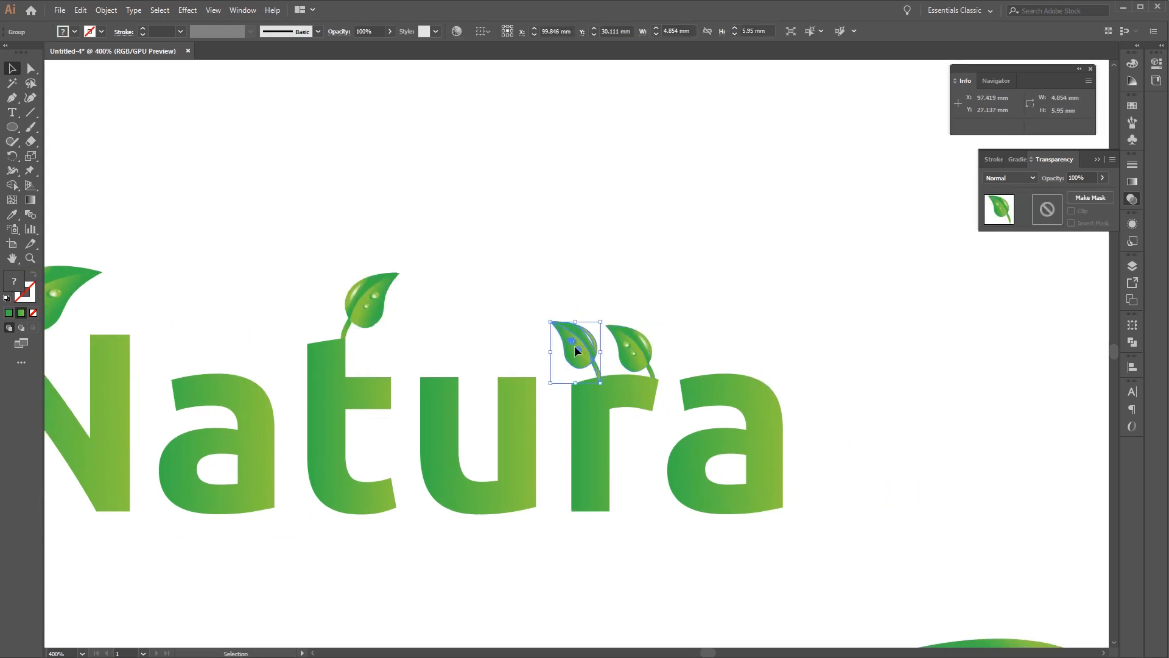
{"action": "left_click_drag", "start_coordinate": [587, 350], "coordinate": [911, 432]}
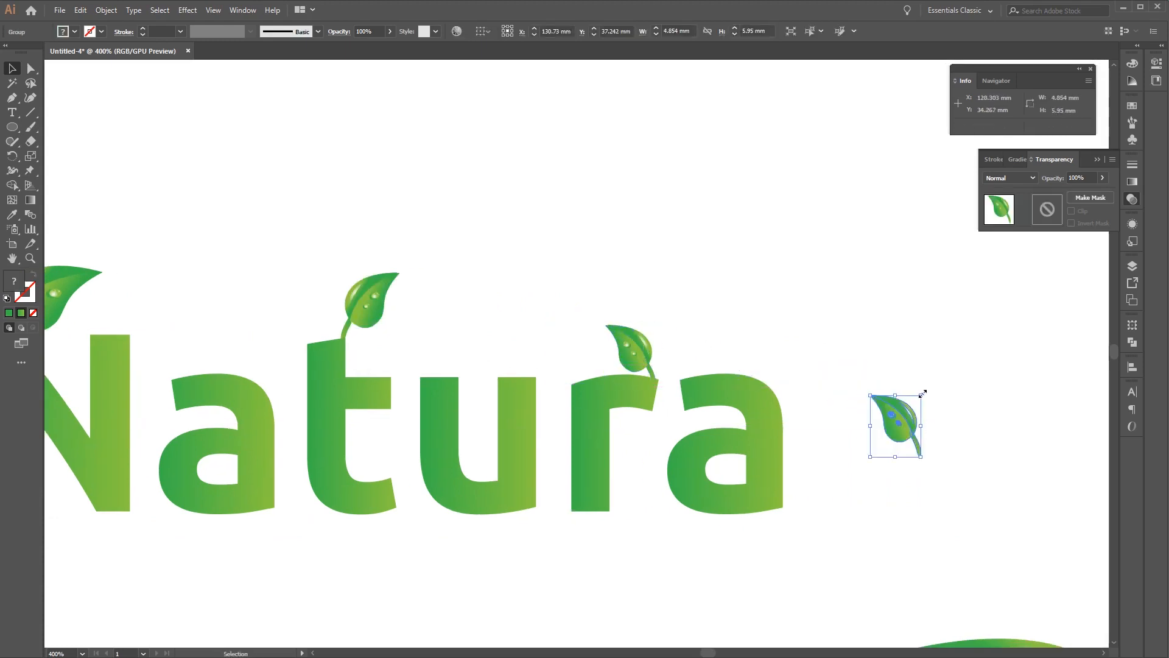
{"action": "left_click_drag", "start_coordinate": [923, 393], "coordinate": [858, 469]}
{"action": "left_click_drag", "start_coordinate": [894, 419], "coordinate": [838, 467]}
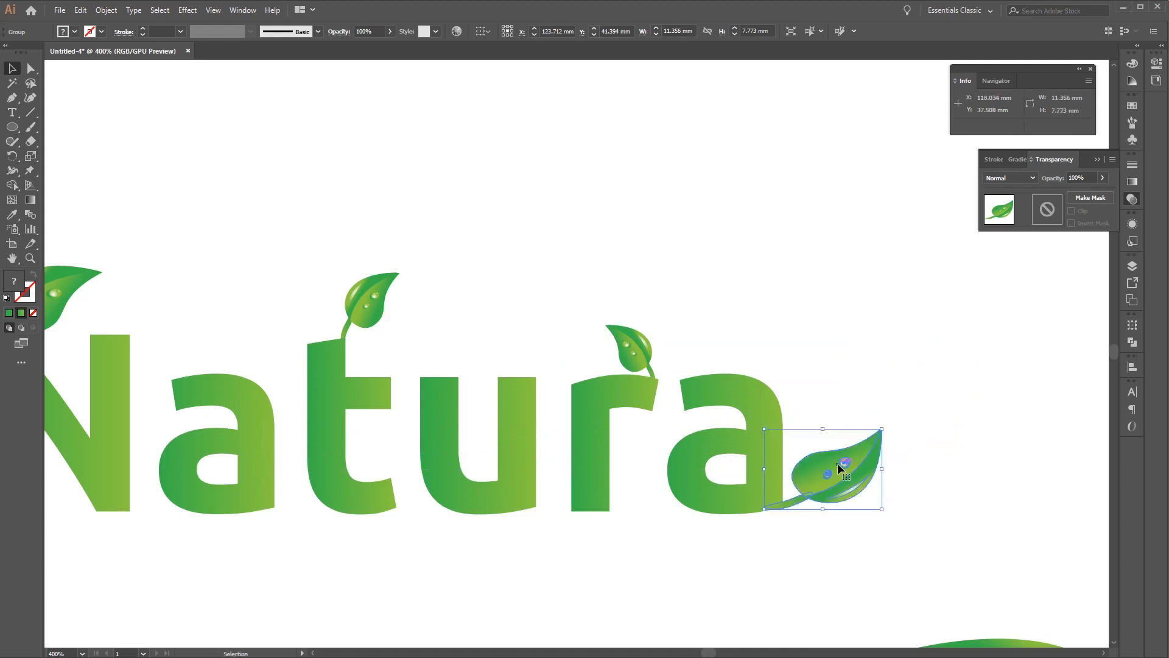
- Send the new leaf behind the last a and narrow it to about 9.7 mm wide
{"action": "right_click", "coordinate": [838, 467]}
{"action": "mouse_move", "coordinate": [914, 600]}
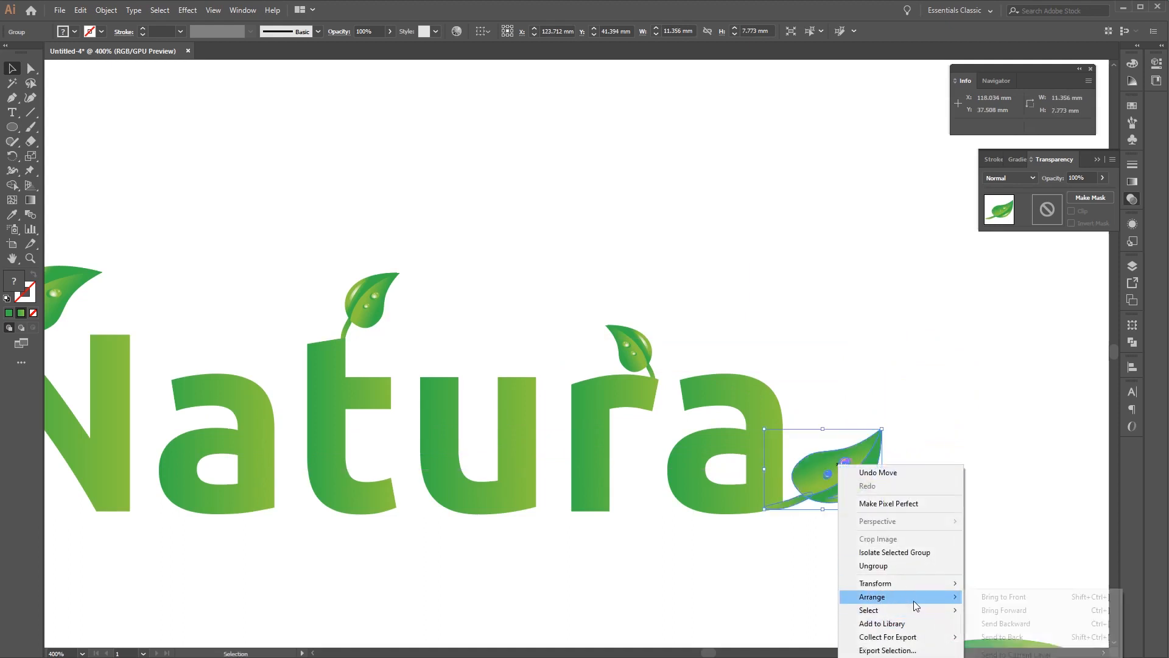
{"action": "left_click", "coordinate": [1006, 624]}
{"action": "left_click", "coordinate": [974, 530]}
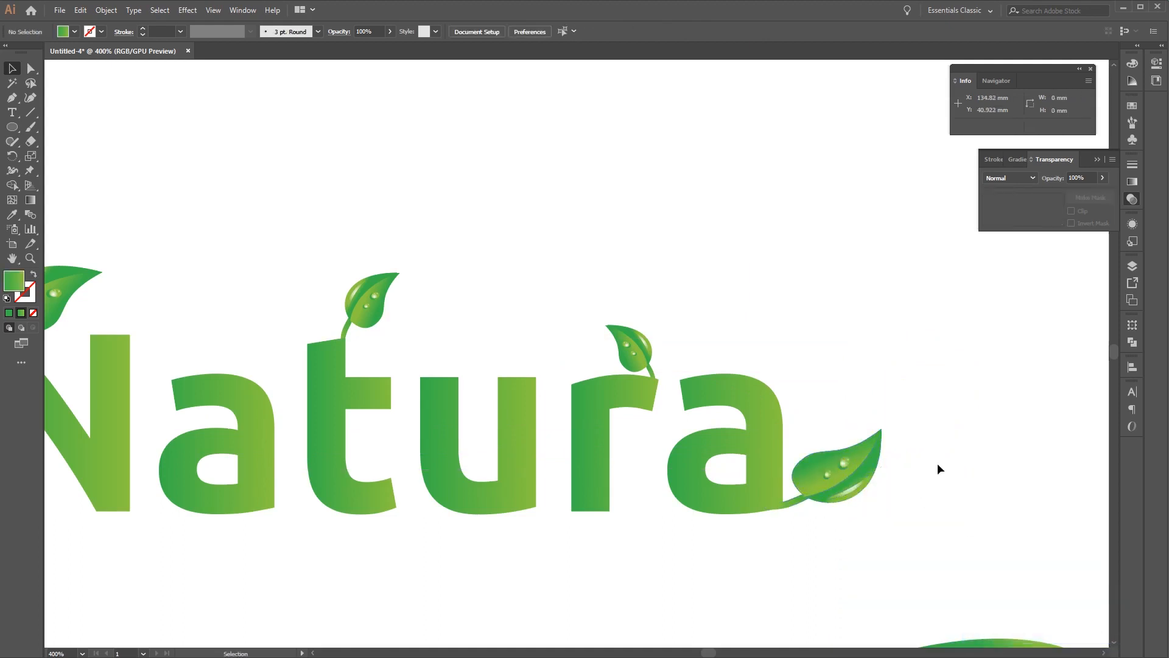
{"action": "left_click", "coordinate": [881, 447]}
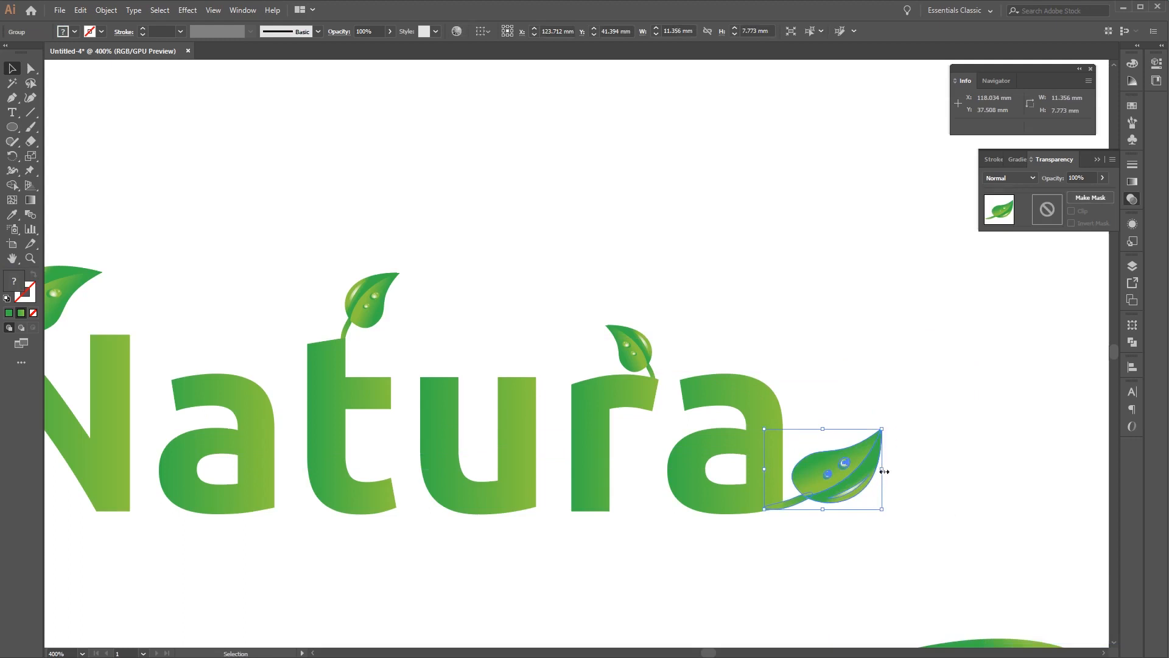
{"action": "left_click_drag", "start_coordinate": [882, 469], "coordinate": [864, 469]}
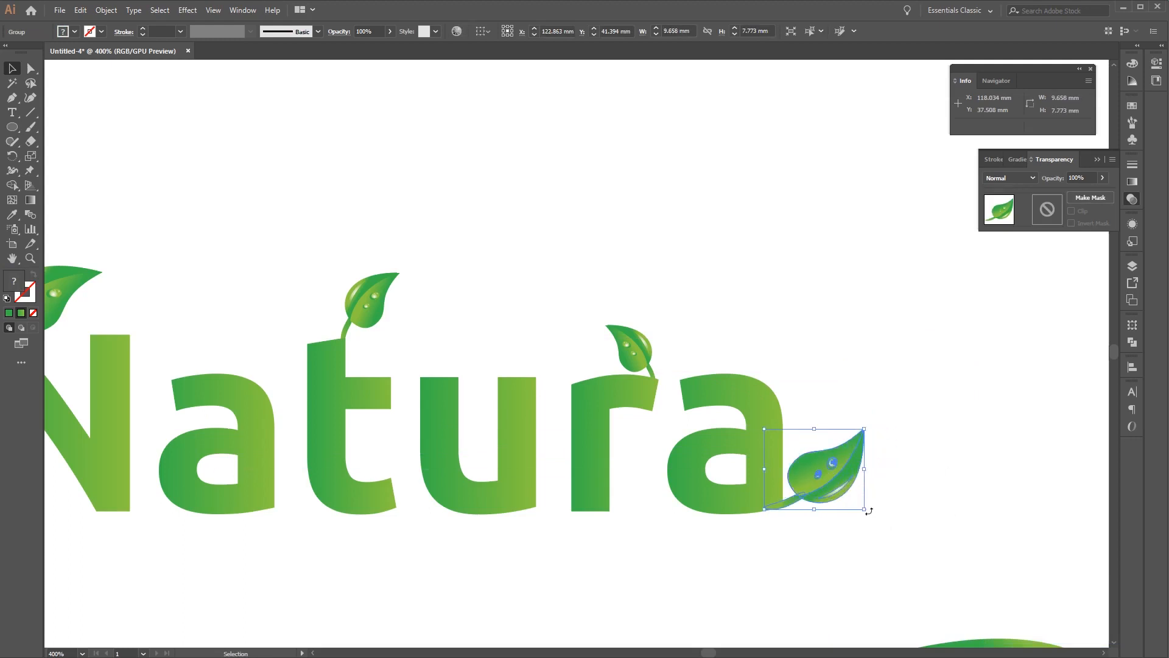
{"action": "left_click", "coordinate": [891, 508]}
{"action": "key", "text": "ctrl+minus"}
{"action": "key", "text": "ctrl+minus"}
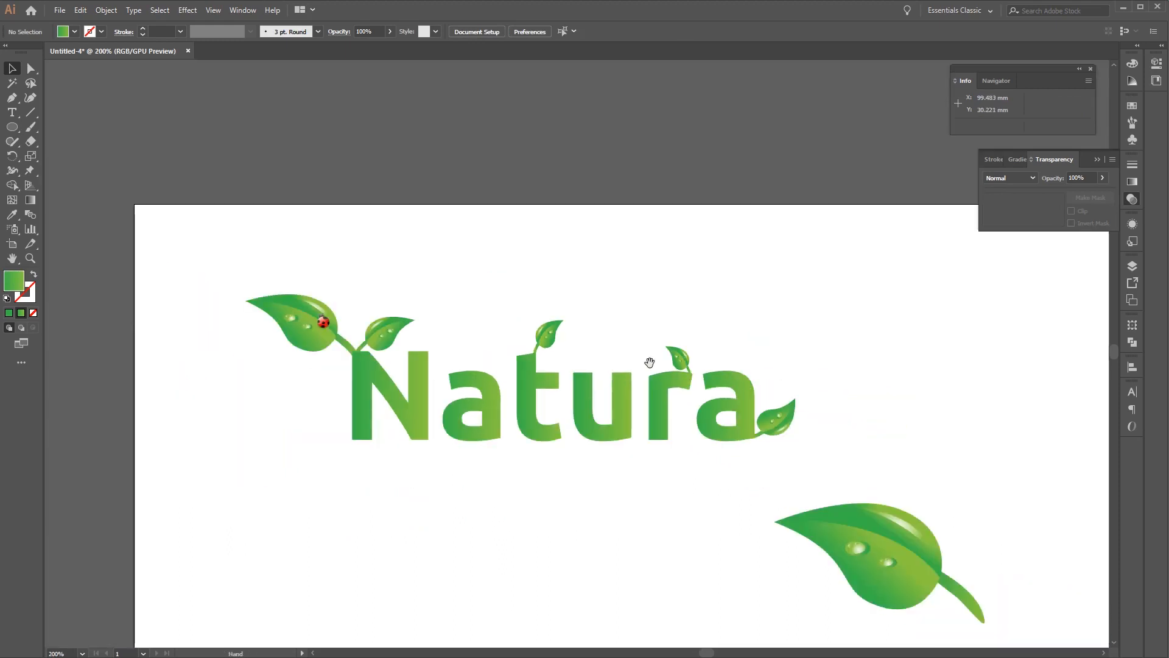
{"action": "left_click_drag", "start_coordinate": [649, 363], "coordinate": [427, 61]}
{"action": "left_click_drag", "start_coordinate": [685, 251], "coordinate": [731, 555]}
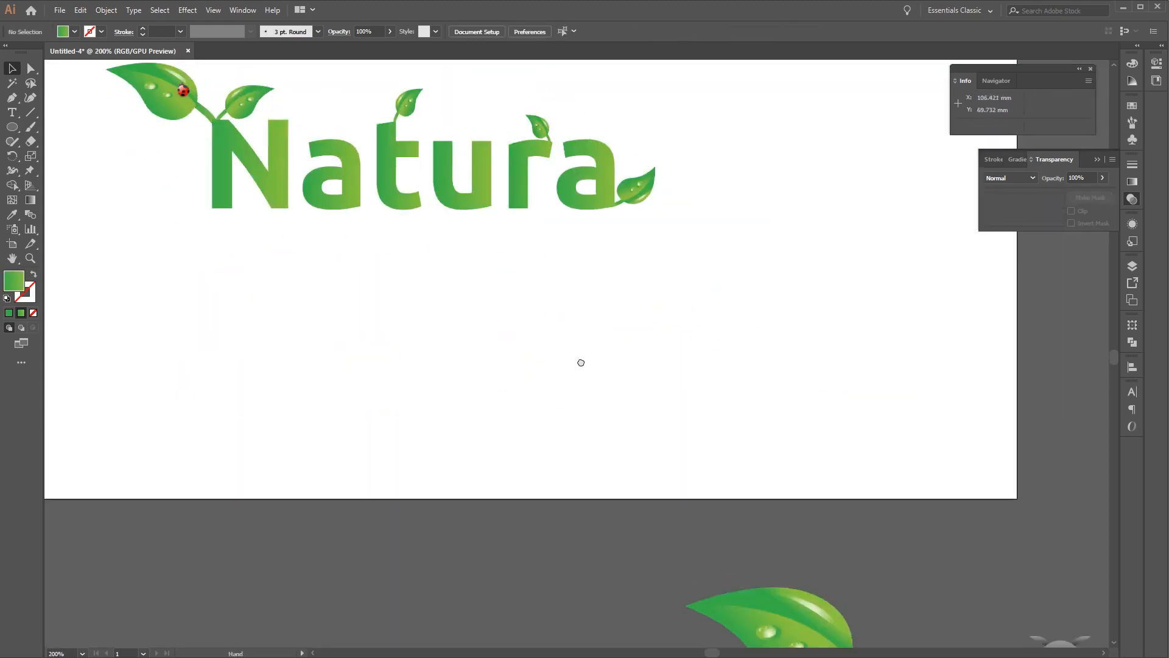
{"action": "left_click_drag", "start_coordinate": [580, 360], "coordinate": [640, 445]}
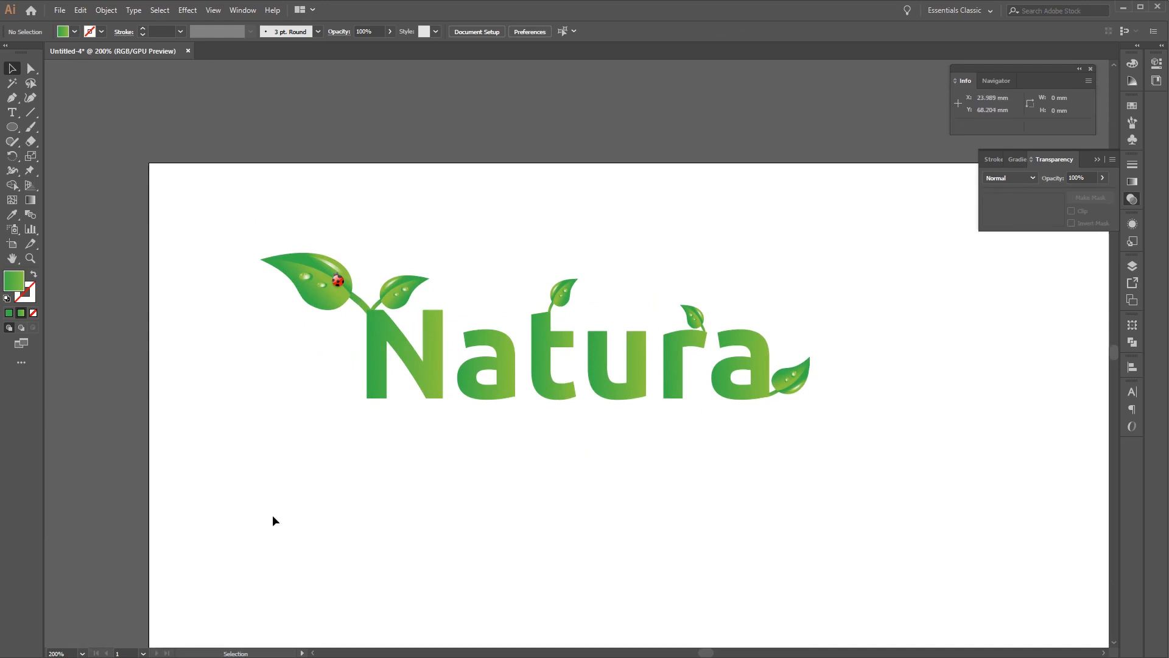
- Set up the Pen tool with no fill, the green gradient as stroke, and Width Profile 1
{"action": "left_click", "coordinate": [12, 103]}
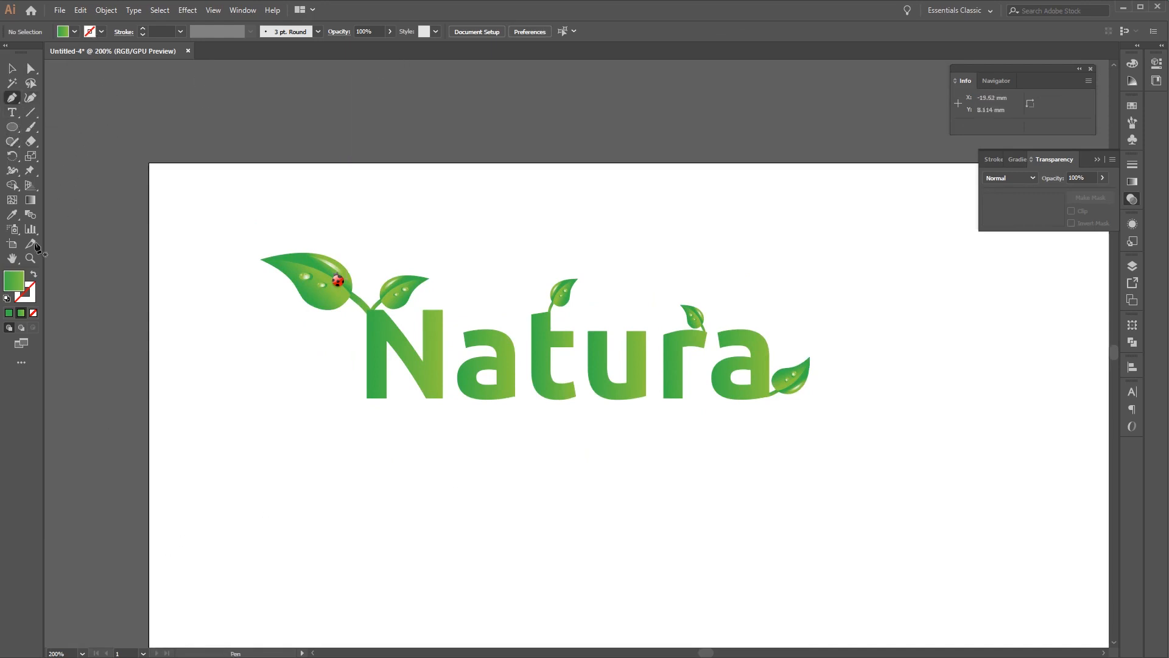
{"action": "left_click", "coordinate": [33, 276]}
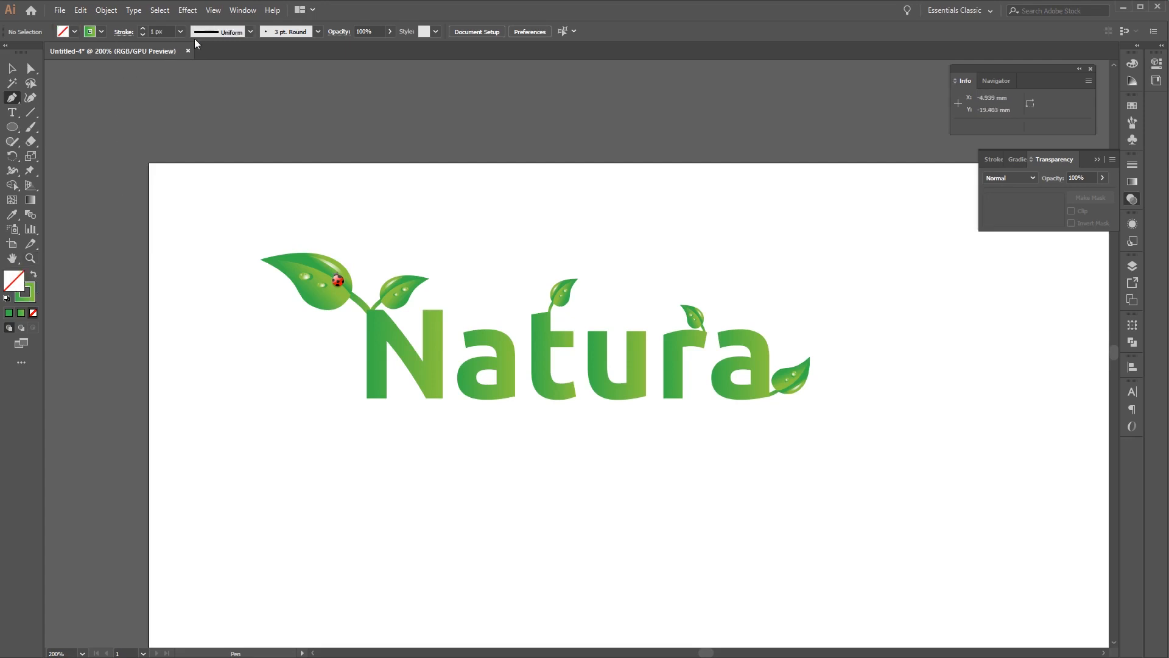
{"action": "left_click", "coordinate": [250, 31]}
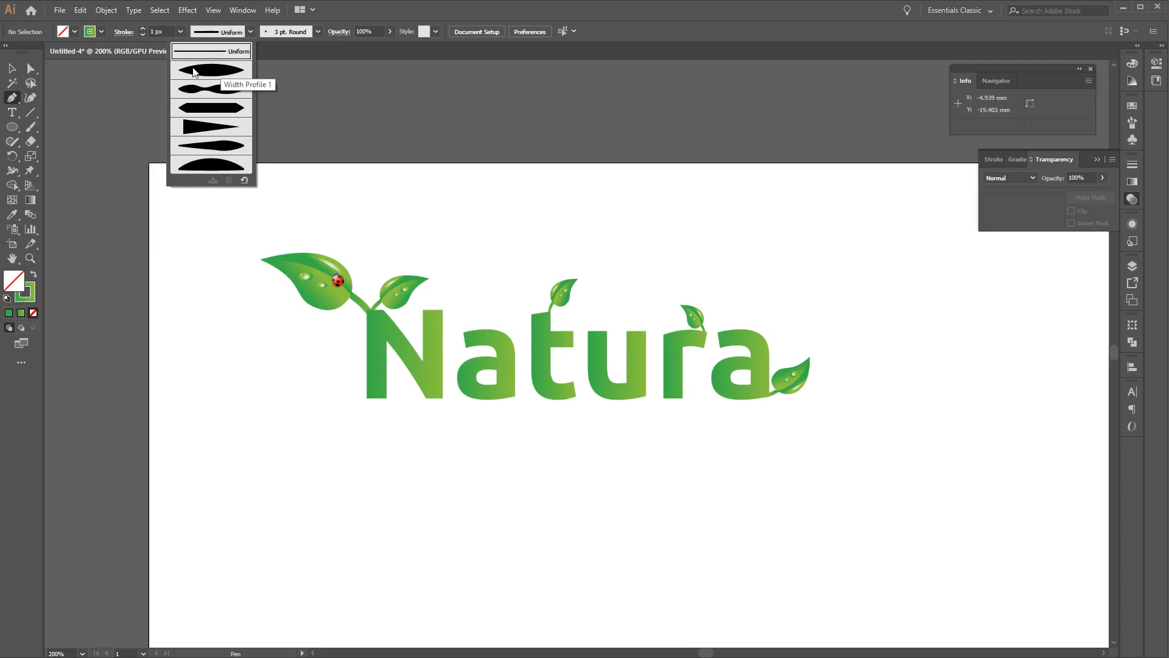
{"action": "left_click", "coordinate": [185, 73]}
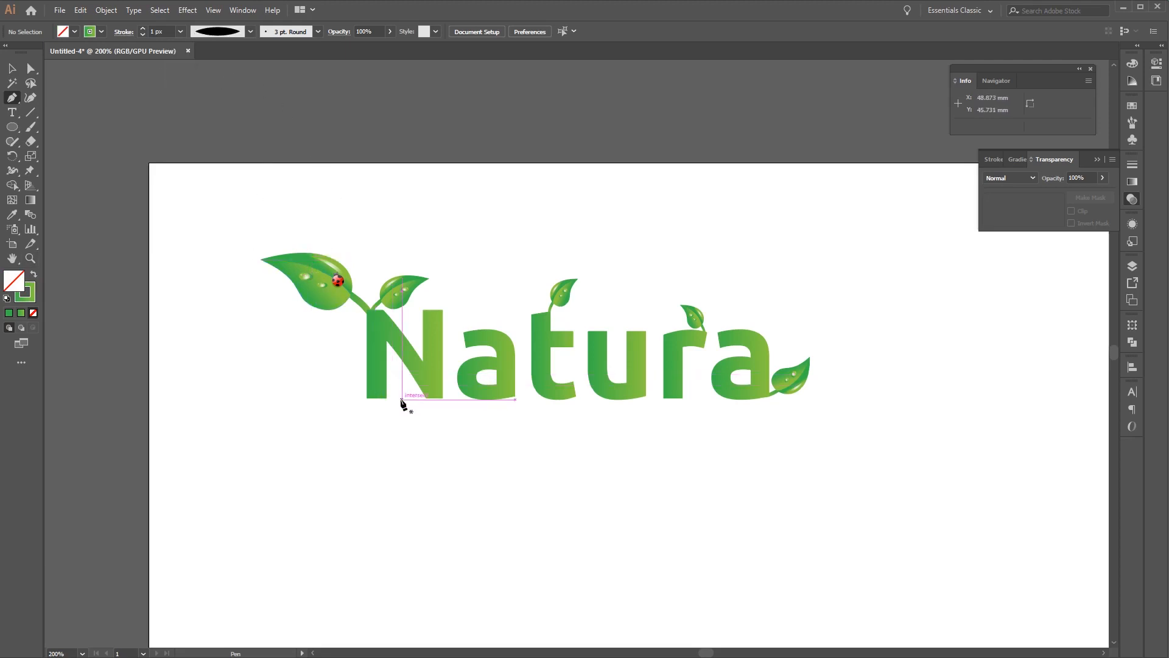
- Draw a curled tendril about 4.2 by 3.3 mm growing outward from the upper left edge of the N
{"action": "key", "text": "ctrl+equal"}
{"action": "key", "text": "ctrl+equal"}
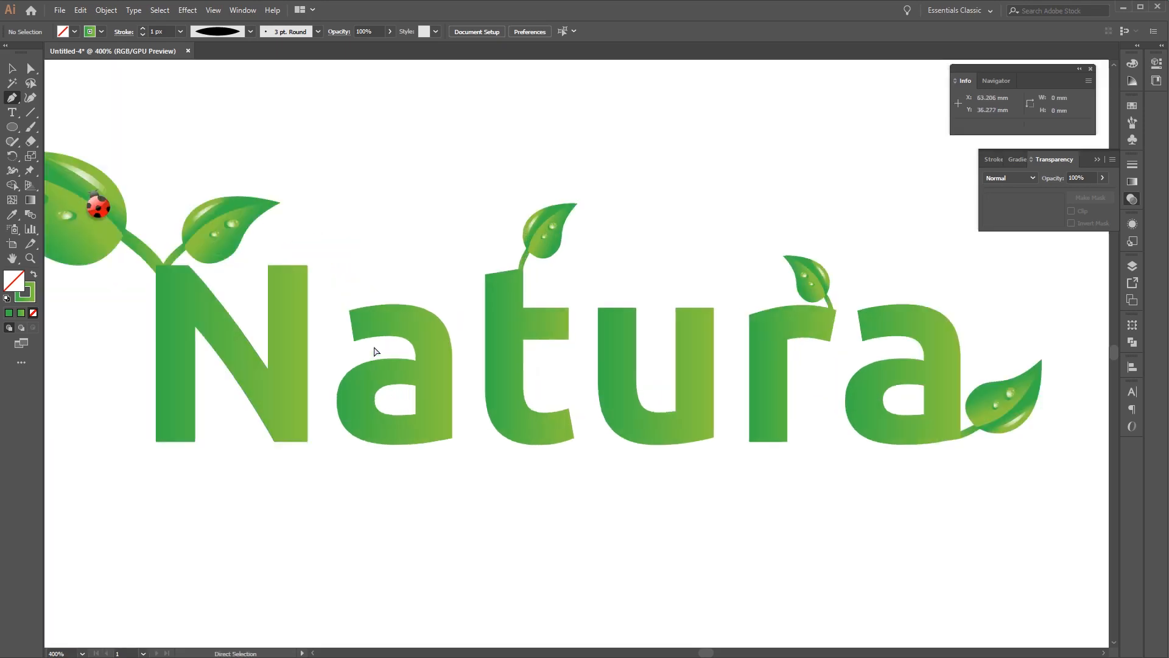
{"action": "key", "text": "space"}
{"action": "left_click_drag", "start_coordinate": [353, 340], "coordinate": [611, 359]}
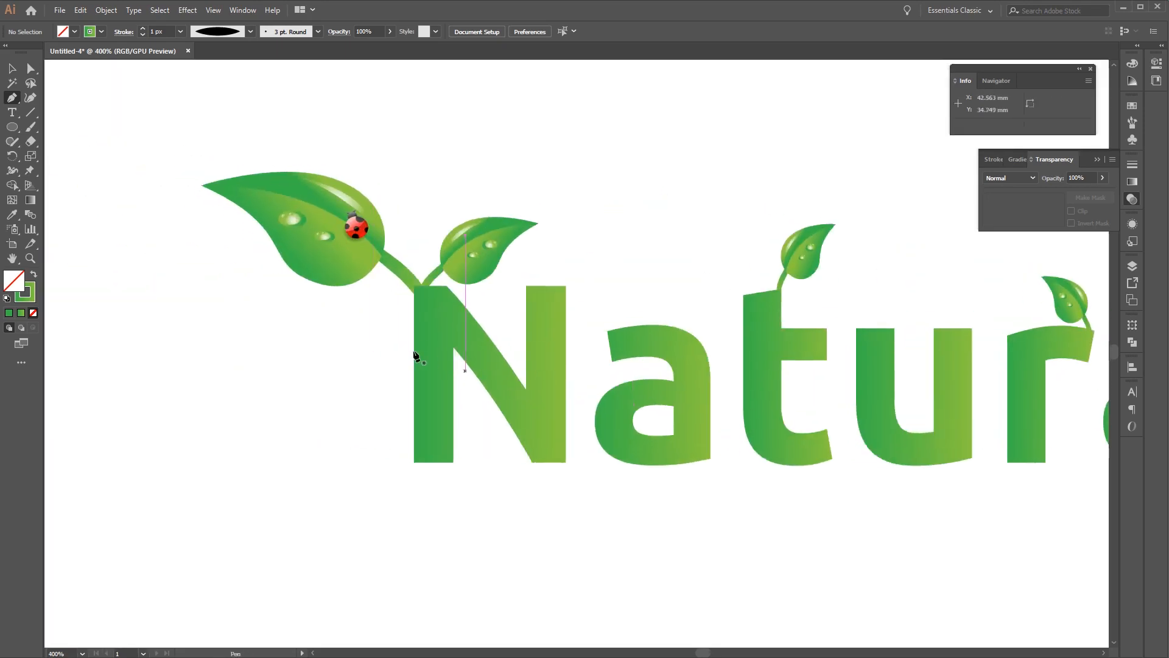
{"action": "left_click_drag", "start_coordinate": [425, 345], "coordinate": [391, 364]}
{"action": "left_click", "coordinate": [403, 363]}
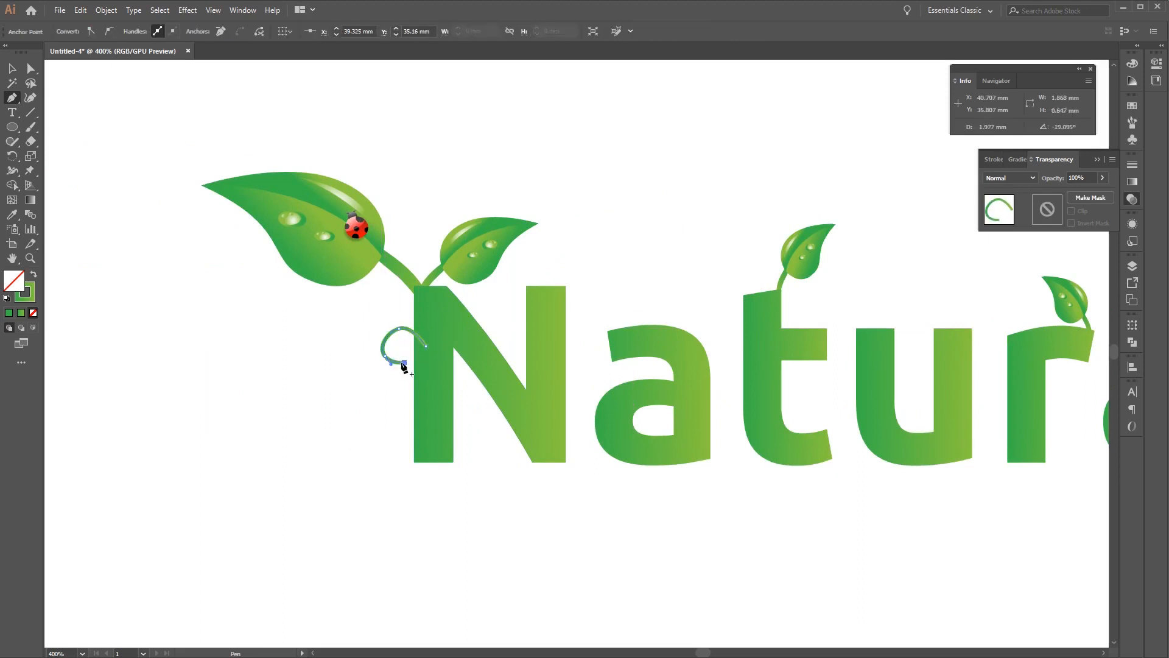
- Apply Width Profile 1 to the curled tendril and set its stroke to 2 px
{"action": "key", "text": "v"}
{"action": "left_click_drag", "start_coordinate": [347, 316], "coordinate": [403, 358]}
{"action": "left_click", "coordinate": [251, 32]}
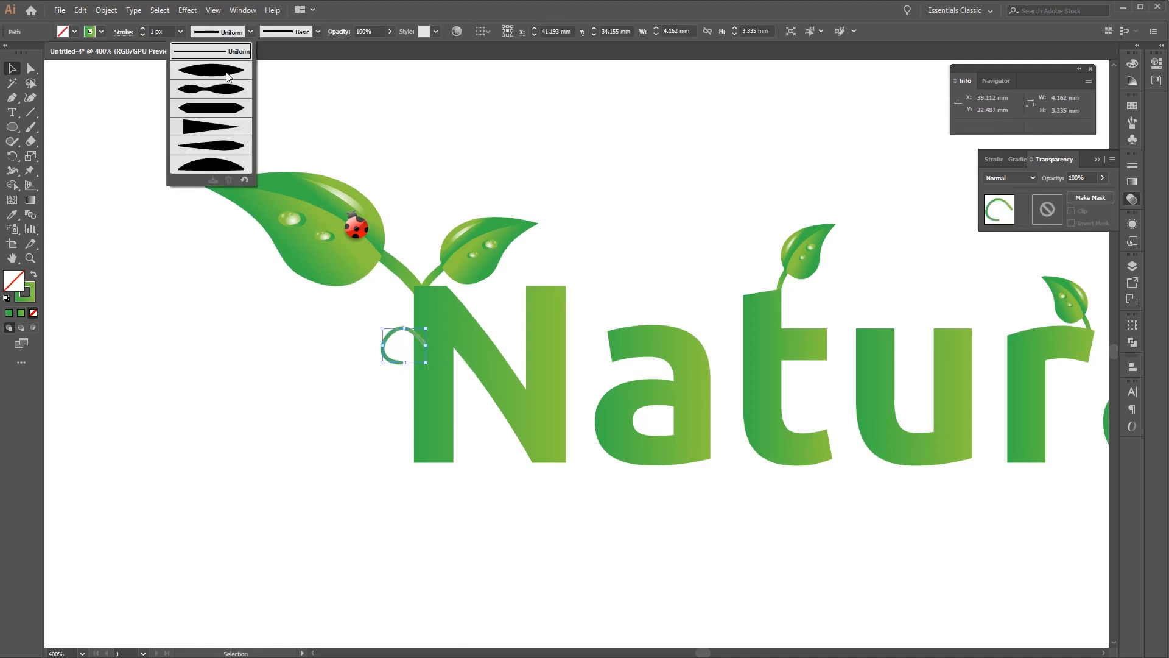
{"action": "left_click", "coordinate": [226, 72]}
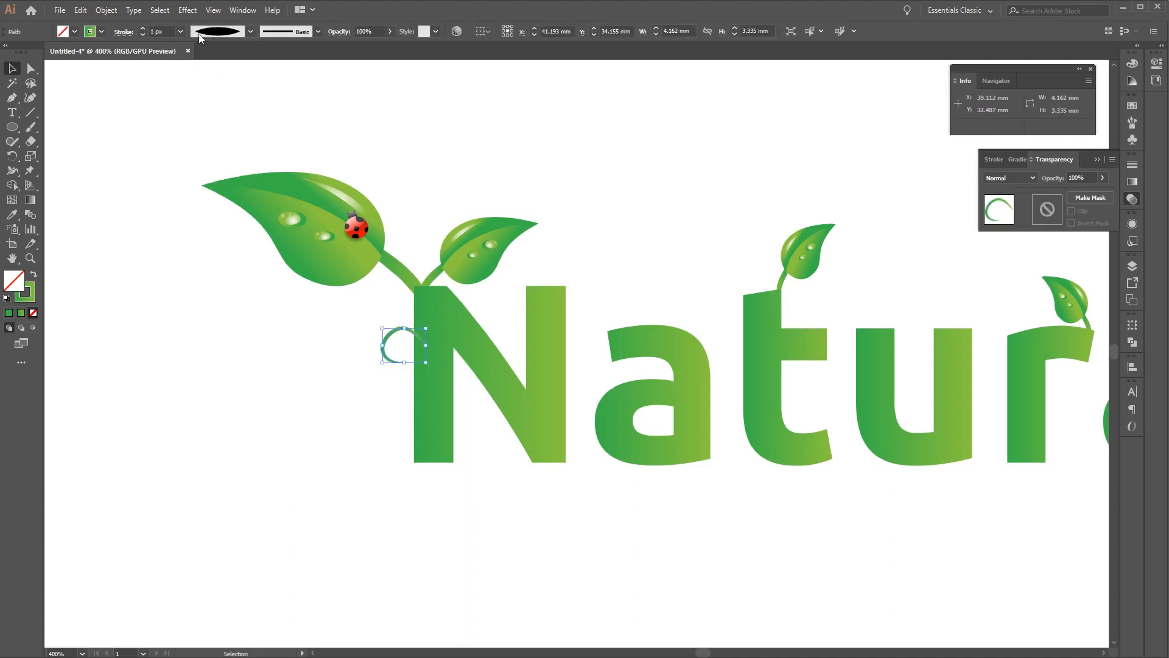
{"action": "left_click", "coordinate": [142, 30]}
{"action": "left_click", "coordinate": [141, 30]}
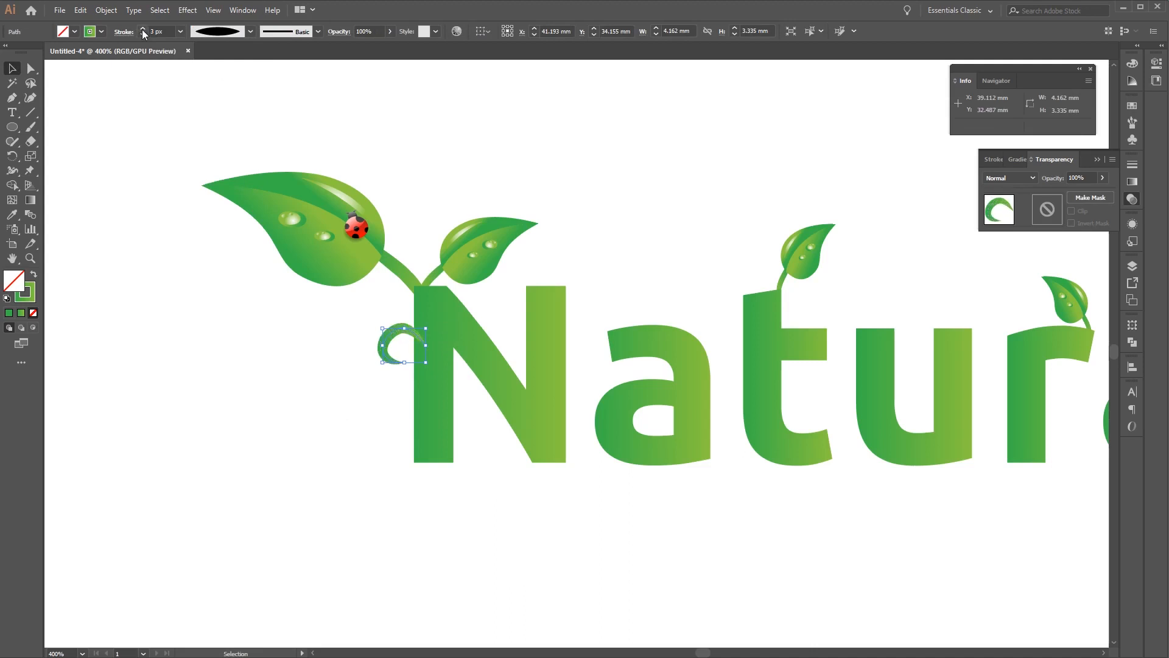
{"action": "left_click", "coordinate": [143, 35]}
- Enlarge the curled tendril to about 5.4 by 4.1 mm and send it to the back, behind the N
{"action": "left_click_drag", "start_coordinate": [383, 348], "coordinate": [397, 317]}
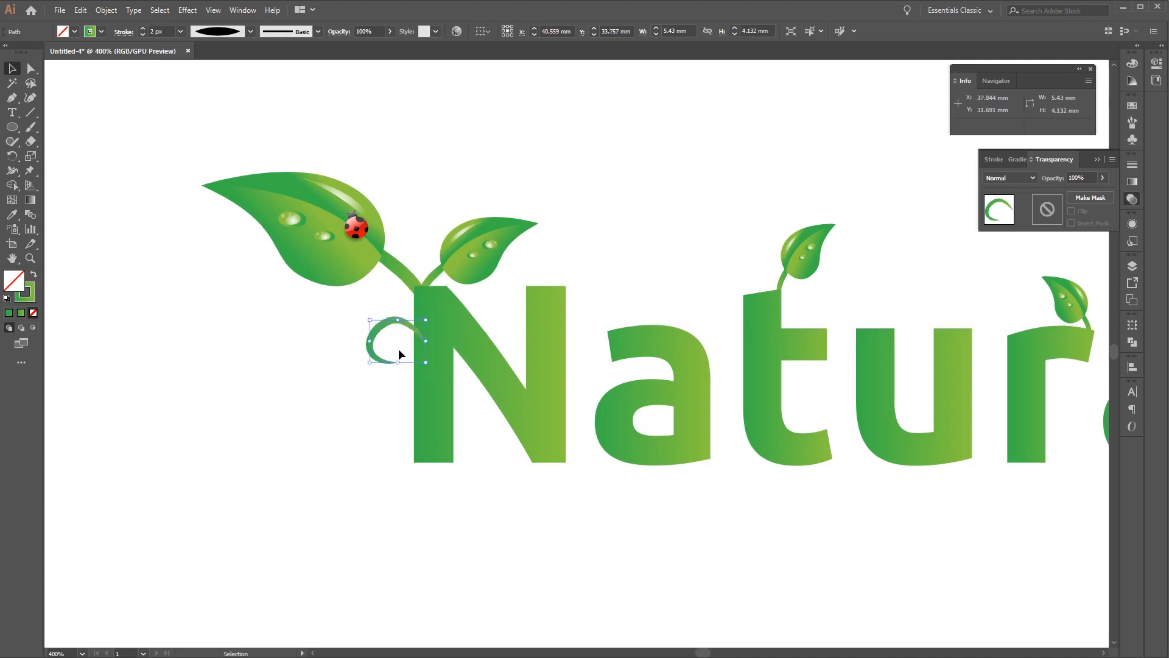
{"action": "left_click", "coordinate": [399, 352]}
{"action": "left_click", "coordinate": [400, 321]}
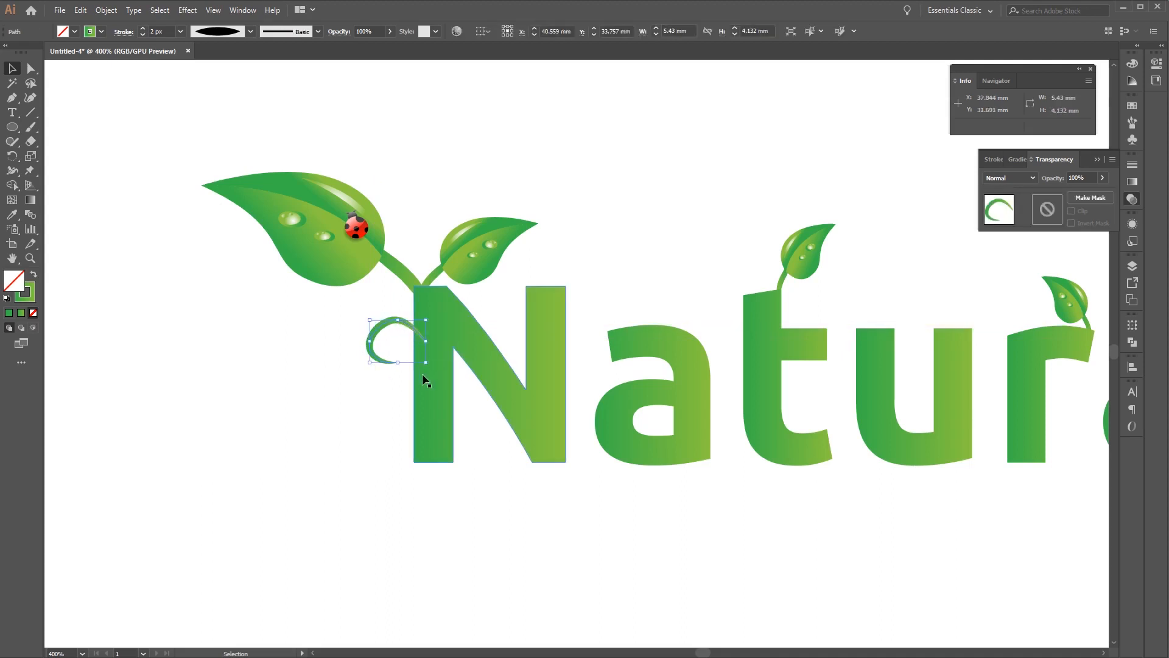
{"action": "right_click", "coordinate": [400, 323]}
{"action": "mouse_move", "coordinate": [478, 516]}
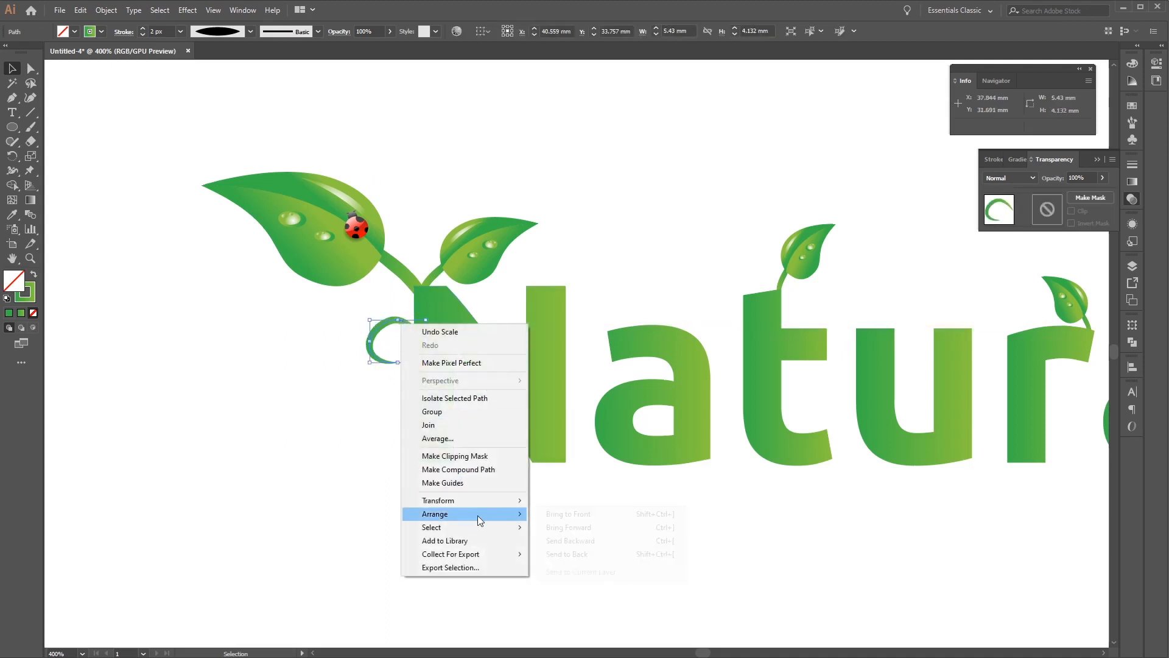
{"action": "left_click", "coordinate": [595, 554]}
{"action": "left_click", "coordinate": [358, 377]}
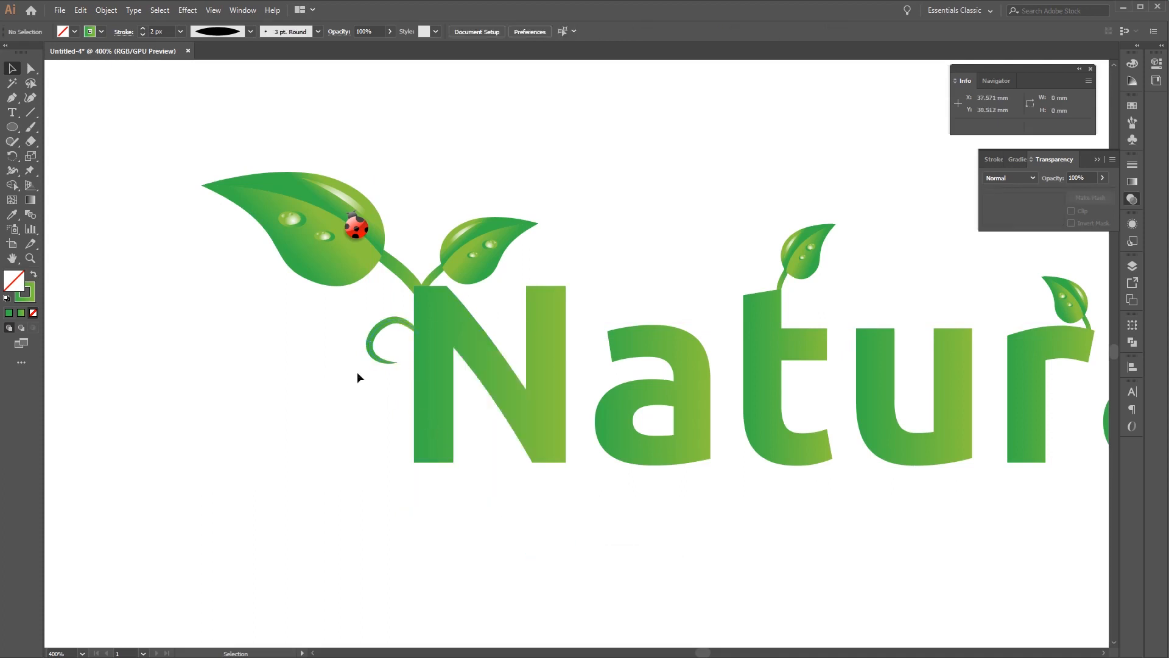
- Thicken the curled tendril's stroke to 3 px
{"action": "left_click", "coordinate": [397, 327]}
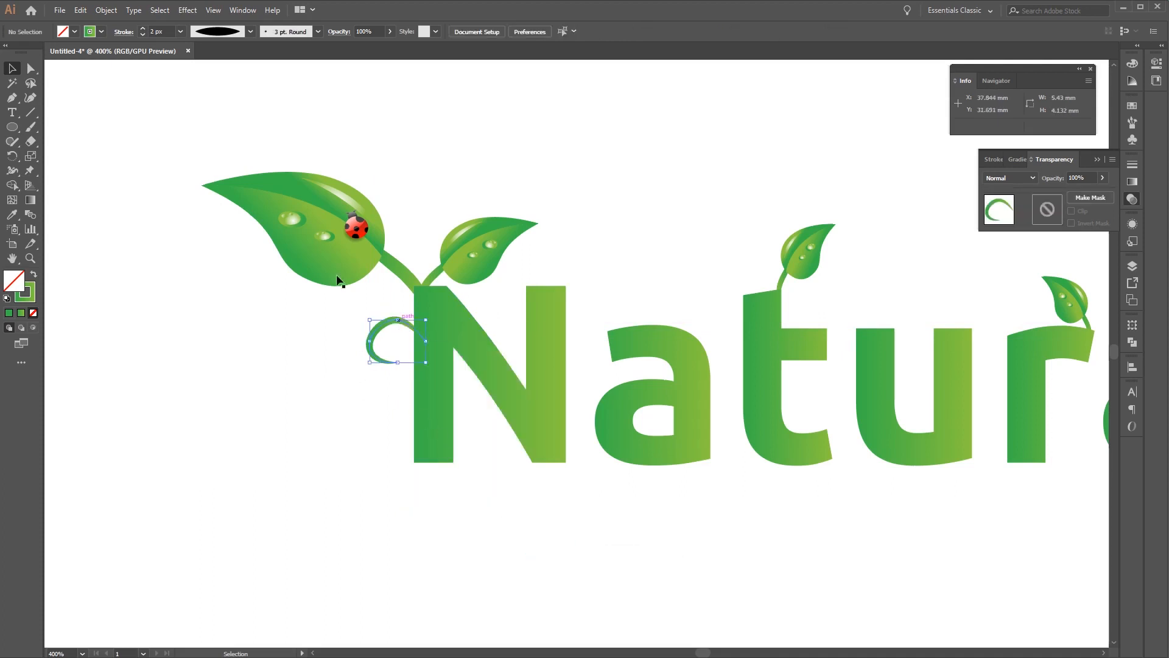
{"action": "left_click", "coordinate": [142, 29]}
{"action": "left_click", "coordinate": [346, 352]}
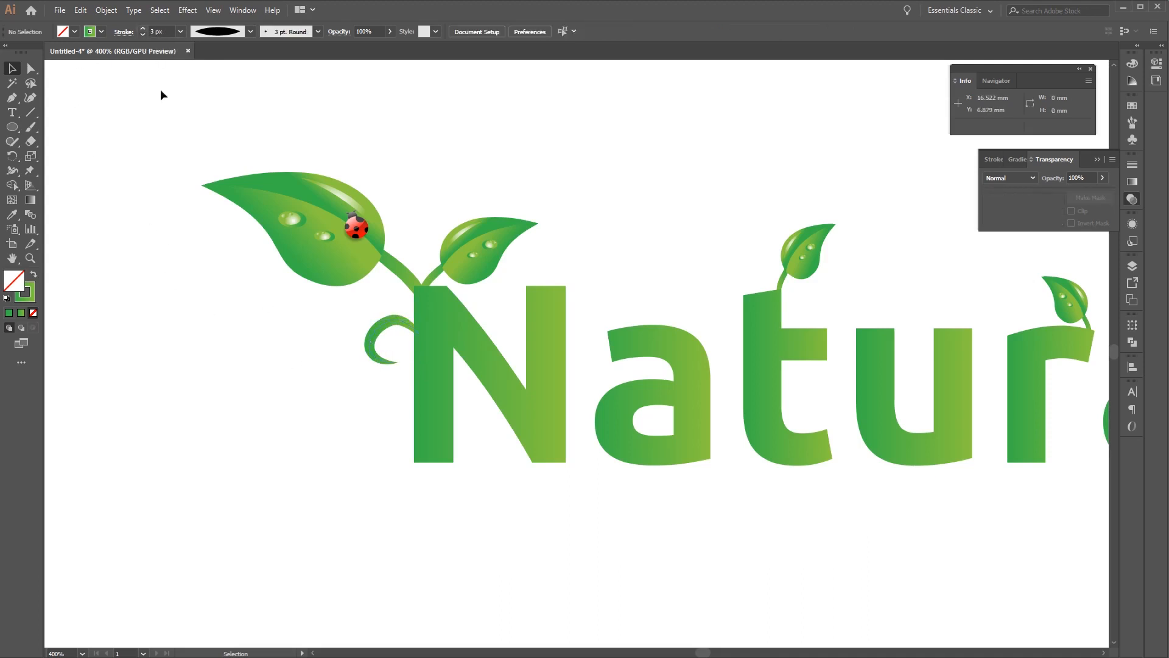
- Draw a wavy tendril about 5.5 by 4.8 mm rising from the top of the N's right stem with the Pen tool
{"action": "left_click", "coordinate": [12, 99]}
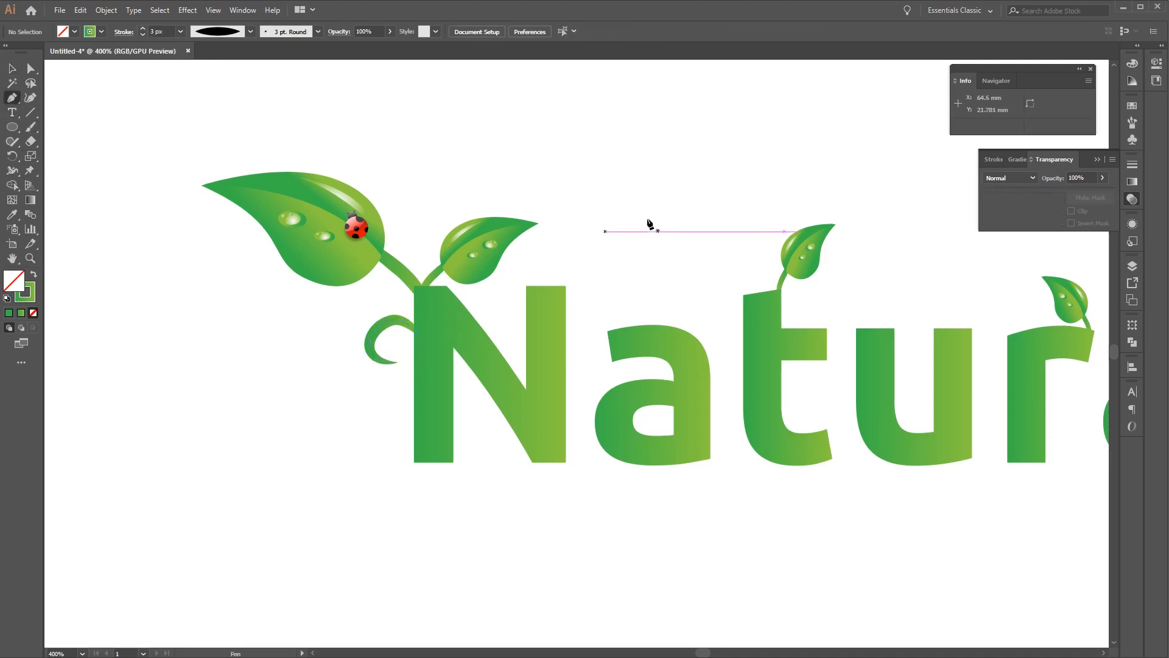
{"action": "left_click", "coordinate": [561, 295]}
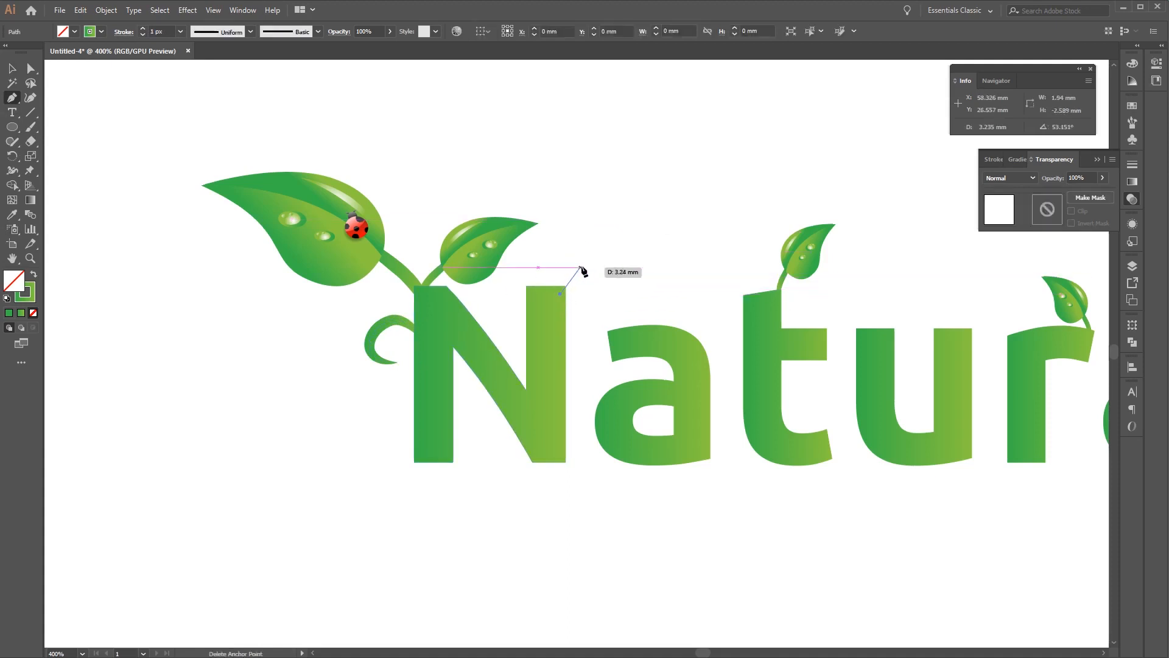
{"action": "mouse_move", "coordinate": [584, 266]}
{"action": "left_mouse_down"}
{"action": "mouse_move", "coordinate": [607, 272]}
{"action": "mouse_move", "coordinate": [615, 247]}
{"action": "mouse_move", "coordinate": [604, 234]}
{"action": "left_mouse_up"}
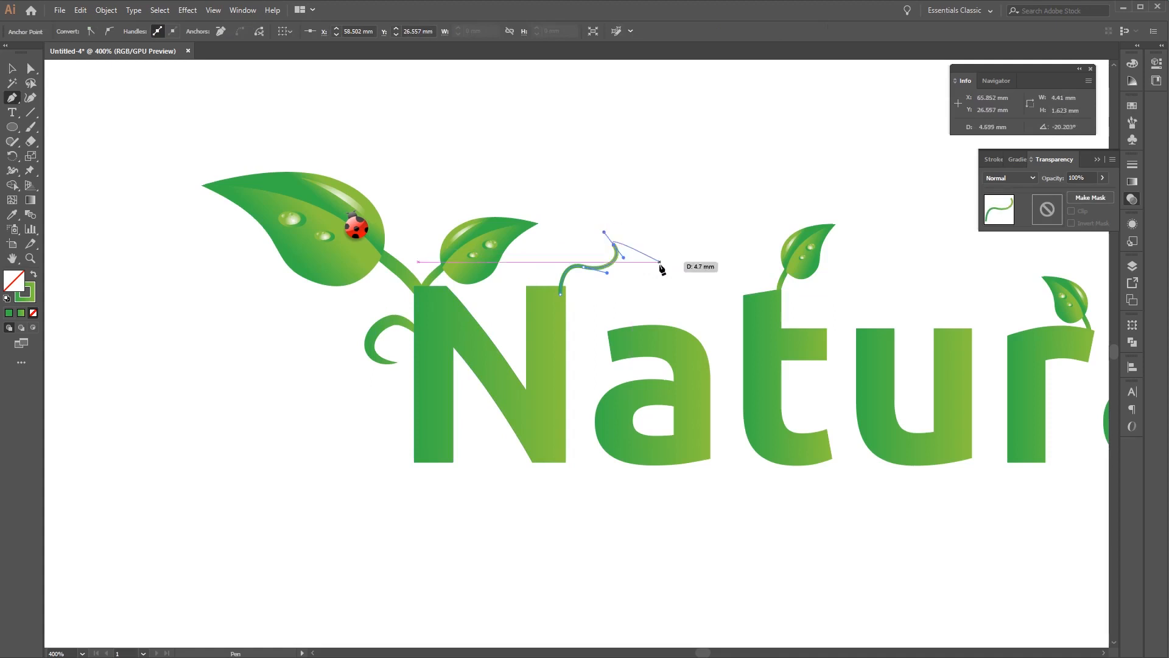
{"action": "key", "text": "c"}
{"action": "left_click", "coordinate": [660, 266]}
{"action": "left_click", "coordinate": [699, 352]}
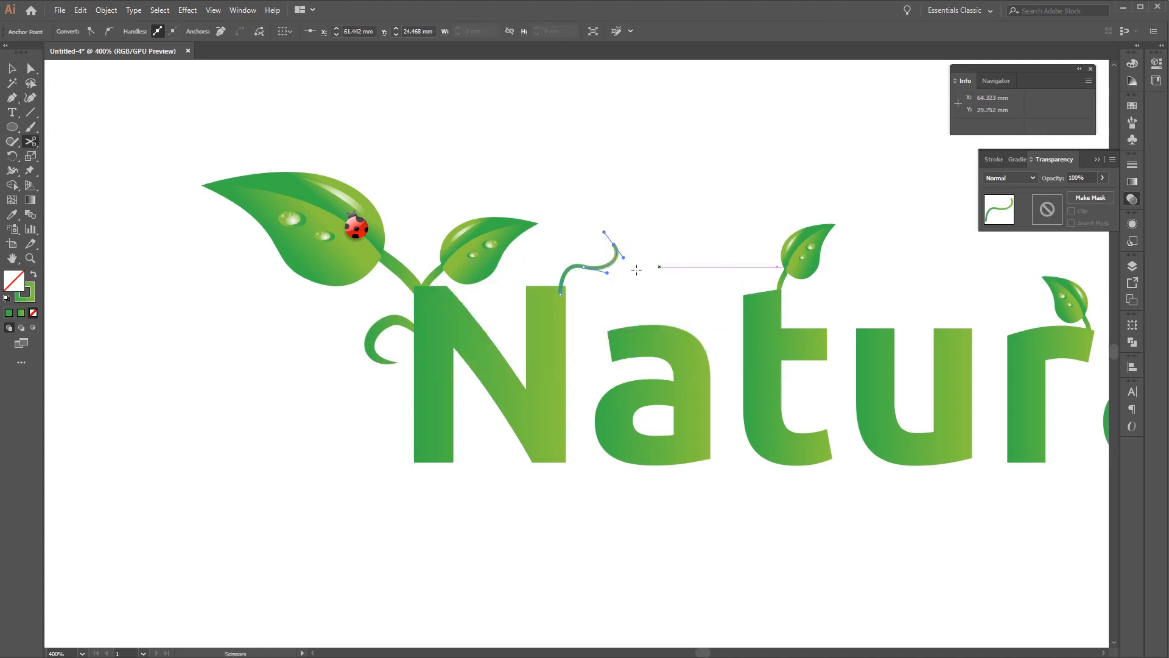
- Apply Width Profile 1 to the wavy tendril on the N's right stem
{"action": "key", "text": "v"}
{"action": "left_click", "coordinate": [605, 262]}
{"action": "left_click", "coordinate": [602, 265]}
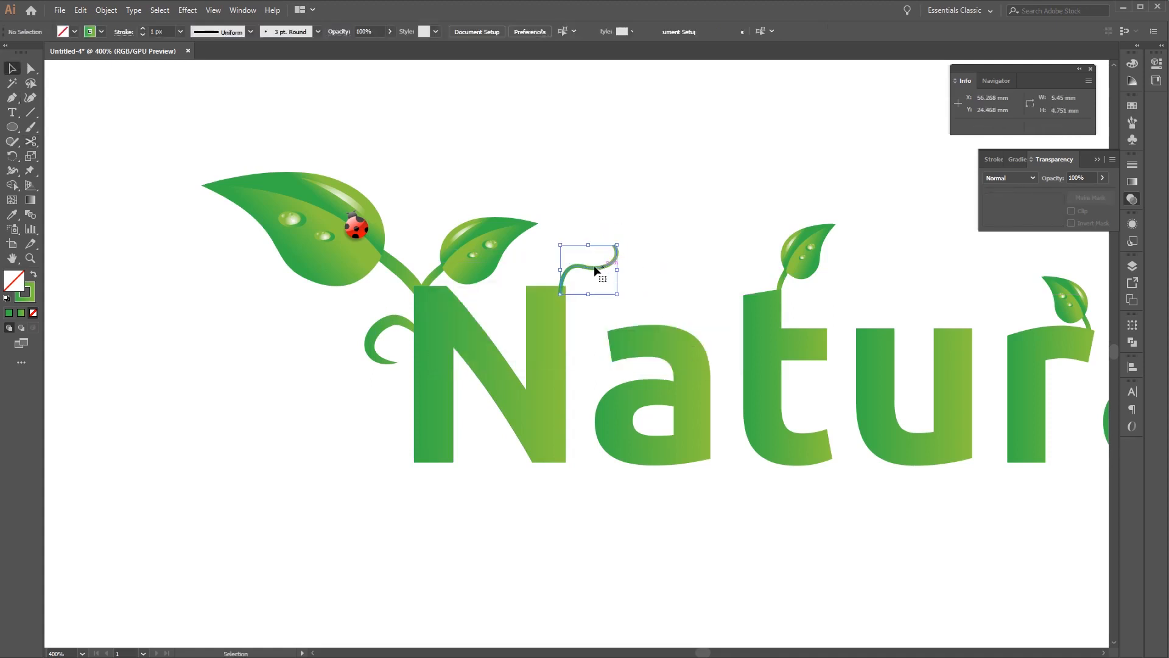
{"action": "left_click", "coordinate": [249, 32]}
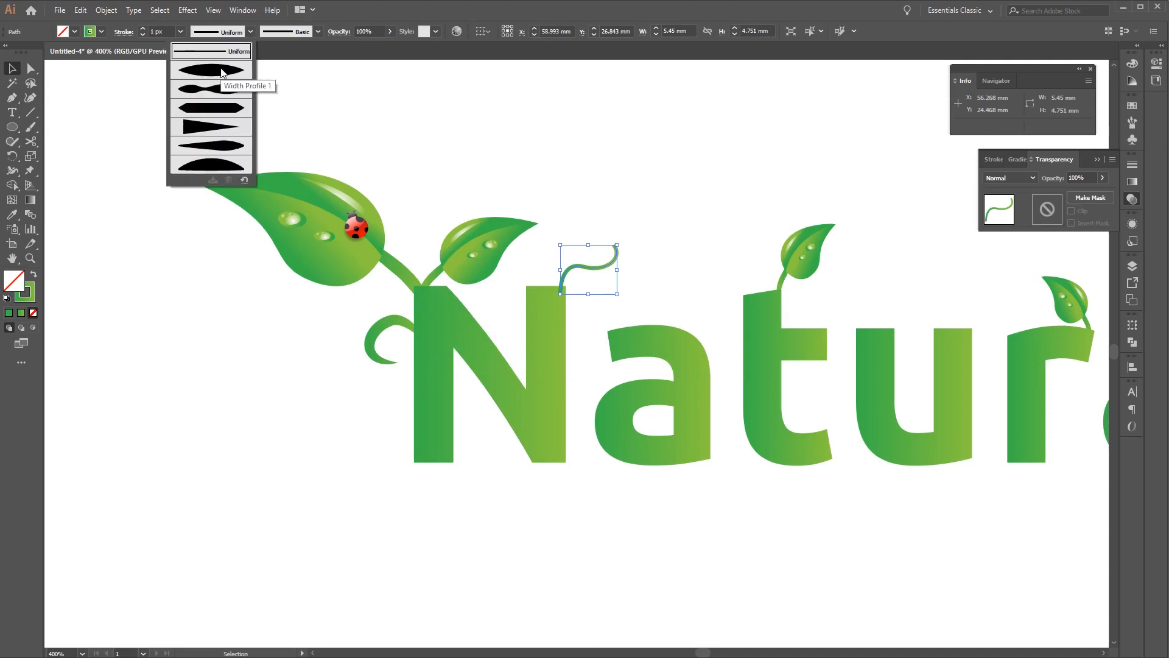
{"action": "left_click", "coordinate": [220, 68]}
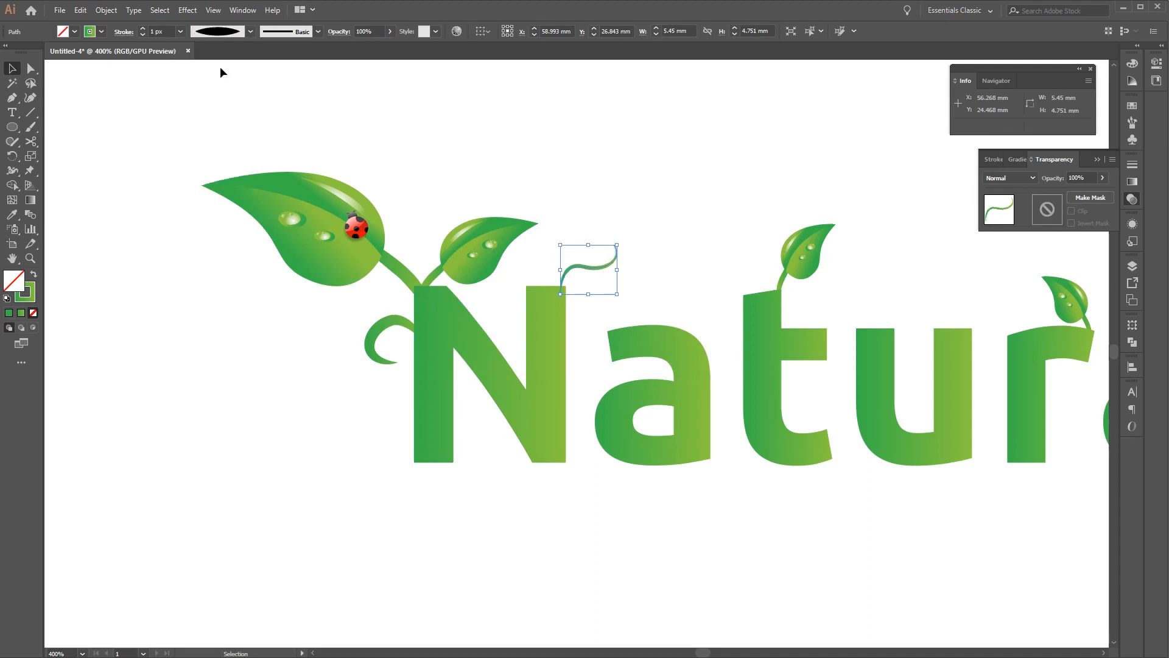
- Thicken the wavy tendril's stroke to 3 px, lower it onto the N's right stem and send it to the back
{"action": "left_click", "coordinate": [142, 30]}
{"action": "left_click", "coordinate": [142, 30]}
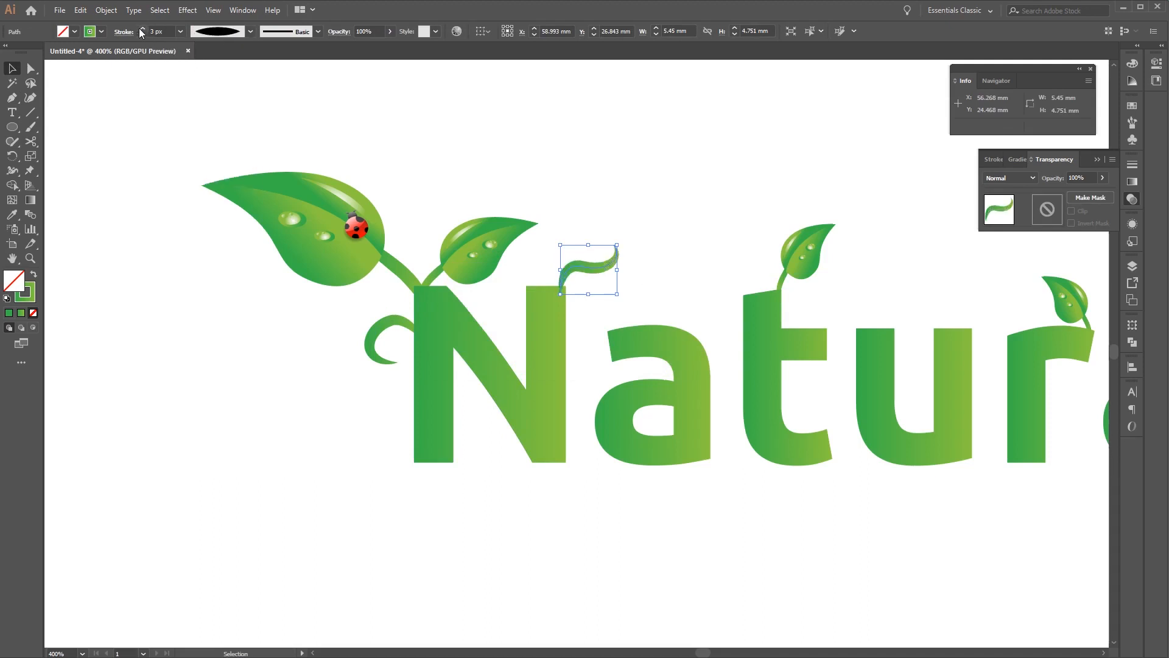
{"action": "left_click_drag", "start_coordinate": [593, 269], "coordinate": [590, 277]}
{"action": "right_click", "coordinate": [591, 278]}
{"action": "mouse_move", "coordinate": [669, 466]}
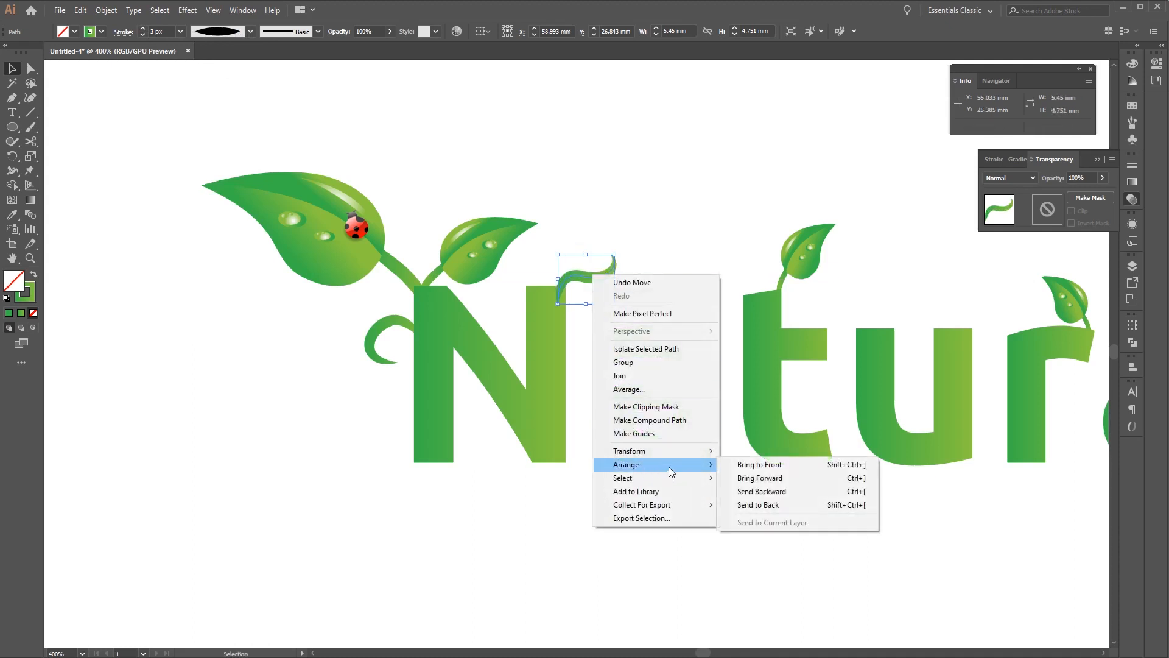
{"action": "left_click", "coordinate": [773, 504]}
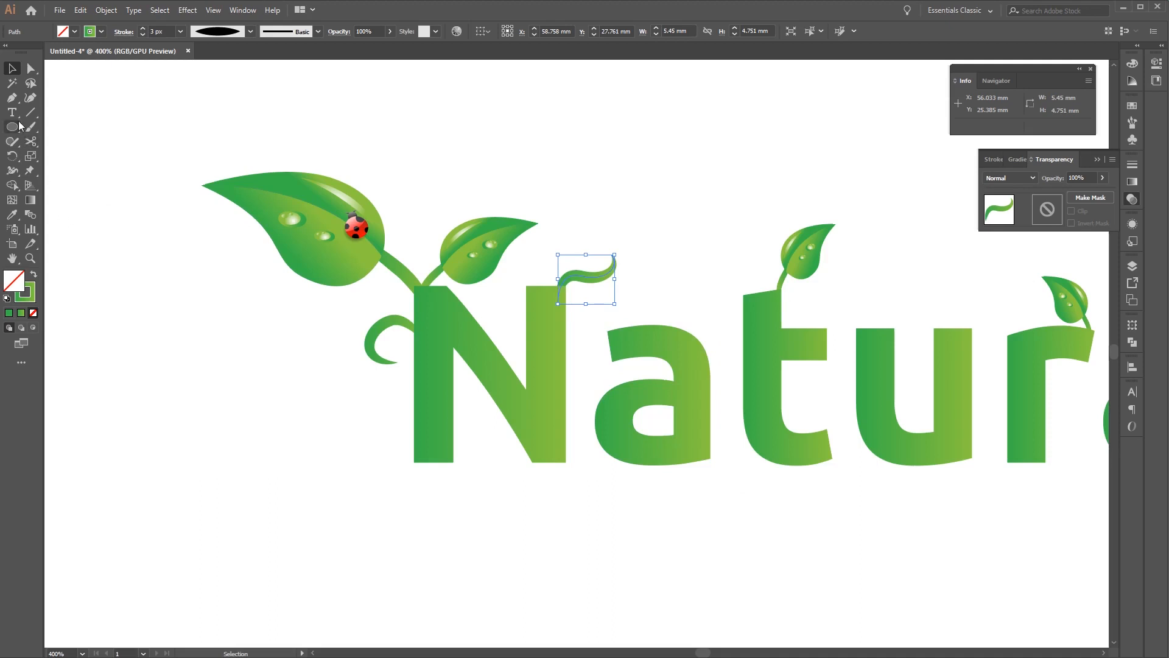
- Draw an S-shaped tendril about 2.7 by 5 mm on the upper right shoulder of the first a with the Pen tool
{"action": "left_click", "coordinate": [13, 97]}
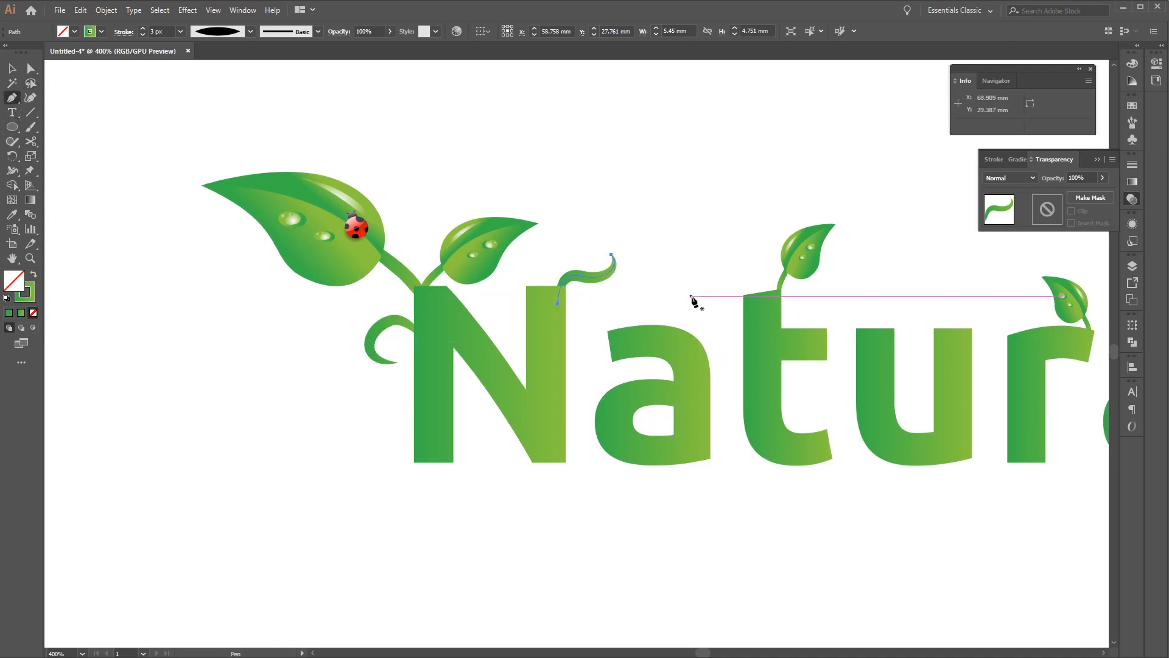
{"action": "left_click_drag", "start_coordinate": [694, 304], "coordinate": [688, 312]}
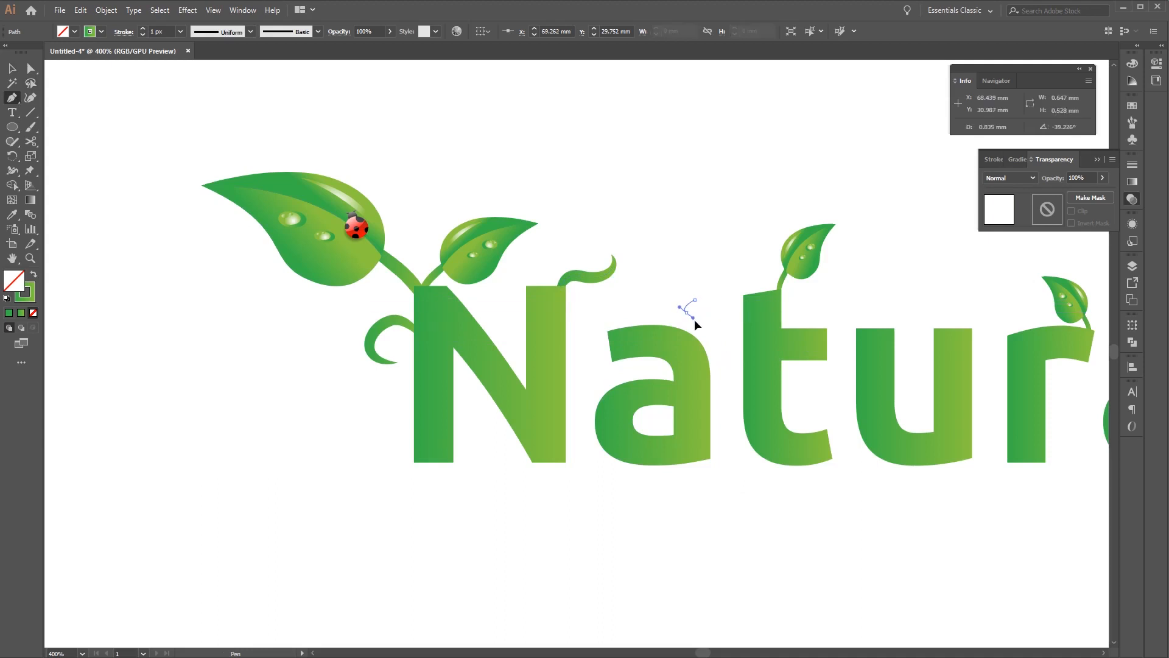
{"action": "left_click_drag", "start_coordinate": [706, 352], "coordinate": [684, 366]}
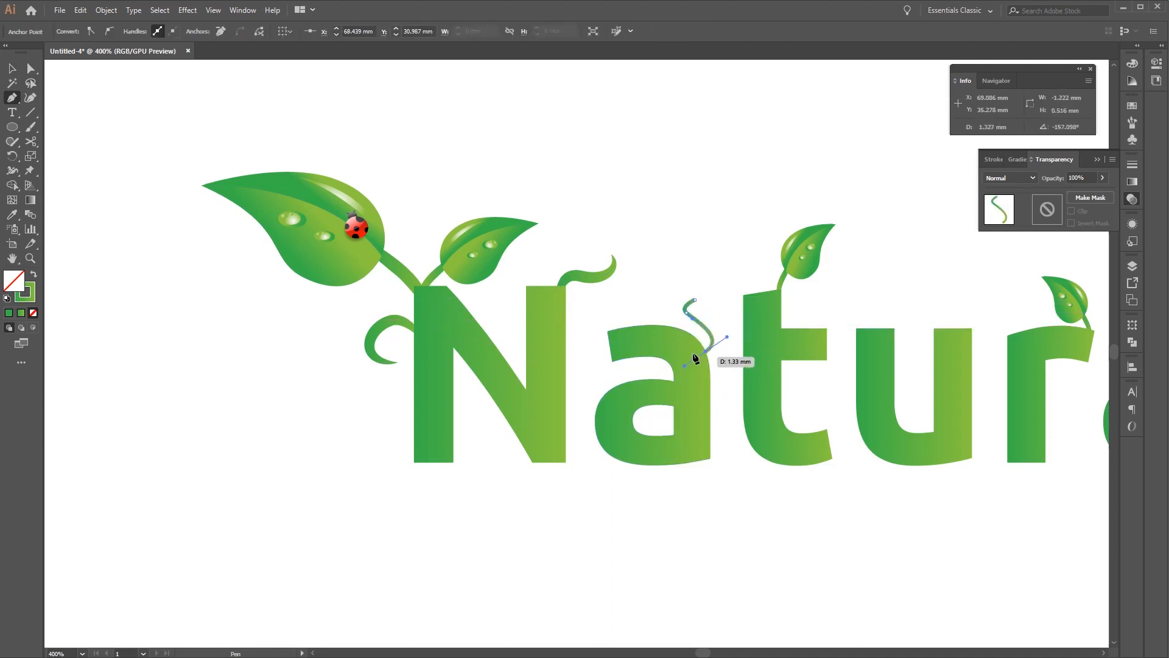
{"action": "key", "text": "v"}
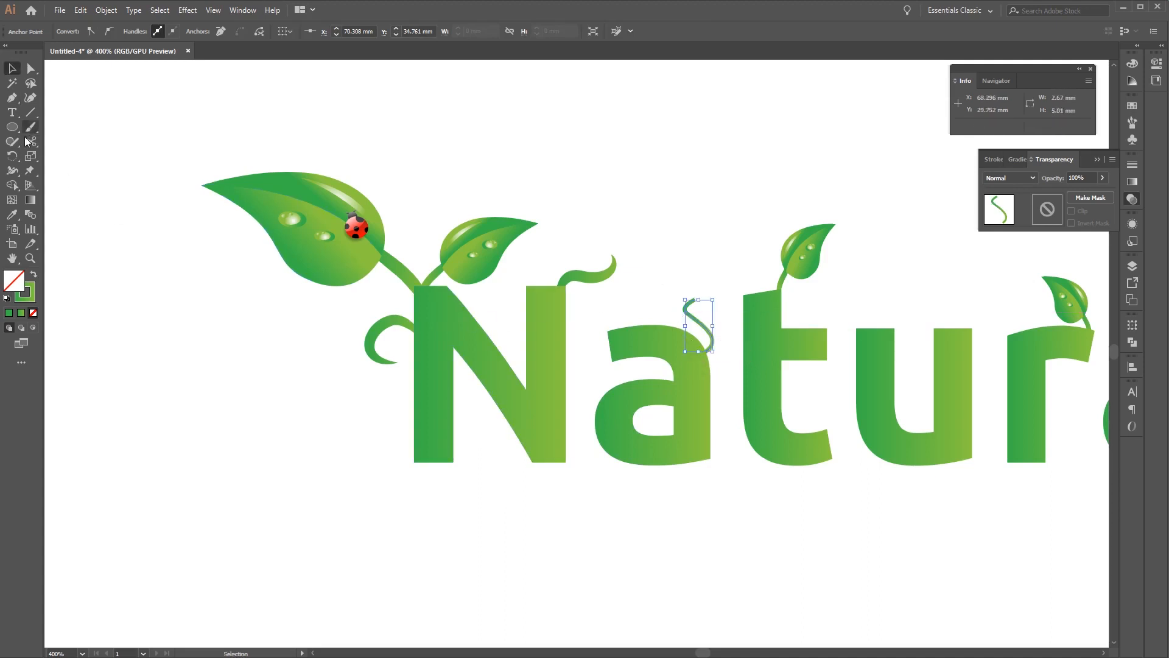
- Match the S-shaped tendril's stroke to the N's wavy tendril with the Eyedropper and apply Width Profile 1
{"action": "left_click", "coordinate": [12, 214]}
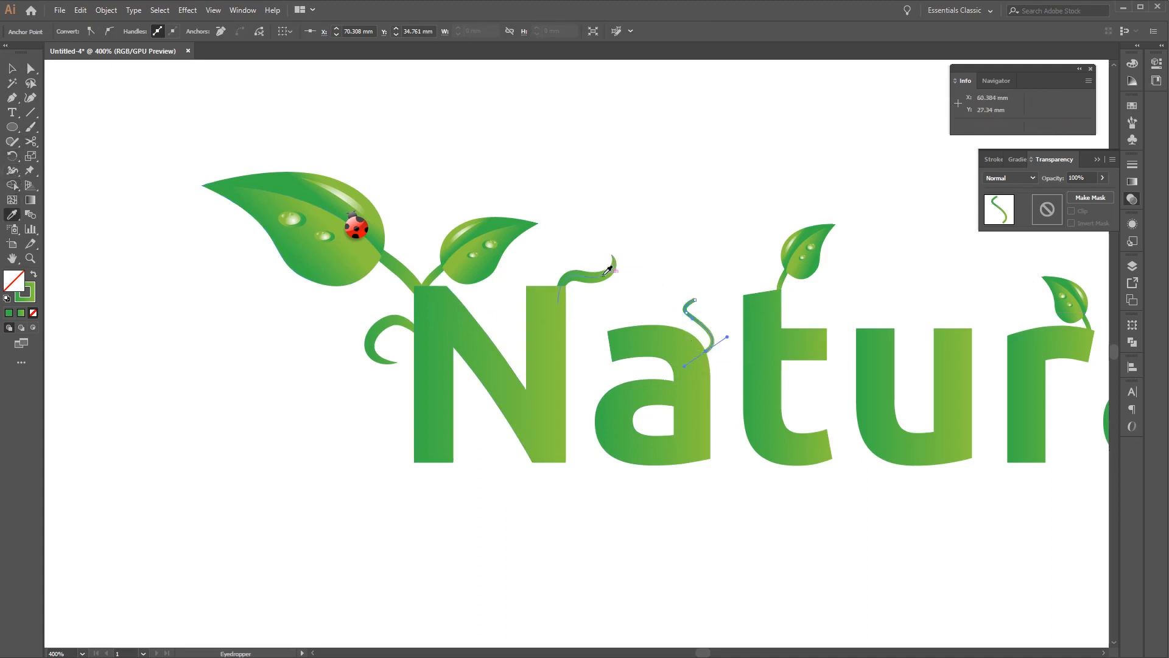
{"action": "left_click", "coordinate": [606, 273]}
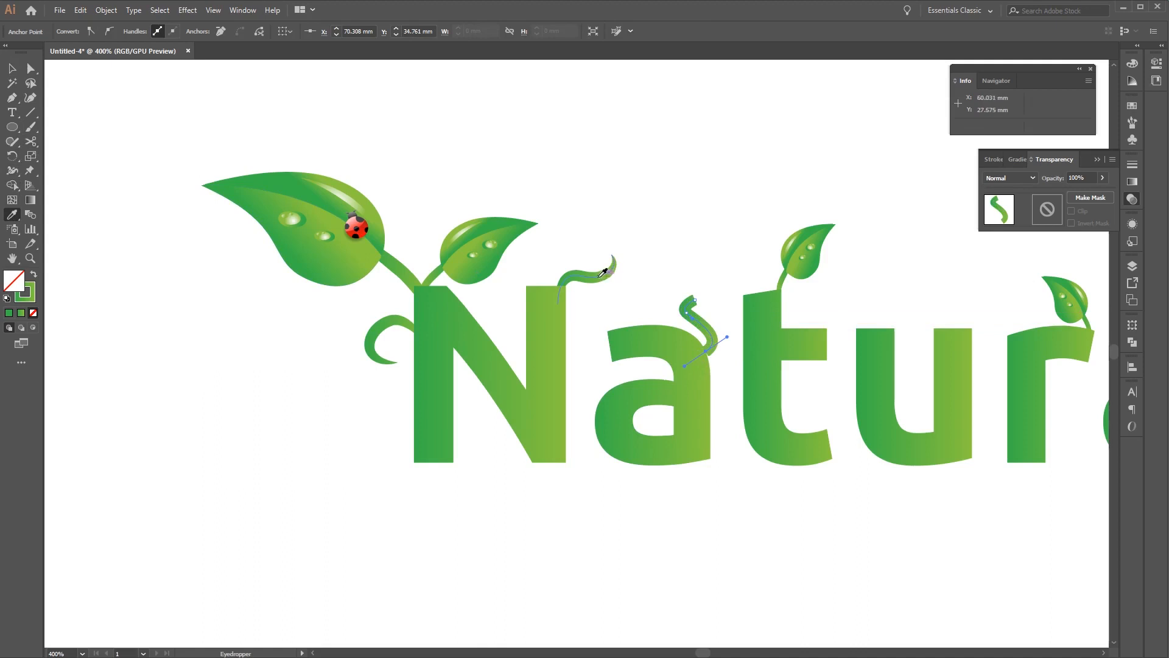
{"action": "key", "text": "v"}
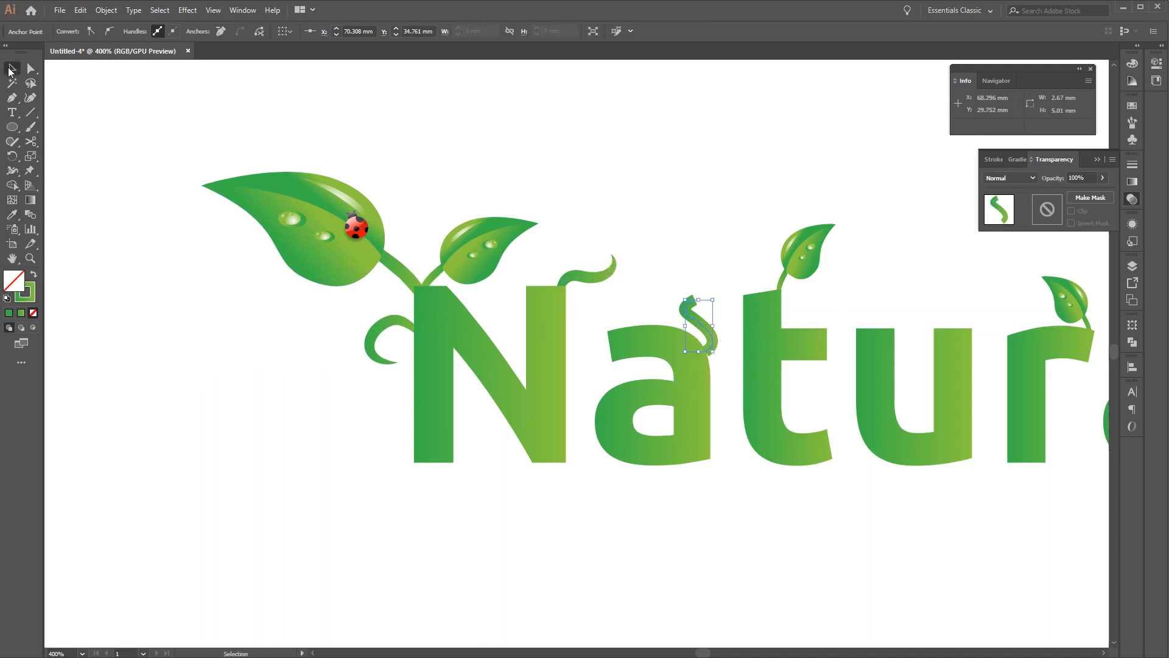
{"action": "left_click", "coordinate": [686, 299]}
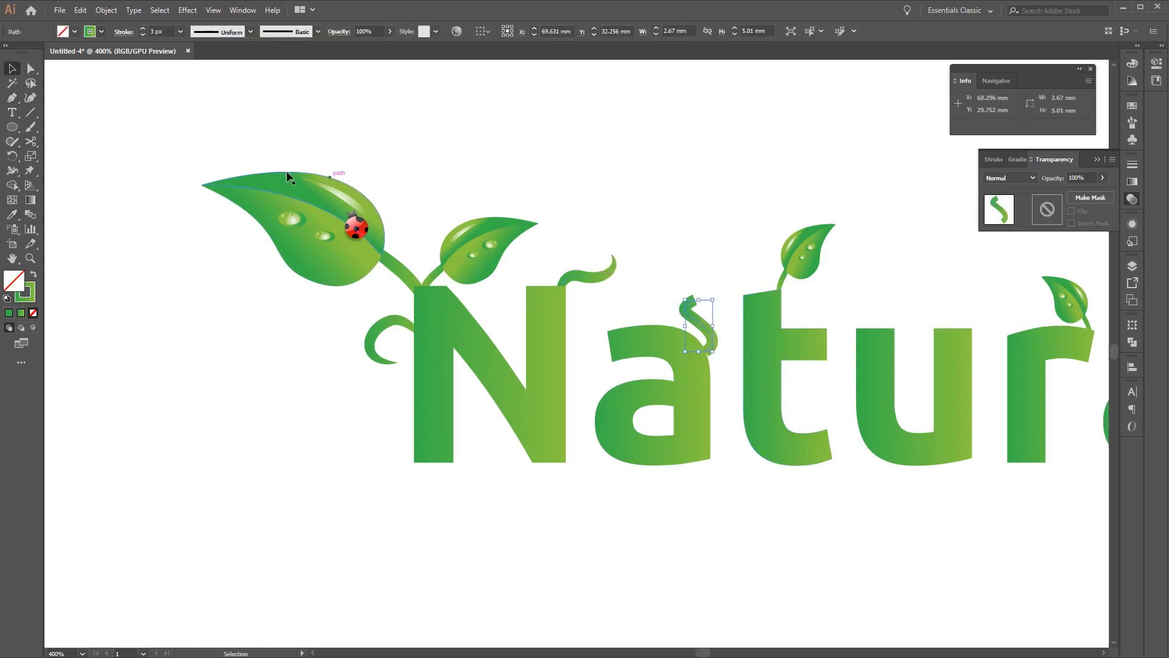
{"action": "left_click", "coordinate": [249, 32]}
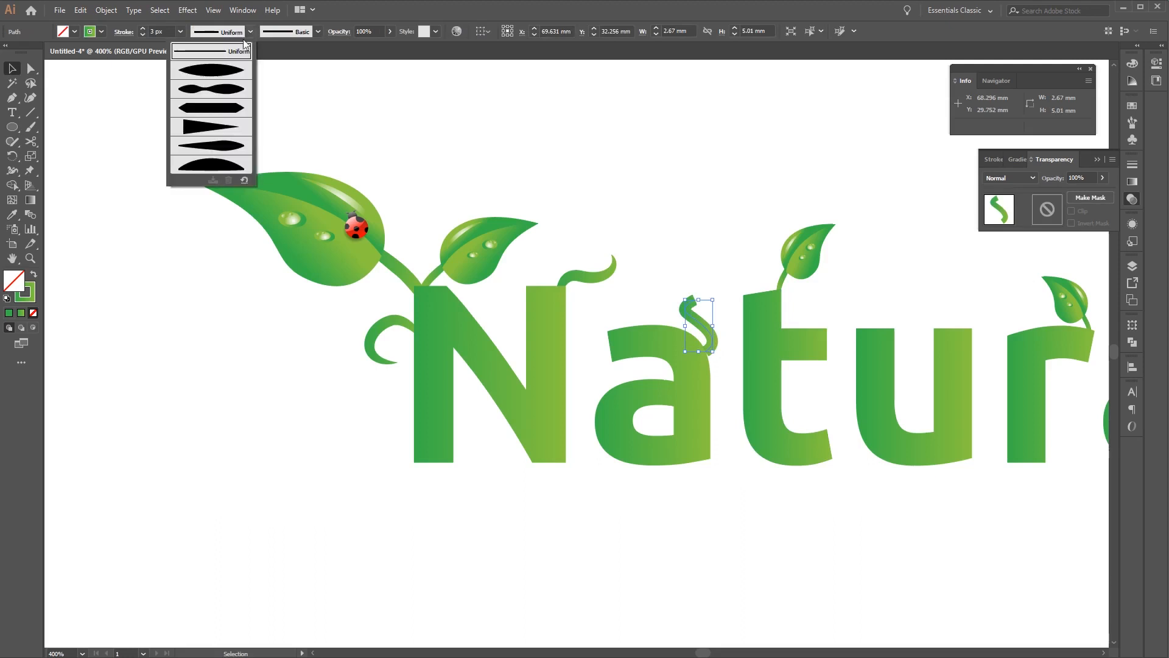
{"action": "left_click", "coordinate": [222, 73]}
{"action": "left_click", "coordinate": [676, 219]}
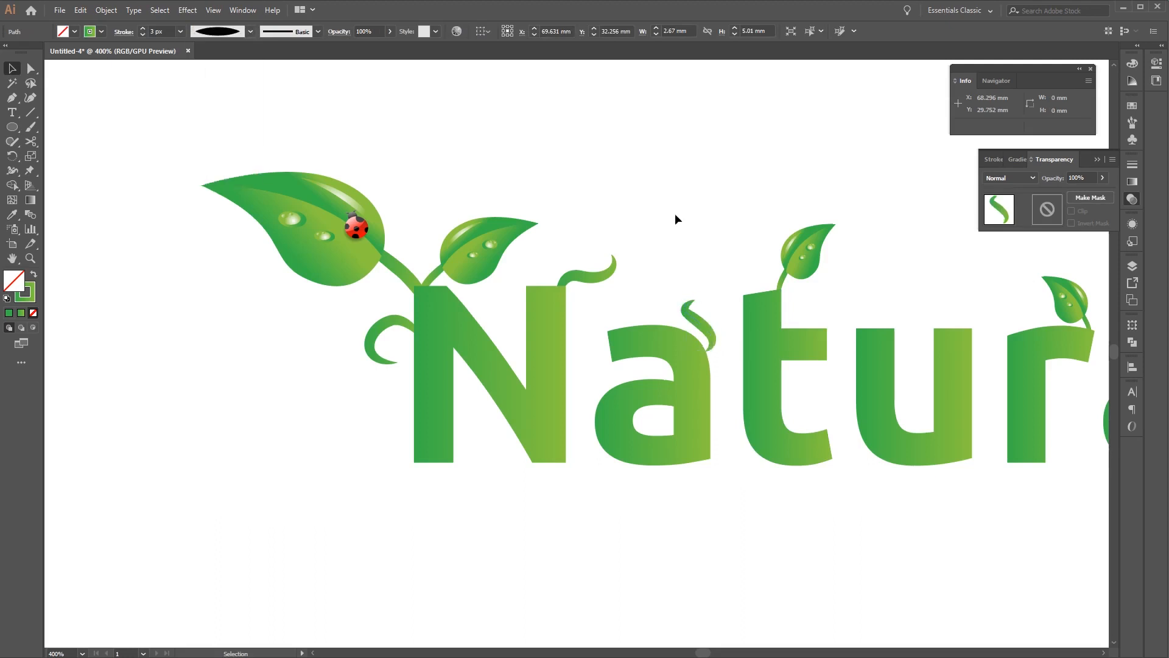
{"action": "left_click", "coordinate": [708, 339]}
{"action": "key", "text": "backslash"}
{"action": "left_click", "coordinate": [723, 338]}
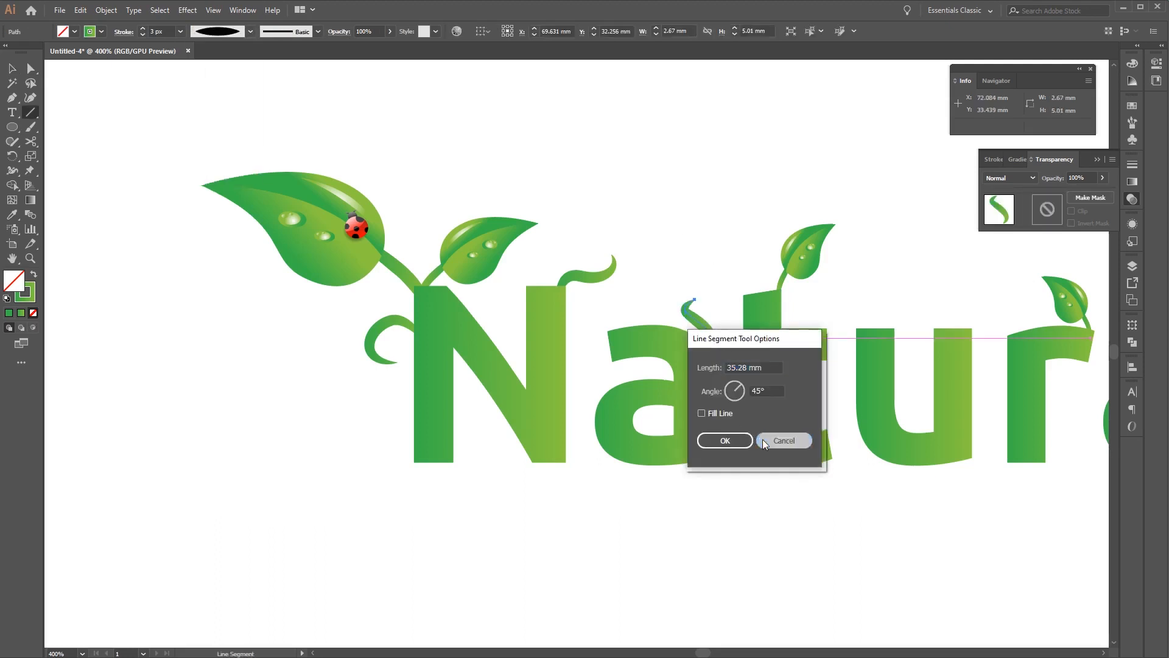
{"action": "left_click", "coordinate": [786, 439]}
- Reshape the S-shaped tendril by moving its lower end anchor inside the first a with Direct Selection
{"action": "key", "text": "a"}
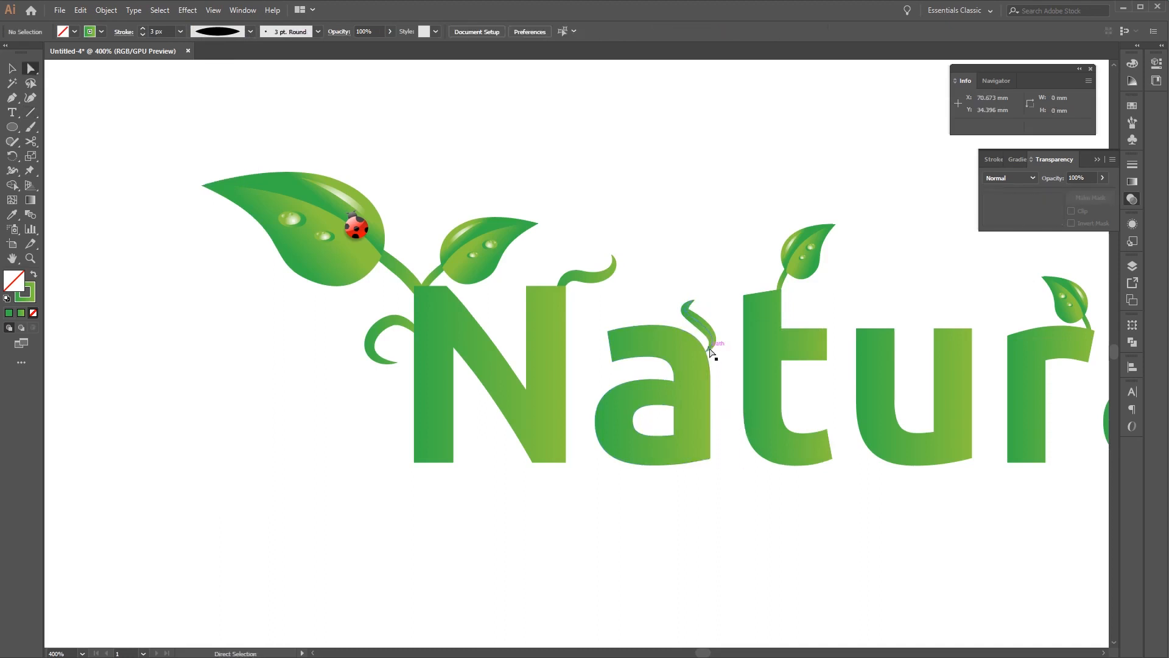
{"action": "left_click", "coordinate": [707, 352]}
{"action": "left_click_drag", "start_coordinate": [707, 353], "coordinate": [691, 366]}
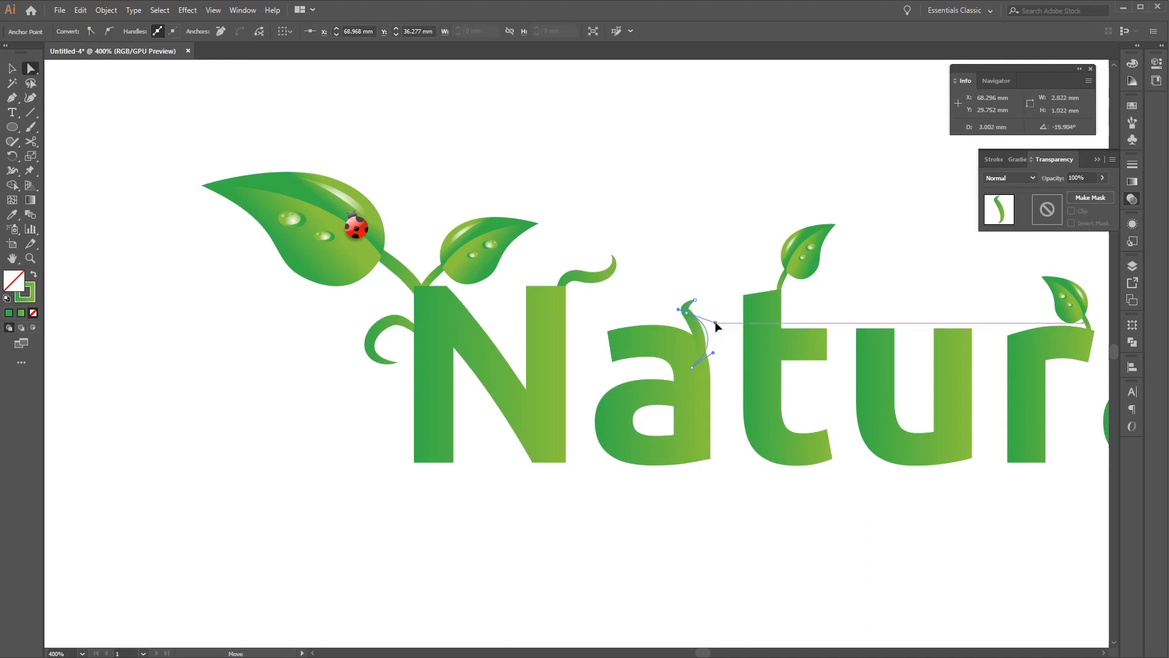
{"action": "left_click", "coordinate": [847, 309]}
- Send the S-shaped tendril to the back, behind the first a
{"action": "right_click", "coordinate": [706, 337]}
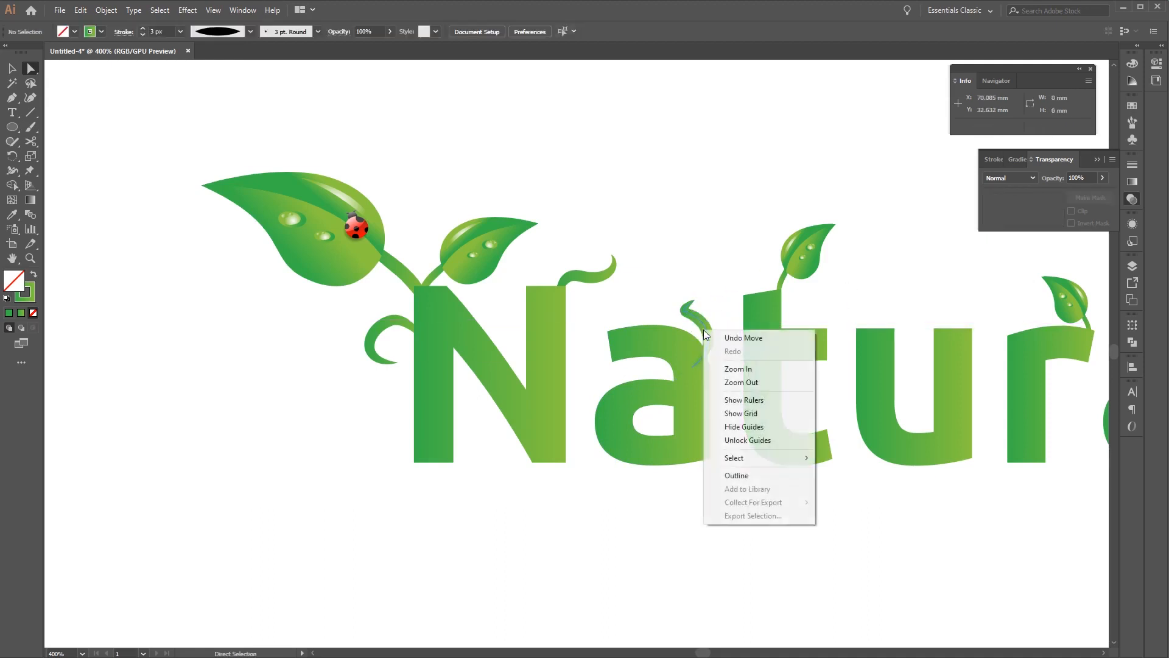
{"action": "left_click", "coordinate": [709, 256]}
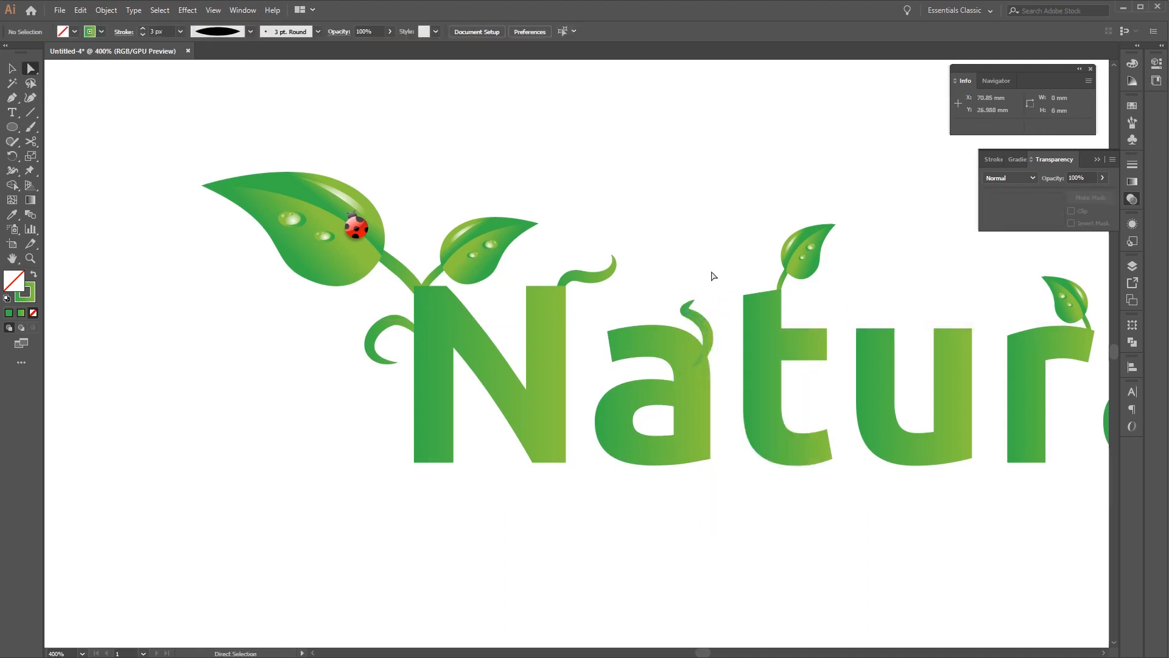
{"action": "key", "text": "v"}
{"action": "right_click", "coordinate": [698, 314]}
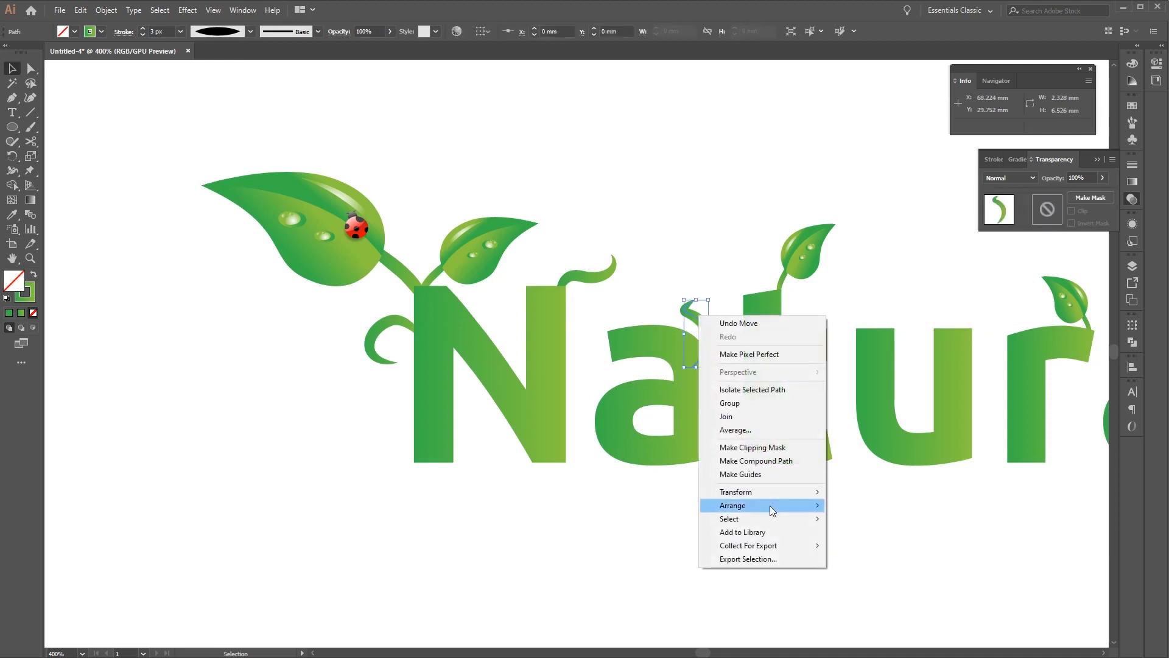
{"action": "mouse_move", "coordinate": [769, 505]}
{"action": "left_click", "coordinate": [883, 542]}
- Duplicate the N's wavy tendril and place the copy on the end of the t's crossbar
{"action": "left_click_drag", "start_coordinate": [927, 471], "coordinate": [646, 472]}
{"action": "left_click", "coordinate": [325, 273]}
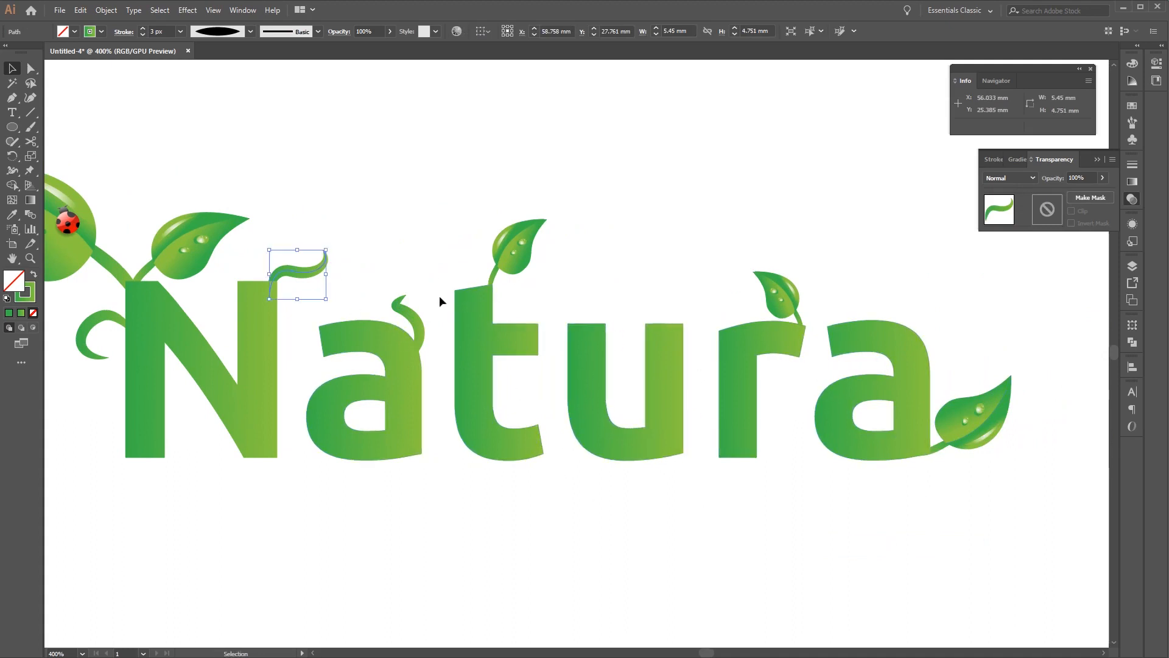
{"action": "key", "text": "a"}
{"action": "key", "text": "v"}
{"action": "key", "text": "ctrl+v"}
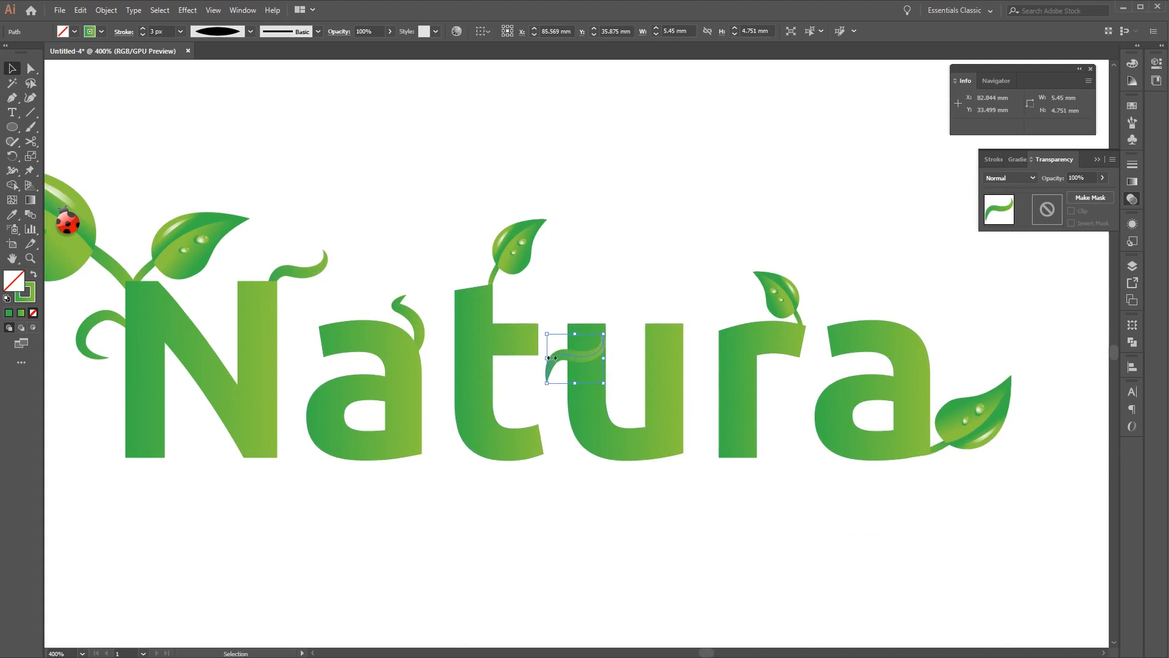
{"action": "left_click_drag", "start_coordinate": [564, 356], "coordinate": [522, 326]}
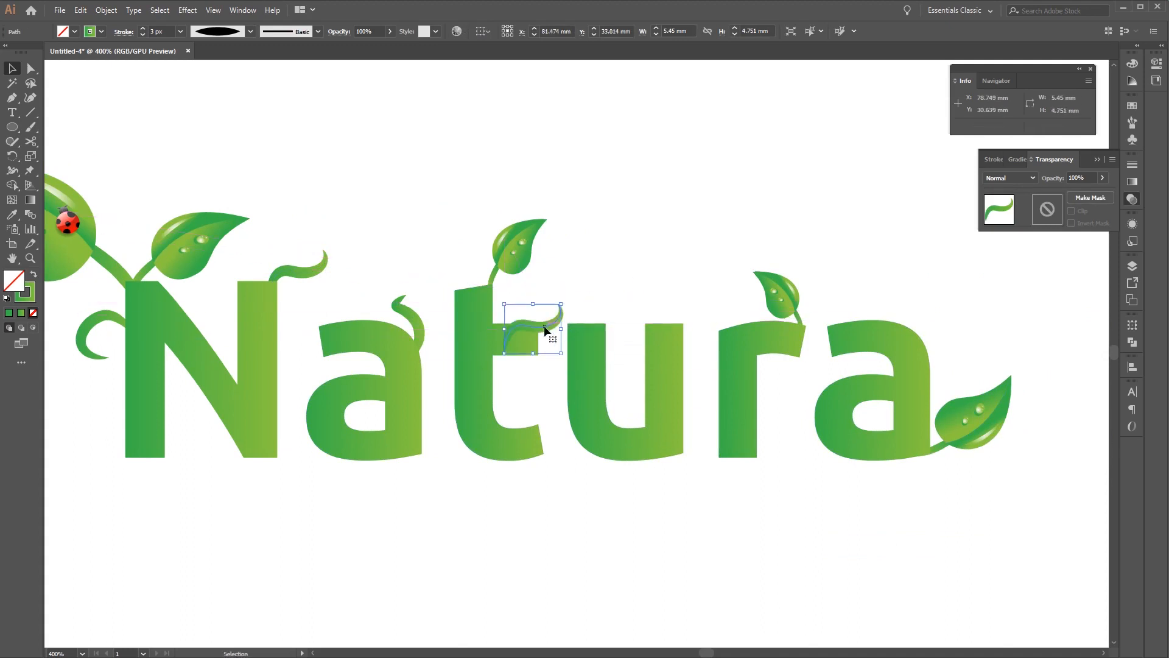
- Reshape the t's tendril to about 3.3 by 5.2 mm with Direct Selection and send it to the back
{"action": "left_click_drag", "start_coordinate": [562, 359], "coordinate": [522, 352]}
{"action": "key", "text": "a"}
{"action": "right_click", "coordinate": [542, 319]}
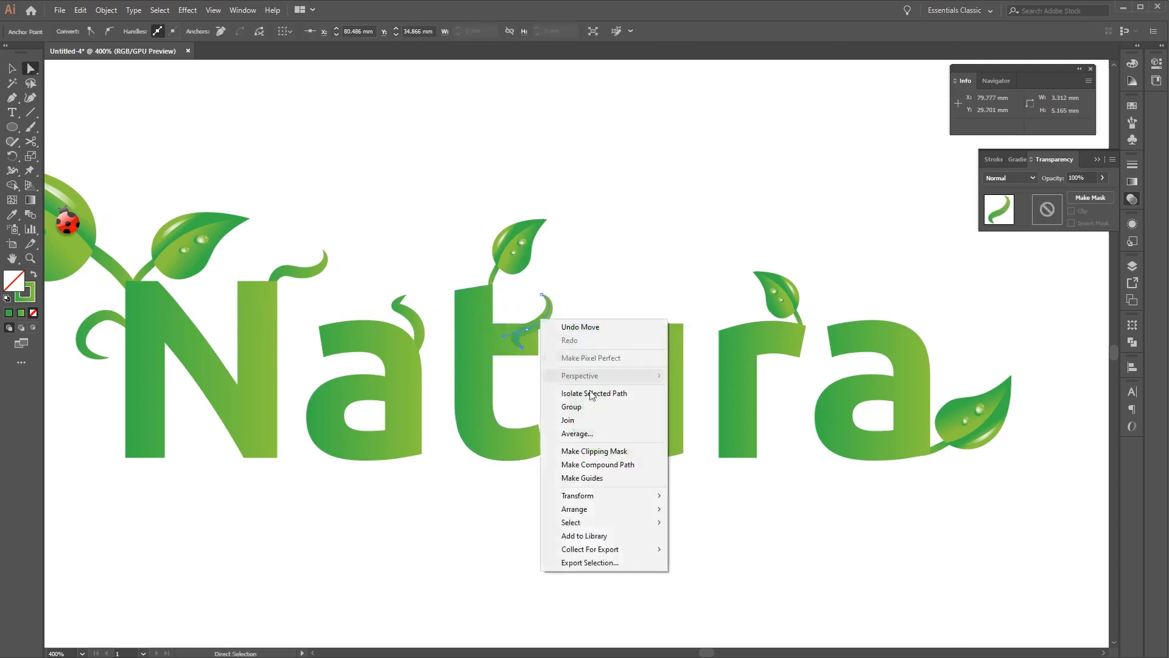
{"action": "mouse_move", "coordinate": [622, 511]}
{"action": "left_click", "coordinate": [763, 536]}
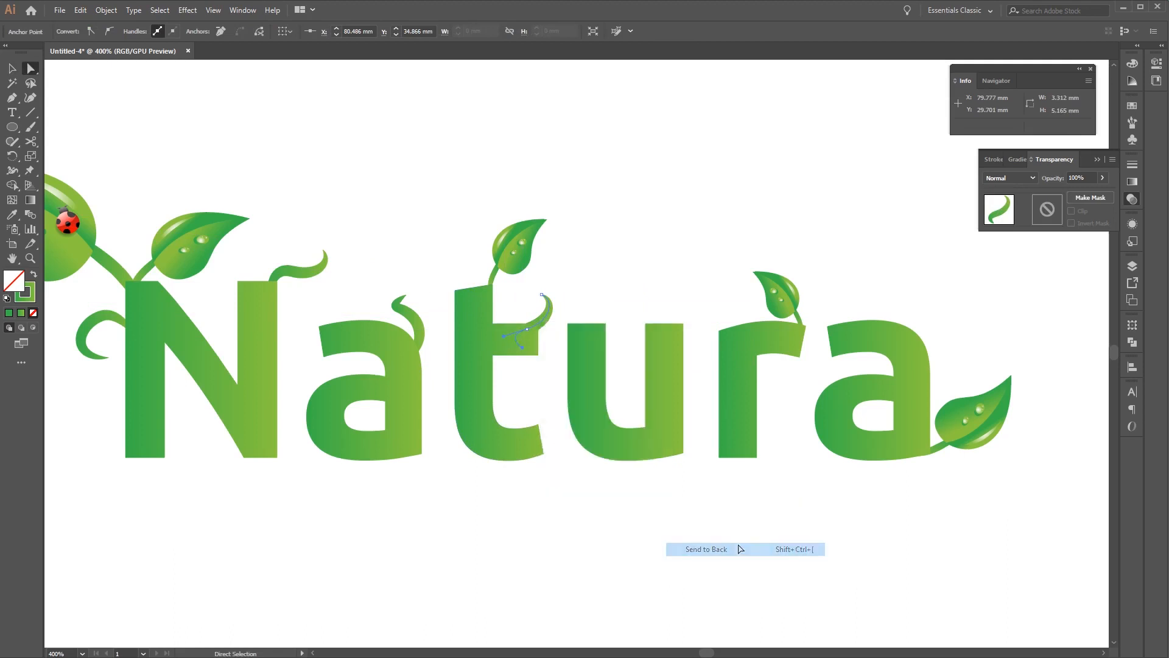
{"action": "left_click", "coordinate": [763, 536]}
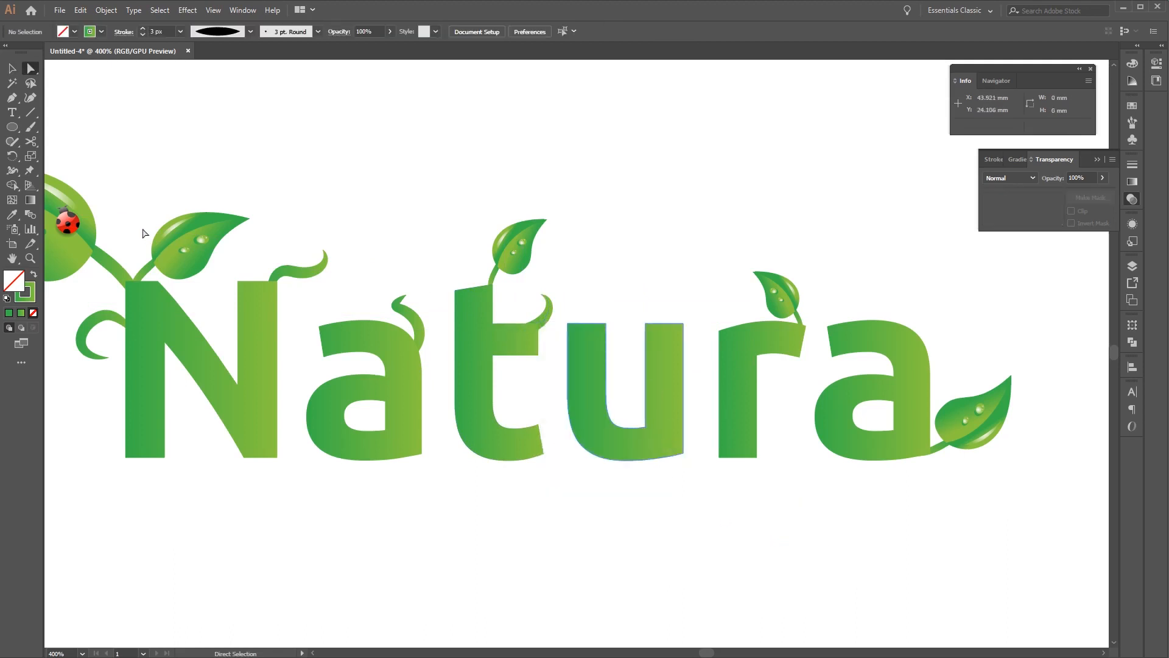
- Duplicate the leaf on top of the r and place the copy in the empty space above the u
{"action": "left_click_drag", "start_coordinate": [906, 494], "coordinate": [766, 472]}
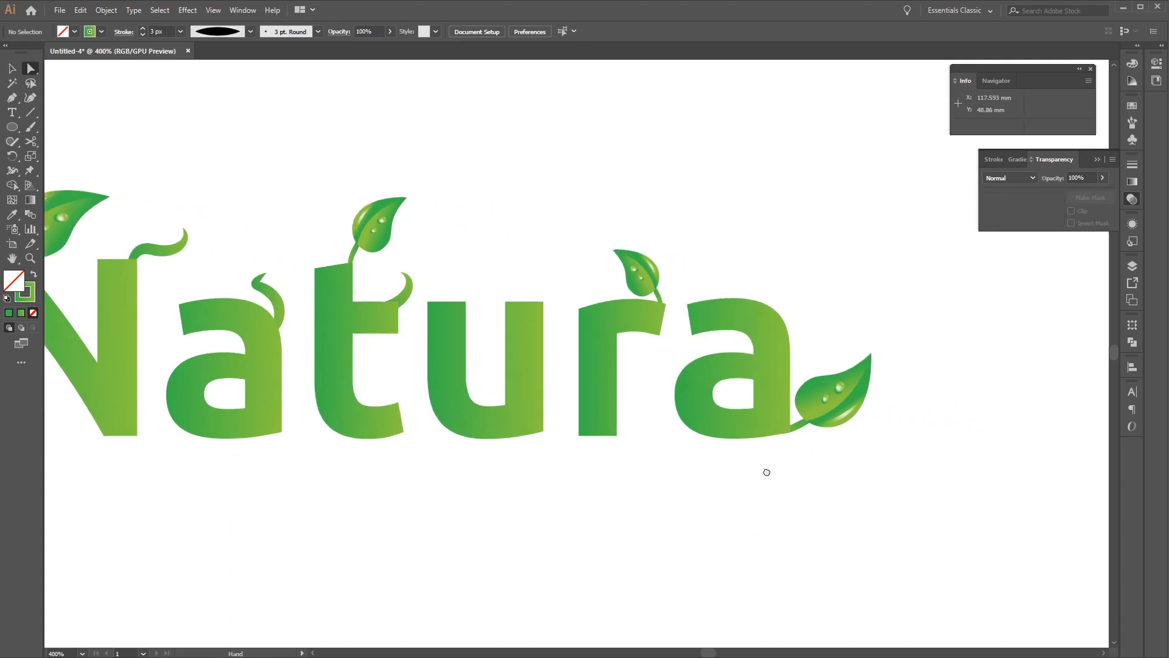
{"action": "key", "text": "v"}
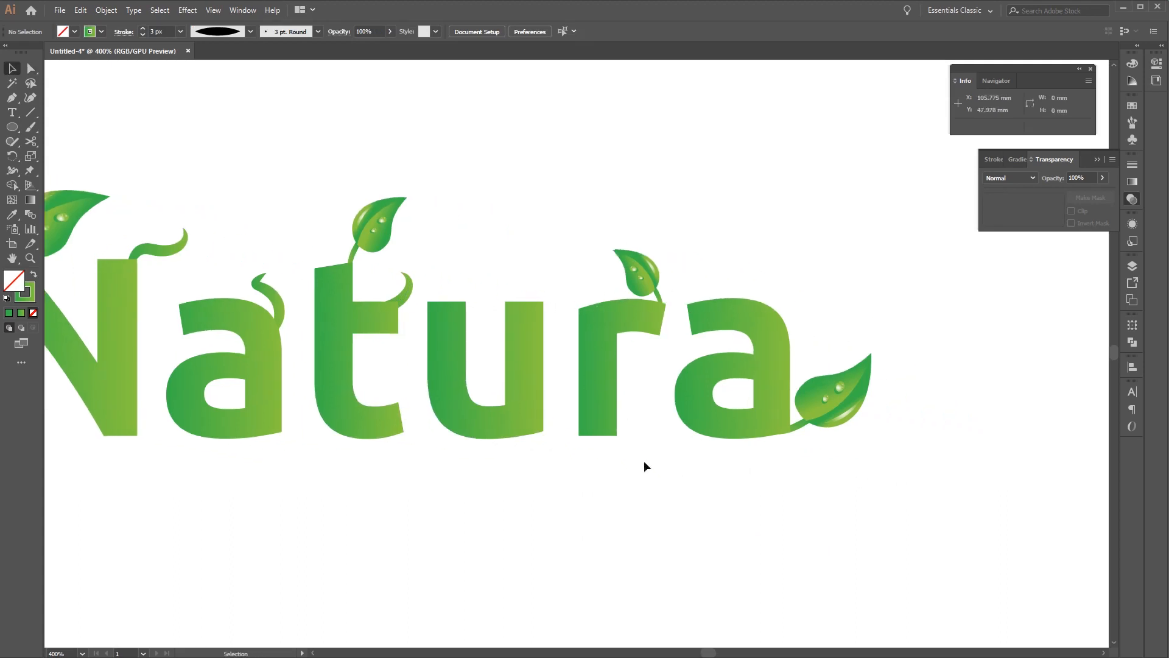
{"action": "left_click", "coordinate": [647, 291]}
{"action": "key", "text": "ctrl+c"}
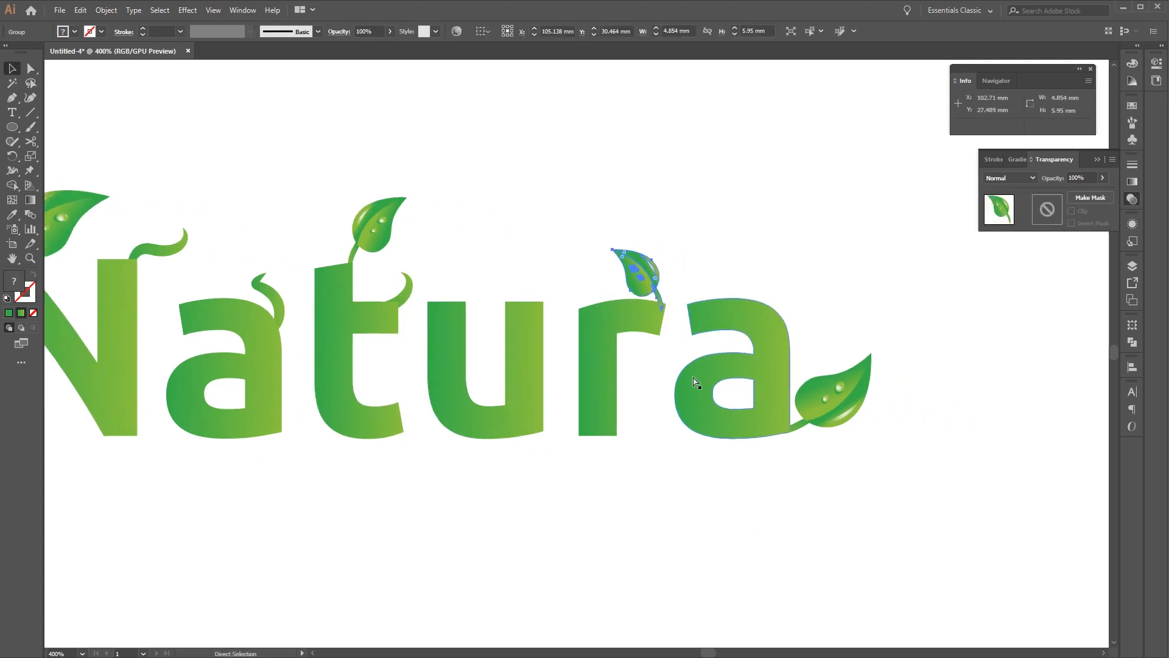
{"action": "key", "text": "ctrl+v"}
{"action": "left_click_drag", "start_coordinate": [566, 323], "coordinate": [542, 206]}
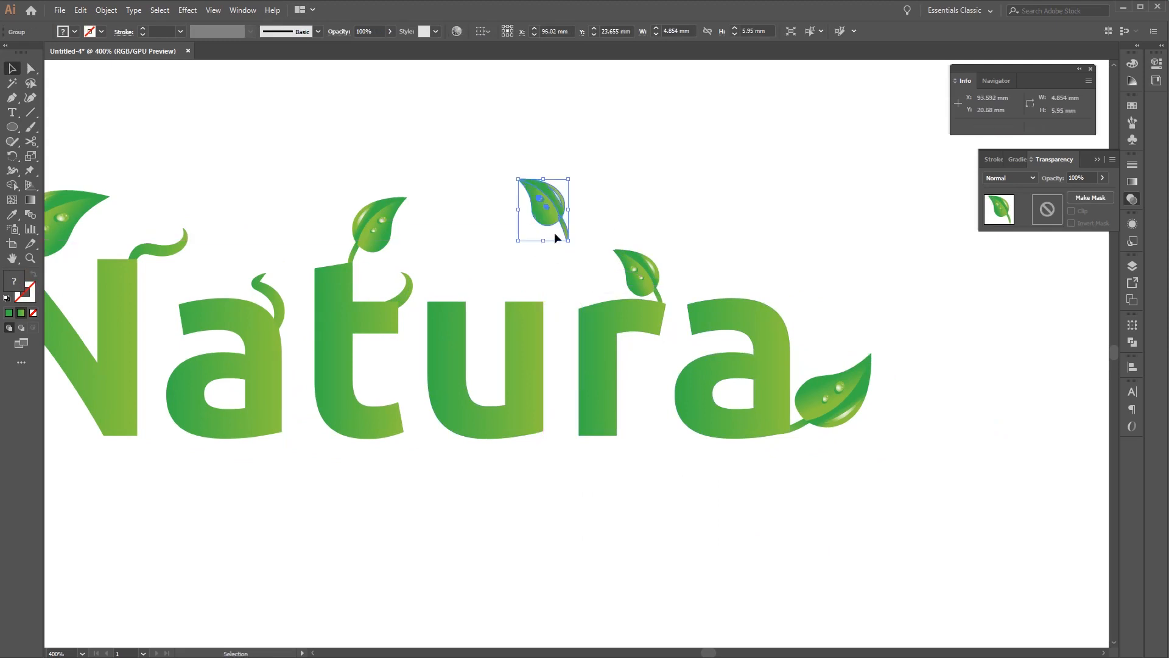
- Merge all parts of the leaf copy into a single silhouette with the Pathfinder's Unite
{"action": "left_click", "coordinate": [605, 180]}
{"action": "left_click_drag", "start_coordinate": [606, 153], "coordinate": [529, 218]}
{"action": "left_click_drag", "start_coordinate": [502, 267], "coordinate": [496, 238]}
{"action": "left_click", "coordinate": [106, 11]}
{"action": "left_click", "coordinate": [118, 12]}
{"action": "left_click", "coordinate": [1132, 342]}
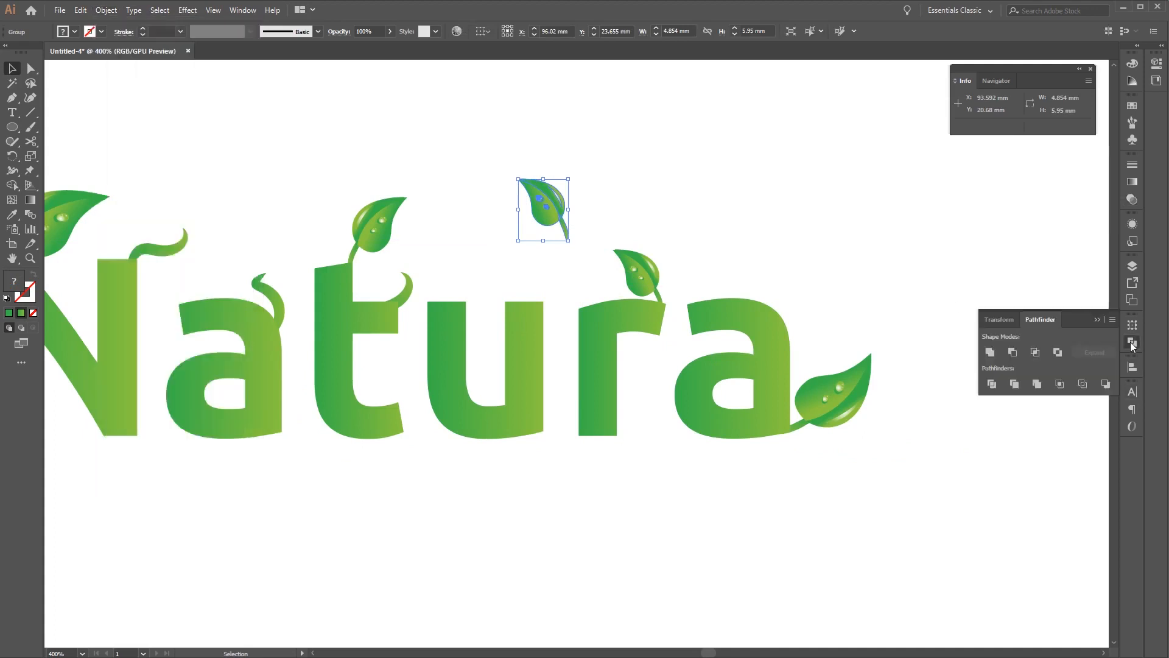
{"action": "left_click", "coordinate": [990, 352]}
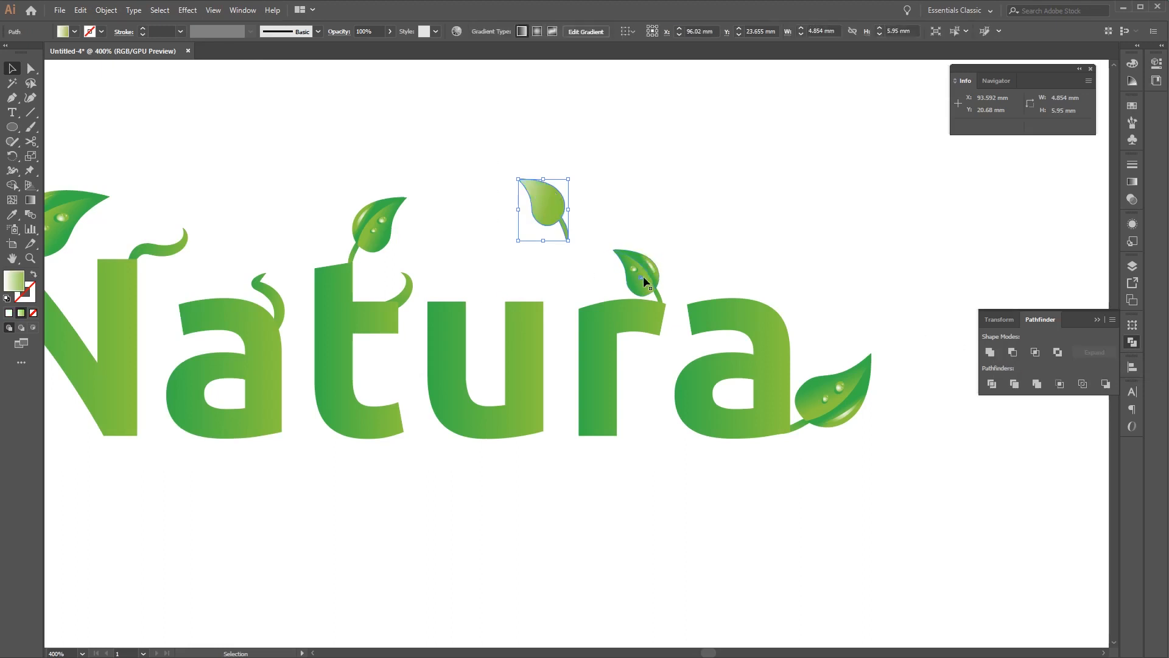
- Fill the leaf silhouette with the r's green gradient using the Eyedropper
{"action": "key", "text": "i"}
{"action": "left_click", "coordinate": [593, 323]}
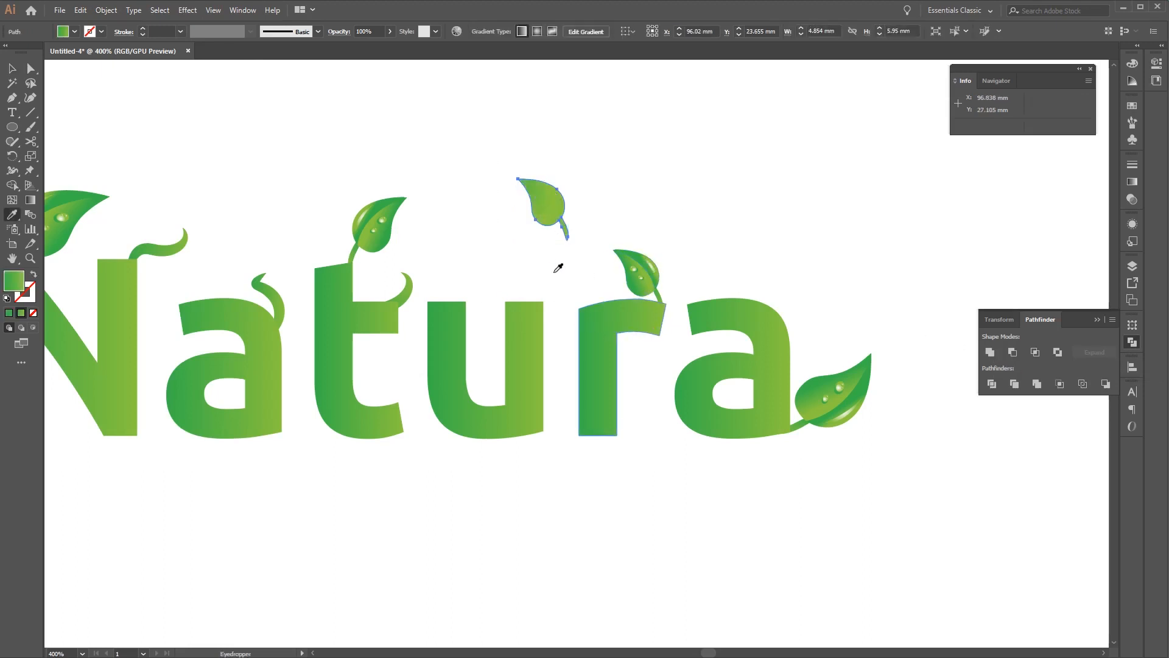
{"action": "key", "text": "v"}
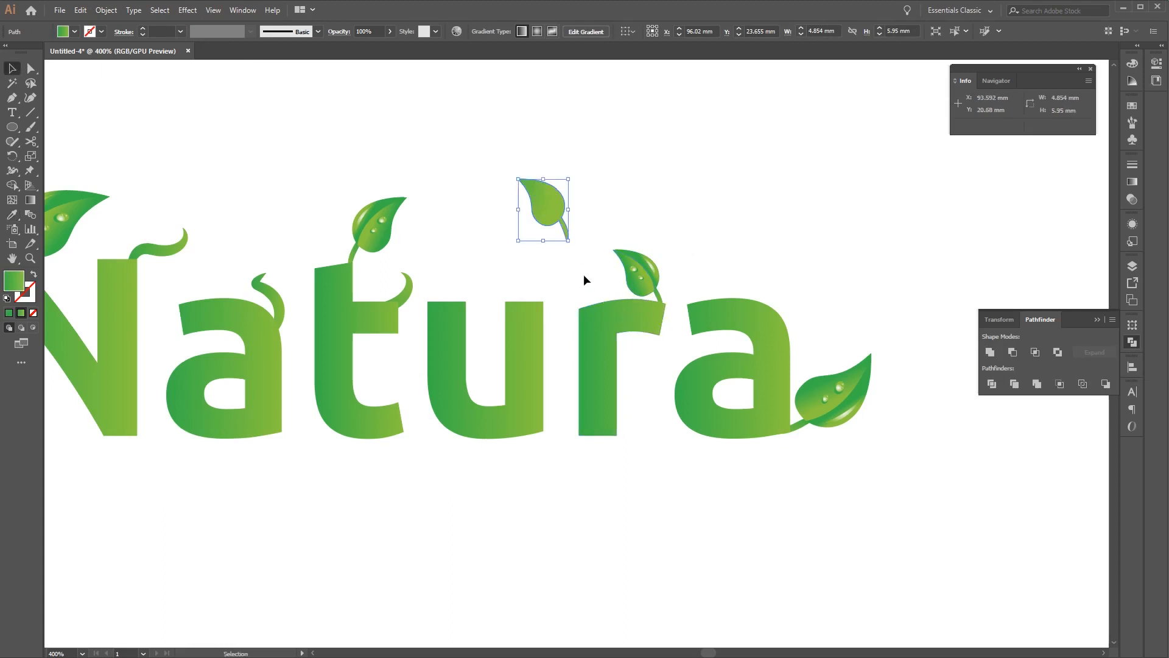
- Shrink the leaf silhouette to about 3.1 by 3.5 mm and place it on the r's upper left corner
{"action": "left_click", "coordinate": [583, 274]}
{"action": "left_click_drag", "start_coordinate": [553, 202], "coordinate": [574, 290]}
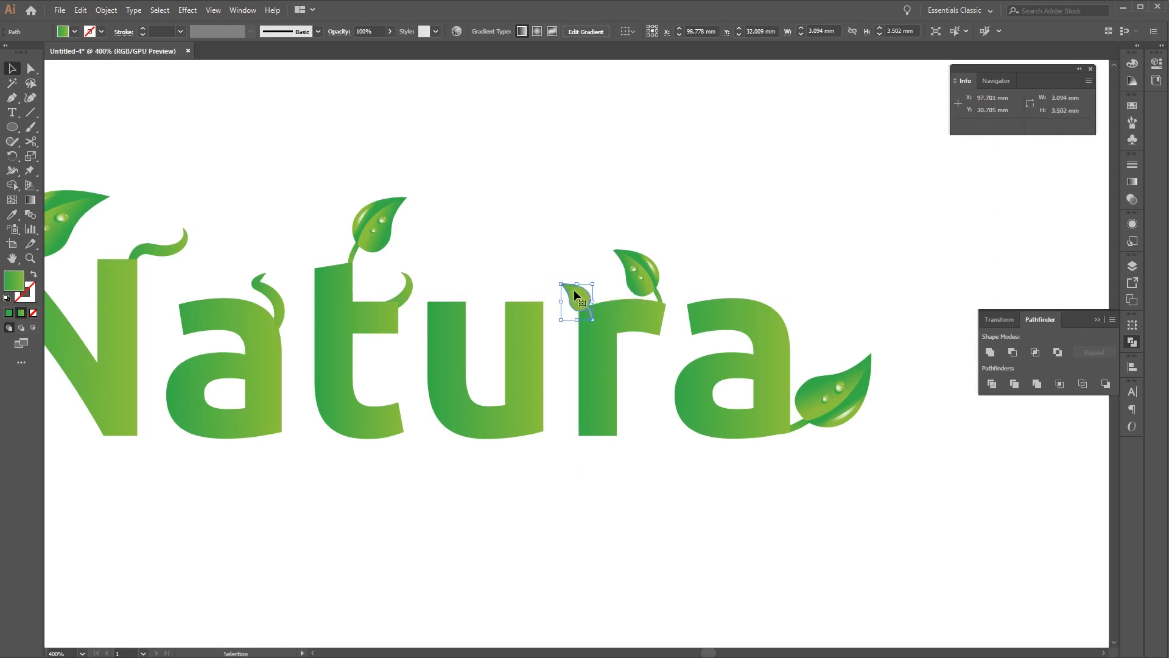
{"action": "right_click", "coordinate": [584, 288]}
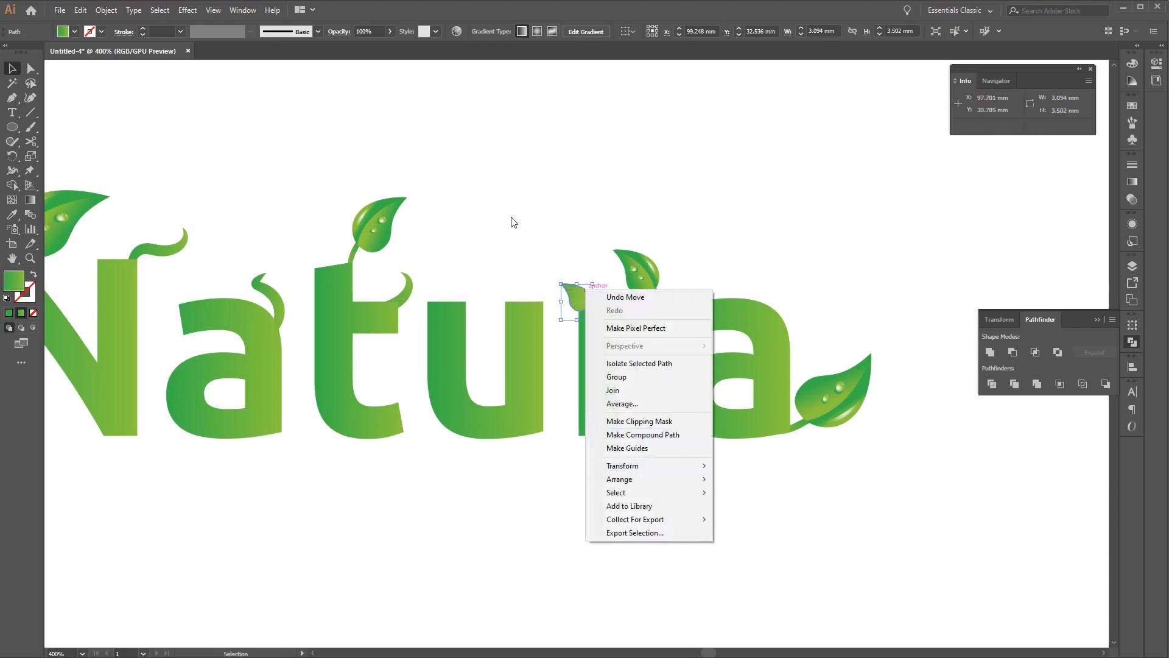
{"action": "left_click", "coordinate": [511, 222]}
- Duplicate the small plain leaf, reflect the copy, shrink it to about 1.4 by 2.7 mm and place it beside the first
{"action": "left_click", "coordinate": [583, 290]}
{"action": "key", "text": "ctrl+c"}
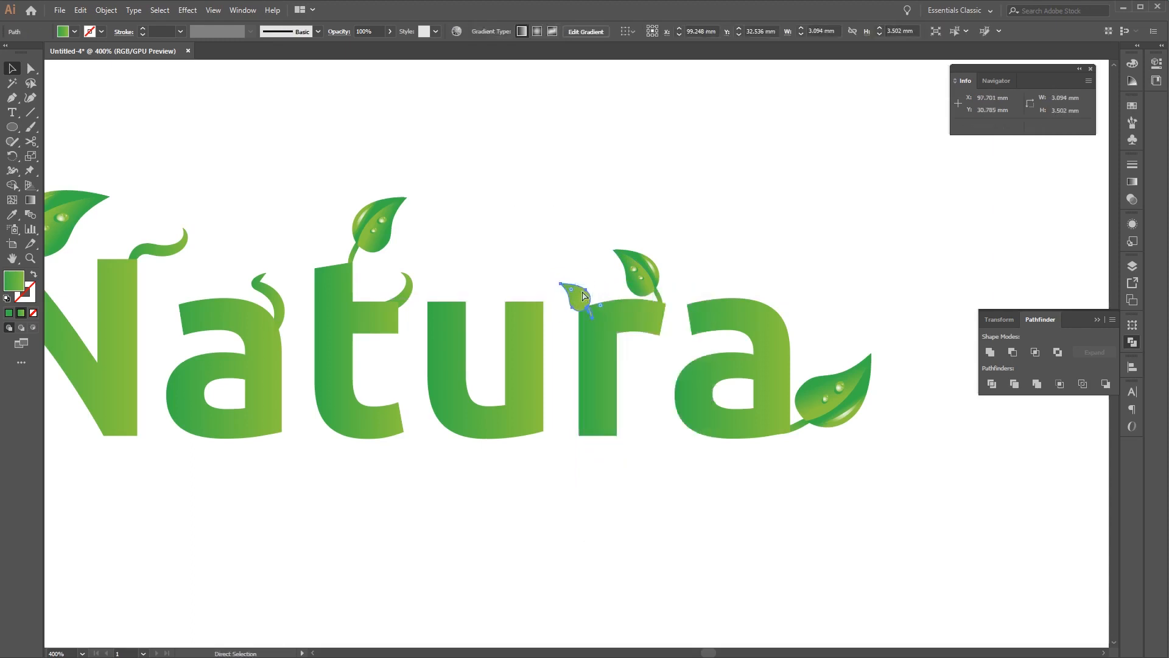
{"action": "key", "text": "ctrl+v"}
{"action": "right_click", "coordinate": [570, 348]}
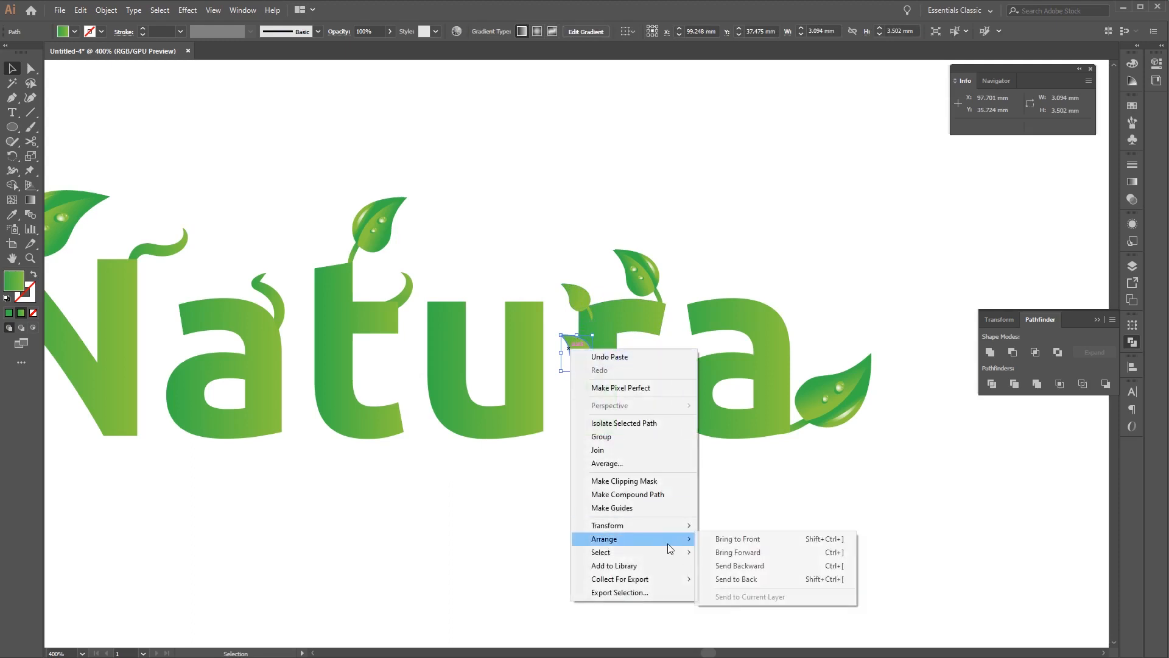
{"action": "mouse_move", "coordinate": [623, 530]}
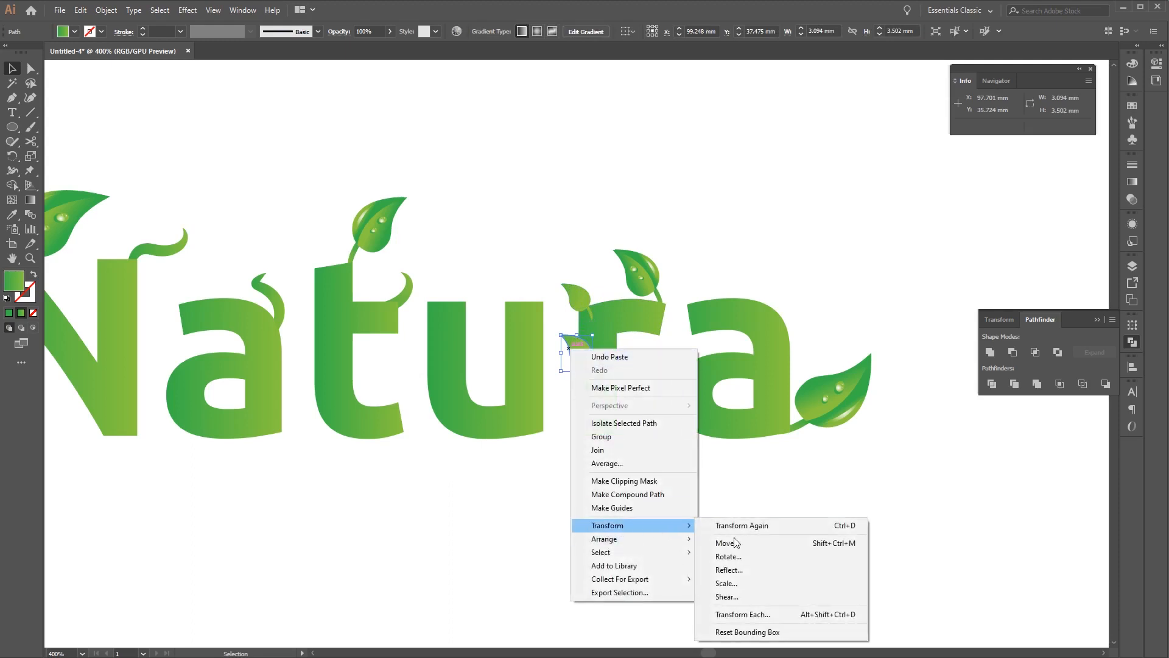
{"action": "left_click", "coordinate": [759, 569]}
{"action": "left_click", "coordinate": [734, 383]}
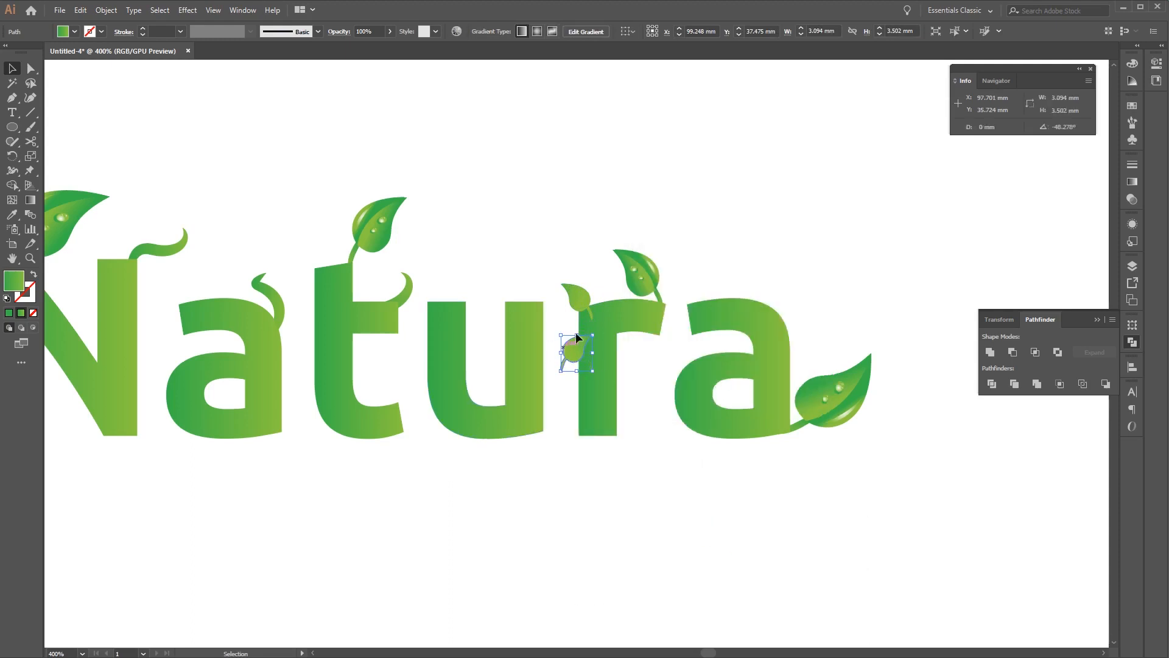
{"action": "left_click_drag", "start_coordinate": [573, 342], "coordinate": [608, 311]}
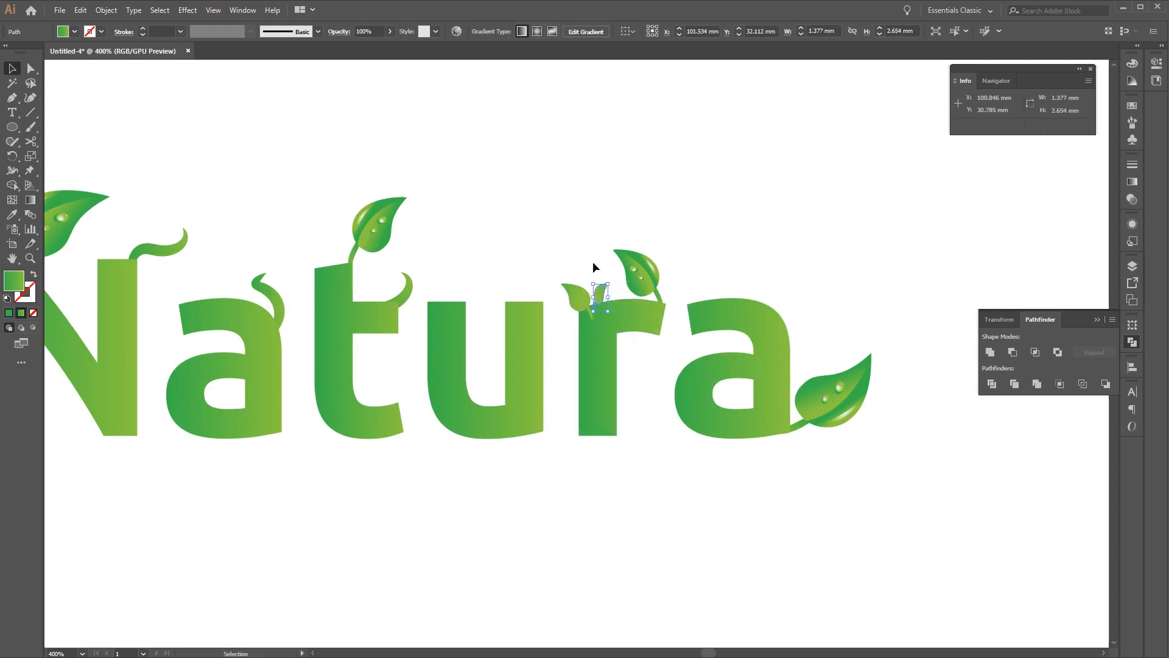
- Send both small plain leaves behind the r and nudge the smaller one closer to the other
{"action": "left_click_drag", "start_coordinate": [552, 264], "coordinate": [614, 291]}
{"action": "right_click", "coordinate": [609, 291]}
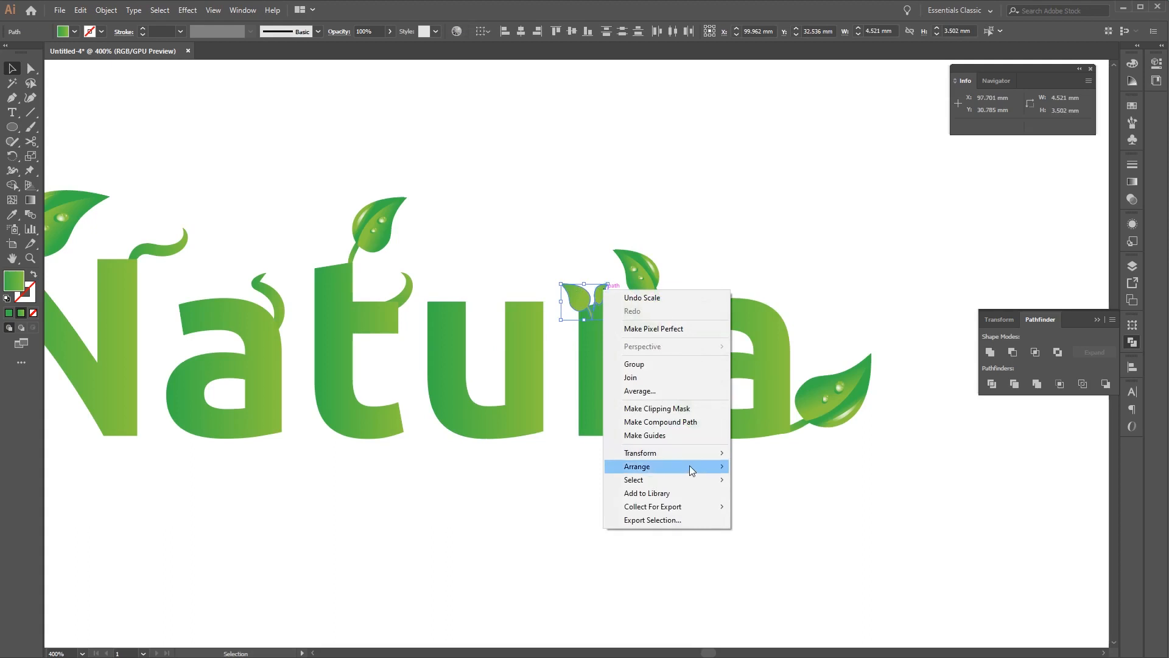
{"action": "mouse_move", "coordinate": [689, 466]}
{"action": "left_click", "coordinate": [810, 505]}
{"action": "left_click", "coordinate": [786, 478]}
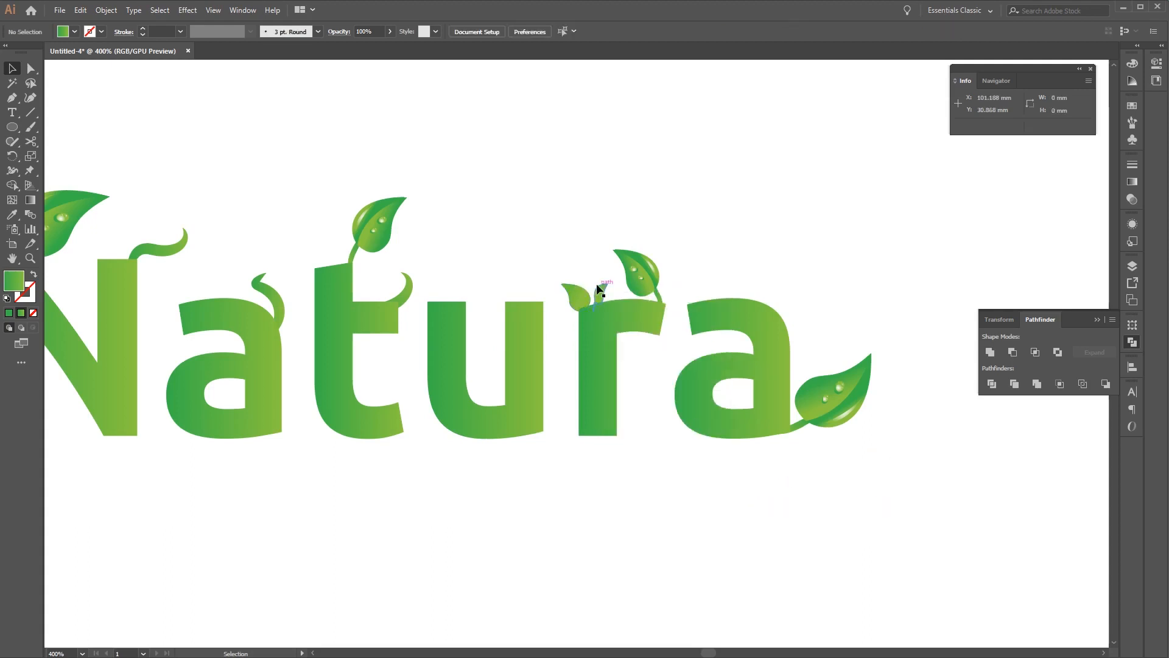
{"action": "left_click_drag", "start_coordinate": [597, 286], "coordinate": [592, 293]}
{"action": "left_click", "coordinate": [1067, 448]}
- Duplicate the t's tendril and place the copy on the last a's left side, rotated to about 5.3 by 3 mm
{"action": "key", "text": "a"}
{"action": "left_click", "coordinate": [407, 291]}
{"action": "key", "text": "ctrl+c"}
{"action": "key", "text": "ctrl+v"}
{"action": "key", "text": "v"}
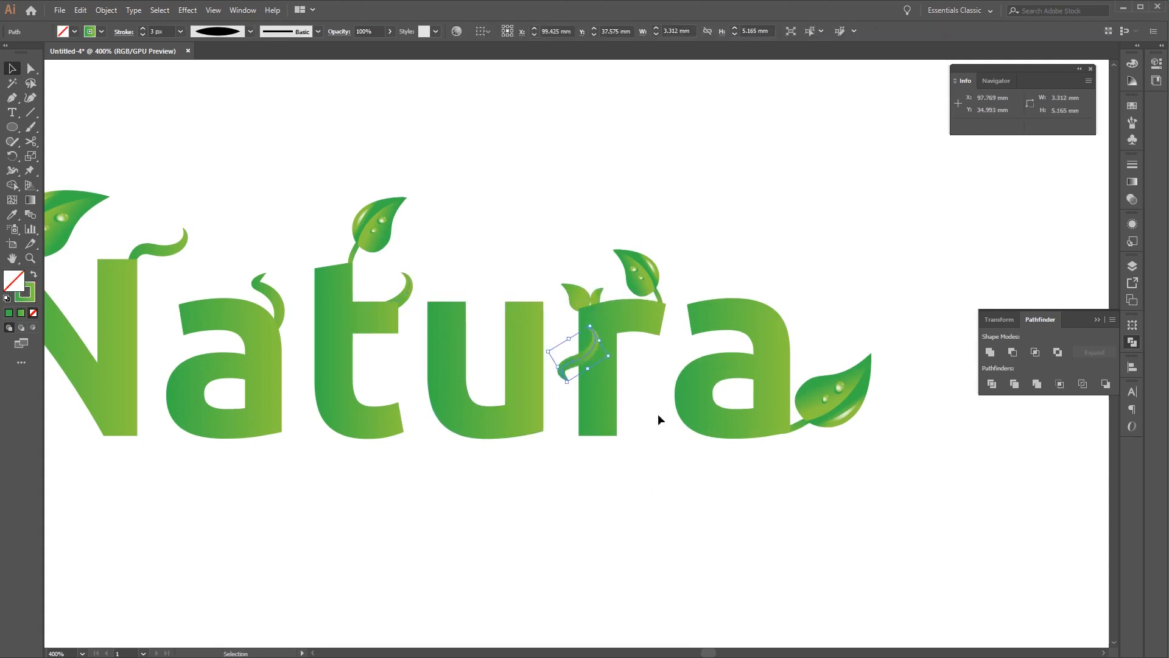
{"action": "left_click_drag", "start_coordinate": [581, 361], "coordinate": [678, 368]}
- Reflect the tendril copy about the horizontal axis and rotate it to about 4.6 by 3.8 mm
{"action": "right_click", "coordinate": [680, 369]}
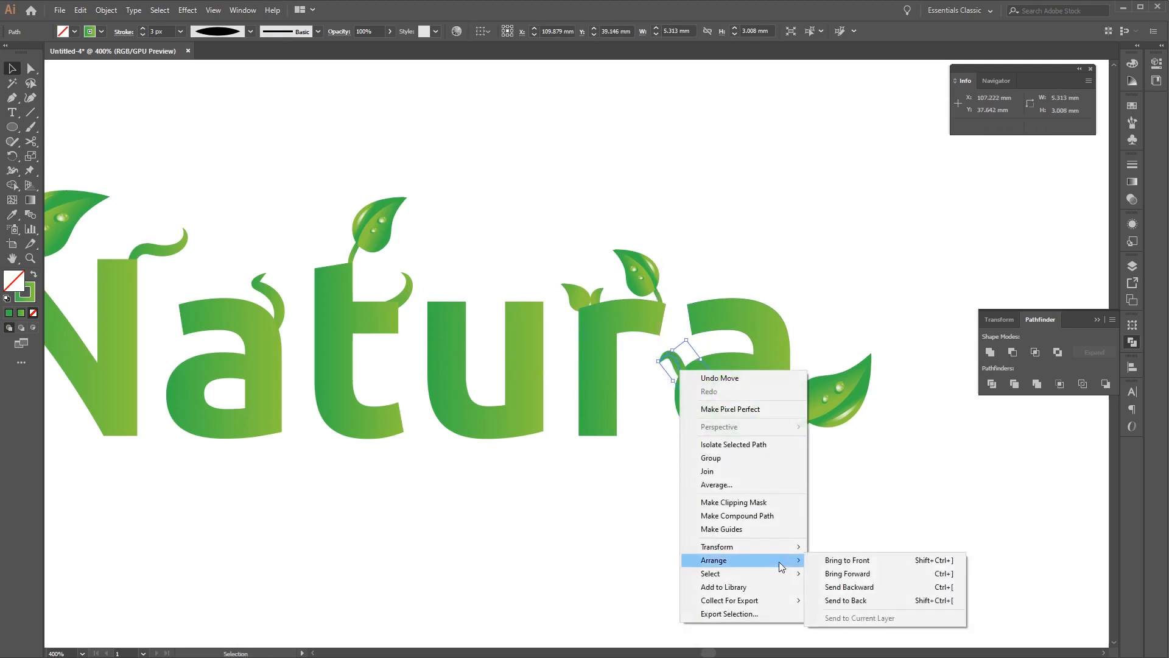
{"action": "mouse_move", "coordinate": [762, 542]}
{"action": "left_click", "coordinate": [856, 591]}
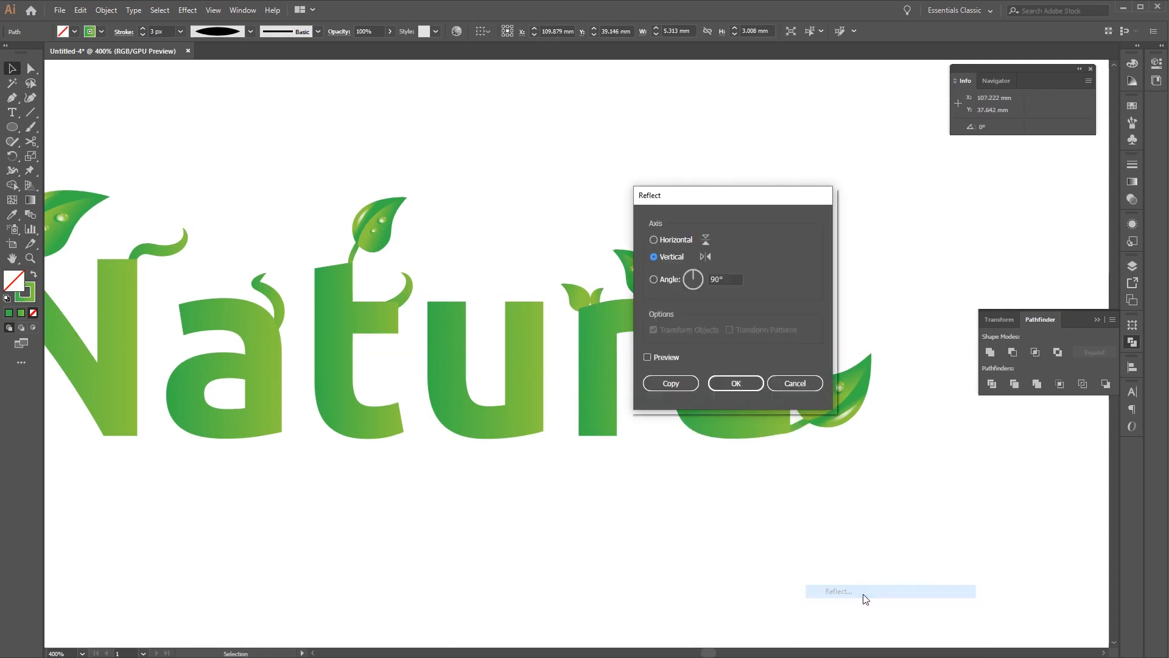
{"action": "left_click", "coordinate": [679, 243]}
{"action": "left_click", "coordinate": [738, 384]}
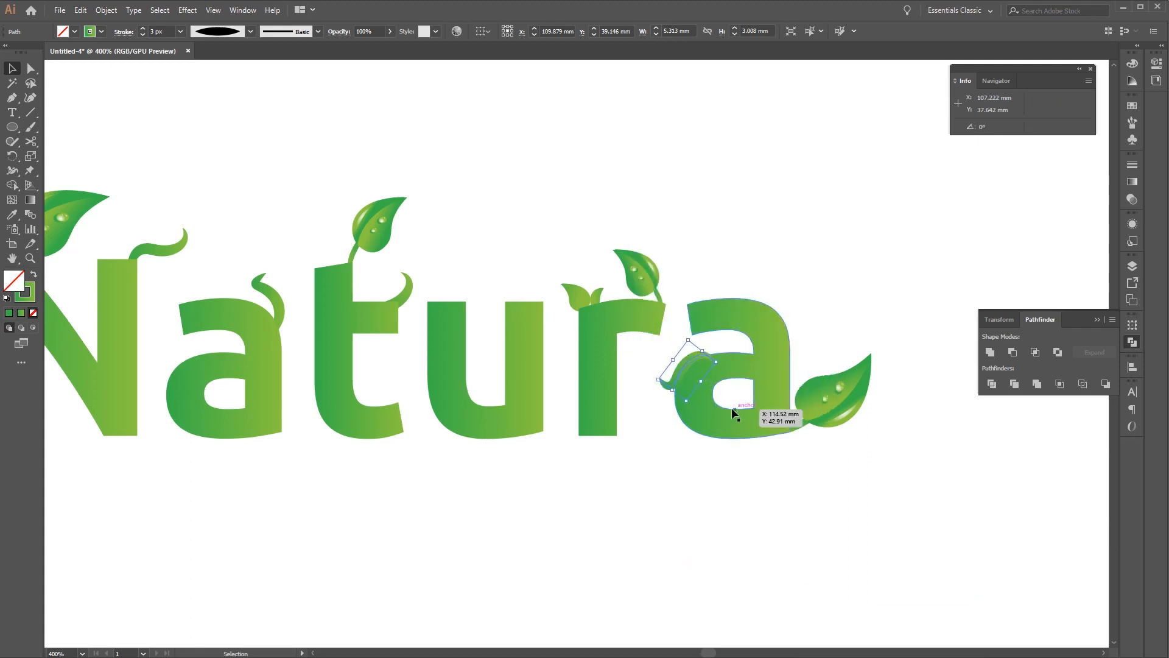
{"action": "left_click_drag", "start_coordinate": [723, 366], "coordinate": [724, 416]}
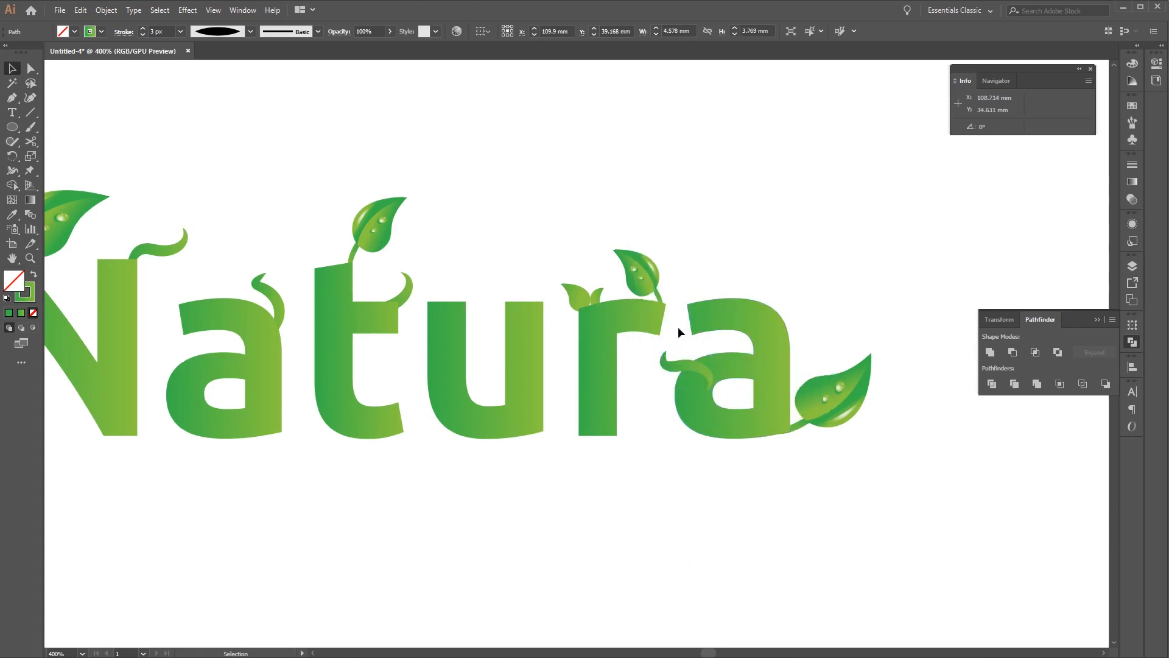
- Shift the last a's tendril inward, send it behind the letter and narrow it to about 3.6 by 3.7 mm
{"action": "left_click", "coordinate": [677, 364]}
{"action": "right_click", "coordinate": [681, 365]}
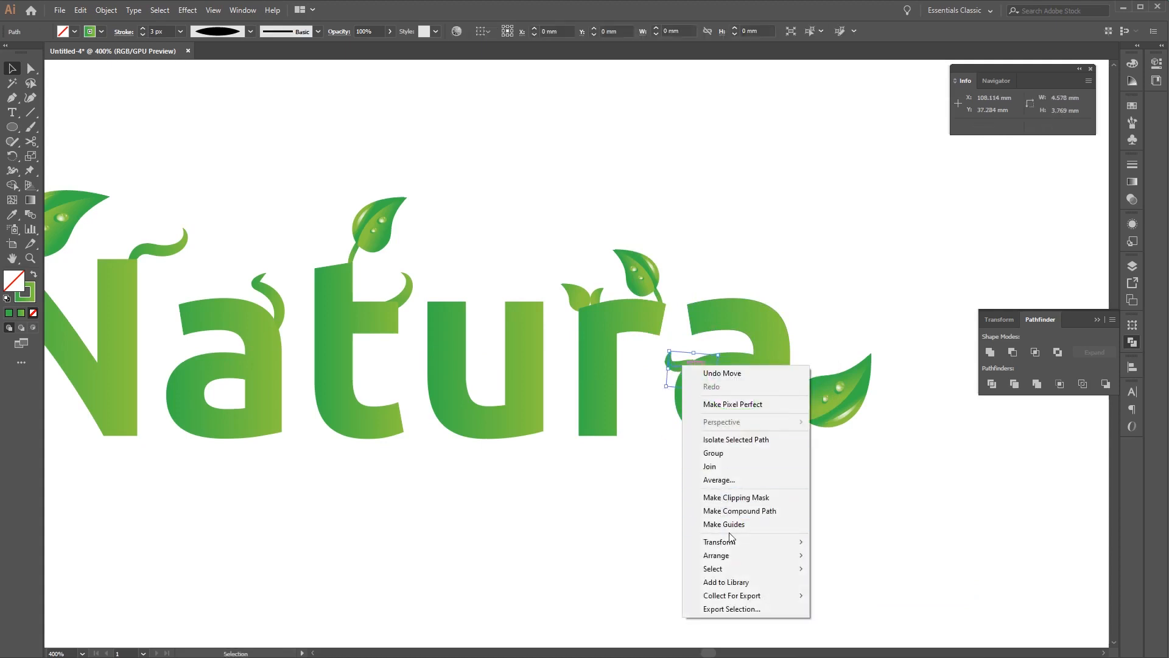
{"action": "mouse_move", "coordinate": [736, 554]}
{"action": "left_click", "coordinate": [861, 578]}
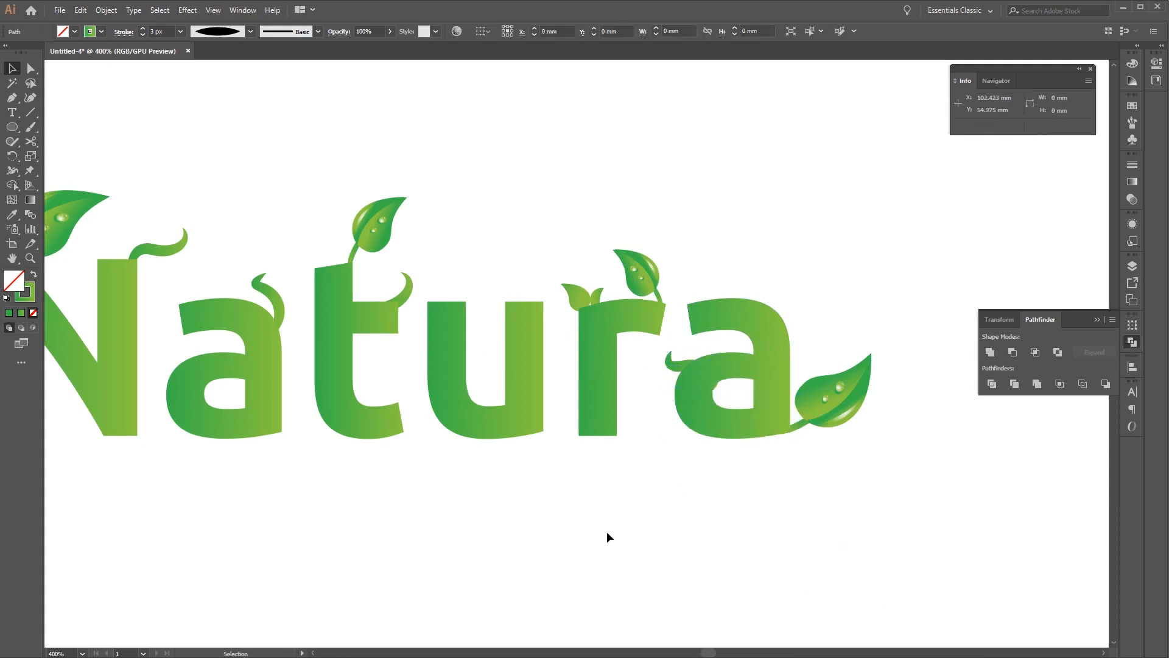
{"action": "left_click", "coordinate": [681, 361]}
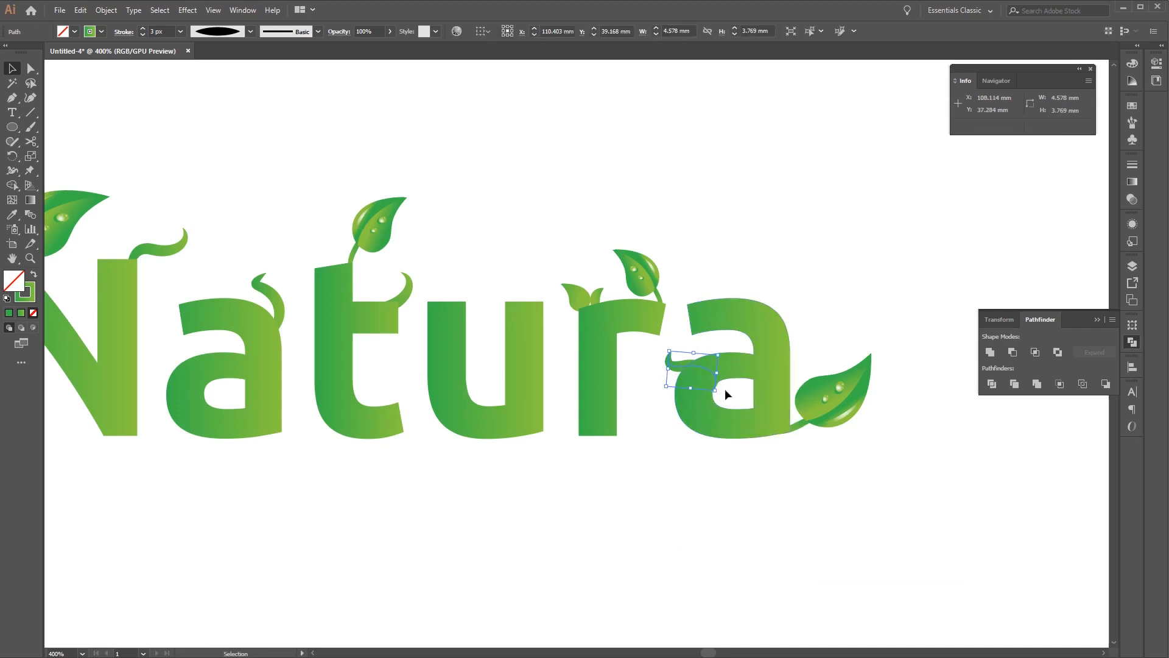
{"action": "left_click", "coordinate": [736, 389]}
{"action": "left_click", "coordinate": [680, 361]}
{"action": "left_click_drag", "start_coordinate": [717, 373], "coordinate": [708, 371]}
- Ungroup the large droplet-covered leaf below the artboard and copy its larger water droplet
{"action": "scroll", "coordinate": [752, 491], "scroll_direction": "down", "scroll_amount": 2}
{"action": "key", "text": "ctrl+minus"}
{"action": "key", "text": "ctrl+minus"}
{"action": "key", "text": "ctrl+minus"}
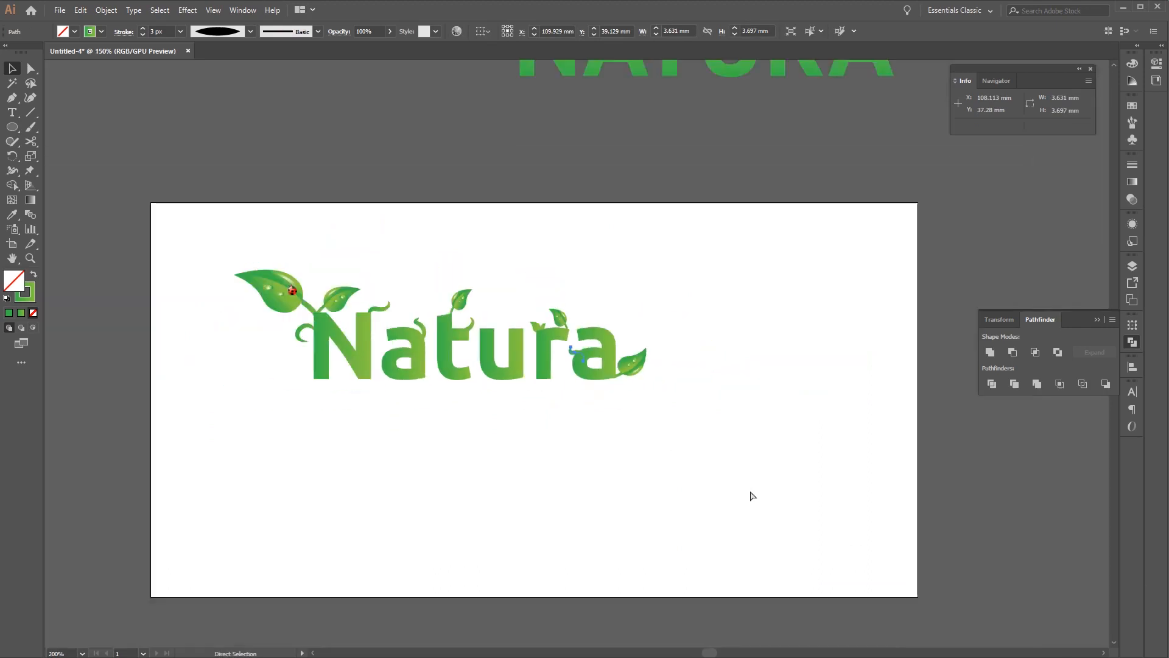
{"action": "key", "text": "ctrl+plus"}
{"action": "left_click_drag", "start_coordinate": [590, 459], "coordinate": [729, 503]}
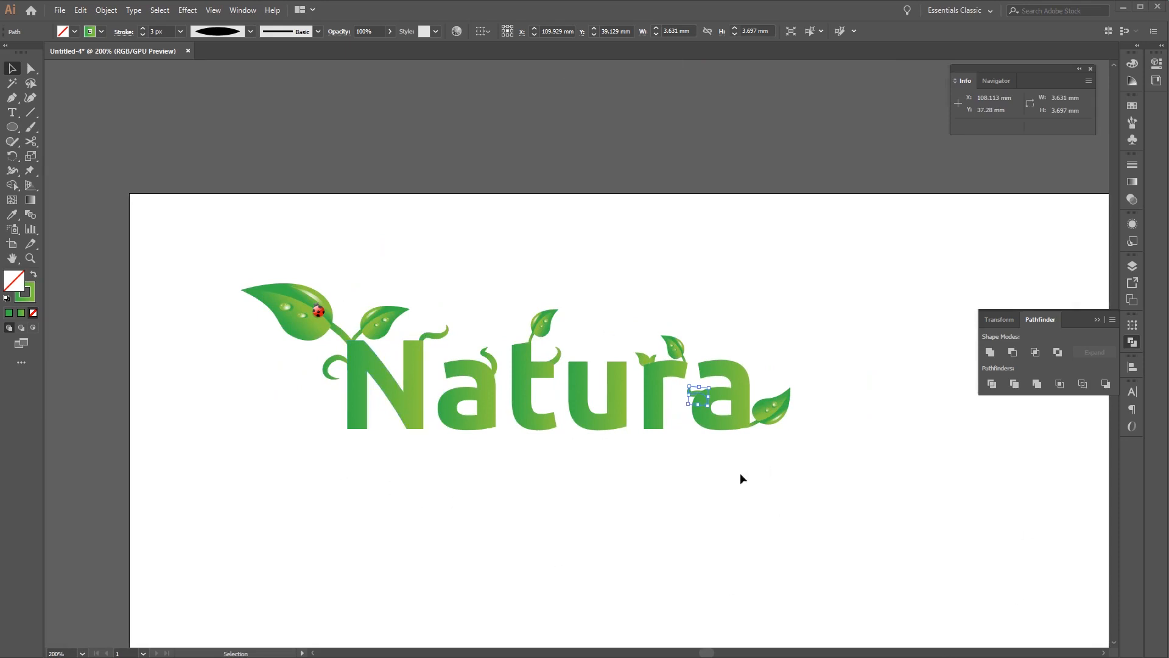
{"action": "scroll", "coordinate": [754, 441], "scroll_direction": "down", "scroll_amount": 5}
{"action": "scroll", "coordinate": [754, 441], "scroll_direction": "right", "scroll_amount": 5}
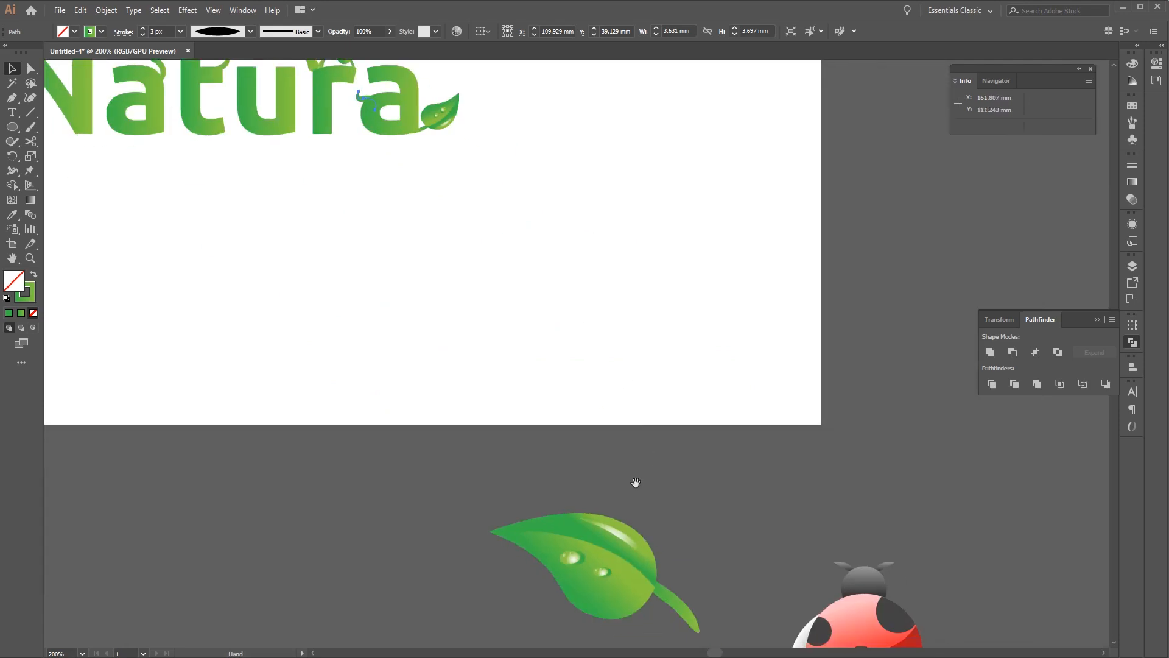
{"action": "left_click", "coordinate": [627, 564]}
{"action": "right_click", "coordinate": [607, 559]}
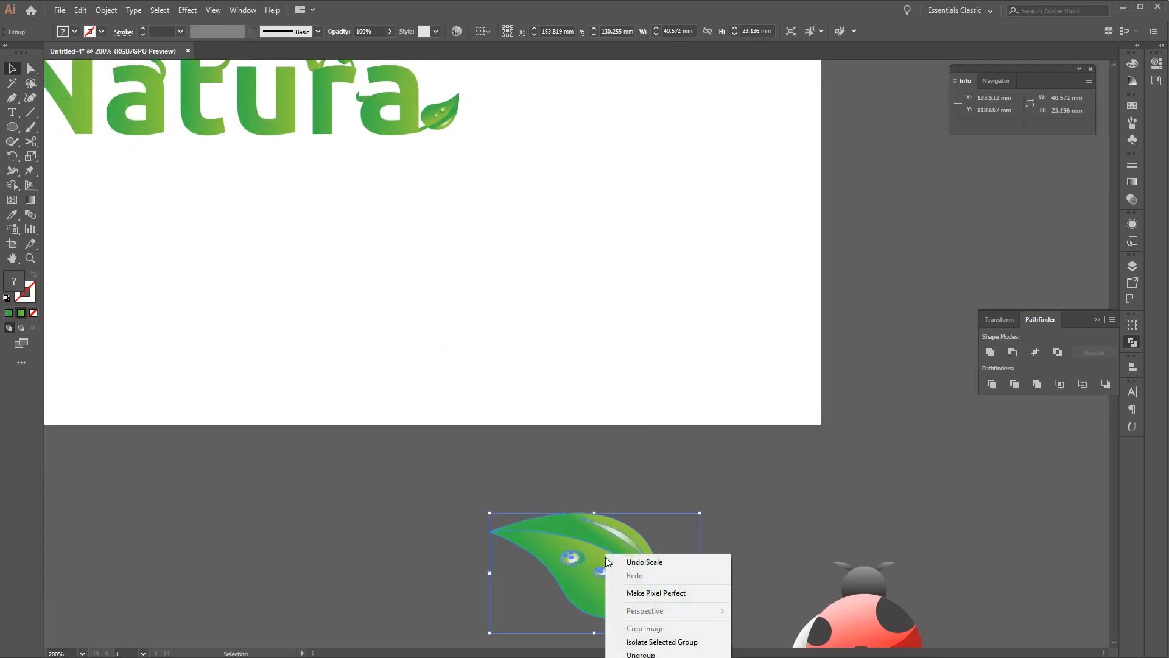
{"action": "left_click", "coordinate": [642, 654]}
{"action": "left_click", "coordinate": [582, 561]}
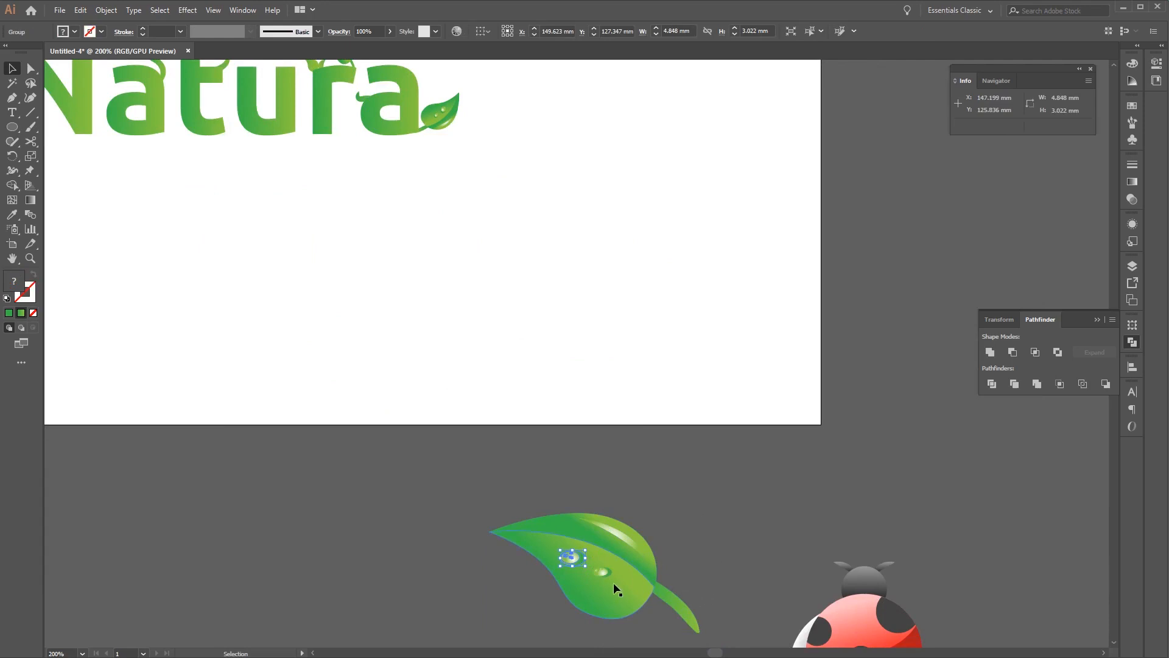
{"action": "key", "text": "ctrl+c"}
- Paste the droplet onto the upper part of the N's right stem, rotated upright at about 1.4 by 2 mm
{"action": "left_click", "coordinate": [473, 366]}
{"action": "left_click_drag", "start_coordinate": [394, 333], "coordinate": [825, 540]}
{"action": "key", "text": "ctrl+equal"}
{"action": "key", "text": "ctrl+equal"}
{"action": "key", "text": "ctrl+equal"}
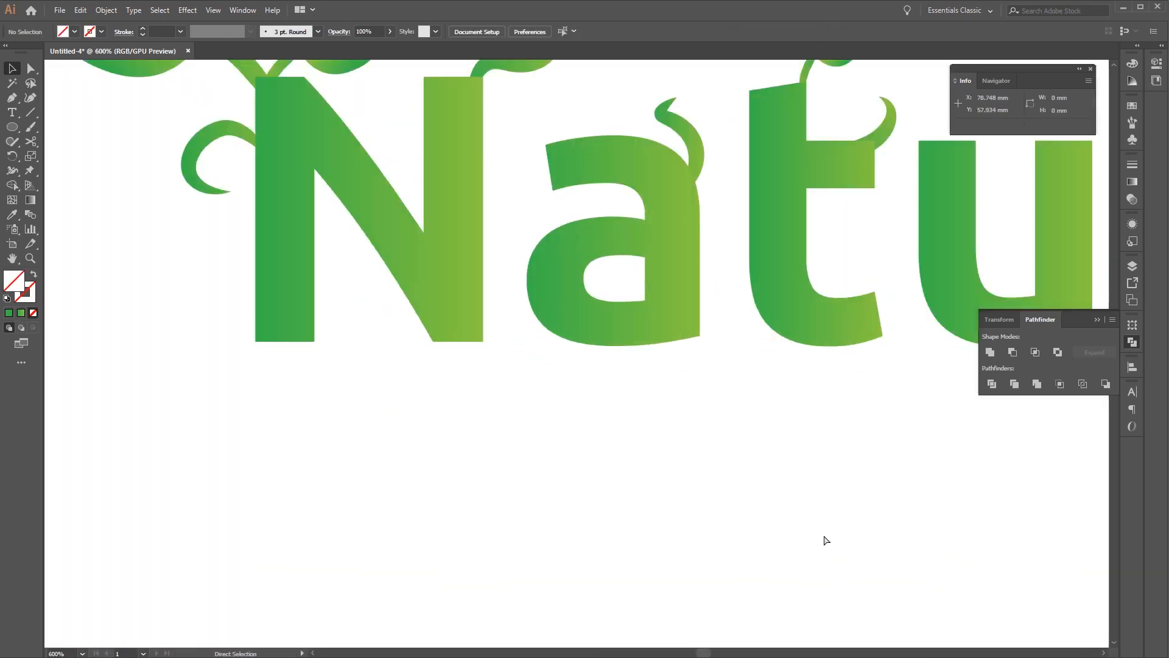
{"action": "key", "text": "space"}
{"action": "left_click_drag", "start_coordinate": [756, 450], "coordinate": [806, 601]}
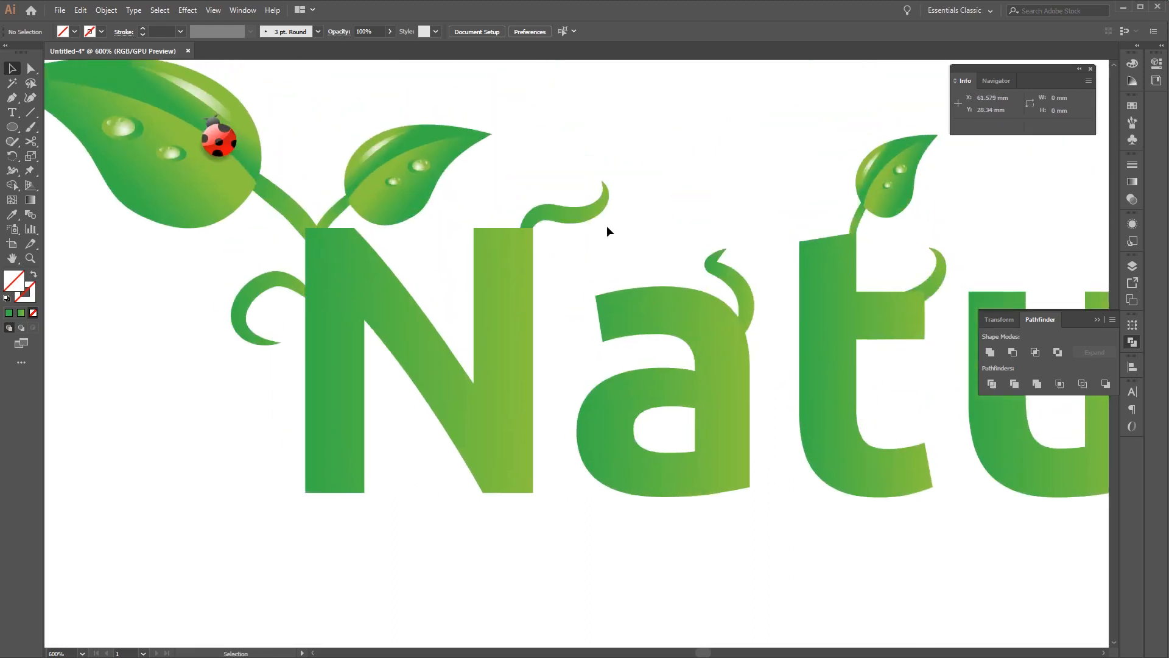
{"action": "key", "text": "ctrl+v"}
{"action": "left_click_drag", "start_coordinate": [615, 379], "coordinate": [496, 272]}
- Duplicate the N's droplet and place a smaller copy above and to the right of it
{"action": "key", "text": "ctrl+c"}
{"action": "key", "text": "ctrl+v"}
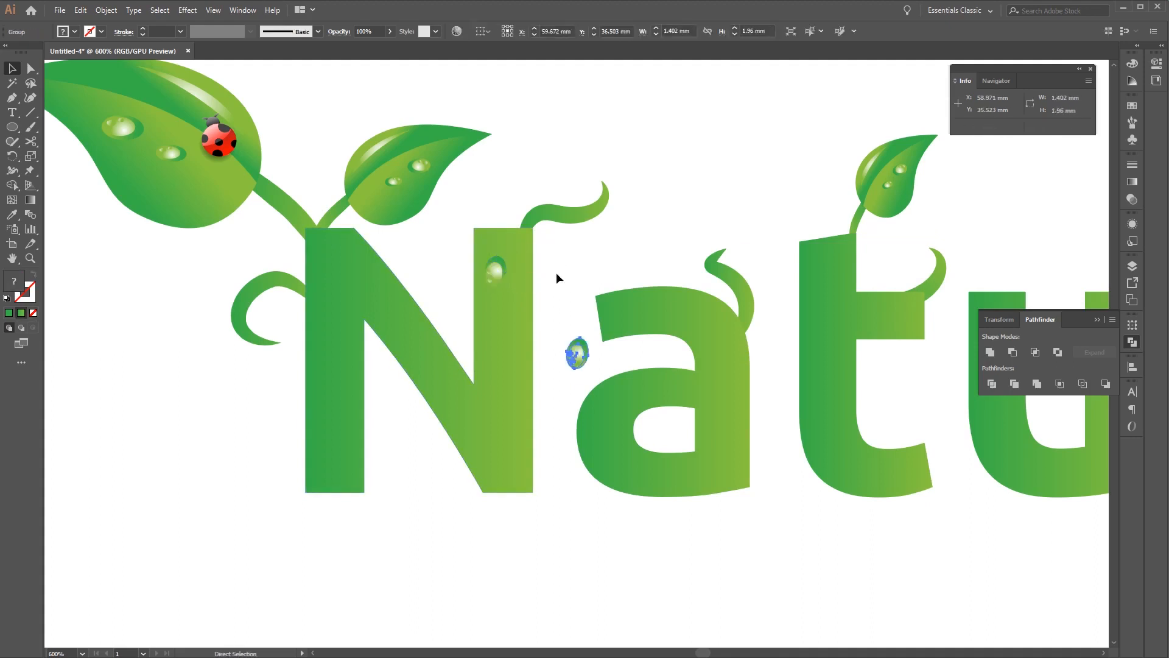
{"action": "left_click_drag", "start_coordinate": [586, 368], "coordinate": [520, 248]}
{"action": "left_click", "coordinate": [591, 312]}
- Paste another droplet onto the first a's upper arm, rotated sideways to about 2 by 1.4 mm
{"action": "left_click_drag", "start_coordinate": [656, 260], "coordinate": [532, 271]}
{"action": "key", "text": "ctrl+equal"}
{"action": "key", "text": "ctrl+equal"}
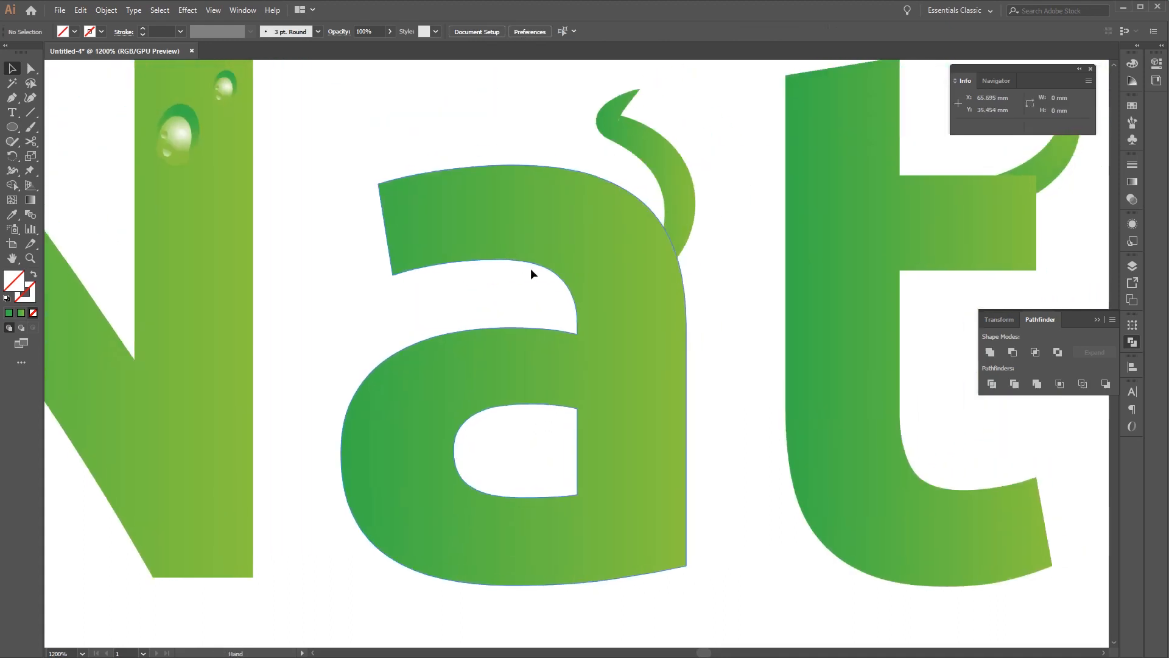
{"action": "key", "text": "ctrl+v"}
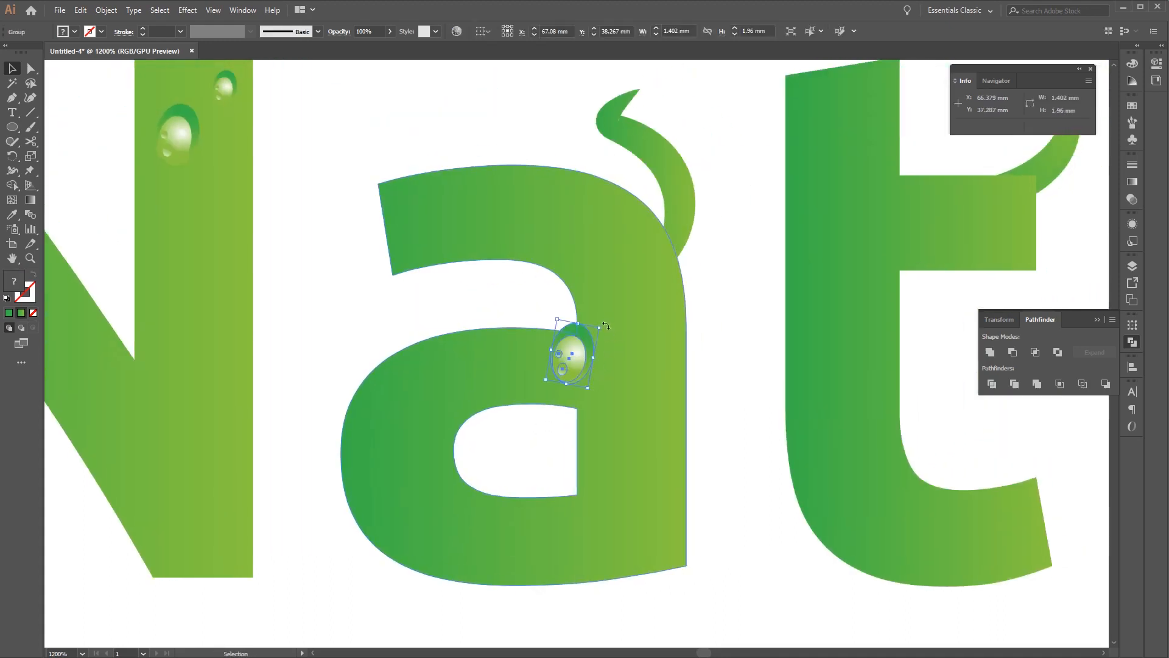
{"action": "left_click_drag", "start_coordinate": [605, 327], "coordinate": [450, 215]}
- Add a smaller sideways droplet of about 1.2 by 0.8 mm beside the one on the first a
{"action": "key", "text": "ctrl+v"}
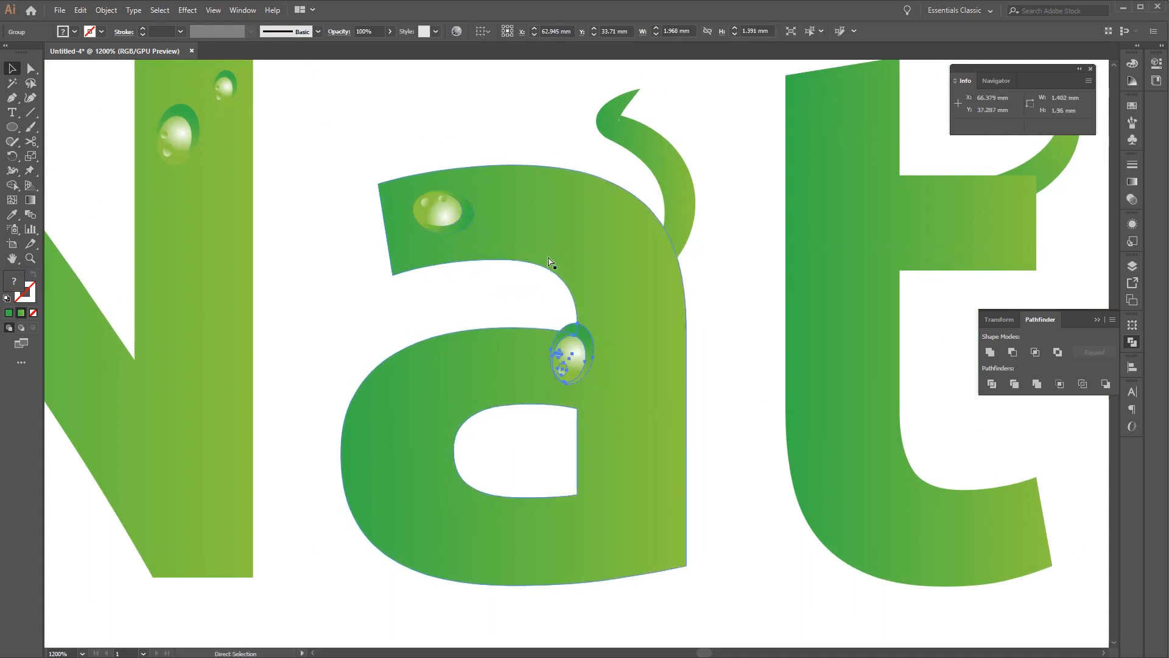
{"action": "key", "text": "v"}
{"action": "left_click_drag", "start_coordinate": [605, 323], "coordinate": [511, 235]}
{"action": "left_click", "coordinate": [649, 273]}
- Duplicate the first a's two droplets, place the copies on the t's crossbar and adjust their position
{"action": "key", "text": "space"}
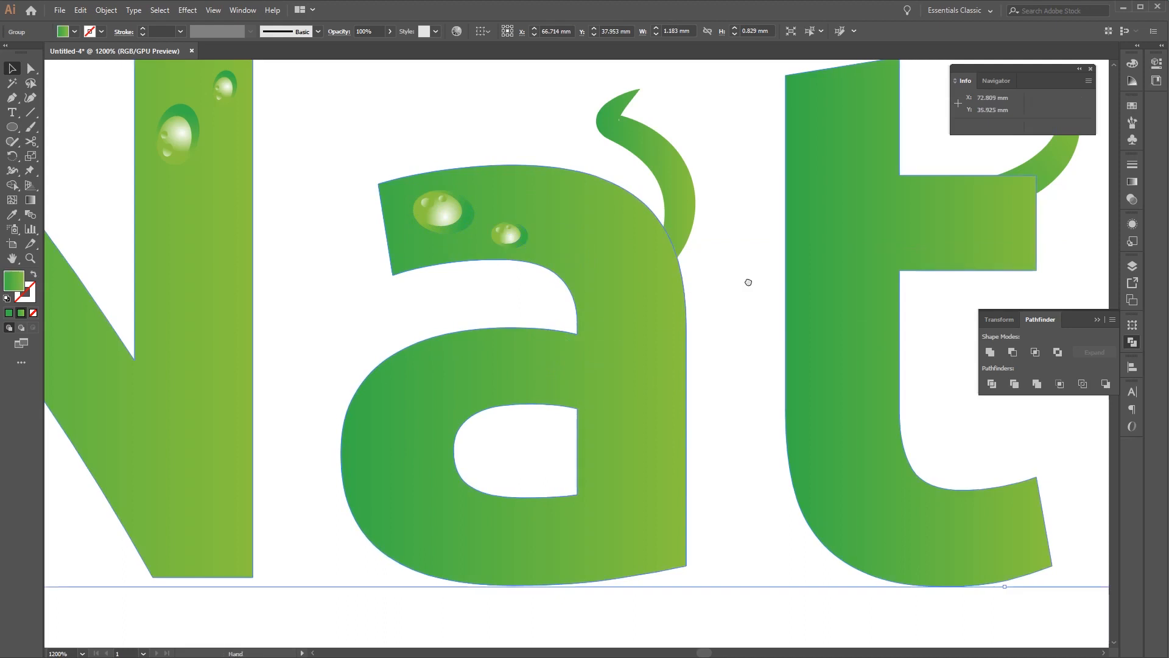
{"action": "left_click_drag", "start_coordinate": [749, 282], "coordinate": [569, 308]}
{"action": "left_click", "coordinate": [282, 256]}
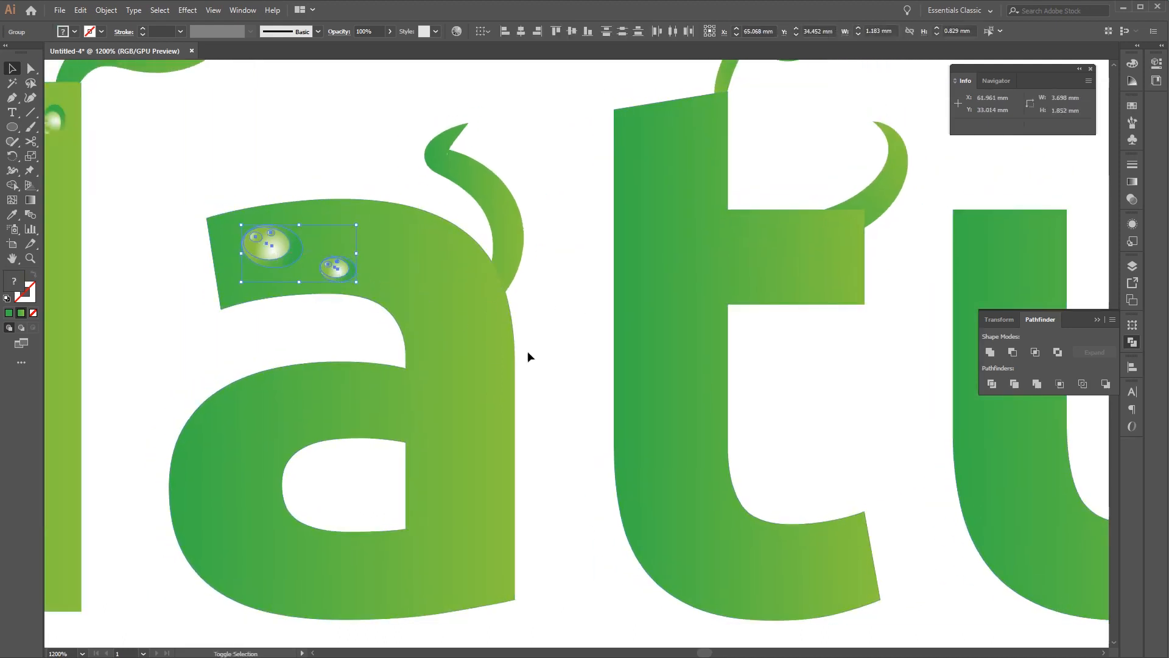
{"action": "key", "text": "a"}
{"action": "key", "text": "v"}
{"action": "key", "text": "ctrl+v"}
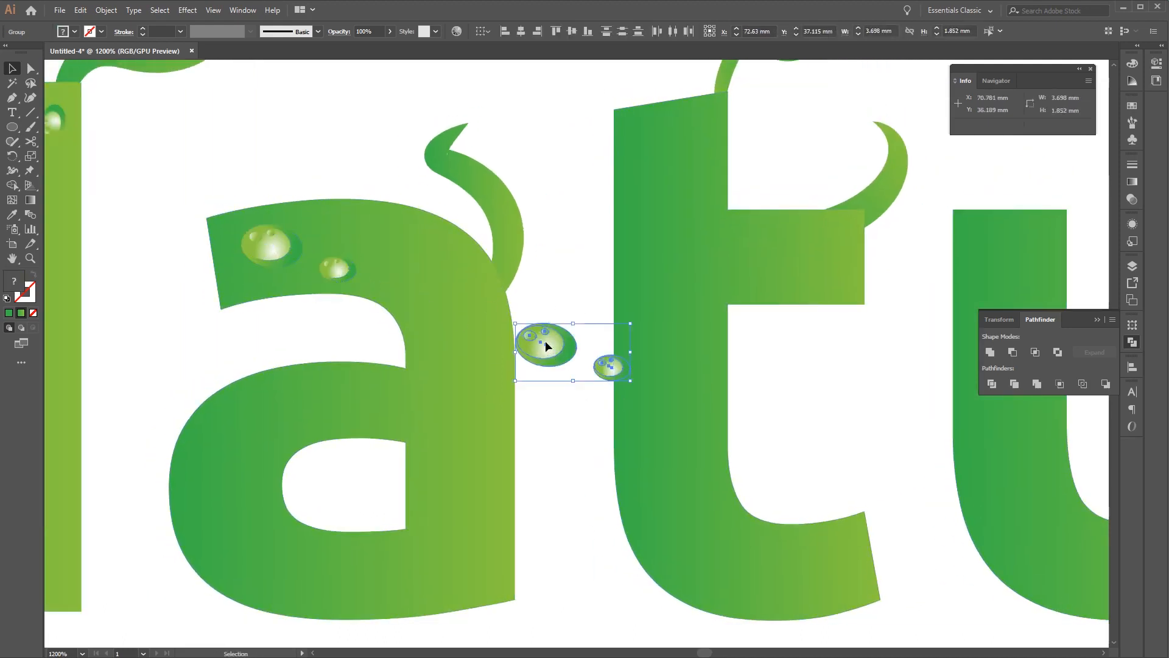
{"action": "left_click_drag", "start_coordinate": [561, 345], "coordinate": [773, 246]}
{"action": "left_click_drag", "start_coordinate": [850, 290], "coordinate": [857, 268]}
{"action": "left_click", "coordinate": [876, 366]}
- Paste the droplet pair onto the top of the u's left stem, rotated to about 2.2 by 3.5 mm
{"action": "left_click_drag", "start_coordinate": [925, 409], "coordinate": [567, 373]}
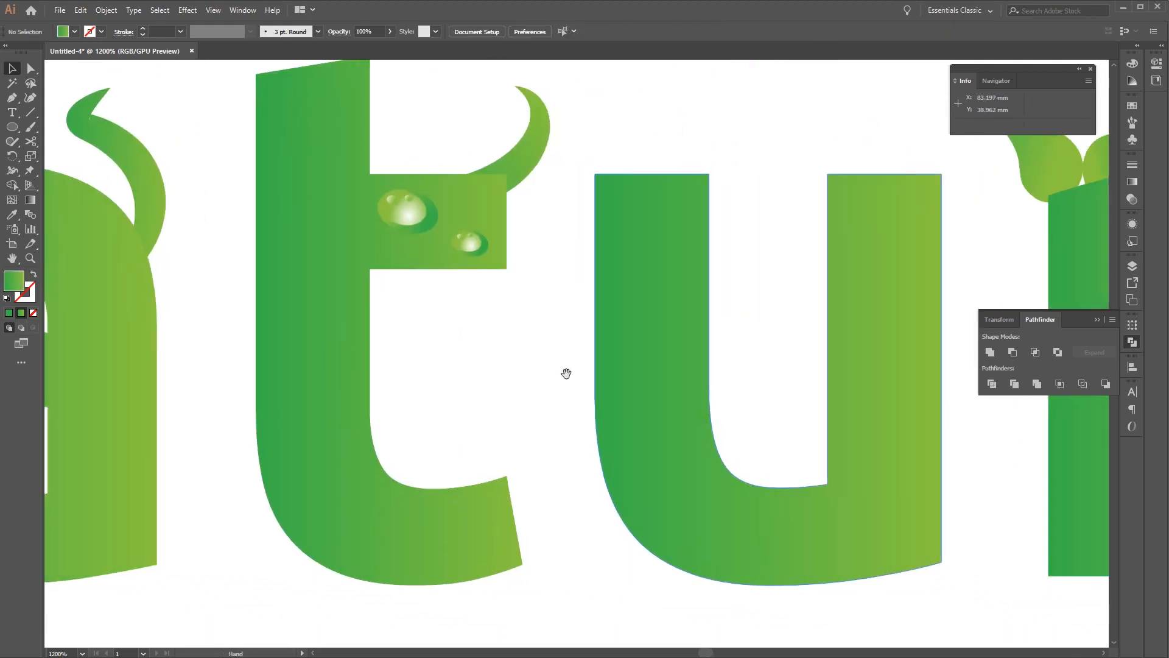
{"action": "key", "text": "ctrl+v"}
{"action": "key", "text": "v"}
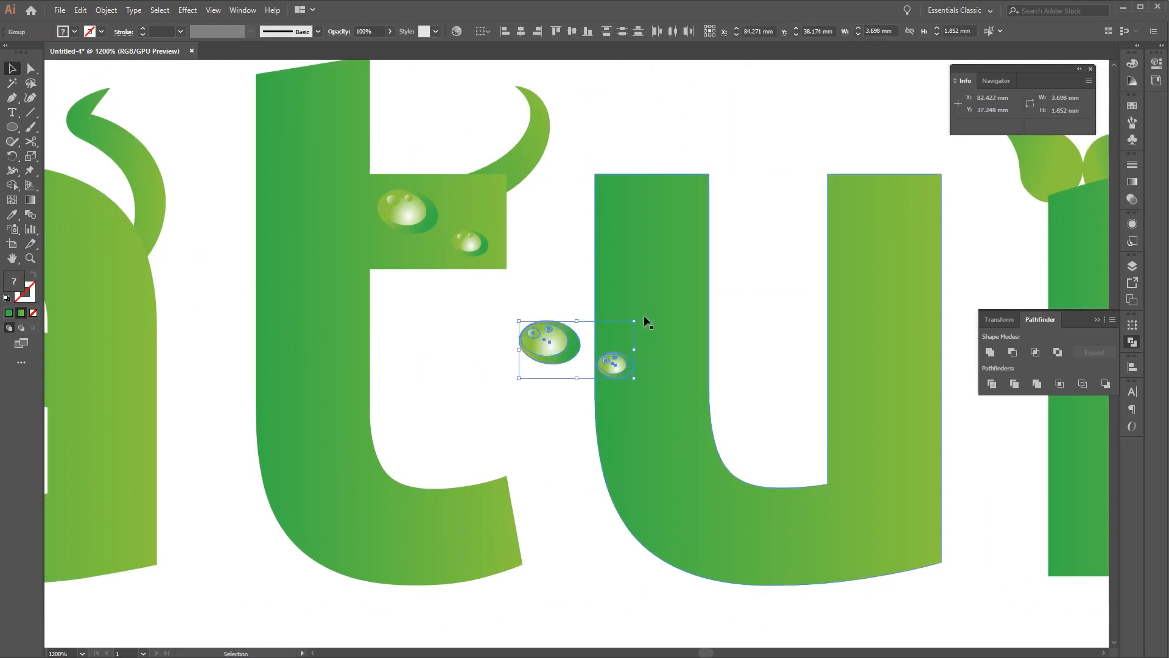
{"action": "left_click_drag", "start_coordinate": [644, 316], "coordinate": [651, 393]}
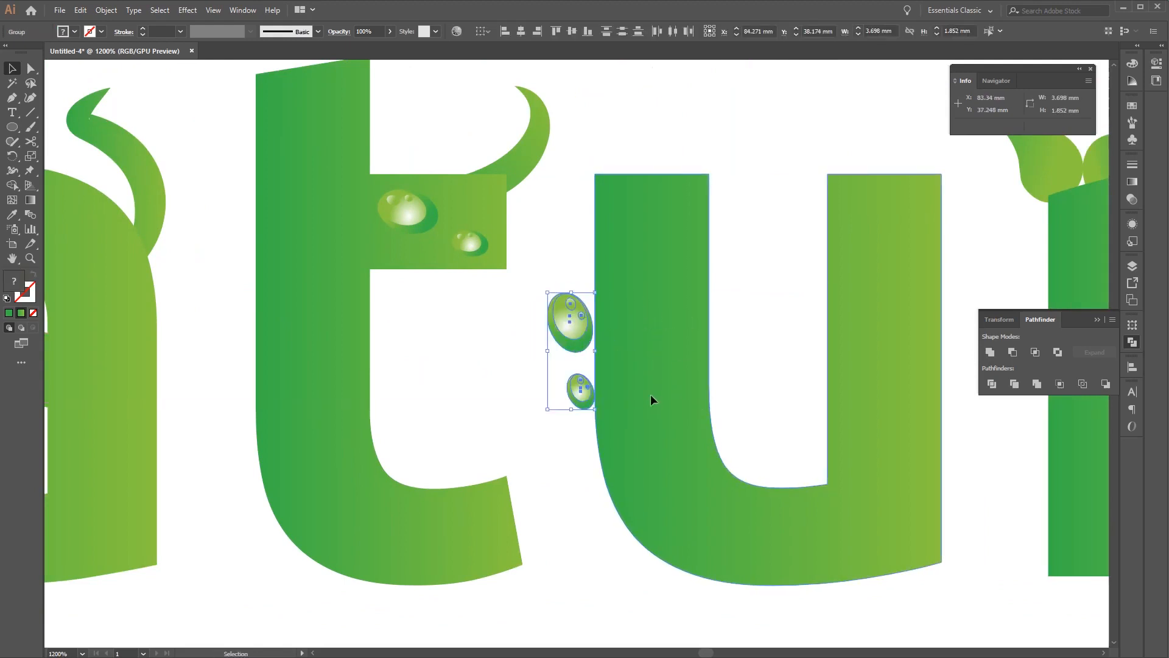
{"action": "left_click_drag", "start_coordinate": [585, 330], "coordinate": [654, 234]}
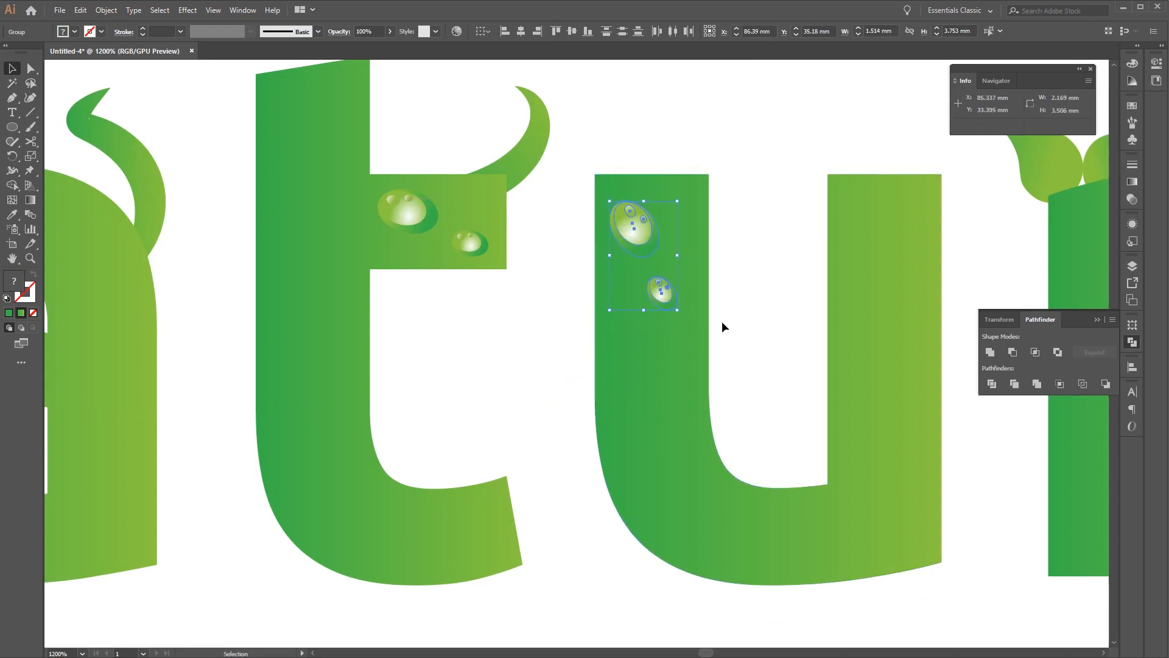
- Paste the sideways droplet pair, about 3.7 by 1.85 mm, onto the r's arm
{"action": "left_click", "coordinate": [730, 320]}
{"action": "left_click_drag", "start_coordinate": [763, 303], "coordinate": [357, 388]}
{"action": "key", "text": "ctrl+v"}
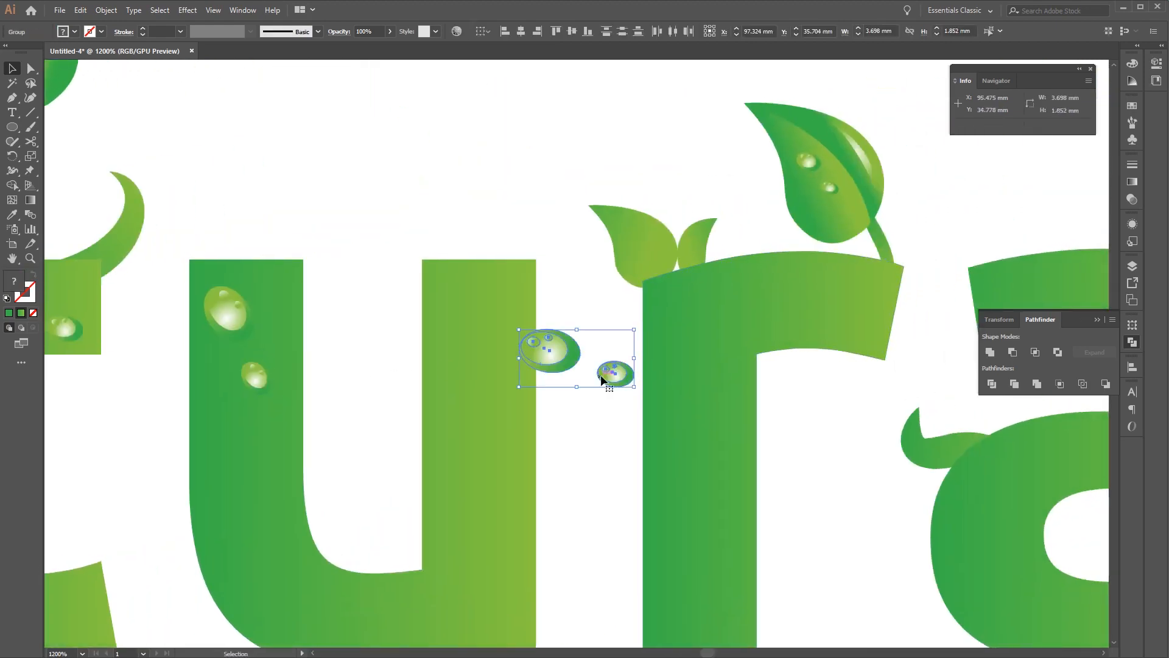
{"action": "left_click_drag", "start_coordinate": [602, 379], "coordinate": [848, 324]}
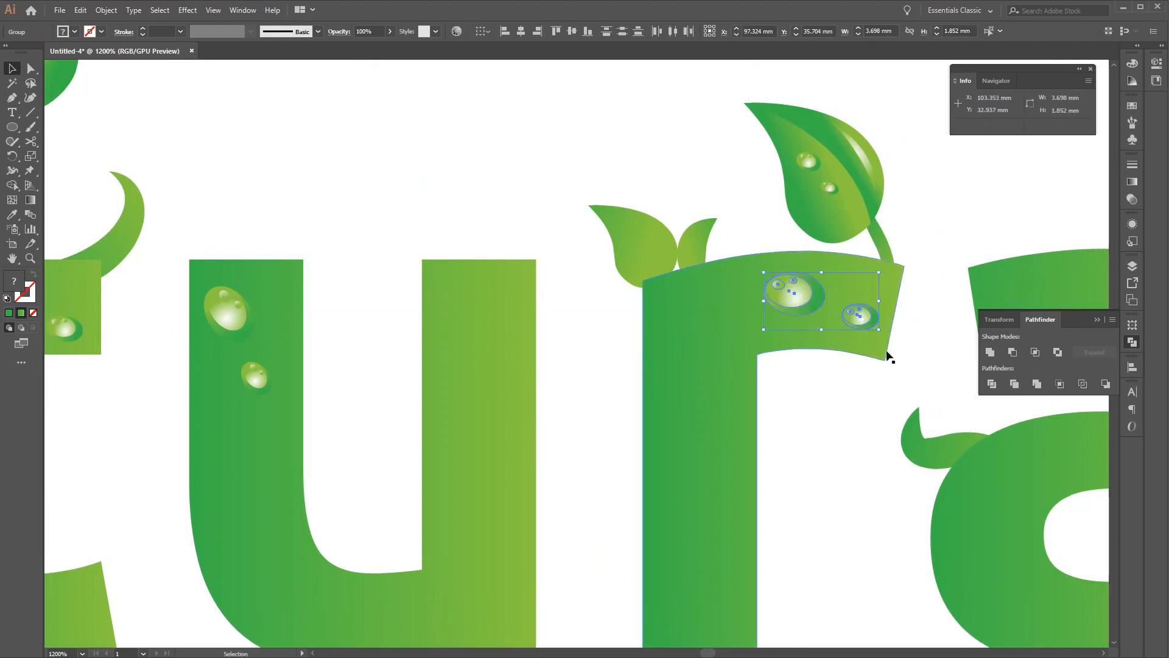
{"action": "left_click", "coordinate": [914, 390]}
- Paste the droplet pair onto the last a's upper arm and bring the smaller droplet closer to the larger one
{"action": "left_click_drag", "start_coordinate": [923, 411], "coordinate": [410, 356]}
{"action": "key", "text": "ctrl+v"}
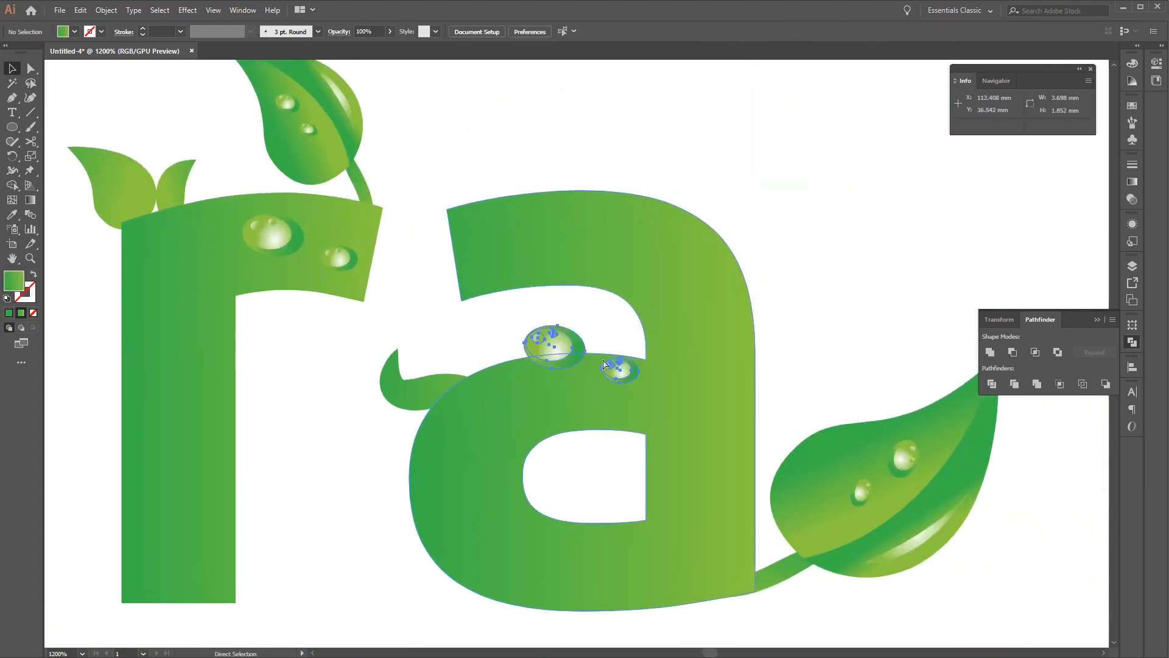
{"action": "left_click_drag", "start_coordinate": [556, 342], "coordinate": [608, 239]}
{"action": "left_click_drag", "start_coordinate": [682, 283], "coordinate": [646, 273]}
{"action": "left_click", "coordinate": [798, 231]}
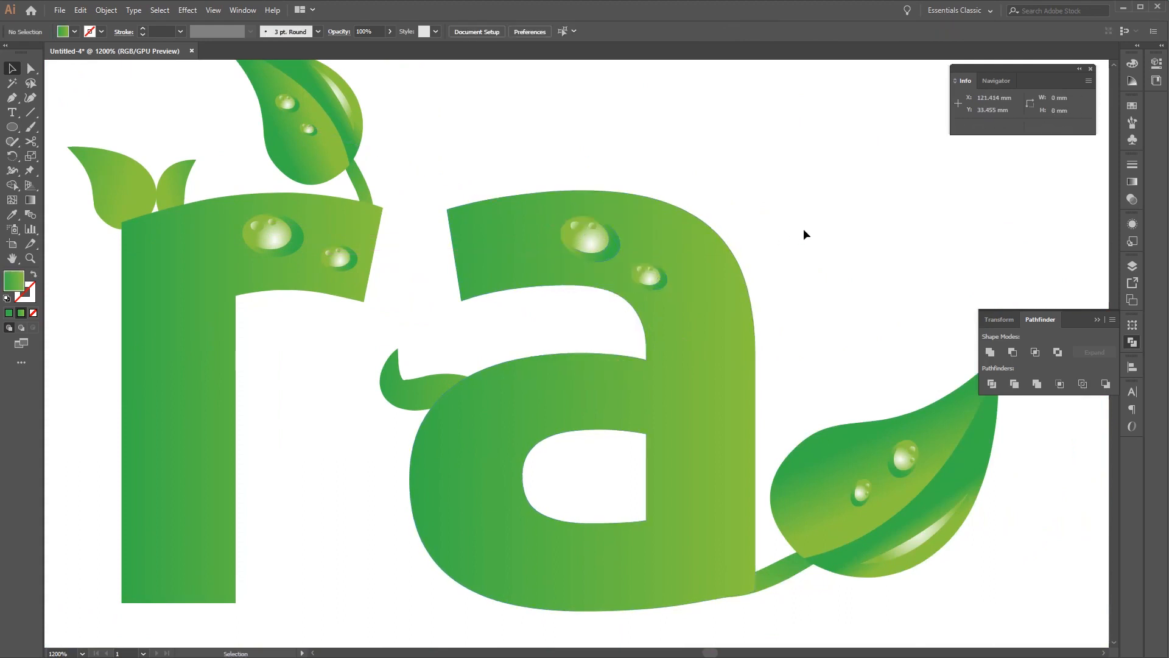
- Draw an ellipse of about 3.8 by 2.4 mm in the empty area below the lettering
{"action": "scroll", "coordinate": [803, 228], "scroll_direction": "down", "scroll_amount": 5}
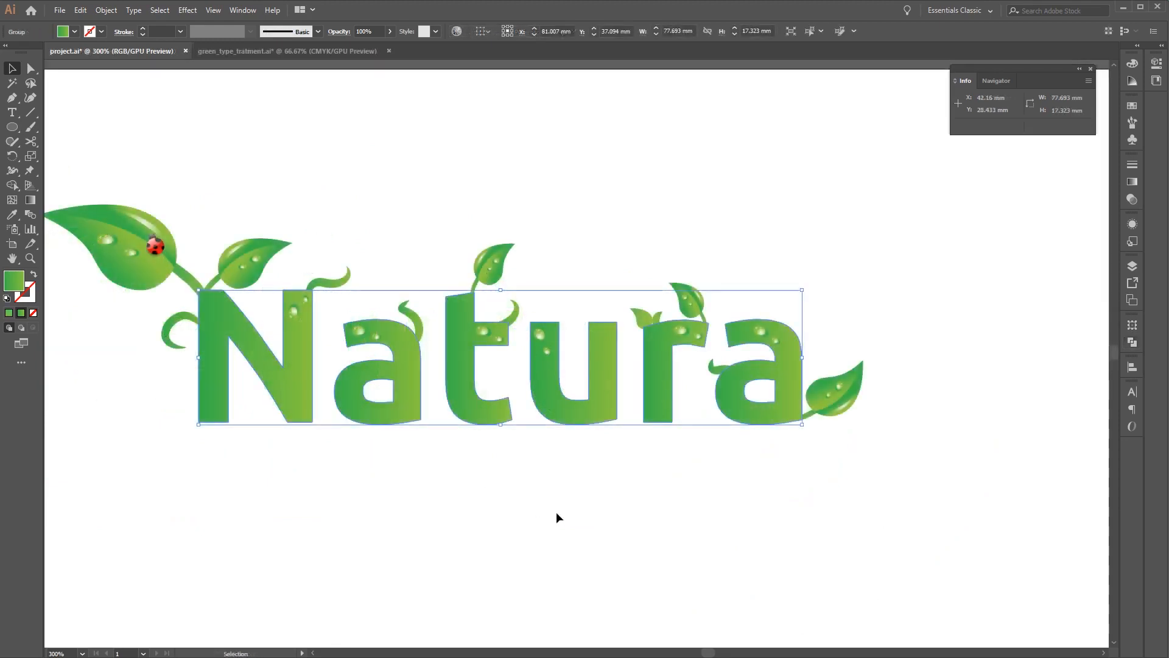
{"action": "left_click", "coordinate": [557, 513]}
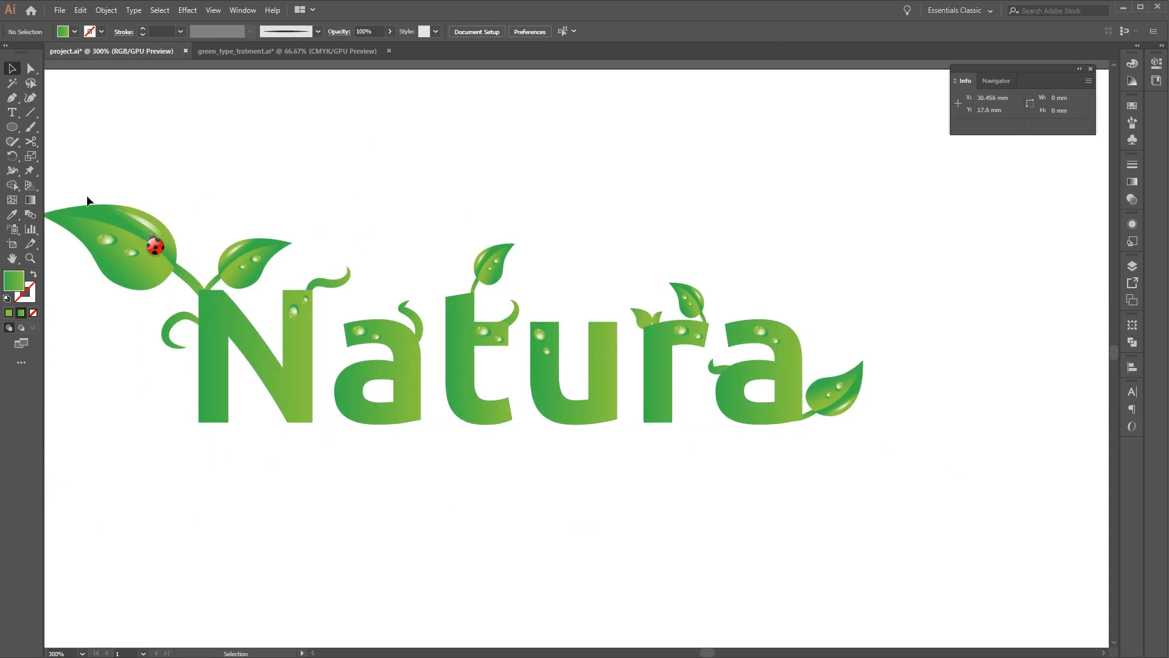
{"action": "left_click", "coordinate": [12, 128]}
{"action": "left_click_drag", "start_coordinate": [527, 501], "coordinate": [558, 518]}
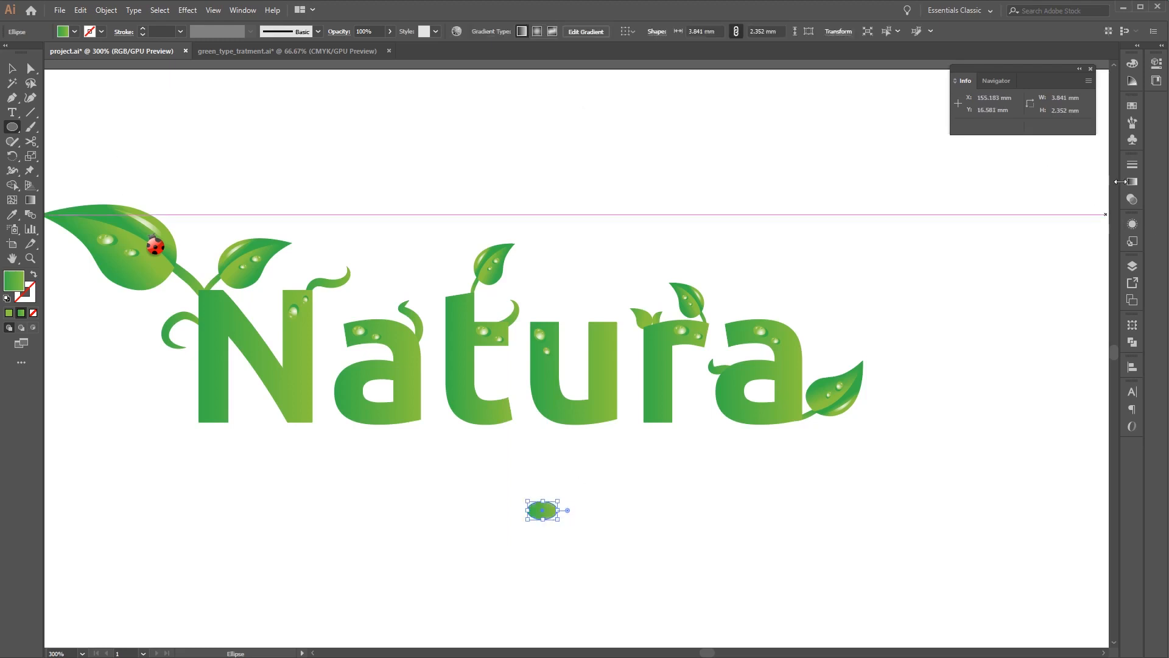
- Recolour the ellipse's gradient from brown R=117 G=76 B=36 to the darkest brown swatch
{"action": "left_click", "coordinate": [1132, 183]}
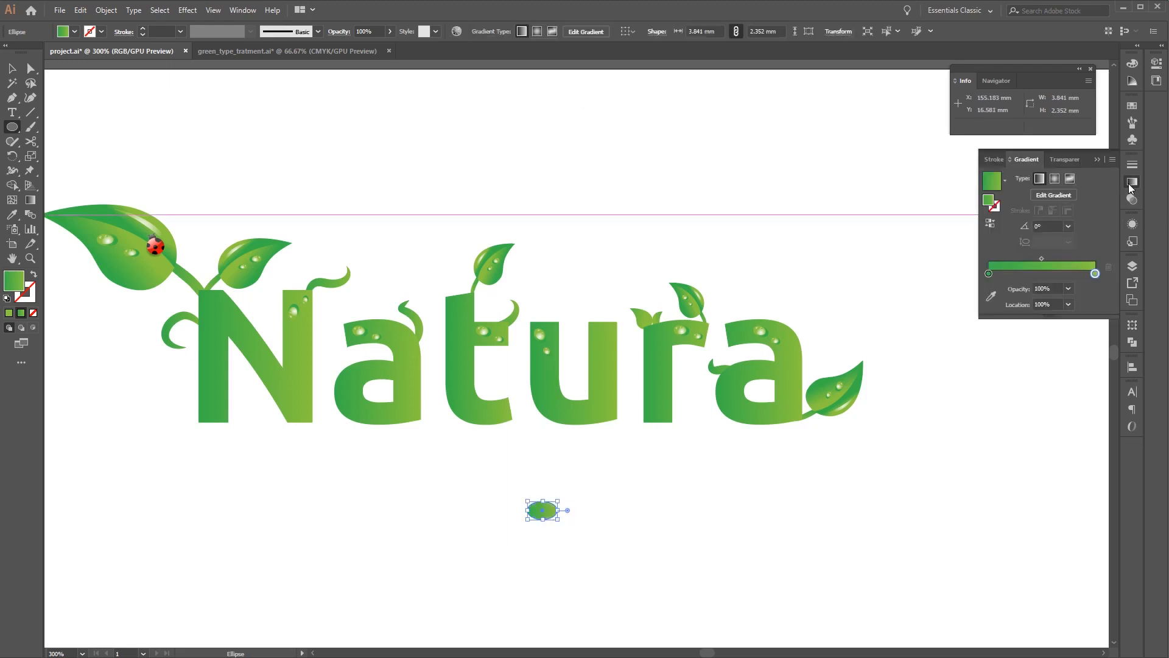
{"action": "double_click", "coordinate": [989, 275]}
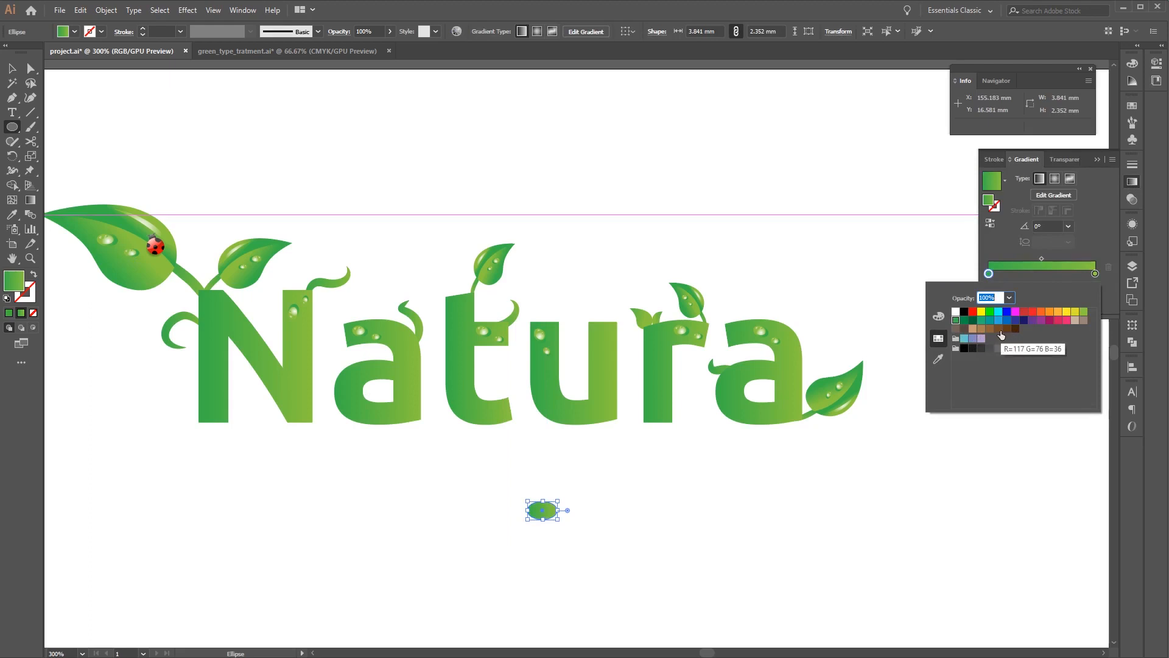
{"action": "left_click", "coordinate": [1000, 334]}
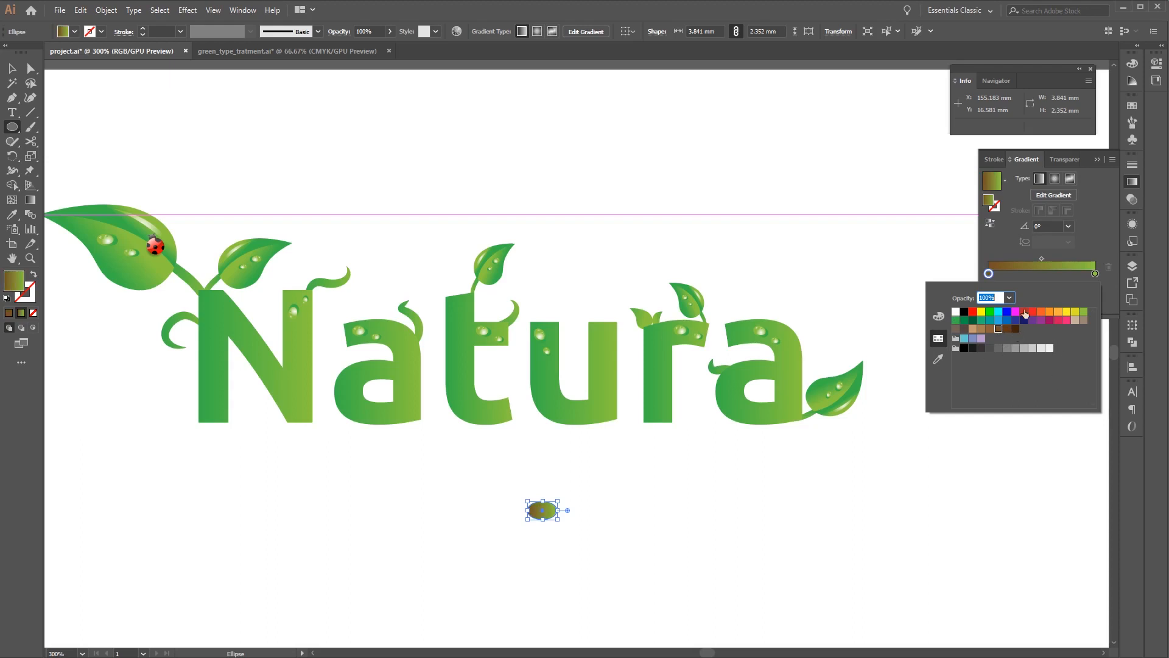
{"action": "double_click", "coordinate": [1096, 274]}
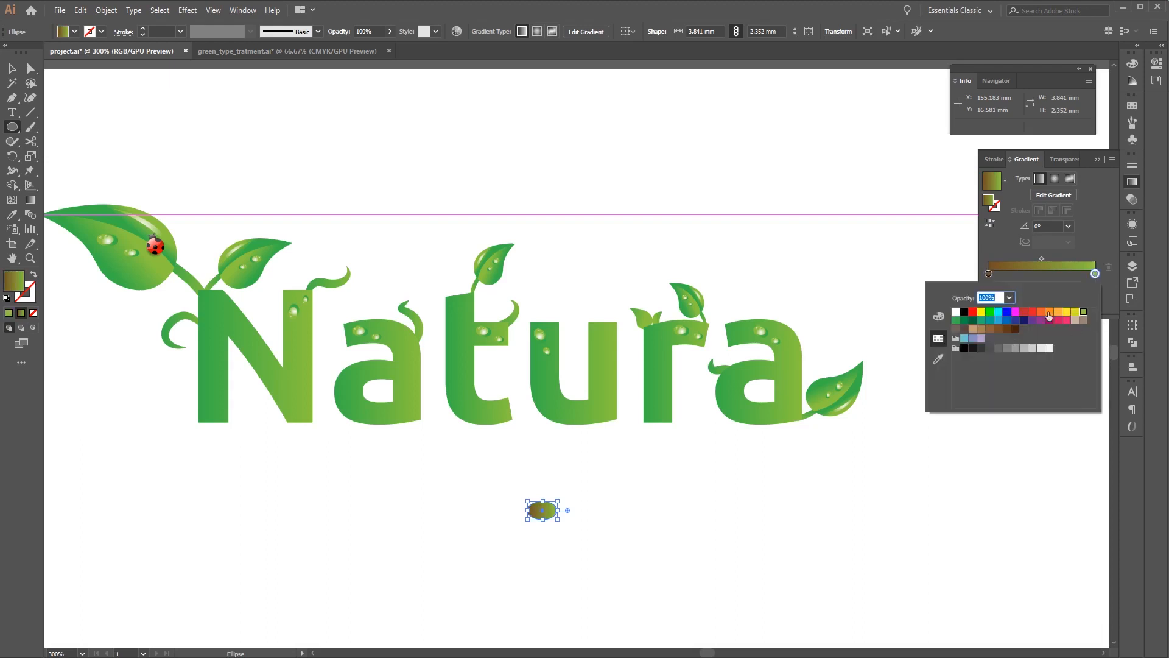
{"action": "left_click", "coordinate": [1015, 331]}
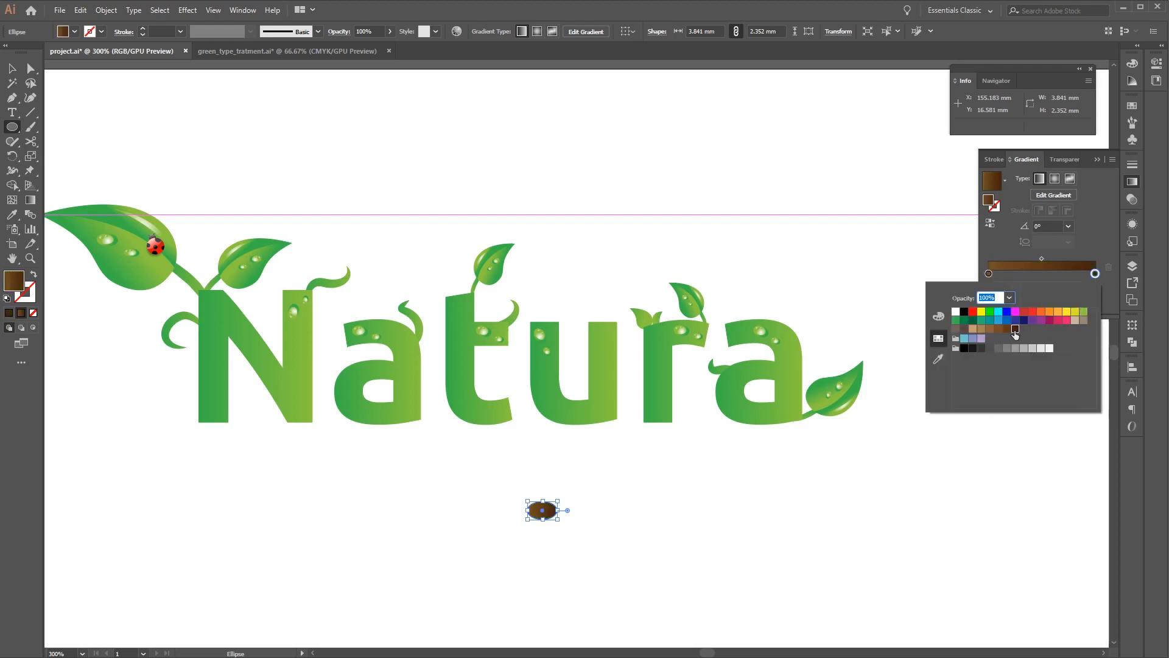
- Change the ellipse's brown gradient to radial
{"action": "left_click", "coordinate": [753, 482]}
{"action": "key", "text": "ctrl+plus"}
{"action": "key", "text": "ctrl+plus"}
{"action": "key", "text": "ctrl+plus"}
{"action": "key", "text": "ctrl+plus"}
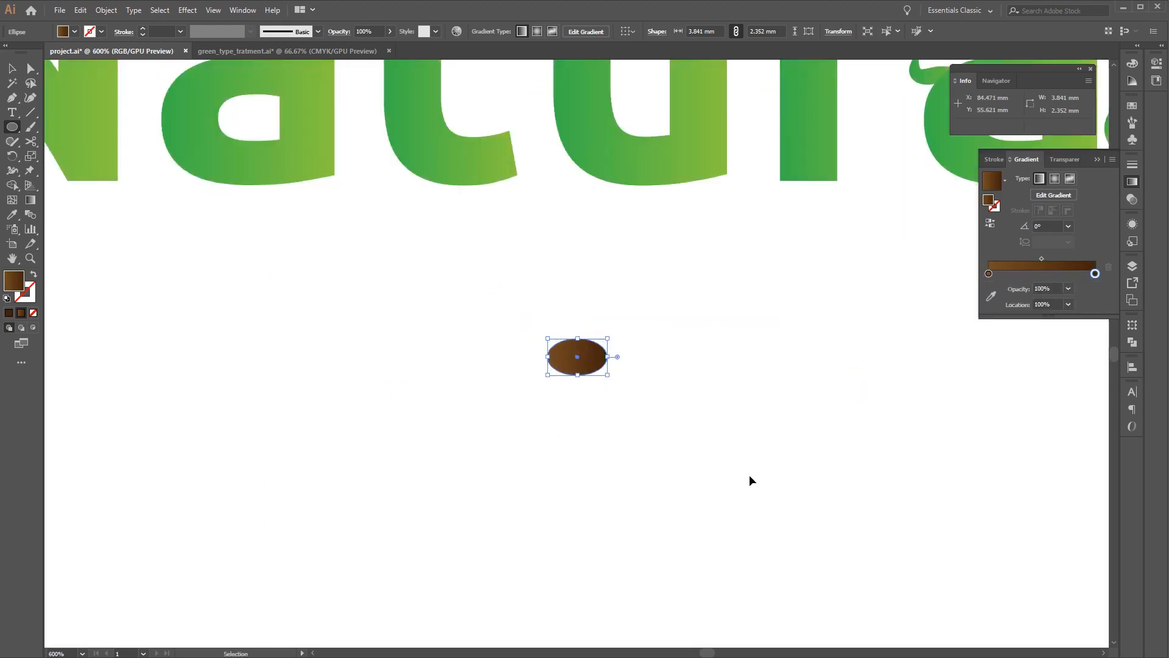
{"action": "left_click", "coordinate": [1056, 179]}
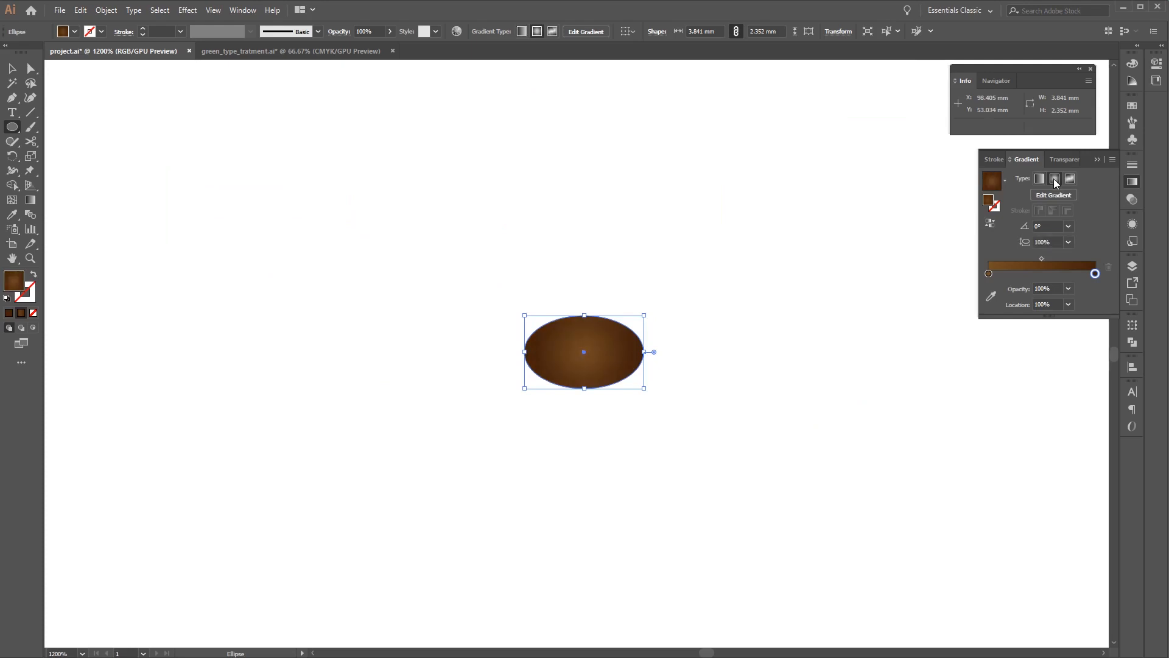
{"action": "left_click", "coordinate": [11, 69]}
{"action": "left_click", "coordinate": [751, 365]}
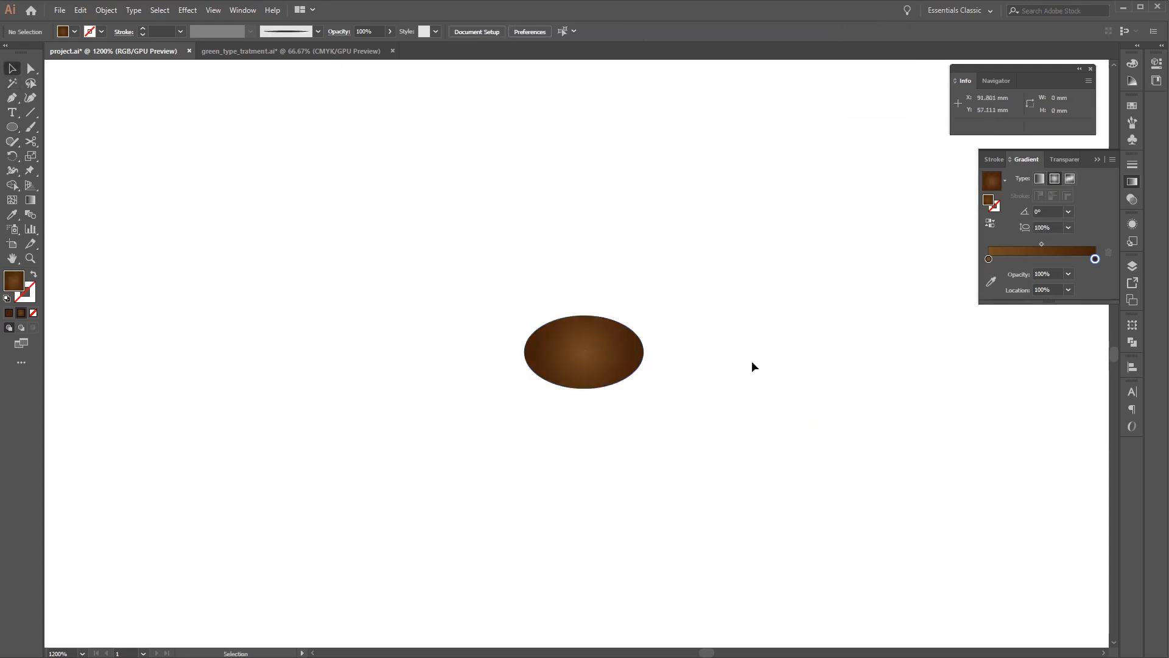
- Duplicate the brown ellipse to its upper left, tilted and scaled to about 2.7 by 2 mm
{"action": "left_click_drag", "start_coordinate": [677, 274], "coordinate": [439, 413]}
{"action": "key", "text": "ctrl+minus"}
{"action": "key", "text": "ctrl+minus"}
{"action": "key", "text": "ctrl+minus"}
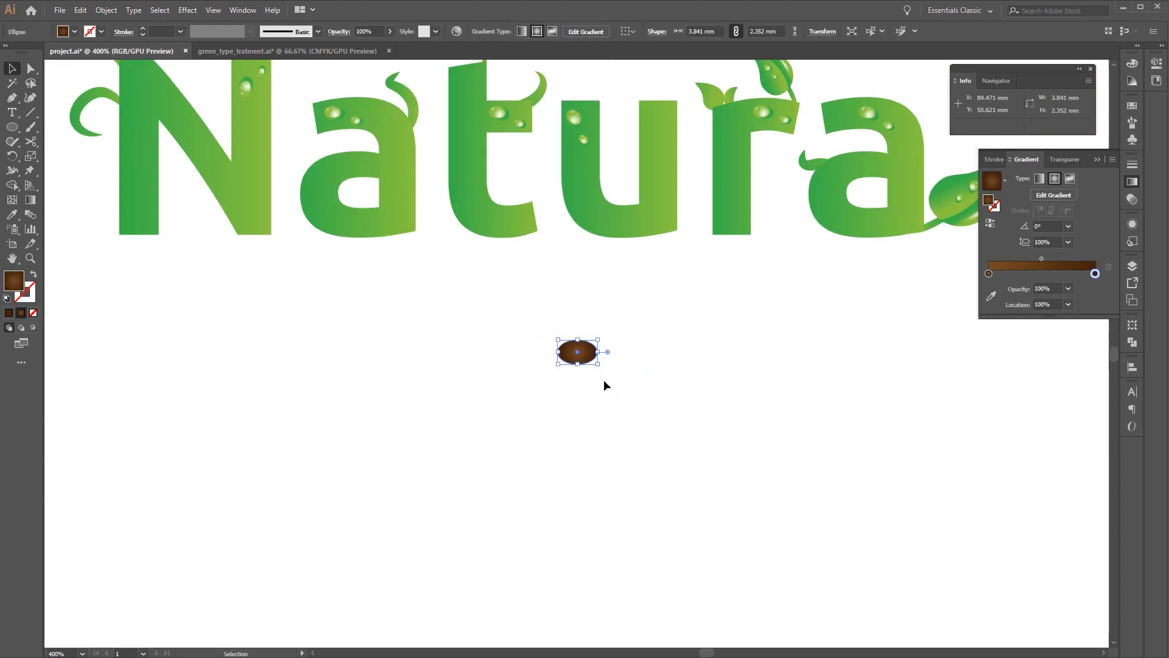
{"action": "left_click_drag", "start_coordinate": [594, 351], "coordinate": [556, 336]}
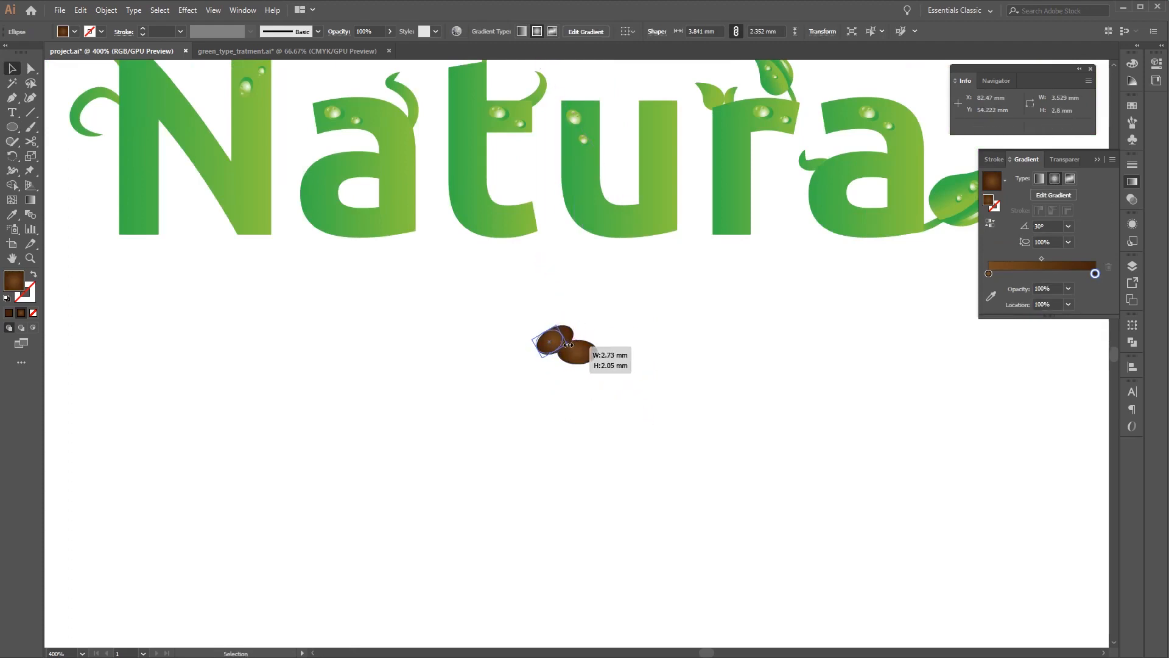
{"action": "left_click", "coordinate": [588, 381]}
- Add a third brown ellipse of about 2.5 by 1.7 mm, slightly tilted, on top between the first two
{"action": "left_click", "coordinate": [571, 364]}
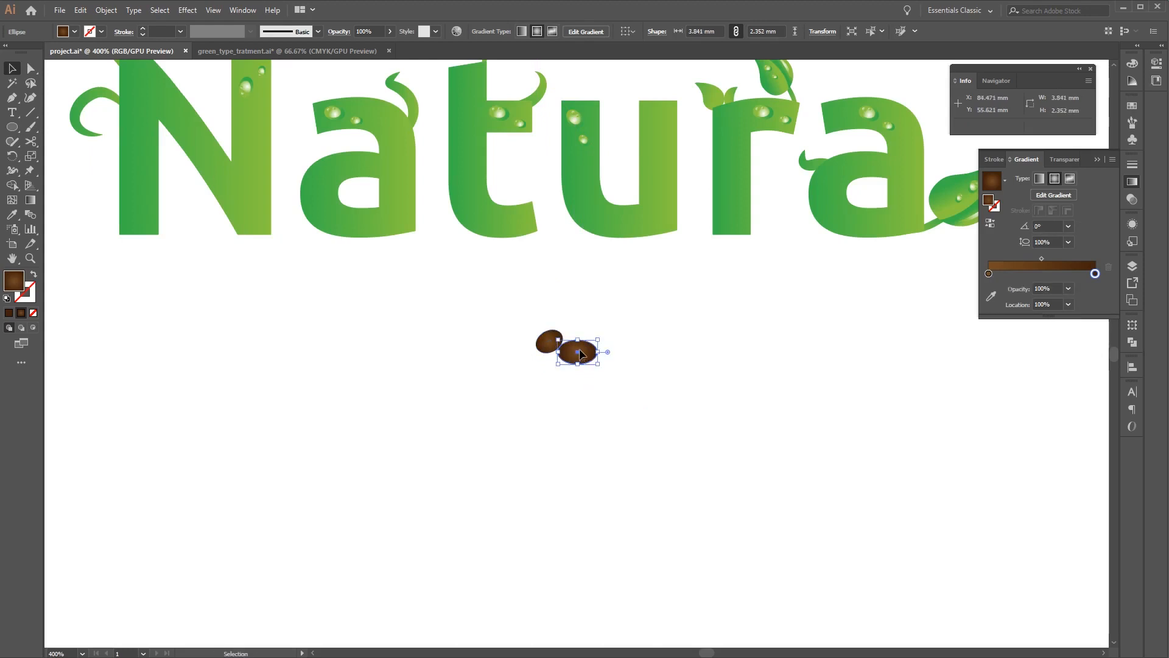
{"action": "mouse_move", "coordinate": [581, 354]}
{"action": "left_mouse_down"}
{"action": "mouse_move", "coordinate": [589, 342]}
{"action": "mouse_move", "coordinate": [599, 353]}
{"action": "mouse_move", "coordinate": [570, 332]}
{"action": "left_mouse_up"}
{"action": "left_click", "coordinate": [628, 377]}
{"action": "key", "text": "ctrl+plus"}
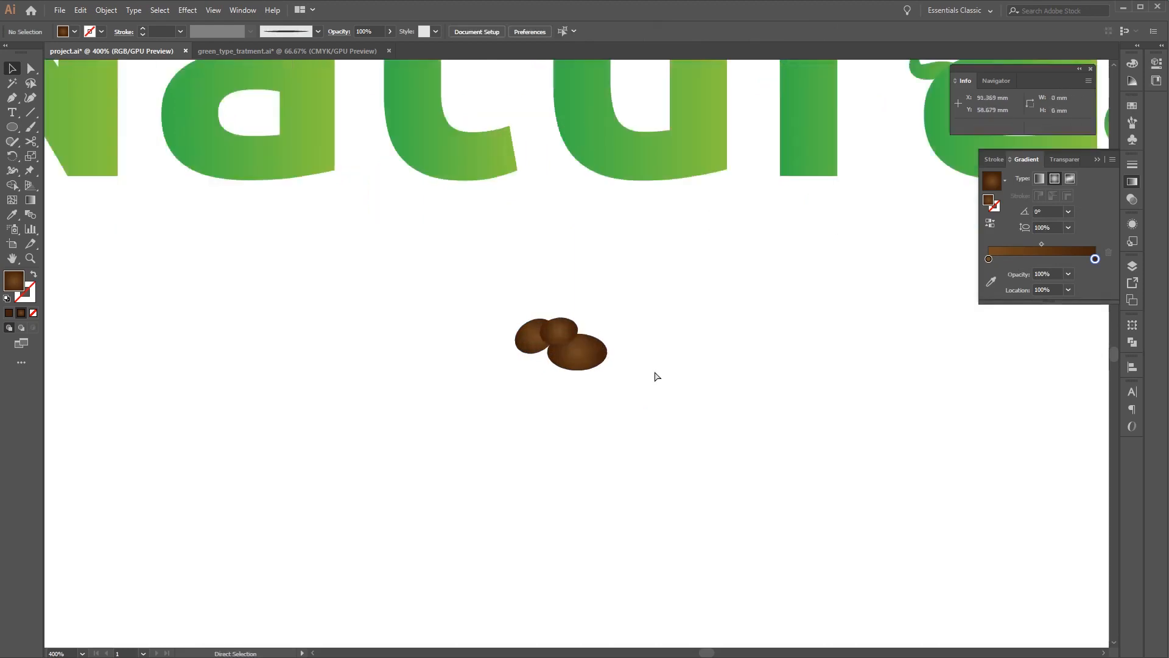
{"action": "key", "text": "ctrl+plus"}
{"action": "key", "text": "ctrl+plus"}
- Add three smaller copies around the brown ellipses to form a six-piece soil clump, including one of about 1.5 by 1 mm
{"action": "left_click", "coordinate": [570, 332]}
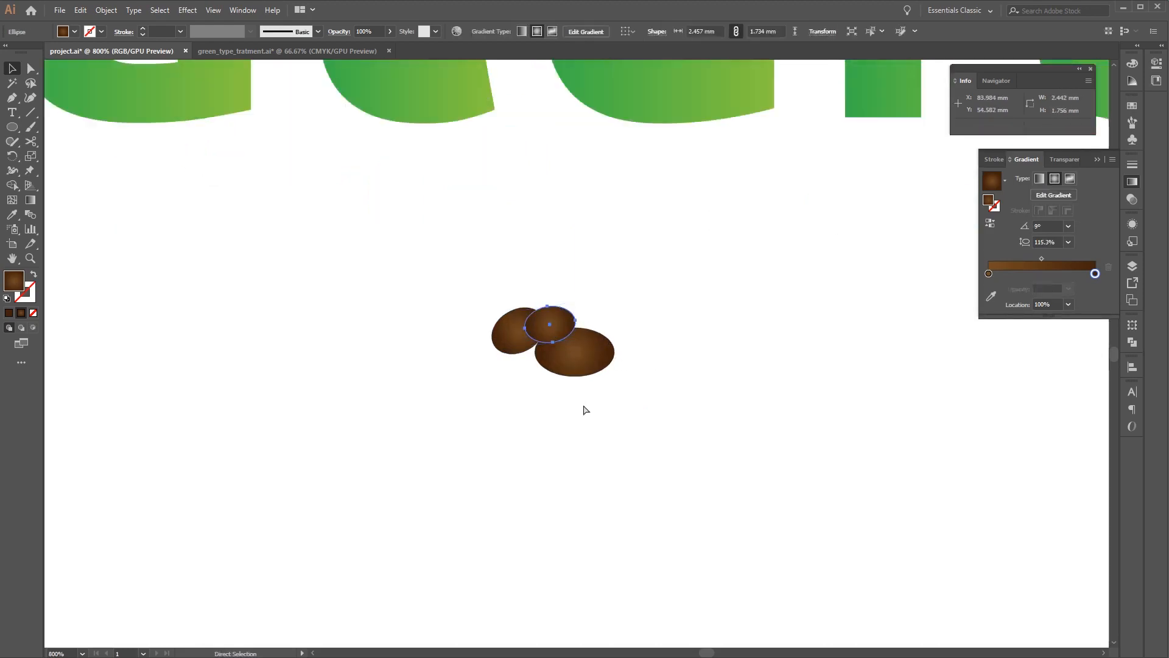
{"action": "left_click_drag", "start_coordinate": [563, 338], "coordinate": [540, 371]}
{"action": "key", "text": "ctrl+v"}
{"action": "key", "text": "ctrl+v"}
{"action": "left_click", "coordinate": [550, 367]}
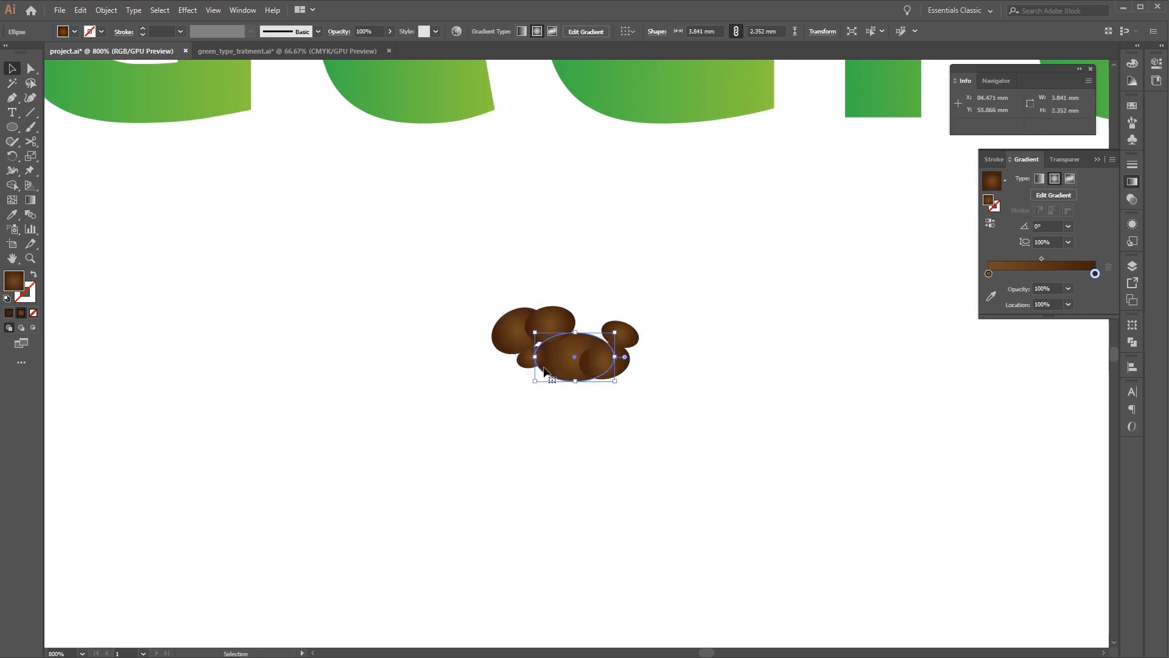
{"action": "left_click", "coordinate": [532, 360]}
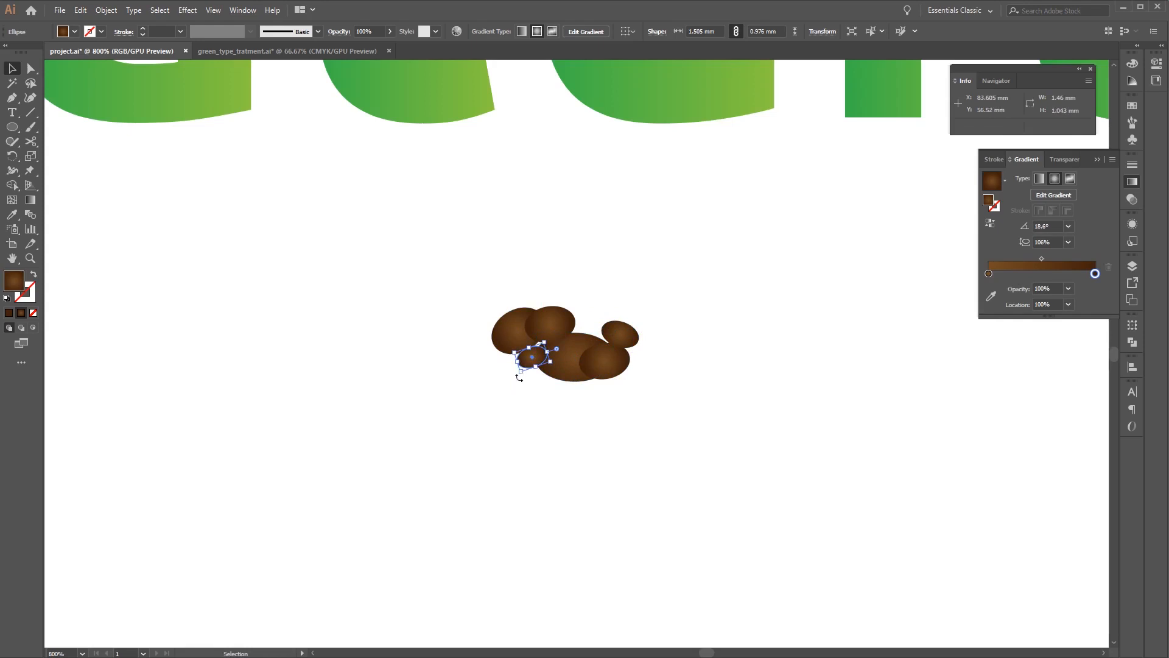
{"action": "left_click", "coordinate": [561, 402]}
- Duplicate the six-ellipse soil clump and place the copy to the right of the original
{"action": "left_click_drag", "start_coordinate": [415, 254], "coordinate": [723, 430]}
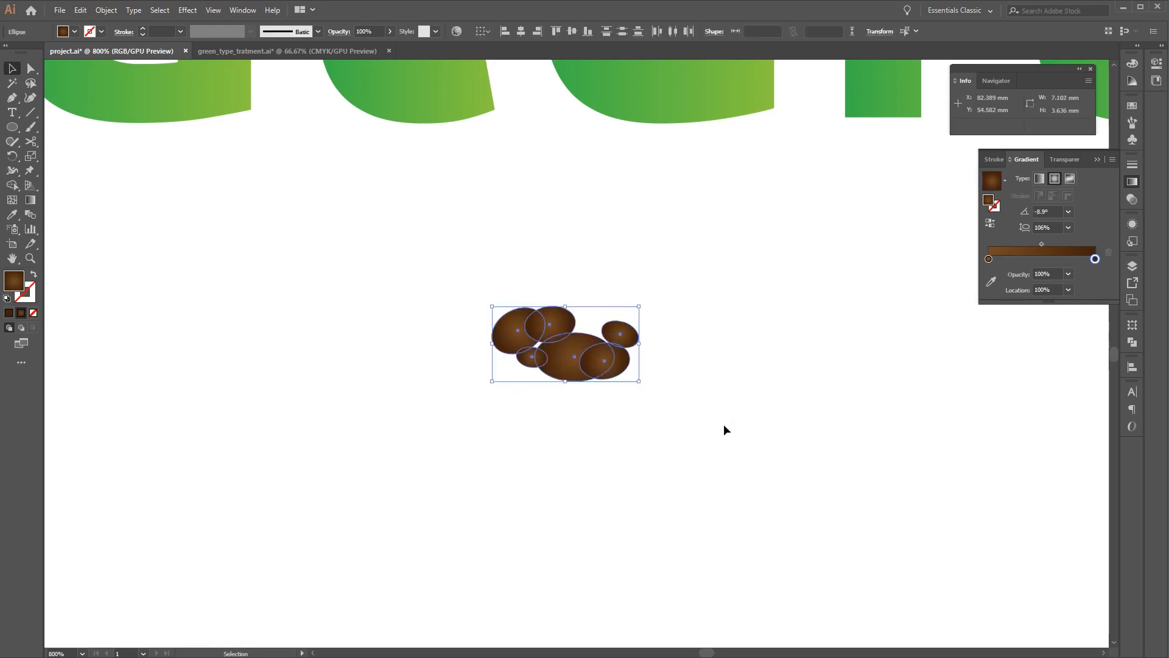
{"action": "key", "text": "ctrl+v"}
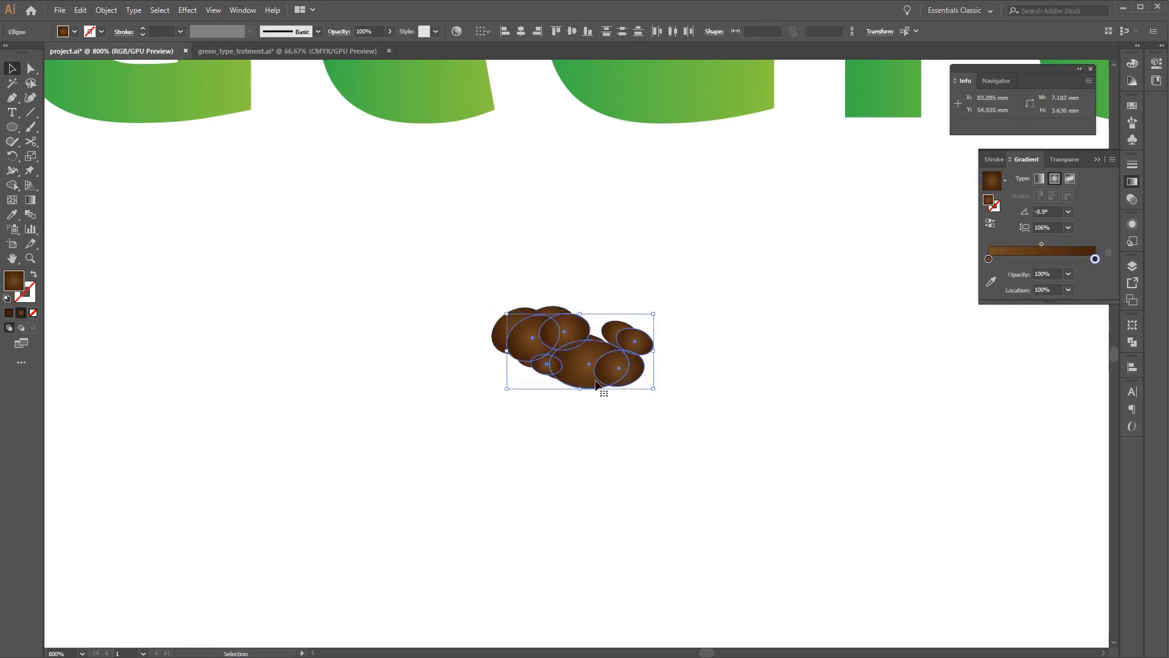
{"action": "left_click_drag", "start_coordinate": [597, 384], "coordinate": [700, 370]}
- Reflect the copied clump upside down and place it against the original clump's lower left
{"action": "right_click", "coordinate": [708, 348]}
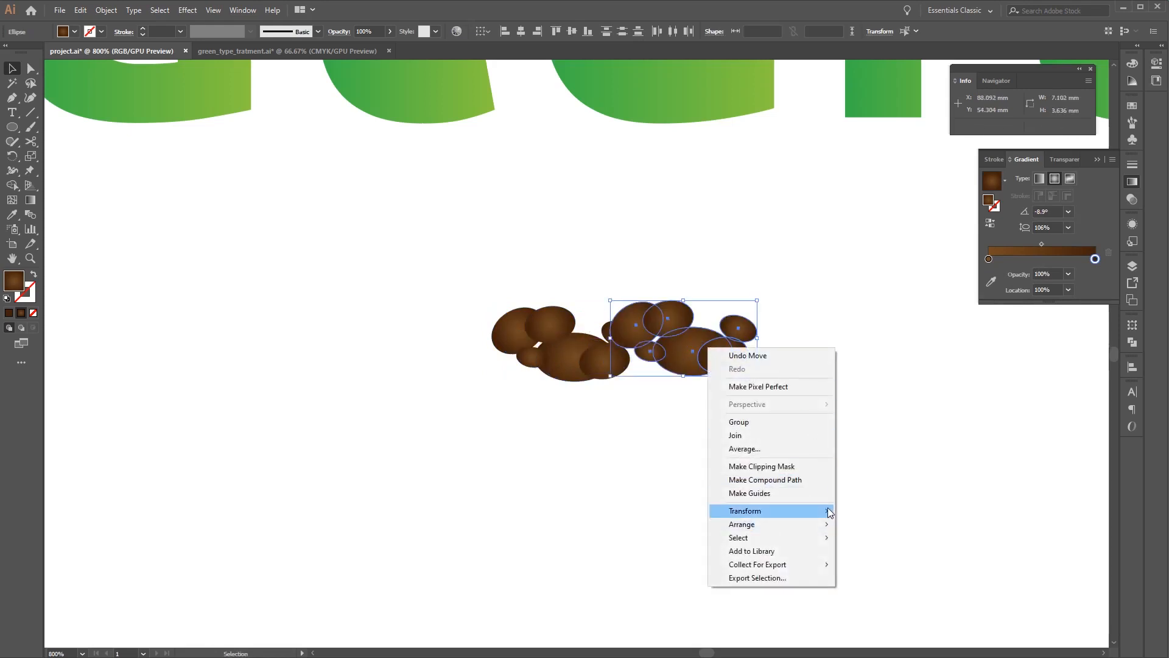
{"action": "mouse_move", "coordinate": [830, 512]}
{"action": "left_click", "coordinate": [926, 554]}
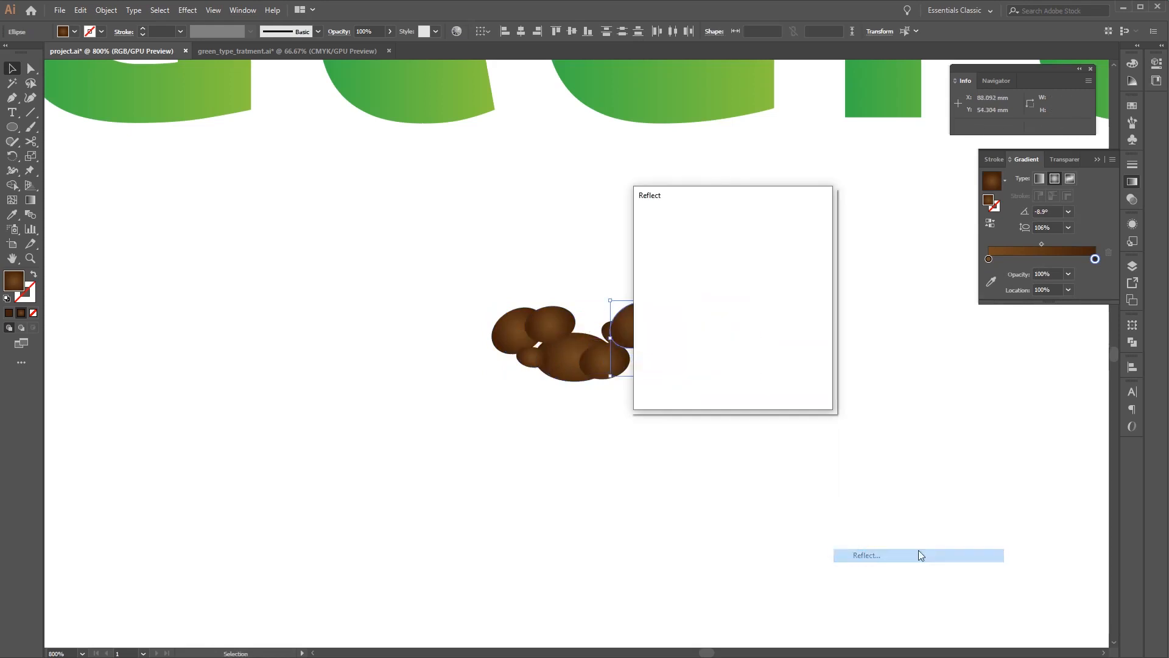
{"action": "left_click", "coordinate": [714, 391]}
{"action": "mouse_move", "coordinate": [686, 320]}
{"action": "left_mouse_down"}
{"action": "mouse_move", "coordinate": [614, 384]}
{"action": "mouse_move", "coordinate": [508, 356]}
{"action": "left_mouse_up"}
{"action": "left_click", "coordinate": [674, 426]}
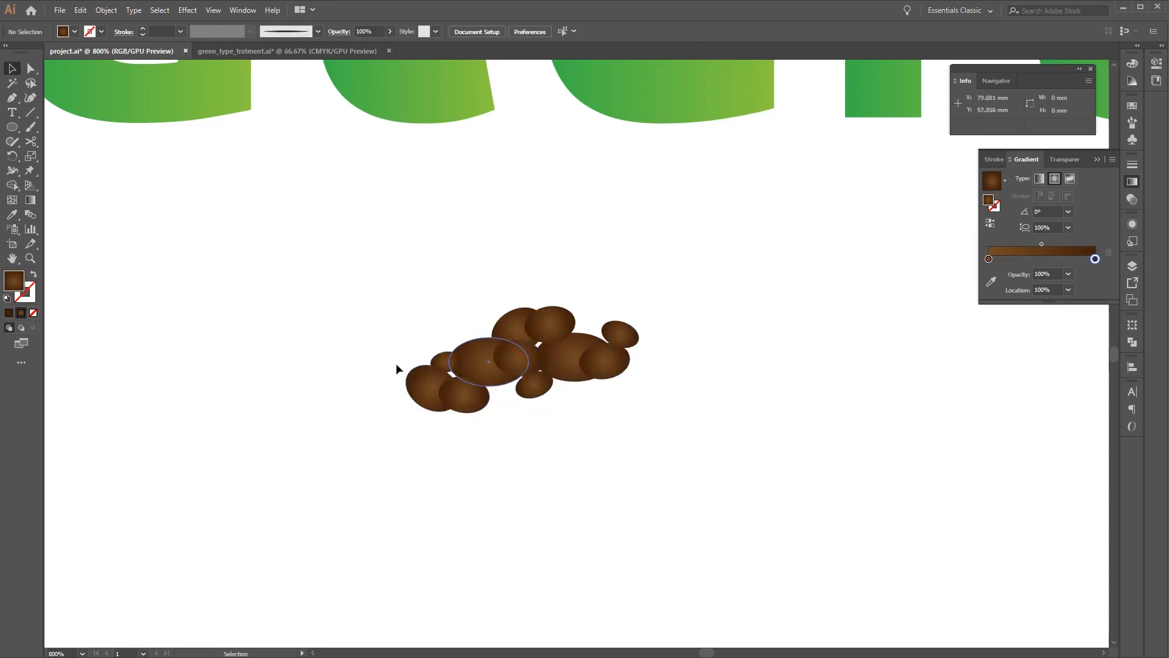
- Rotate the ellipses on the clump's left side and move them up to overlap the rest
{"action": "left_click_drag", "start_coordinate": [381, 339], "coordinate": [496, 435]}
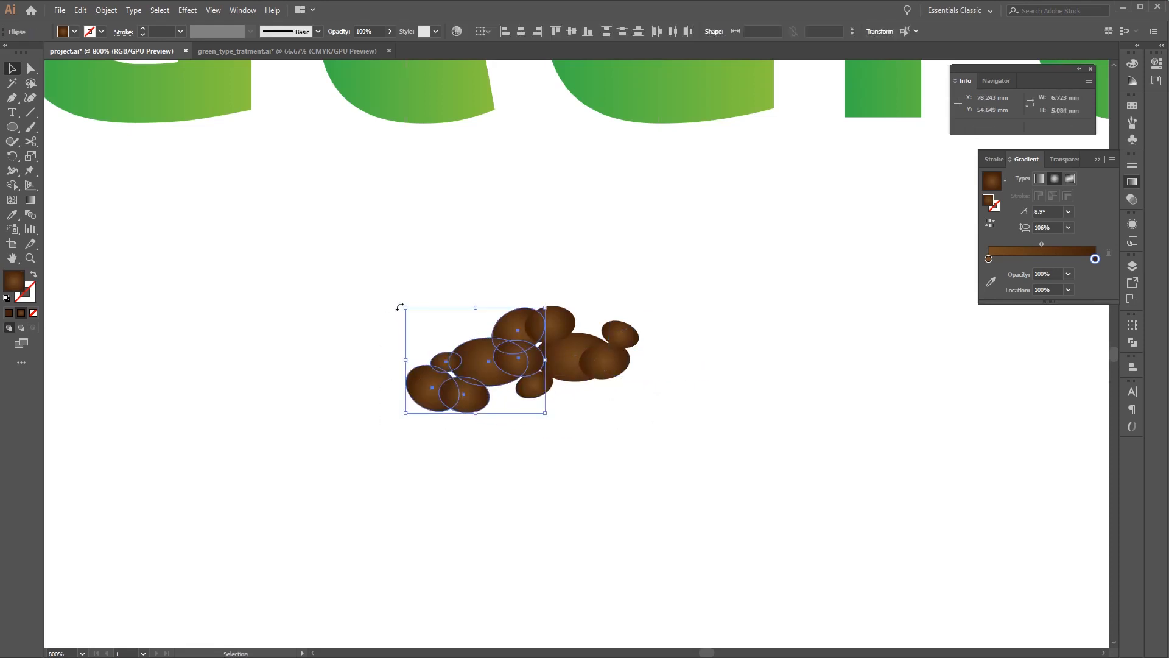
{"action": "left_click_drag", "start_coordinate": [400, 305], "coordinate": [410, 272]}
{"action": "left_click_drag", "start_coordinate": [470, 365], "coordinate": [488, 334]}
{"action": "left_click", "coordinate": [759, 413]}
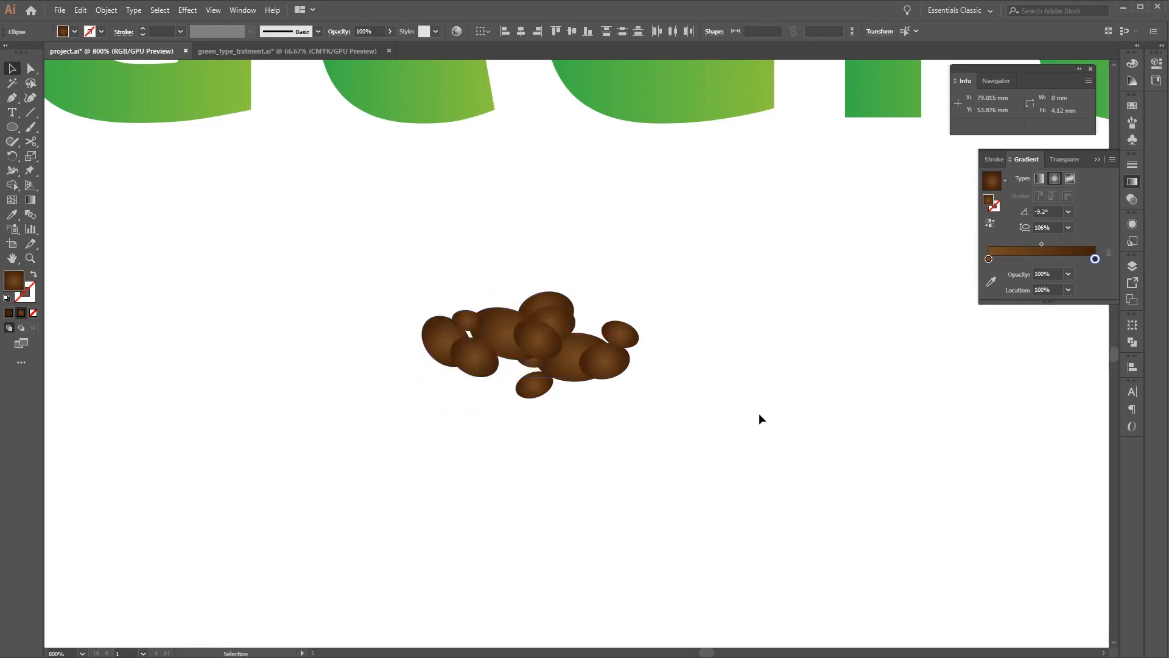
- Paste another six-ellipse clump onto the lower left of the soil pile
{"action": "key", "text": "ctrl+v"}
{"action": "left_click_drag", "start_coordinate": [598, 364], "coordinate": [445, 382]}
{"action": "left_click", "coordinate": [561, 445]}
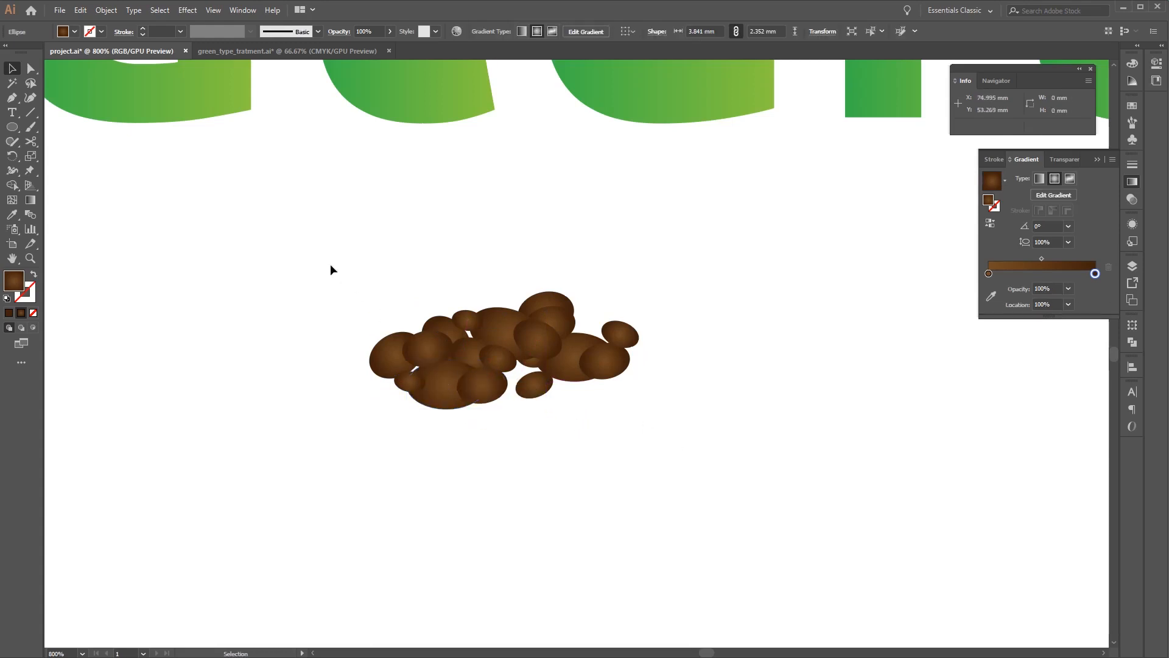
{"action": "left_click_drag", "start_coordinate": [331, 264], "coordinate": [803, 483]}
{"action": "left_click", "coordinate": [802, 481]}
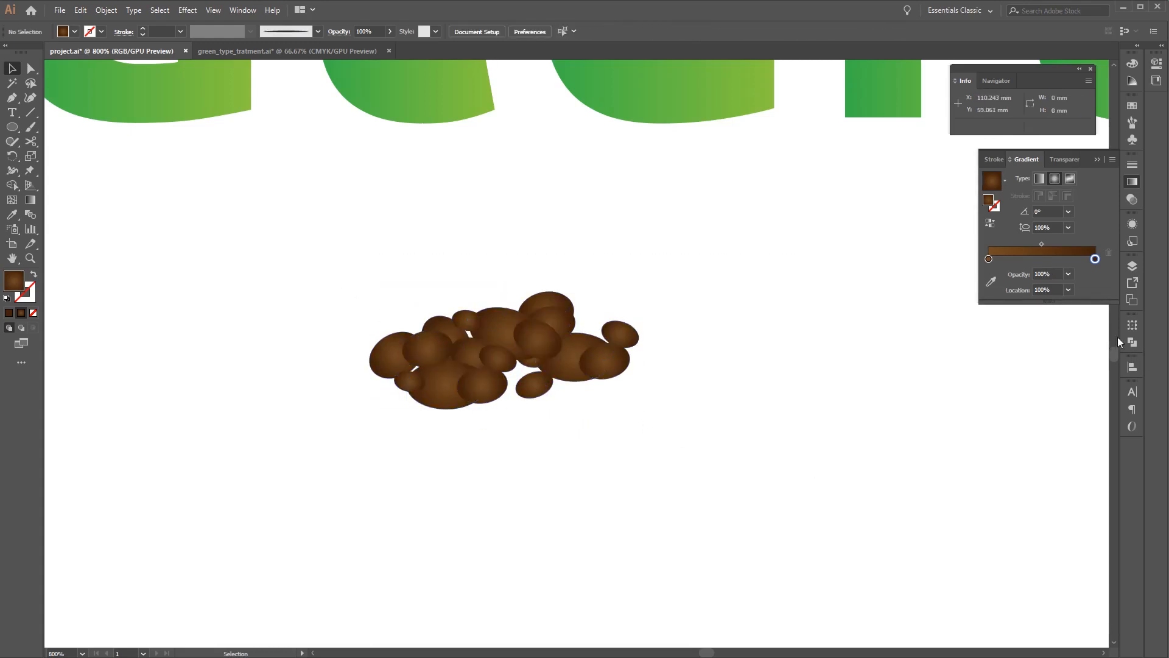
- Show Layer 3 with the finished soil strip
{"action": "key", "text": "ctrl+minus"}
{"action": "key", "text": "ctrl+minus"}
{"action": "key", "text": "ctrl+minus"}
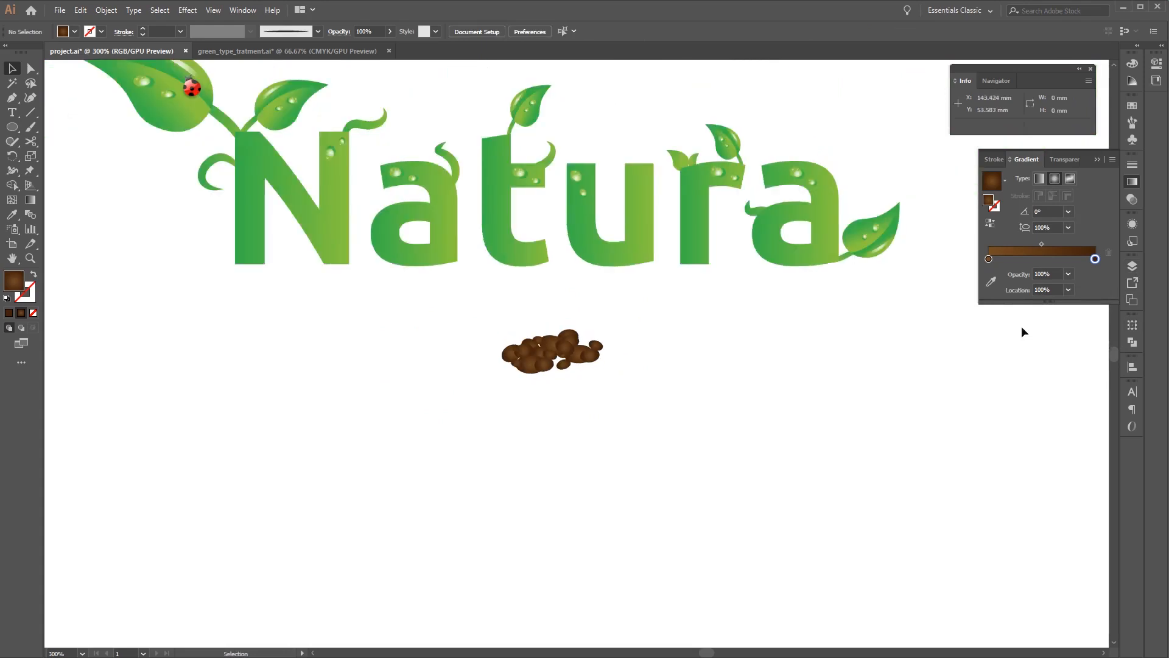
{"action": "left_click_drag", "start_coordinate": [1021, 327], "coordinate": [982, 378]}
{"action": "left_click", "coordinate": [1131, 267]}
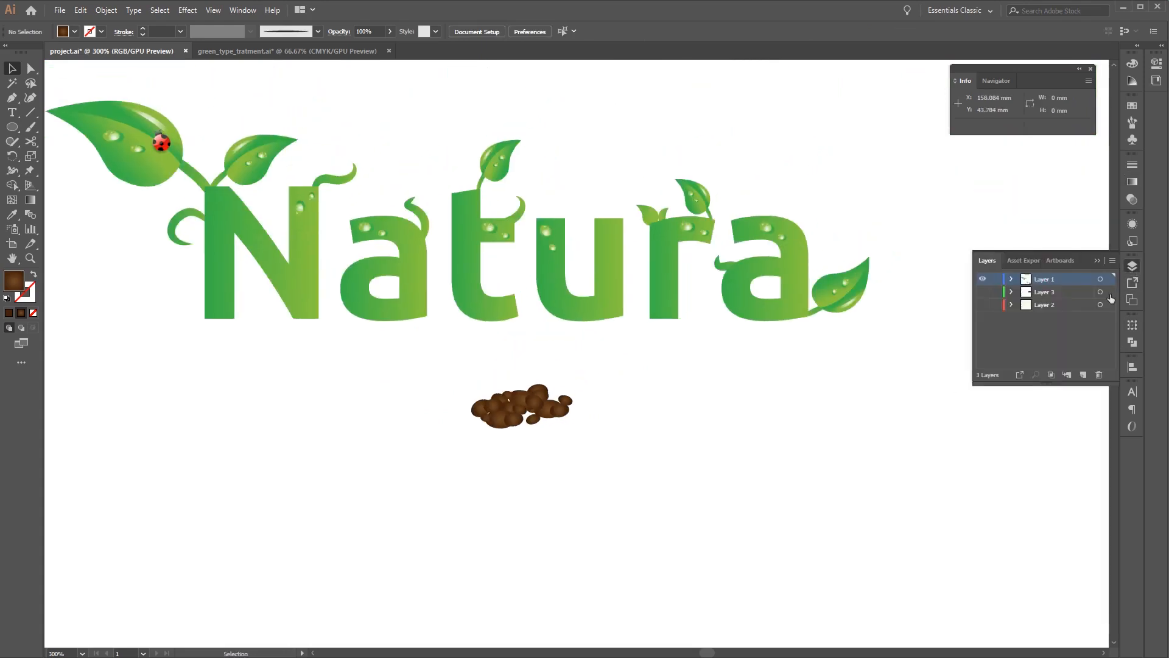
{"action": "left_click", "coordinate": [983, 292]}
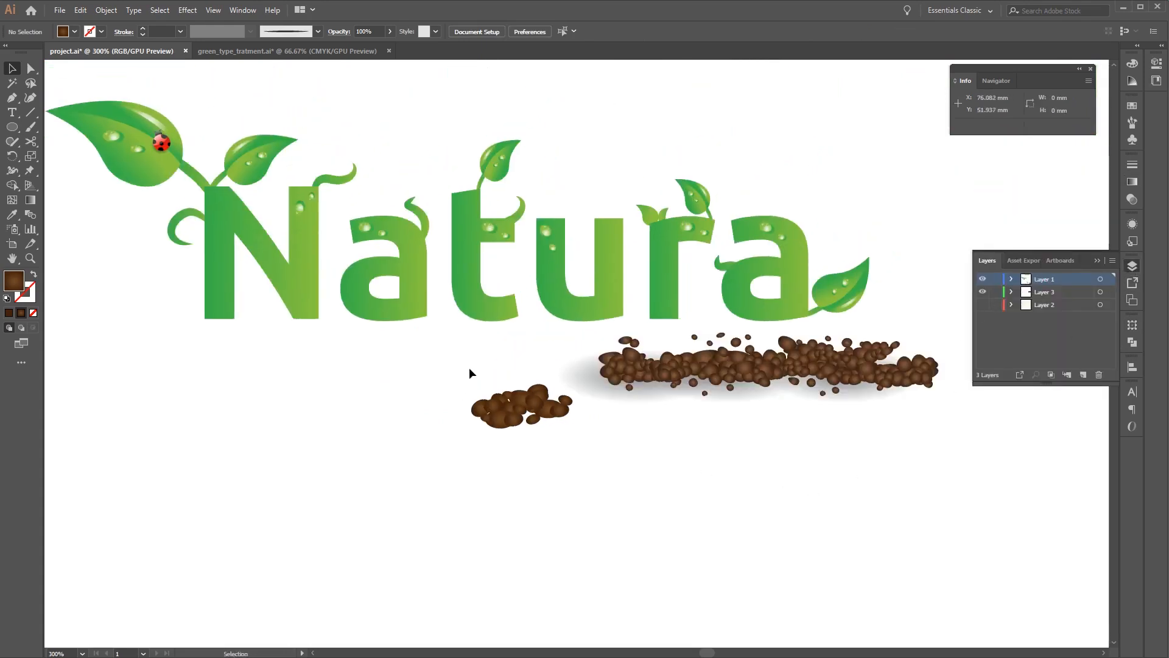
- Move the small soil clump down out of the way and place Layer 3's soil strip behind the bases of N, a and t
{"action": "mouse_move", "coordinate": [469, 367]}
{"action": "left_mouse_down"}
{"action": "mouse_move", "coordinate": [580, 441]}
{"action": "mouse_move", "coordinate": [452, 378]}
{"action": "left_mouse_up"}
{"action": "left_click_drag", "start_coordinate": [509, 411], "coordinate": [427, 563]}
{"action": "left_click_drag", "start_coordinate": [489, 358], "coordinate": [953, 447]}
{"action": "left_click", "coordinate": [514, 423]}
{"action": "left_click_drag", "start_coordinate": [562, 336], "coordinate": [950, 455]}
{"action": "left_click_drag", "start_coordinate": [830, 366], "coordinate": [487, 321]}
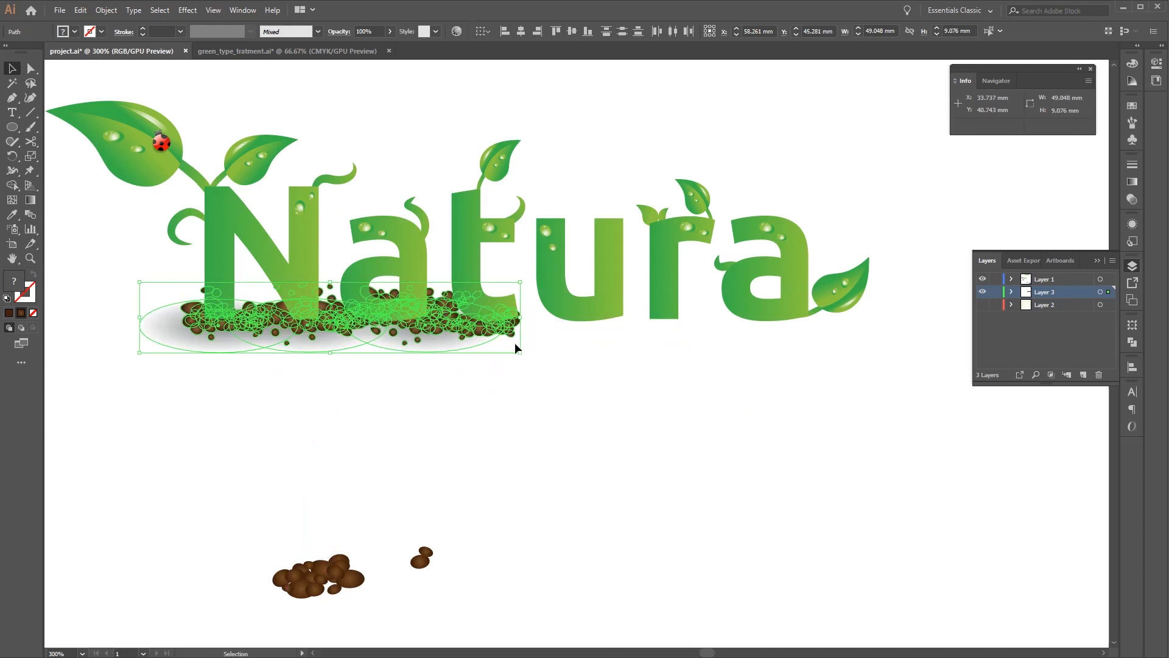
- Replace Layer 3's soil strip with a copy on Layer 1, scaled to about 42.3 × 7.1 mm, over the bases of N, a and t
{"action": "key", "text": "Delete"}
{"action": "left_click", "coordinate": [1071, 280]}
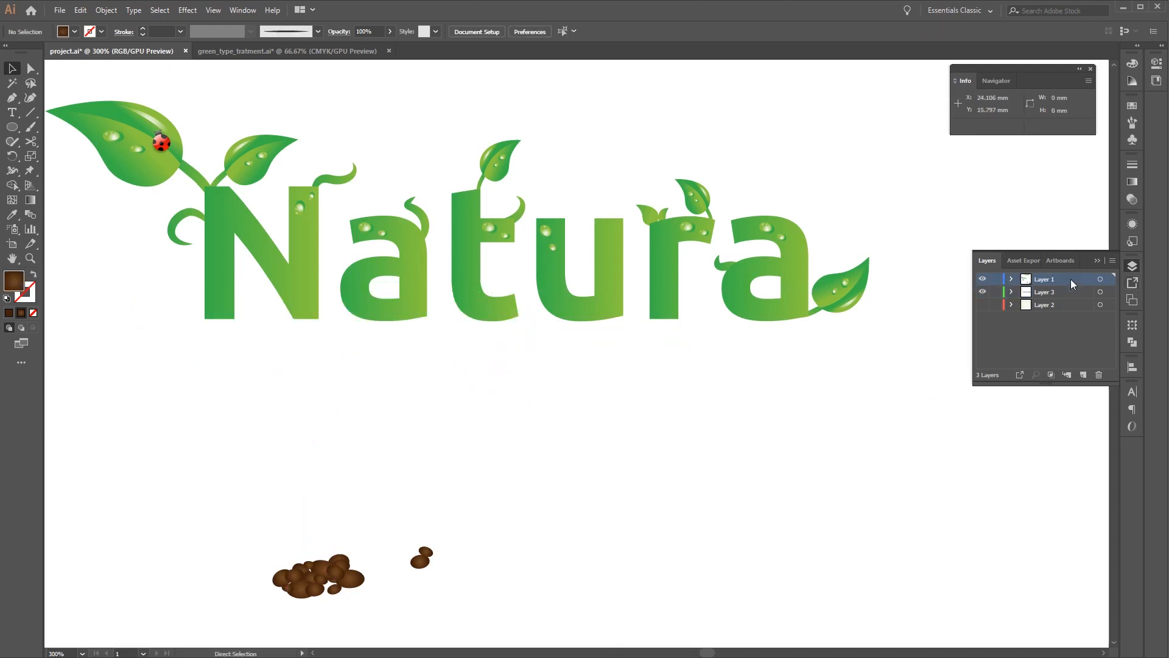
{"action": "key", "text": "ctrl+v"}
{"action": "left_click_drag", "start_coordinate": [692, 366], "coordinate": [463, 337]}
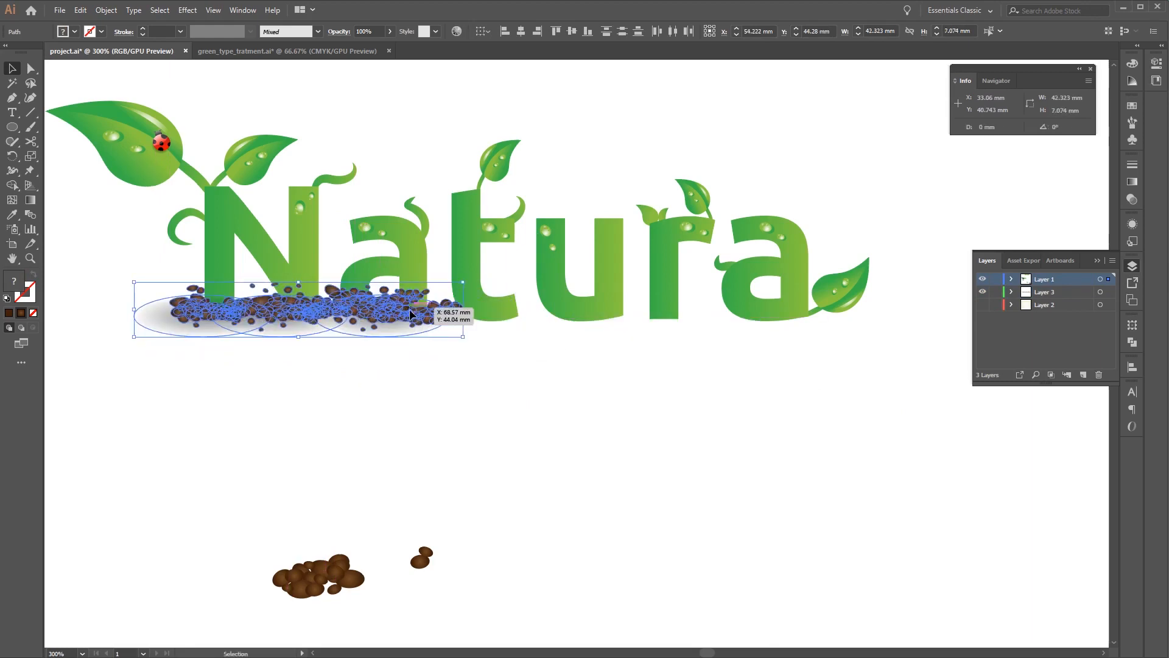
{"action": "left_click_drag", "start_coordinate": [410, 309], "coordinate": [416, 317]}
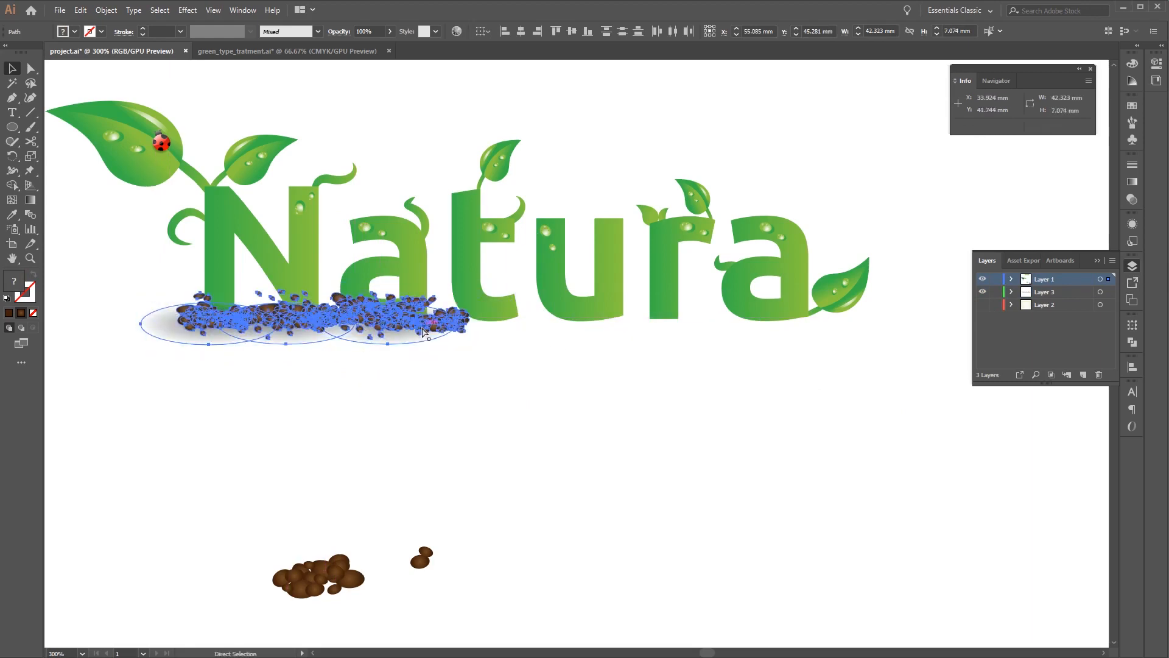
- Paste two more copies of the soil strip, overlapping along the baseline to cover the bases of t, u, r and the final a
{"action": "key", "text": "ctrl+v"}
{"action": "left_click_drag", "start_coordinate": [592, 359], "coordinate": [585, 324]}
{"action": "left_click", "coordinate": [688, 398]}
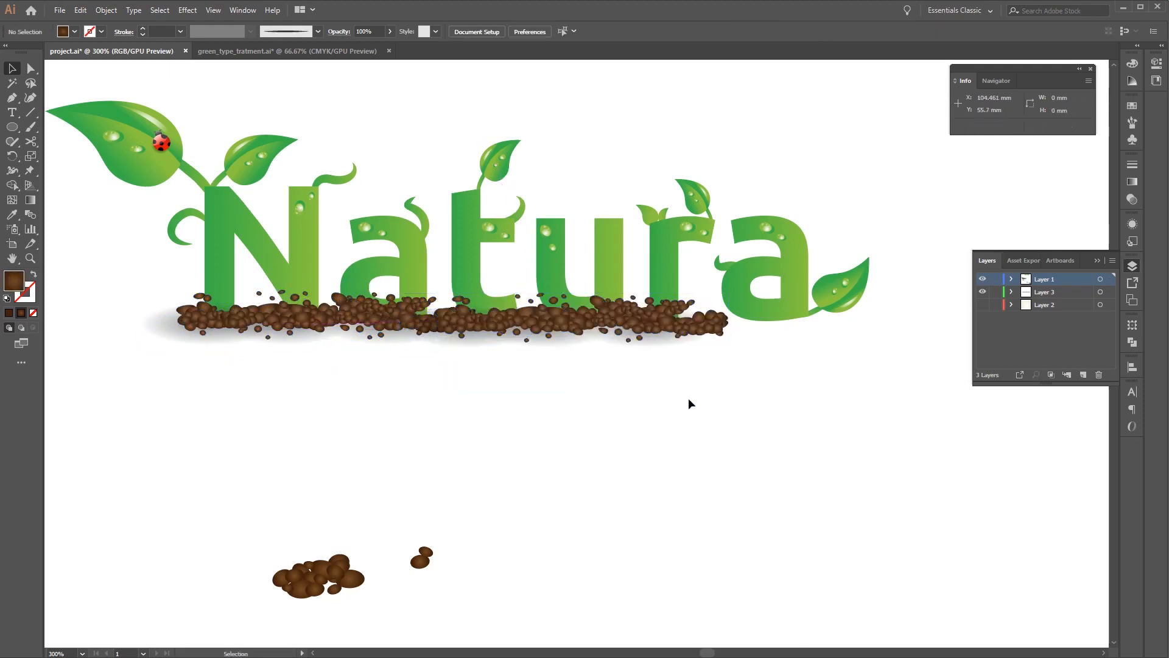
{"action": "key", "text": "ctrl+z"}
{"action": "left_click_drag", "start_coordinate": [676, 358], "coordinate": [780, 344]}
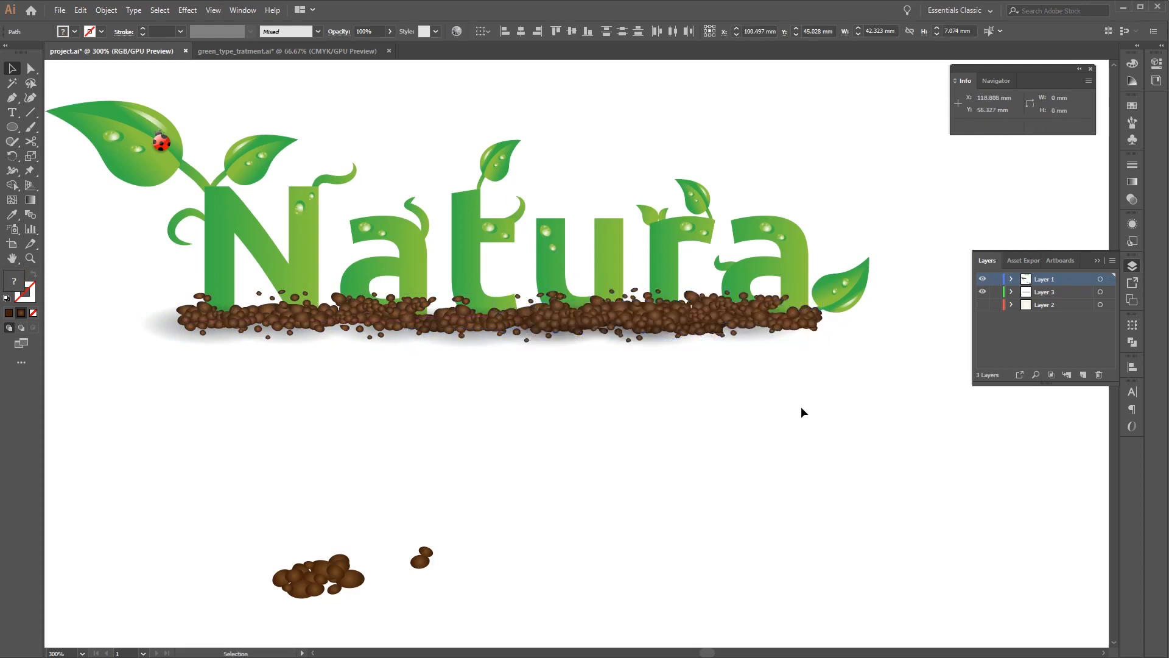
{"action": "left_click", "coordinate": [804, 463]}
{"action": "left_click_drag", "start_coordinate": [700, 451], "coordinate": [773, 562]}
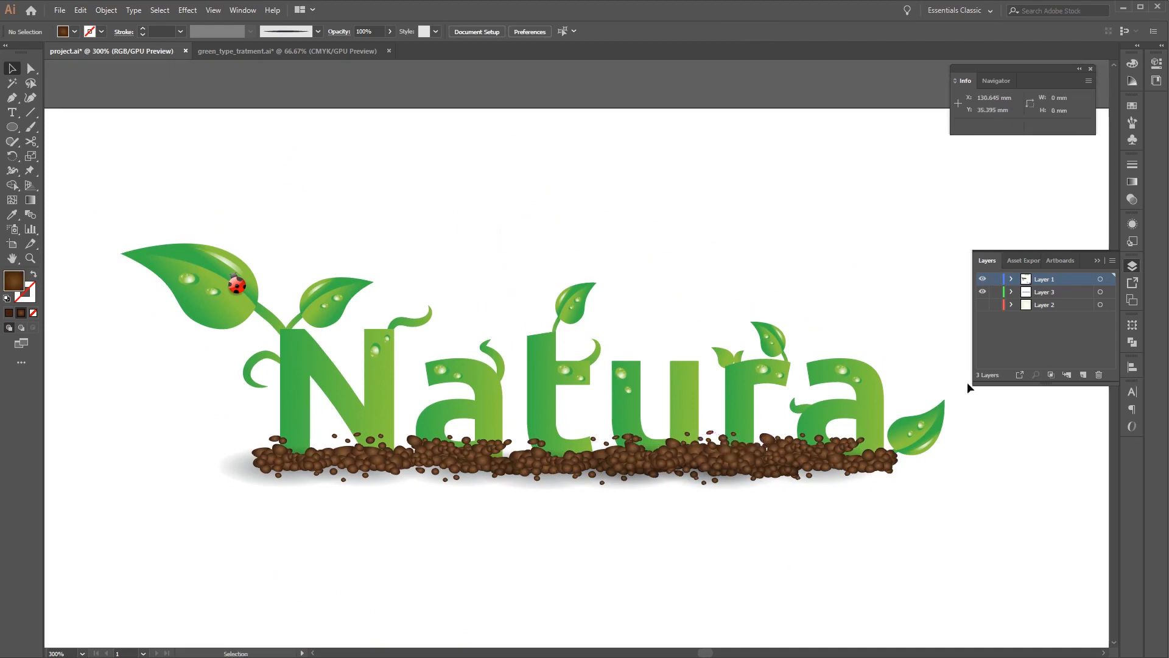
{"action": "left_click", "coordinate": [1138, 265]}
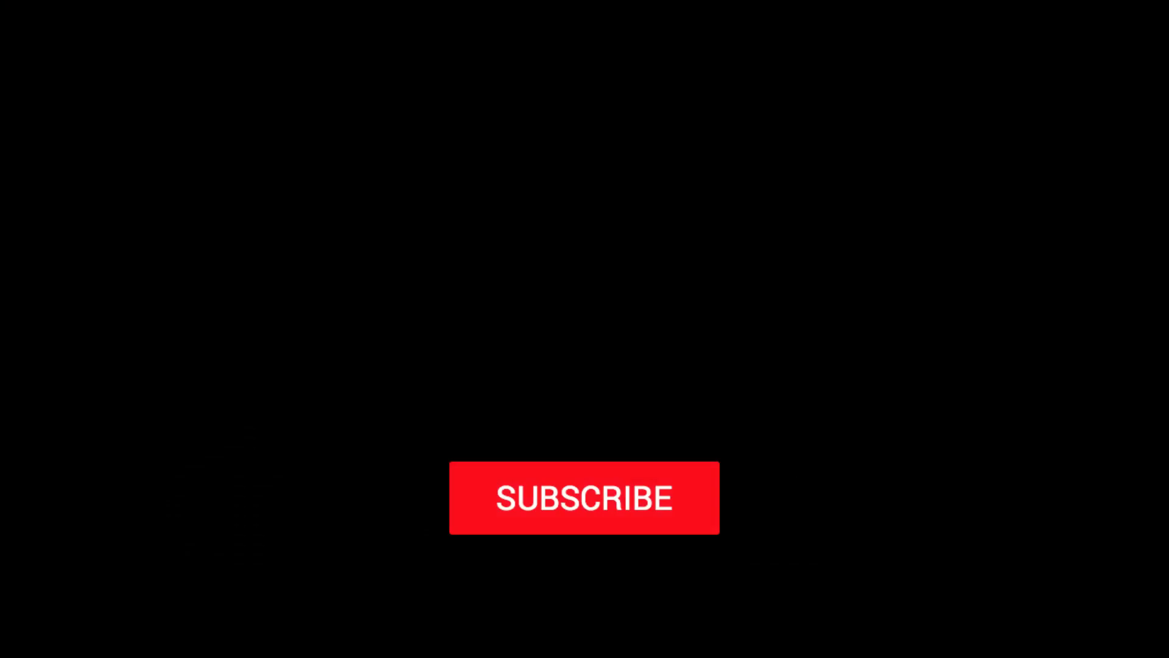